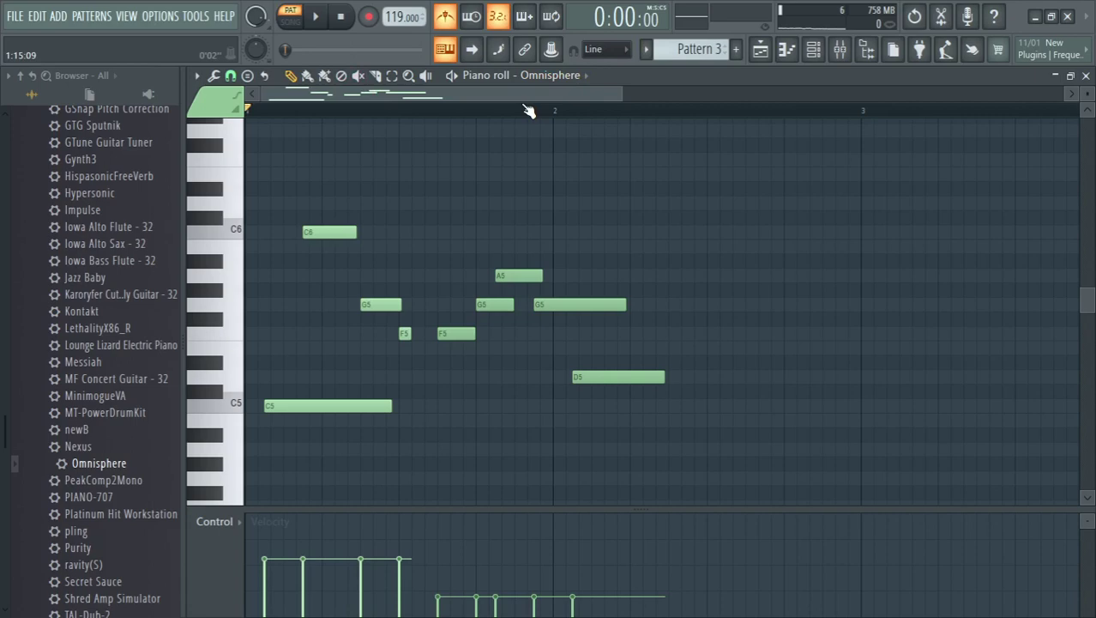
- Play the existing Omnisphere melody of Pattern 3 and check the audio device settings
key("space")
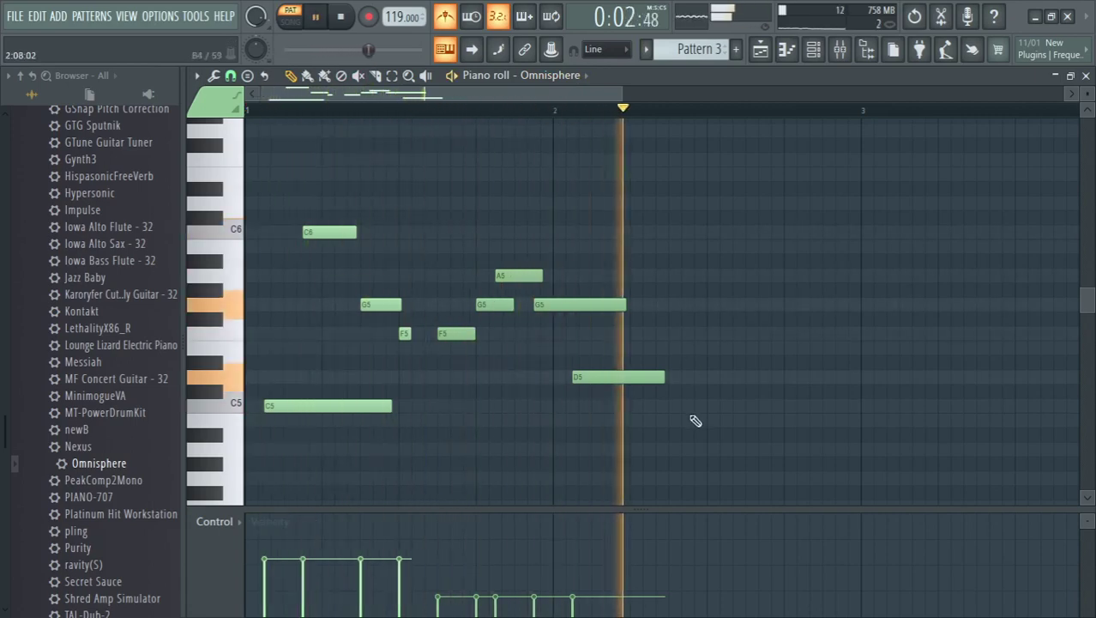
key("space")
left_click(154, 17)
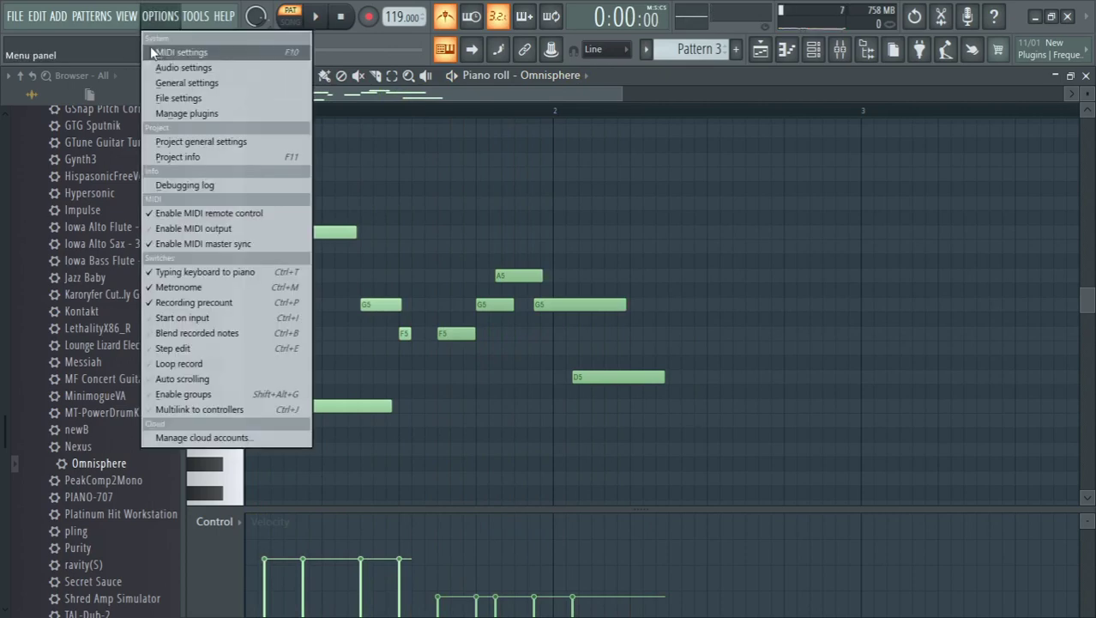
left_click(154, 65)
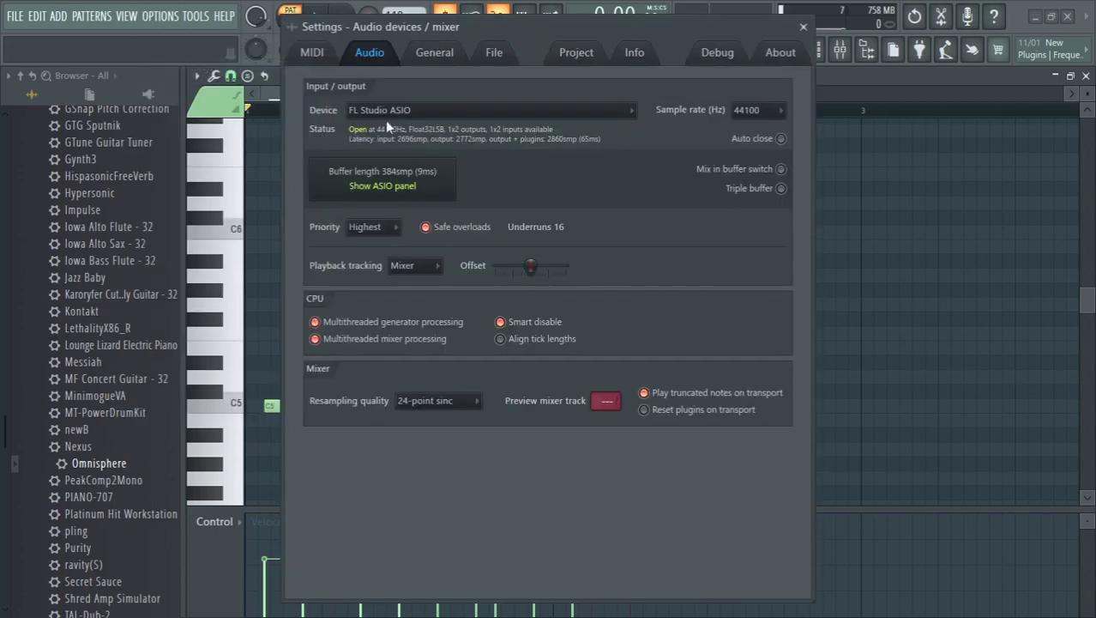
left_click(803, 26)
key("space")
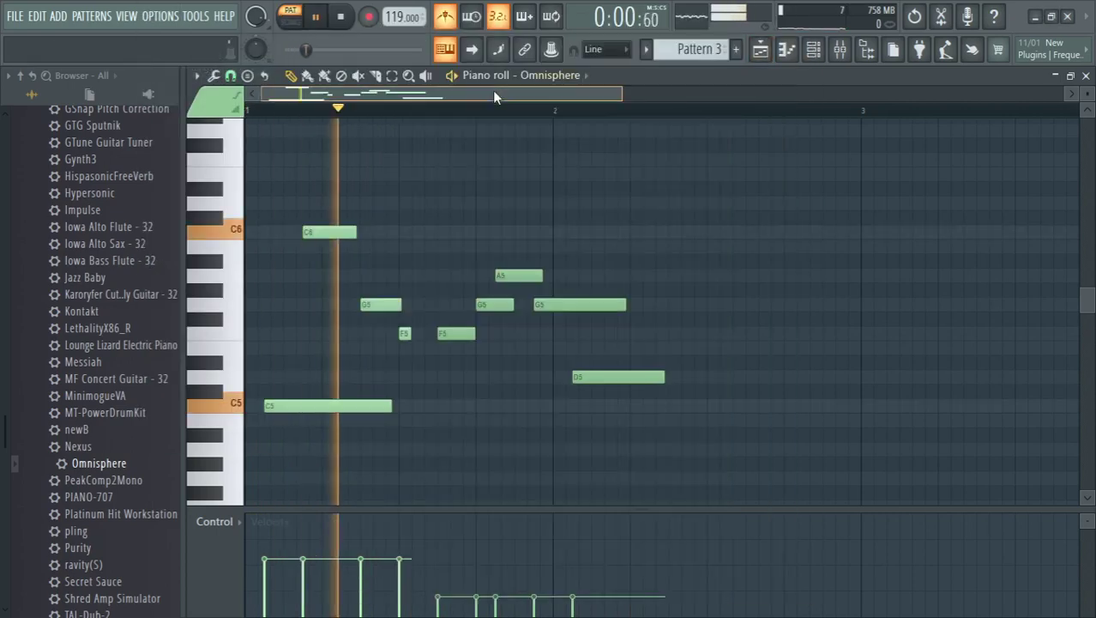
- Add a G5 note in bar 2 that overlaps the D5 note, and shorten the G5 note before it
left_click_drag(493, 90, 572, 94)
key("space")
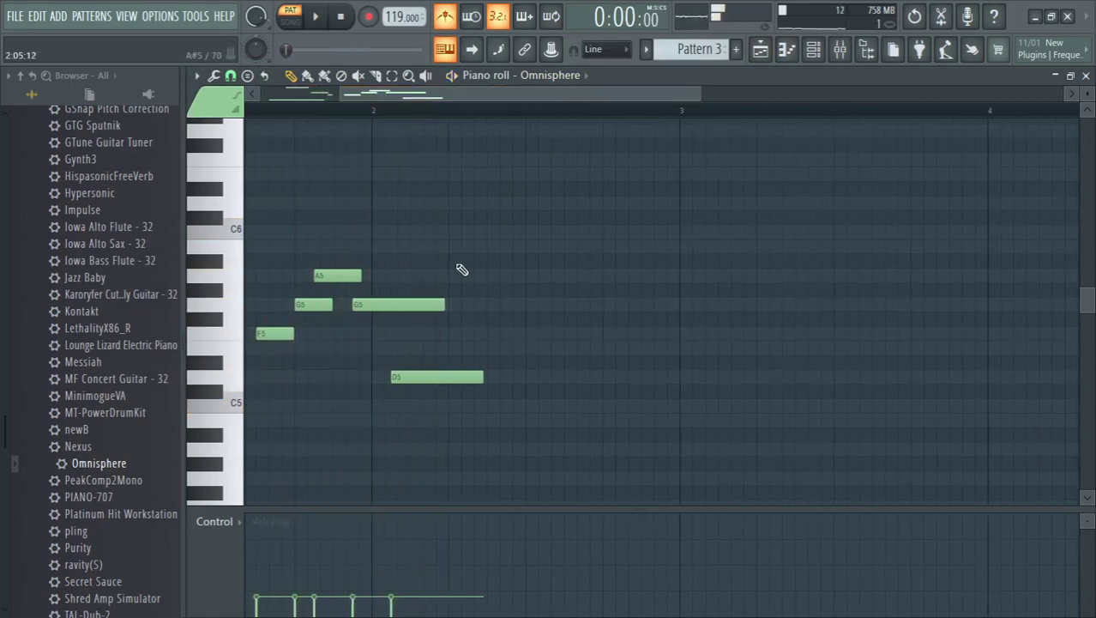
left_click(456, 291)
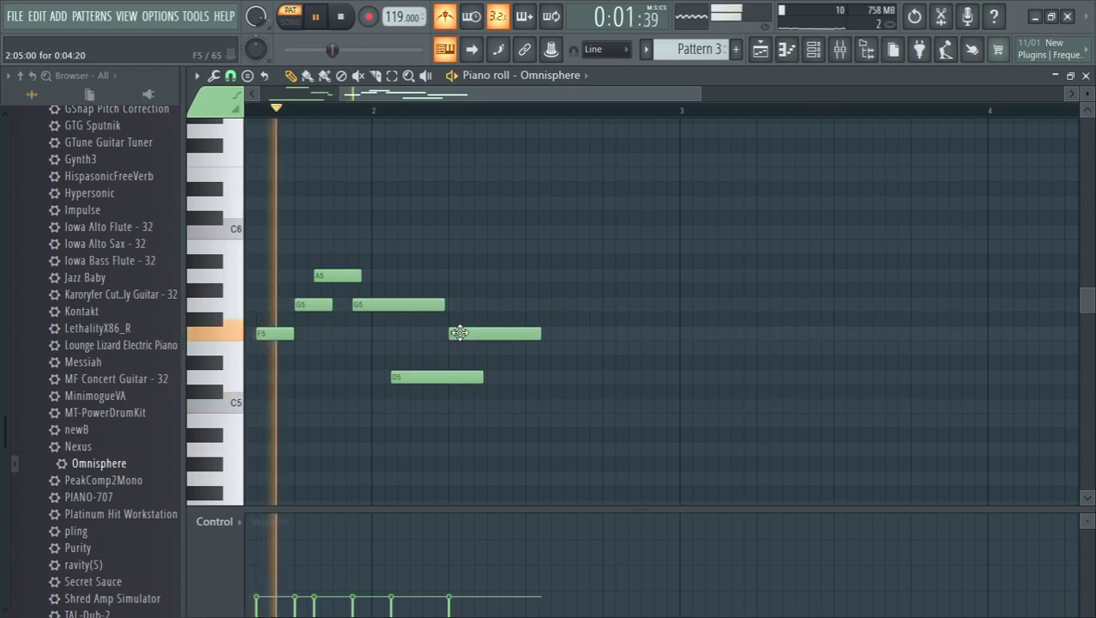
key("space")
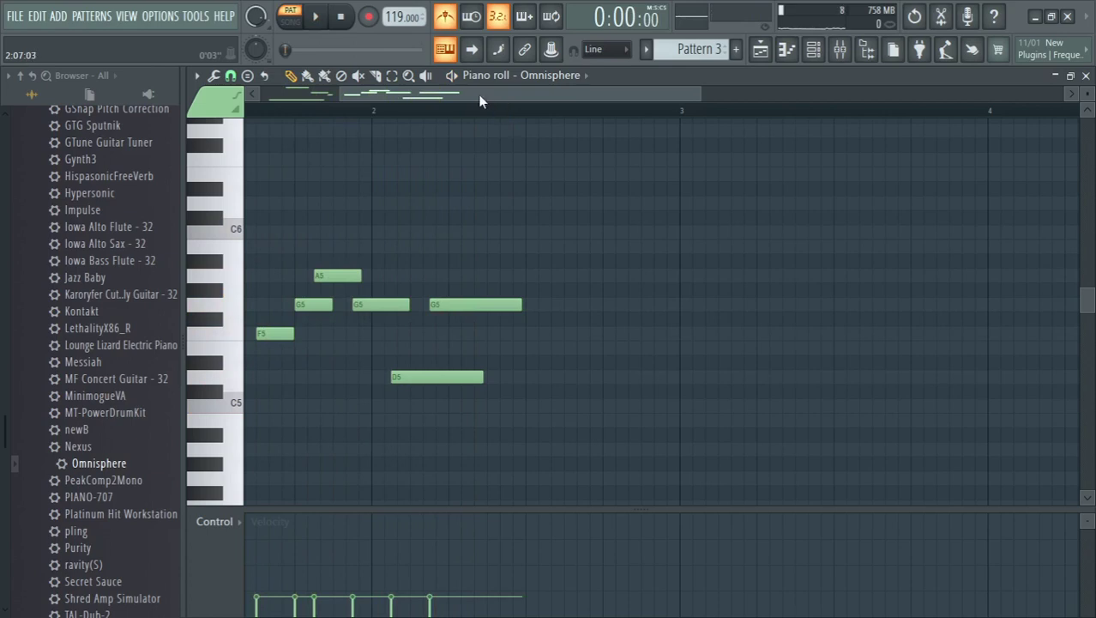
- Continue the melody in bar 2 with B5, A5 and F5 notes, the F5 starting at 2:11:00
mouse_move(479, 101)
left_mouse_down()
mouse_move(445, 99)
mouse_move(494, 102)
left_mouse_up()
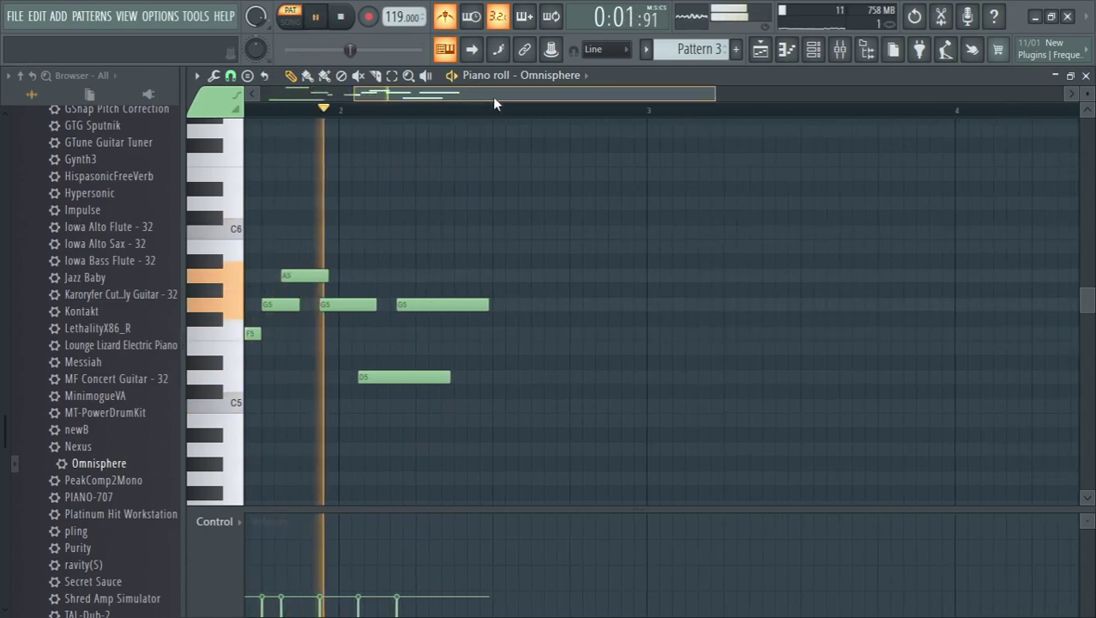
key("space")
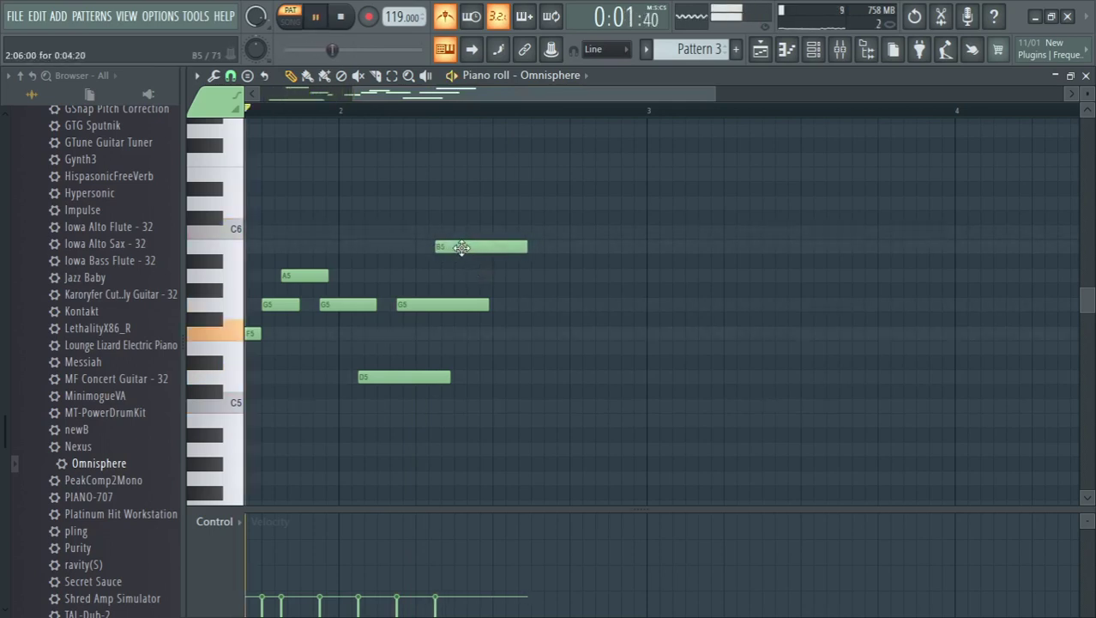
key("space")
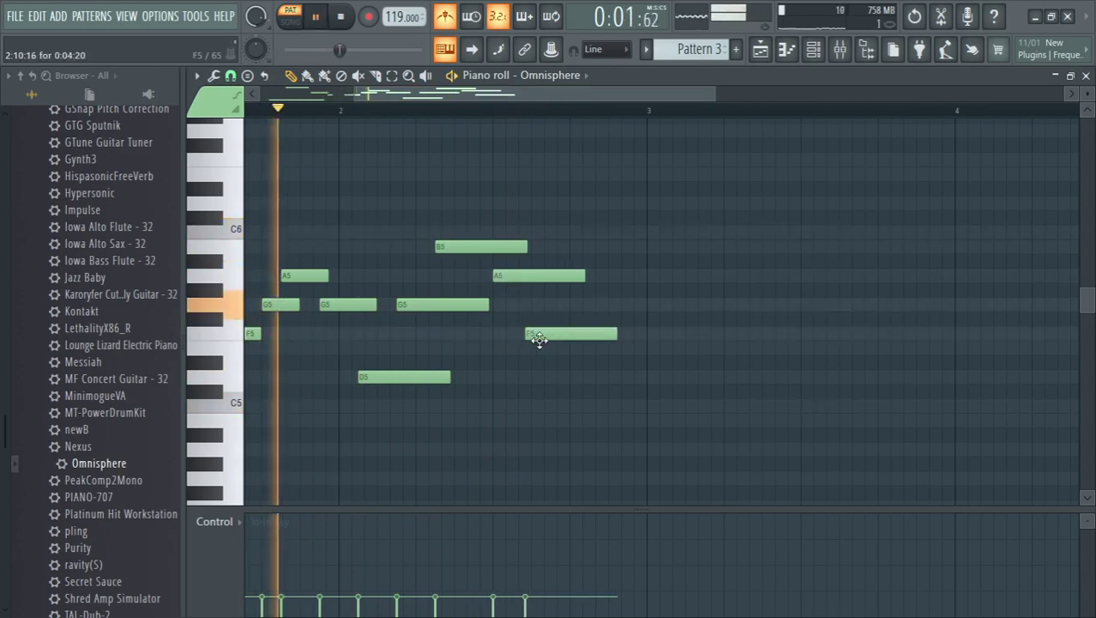
left_click_drag(539, 340, 544, 341)
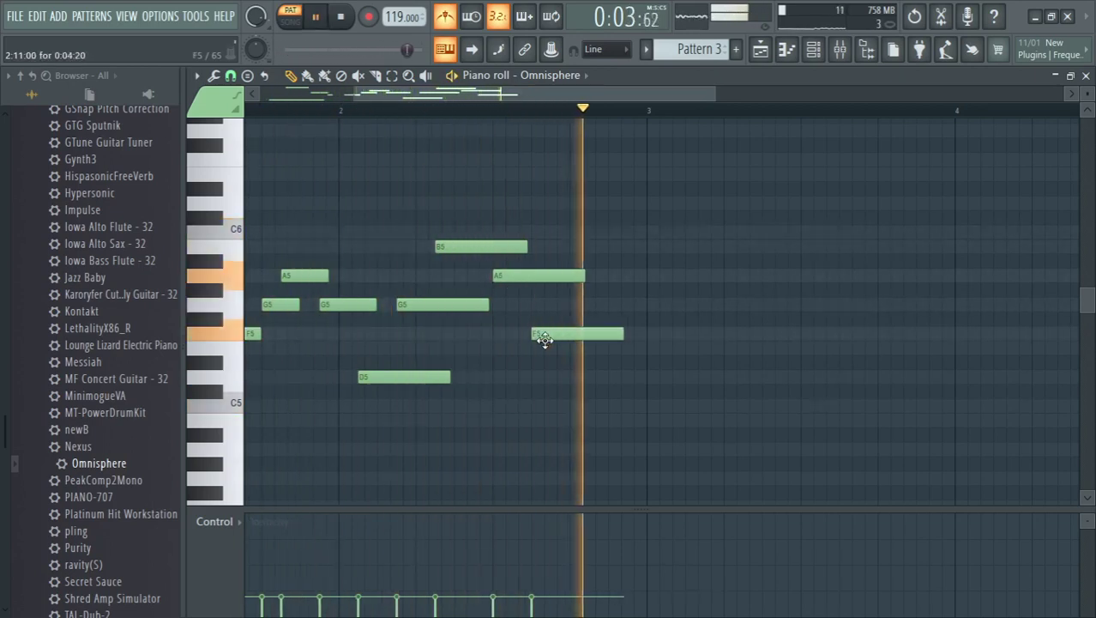
- Add a closing G5 note at 2:15:00, two steps long, ending exactly at the start of bar 3
key("space")
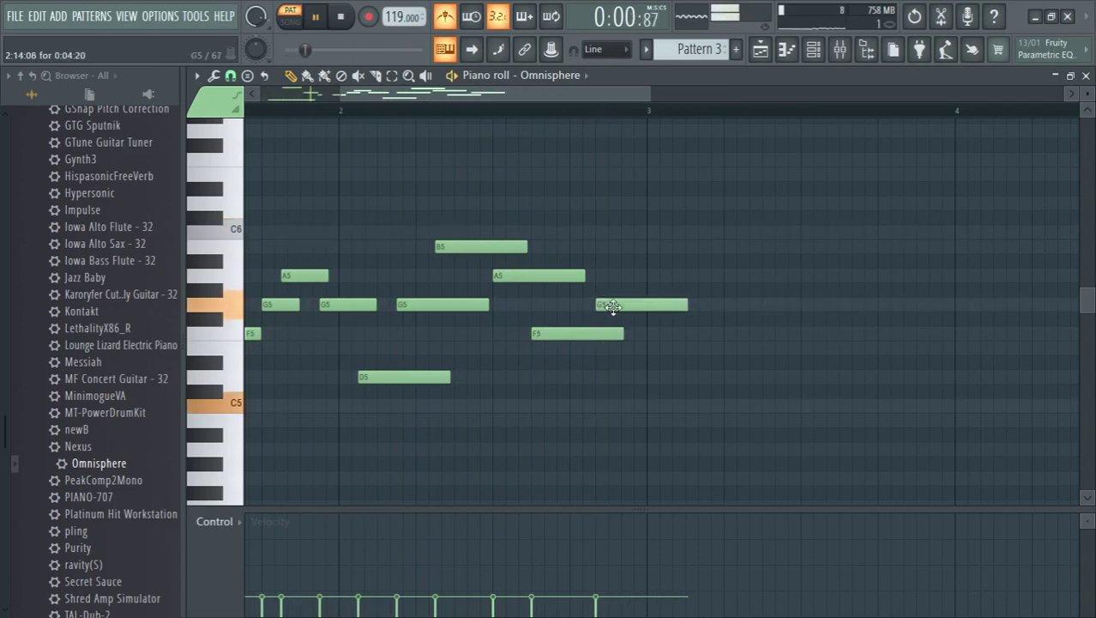
left_click_drag(683, 305, 636, 305)
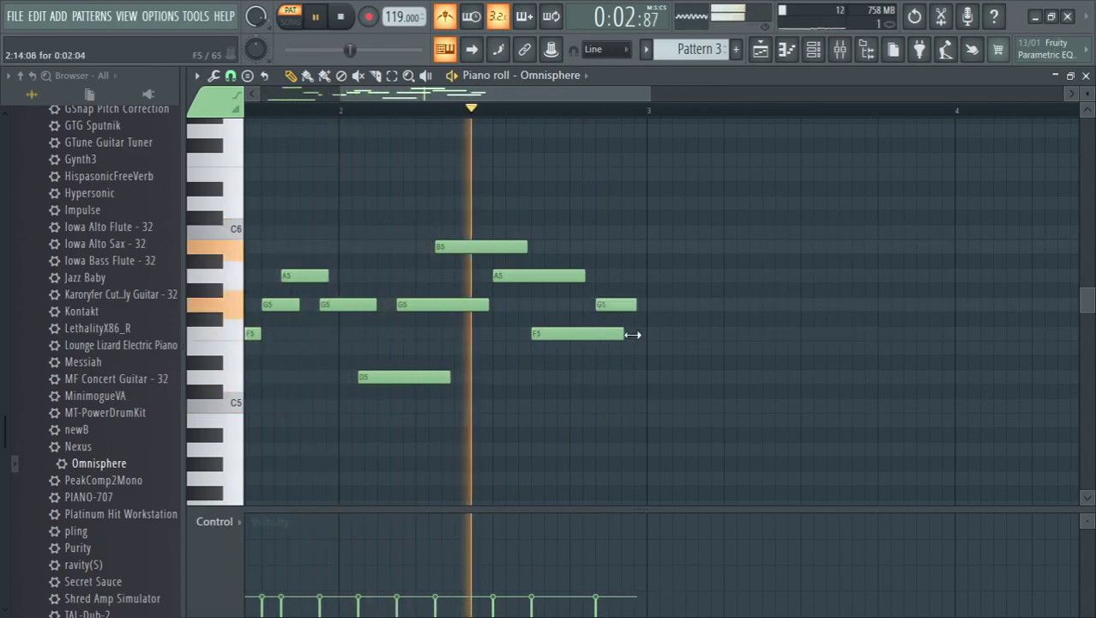
key("space")
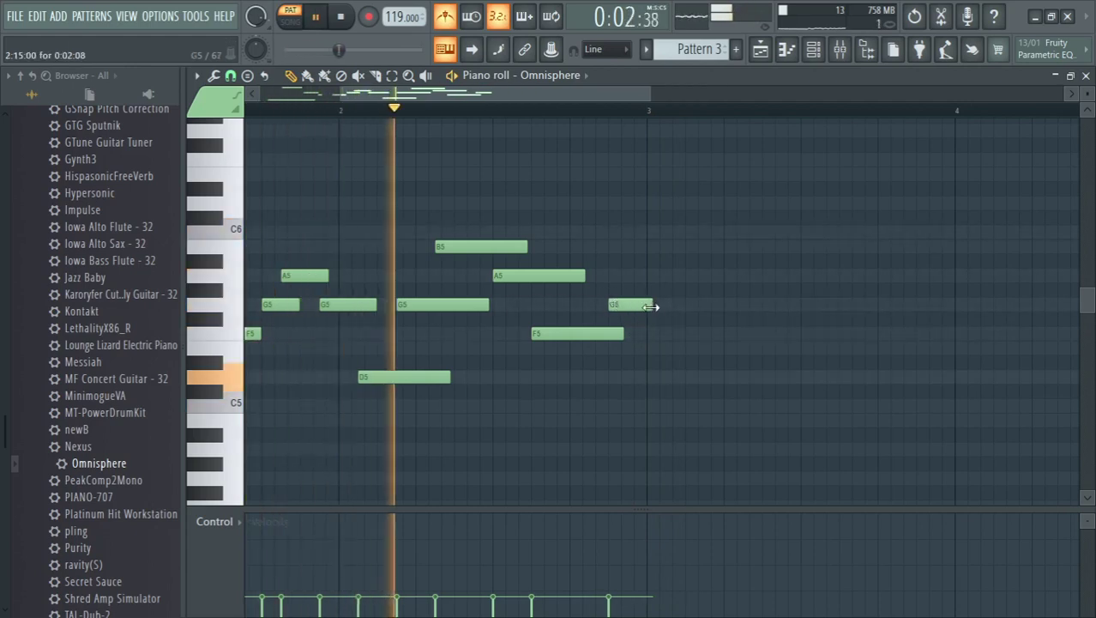
left_click_drag(654, 307, 648, 309)
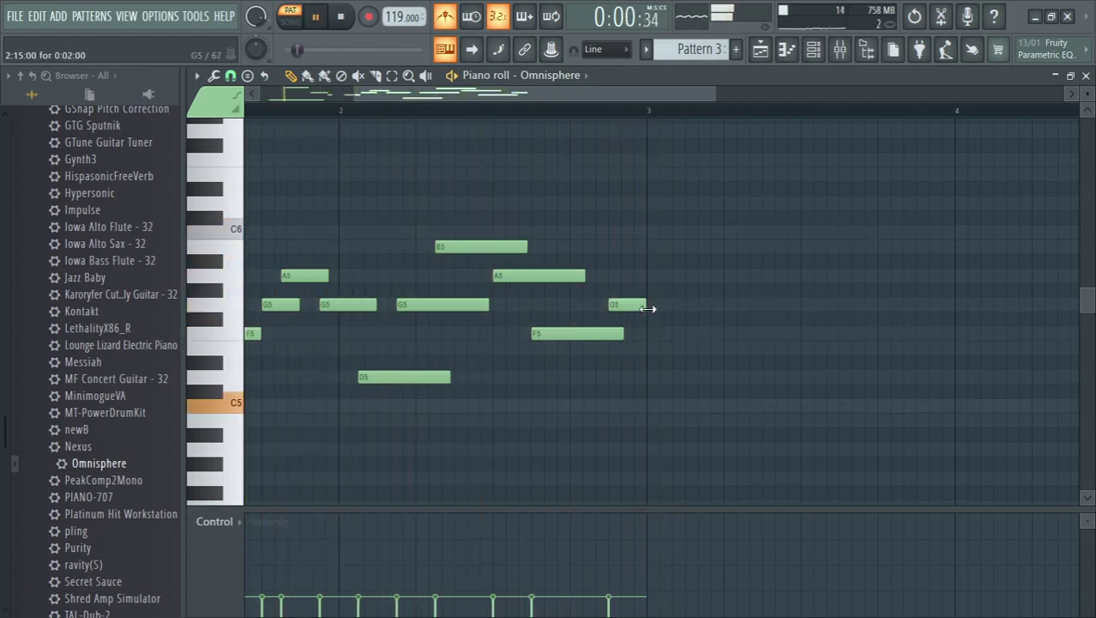
- Try transposing all melody notes up an octave during playback
key("ctrl+a")
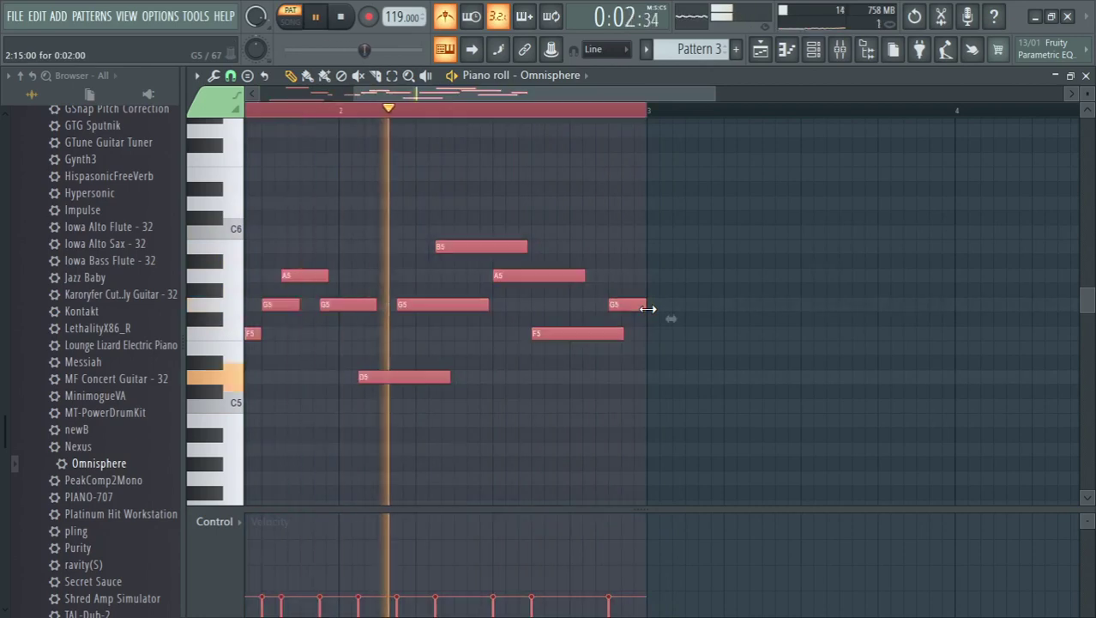
key("ctrl+Up")
key("ctrl+Down")
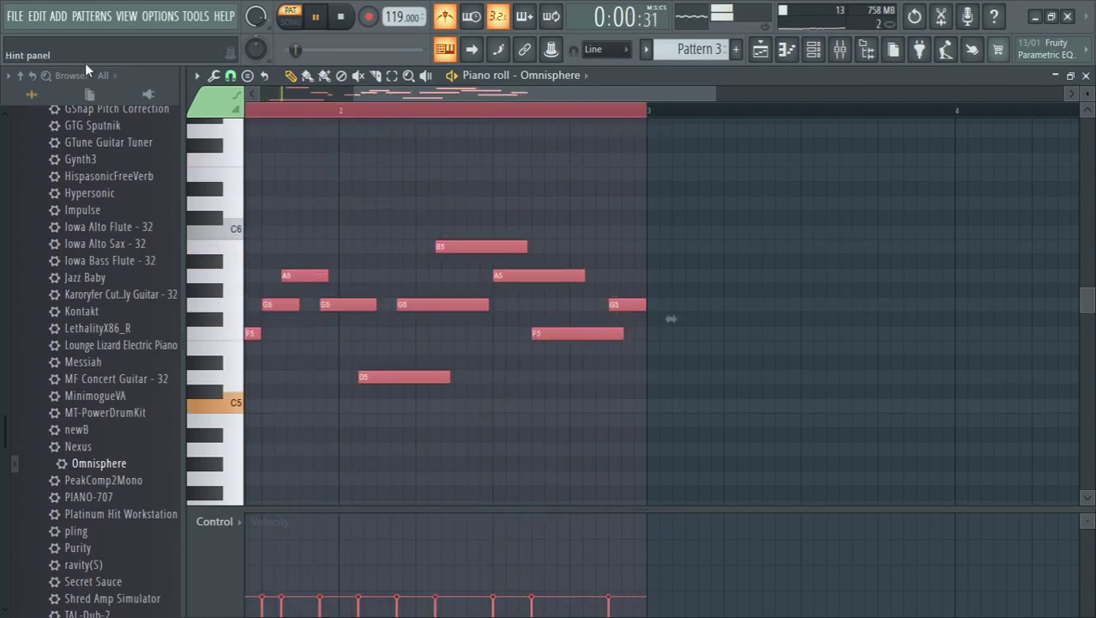
key("space")
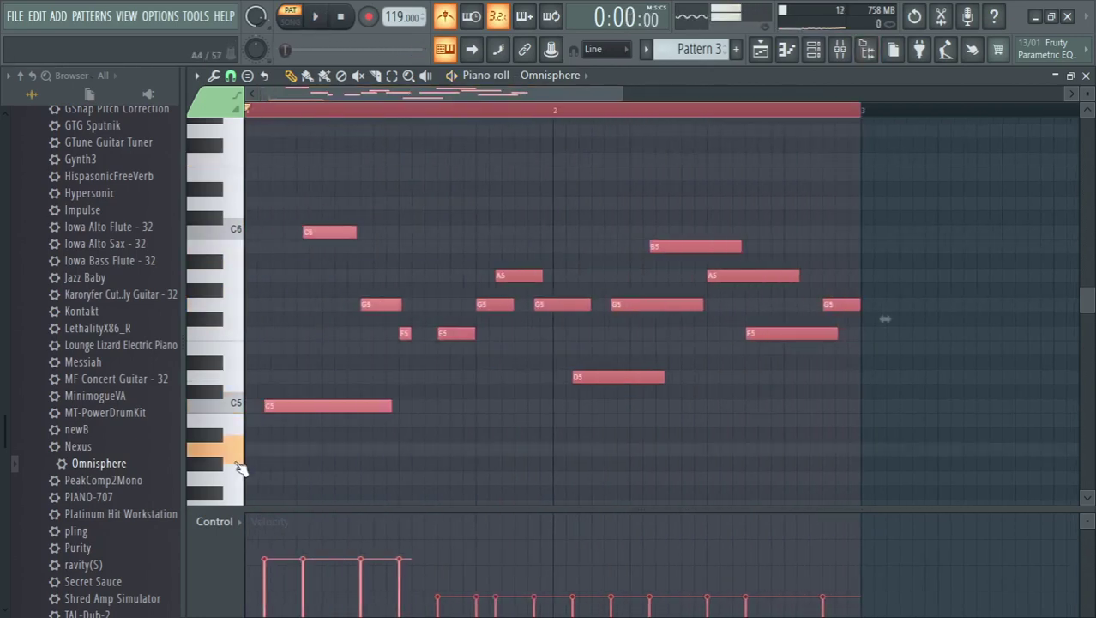
- Add a short G4 note at the very start of bar 1 and play the pattern
left_click(248, 479)
key("space")
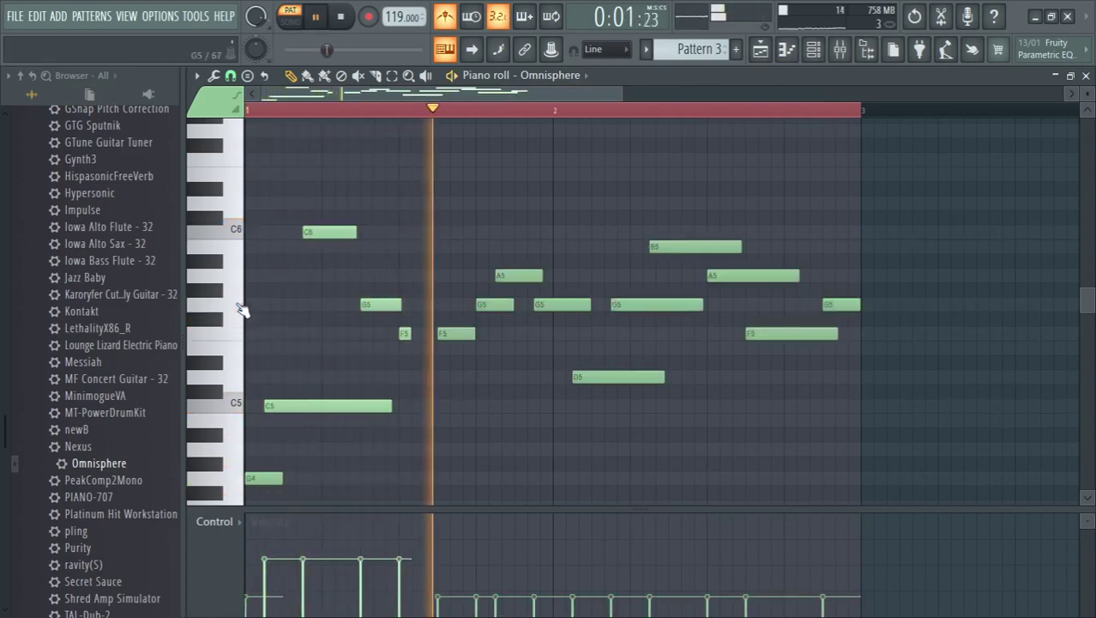
key("space")
key("space")
- Add upper notes to bar 1: E6 at 1:06:00 and D6 at 1:10:00, each two steps long, checking them in playback
left_click(239, 188)
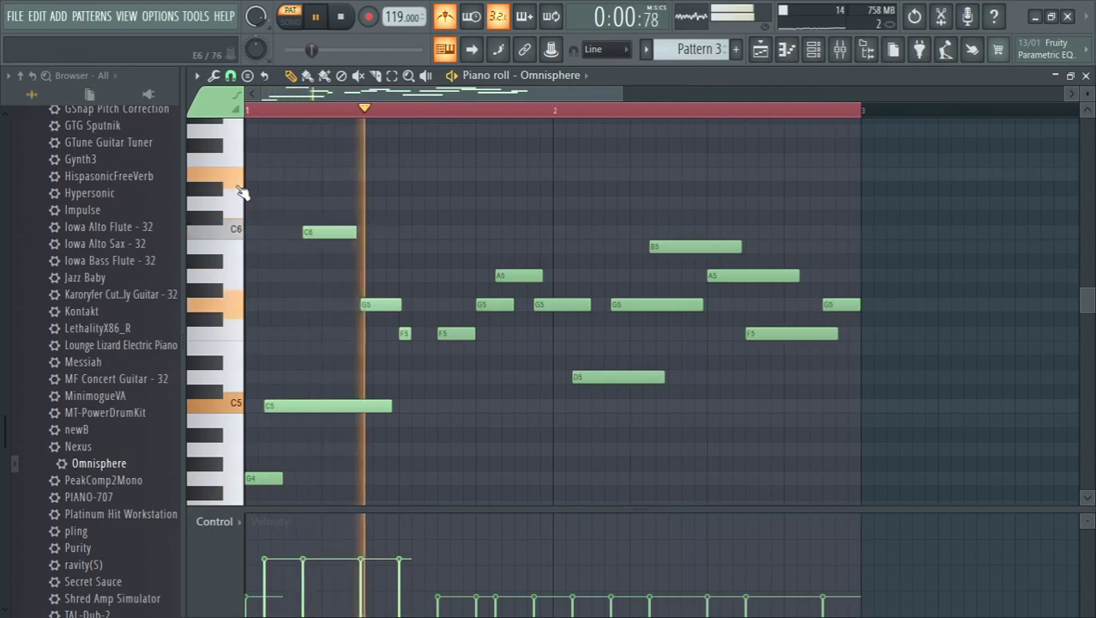
left_click(350, 175)
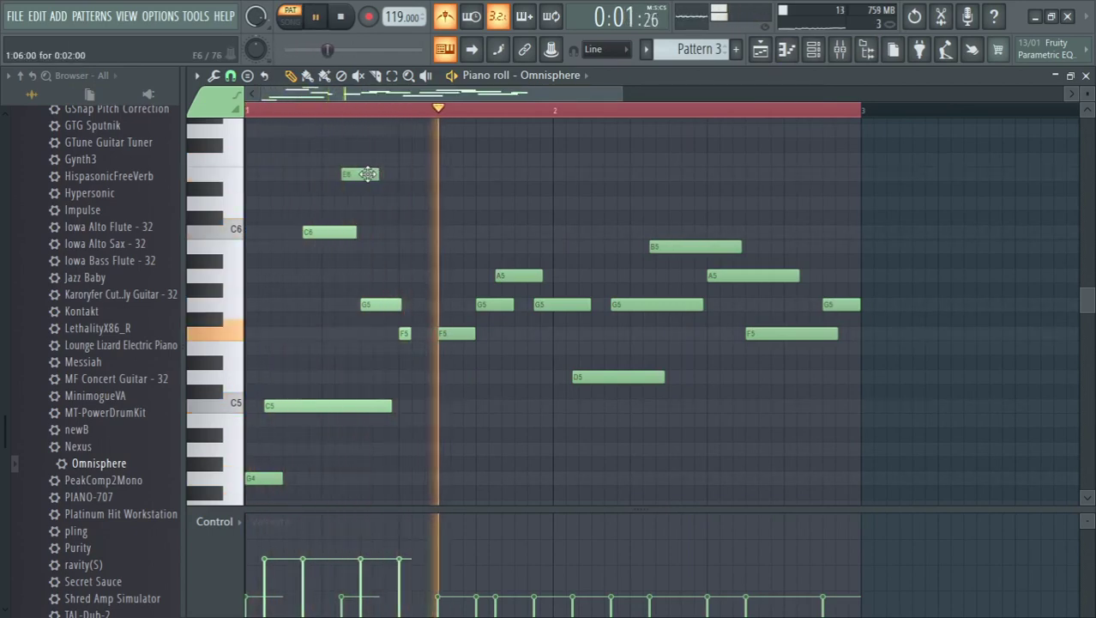
key("space")
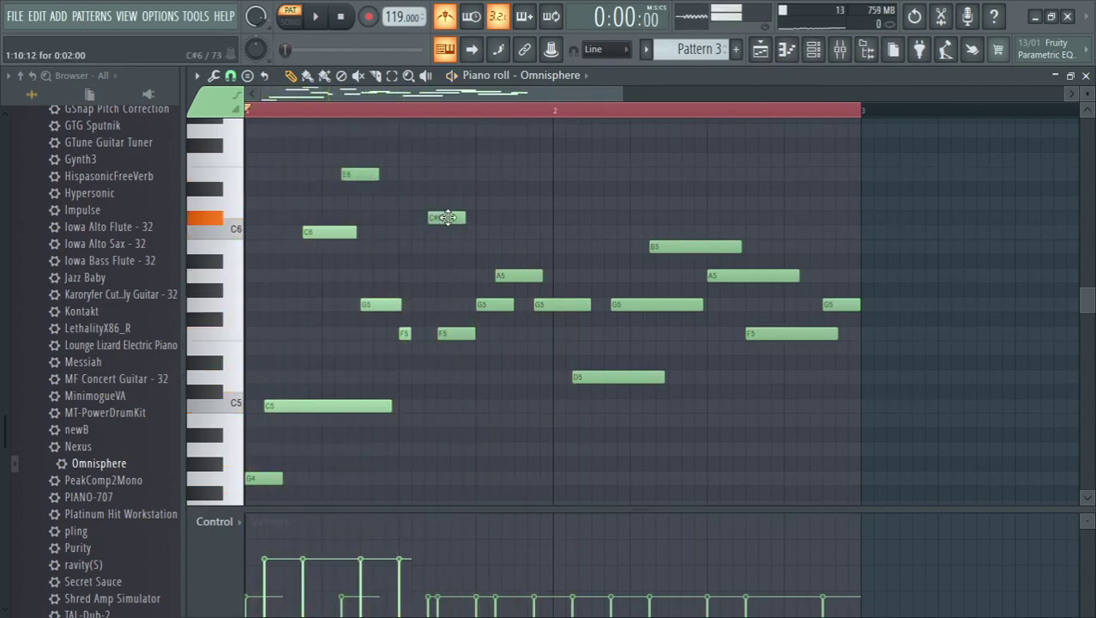
left_click_drag(439, 189, 438, 203)
key("space")
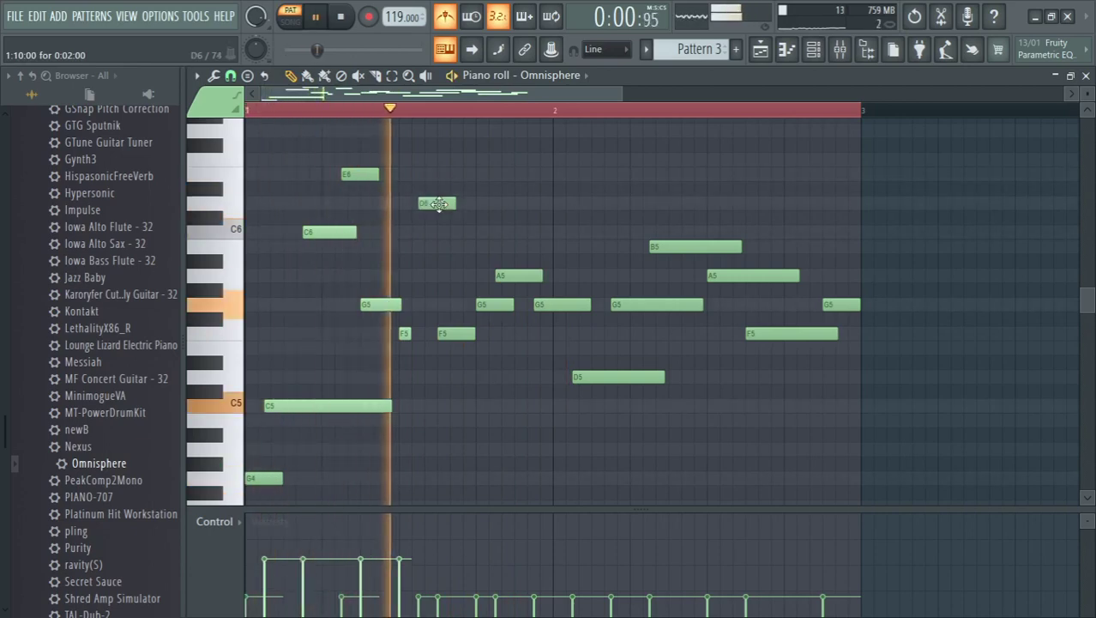
key("space")
key("space")
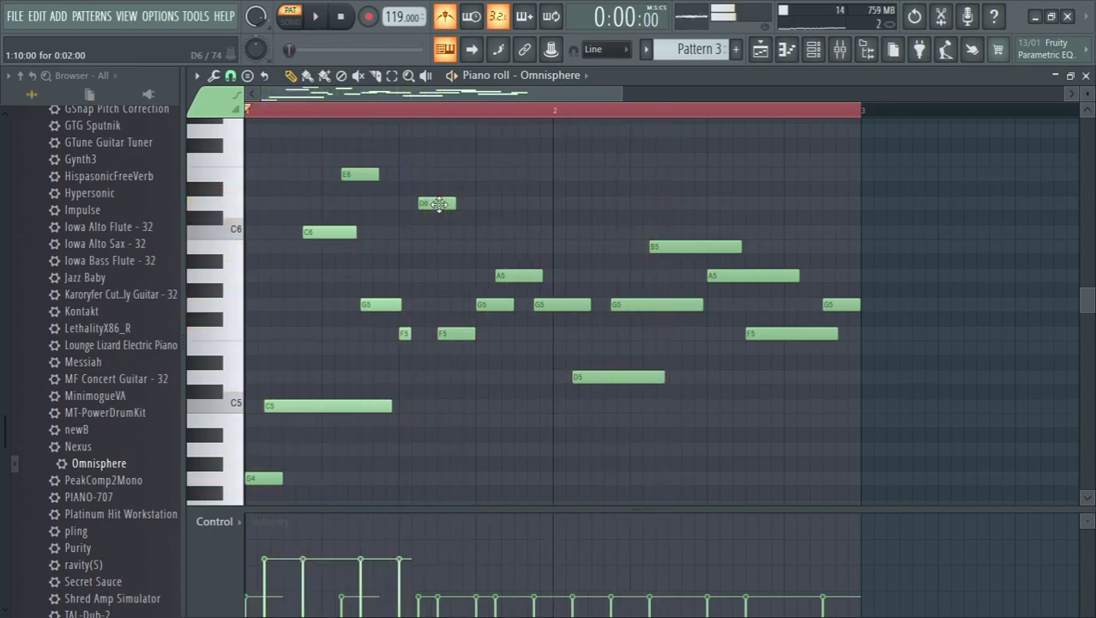
- Add a C6 note at 1:14:16 and a B5 note just after the start of bar 2
left_click(523, 217)
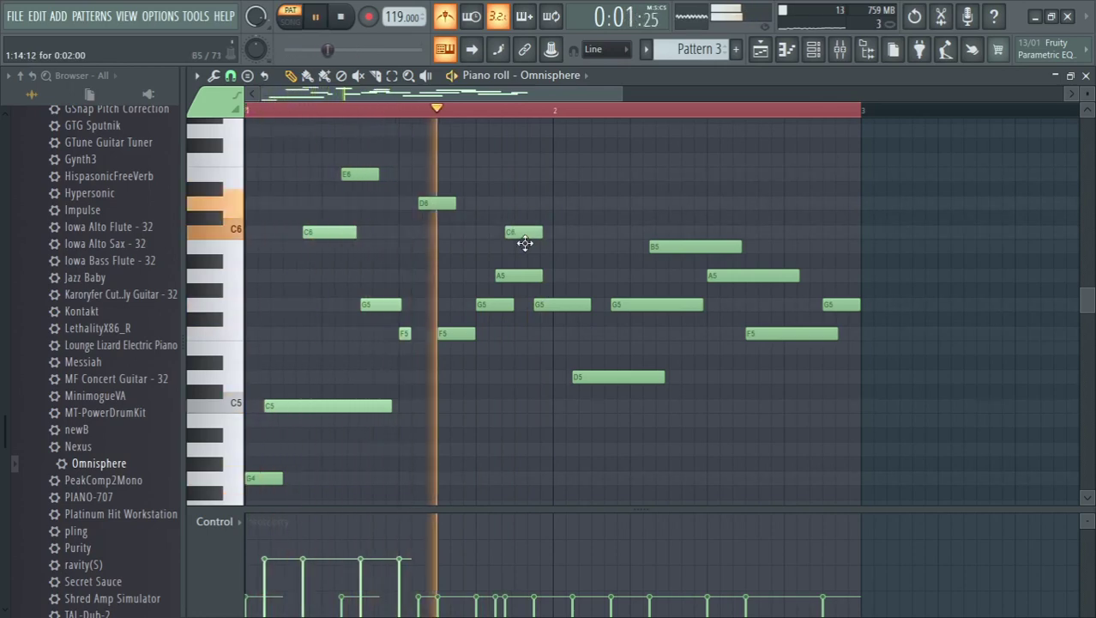
left_click_drag(525, 242, 528, 241)
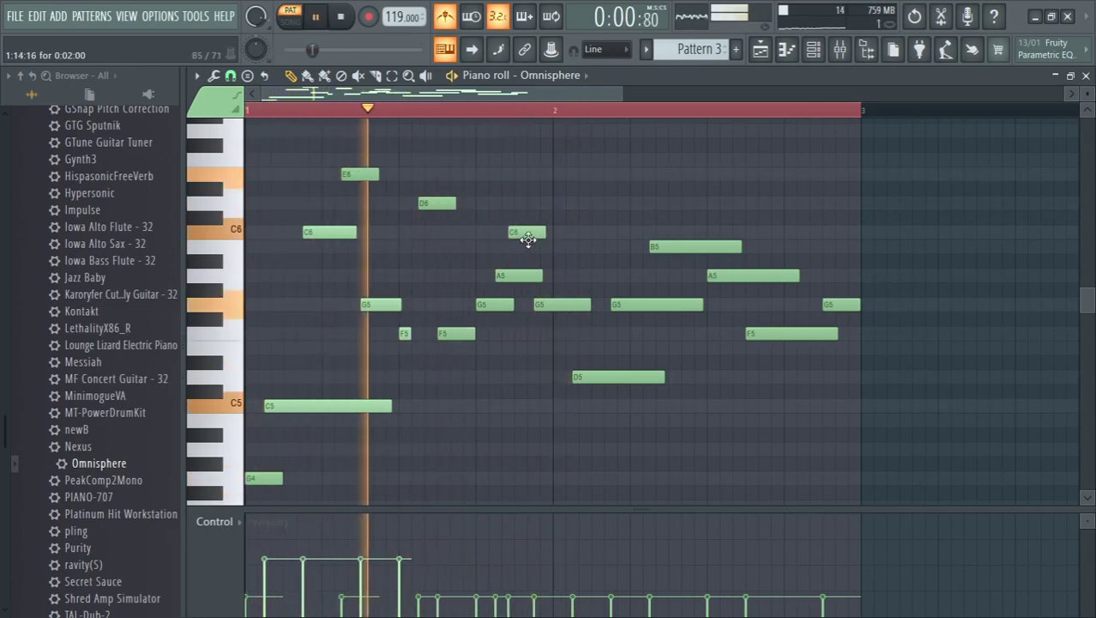
left_click(574, 262)
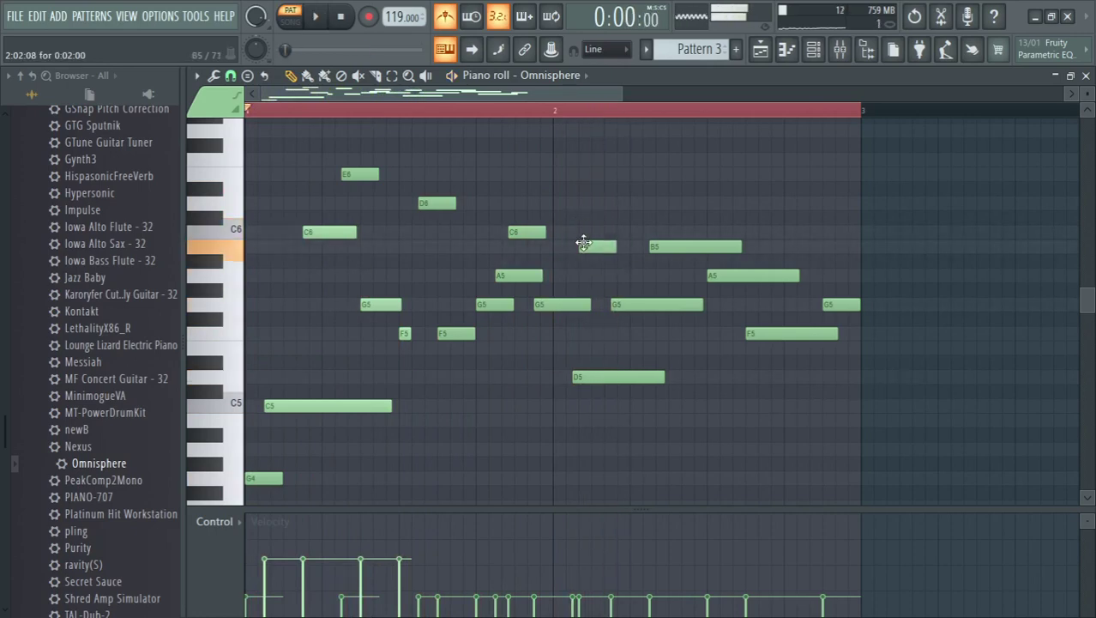
left_click_drag(583, 245, 573, 245)
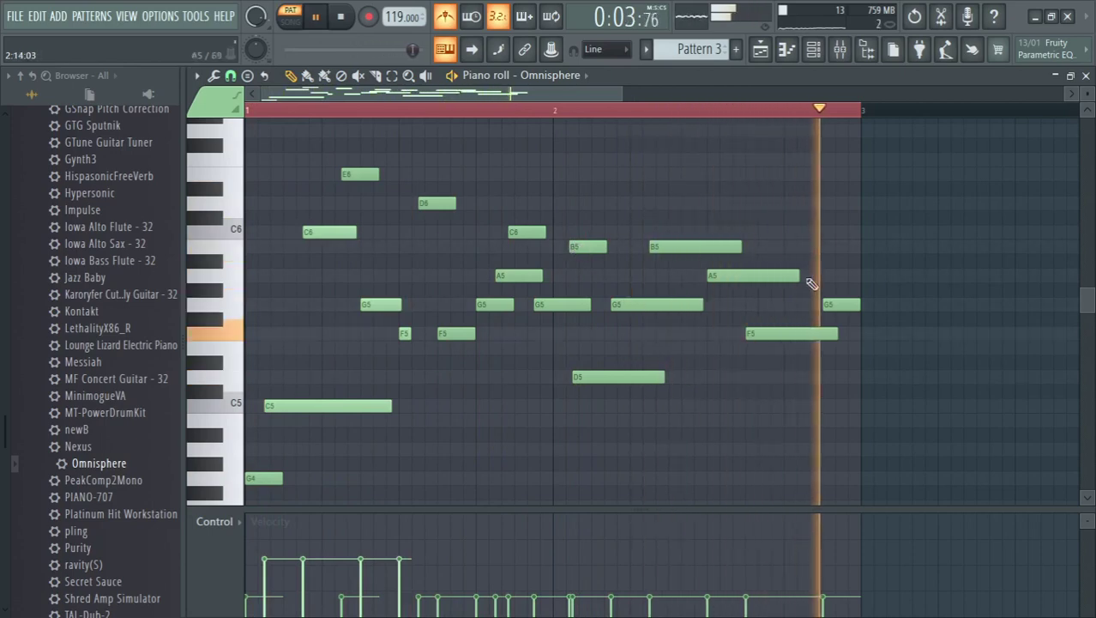
- Add two-step D6 and C6 notes in the second half of bar 2 and adjust their timing
left_click(749, 206)
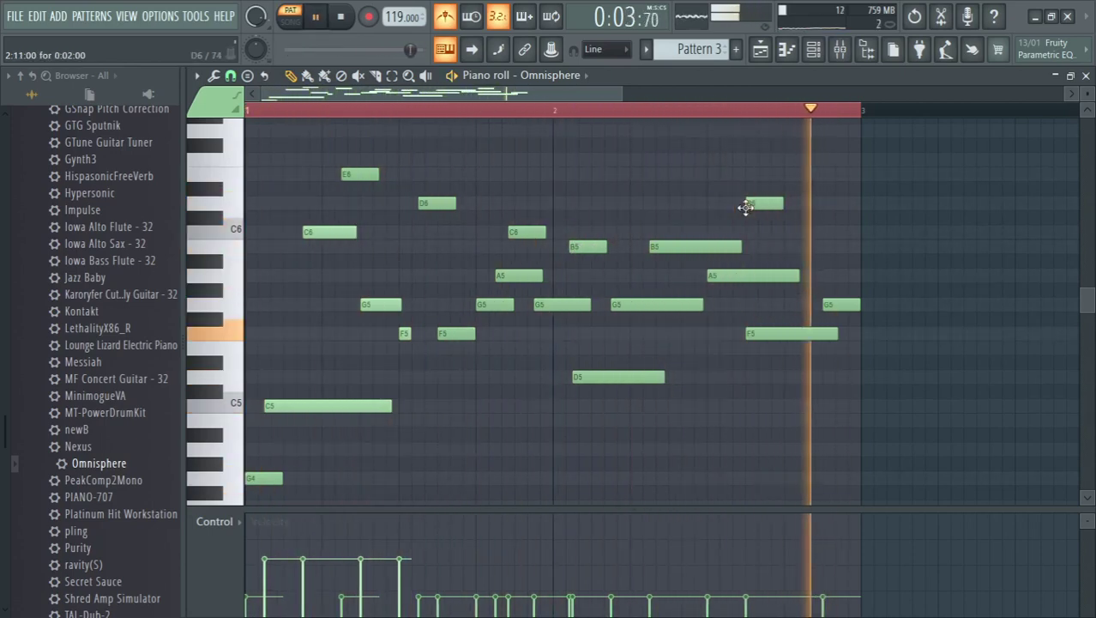
left_click_drag(759, 204, 738, 203)
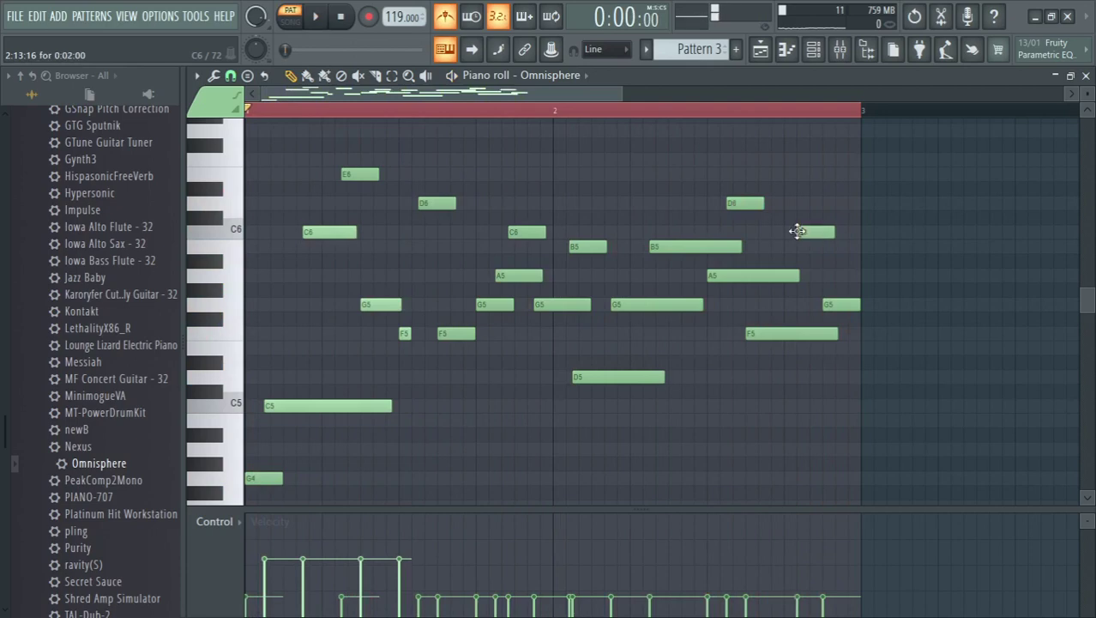
key("space")
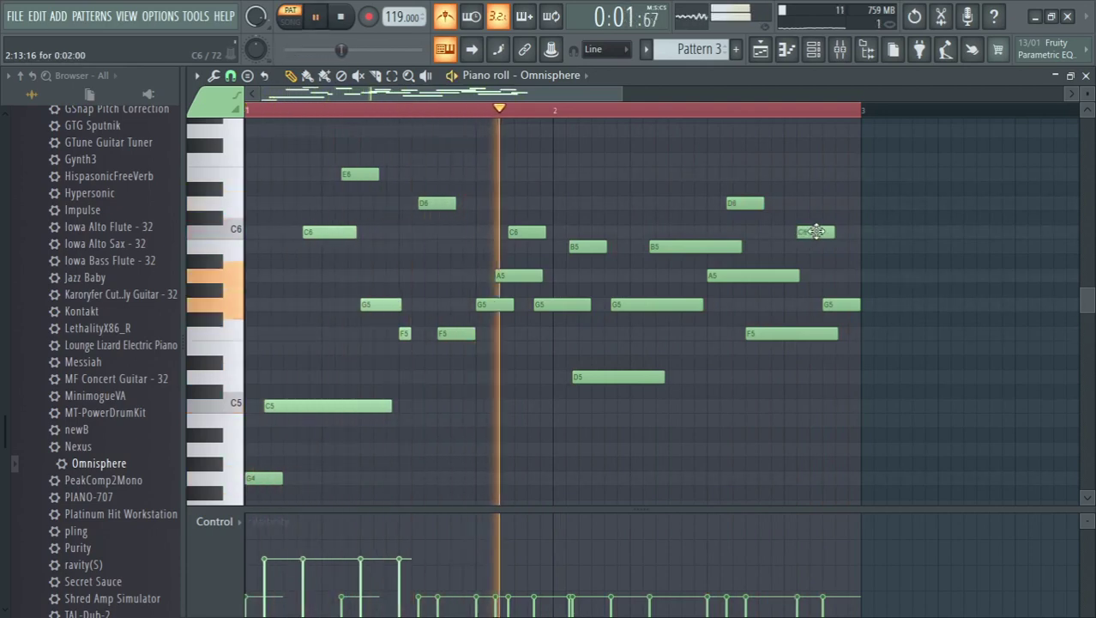
left_click_drag(816, 231, 823, 232)
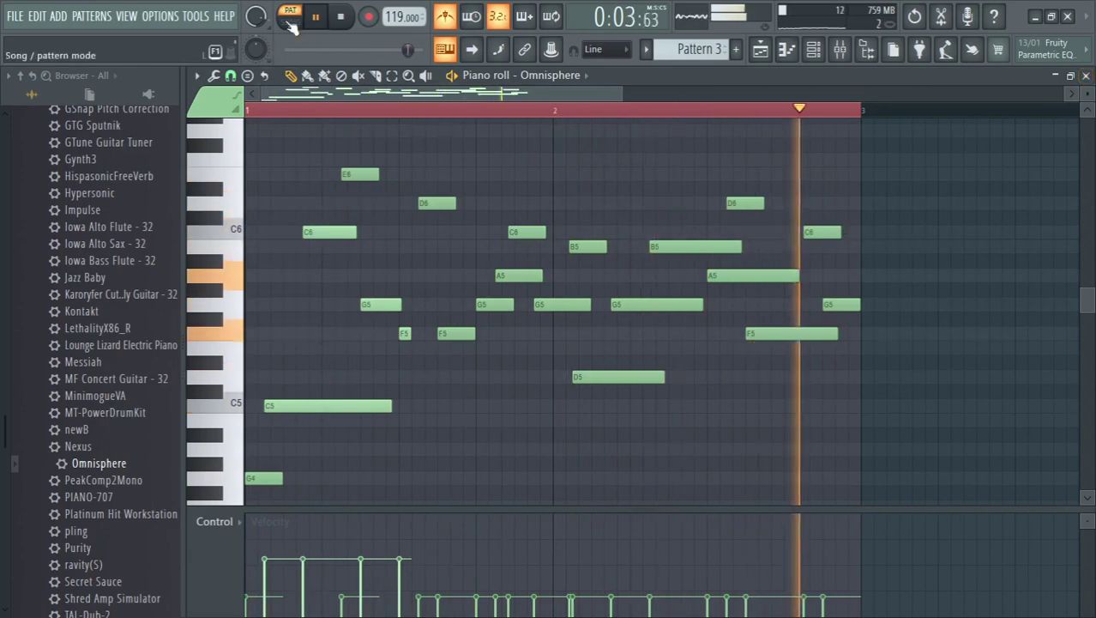
- In the playlist, fill bars 1 to 4 of Track 3 with two Pattern 3 clips and place Pattern 4 at the start of Track 4
left_click(760, 49)
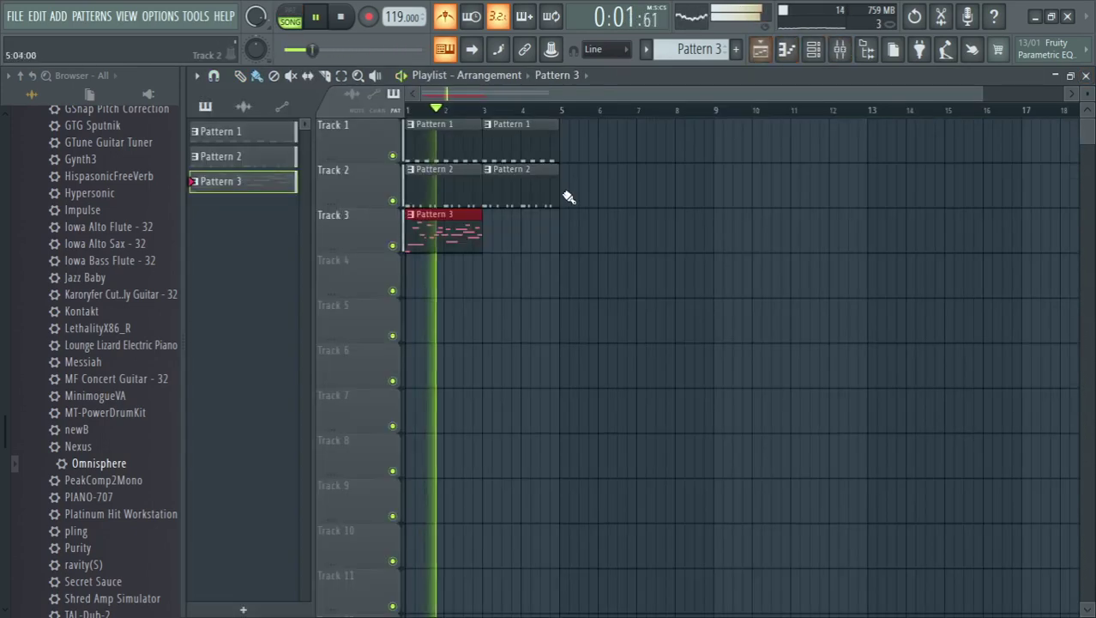
left_click(496, 233)
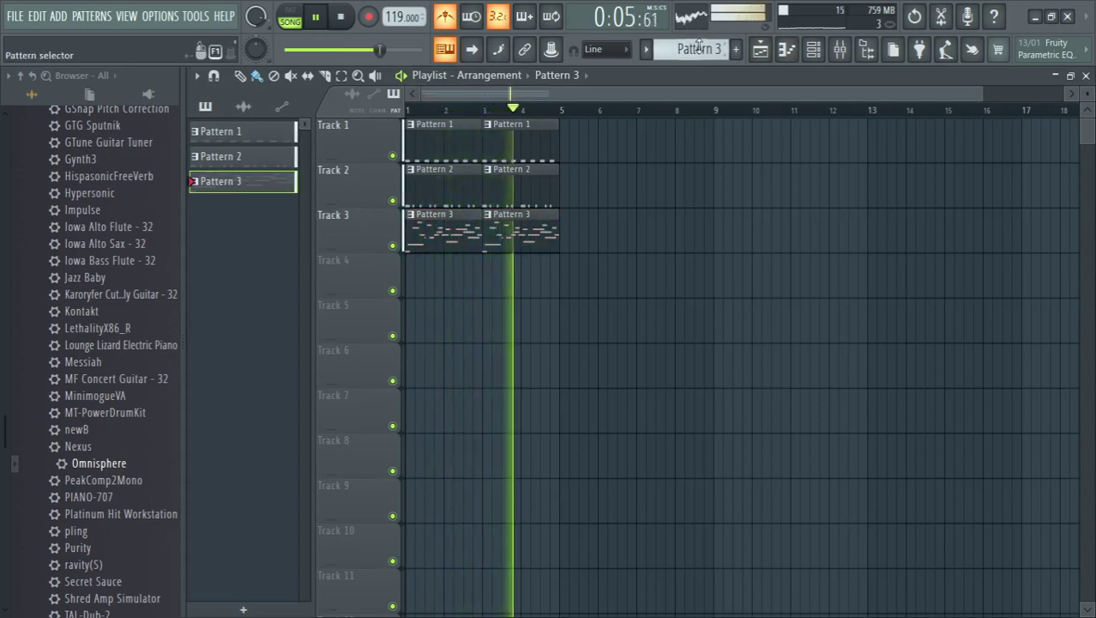
scroll(699, 45, "up", 1)
left_click(417, 295)
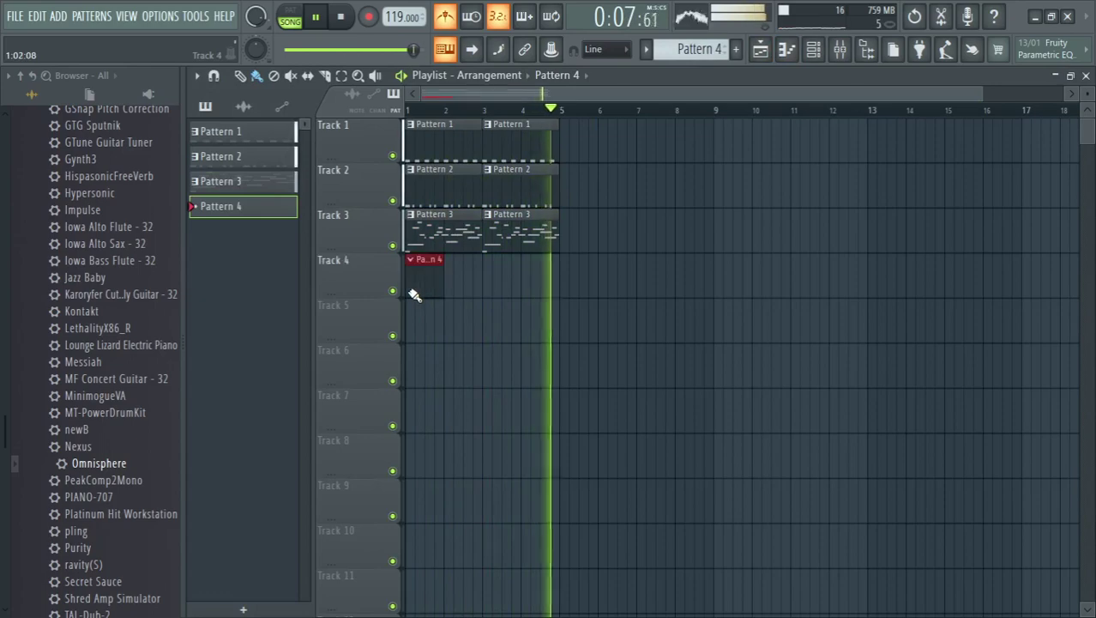
- Collapse the VST plugin list in the browser and expand the Samy Beatz sample pack folder
scroll(134, 273, "up", 5)
scroll(129, 274, "up", 15)
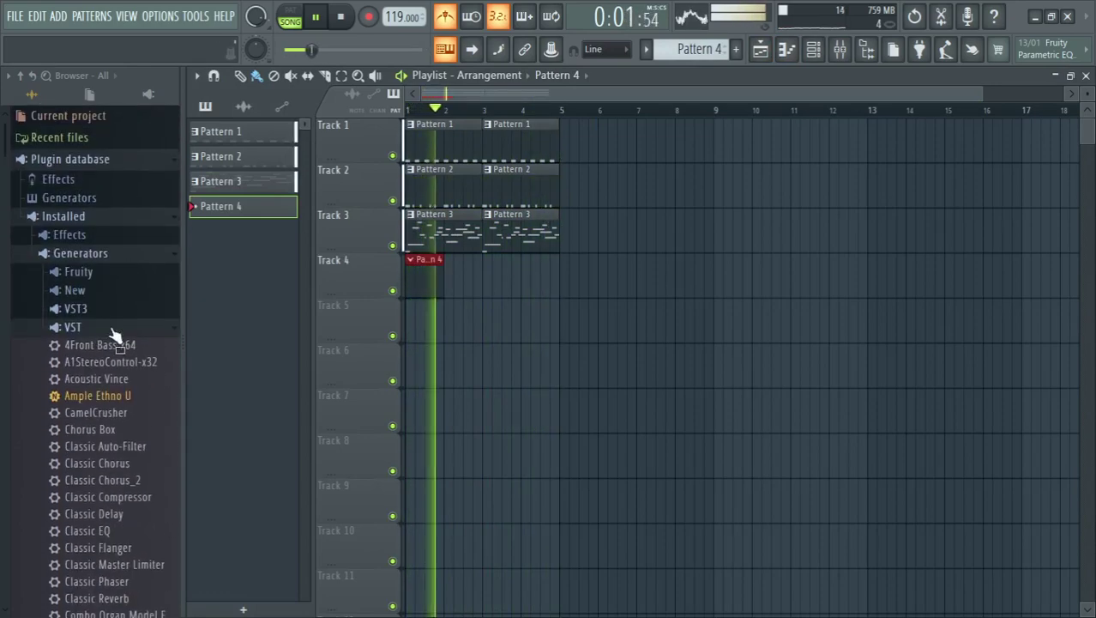
left_click(86, 328)
scroll(112, 446, "down", 3)
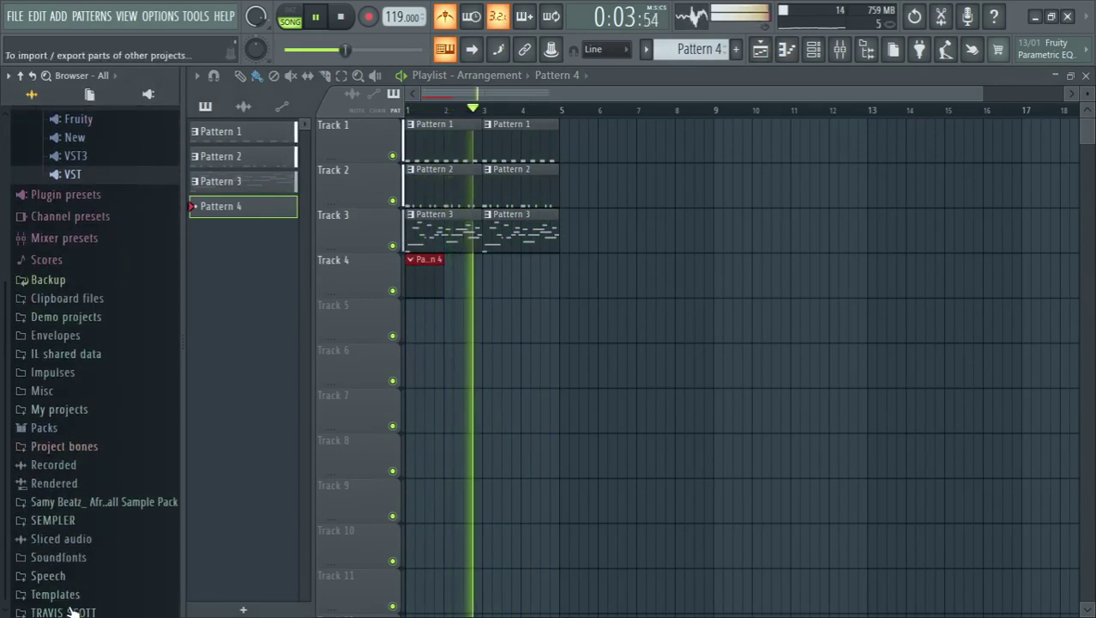
left_click(94, 496)
scroll(107, 511, "down", 5)
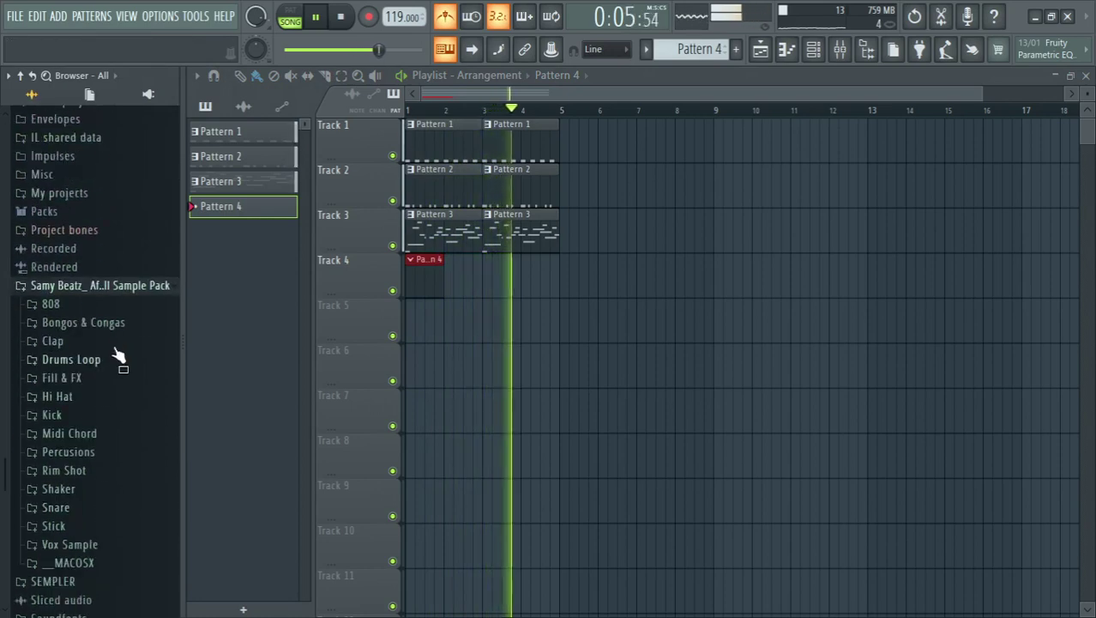
- Audition samples in the Bongos & Congas folder and add SB_ Conga 1 as a new channel
left_click(83, 321)
left_click(112, 357)
left_click(116, 383)
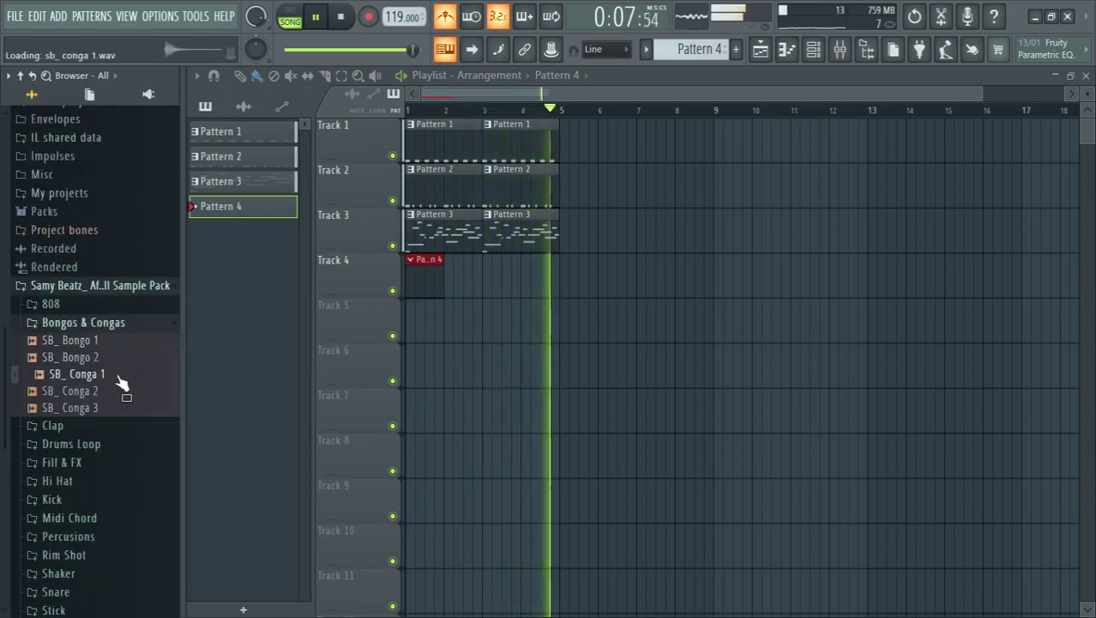
left_click_drag(117, 384, 423, 331)
left_click(359, 319)
double_click(418, 272)
key("space")
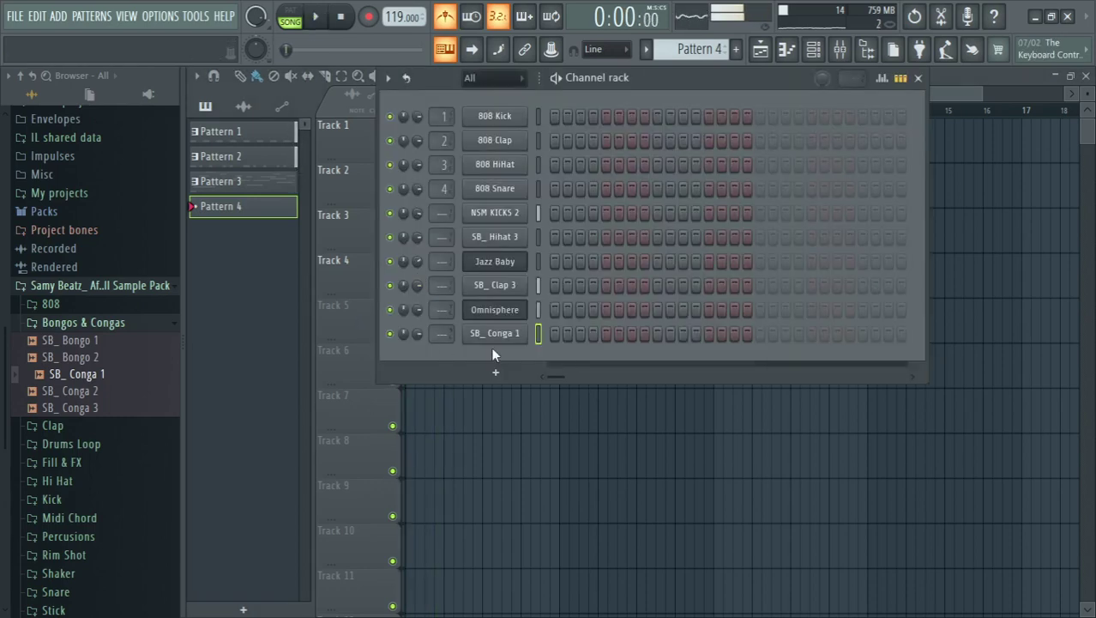
- In the SB_ Conga 1 piano roll, place two-step C5 notes at 1:07:00 and 1:15:00
right_click(493, 337)
left_click(526, 331)
key("space")
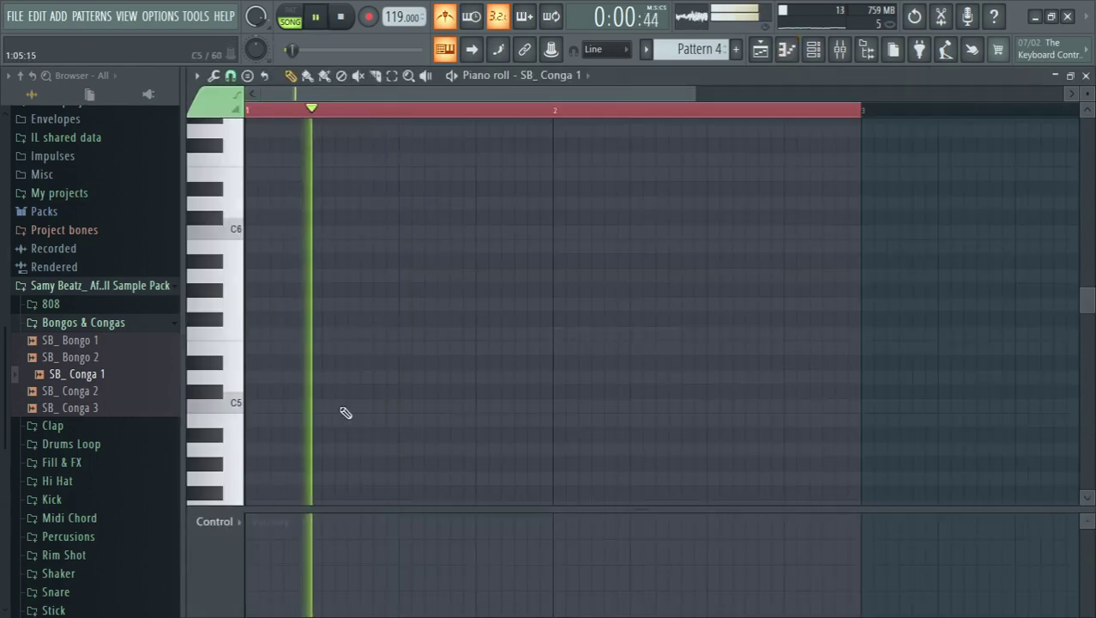
left_click(380, 406)
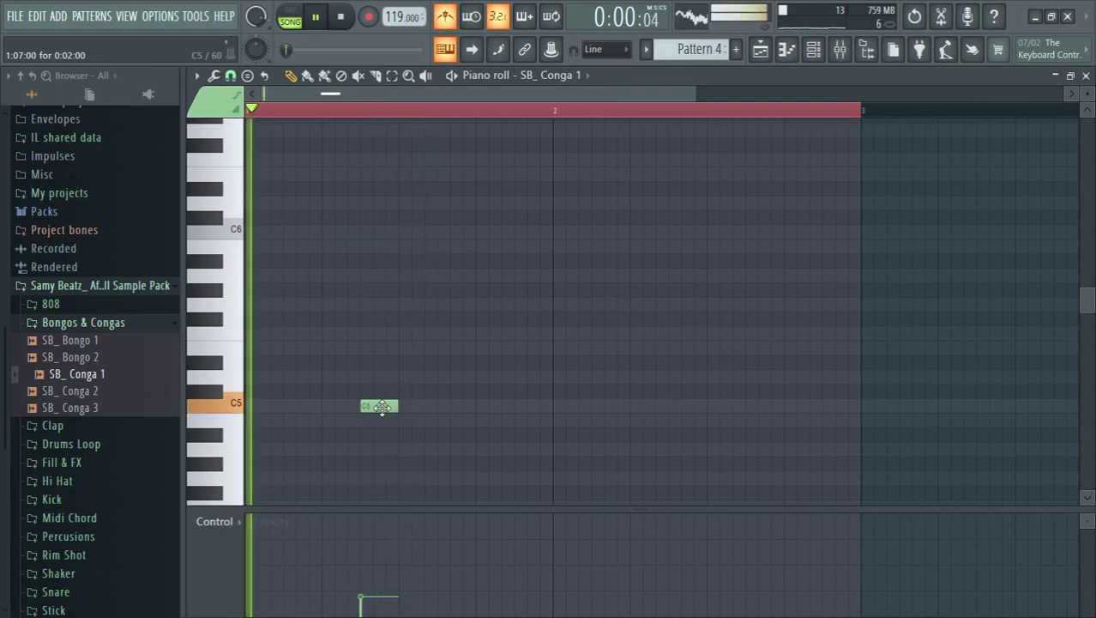
left_click(517, 407)
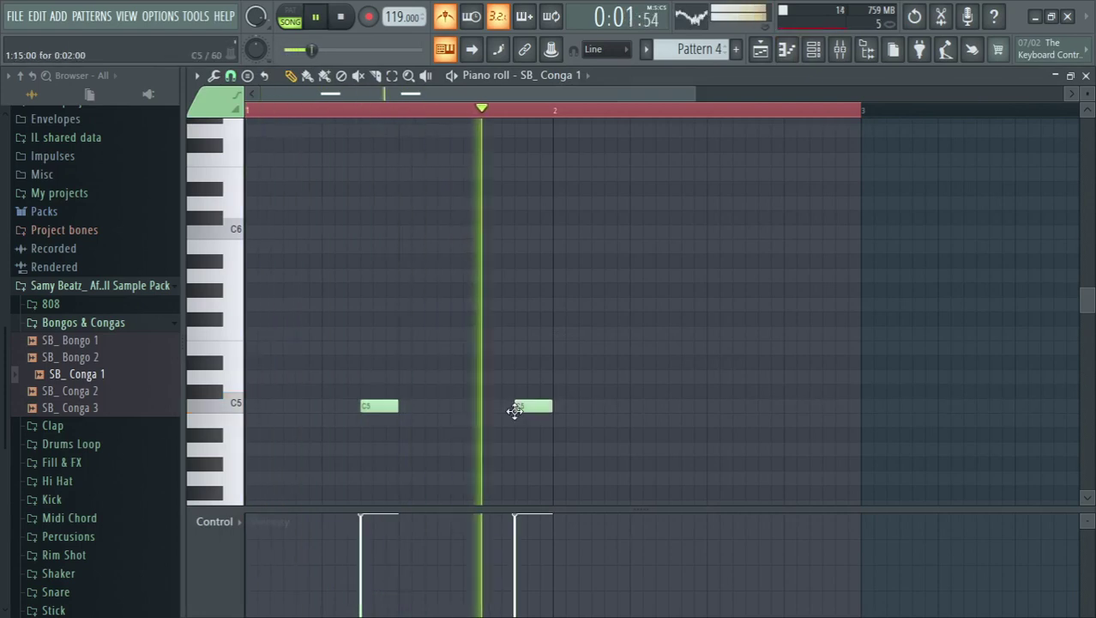
- Duplicate the two conga notes from bar 1 into bar 2 and close the piano roll
key("ctrl+a")
key("ctrl+b")
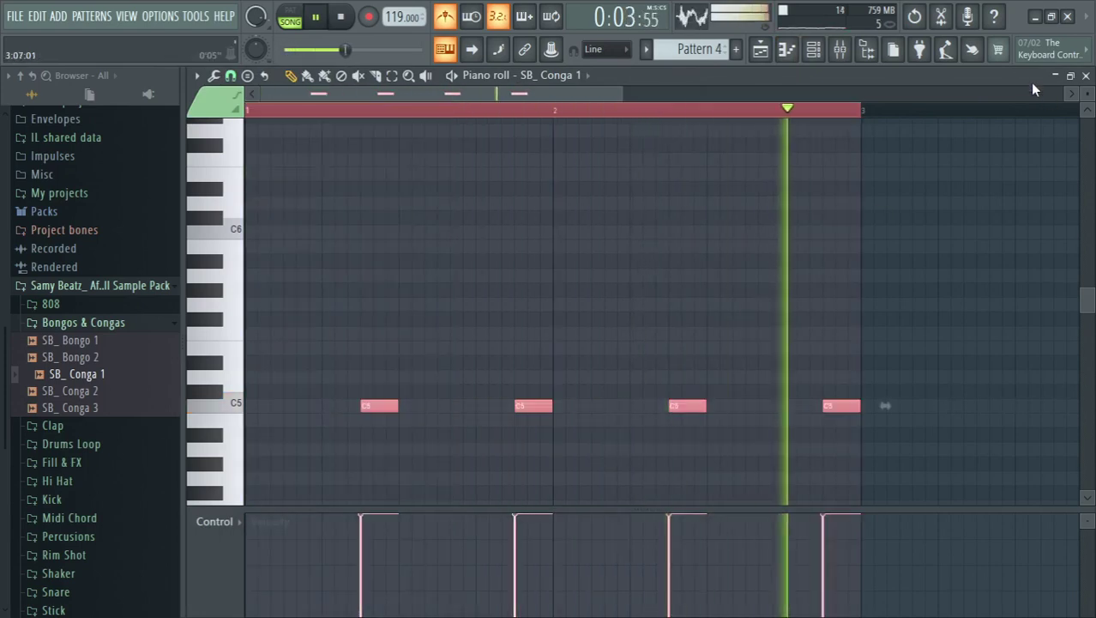
left_click(1085, 76)
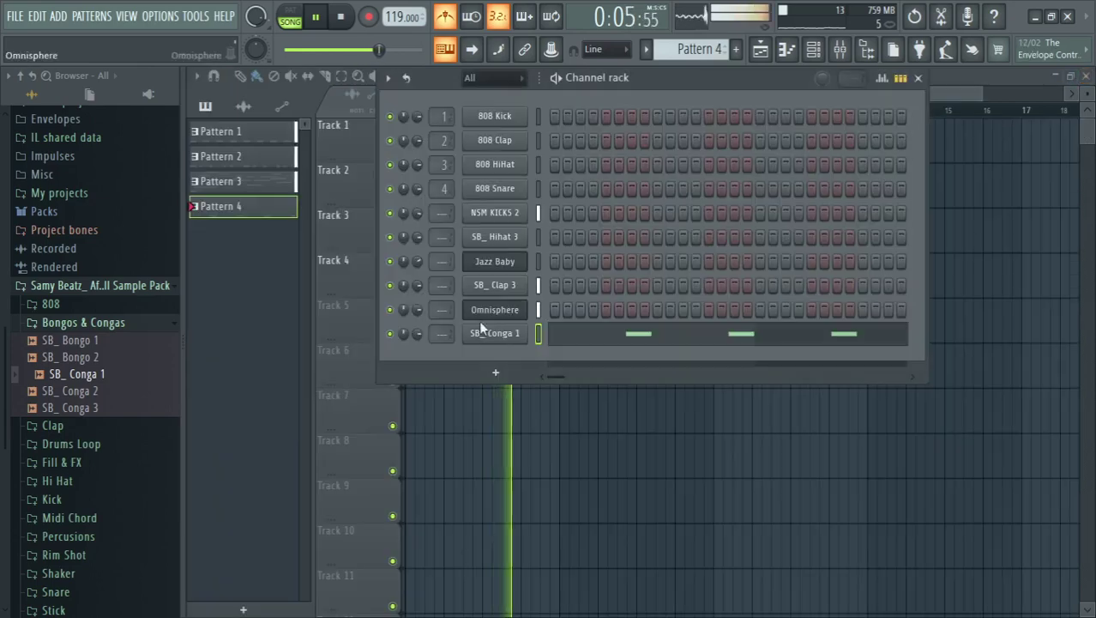
- Reopen the SB_ Conga 1 piano roll and duplicate the two-bar phrase into bars 3 and 4
left_click(343, 371)
double_click(472, 292)
key("ctrl+a")
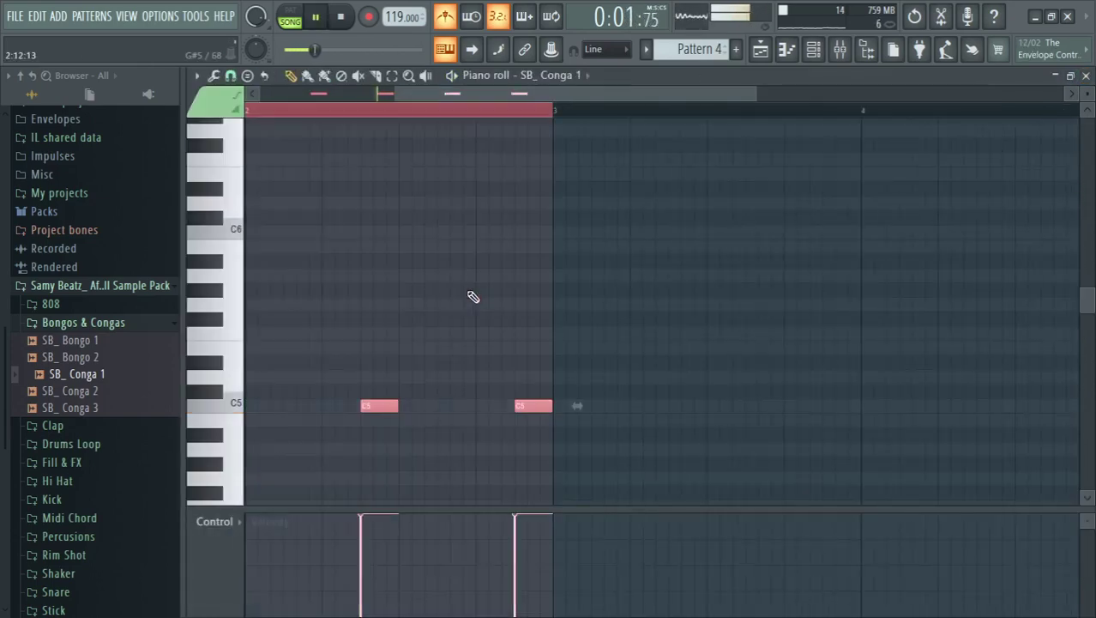
key("ctrl+b")
left_click(1086, 76)
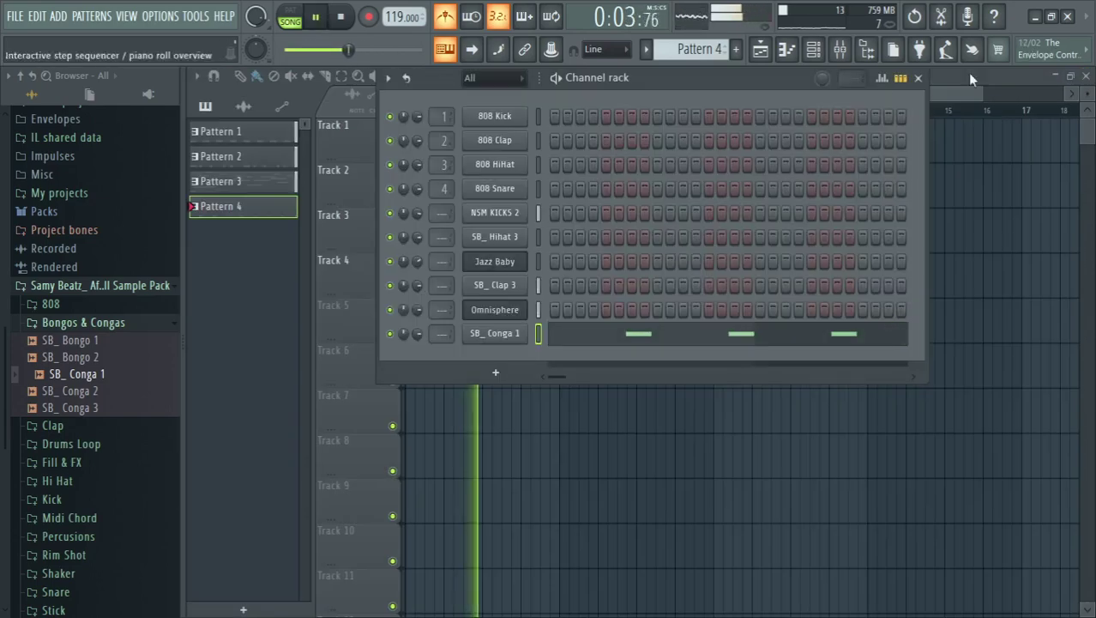
- Audition SB_ Conga 2, SB_ Conga 3 and SB_ Bongo 1, and add SB_ Bongo 1 as a new channel
key("F6")
left_click(81, 394)
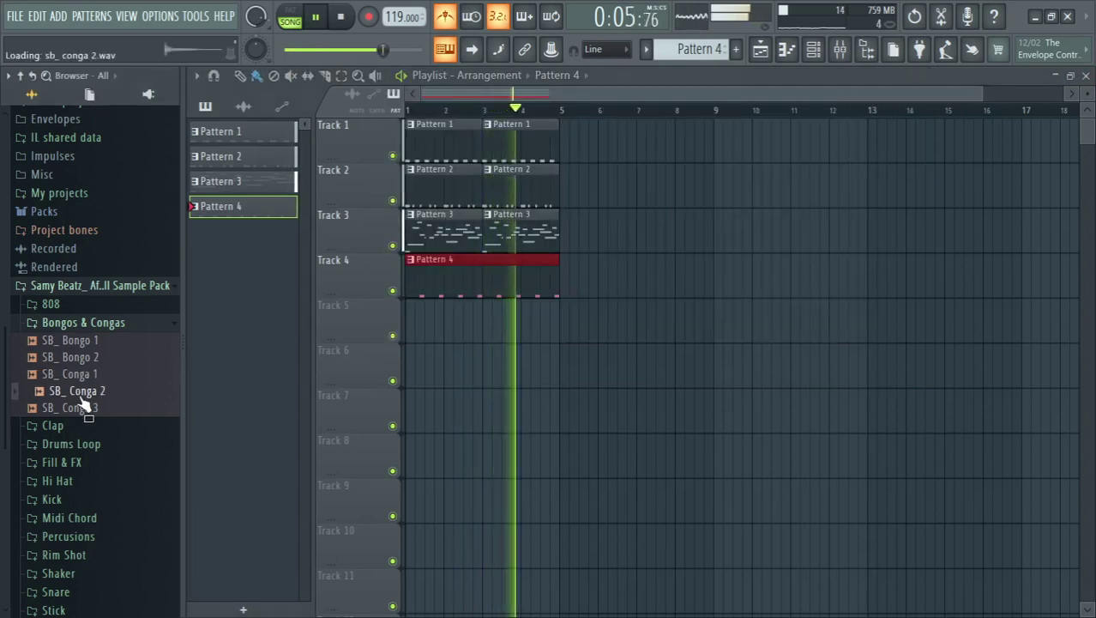
left_click(90, 410)
left_click(101, 341)
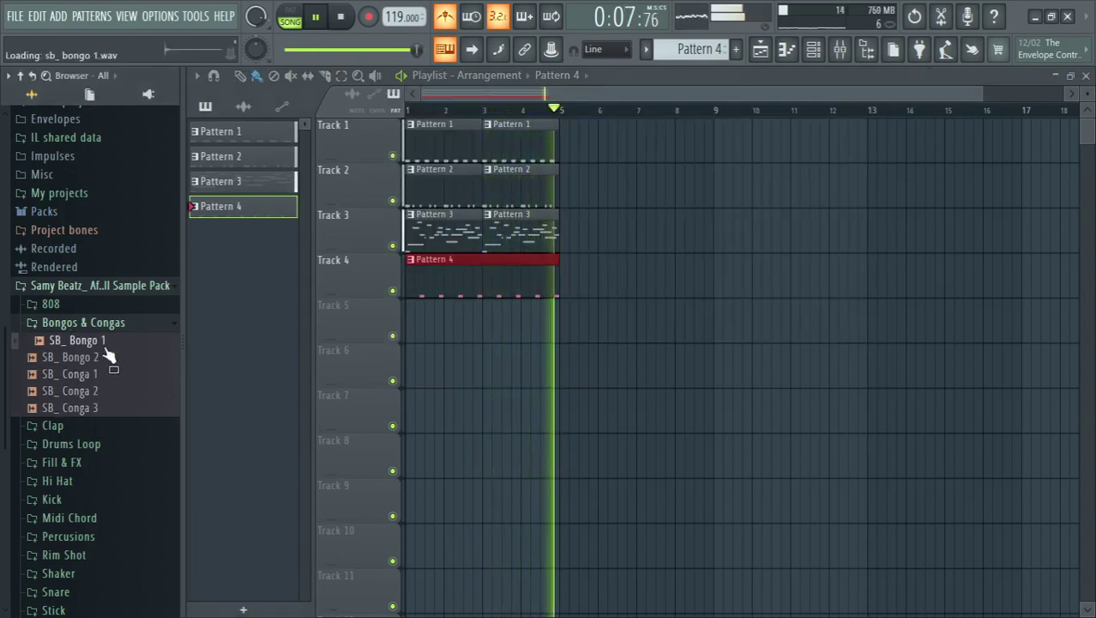
left_click_drag(109, 356, 471, 359)
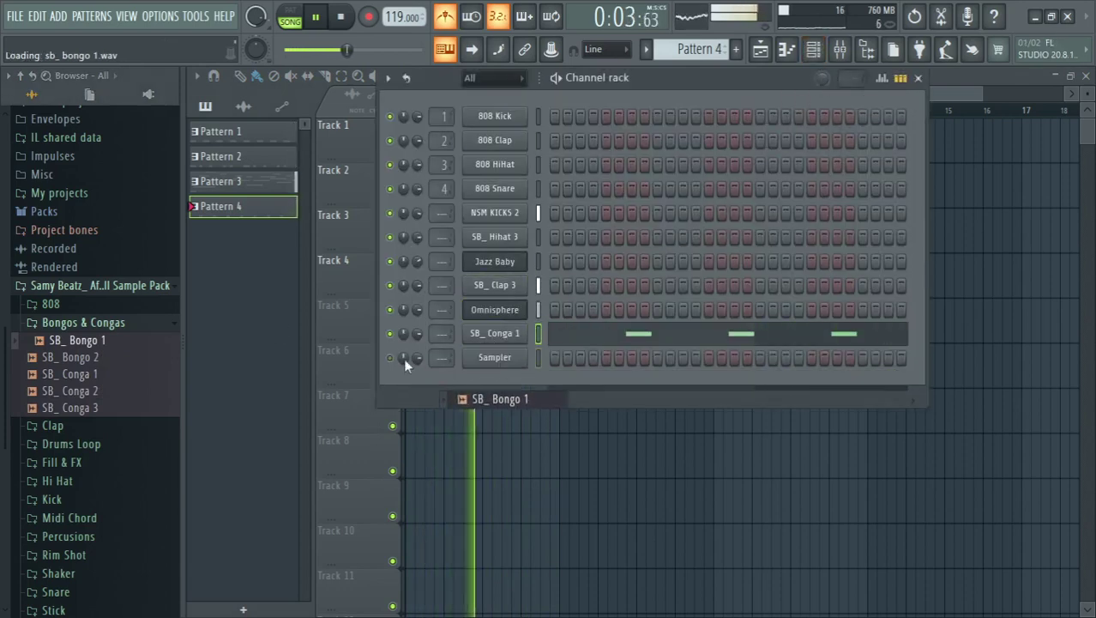
left_click(345, 358)
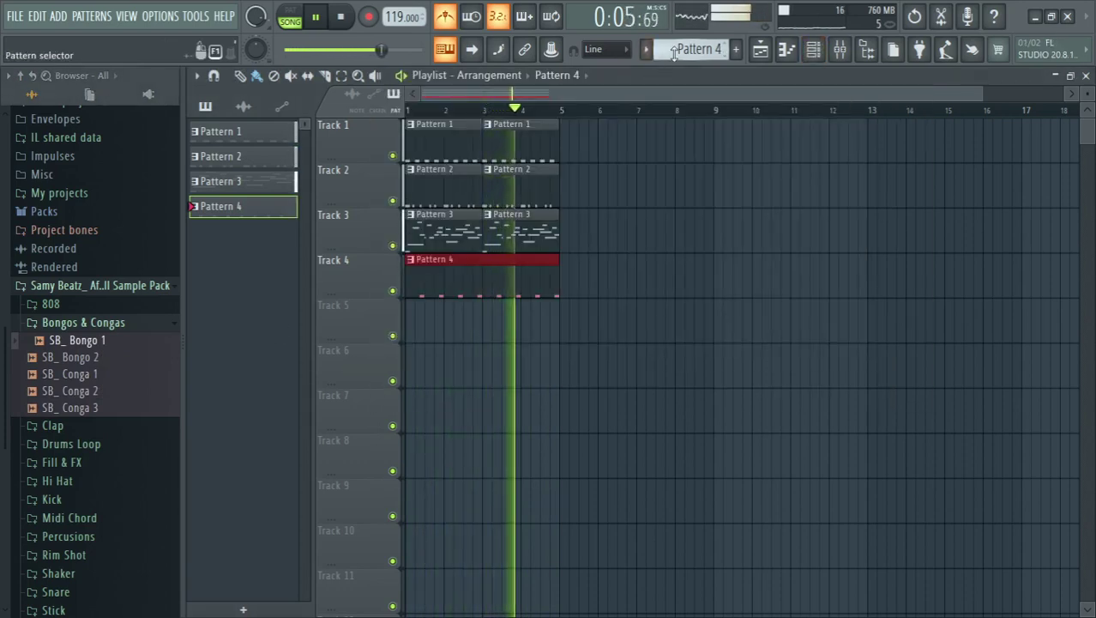
- Place a new Pattern 5 at the start of Track 5 and open the SB_ Bongo 1 piano roll, previewing C5
scroll(674, 53, "up", 1)
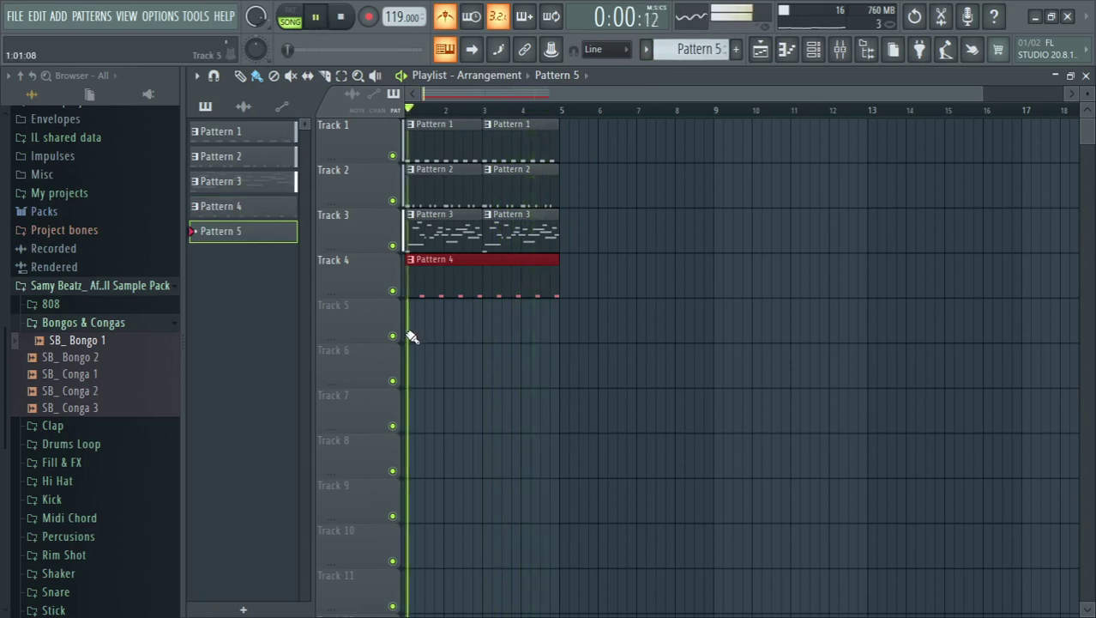
double_click(434, 335)
right_click(533, 359)
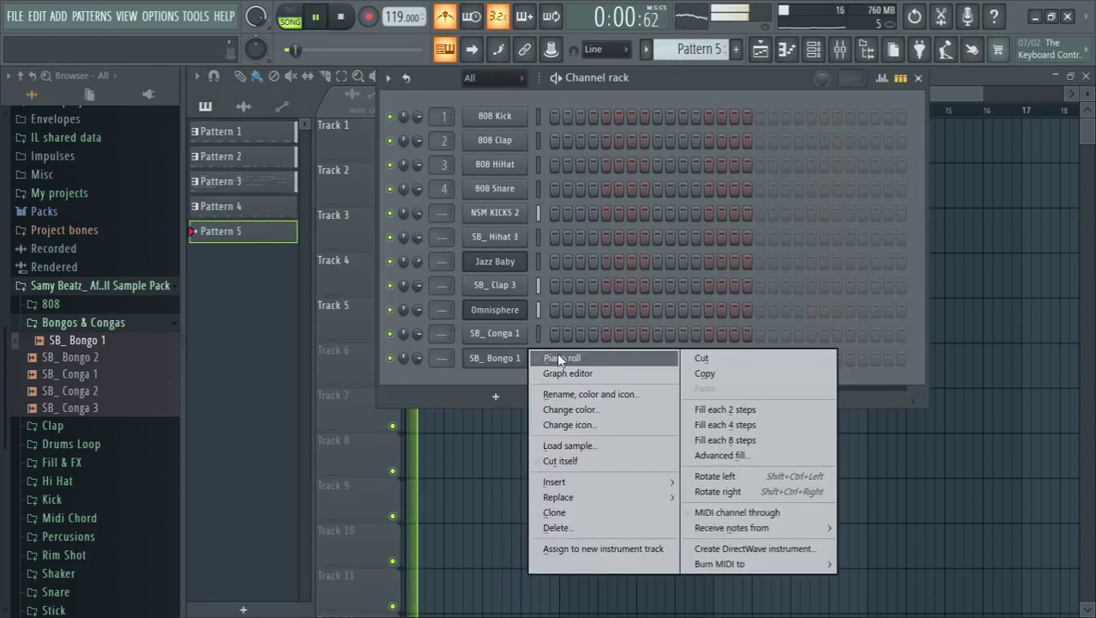
left_click(557, 352)
left_click(239, 402)
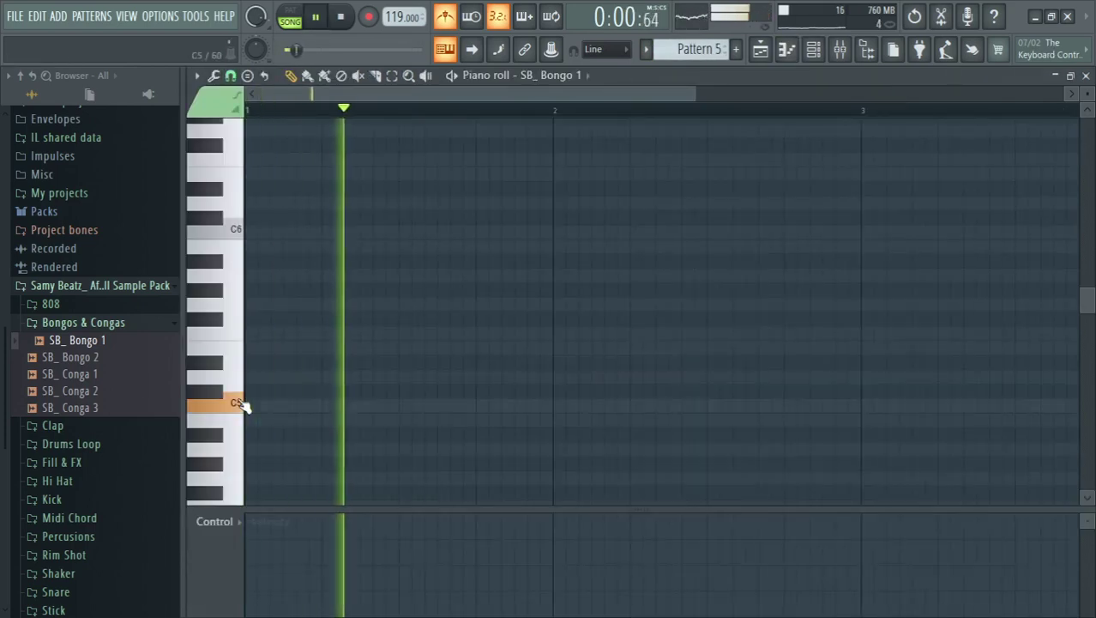
- Place two short C5 bongo notes at steps 4 and 6 of bar 1, checking their timing in playback
key("space")
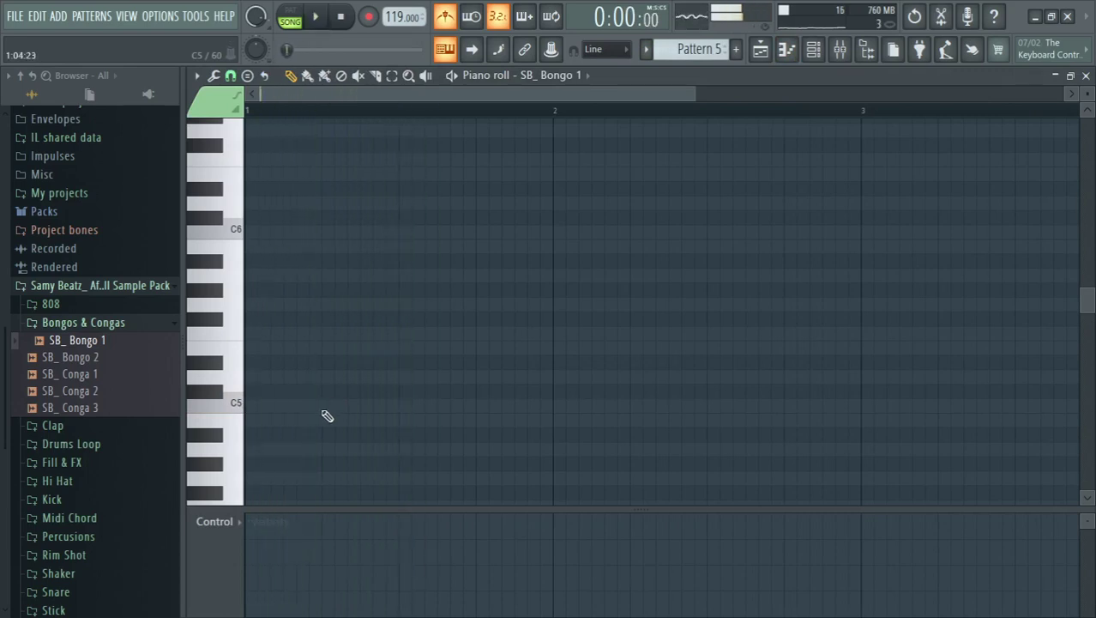
left_click(323, 411)
key("space")
key("space")
left_click_drag(348, 408, 315, 411)
key("space")
key("space")
key("space")
key("space")
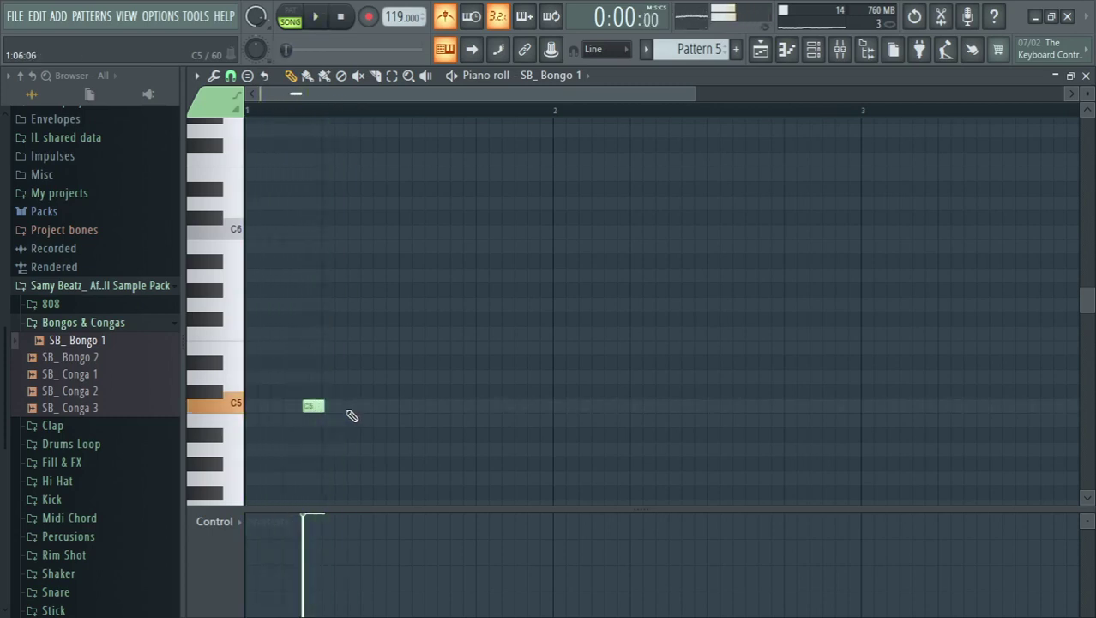
- Add a third C5 note at step 14 of bar 1 and repeat the three-note bongo phrase to fill bars 1 to 4
left_click(509, 406)
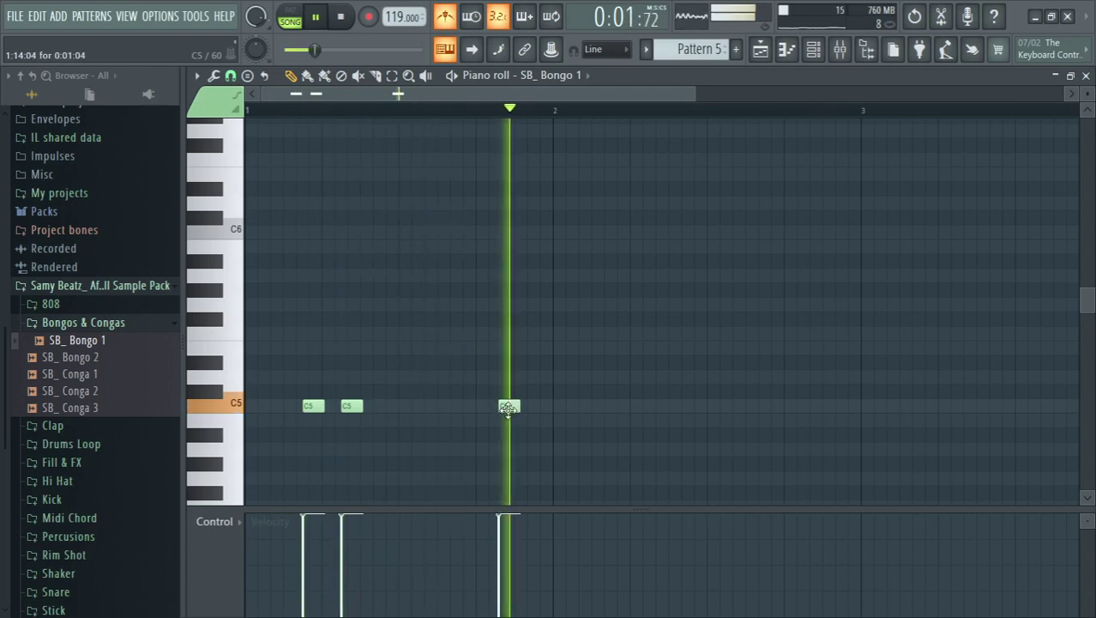
key("space")
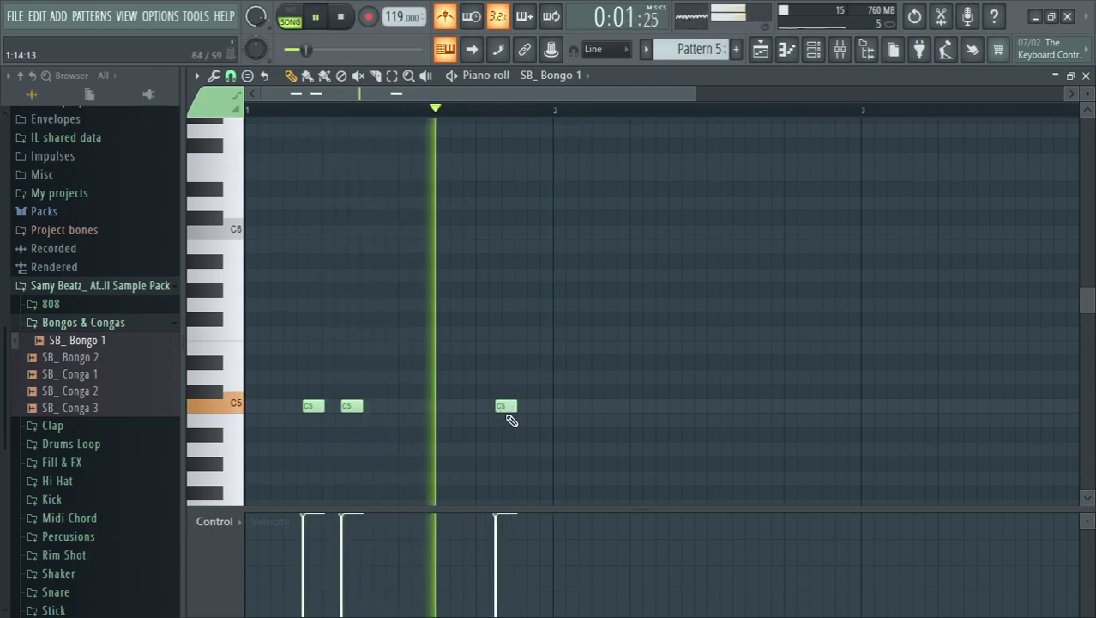
key("ctrl+a")
key("ctrl+b")
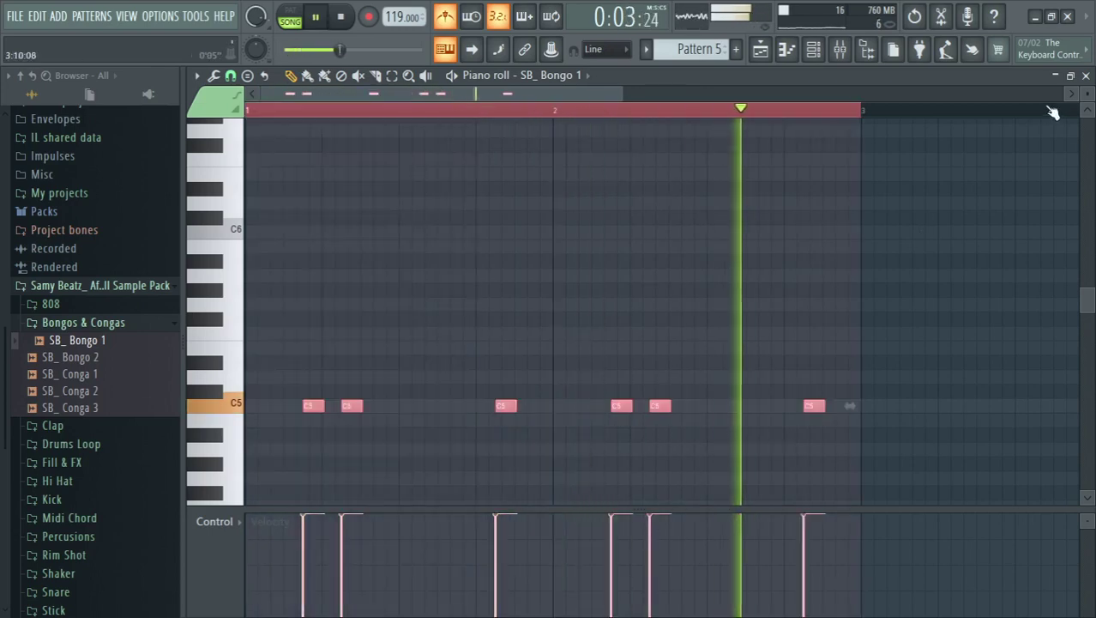
left_click(1085, 77)
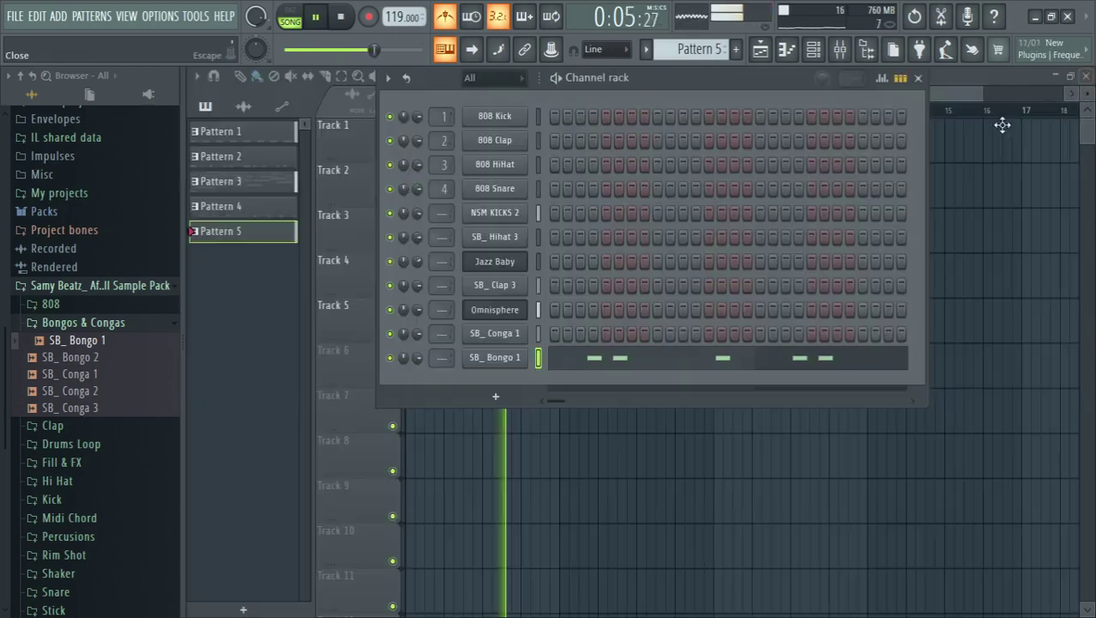
- Open the sample pack's Hi Hat folder and add SB_ Hihat 3 as another new channel
left_click(83, 324)
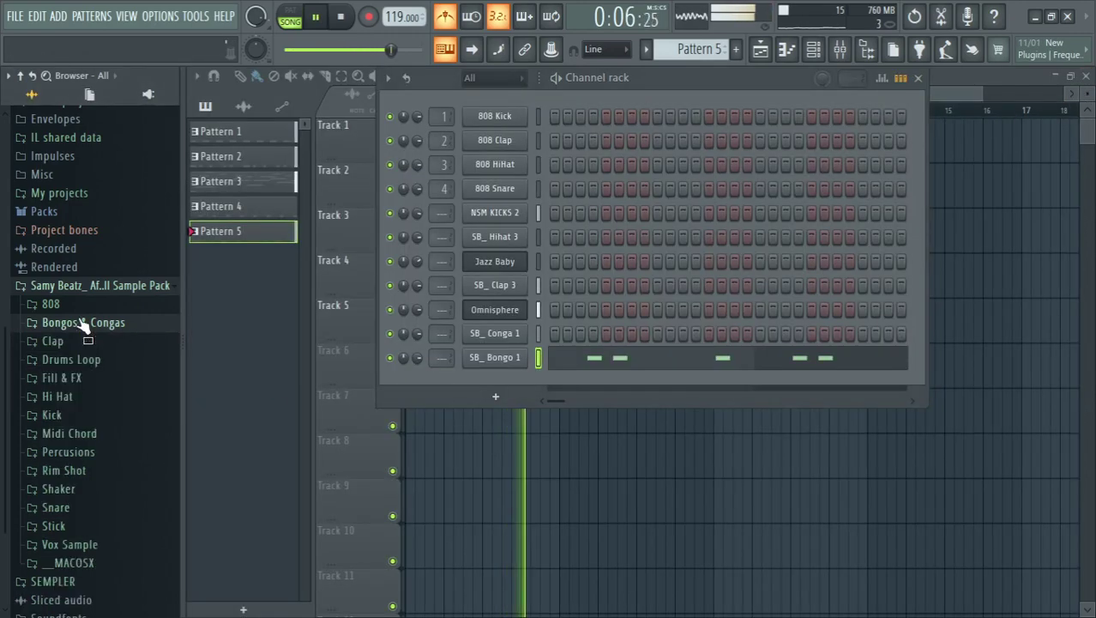
left_click(60, 397)
left_click(98, 401)
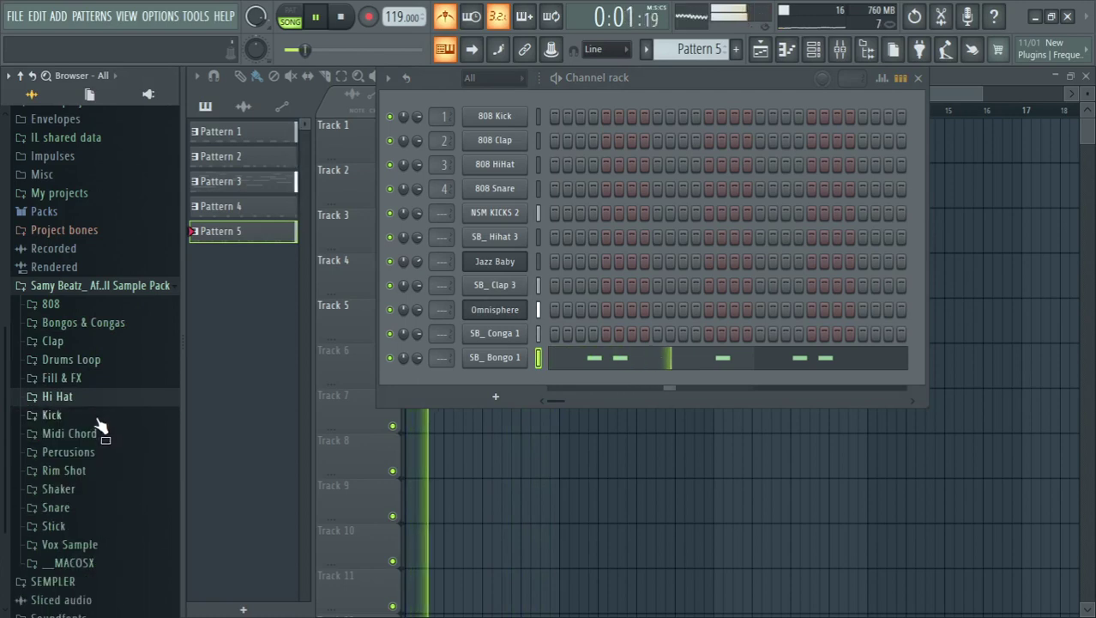
left_click(98, 401)
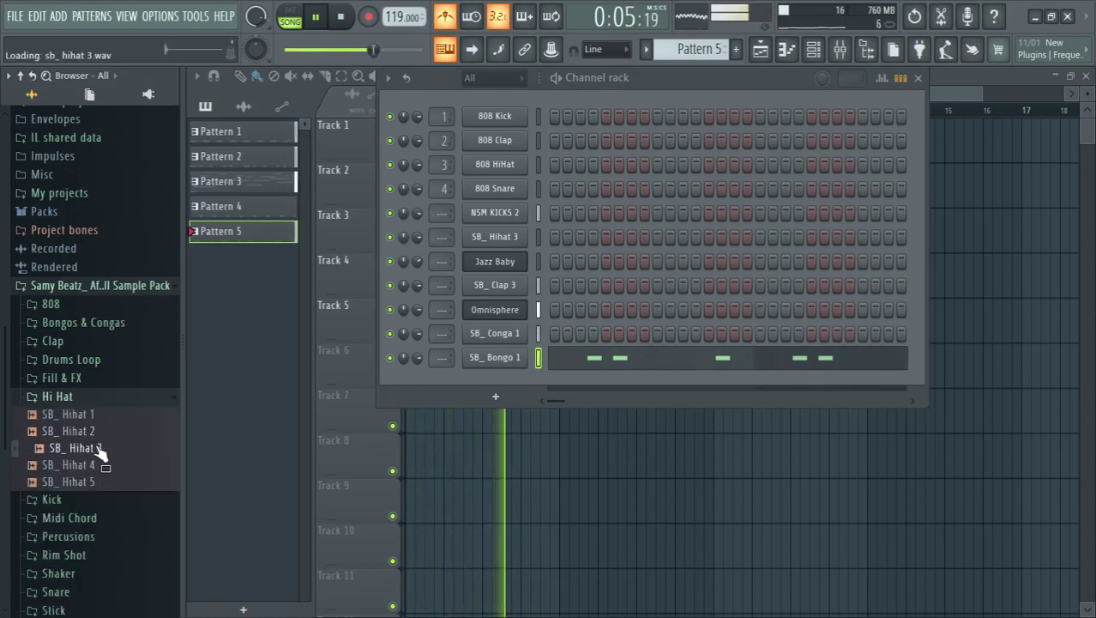
left_click_drag(419, 391, 418, 378)
key("F6")
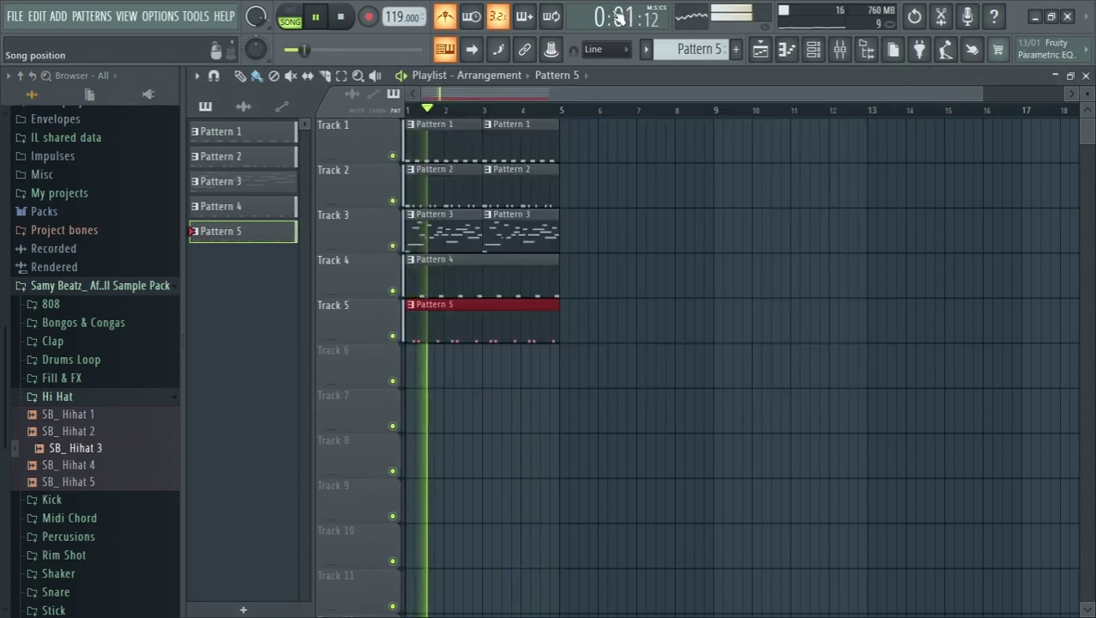
- Create Pattern 6 and place it at the start of Track 6 in the playlist
scroll(666, 41, "up", 1)
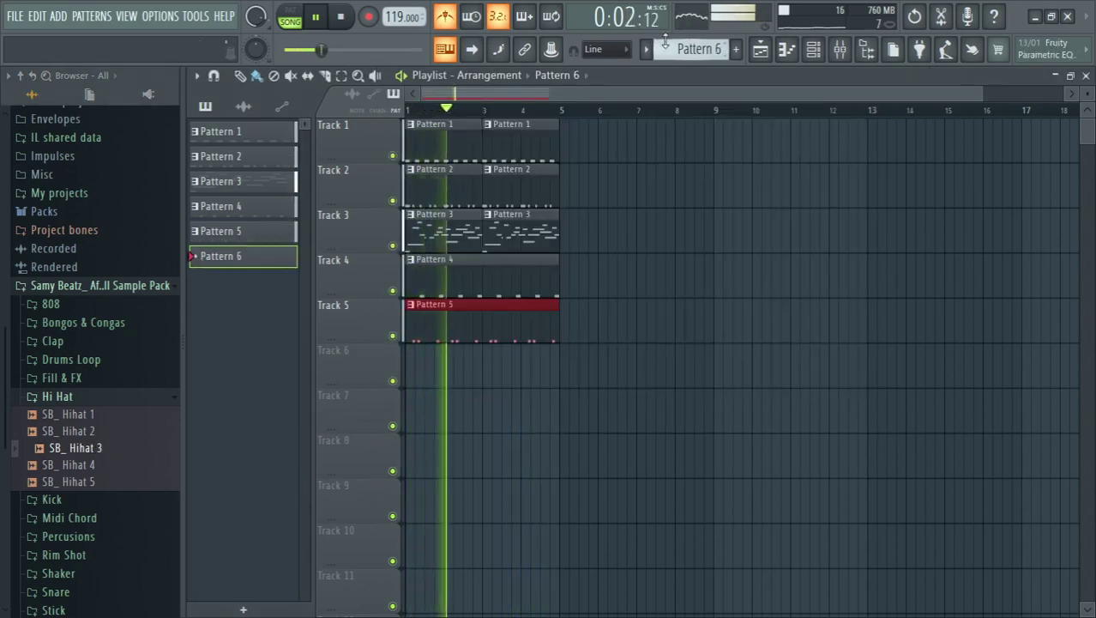
left_click(416, 377)
key("F6")
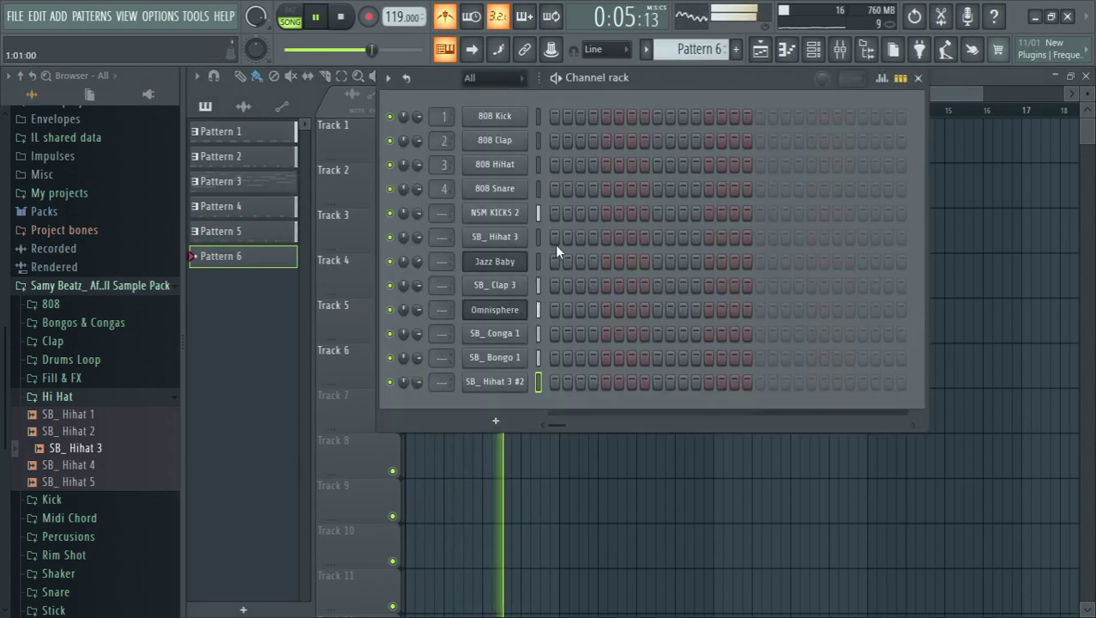
left_click(285, 259)
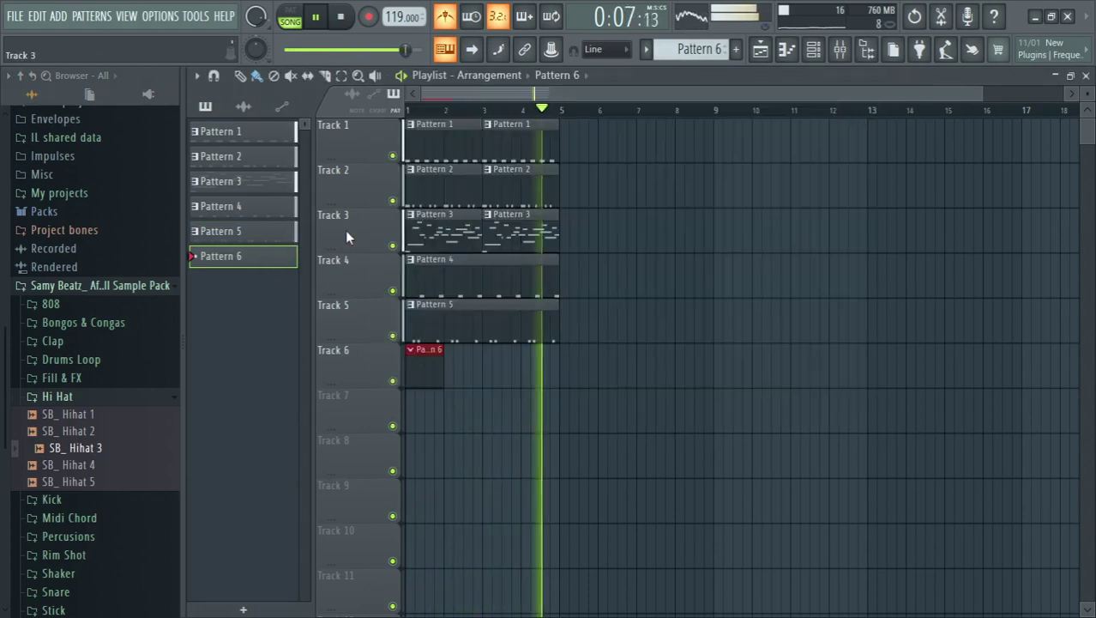
- Find the clap pattern in the playlist and copy the SB_ Clap 3 channel's notes from Pattern 2
left_click(436, 146)
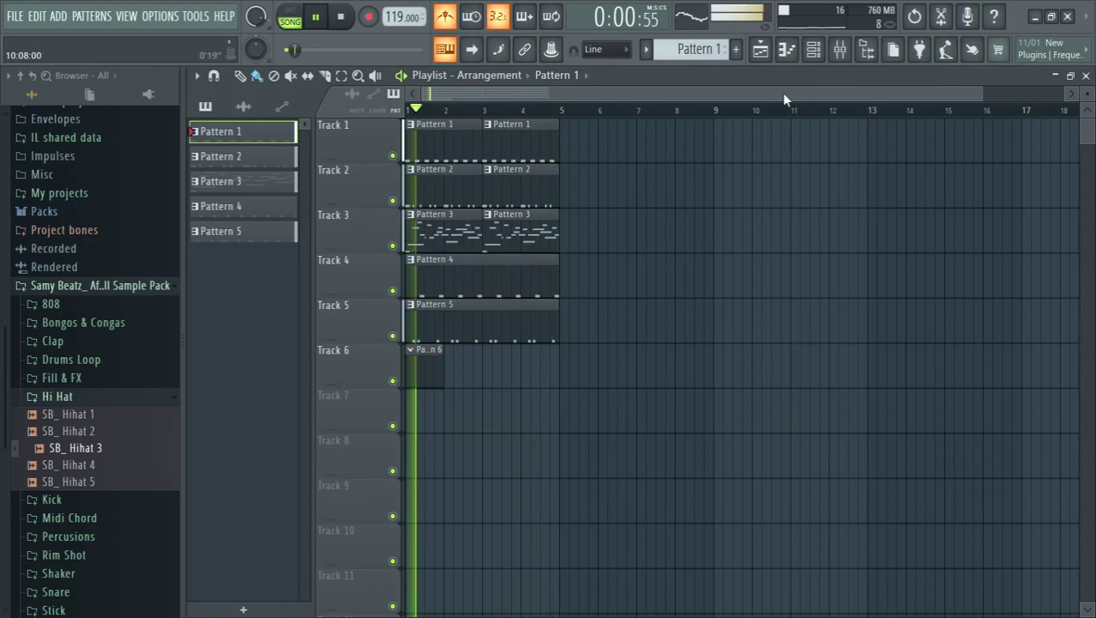
left_click(813, 48)
key("F6")
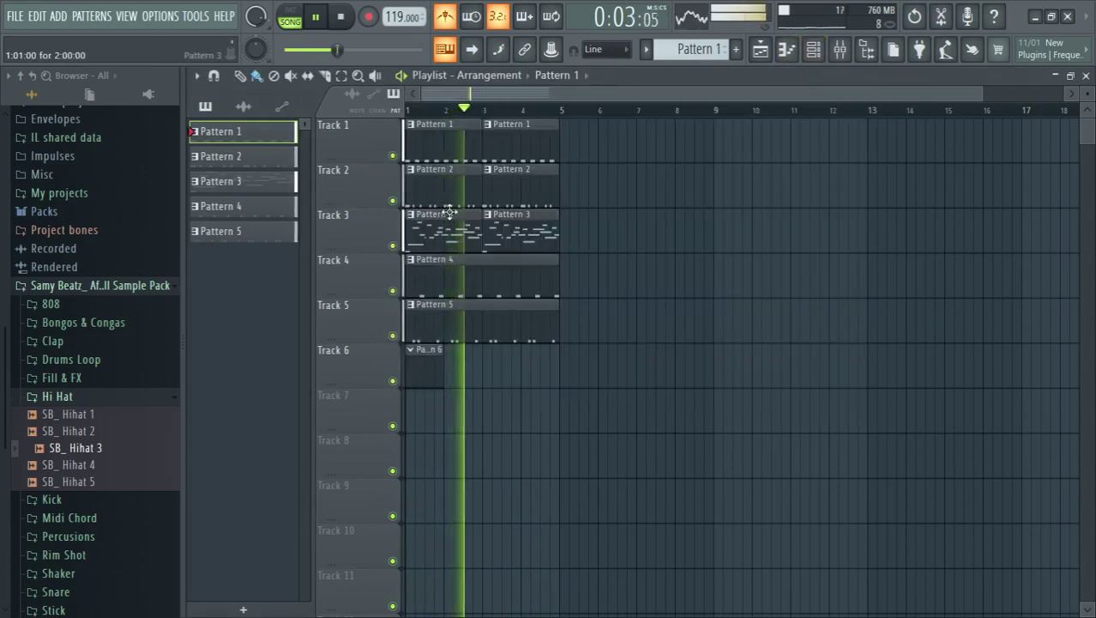
left_click(447, 184)
left_click(813, 49)
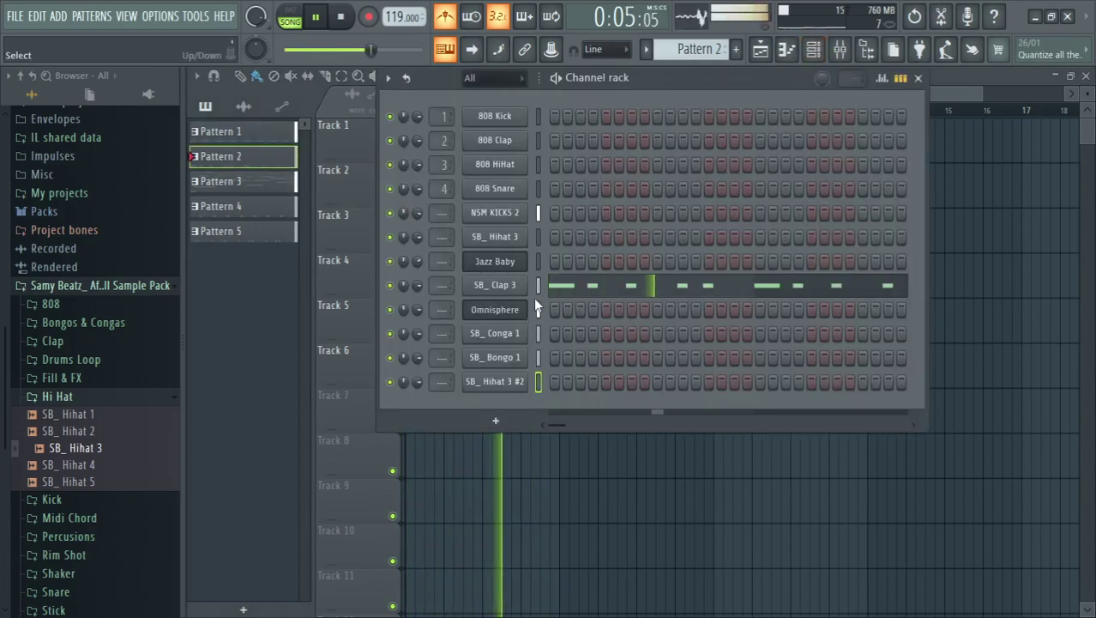
left_click(538, 285)
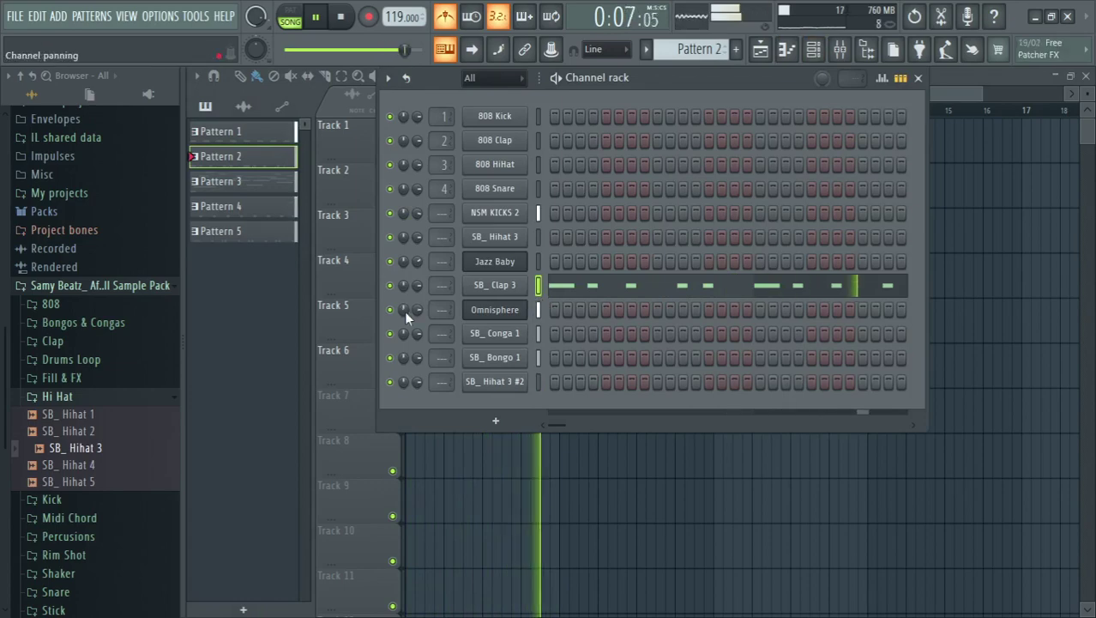
- Paste the copied clap notes into the SB_ Hihat 3 #2 channel of Pattern 6
left_click(373, 352)
left_click(431, 358)
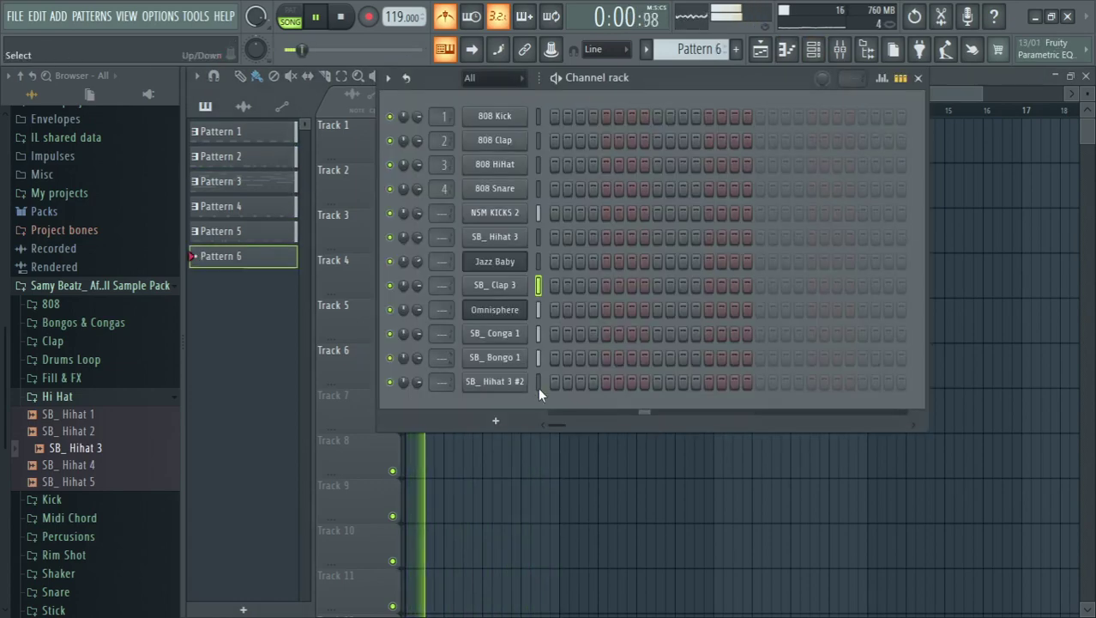
left_click(539, 387)
key("ctrl+v")
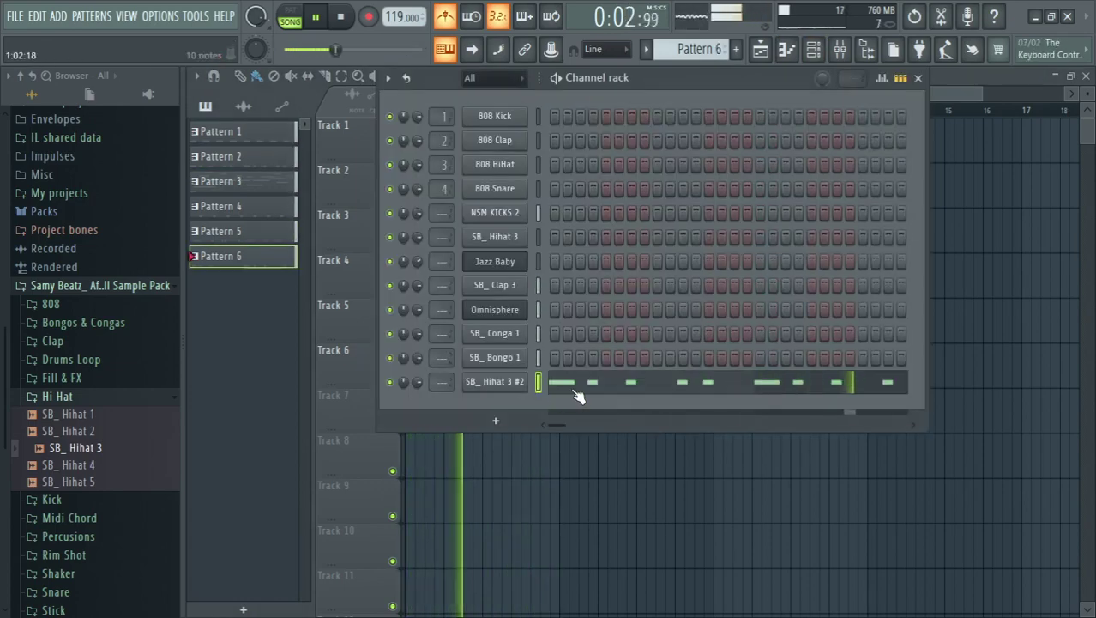
- Repeat the two-bar phrase in the SB_ Hihat 3 #2 piano roll to fill bars 1 to 4
left_click(359, 388)
double_click(466, 378)
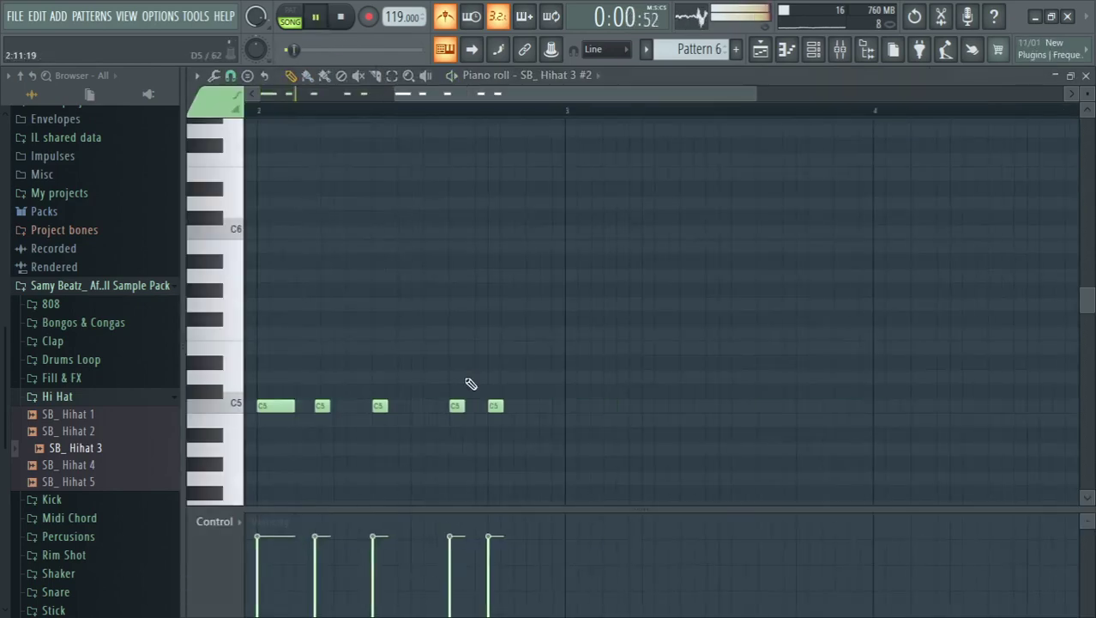
key("ctrl+a")
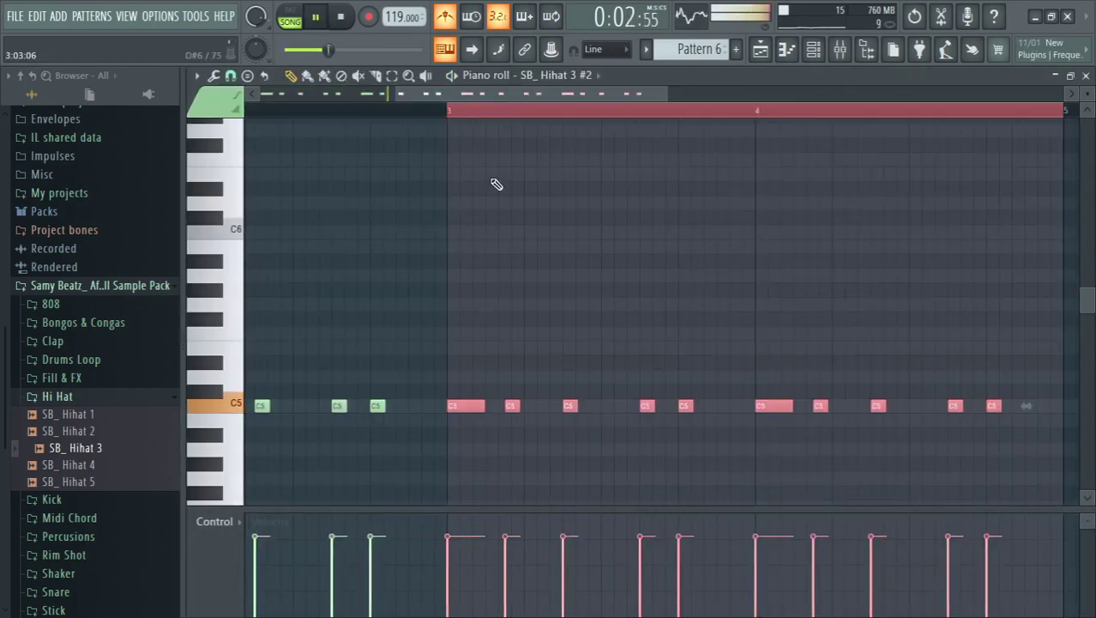
- Add two short C5 hi-hat notes at steps 15 and 16 of bar 2, lower the closing notes' velocities and leave the piano roll
left_click(416, 407)
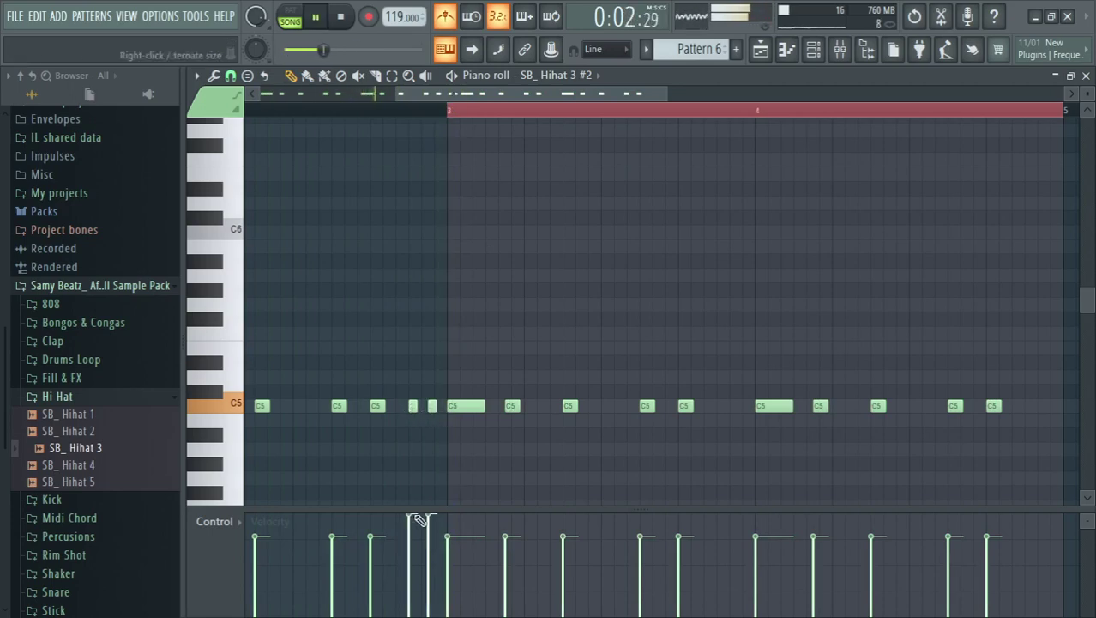
left_click_drag(418, 519, 410, 560)
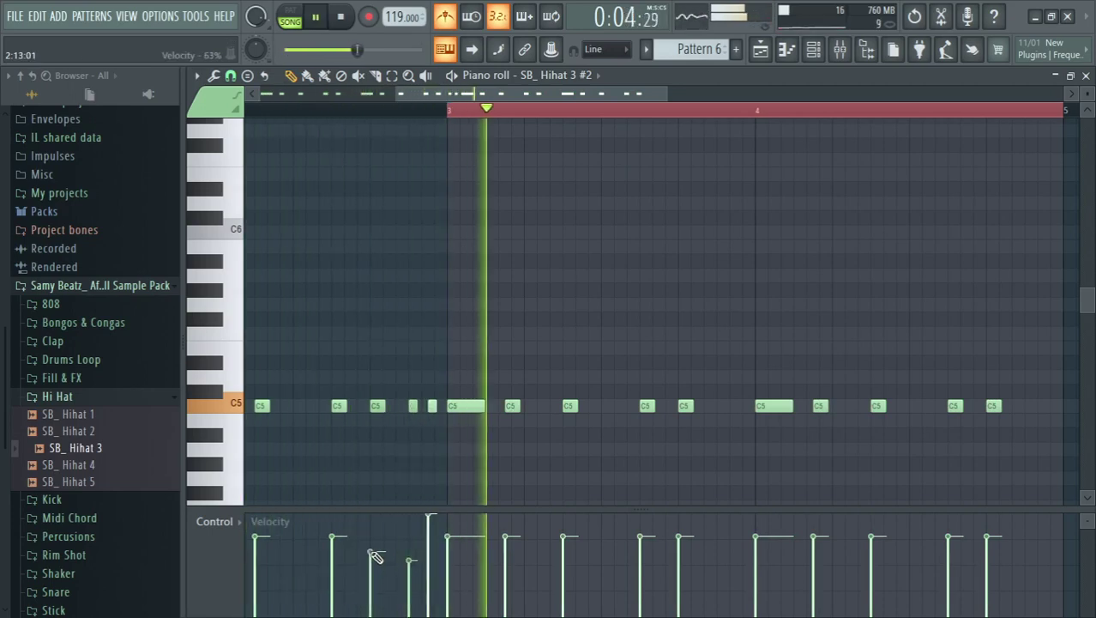
left_click_drag(430, 517, 429, 549)
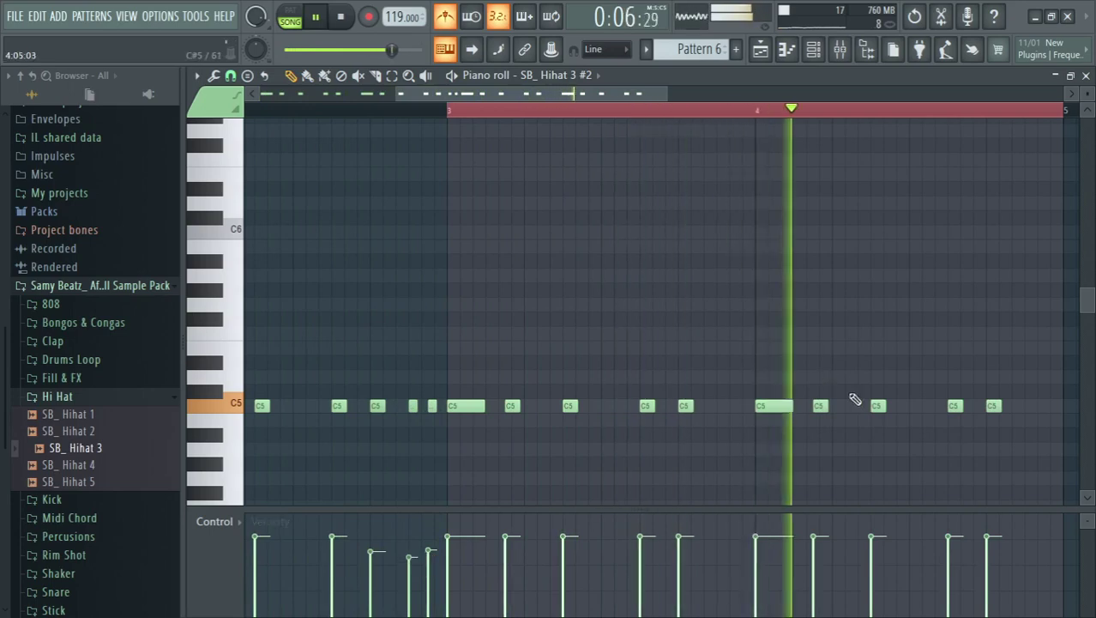
left_click(1015, 406)
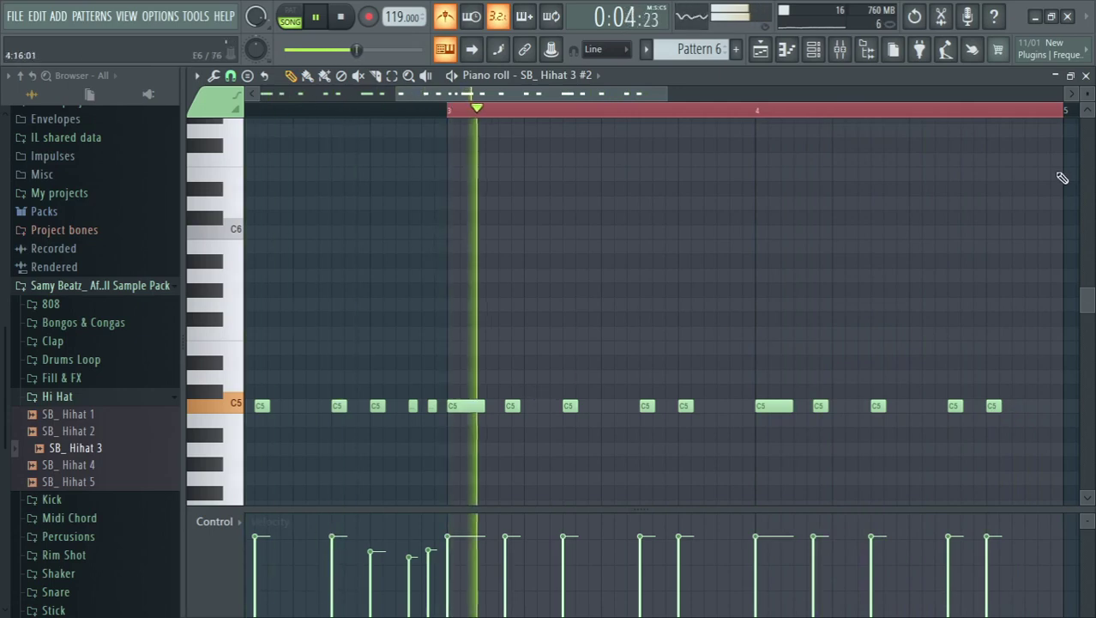
left_click(1085, 77)
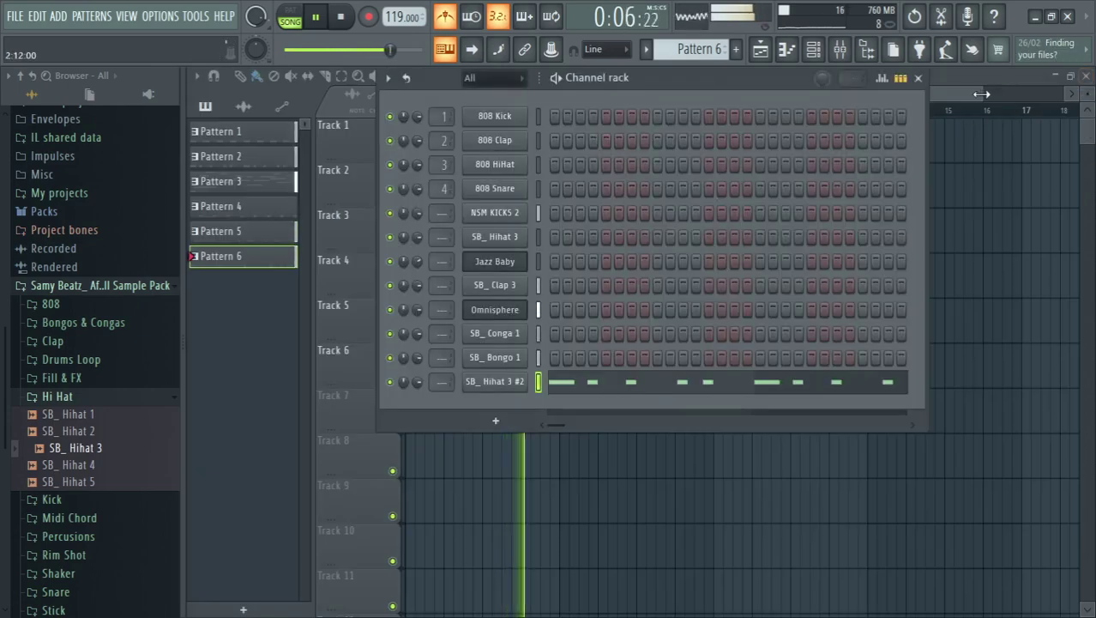
- Close the channel rack and the Hi Hat folder, and turn off the metronome
left_click(917, 77)
left_click(57, 396)
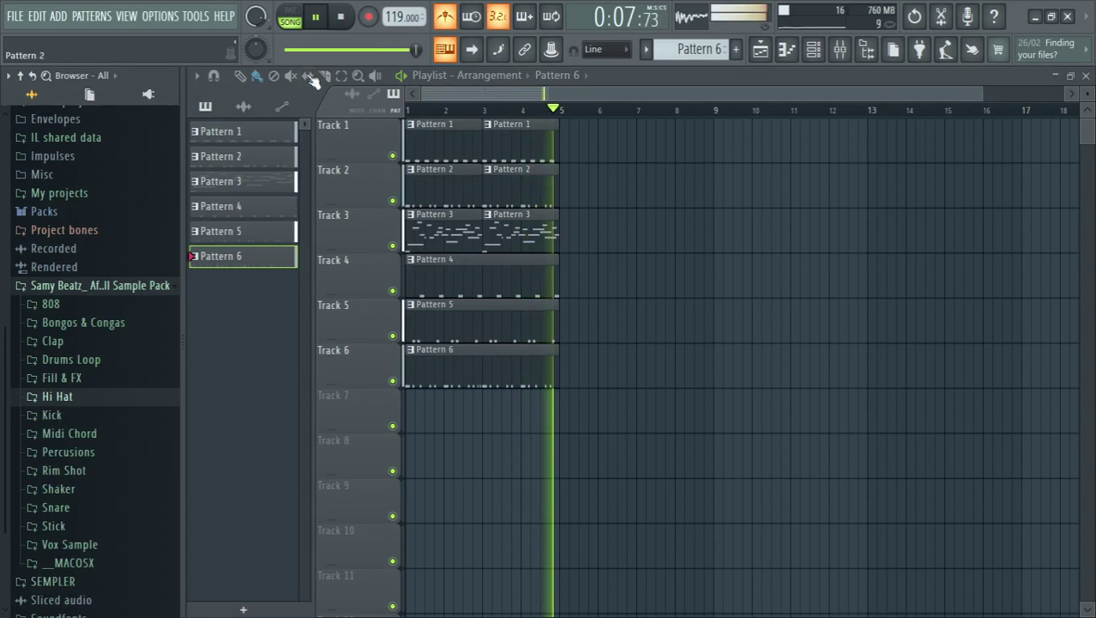
left_click(449, 22)
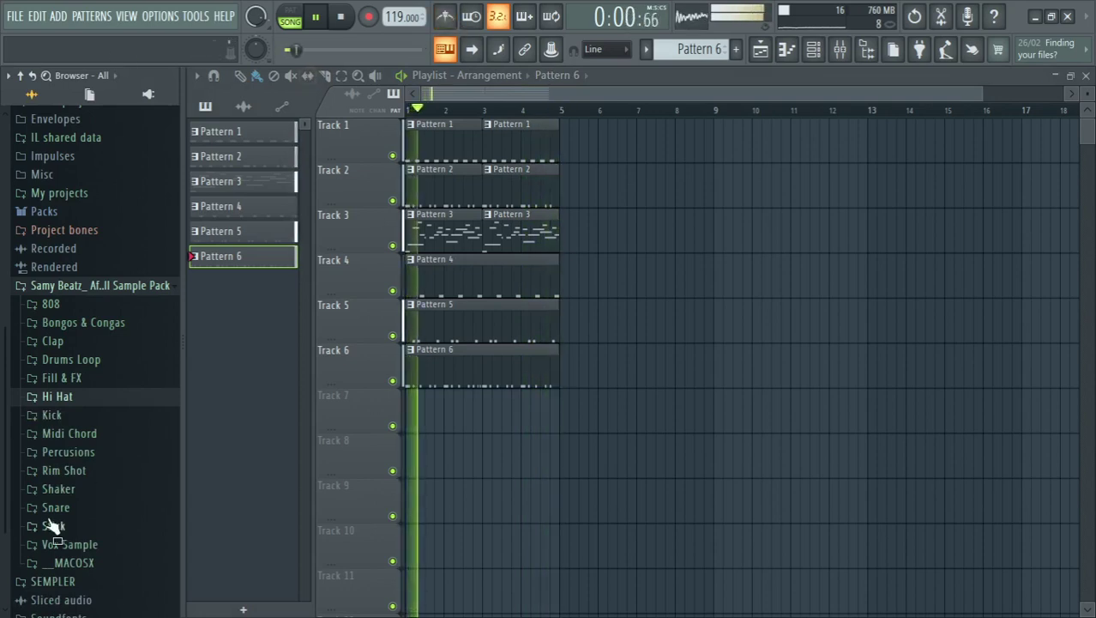
- Audition the sample pack's Shaker sounds and add SB_Shaker 5 as a new channel, lowering its volume to about 60%
left_click(102, 487)
left_click(103, 523)
left_click(103, 540)
left_click(103, 557)
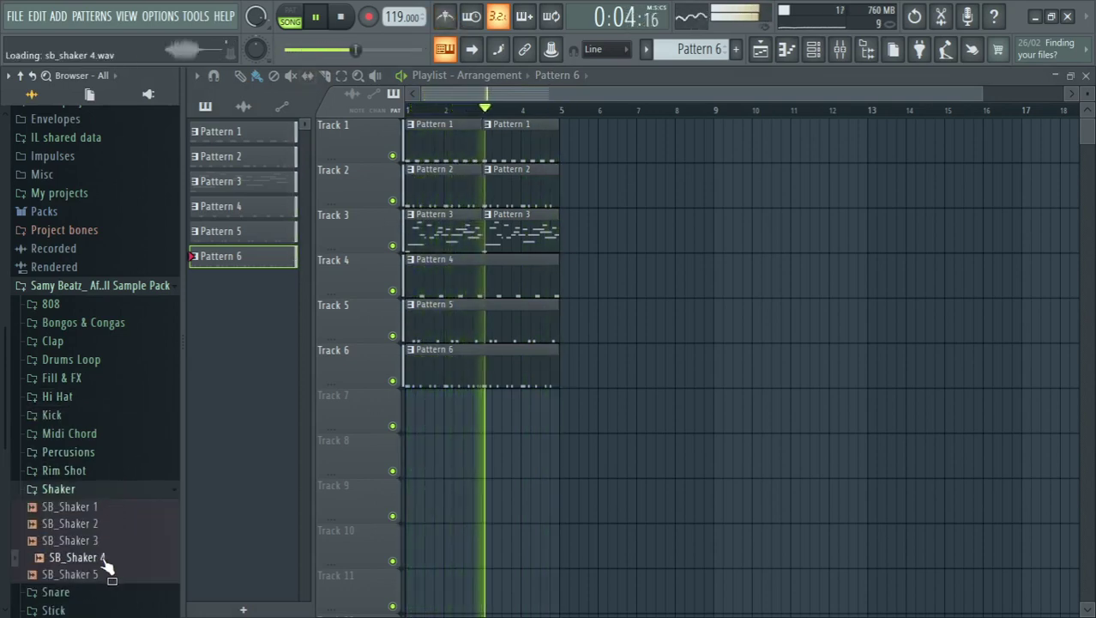
left_click(107, 573)
left_click_drag(146, 580, 400, 401)
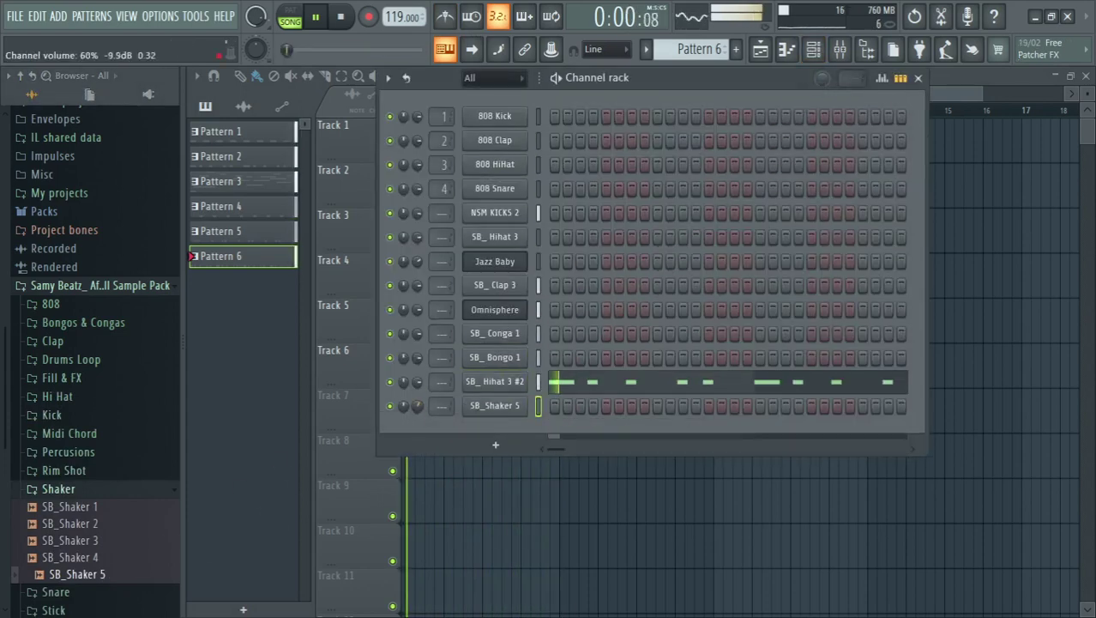
- Create Pattern 7 and place it at the start of Track 7 in the playlist
key("F6")
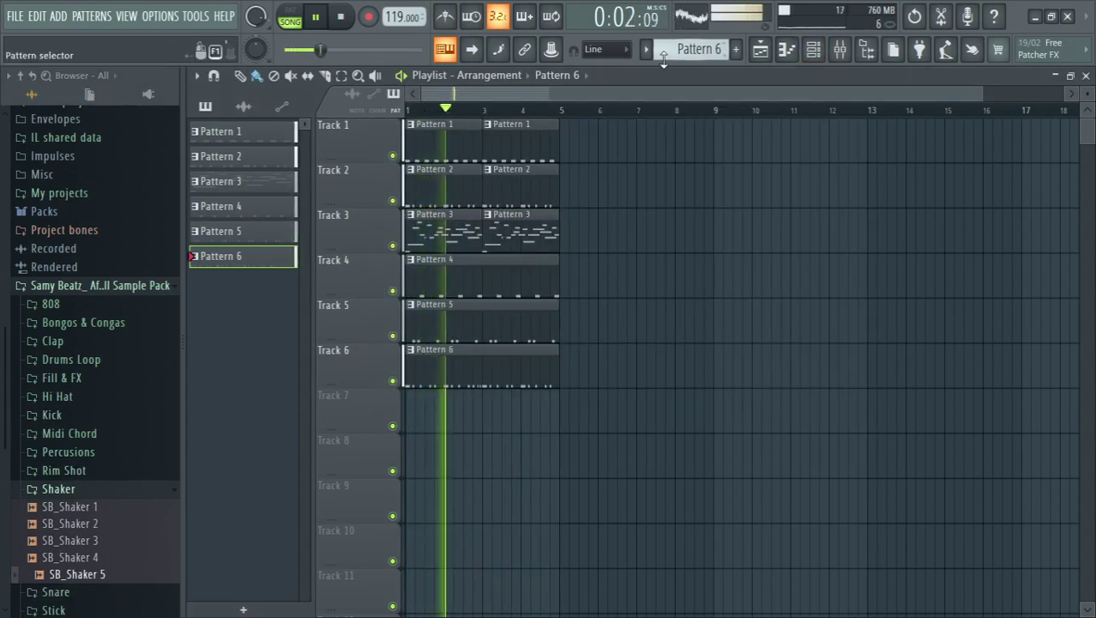
left_click(735, 49)
left_click(408, 418)
- Open SB_Shaker 5 in the piano roll and place two short C5 notes at steps 3 and 4 of bar 1
key("F6")
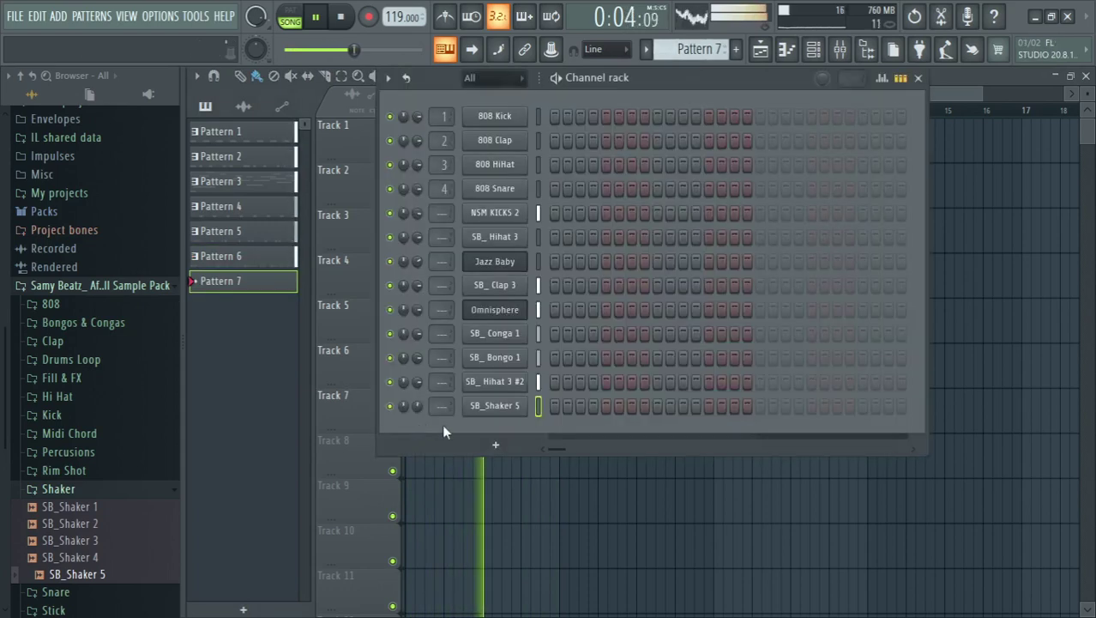
right_click(511, 416)
left_click(566, 388)
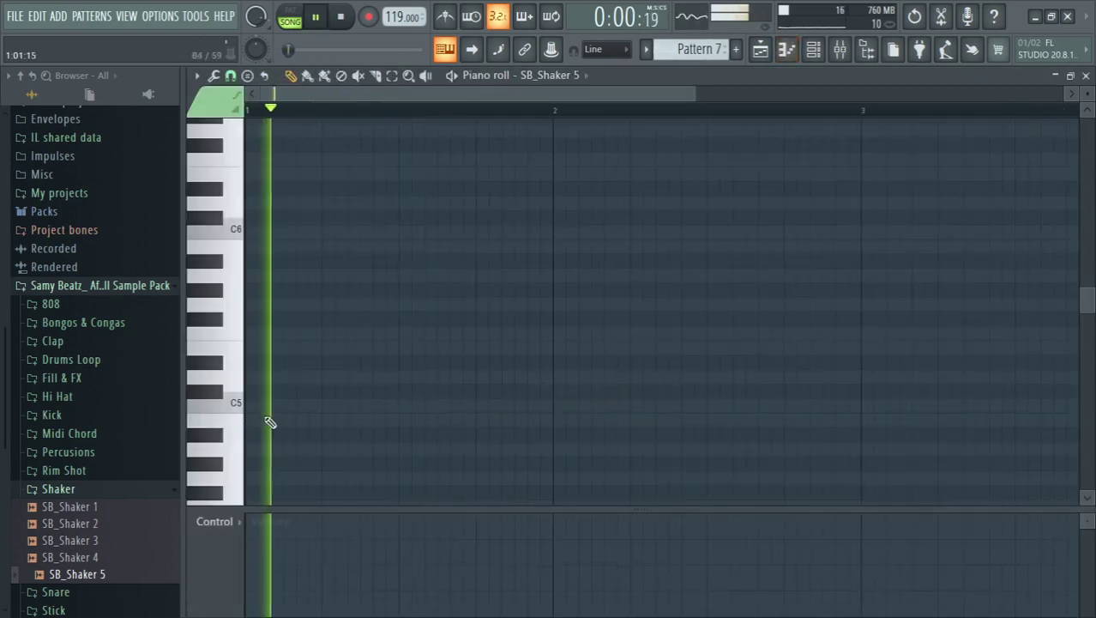
key("space")
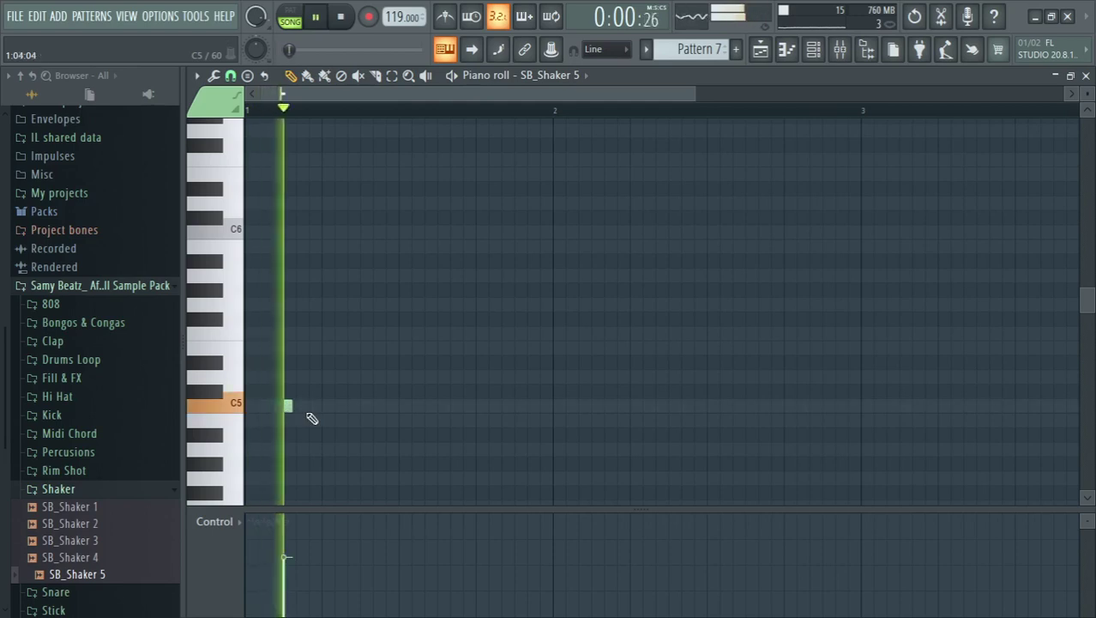
left_click(310, 405)
left_click_drag(312, 412, 309, 416)
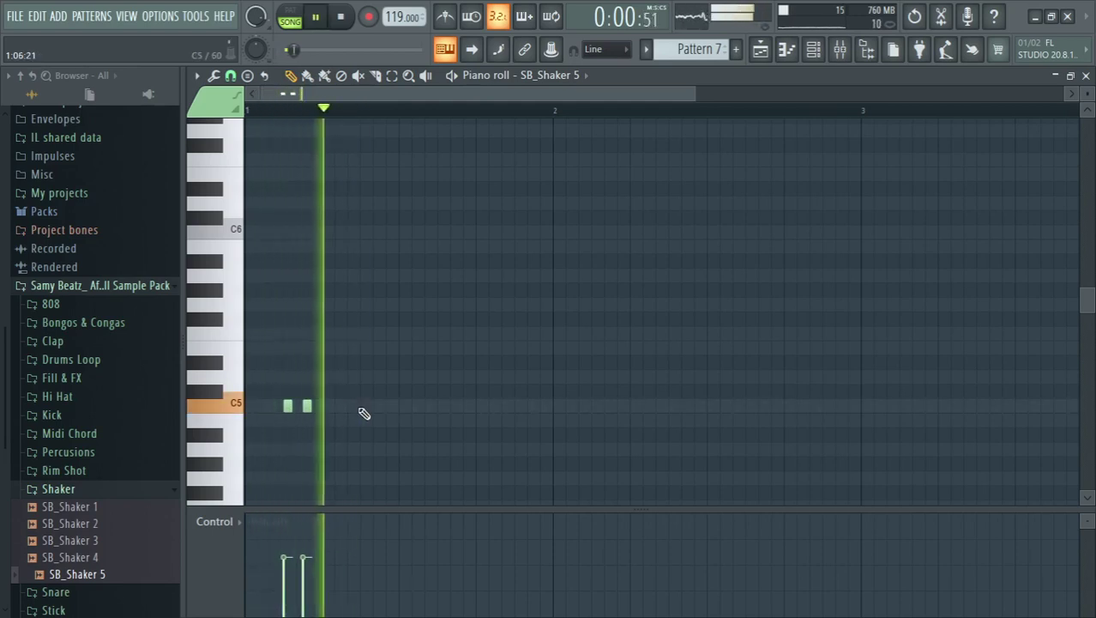
- Duplicate the two-note shaker pair across bar 1 to make four pairs
key("ctrl+a")
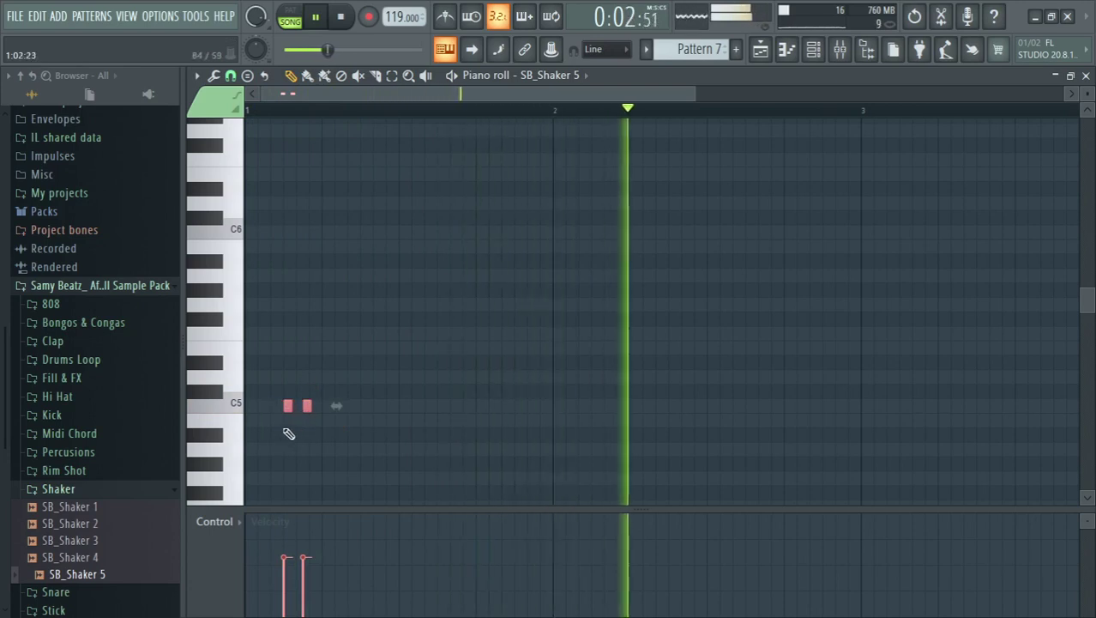
key("ctrl+b")
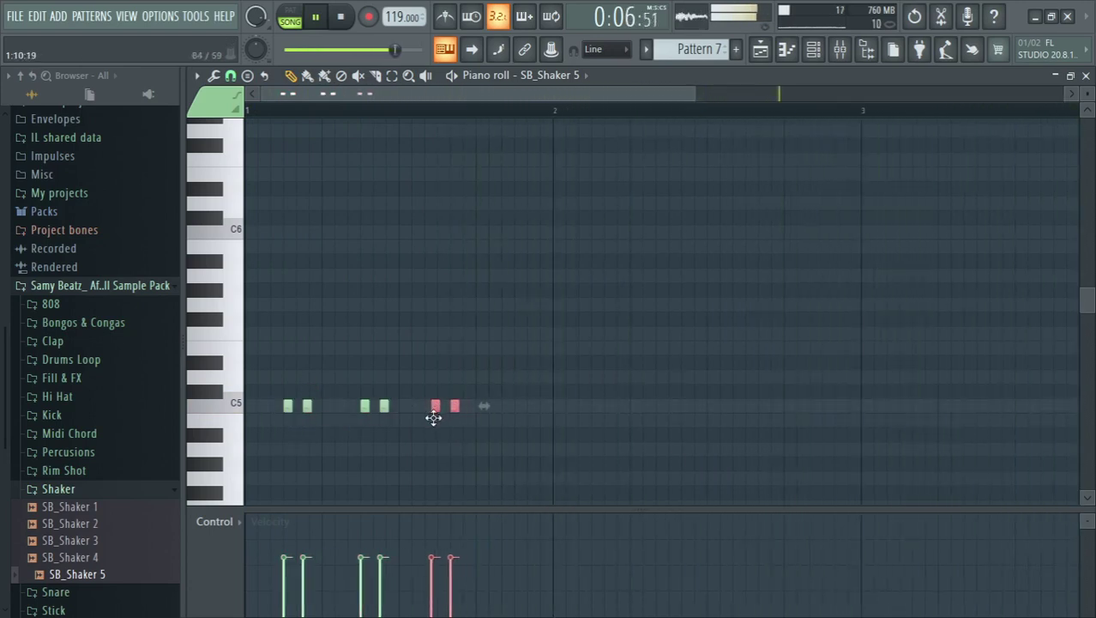
left_click_drag(429, 413, 505, 413)
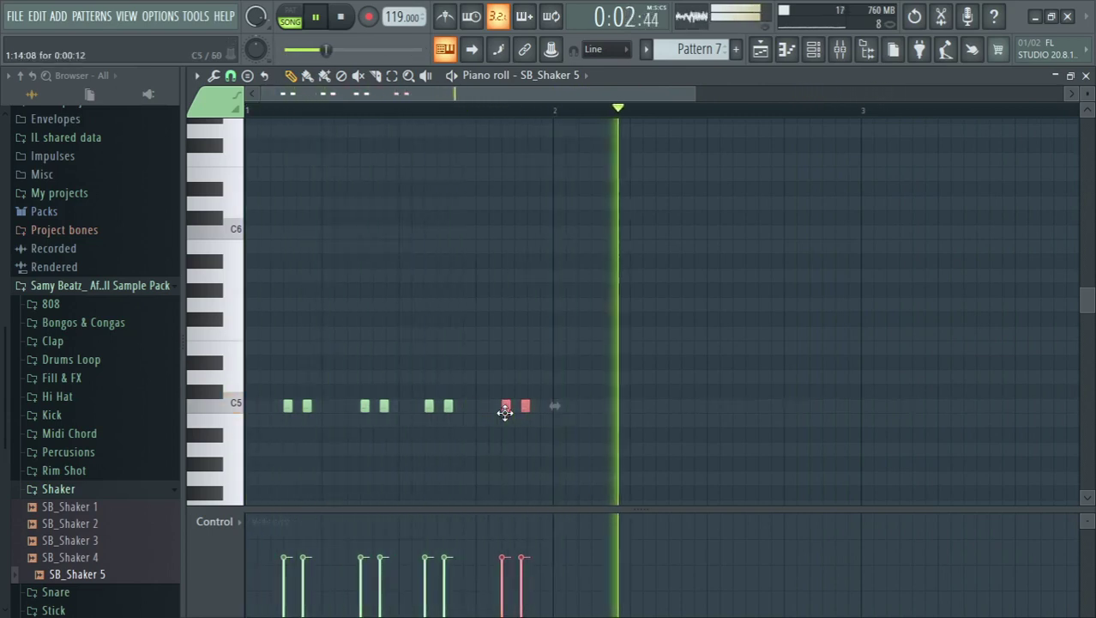
- Shift the third shaker pair to steps 11 and 12 and the fourth pair to steps 15 and 16
left_click_drag(503, 386, 426, 418)
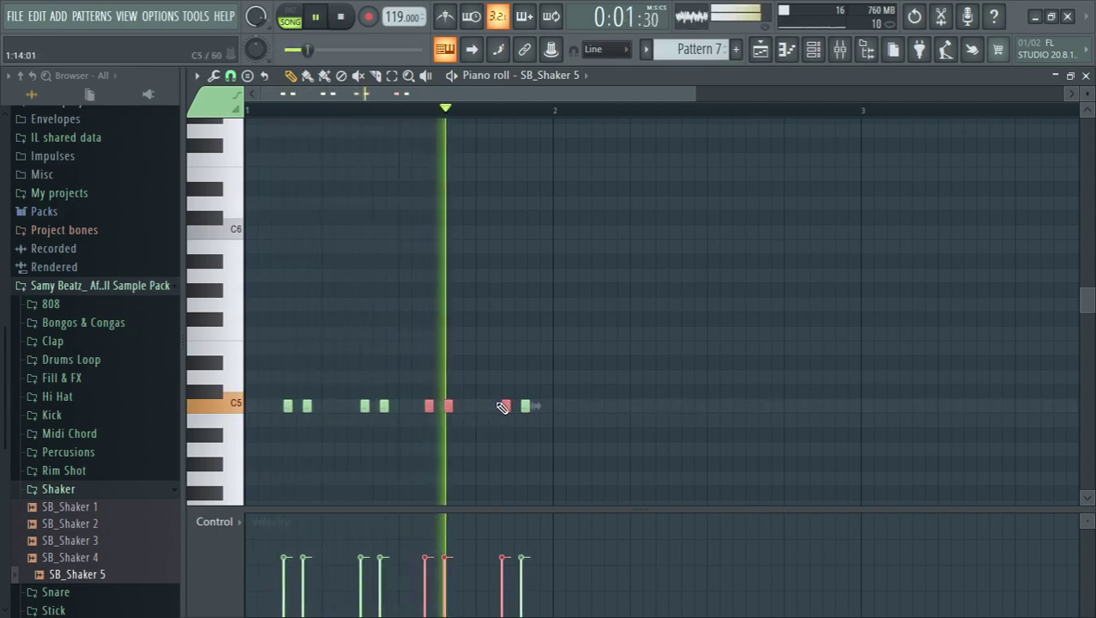
left_click(507, 408, "ctrl+shift")
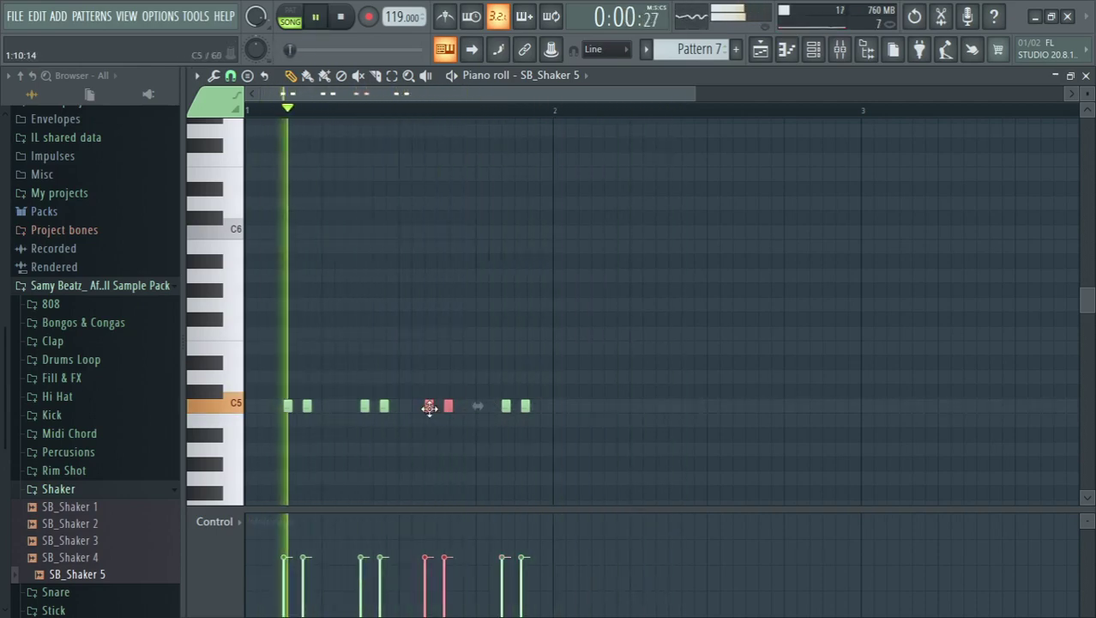
left_click_drag(428, 407, 441, 406)
left_click(519, 407)
left_click(505, 408, "ctrl")
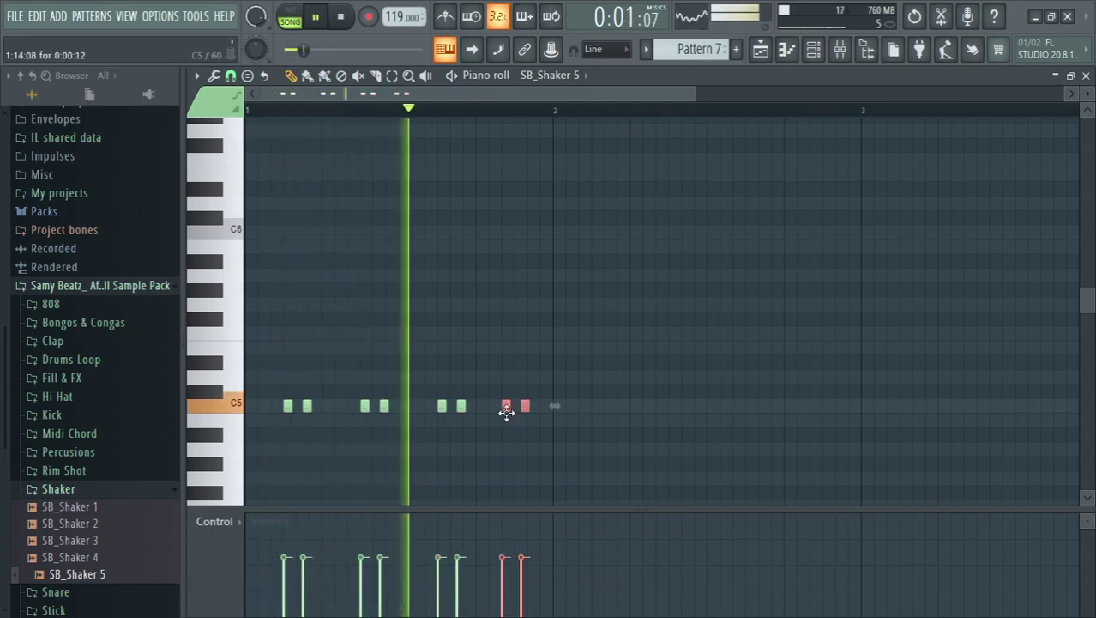
left_click_drag(505, 409, 519, 416)
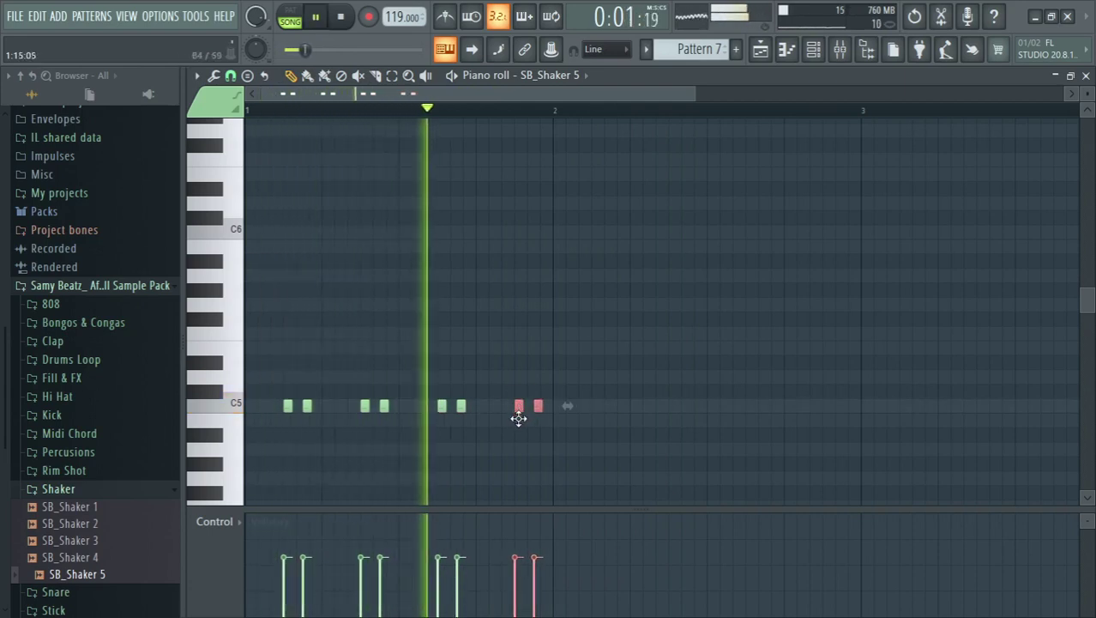
- Repeat the one-bar shaker phrase to fill bars 1 to 4 and close the piano roll
key("ctrl+a")
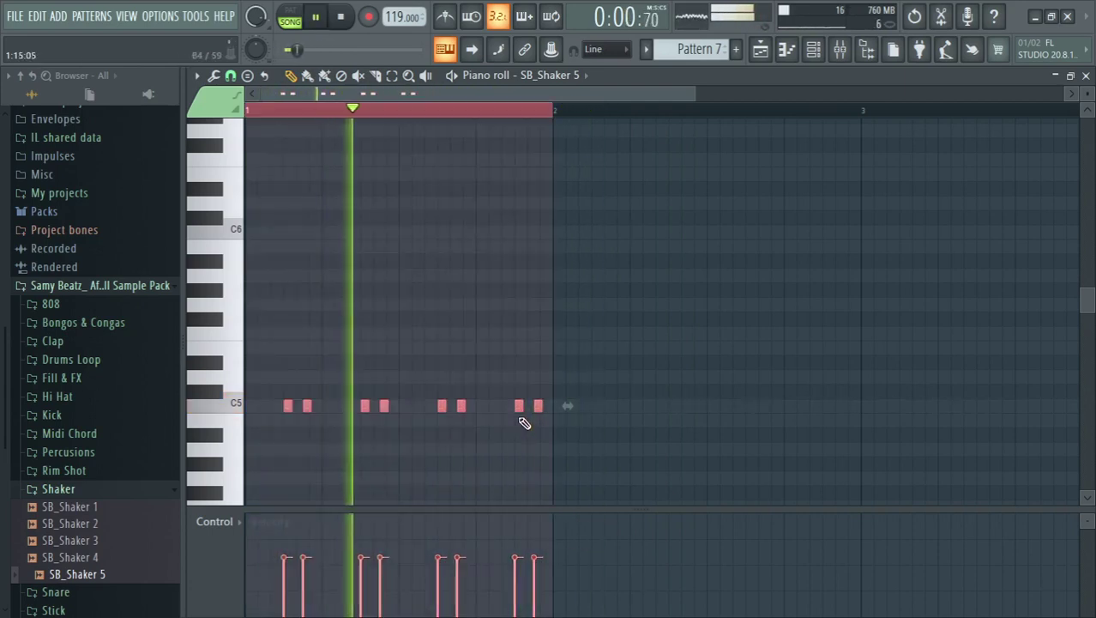
key("ctrl+b")
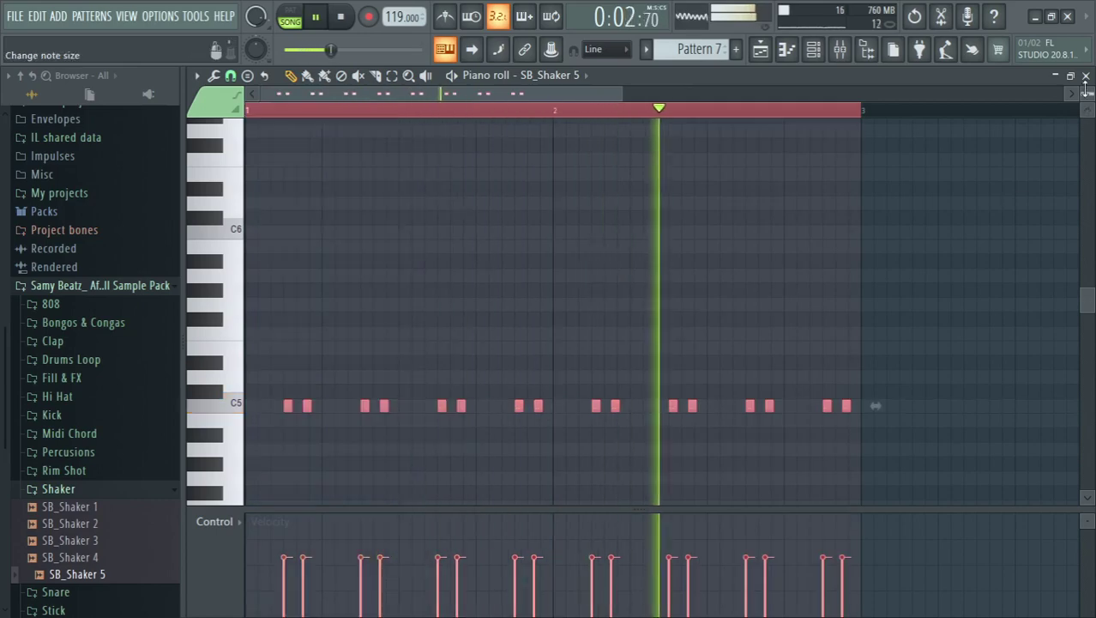
key("ctrl+b")
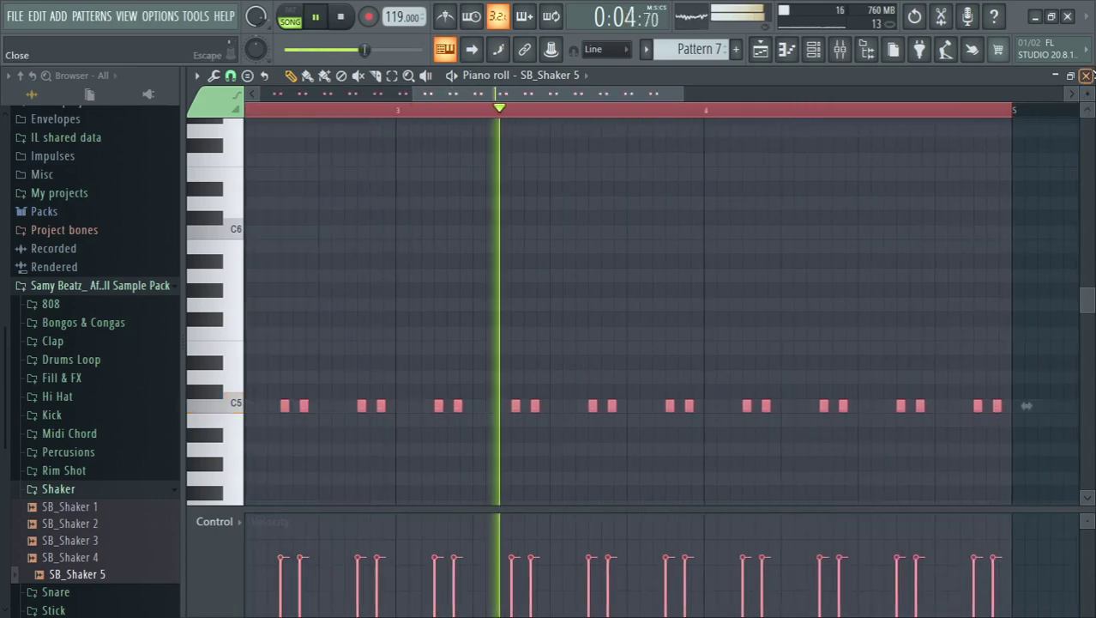
left_click(1086, 76)
- Add SB_Shaker 3 as another new channel and create Pattern 8
left_click(101, 539)
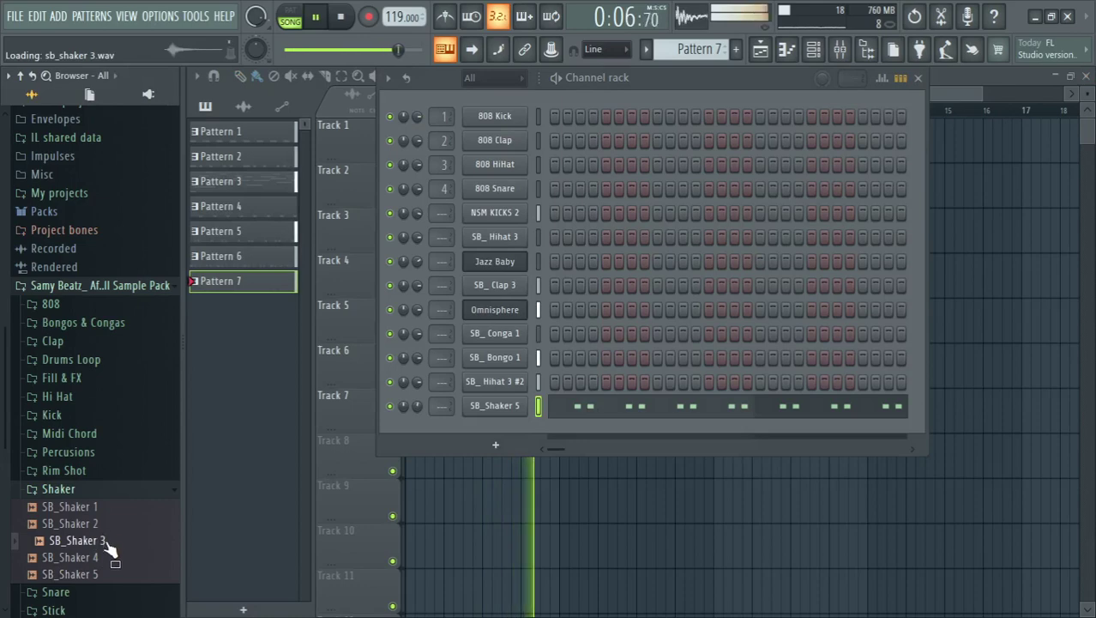
left_click_drag(397, 438, 410, 433)
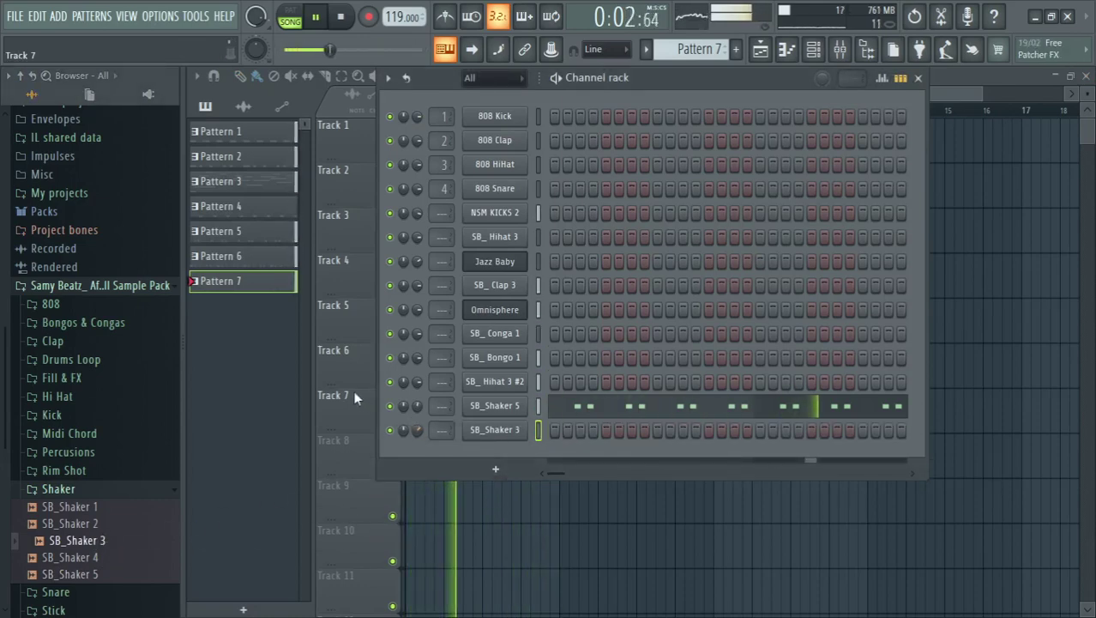
left_click(355, 398)
scroll(689, 53, "down", 1)
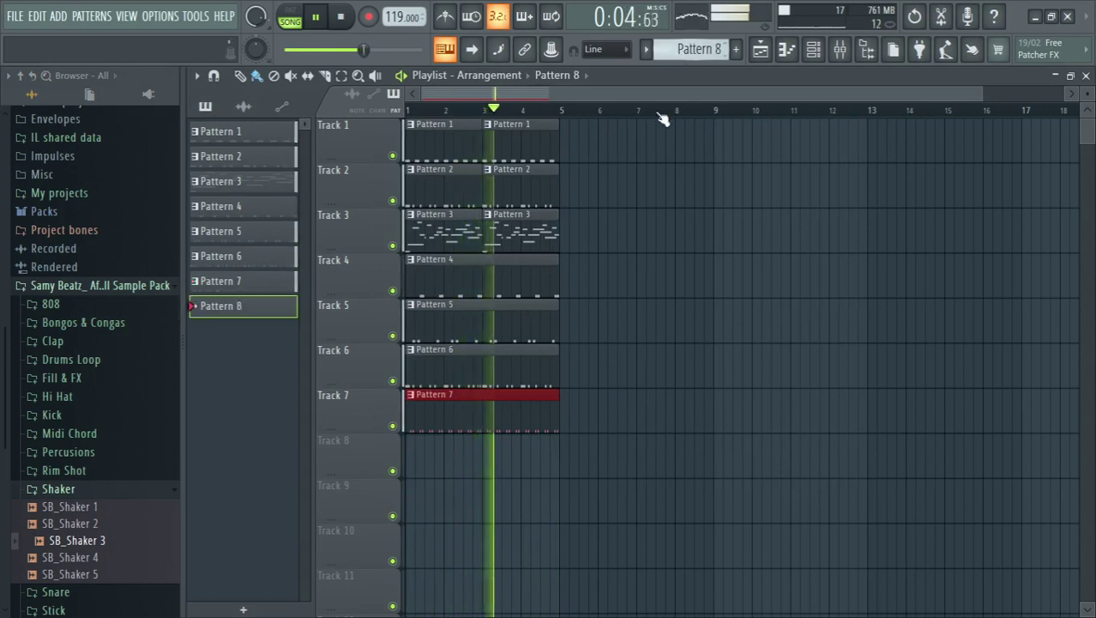
- Place Pattern 8 on Track 8 at bar 1 and add SB_Shaker 3 notes at C5 on steps 7 and 15
left_click(412, 464)
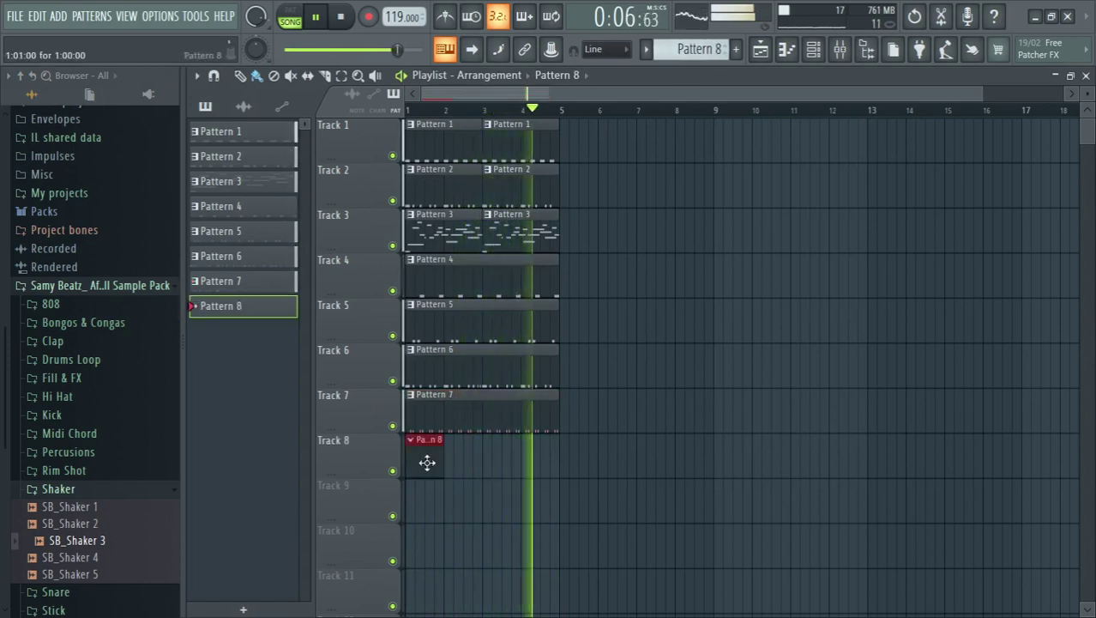
key("F6")
right_click(502, 430)
left_click(559, 385)
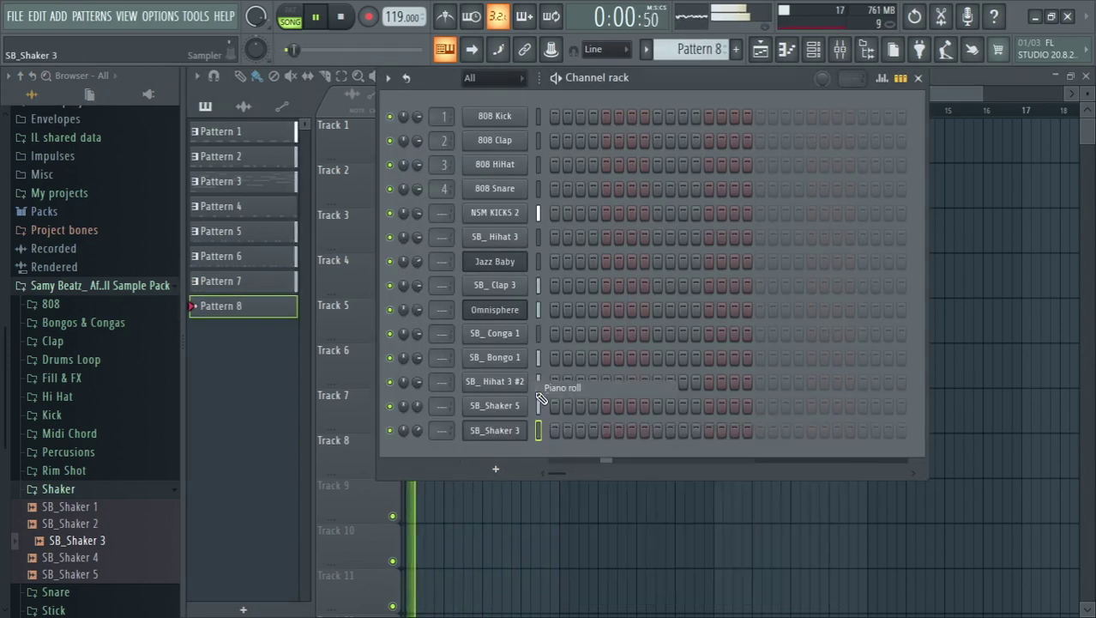
left_click(364, 405)
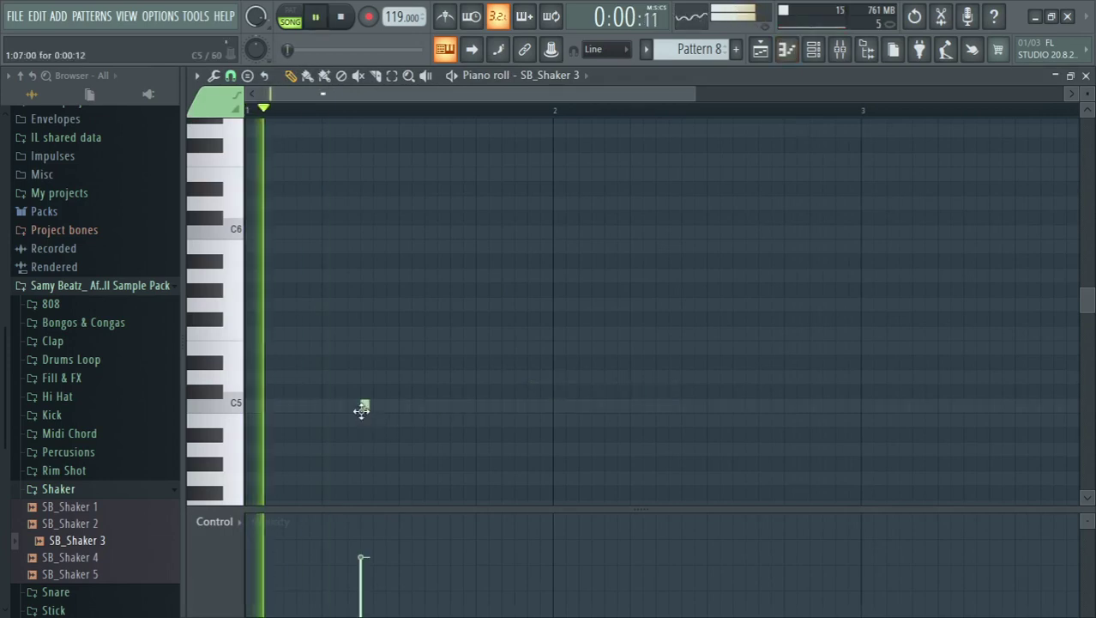
left_click(515, 405)
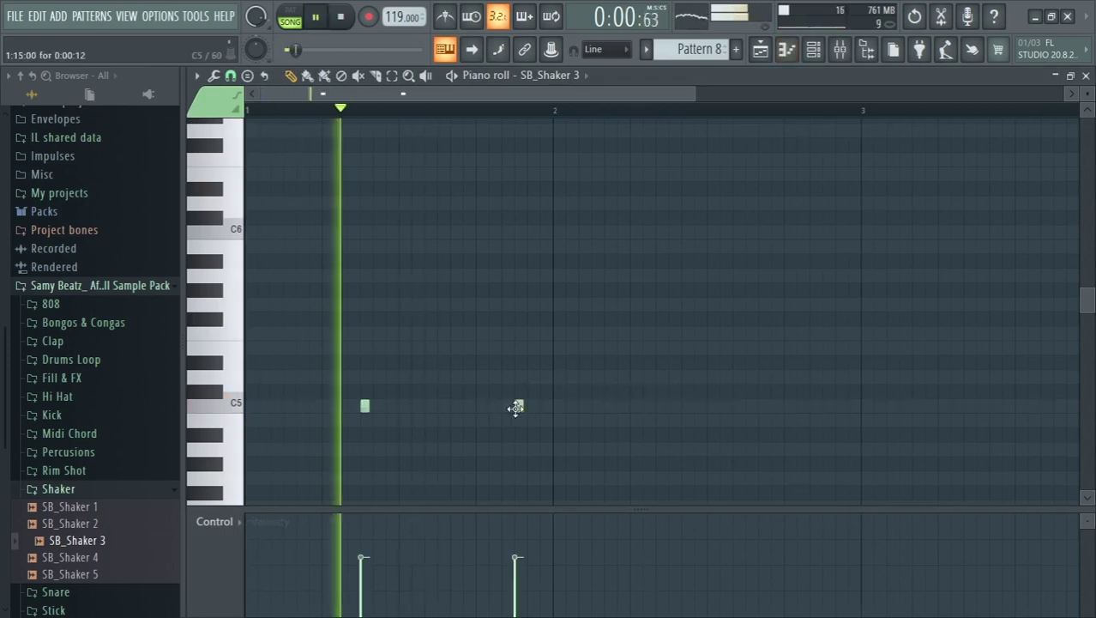
- Repeat the one-bar SB_Shaker 3 phrase to fill bars 1 to 4 and close the piano roll
key("ctrl+a")
key("ctrl+b")
key("ctrl+a")
key("ctrl+b")
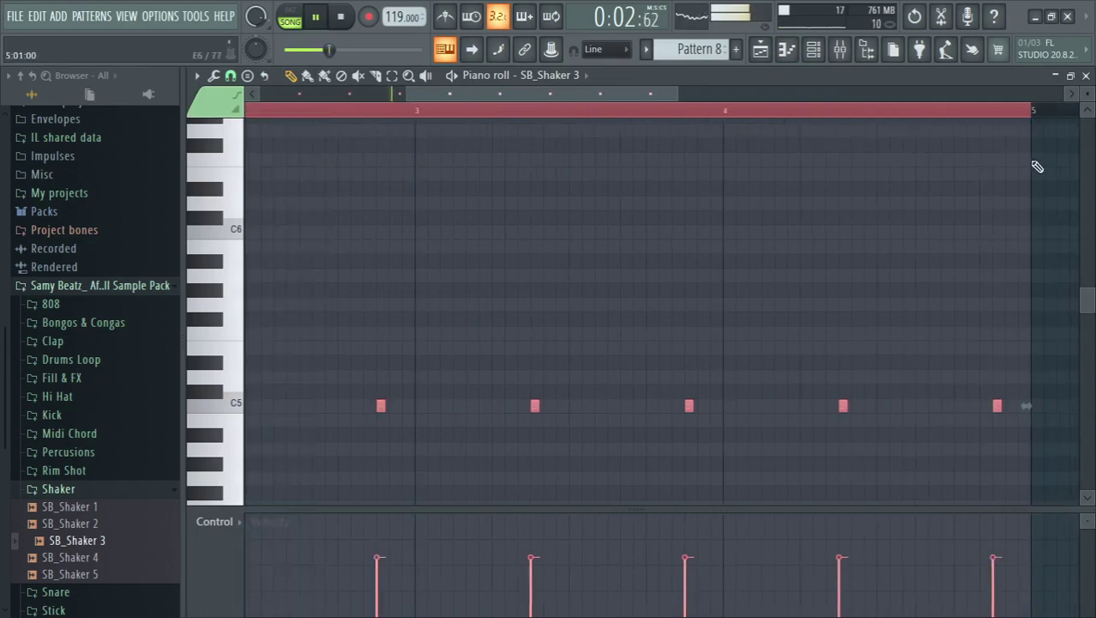
left_click(1086, 75)
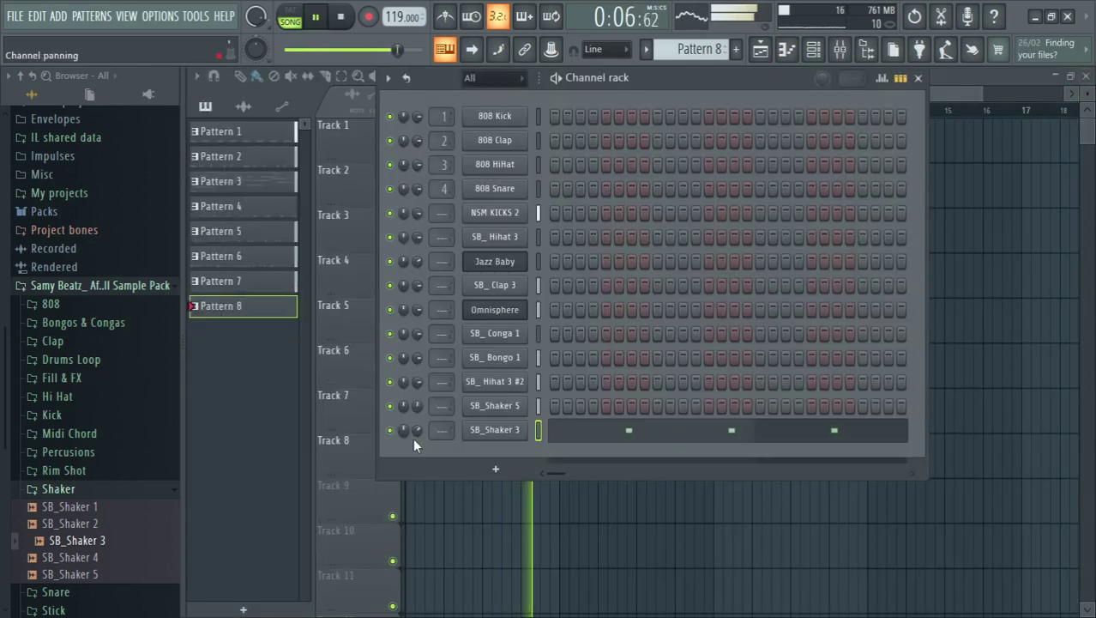
- Audition the rim shot and percussion samples, add SB_Perc 2 as a new channel and create Pattern 9
left_click(64, 470)
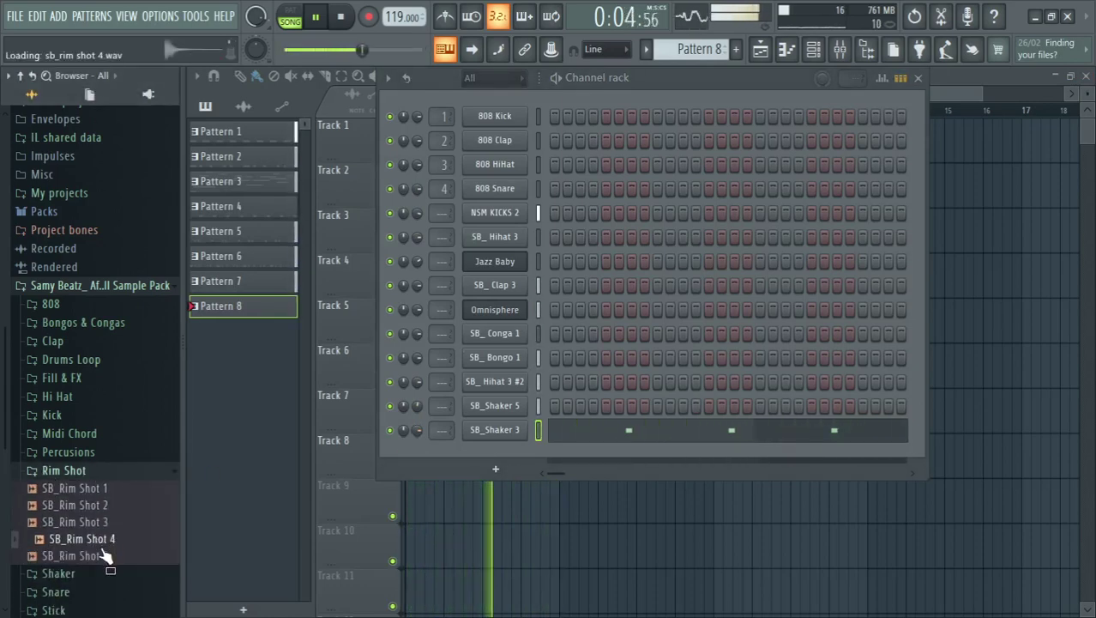
left_click(91, 467)
key("space")
left_click(94, 455)
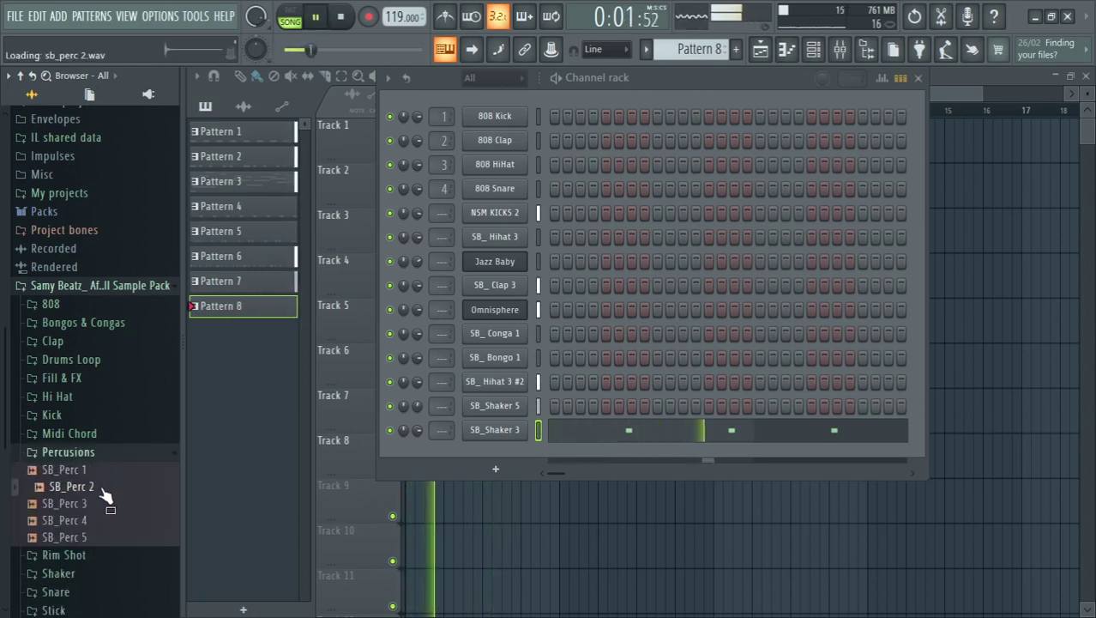
left_click_drag(379, 460, 392, 460)
left_click(314, 400)
key("space")
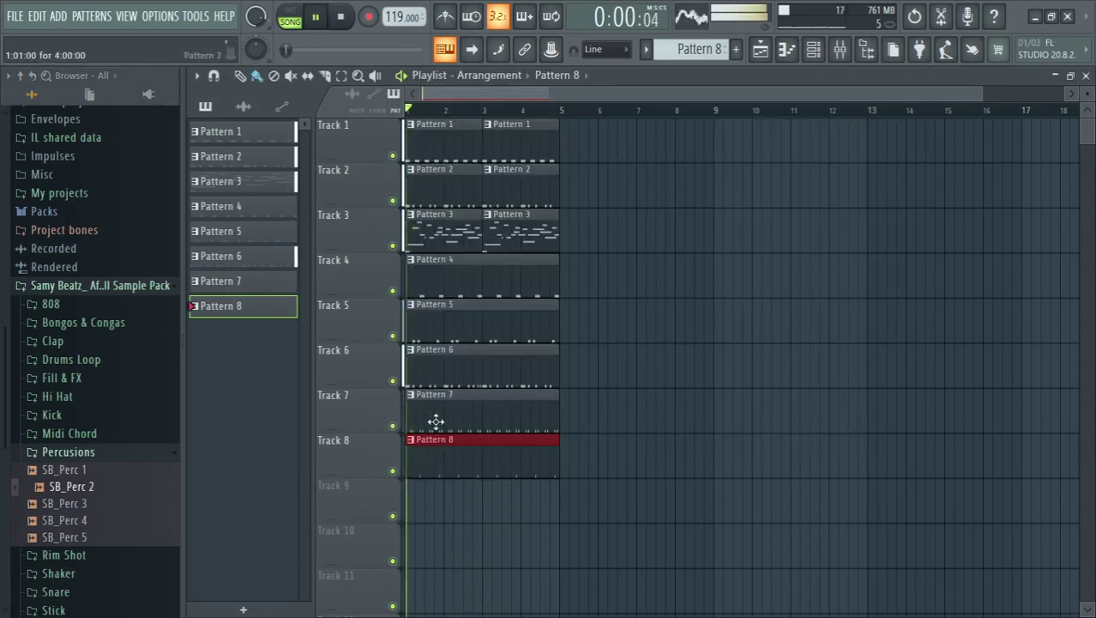
scroll(670, 49, "down", 1)
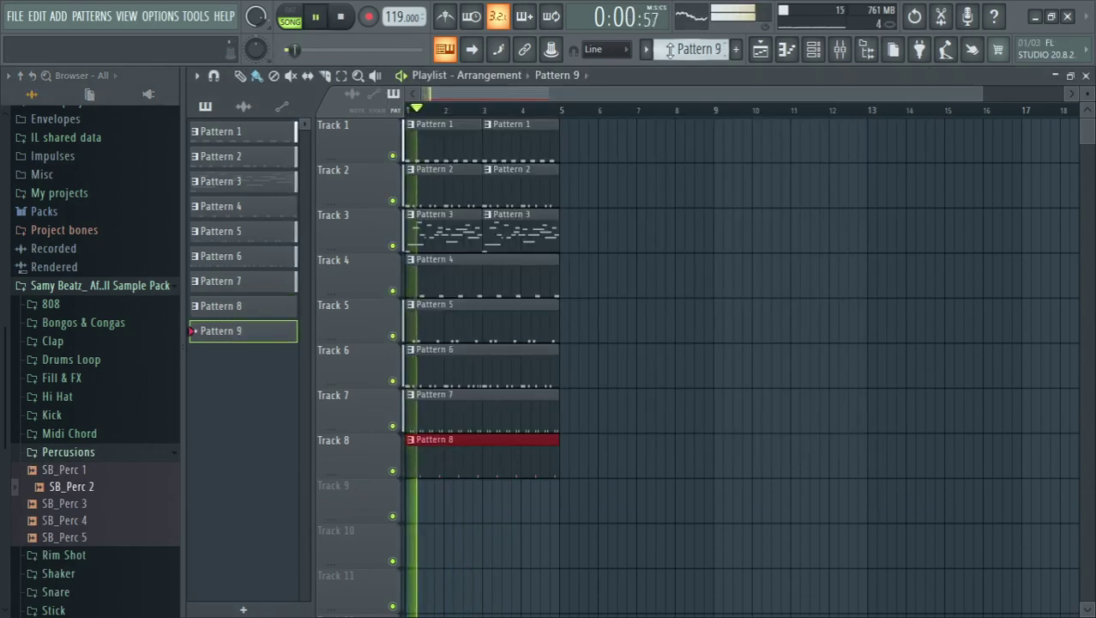
- Place Pattern 9 on Track 9 at bar 1 and add SB_Perc 2 notes at C5 on steps 2 and 4
double_click(419, 500)
right_click(497, 452)
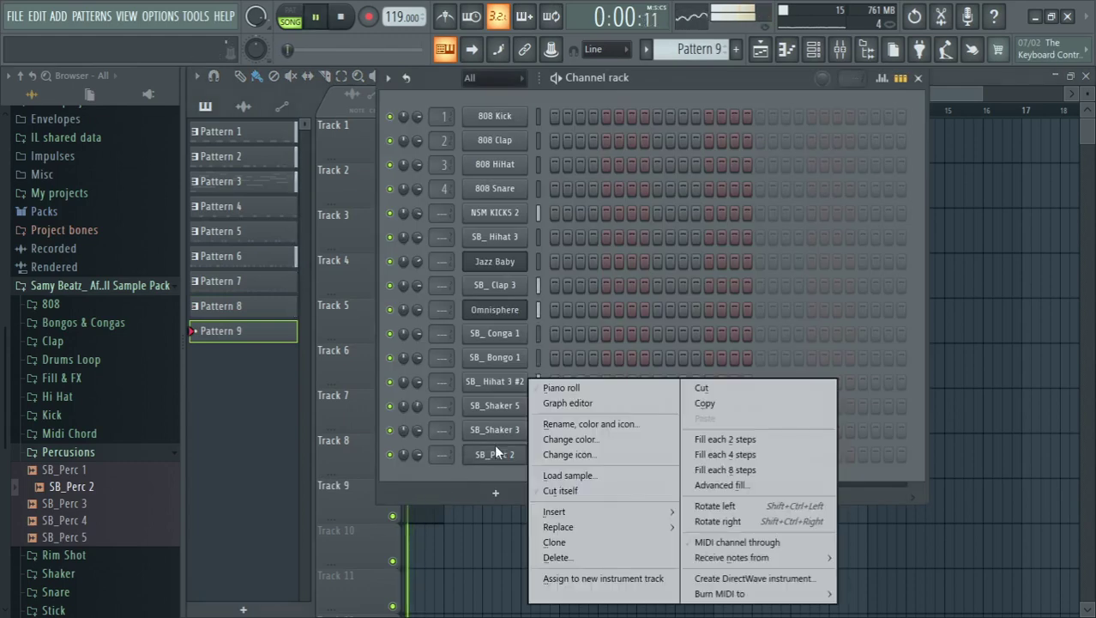
left_click(561, 387)
key("space")
left_click(266, 404)
key("space")
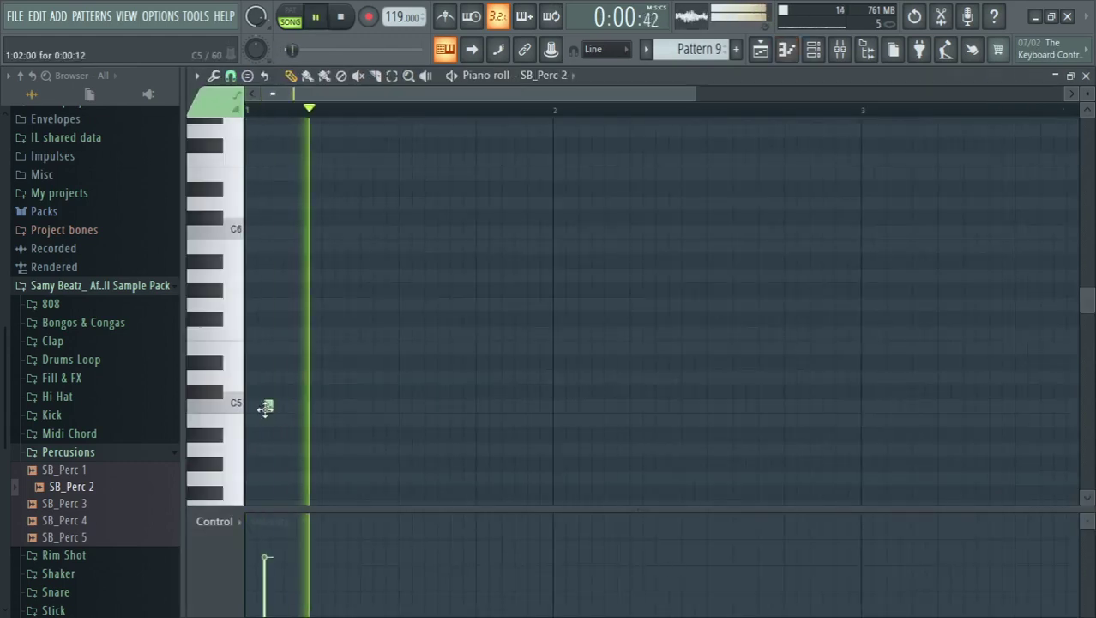
left_click(306, 405)
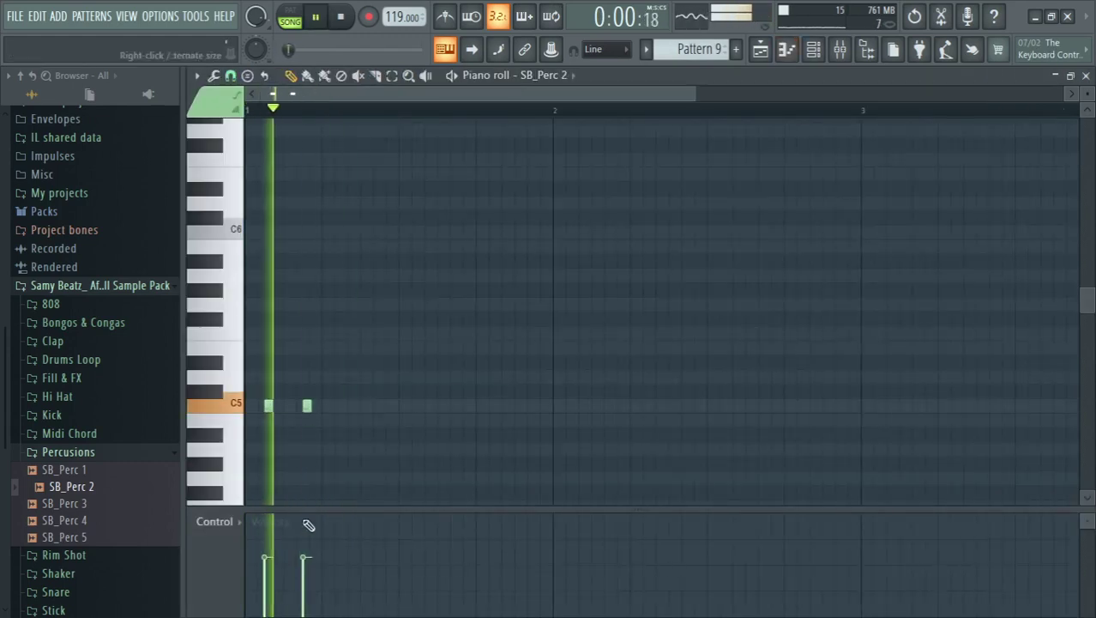
- Raise the velocity of both SB_Perc 2 notes to about 90%
left_click(264, 540)
left_click(302, 520)
left_click(262, 524)
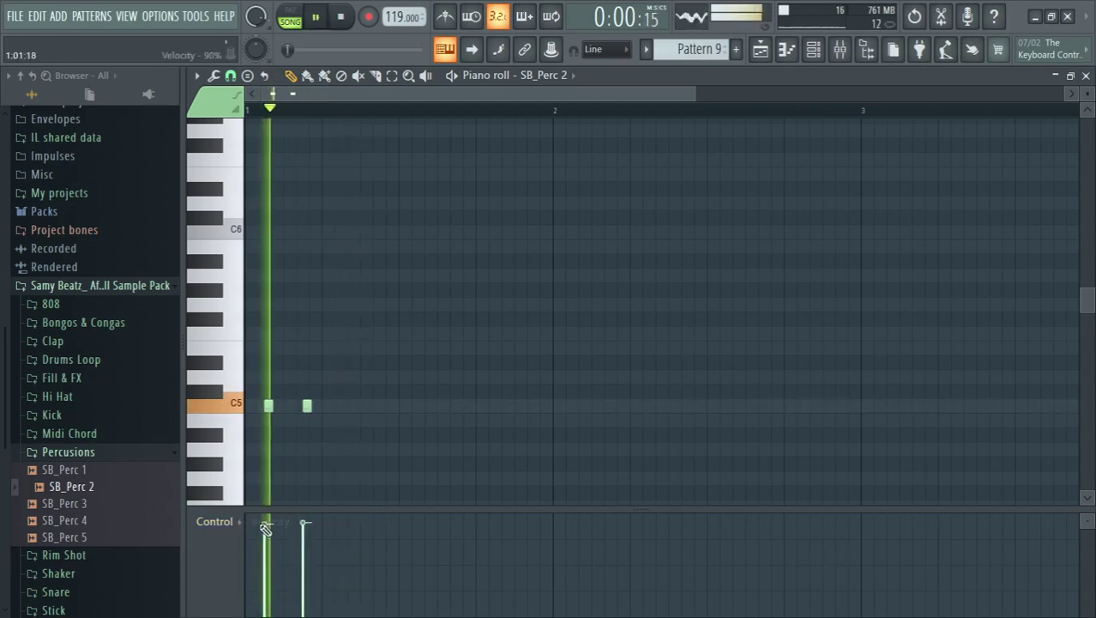
- Repeat the two-note SB_Perc 2 phrase in every bar from 1 to 4 and close the piano roll
key("ctrl+a")
key("ctrl+b")
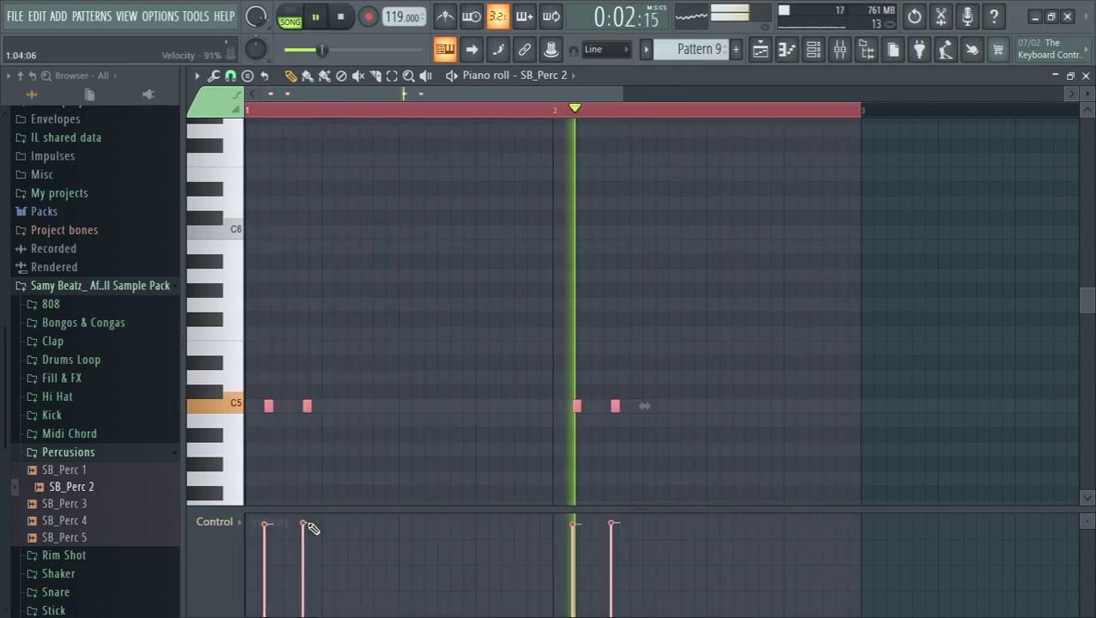
key("ctrl+b")
key("ctrl+a")
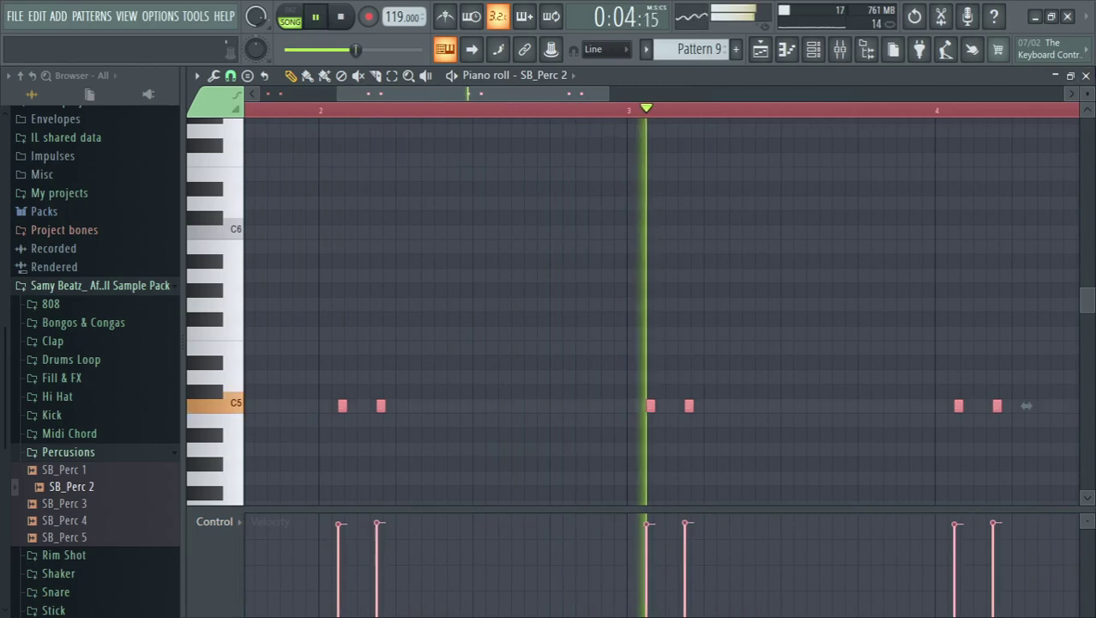
left_click(1085, 76)
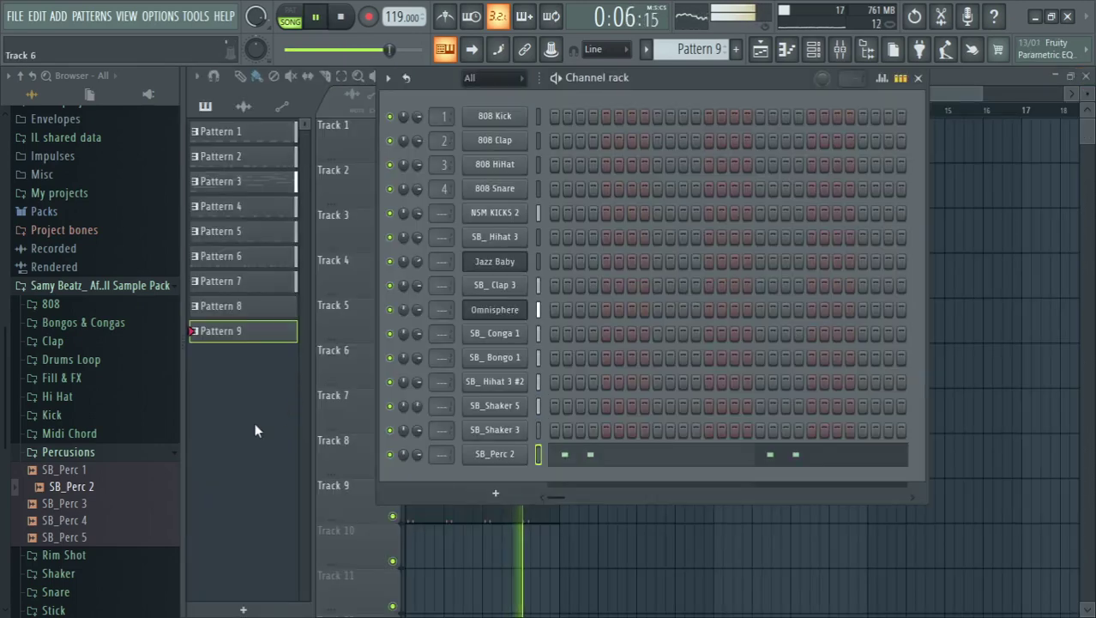
- Add SB_Stick_3 from the Stick sample folder as a new channel and set its channel volume to about 60%
left_click(110, 454)
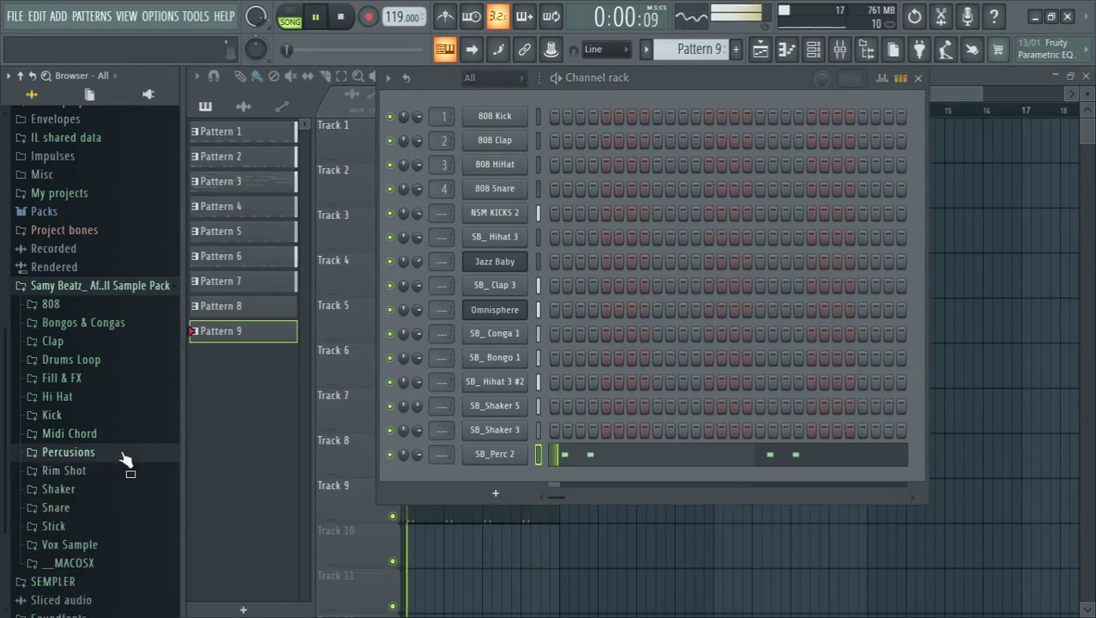
left_click(104, 527)
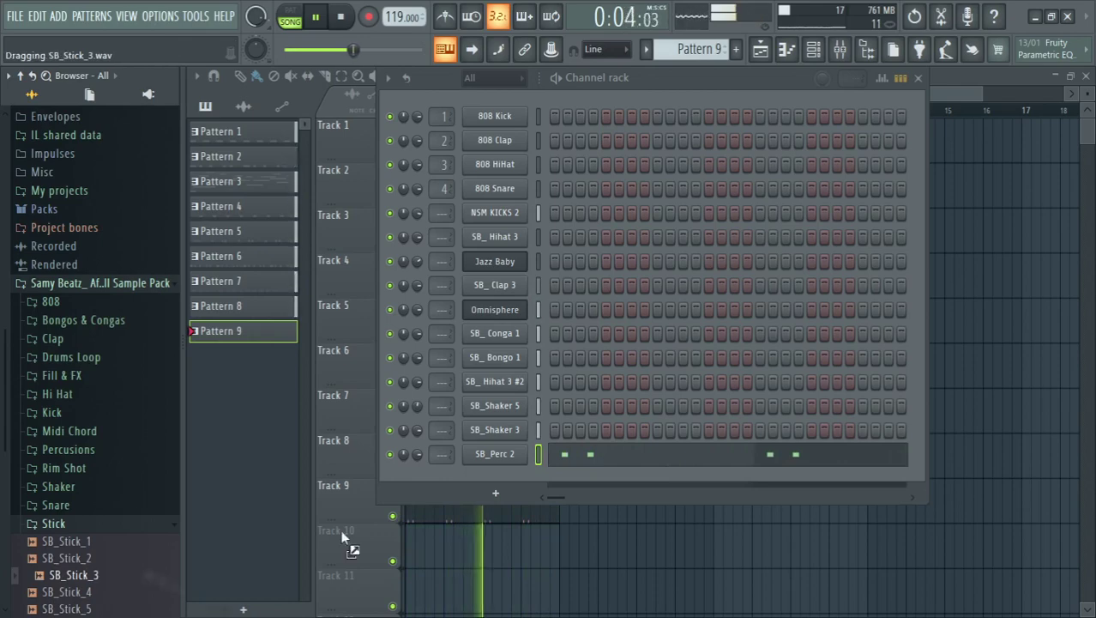
left_click_drag(413, 481, 427, 476)
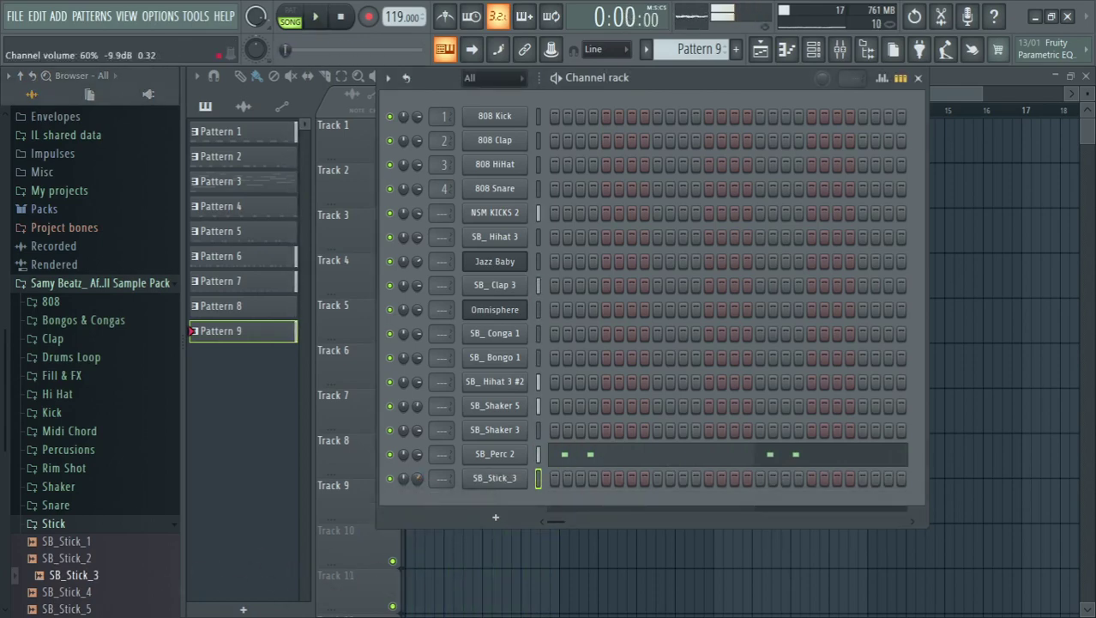
left_click(369, 501)
key("space")
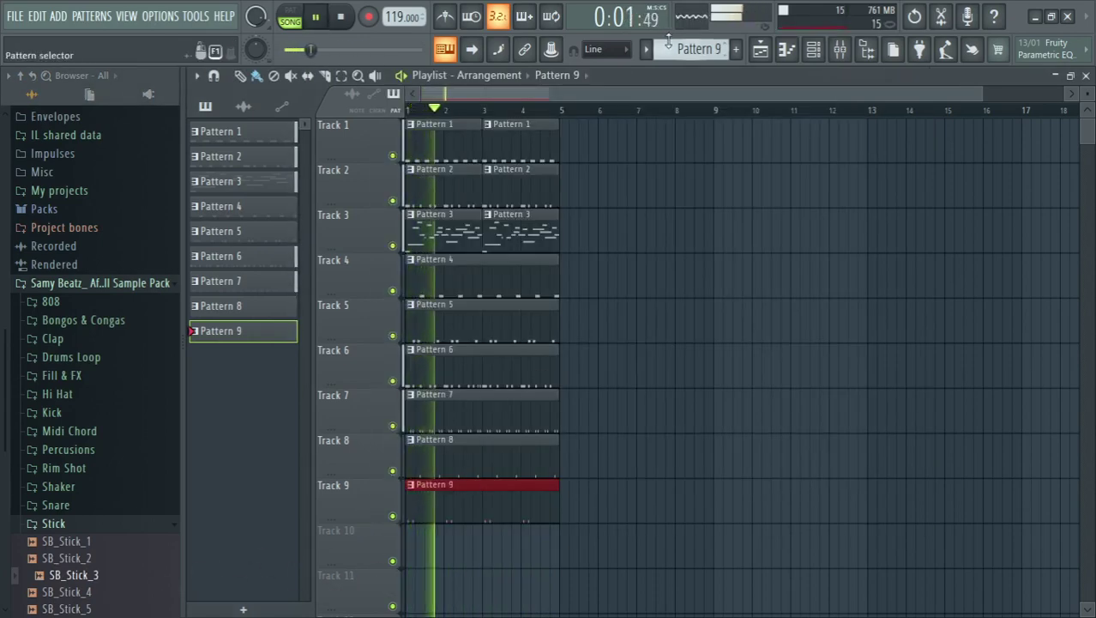
- Create Pattern 10, place it on Track 10 at bar 1 and open the piano roll for SB_Stick_3
left_click(735, 49)
scroll(625, 246, "down", 2)
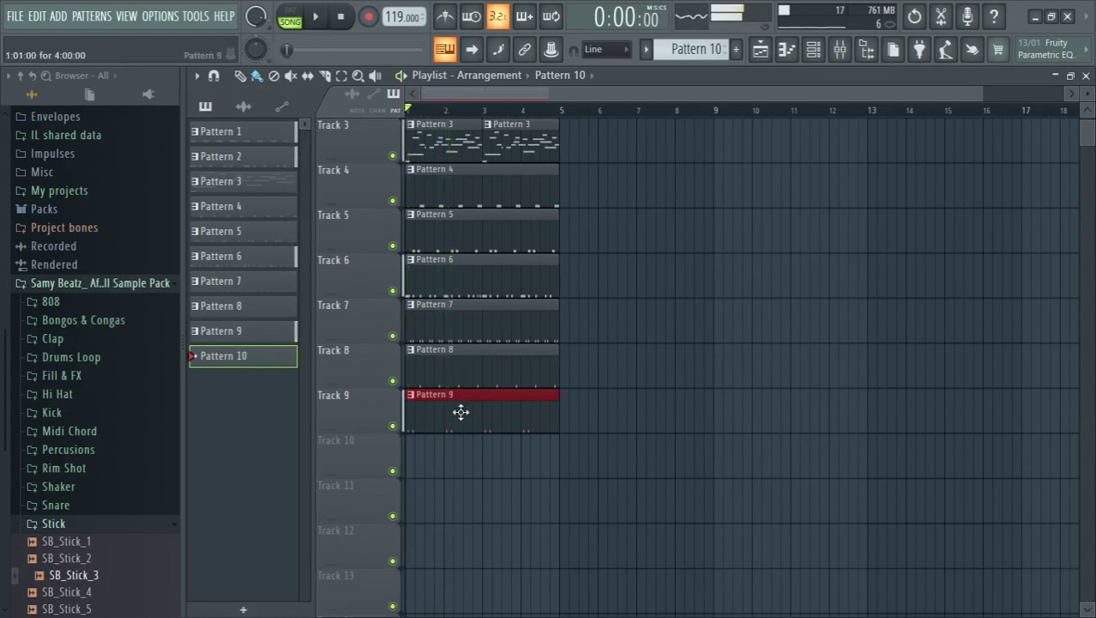
left_click(423, 463)
key("F6")
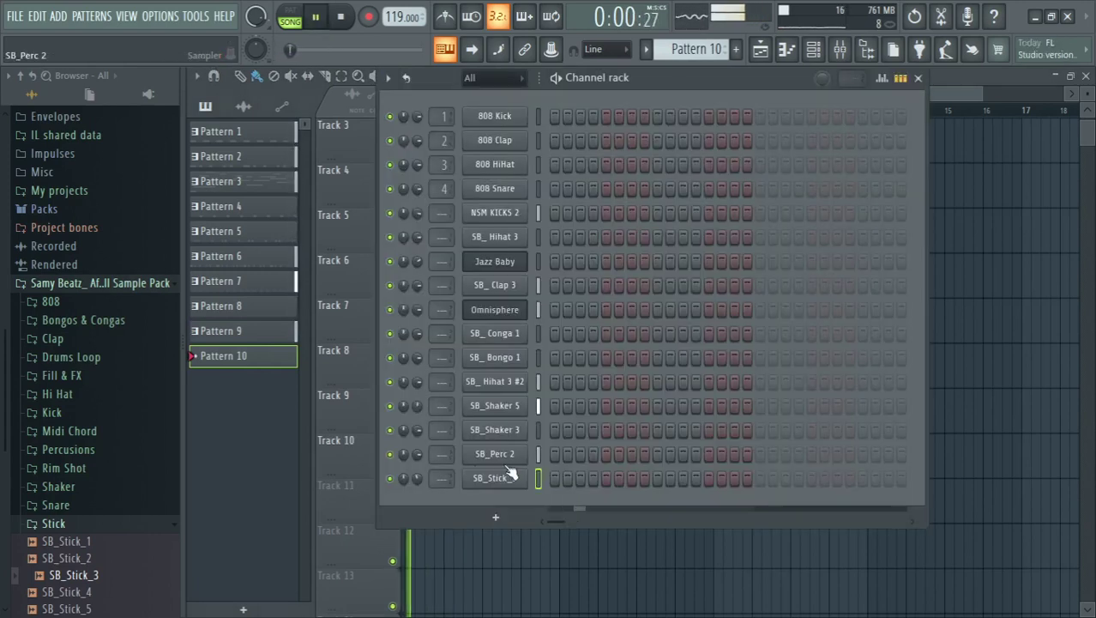
right_click(510, 480)
left_click(632, 387)
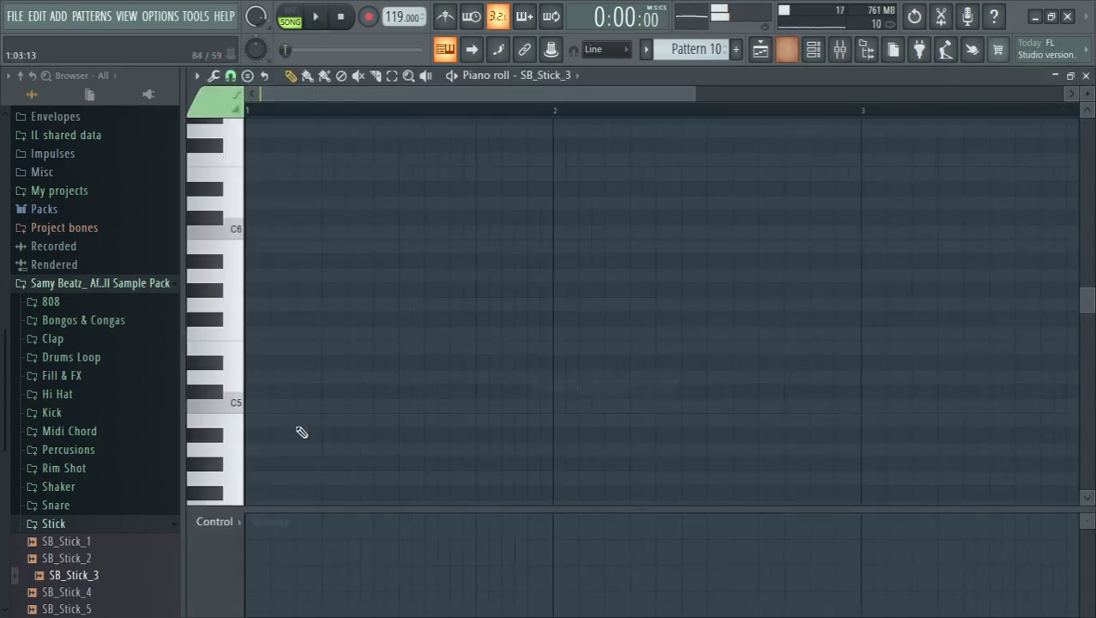
- Add three SB_Stick_3 notes at C5 on steps 7, 11 and 15 of bar 1
left_click(366, 406)
key("space")
key("space")
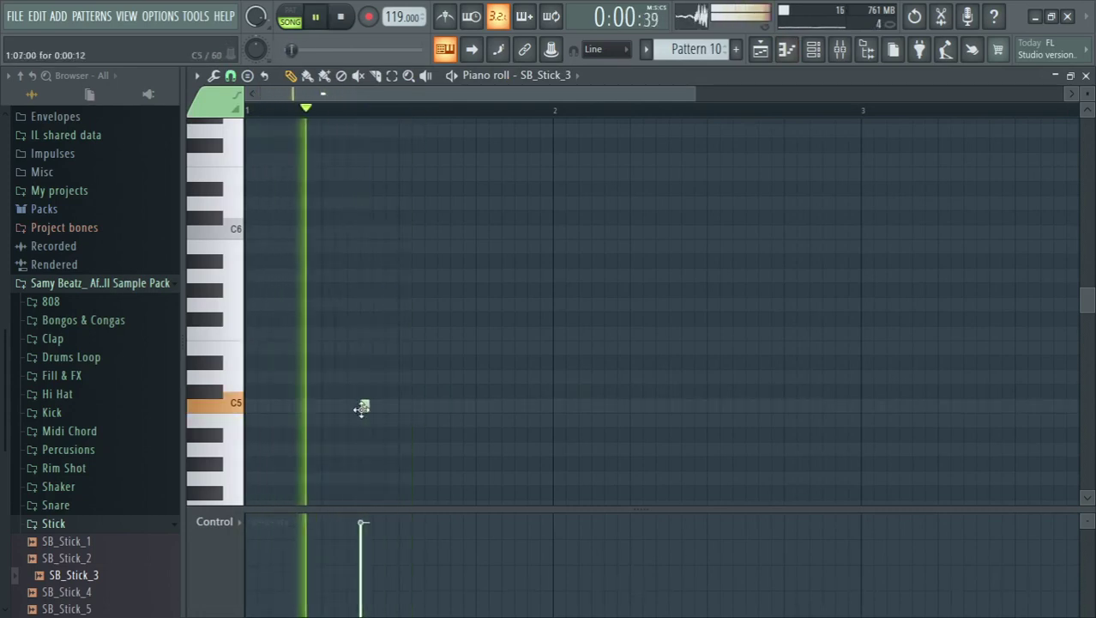
double_click(436, 407)
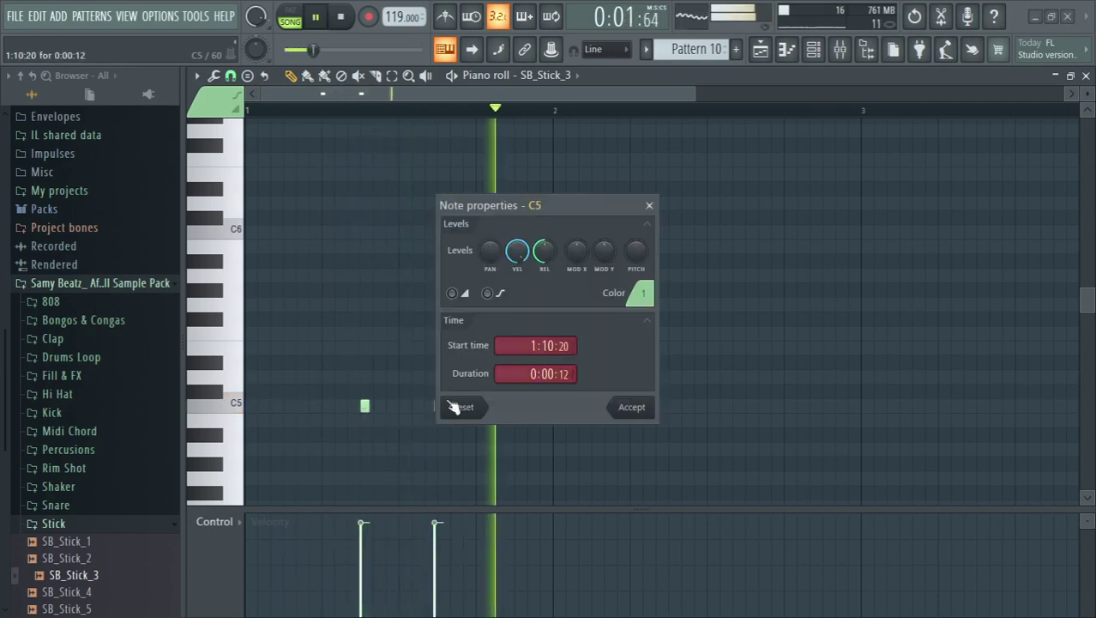
left_click(649, 207)
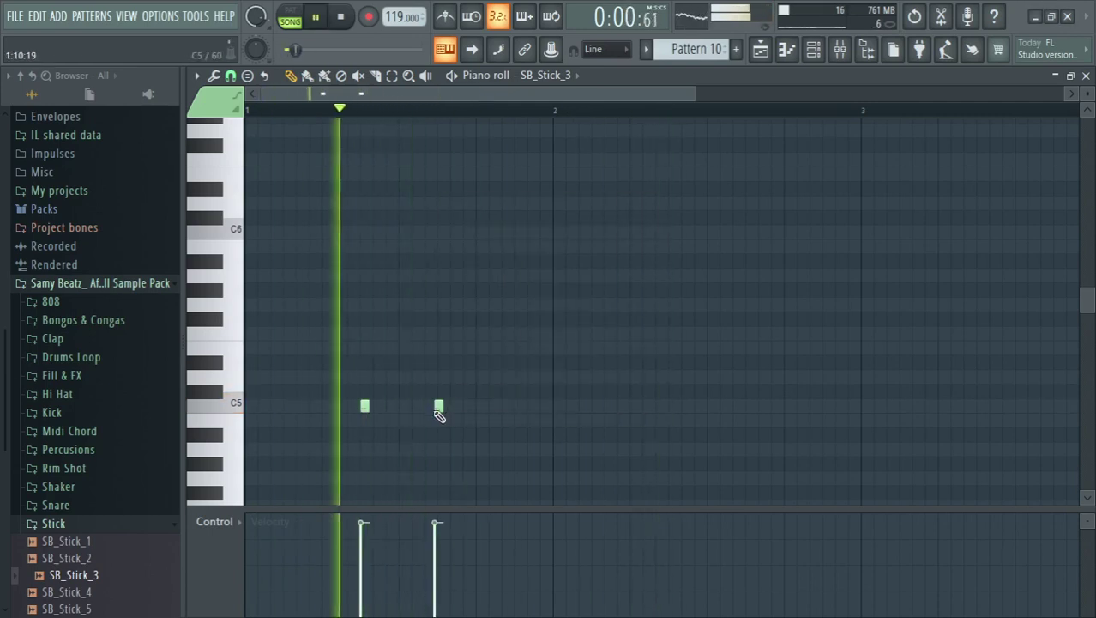
mouse_move(438, 408)
left_mouse_down()
mouse_move(457, 408)
mouse_move(441, 408)
left_mouse_up()
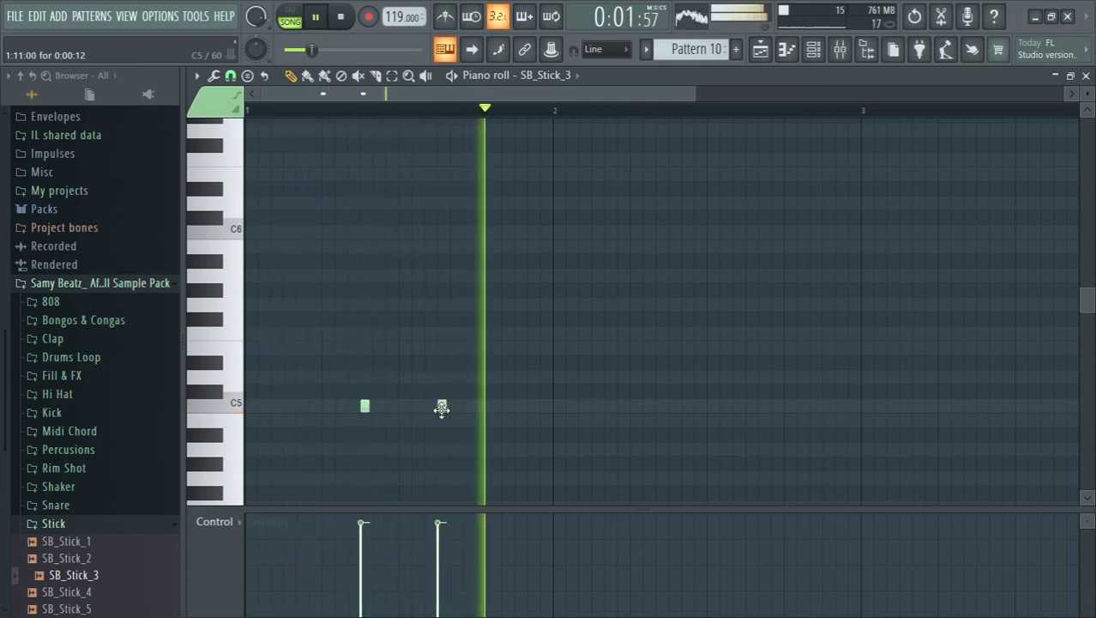
left_click(515, 407)
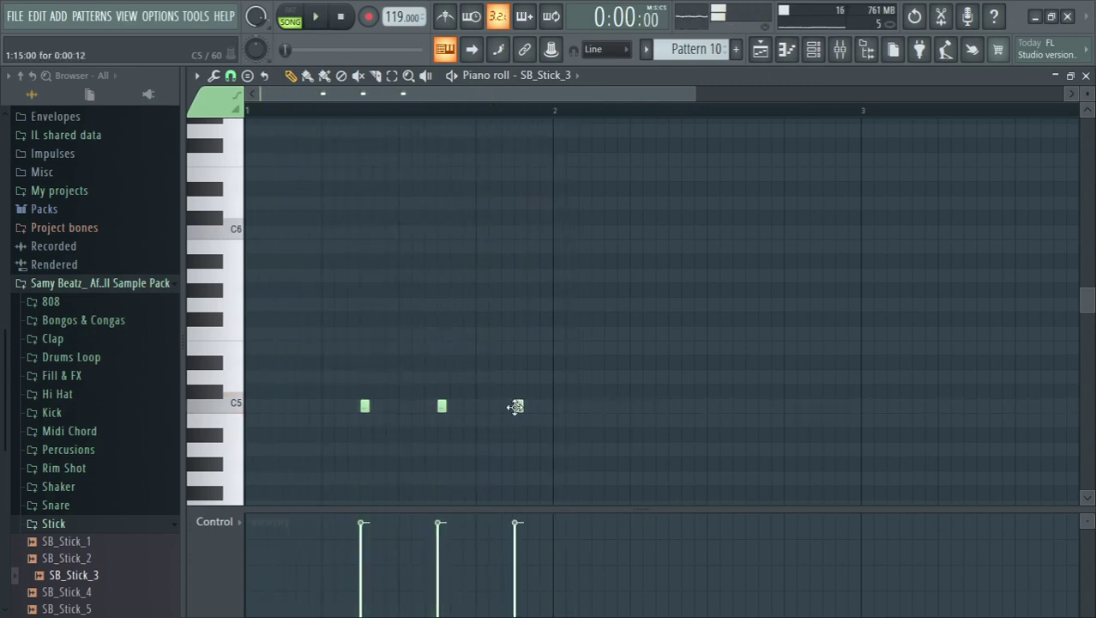
- Try to save the project on the Desktop as an FL Studio song file named untitled
key("ctrl+s")
left_click(705, 483)
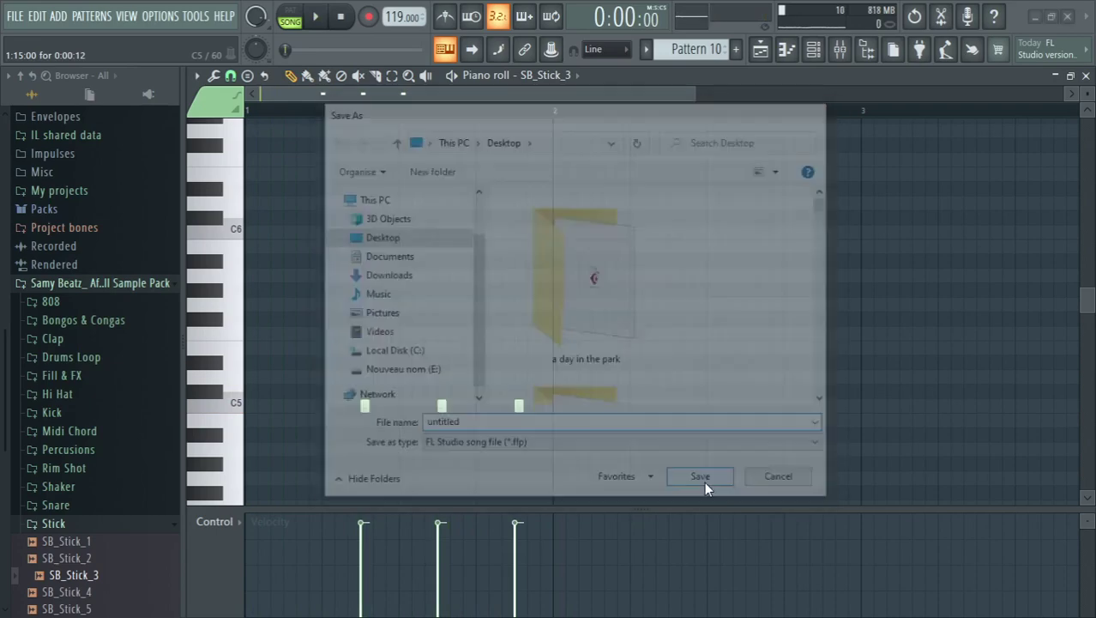
key("Return")
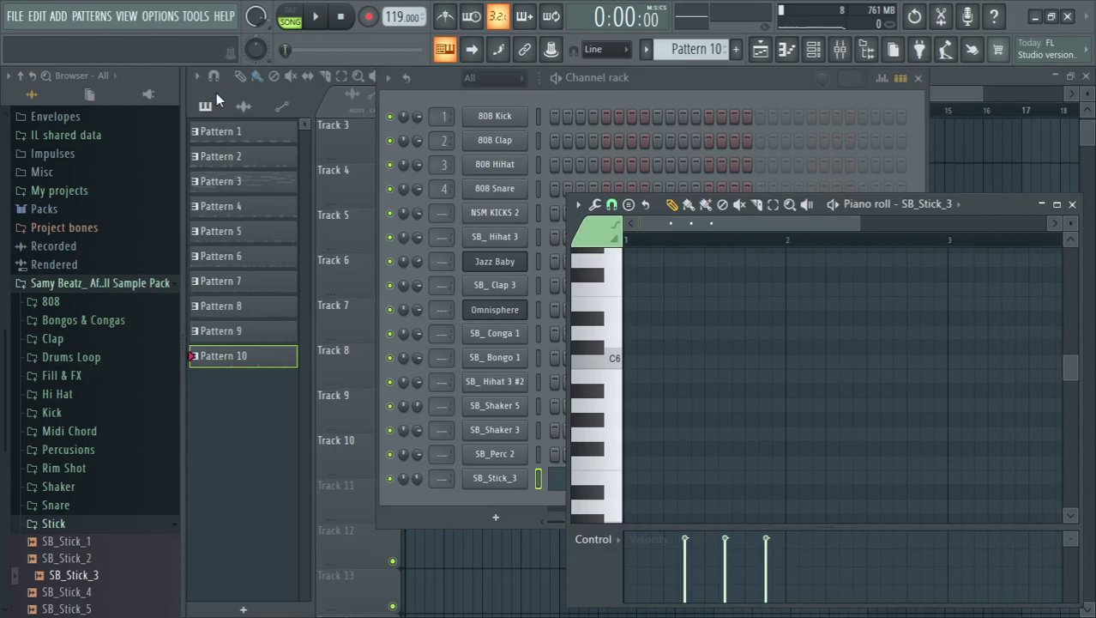
- Create a new folder named after the artist inside Target Beatz Ghana 2021 on drive E: from the save dialog
key("ctrl+s")
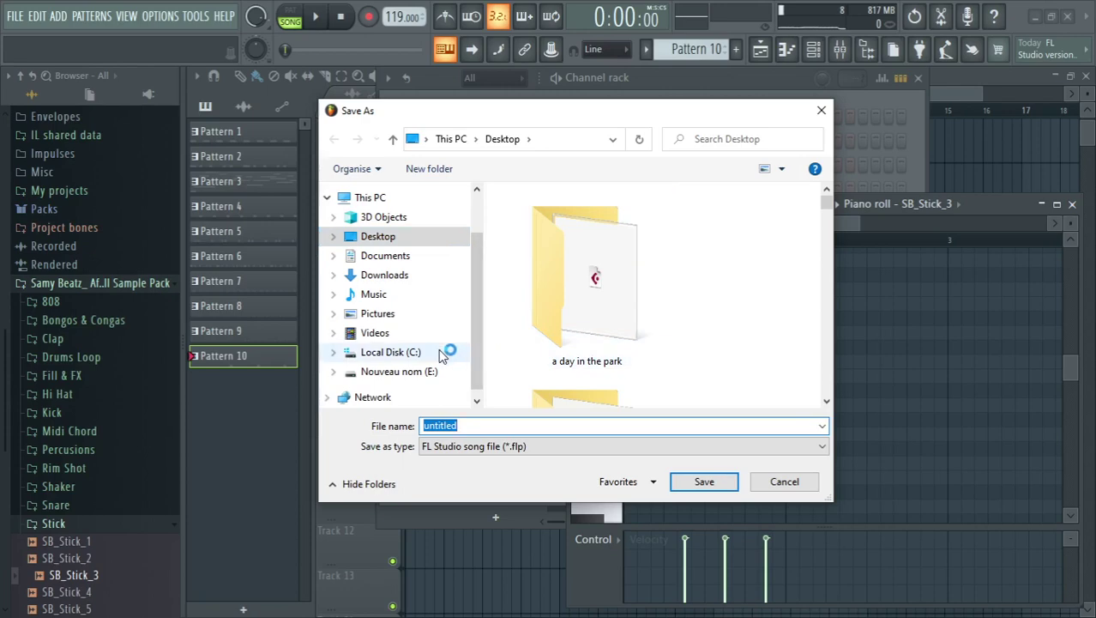
scroll(443, 355, "down", 1)
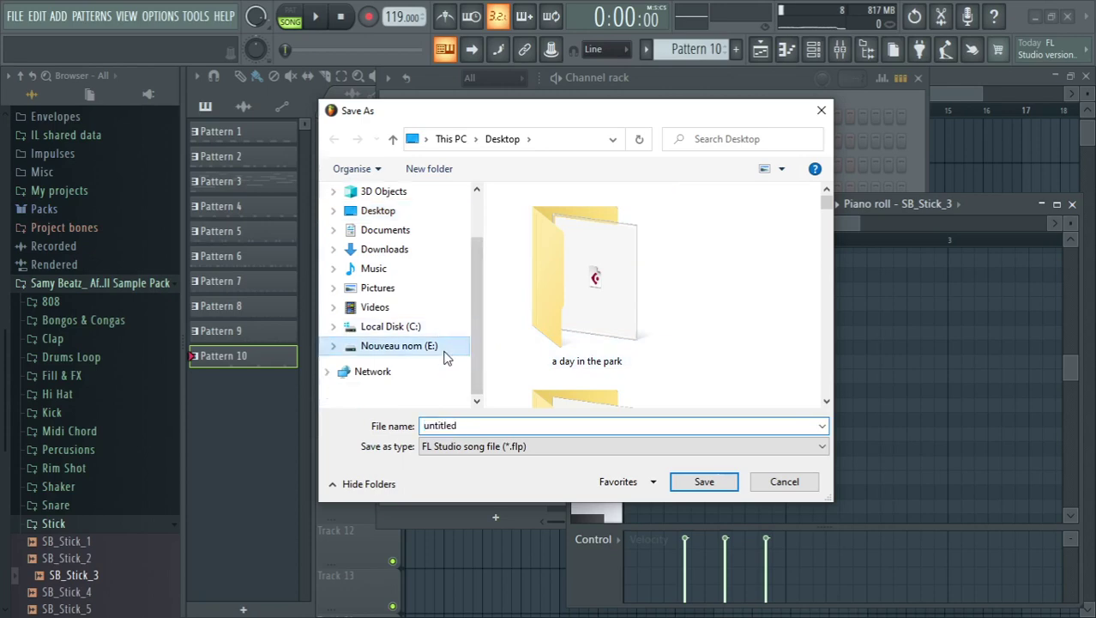
left_click(445, 355)
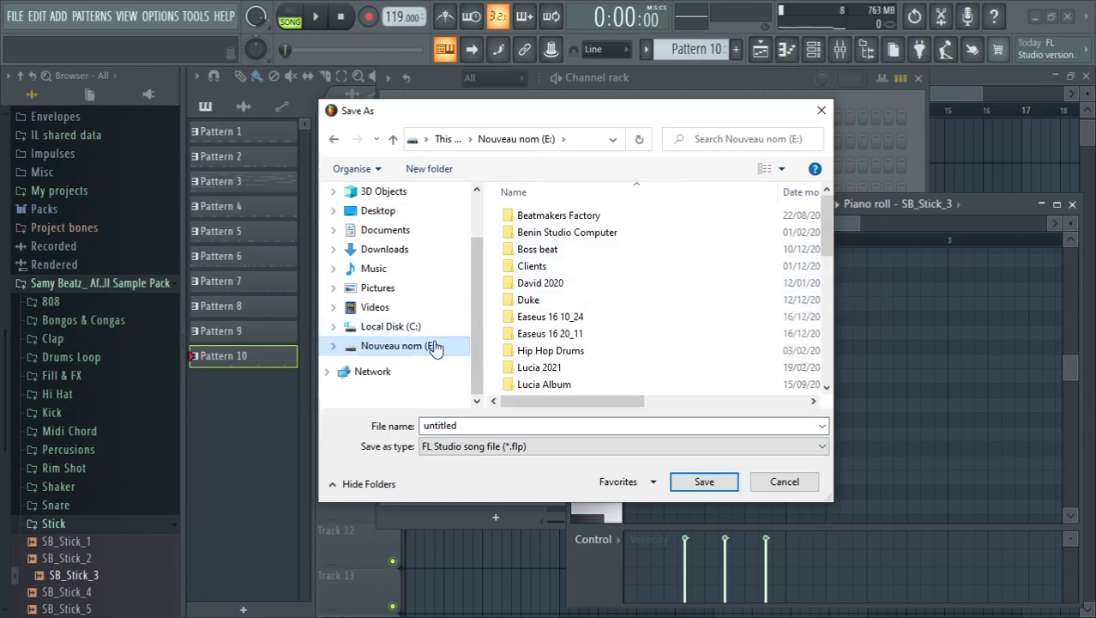
scroll(592, 283, "down", 3)
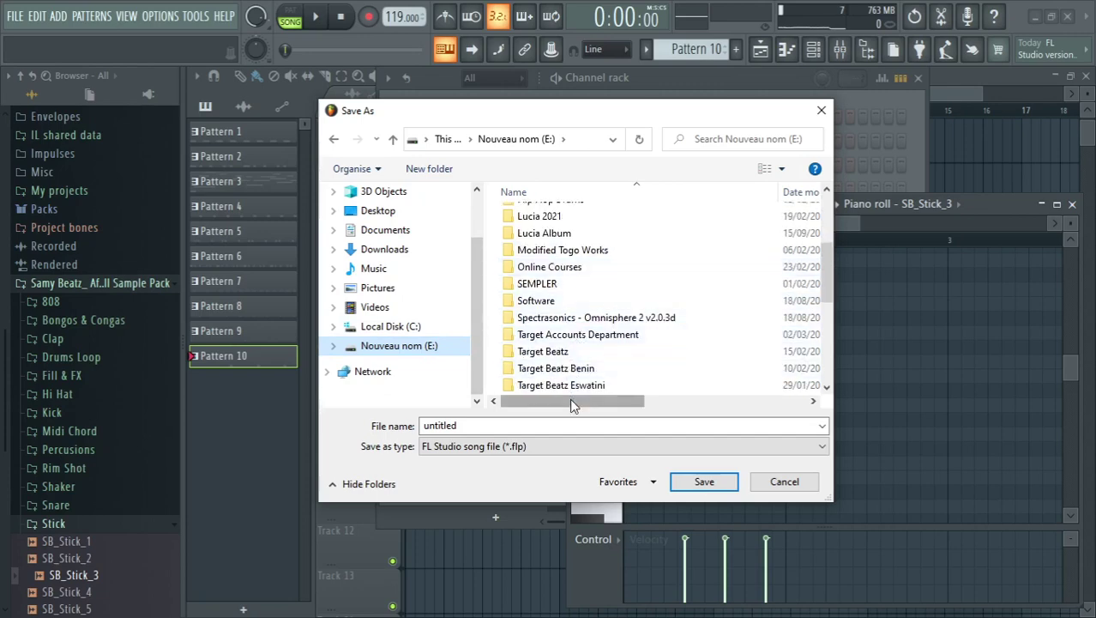
scroll(590, 343, "down", 1)
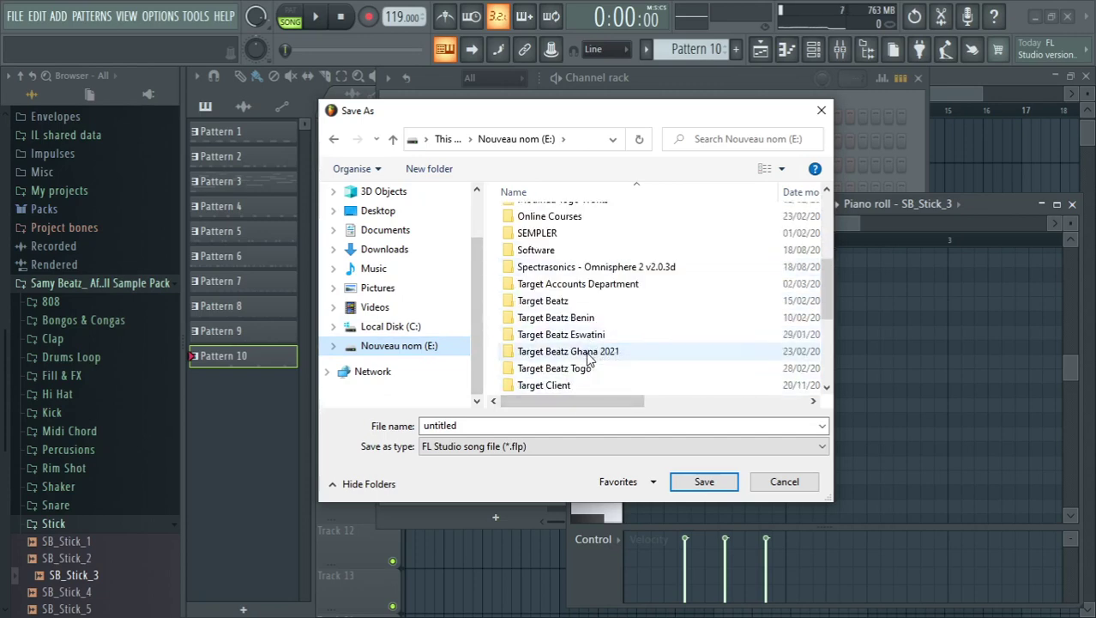
double_click(590, 352)
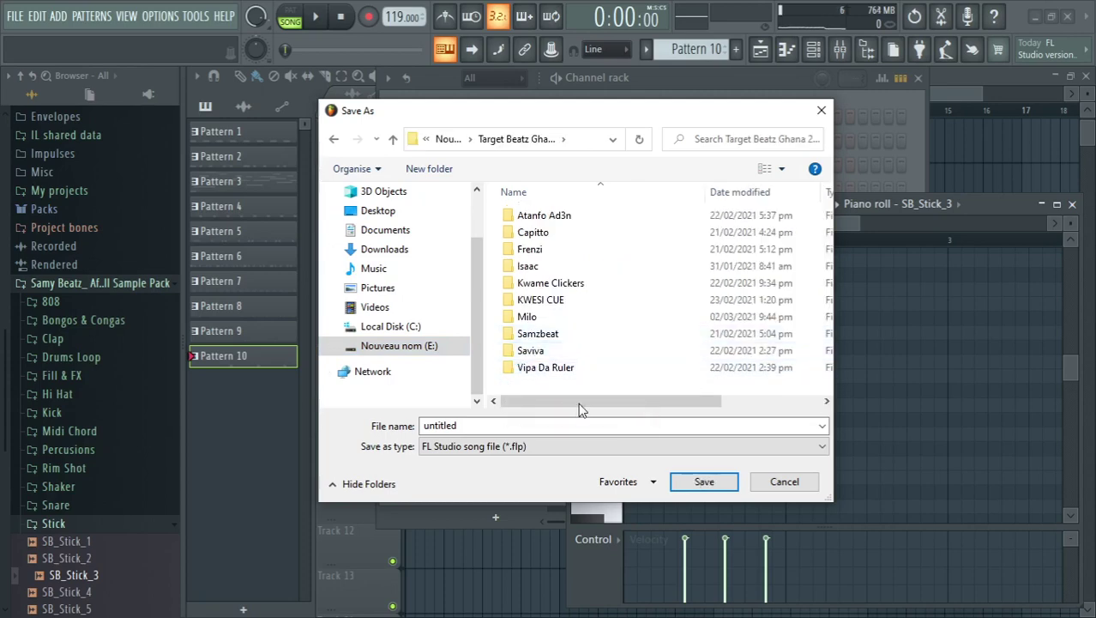
right_click(503, 385)
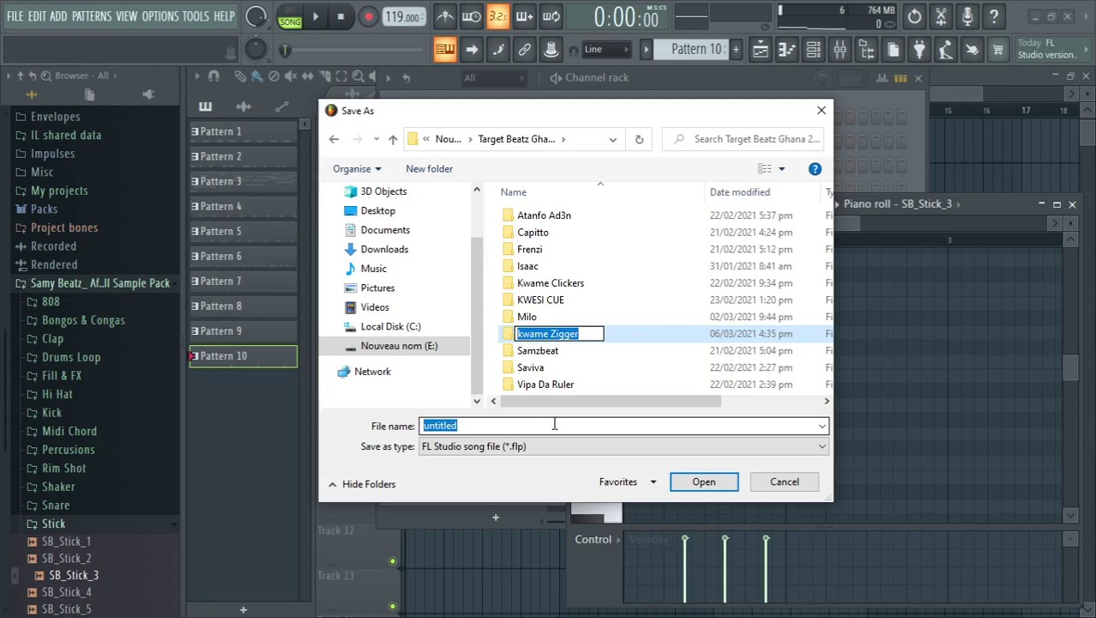
left_click(554, 424)
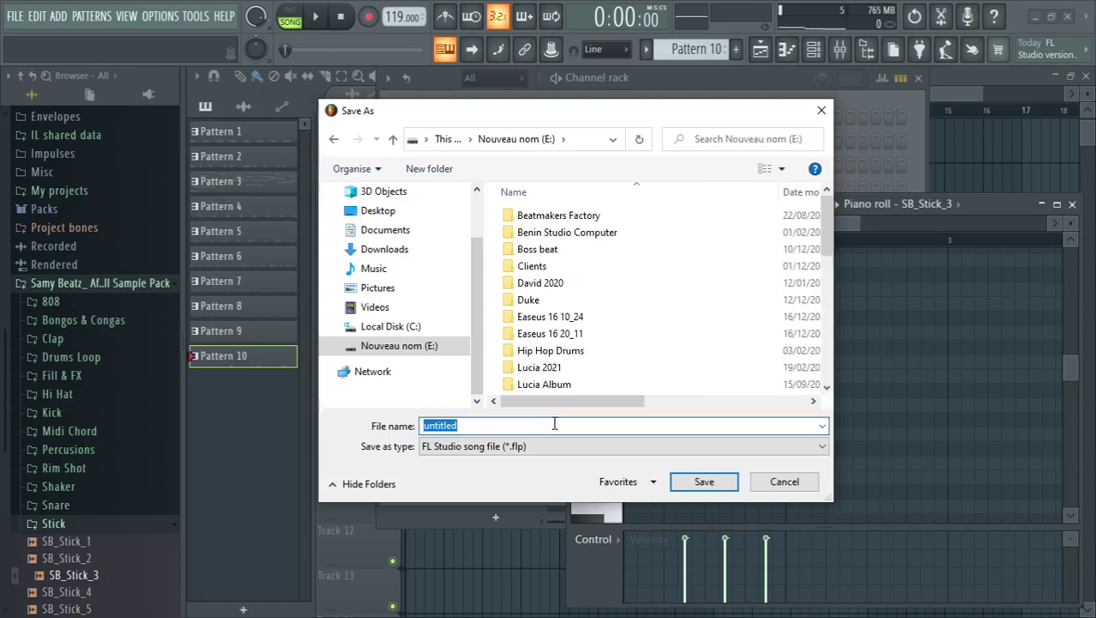
- Save the project as a zip file named after the artist in the new folder inside Target Beatz Ghana 2021
left_click(606, 316)
scroll(605, 317, "down", 2)
scroll(605, 318, "down", 3)
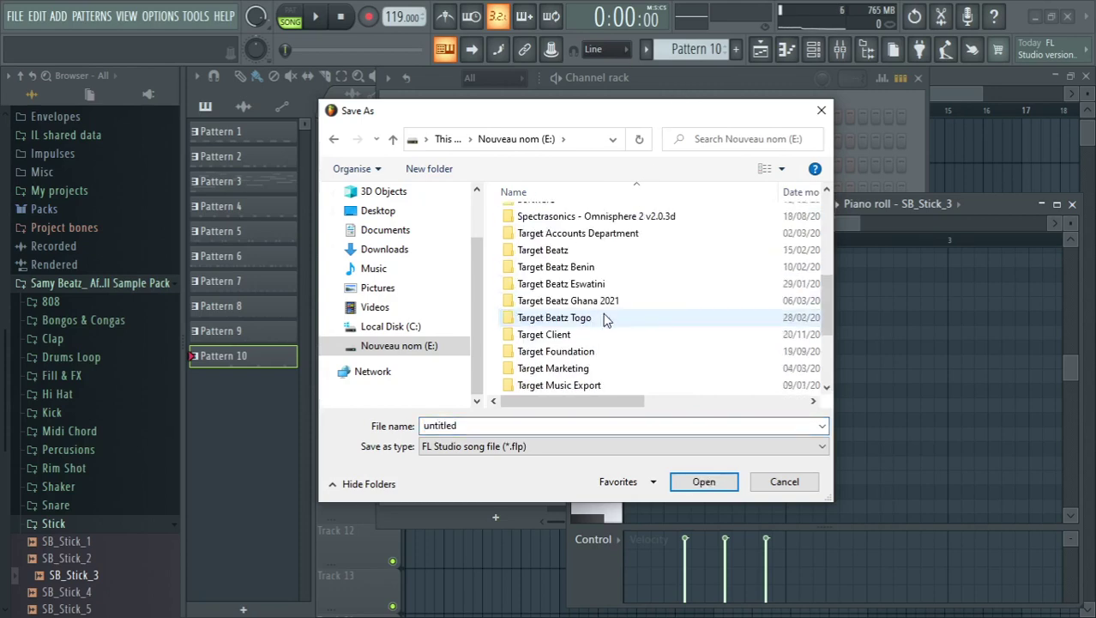
double_click(605, 302)
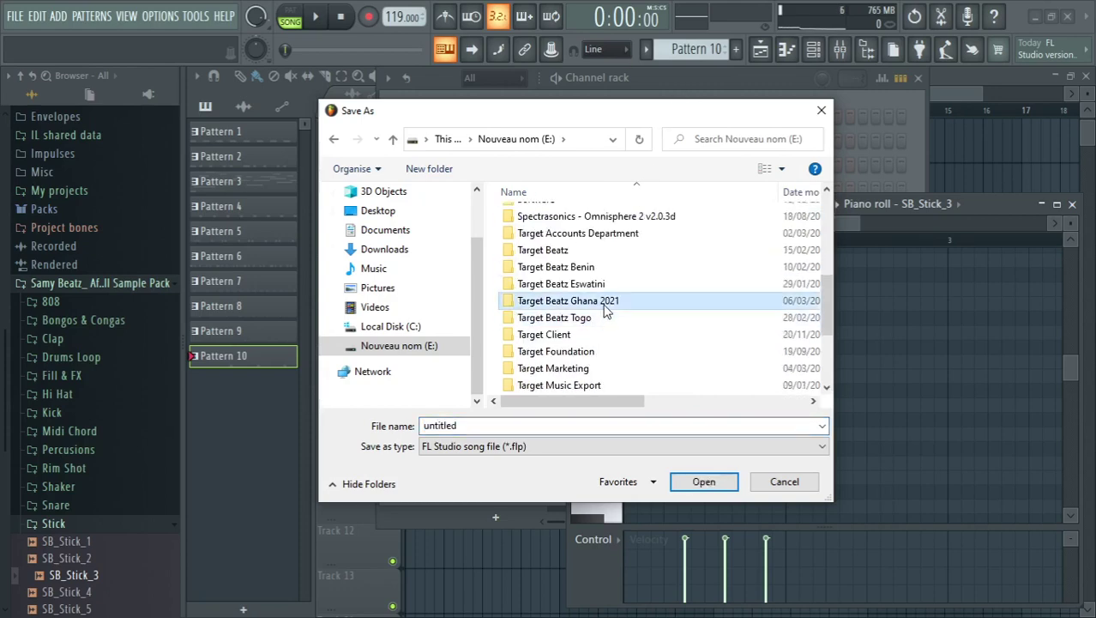
left_click(576, 301)
double_click(577, 307)
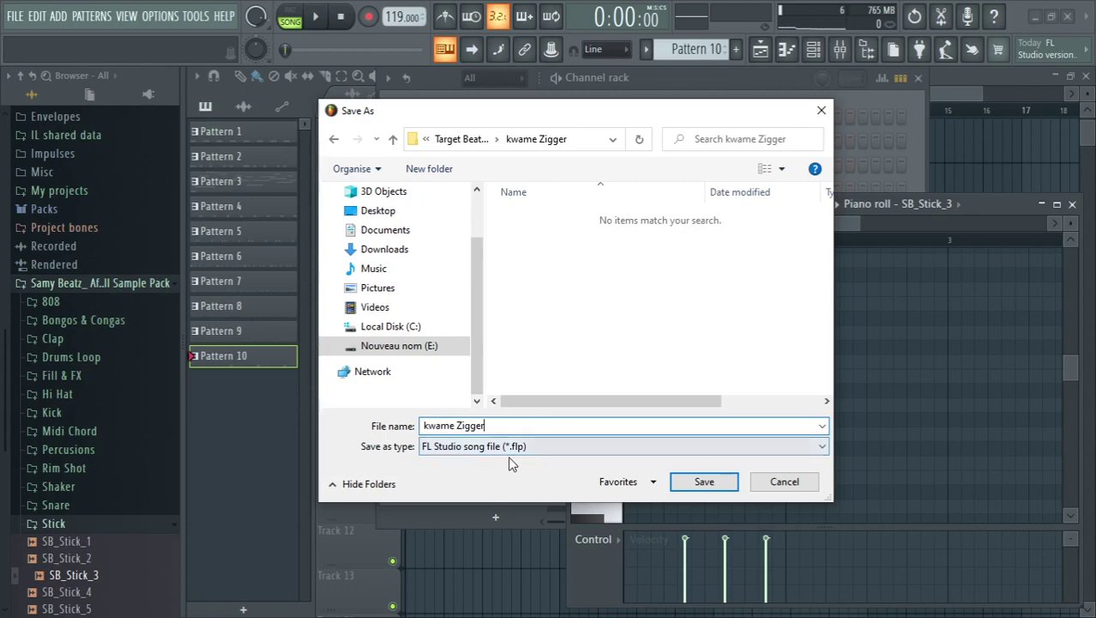
left_click(508, 447)
left_click(508, 482)
left_click(686, 481)
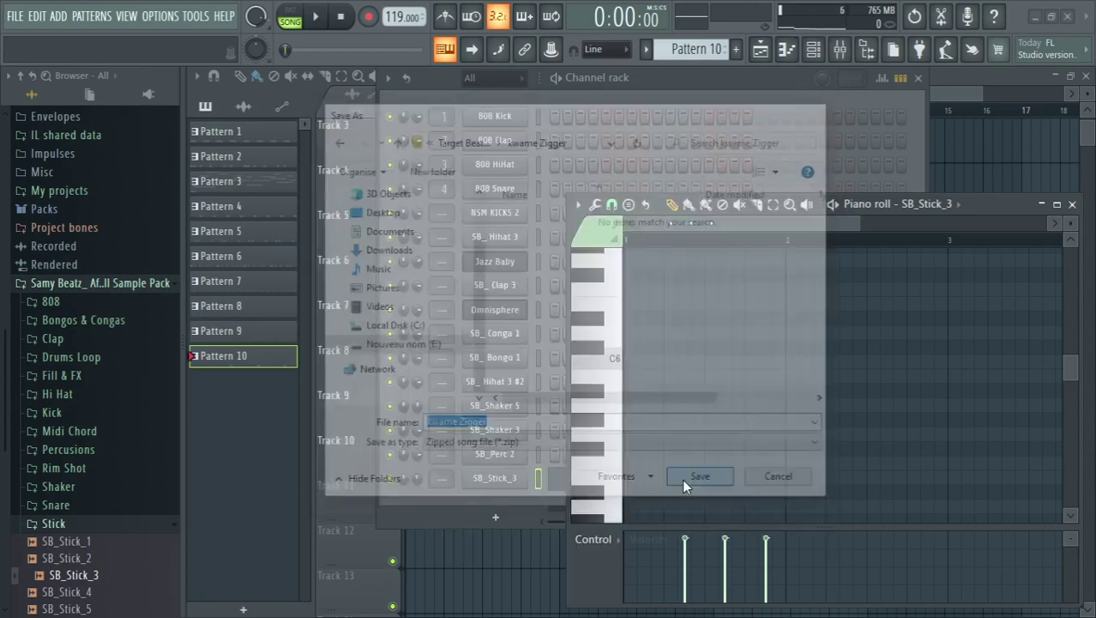
- Start song playback and repeat the Pattern 10 clip on Track 10 through bars 2, 3 and 4
left_click(948, 115)
key("space")
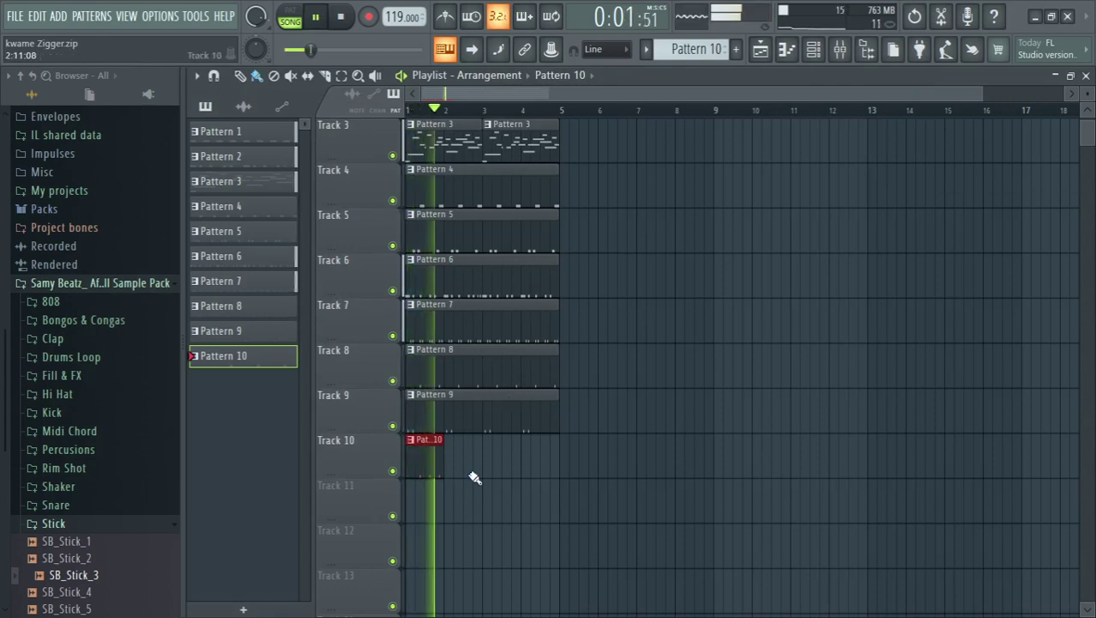
left_click_drag(457, 463, 427, 471)
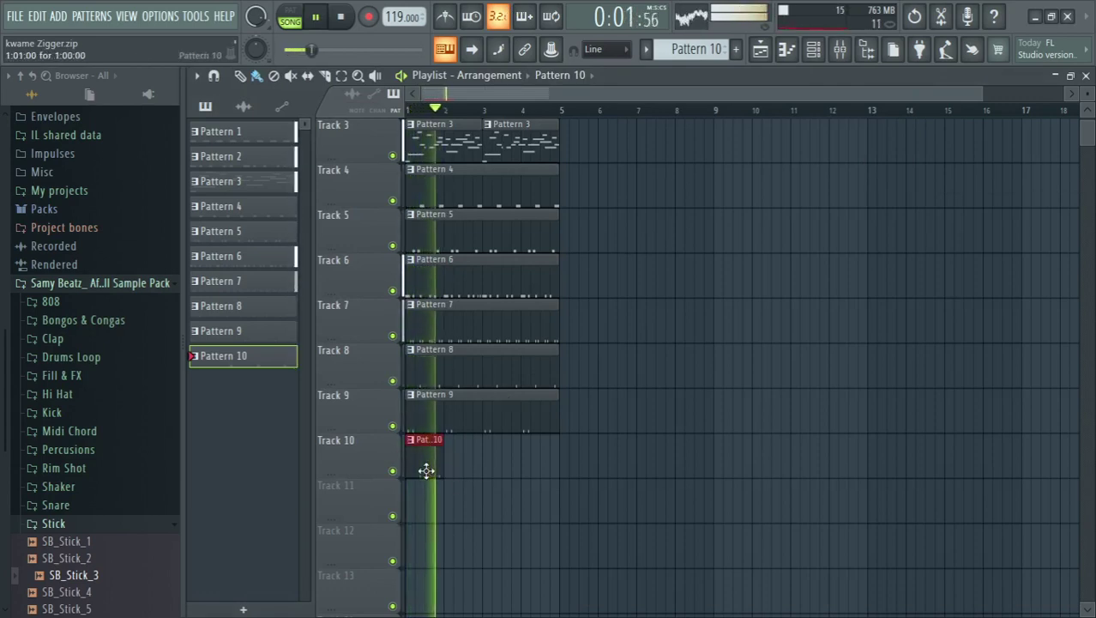
key("ctrl+b")
key("ctrl+b")
key("ctrl+b")
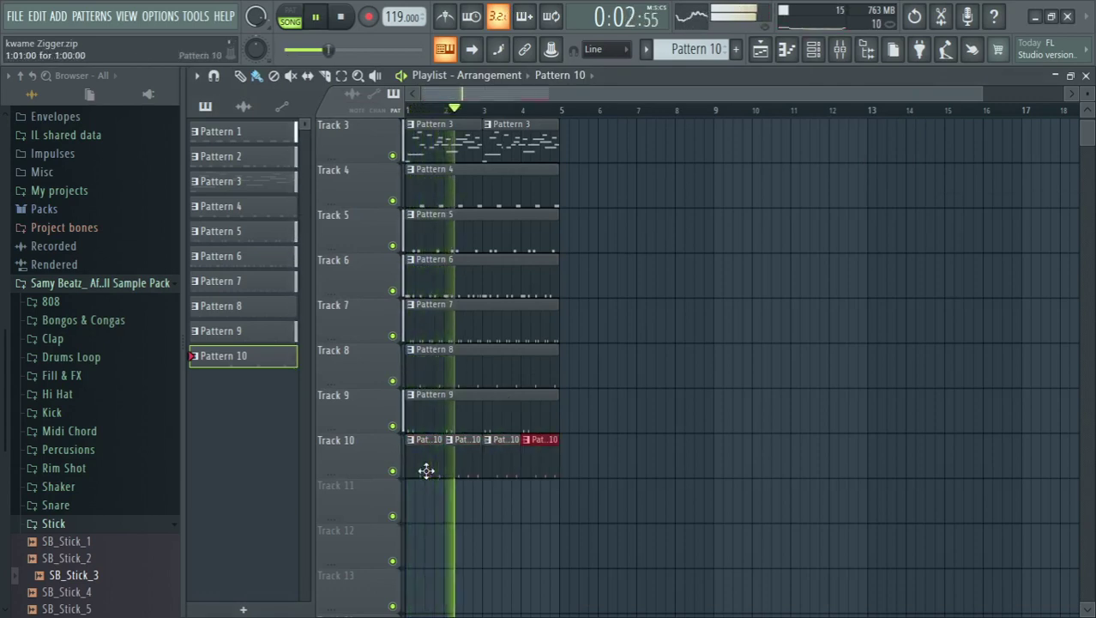
- Collapse the Stick sample folder and lower the channel volume of SB_Perc 2
left_click(130, 528)
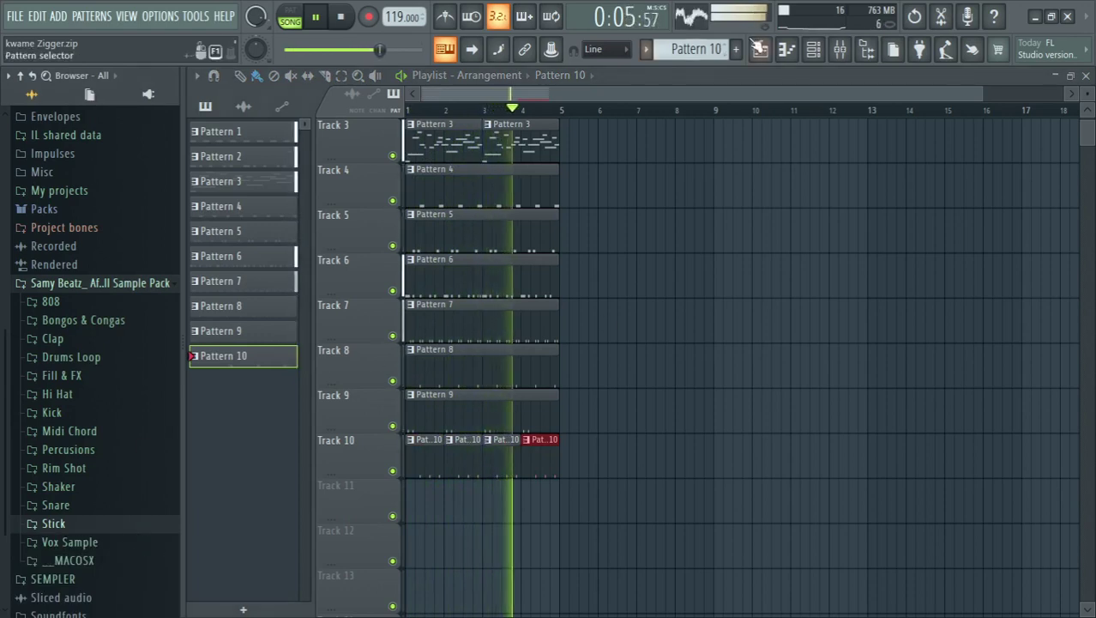
left_click(815, 49)
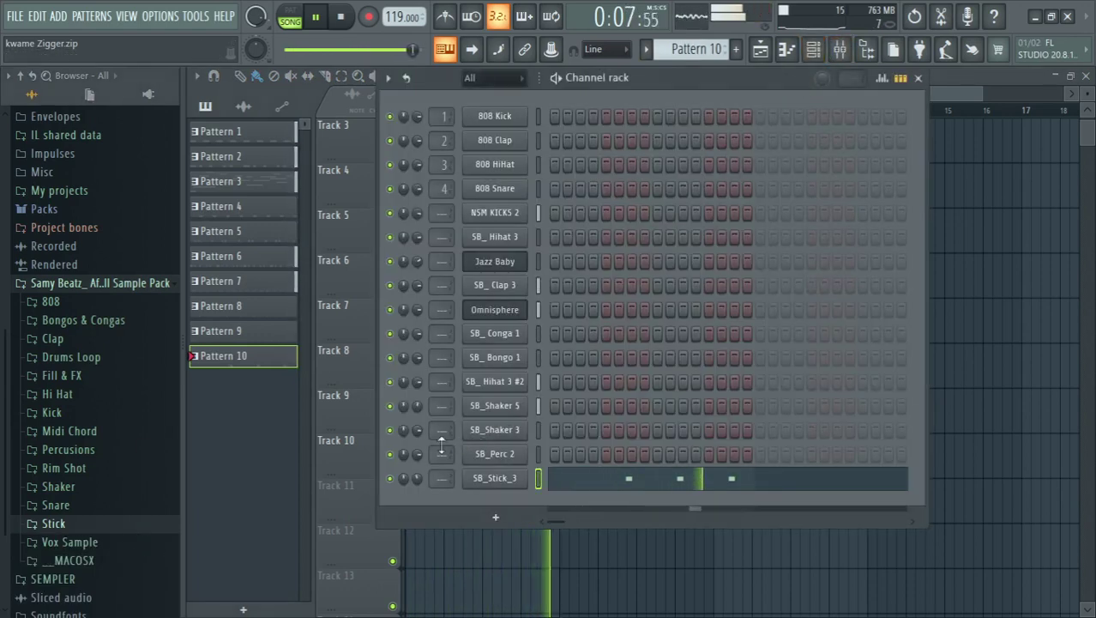
left_click_drag(420, 460, 421, 493)
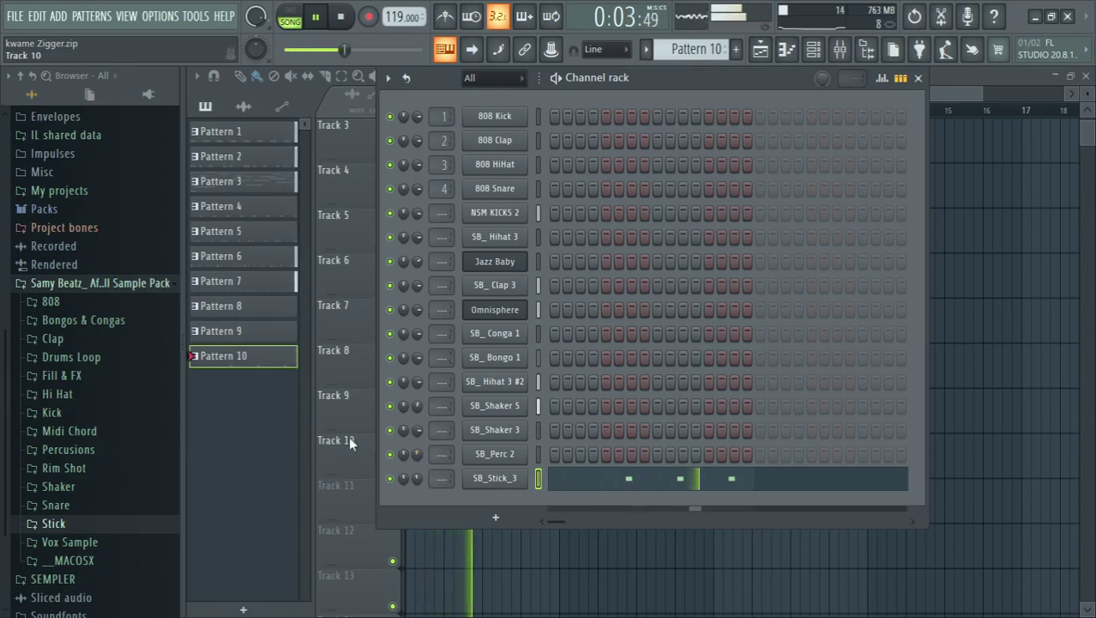
- Create Pattern 11 and place it on Track 11 at bar 1 of the playlist
key("F6")
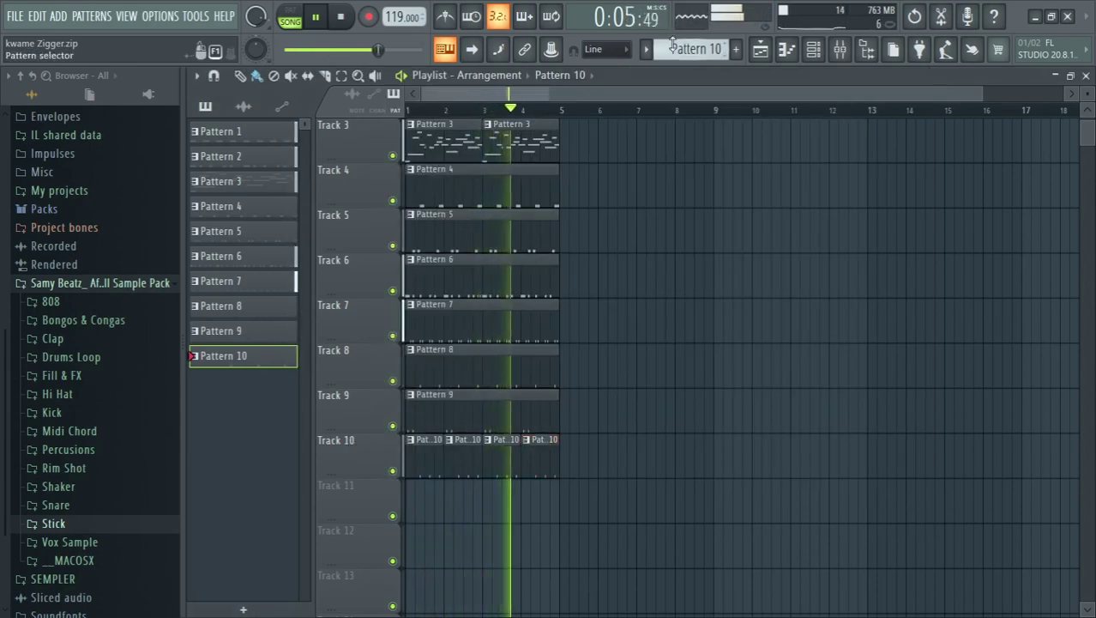
key("F4")
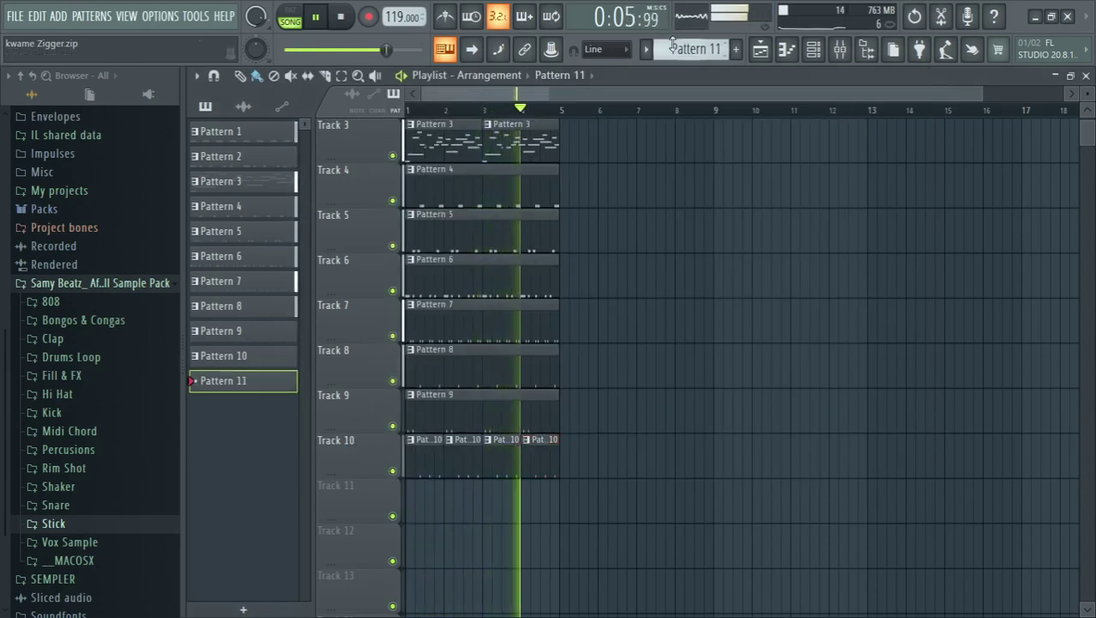
left_click(417, 520)
key("F6")
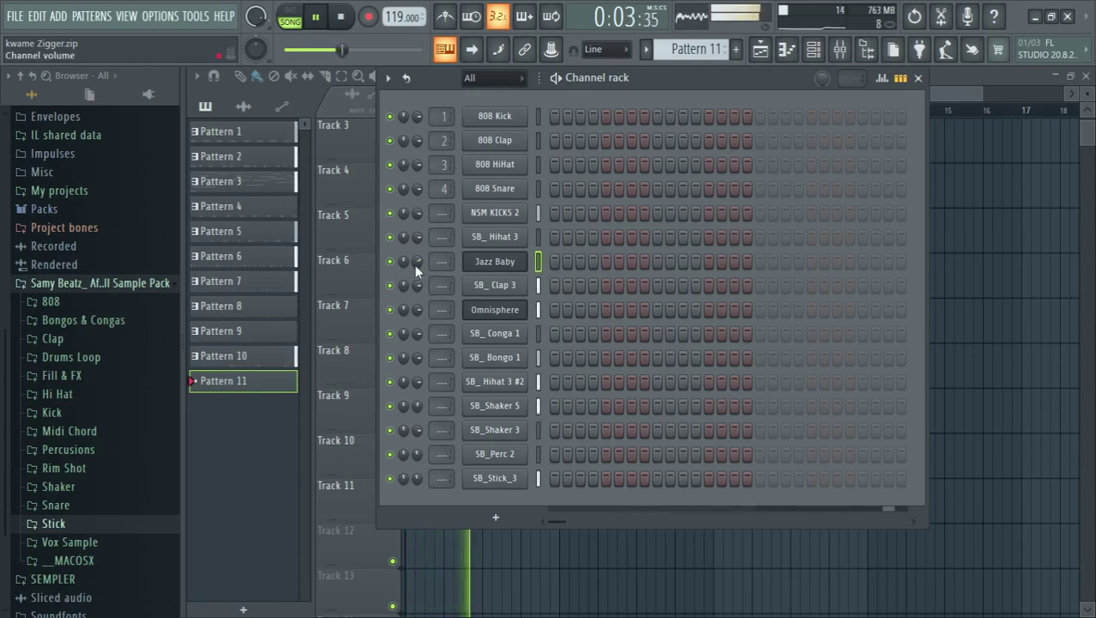
left_click(320, 302)
double_click(421, 488)
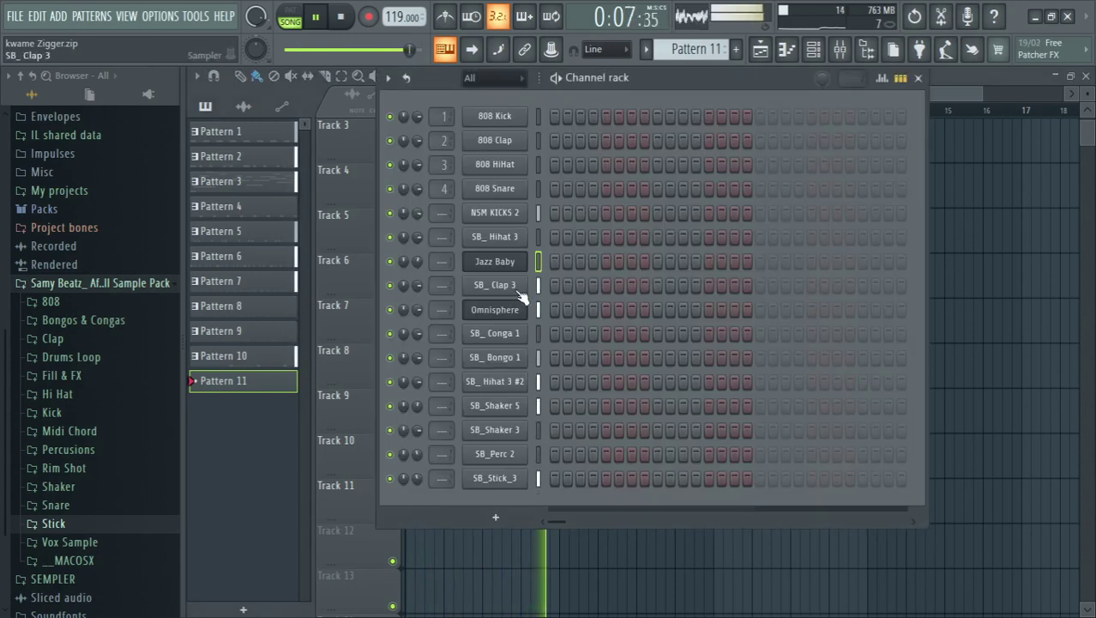
key("space")
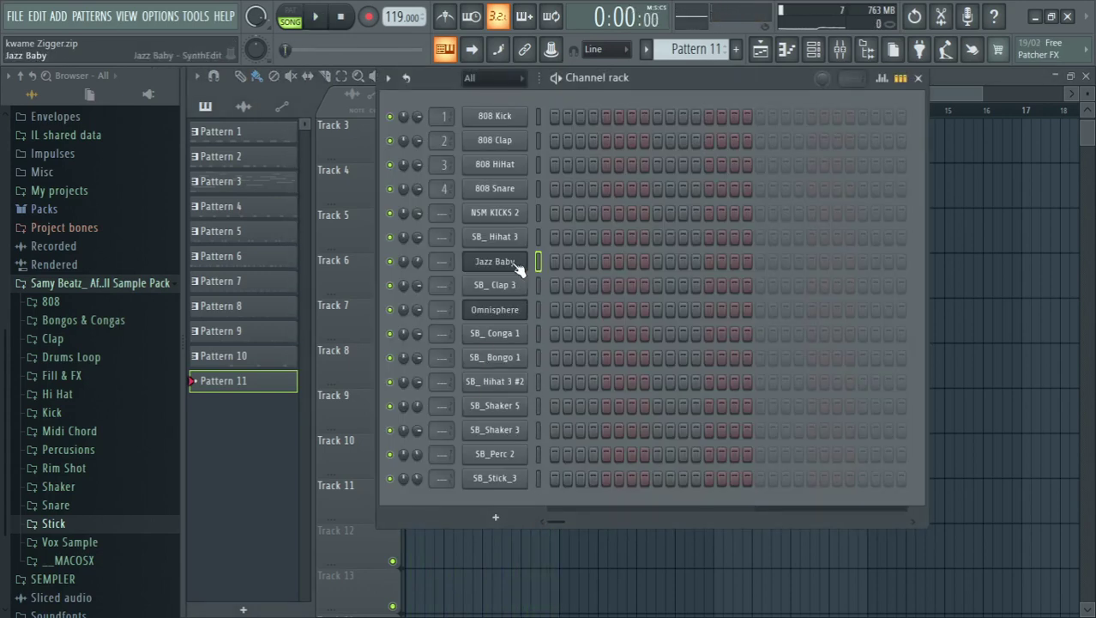
right_click(523, 260)
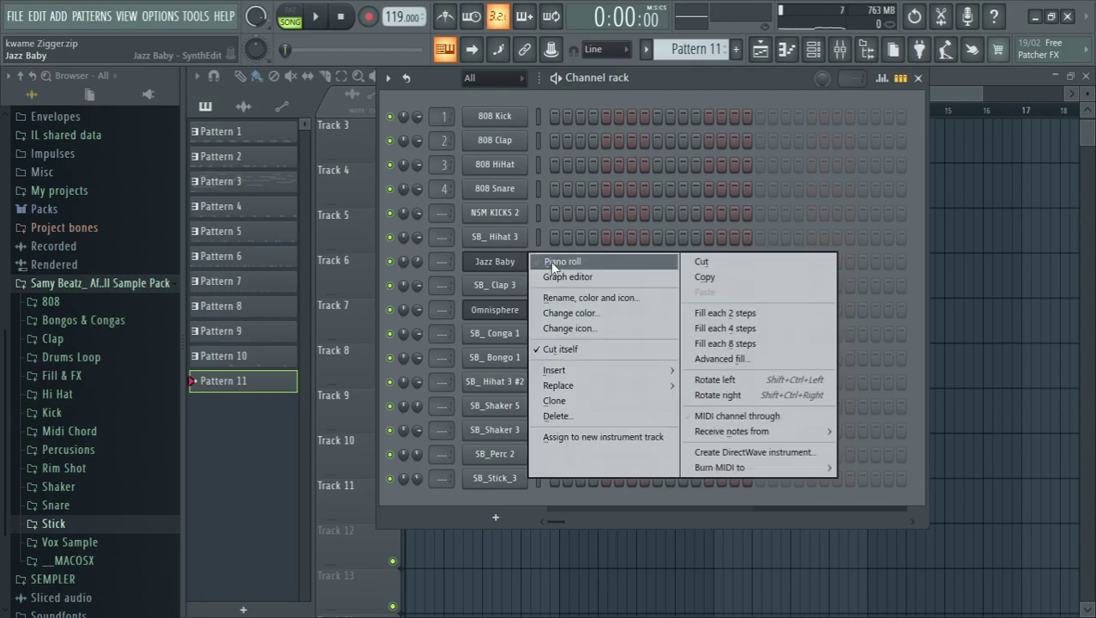
left_click(959, 103)
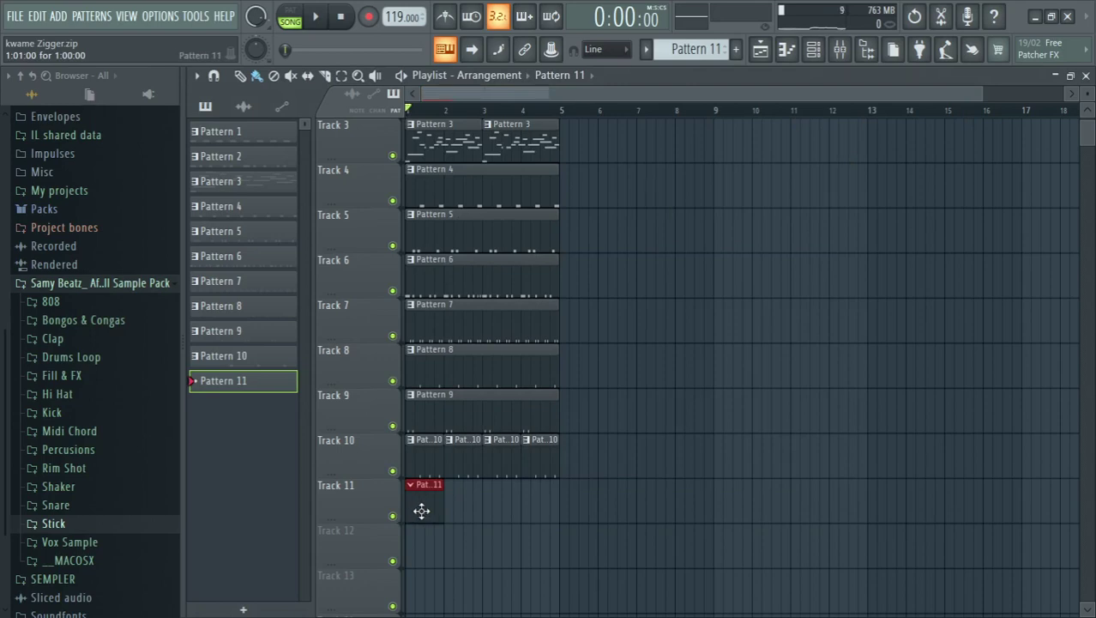
- Add the Nexus instrument from the plugin database as a new channel below SB_Stick_3
scroll(483, 566, "down", 1)
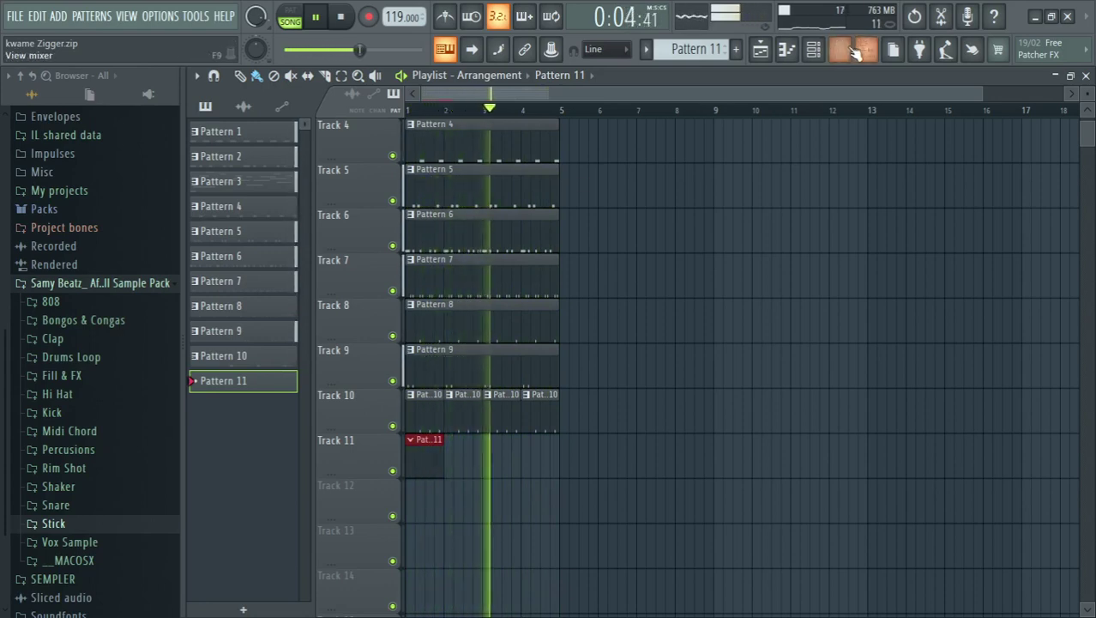
left_click(813, 49)
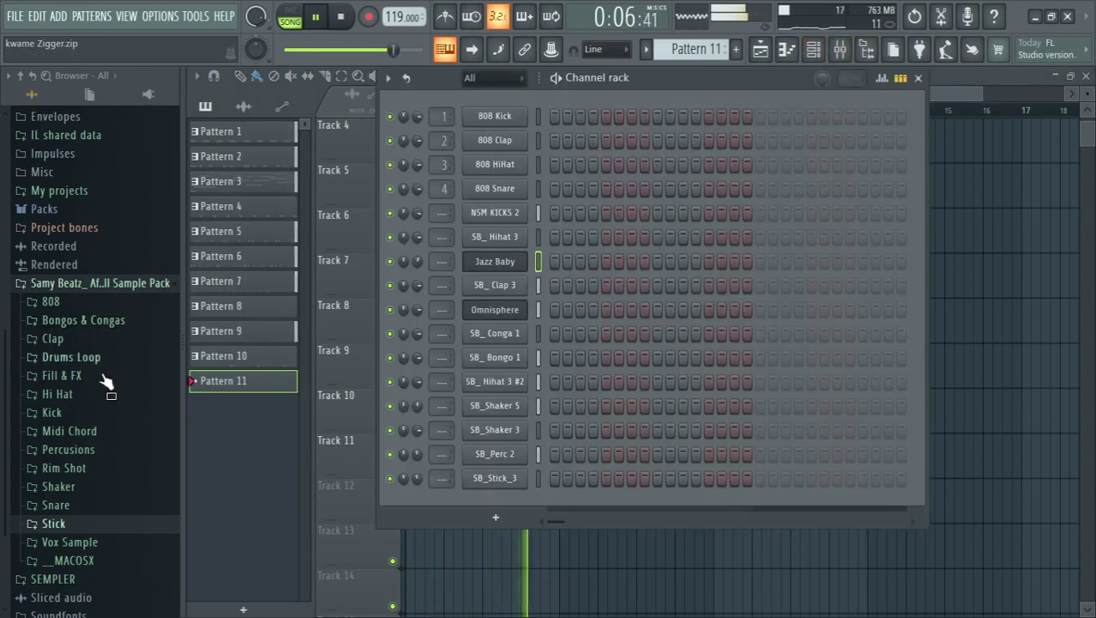
scroll(73, 231, "up", 4)
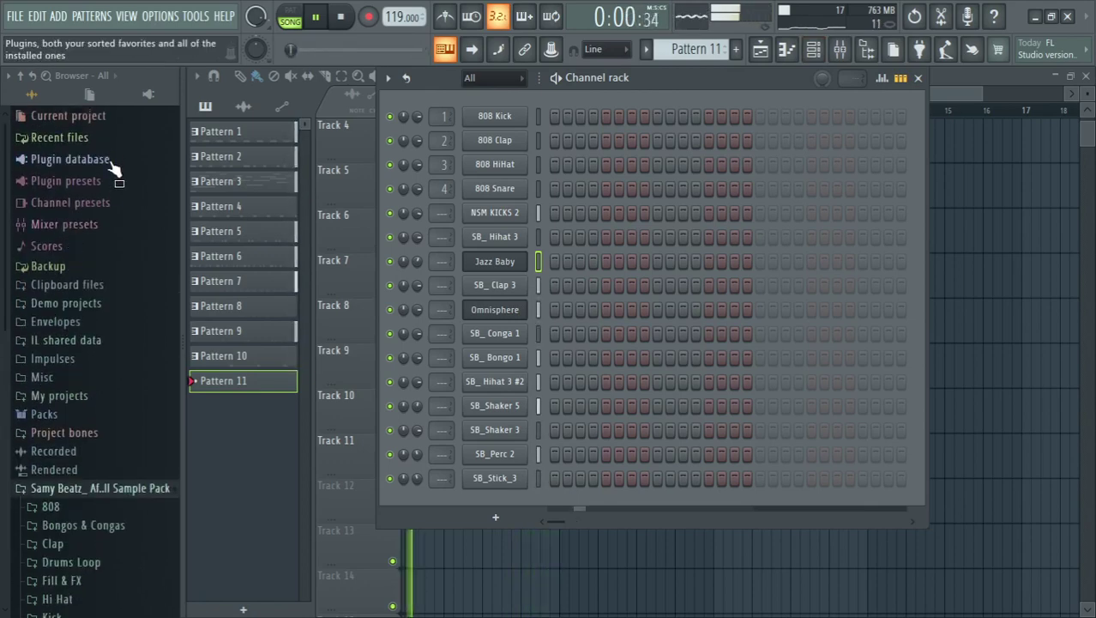
left_click(109, 162)
left_click(96, 327)
scroll(96, 333, "down", 15)
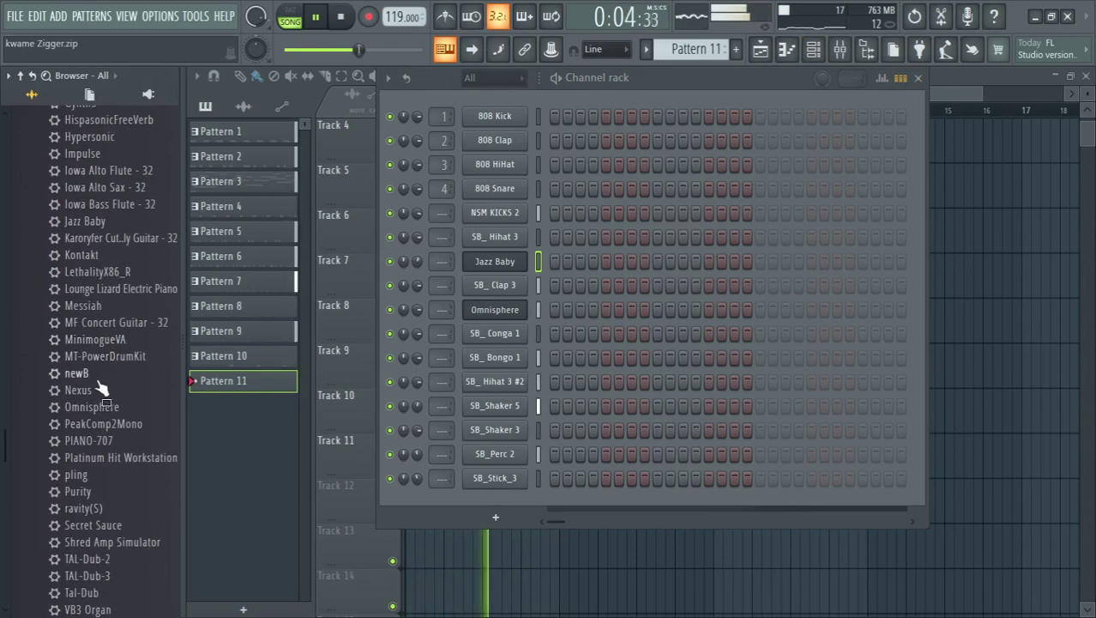
left_click_drag(134, 423, 460, 503)
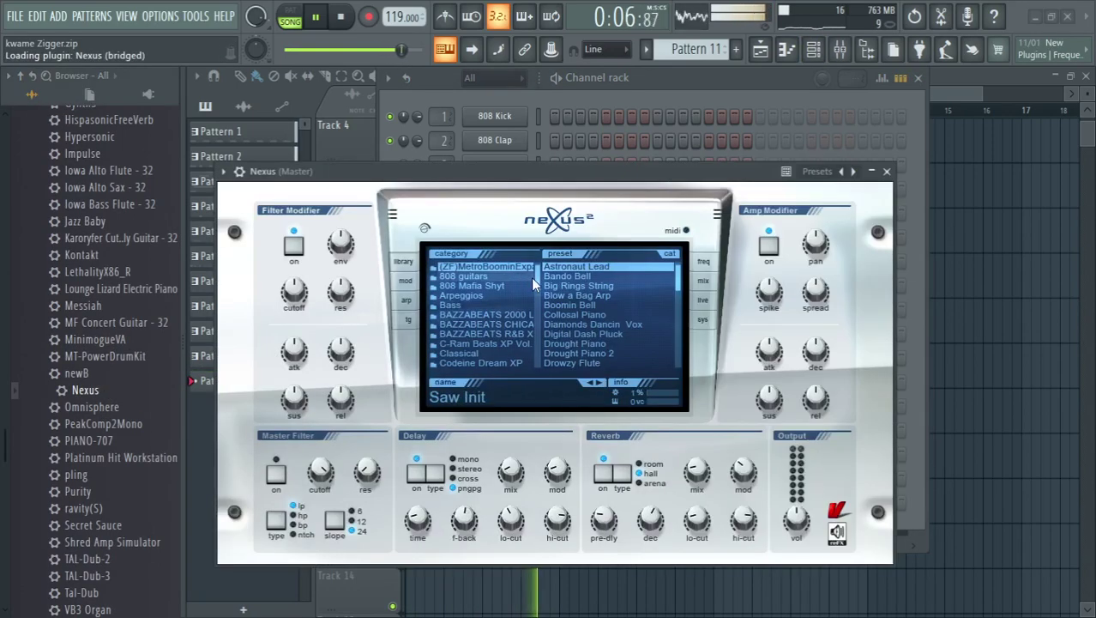
- Load the PL Mute Guitars 1 preset from the Plucked category in Nexus and return to the playlist
left_click_drag(538, 282, 538, 314)
left_click(519, 323)
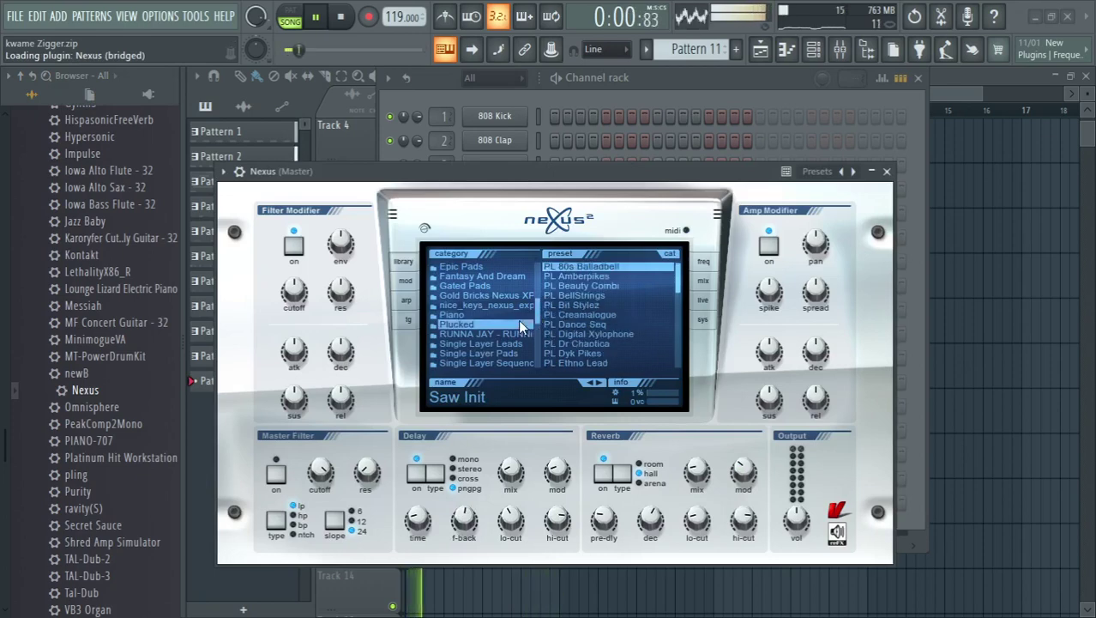
left_click_drag(682, 291, 680, 327)
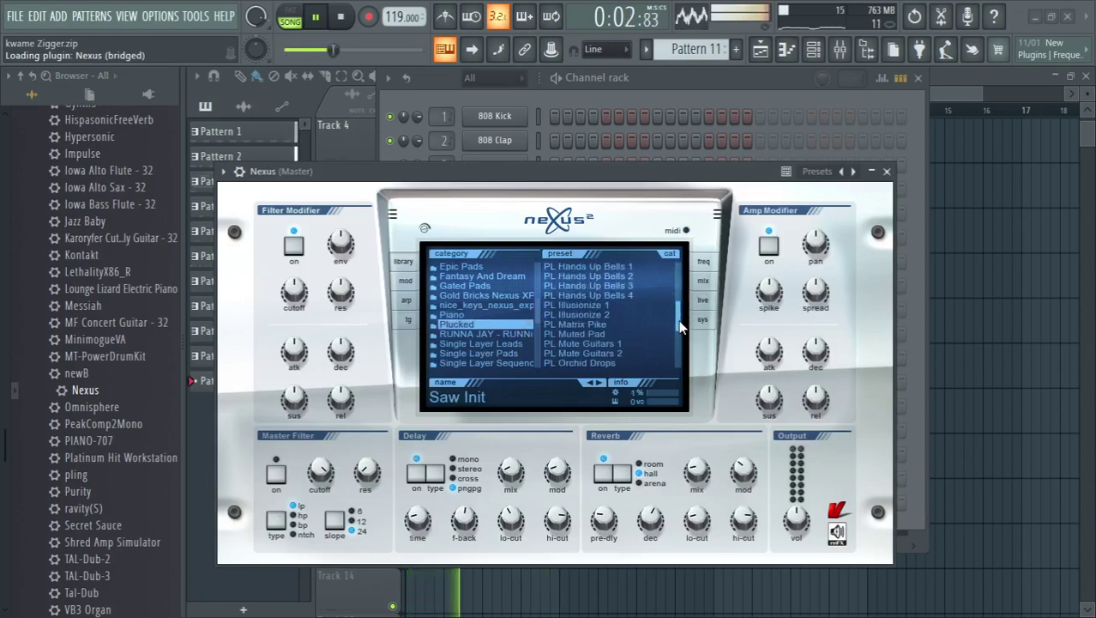
left_click(640, 344)
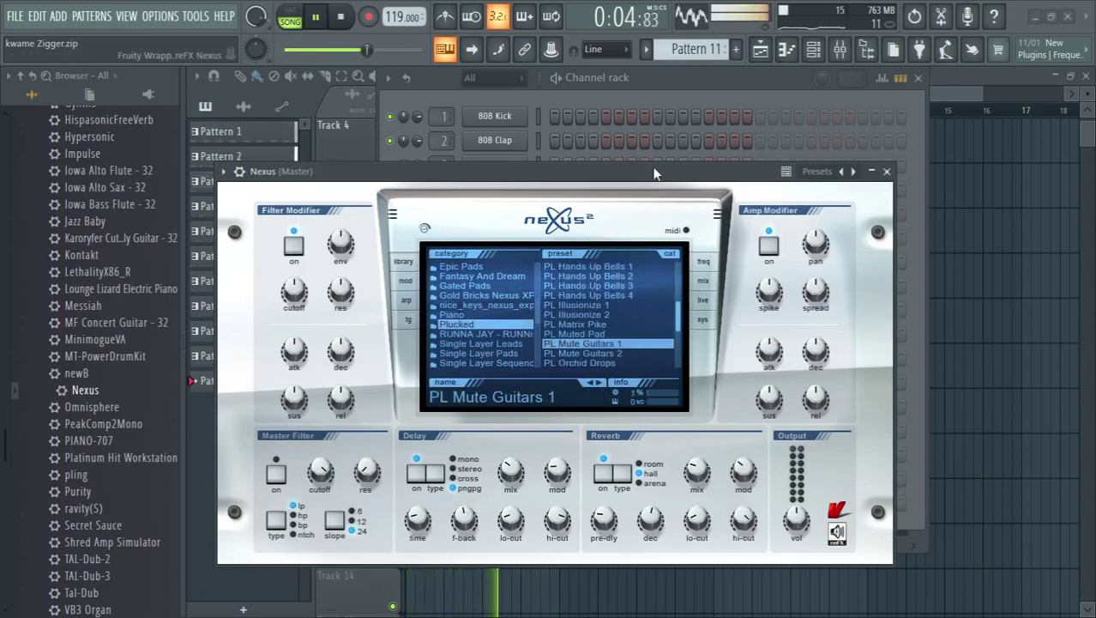
left_click(888, 172)
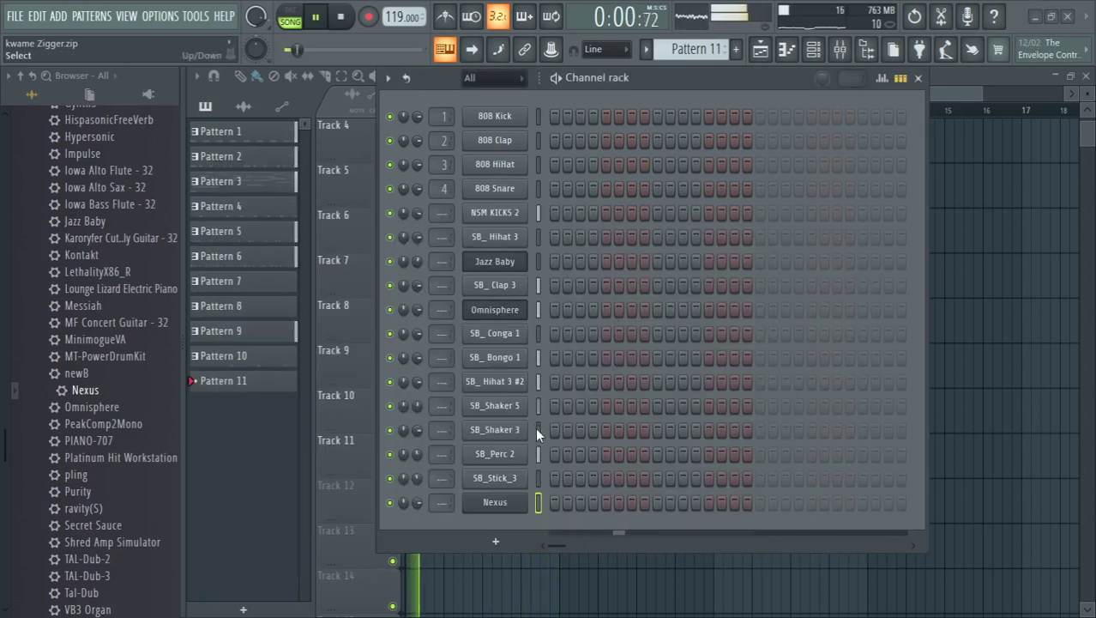
left_click(918, 78)
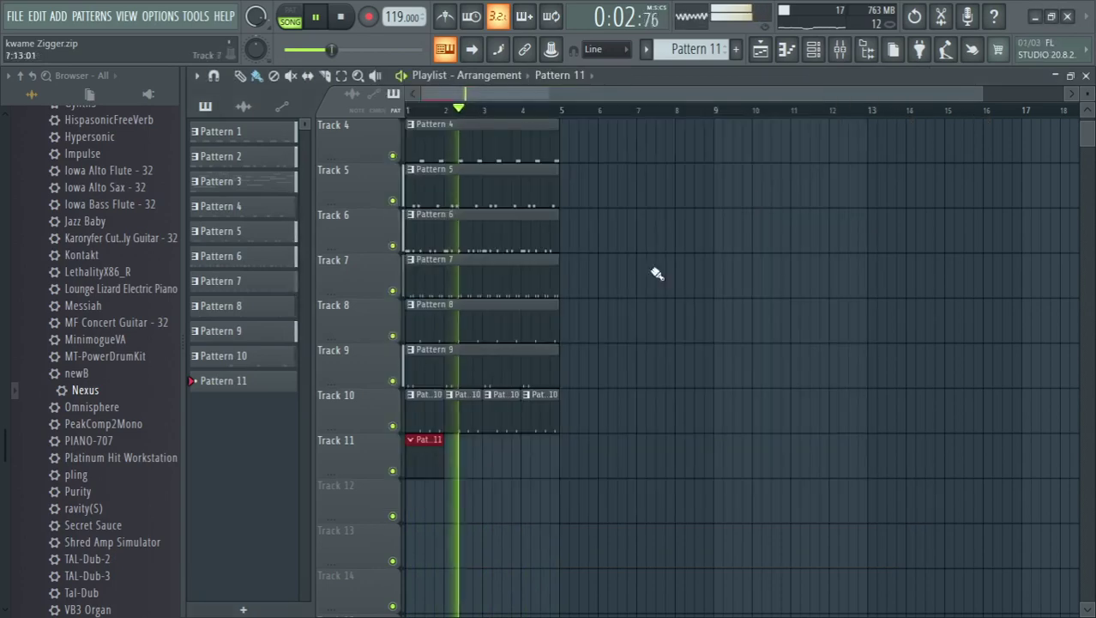
- Switch playback to pattern mode and open the Nexus channel's piano roll for Pattern 11, maximized
key("l")
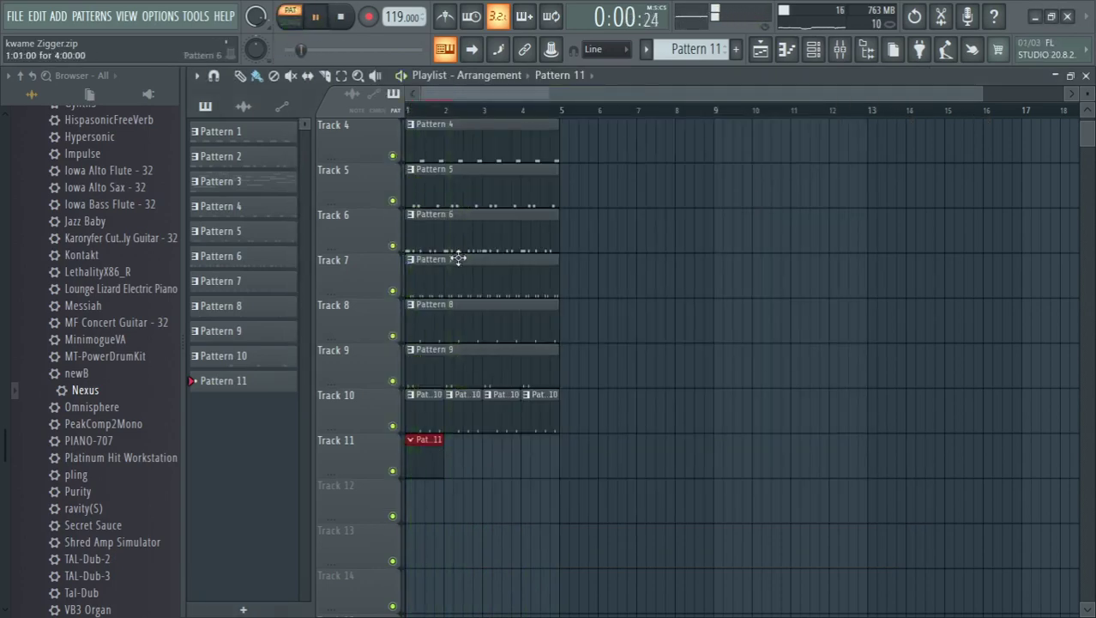
key("F6")
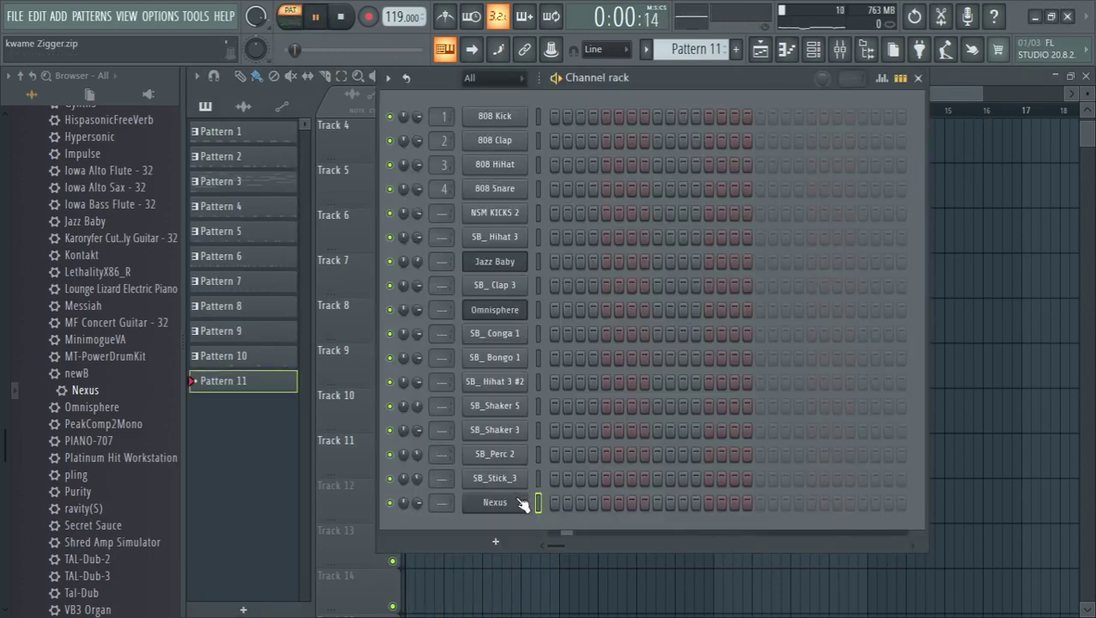
right_click(521, 504)
key("space")
left_click(561, 381)
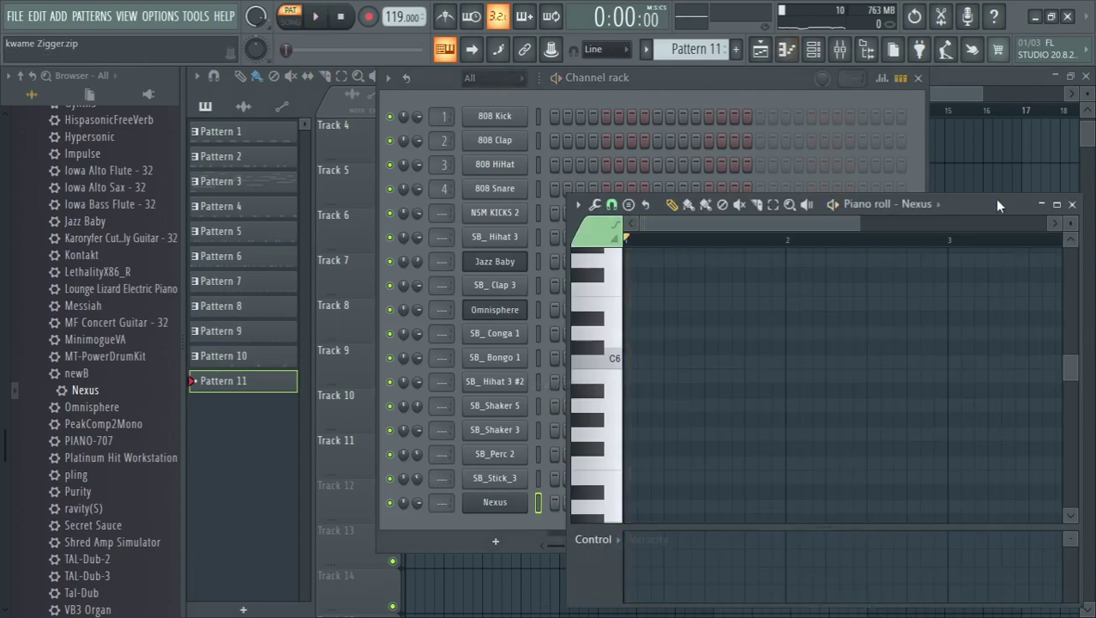
double_click(998, 206)
key("space")
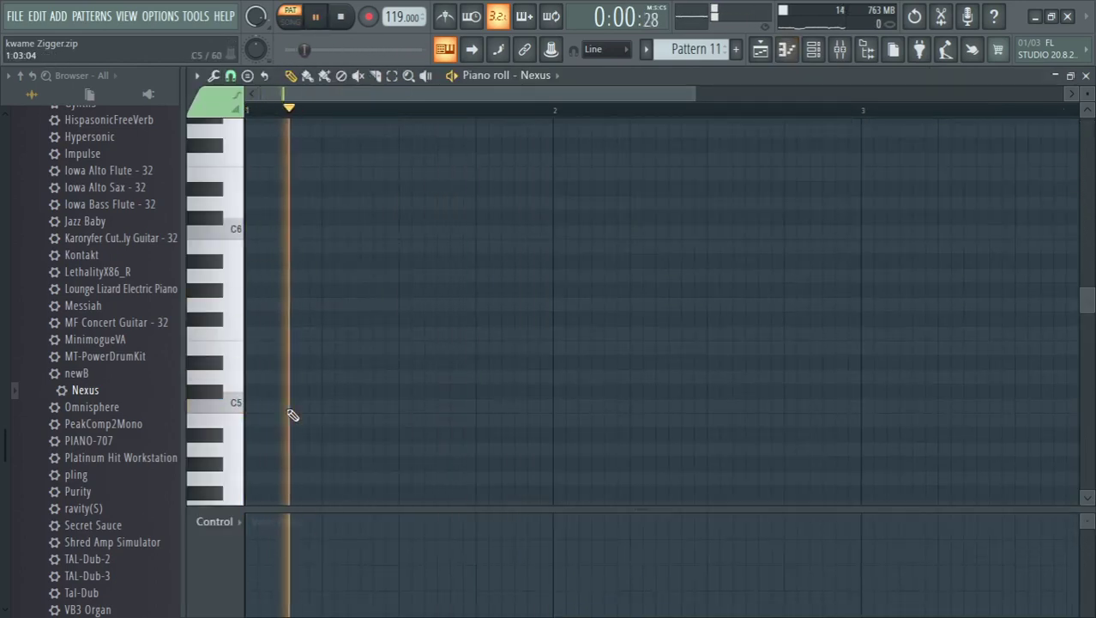
key("space")
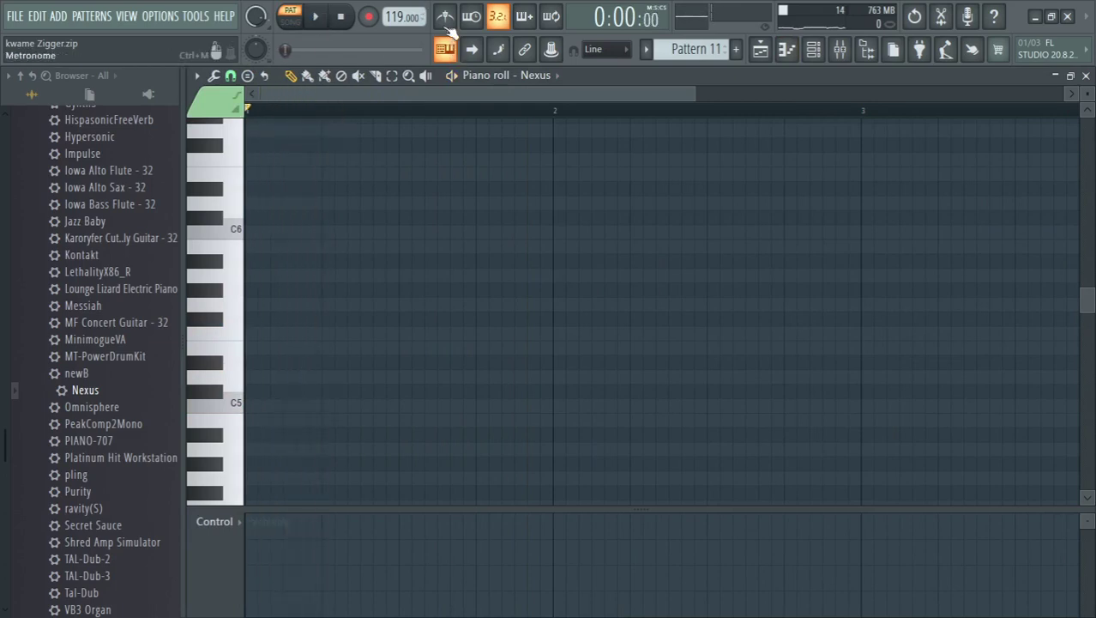
- Turn on the metronome and place a short C5 note midway through beat 1 of bar 1
left_click(445, 18)
key("space")
left_click(282, 408)
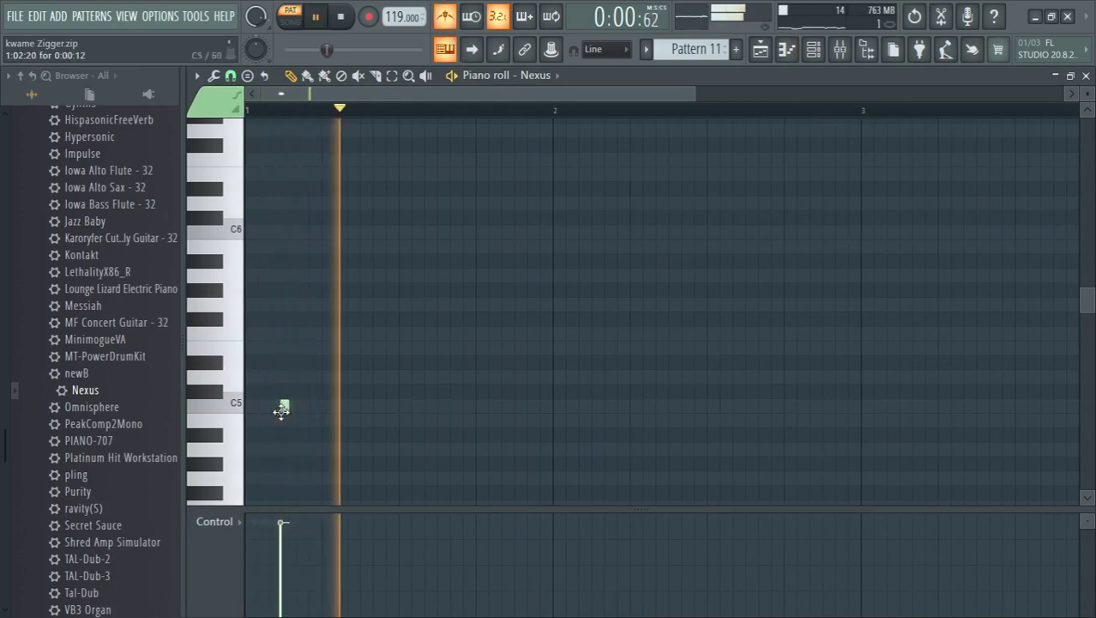
key("space")
left_click_drag(282, 411, 287, 411)
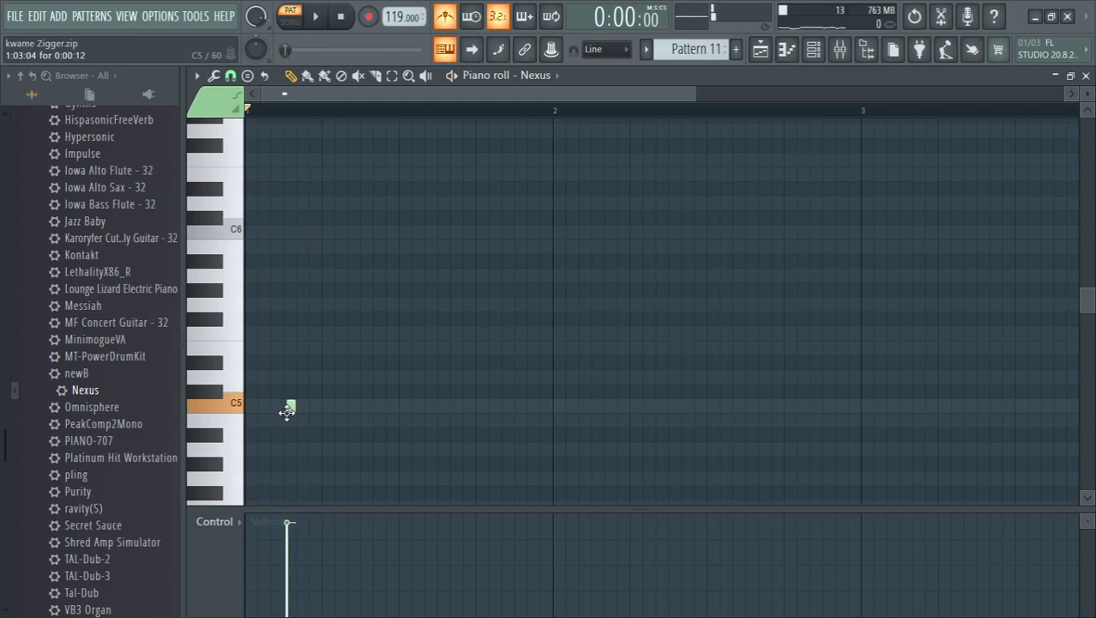
key("space")
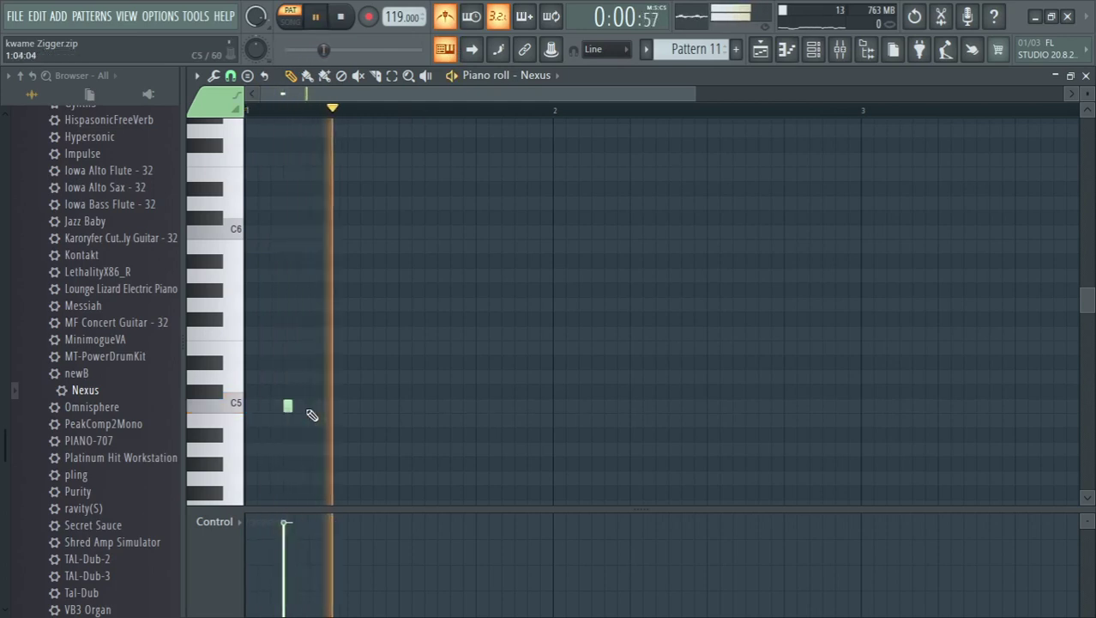
- Add a second short C5 note near the end of beat 1 and nudge its timing against the metronome
key("space")
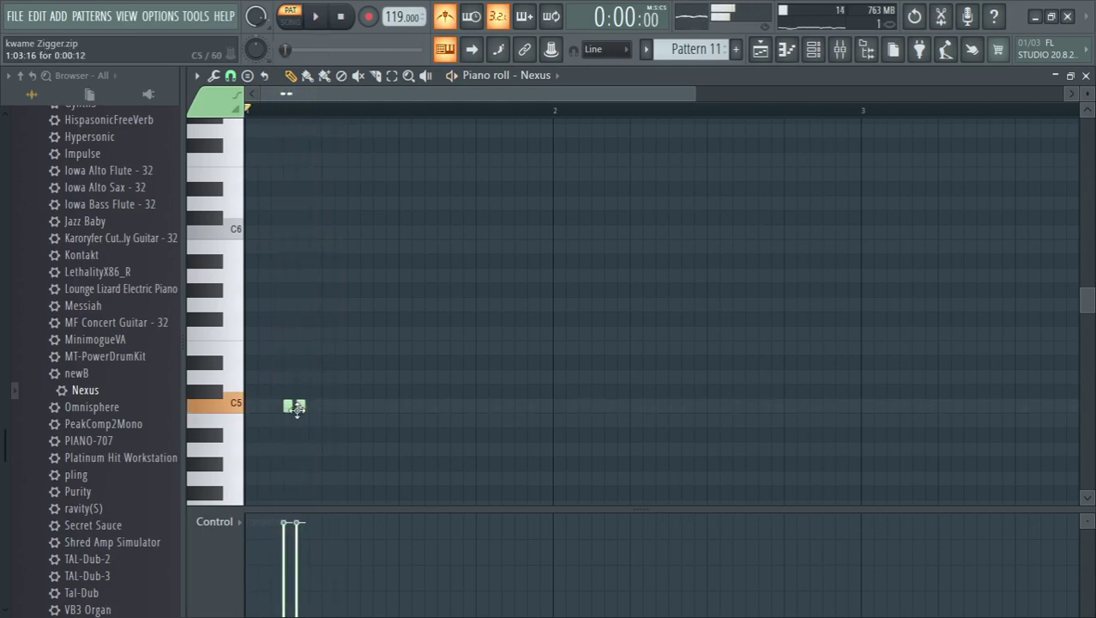
key("space")
key("space")
key("space")
key("space")
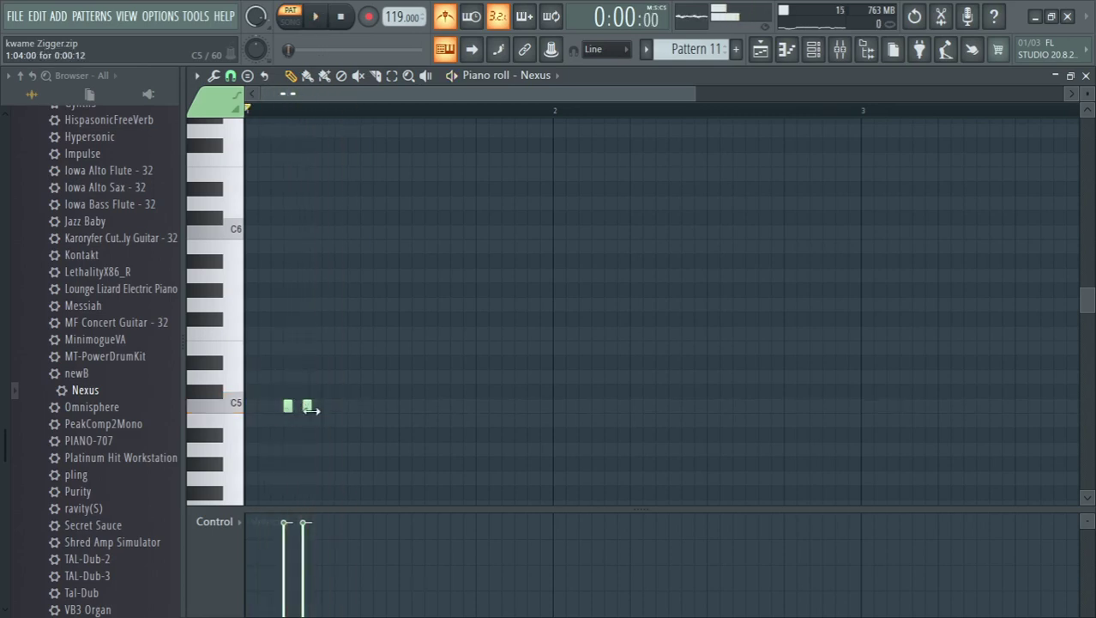
key("space")
left_click_drag(307, 409, 311, 409)
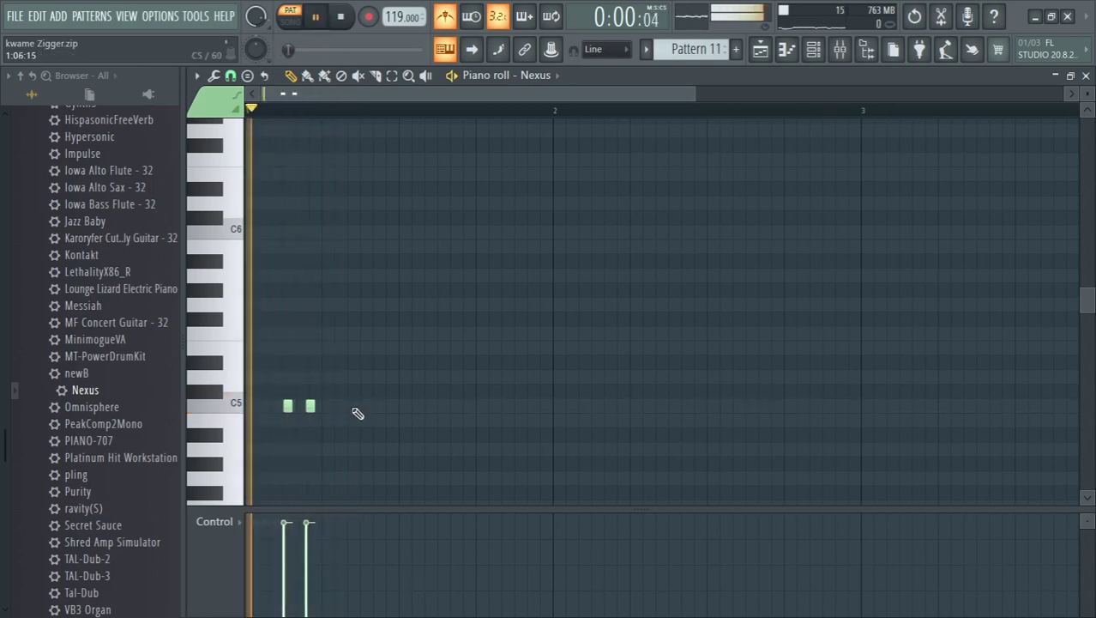
- Place a pair of short E5 notes in the second half of beat 2 of bar 1, repeating the C5 rhythm
key("space")
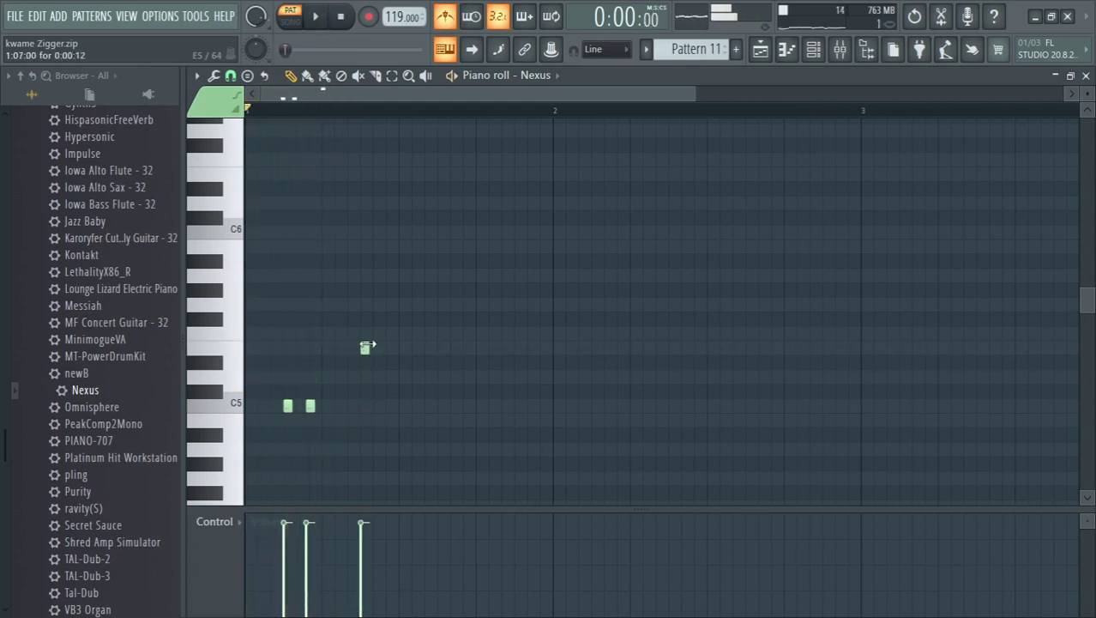
key("space")
key("space")
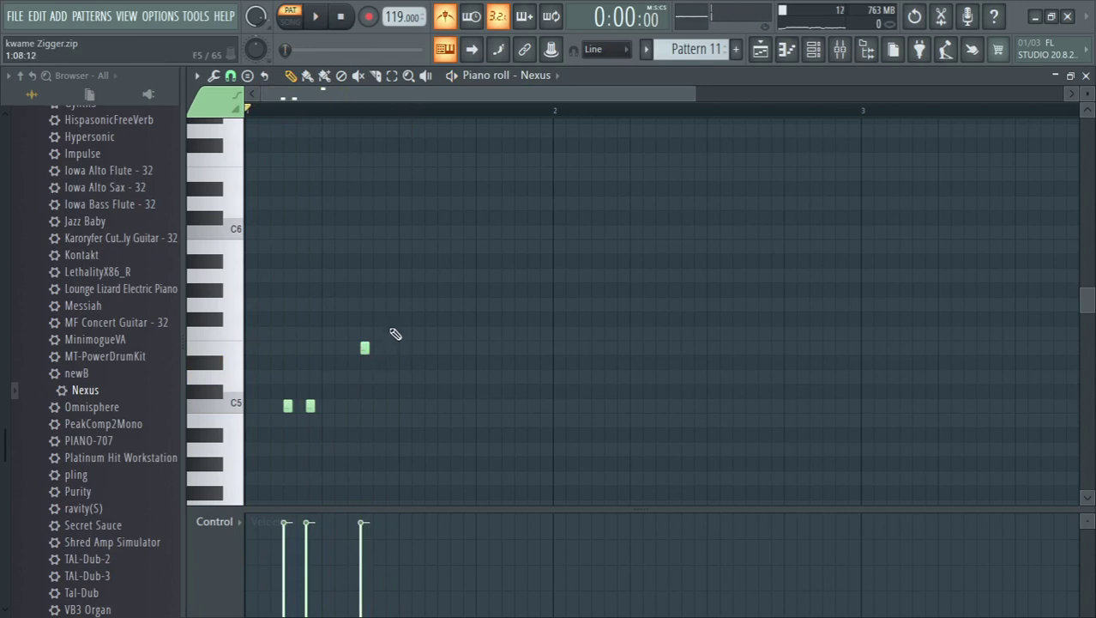
key("space")
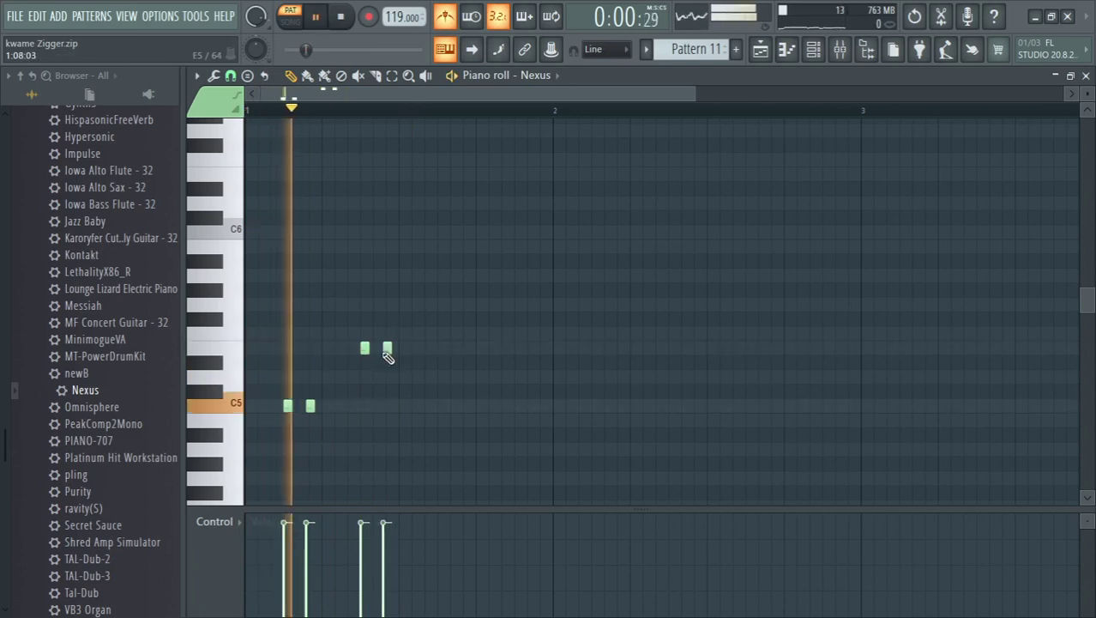
key("space")
left_click(386, 346)
key("space")
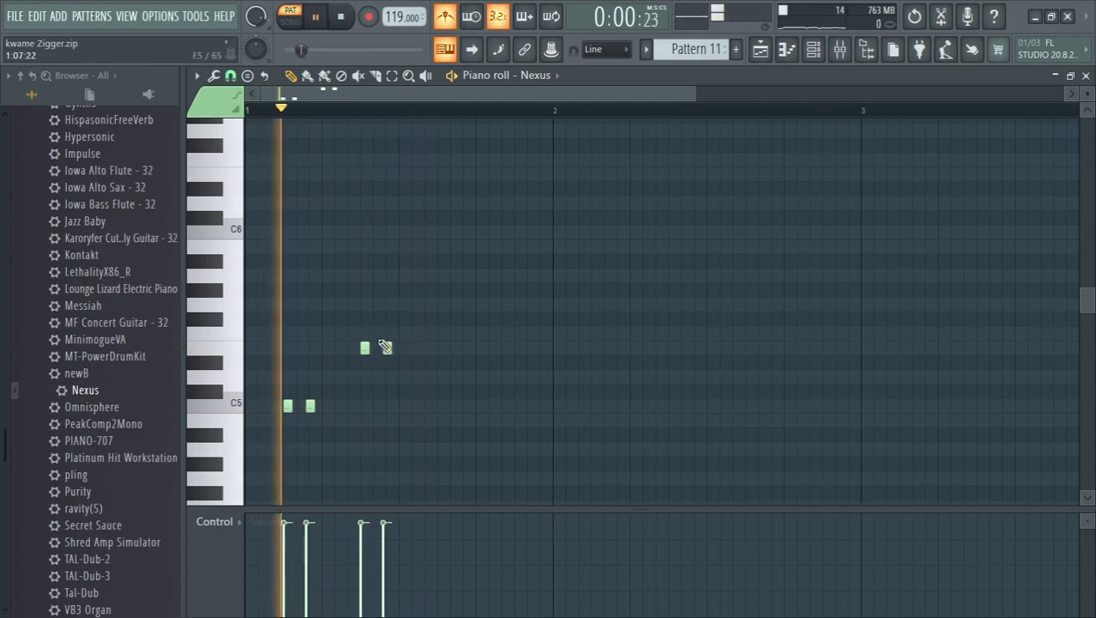
key("space")
- Place a pair of short F5 notes in the second half of beat 3 of bar 1 with the same spacing
key("space")
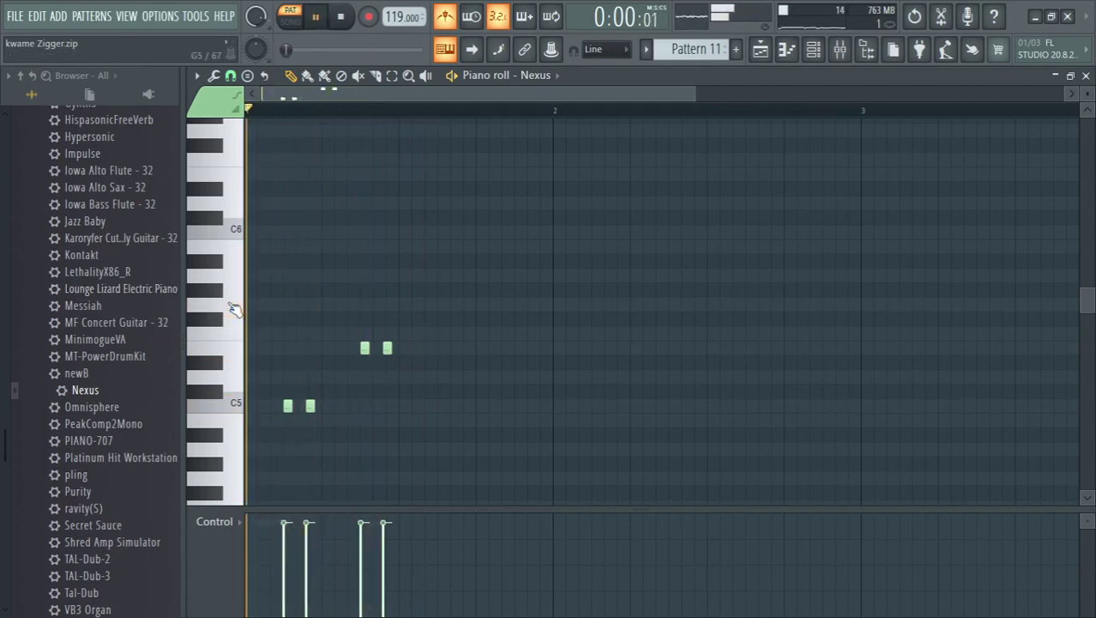
key("space")
key("space")
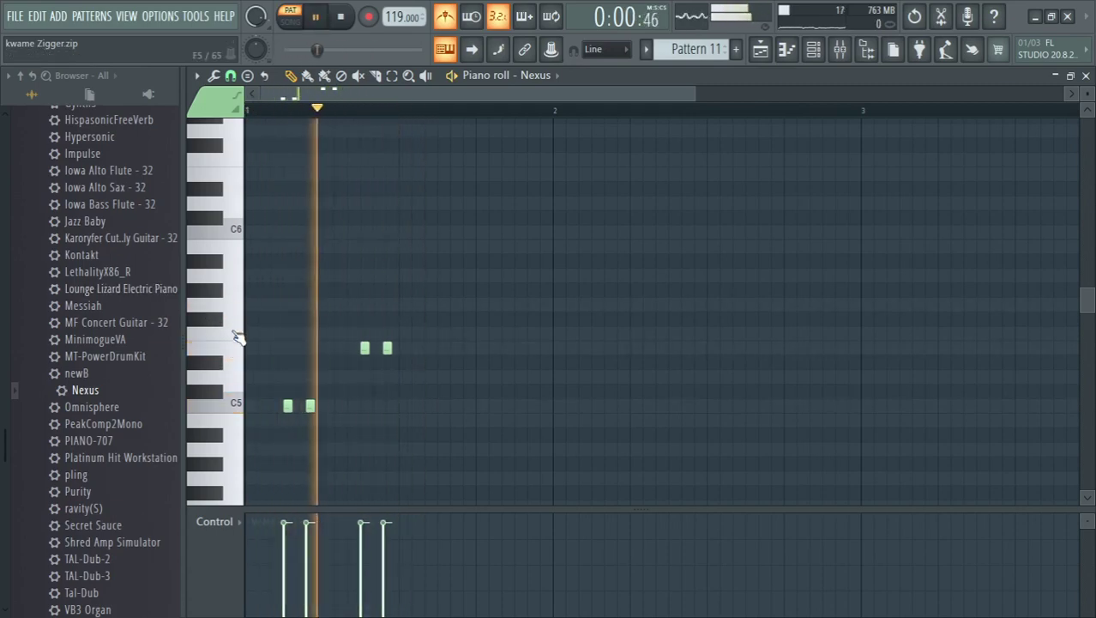
key("space")
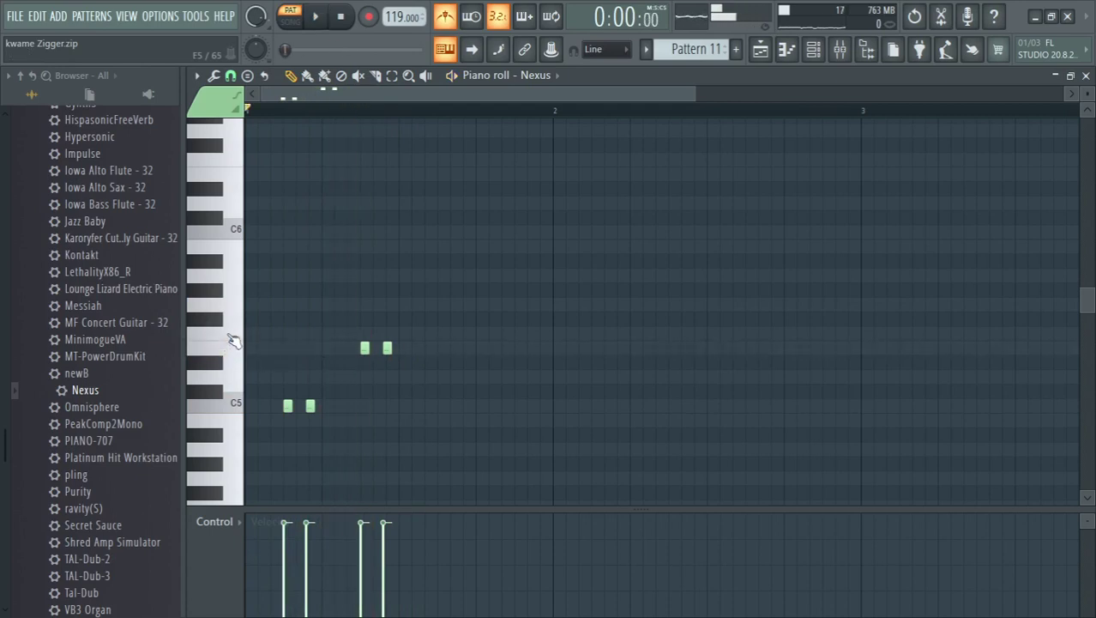
key("space")
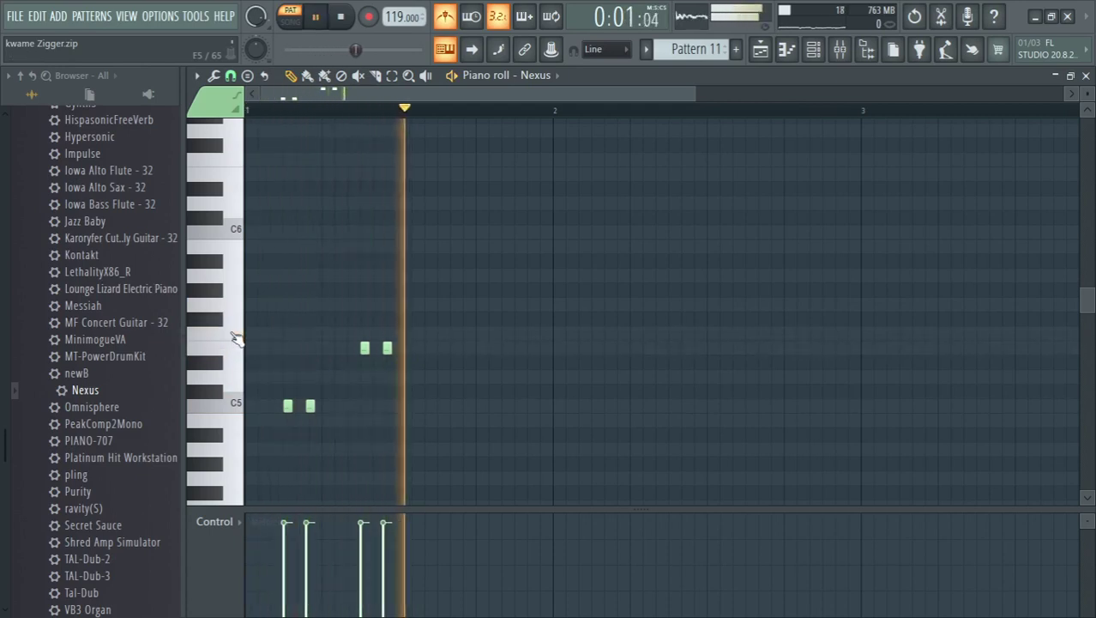
key("space")
key("space")
left_click(441, 334)
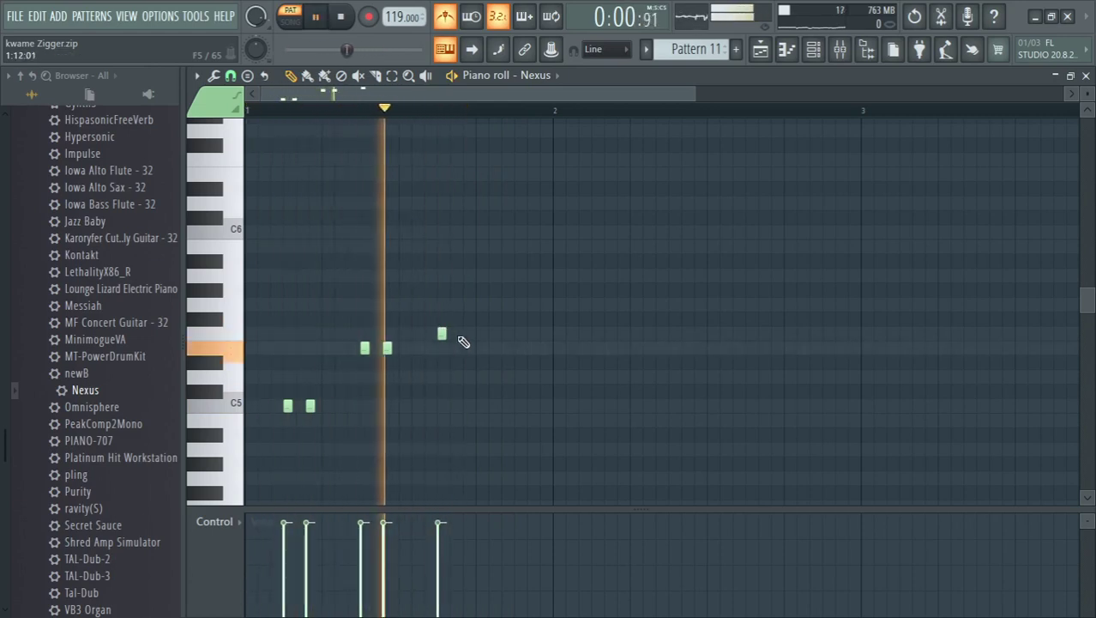
left_click(461, 334)
key("space")
key("space")
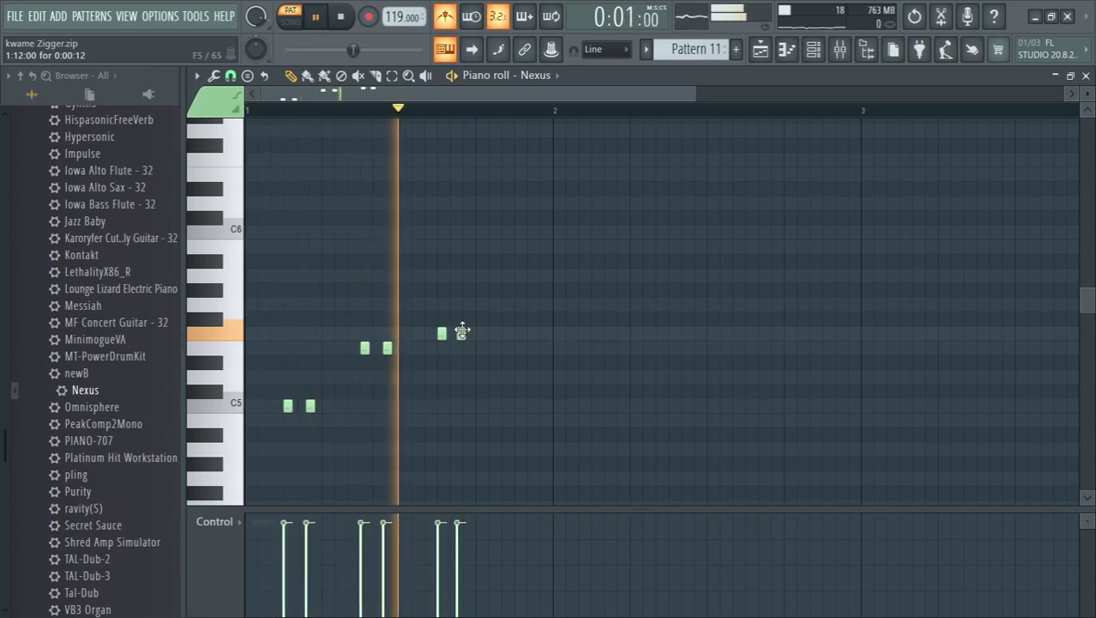
mouse_move(460, 339)
left_mouse_down()
mouse_move(485, 335)
mouse_move(443, 345)
mouse_move(470, 338)
mouse_move(468, 318)
mouse_move(462, 338)
left_mouse_up()
key("space")
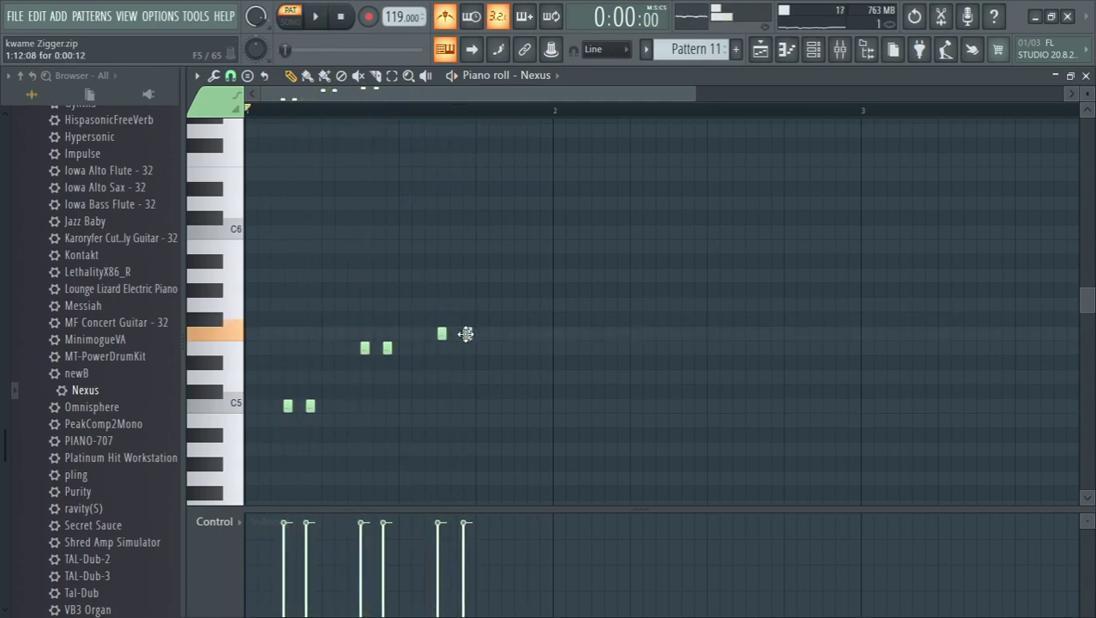
key("space")
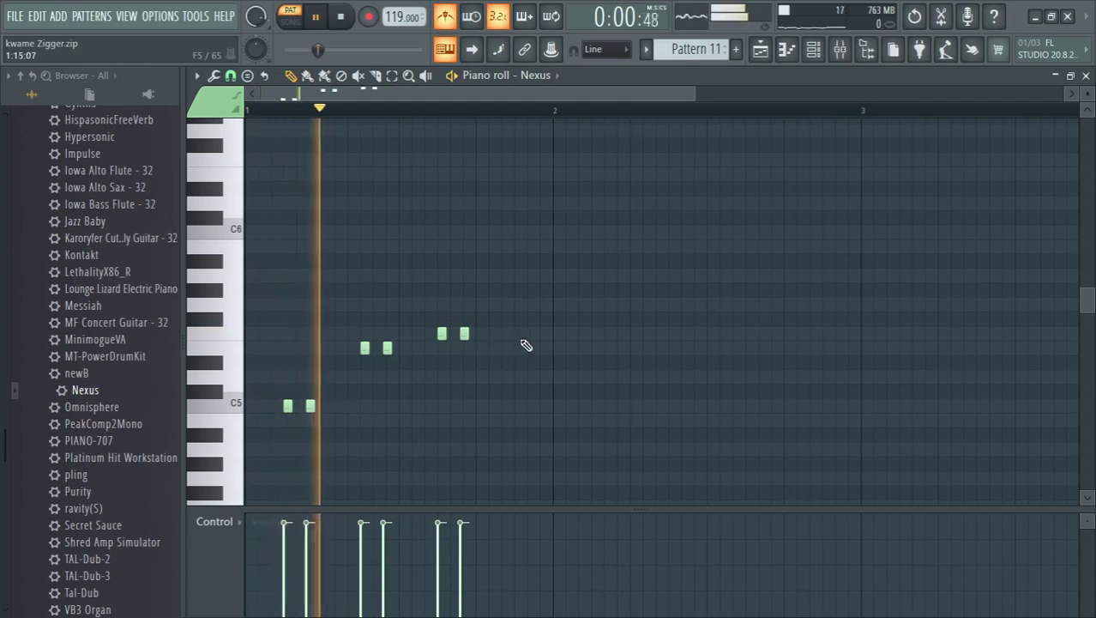
- Place a pair of short A5 notes in the second half of beat 4 of bar 1 and play the phrase
key("space")
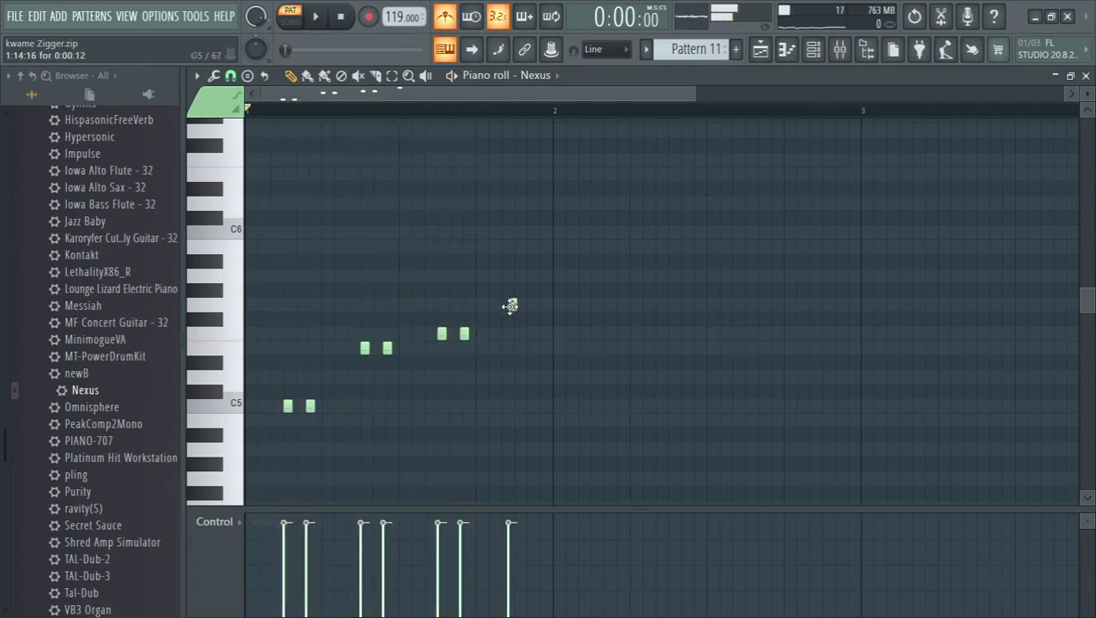
mouse_move(509, 288)
left_mouse_down()
mouse_move(522, 274)
mouse_move(515, 295)
left_mouse_up()
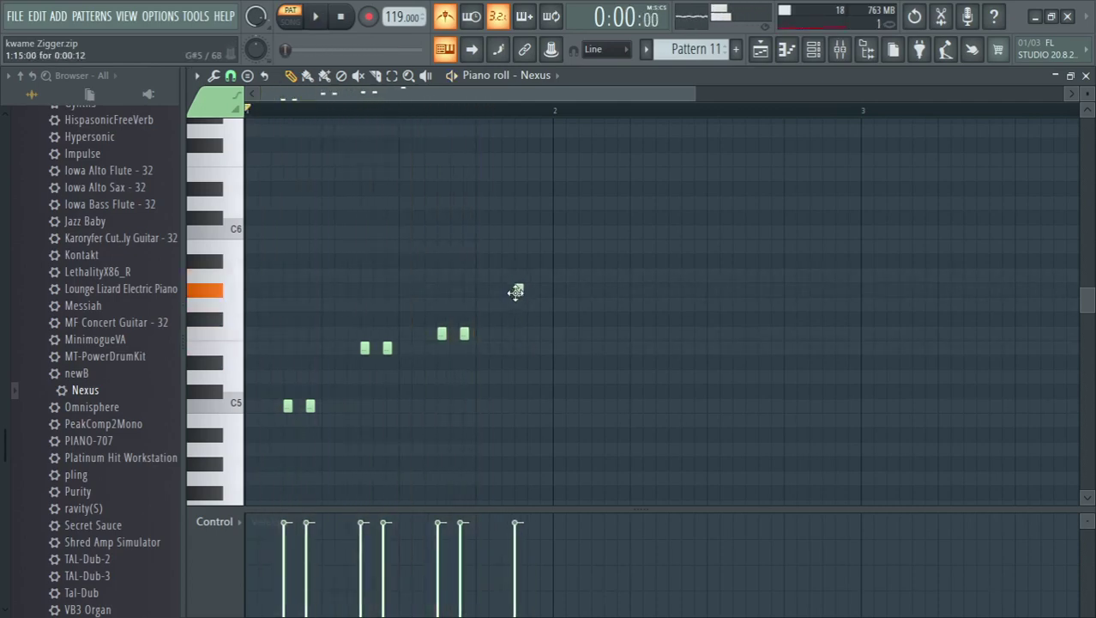
left_click(539, 277)
key("space")
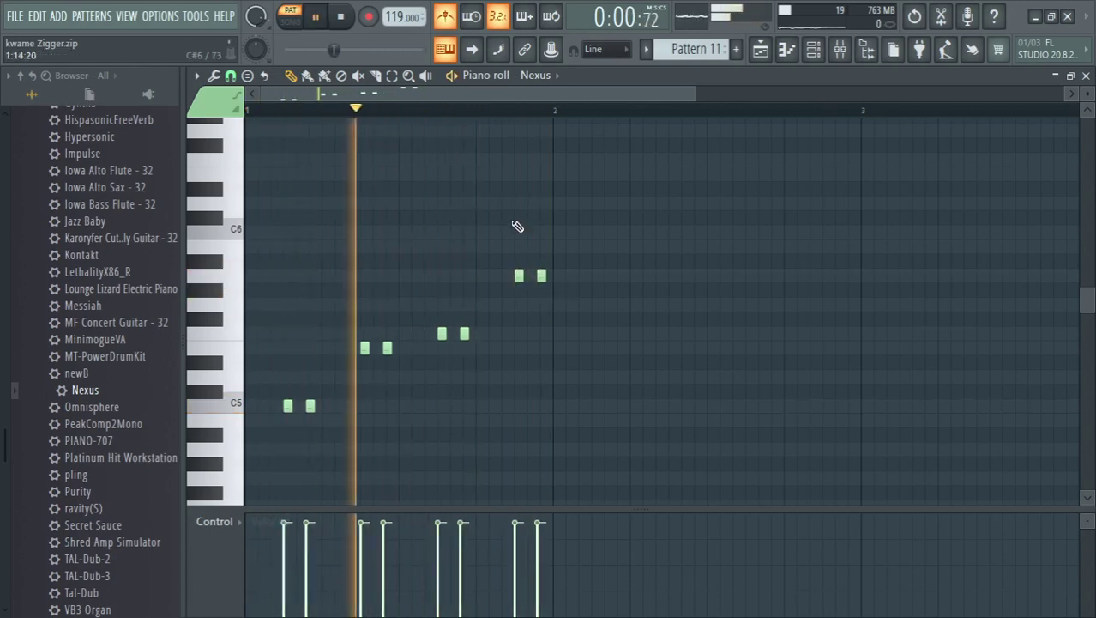
key("space")
- Place a pair of short G5 notes in the second half of beat 1 of bar 2
left_click(603, 290)
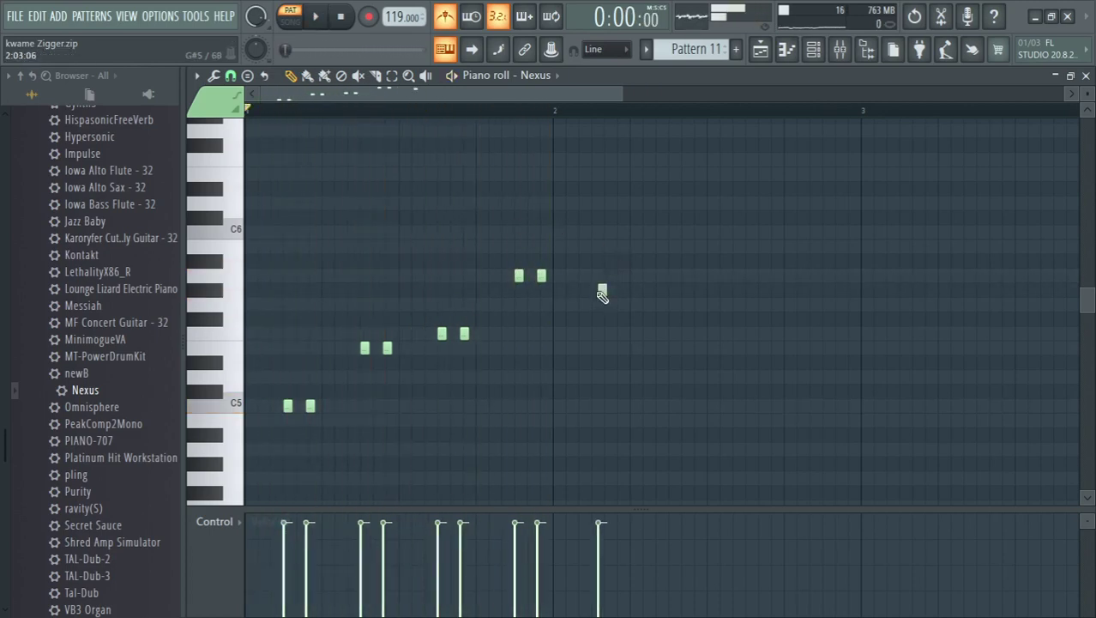
left_click_drag(606, 297, 592, 310)
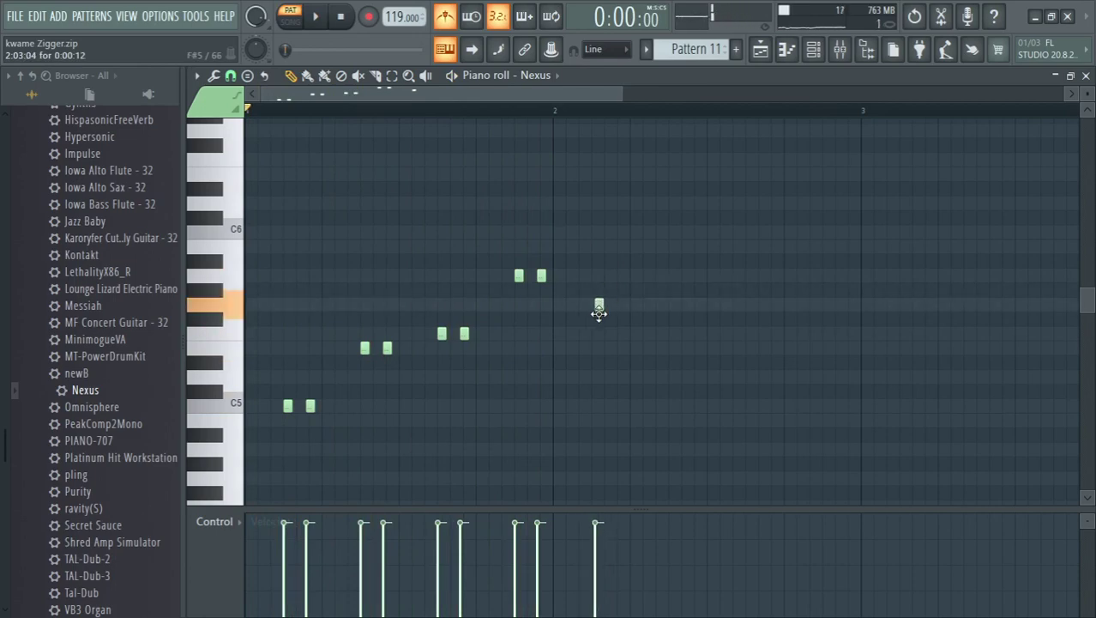
key("space")
left_click(617, 304)
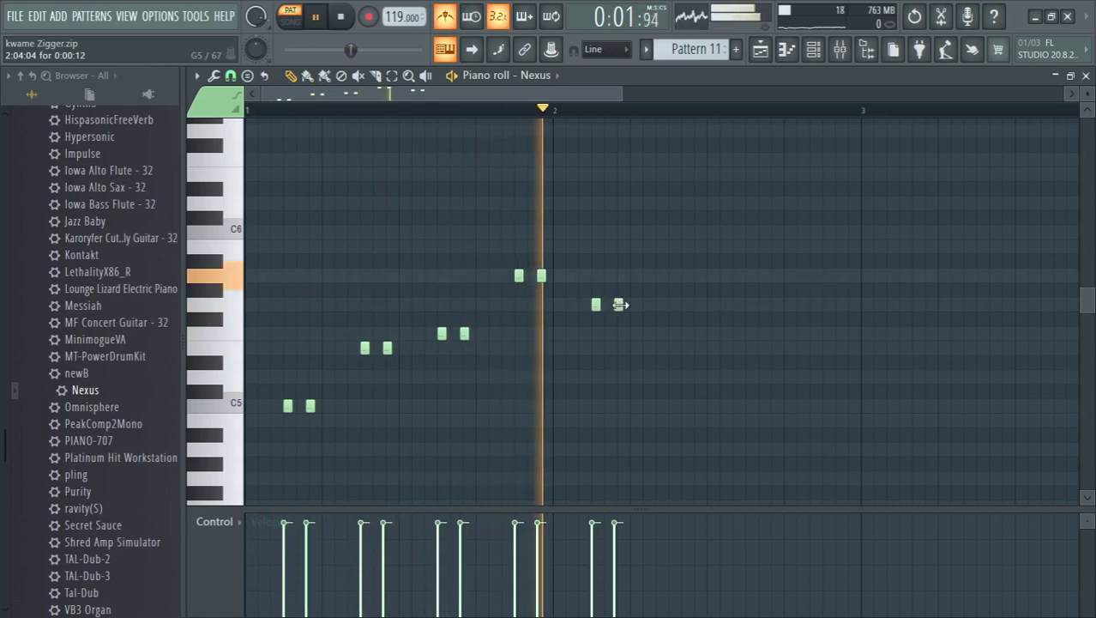
- Place a pair of short D5 notes in the second half of beat 2 of bar 2 and play the phrase
key("space")
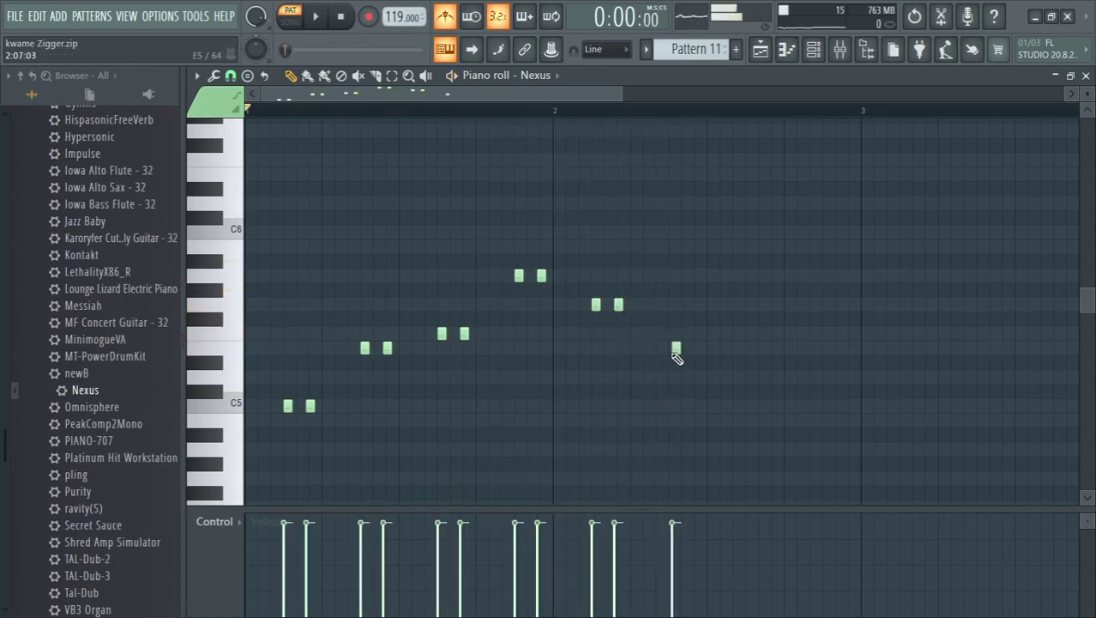
left_click_drag(672, 352, 681, 384)
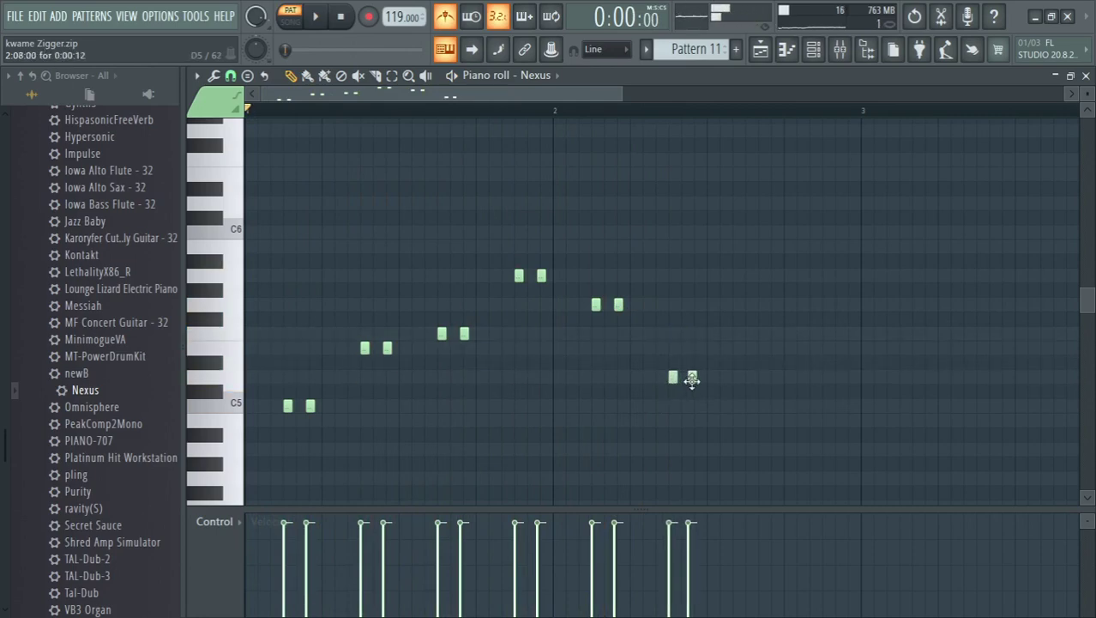
key("space")
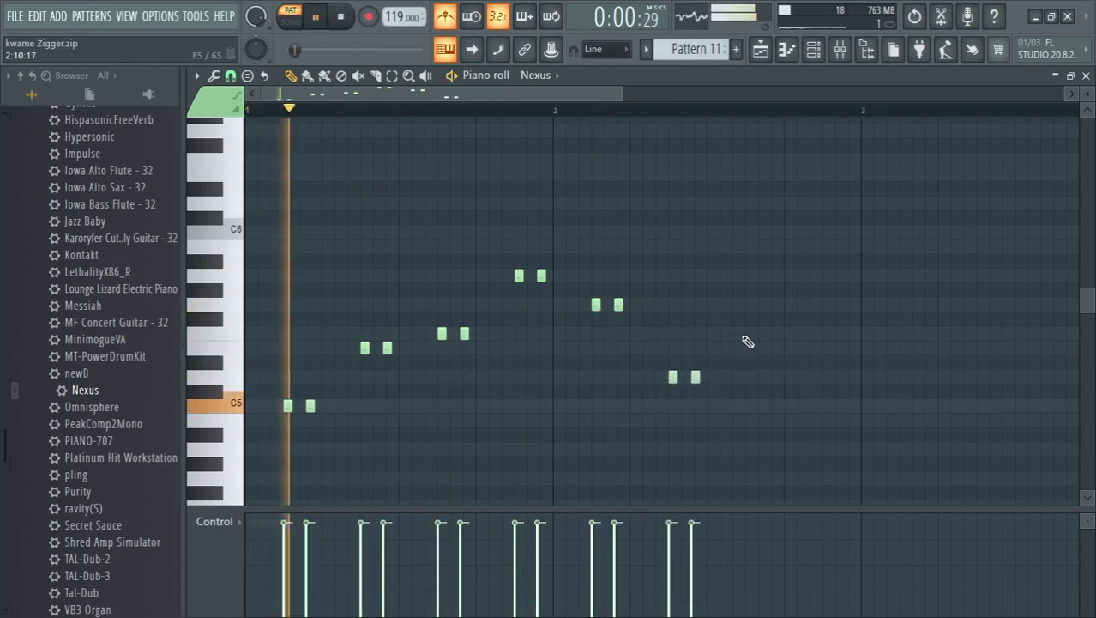
- Place a pair of short G5 notes in beat 3 and a pair of short F5 notes in beat 4 of bar 2
left_click_drag(559, 100, 635, 105)
key("space")
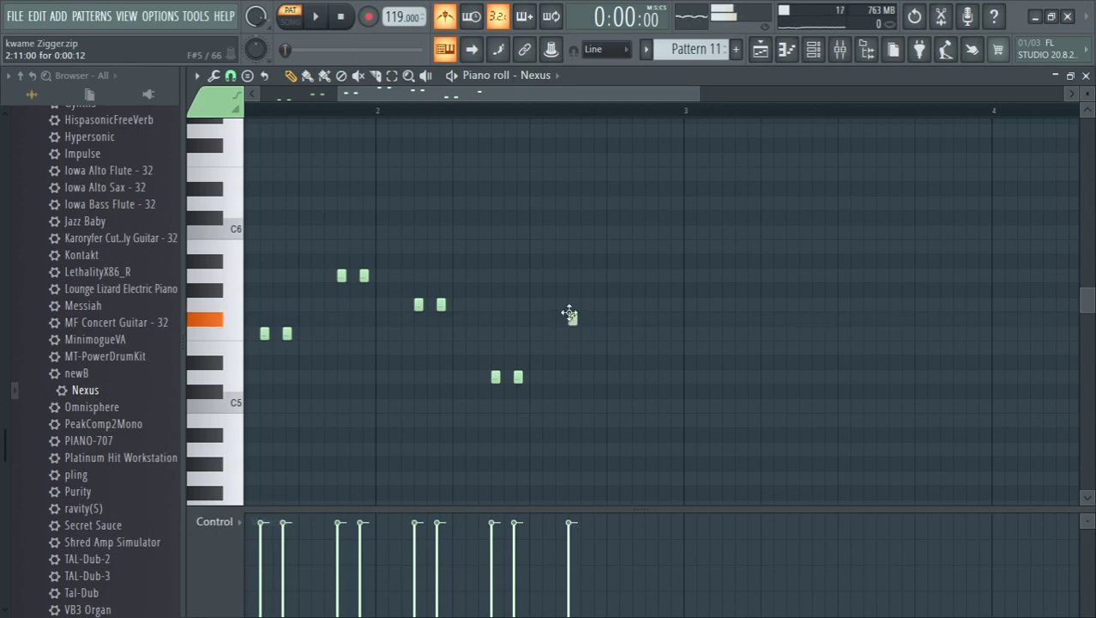
left_click_drag(569, 314, 569, 306)
left_click(592, 305)
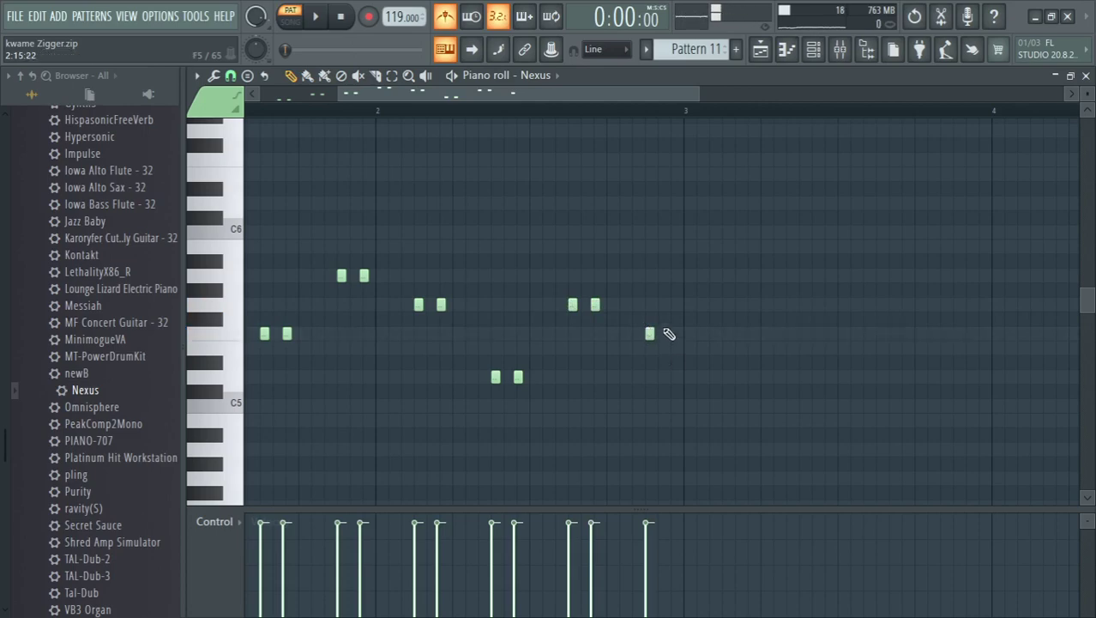
left_click(668, 333)
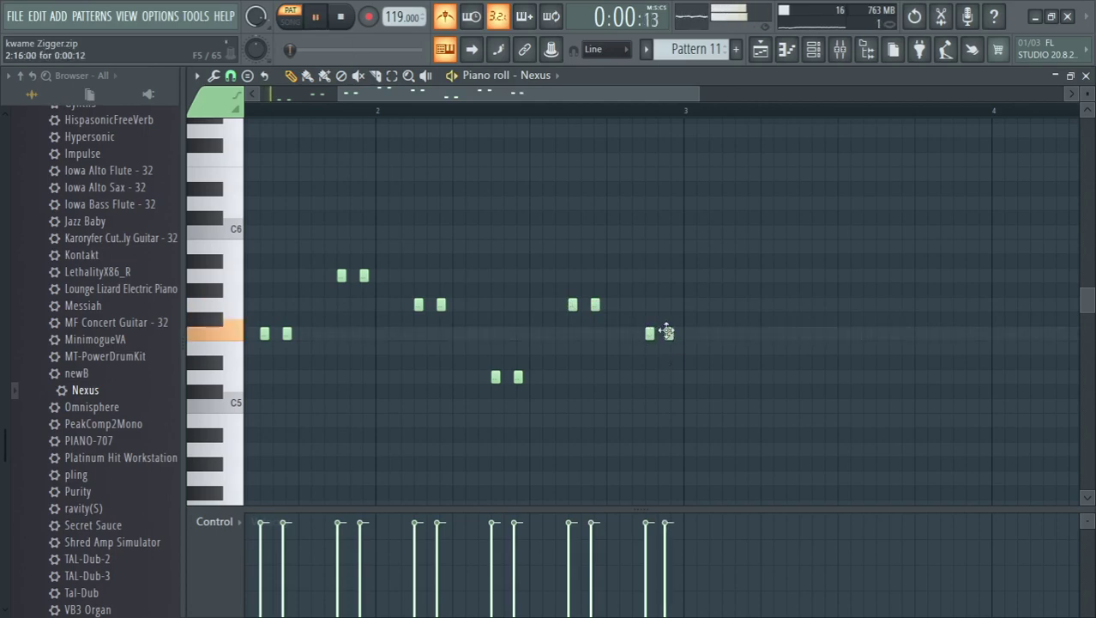
- Align the second F5 note in beat 4 of bar 2 with the grid and play the phrase within the full song
left_click_drag(667, 331, 672, 330)
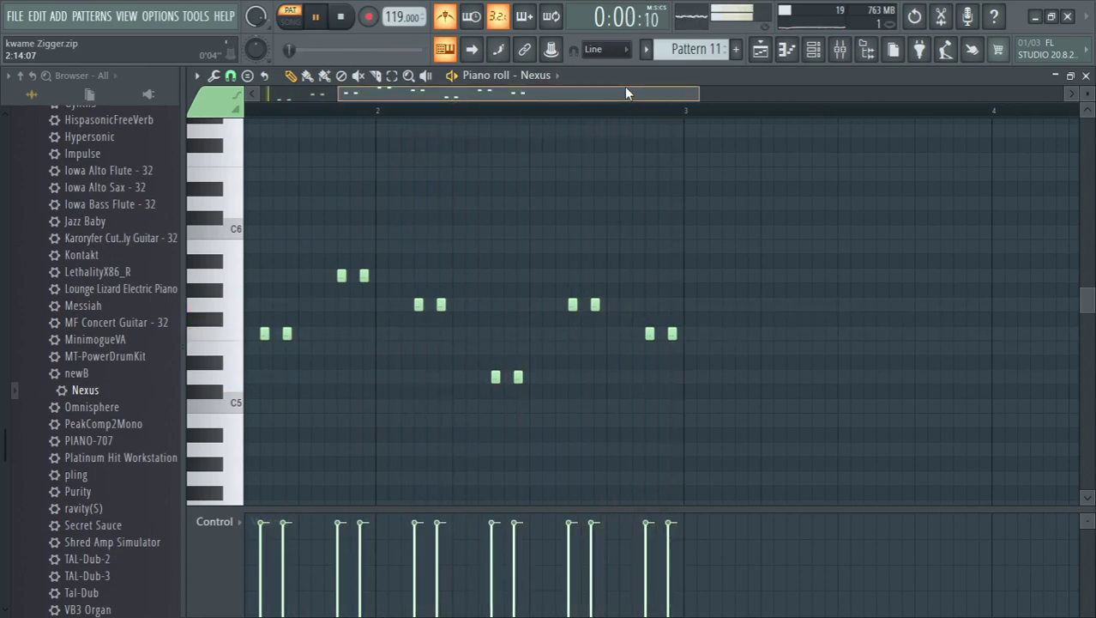
left_click(290, 21)
left_click_drag(462, 89, 424, 95)
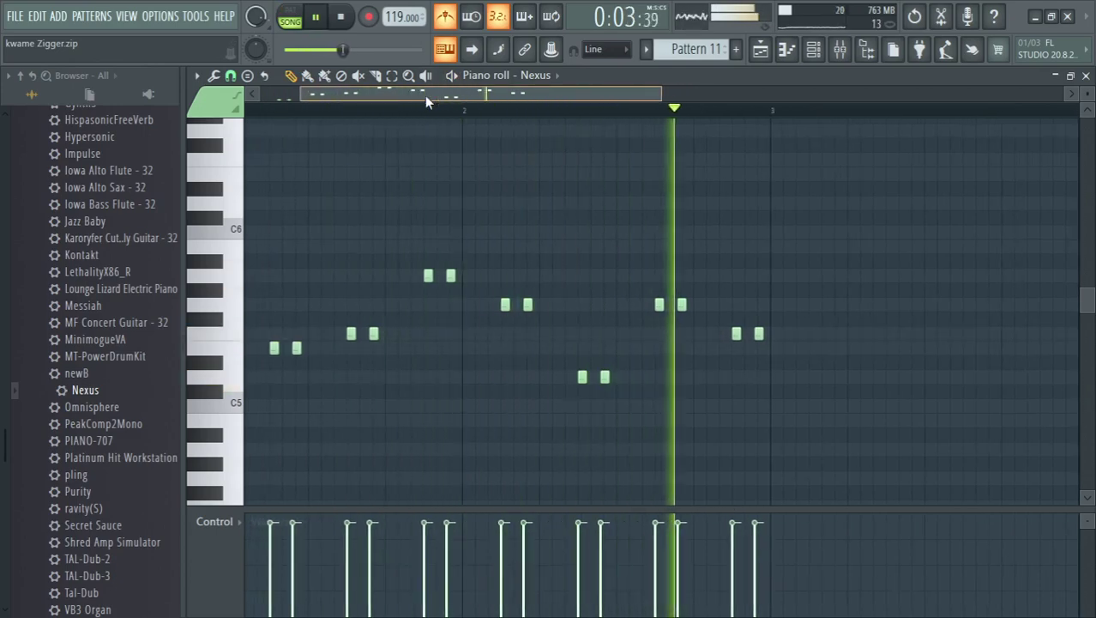
left_click(518, 109)
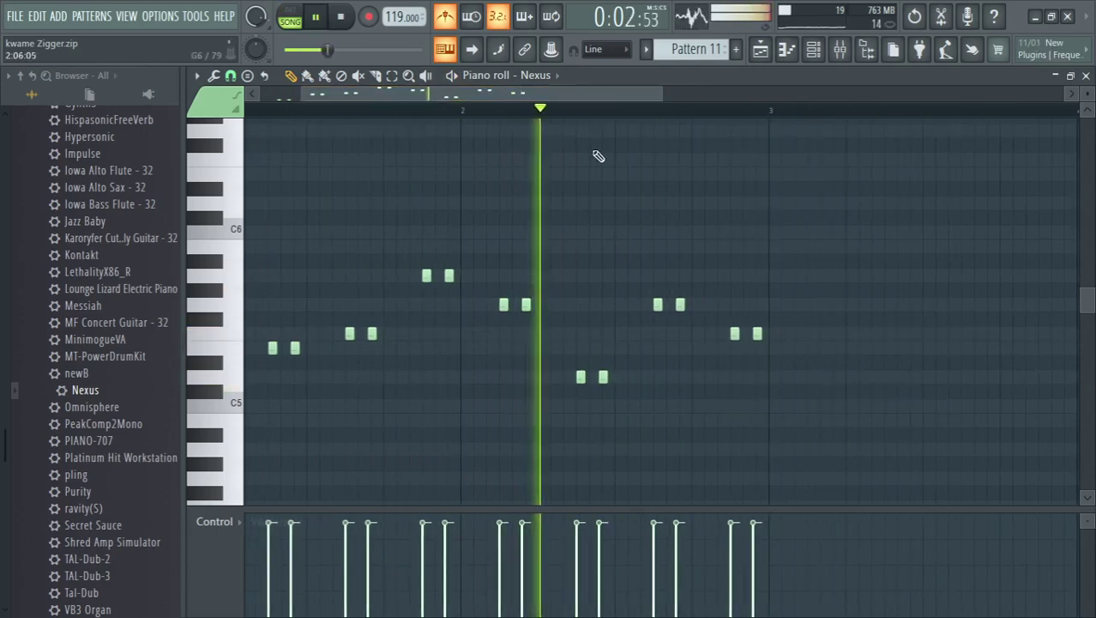
key("space")
- In bar 2, lower the beat 3 pair of G5 notes to F5 and the beat 4 pair of F5 notes to E5
mouse_move(655, 326)
left_mouse_down()
mouse_move(656, 355)
mouse_move(655, 328)
left_mouse_up()
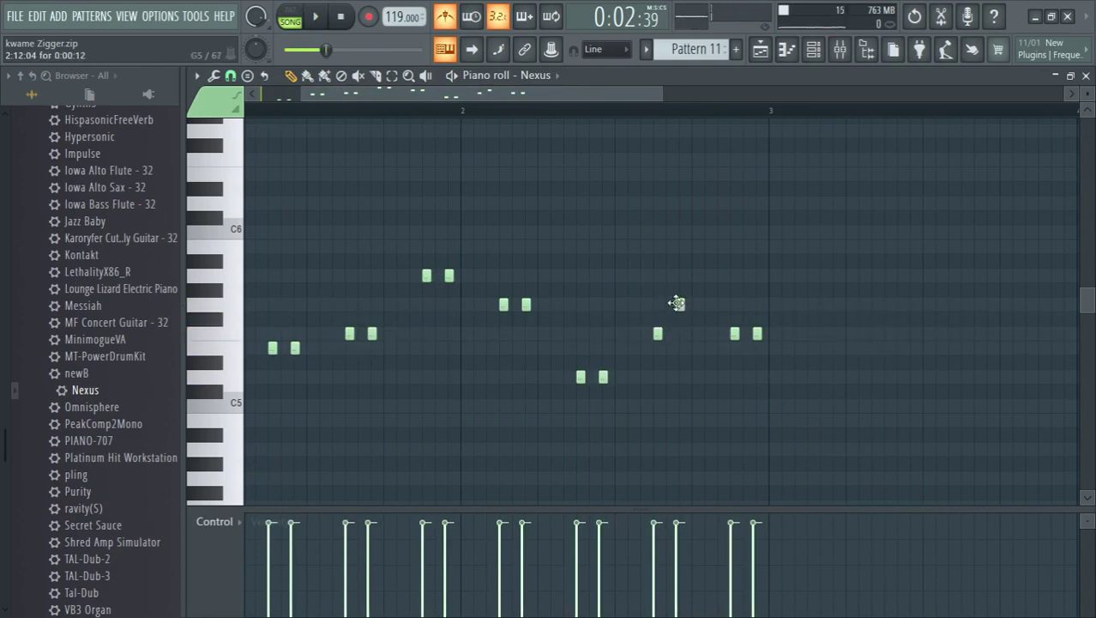
left_click_drag(677, 303, 680, 333)
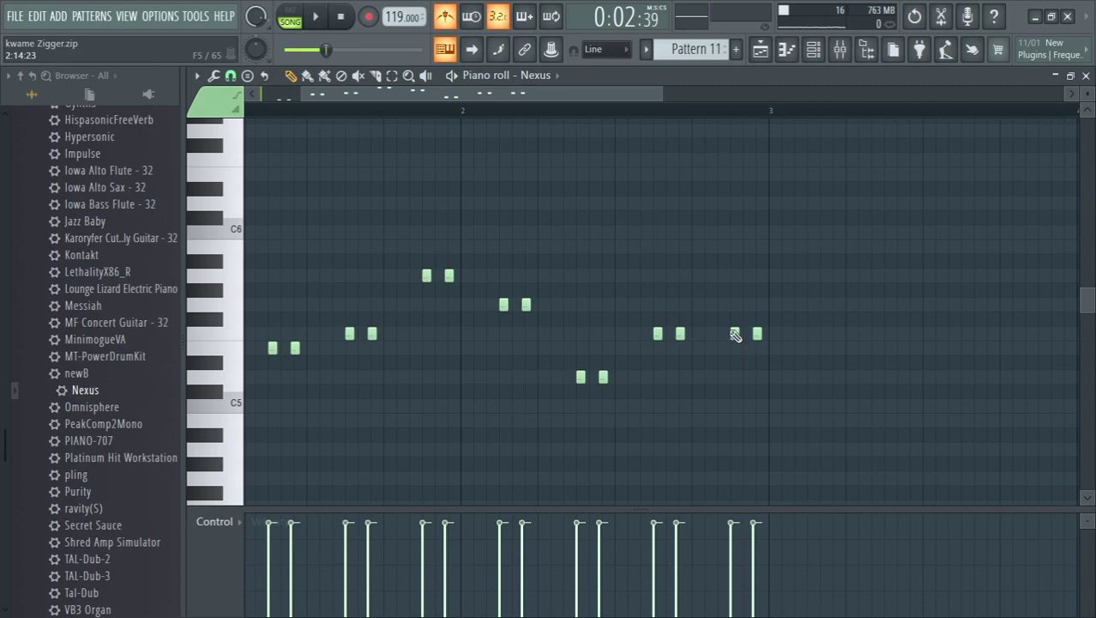
left_click_drag(777, 298, 726, 376)
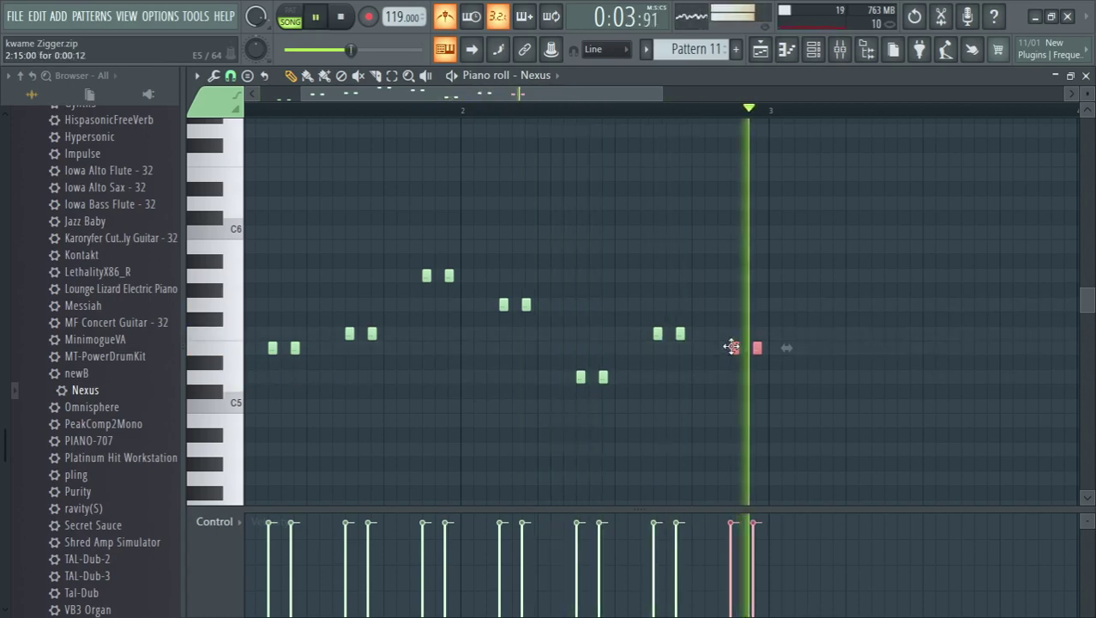
- Duplicate the two-bar phrase into bars 3 and 4, trying all notes an octave higher before restoring their pitch
key("ctrl+a")
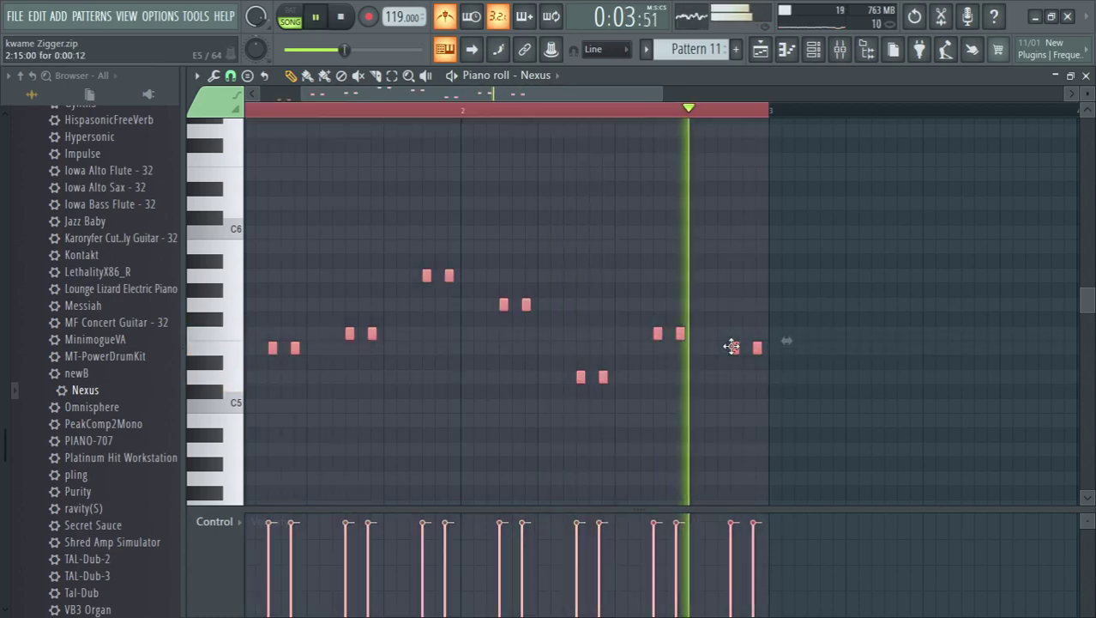
key("ctrl+Up")
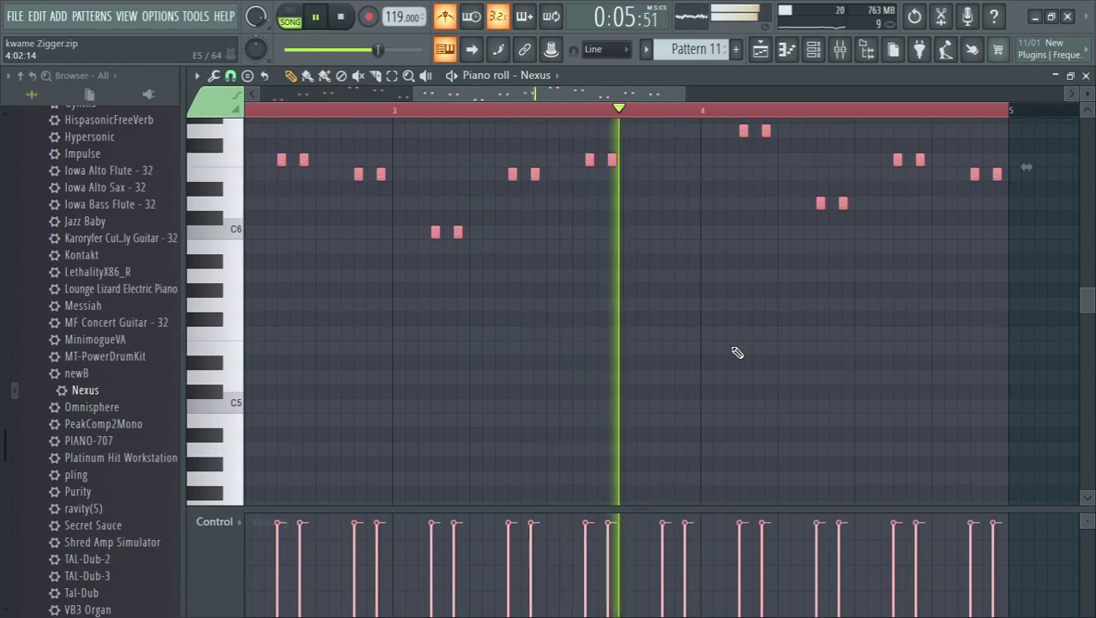
key("ctrl+Down")
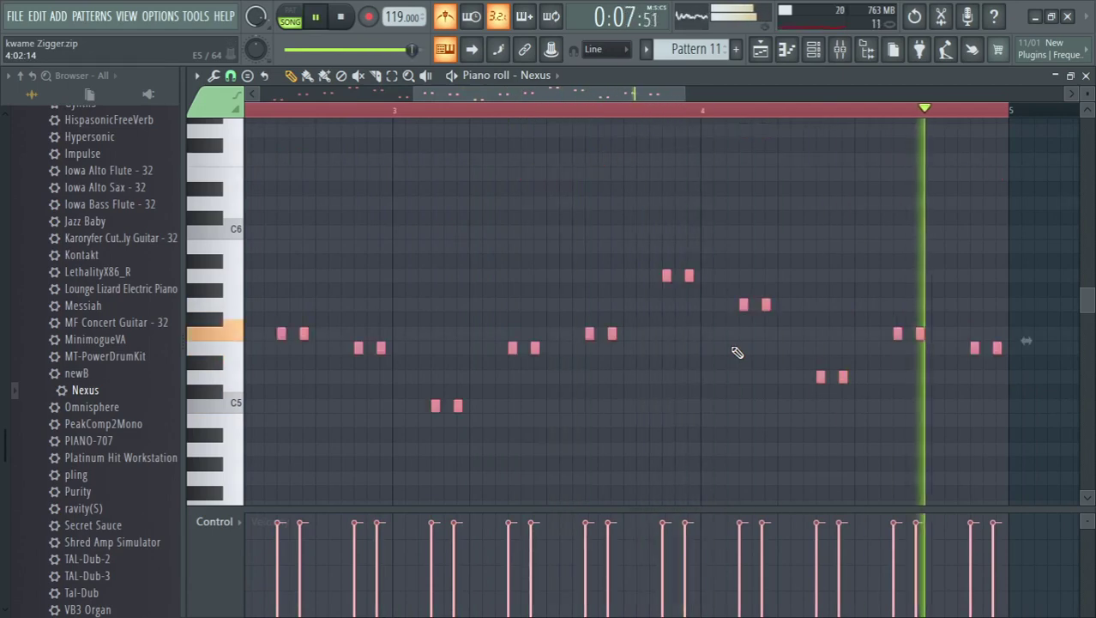
- Return to the playlist, create Pattern 12 and place it at bar 1 of Track 12
left_click(1085, 75)
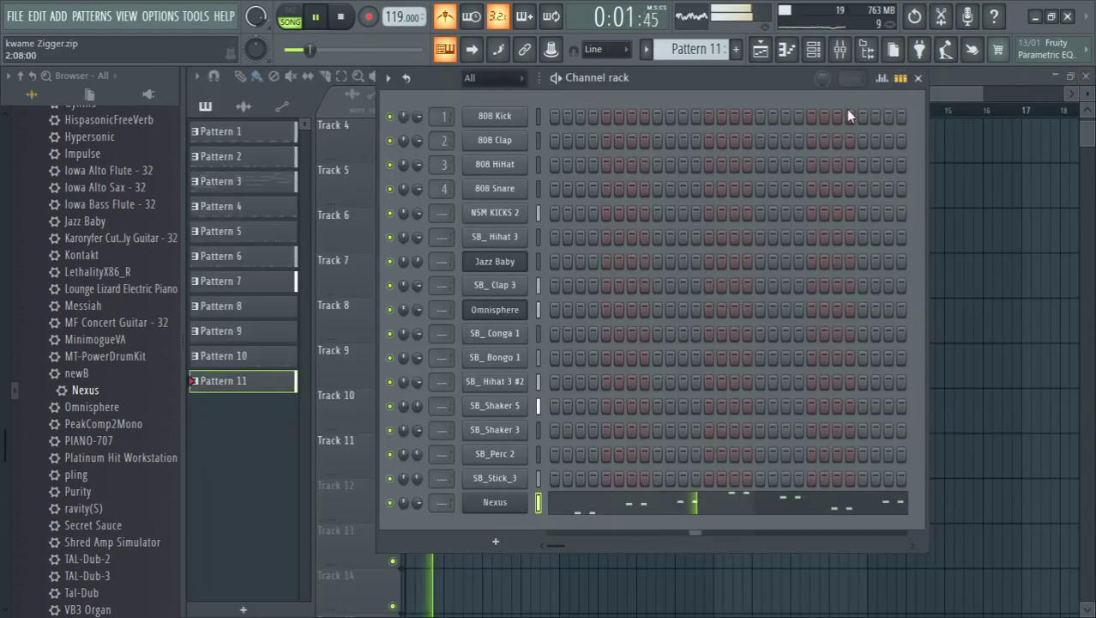
key("F6")
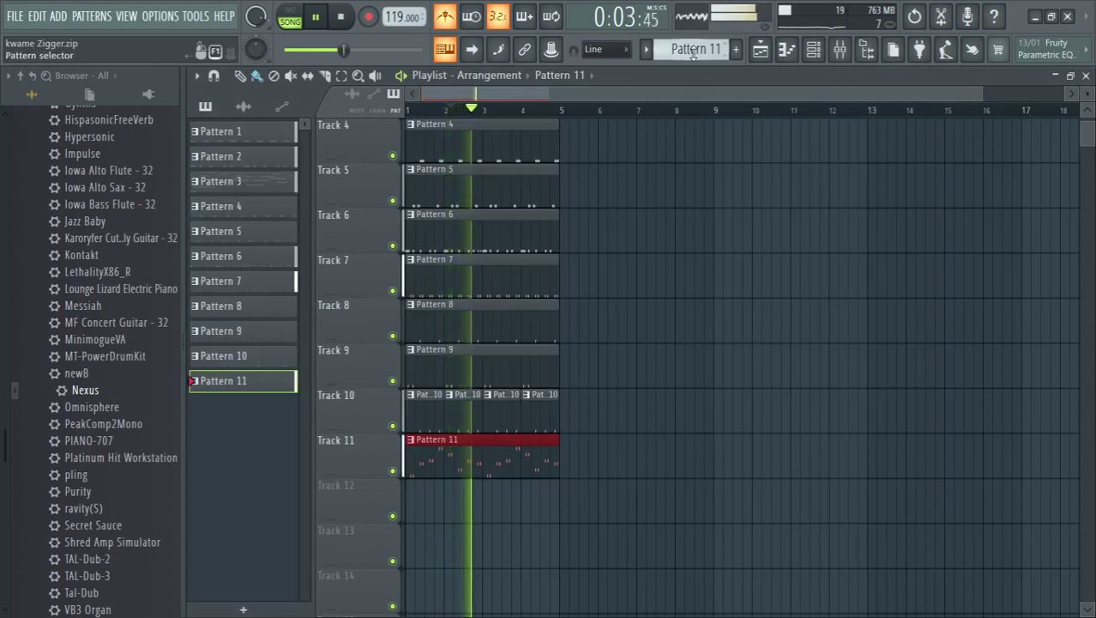
left_click(735, 49)
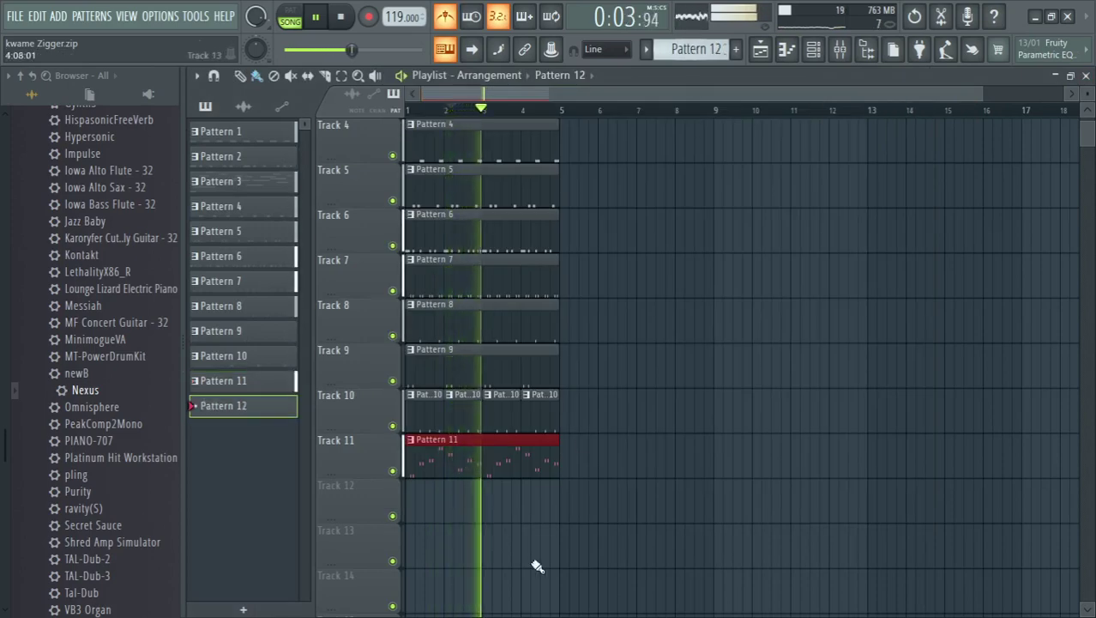
left_click(421, 509)
- Clone the Nexus channel while the song plays
key("F6")
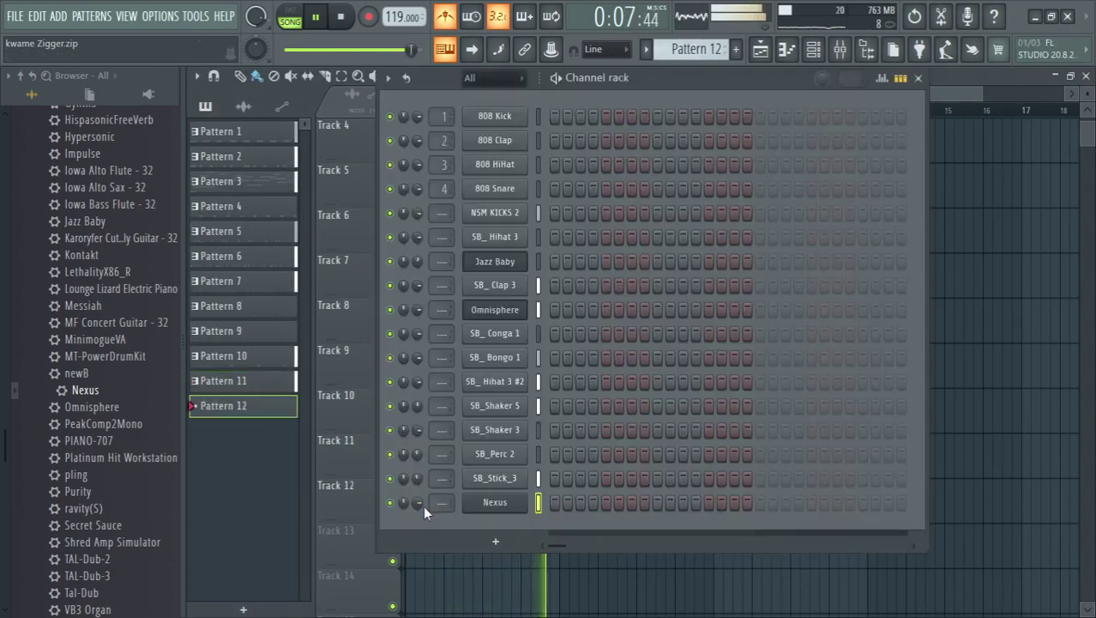
key("space")
key("space")
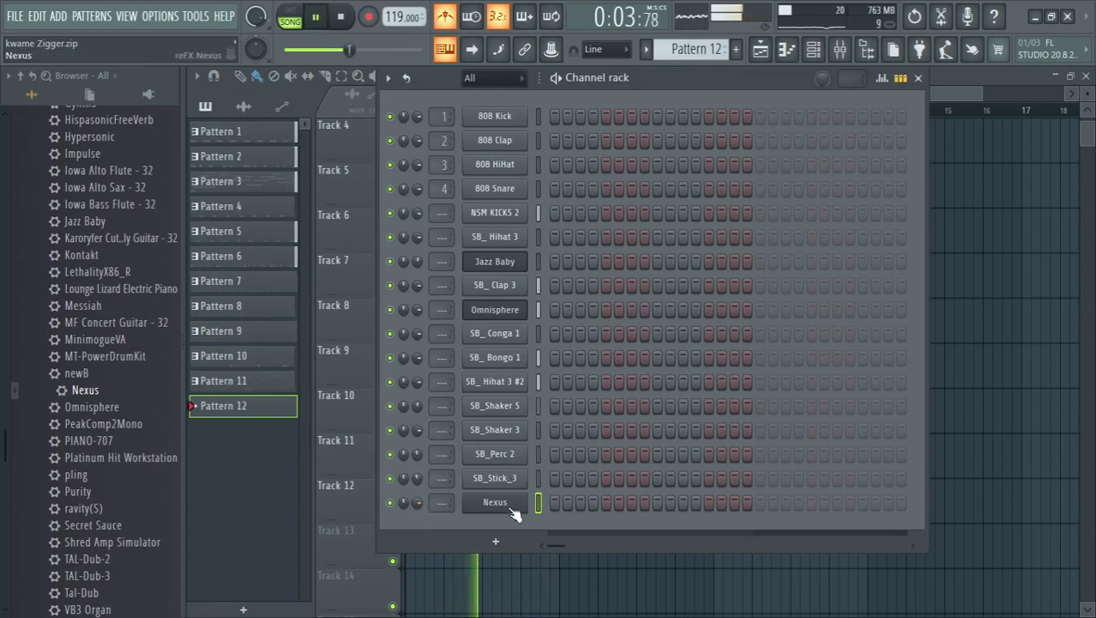
right_click(512, 507)
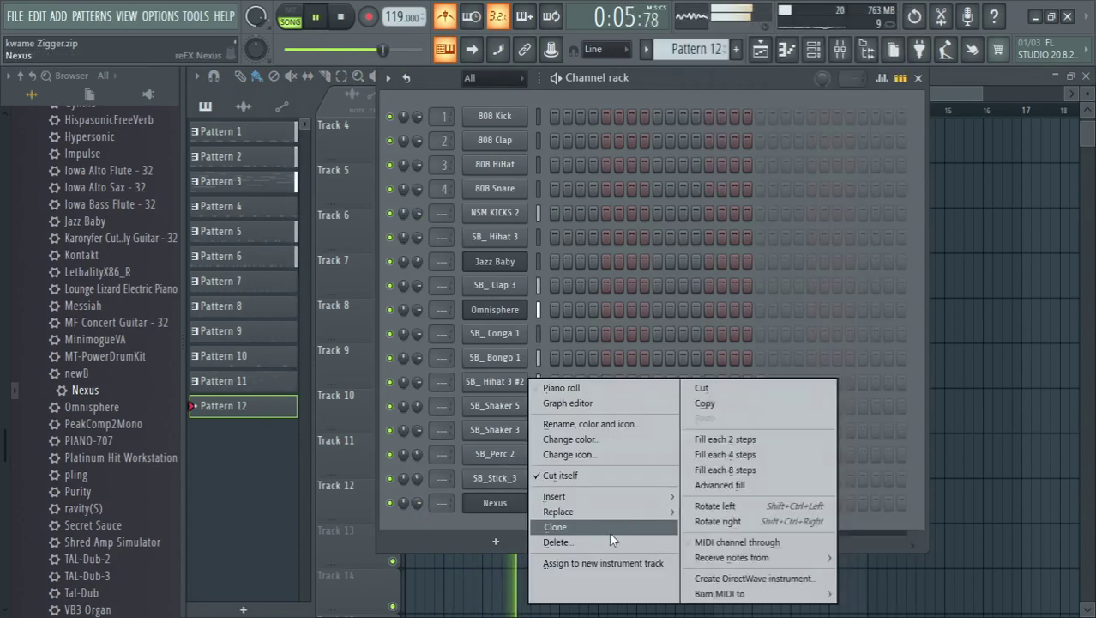
left_click(609, 530)
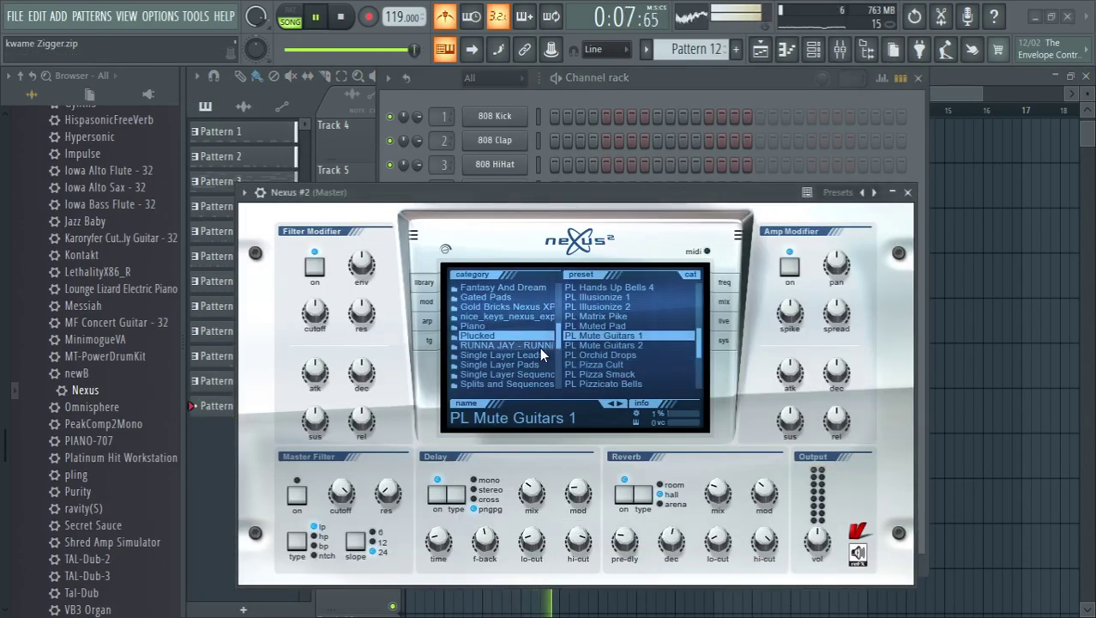
- Load the LD Chord Lead 1 preset from Single Layer Leads in the cloned Nexus and close its window
left_click(528, 358)
left_click(601, 365)
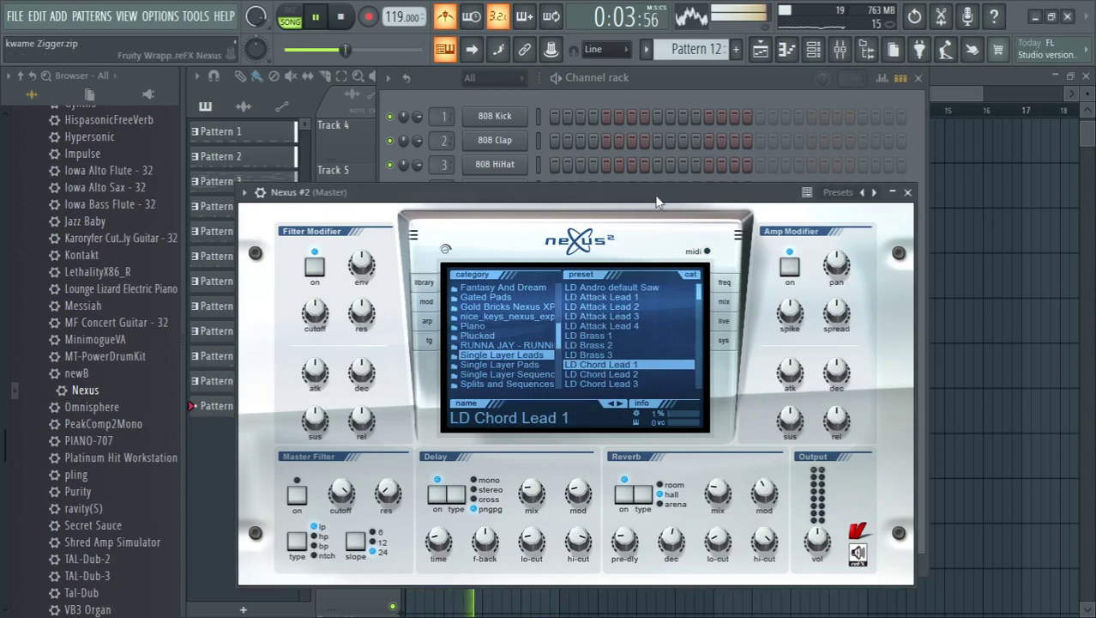
left_click(907, 193)
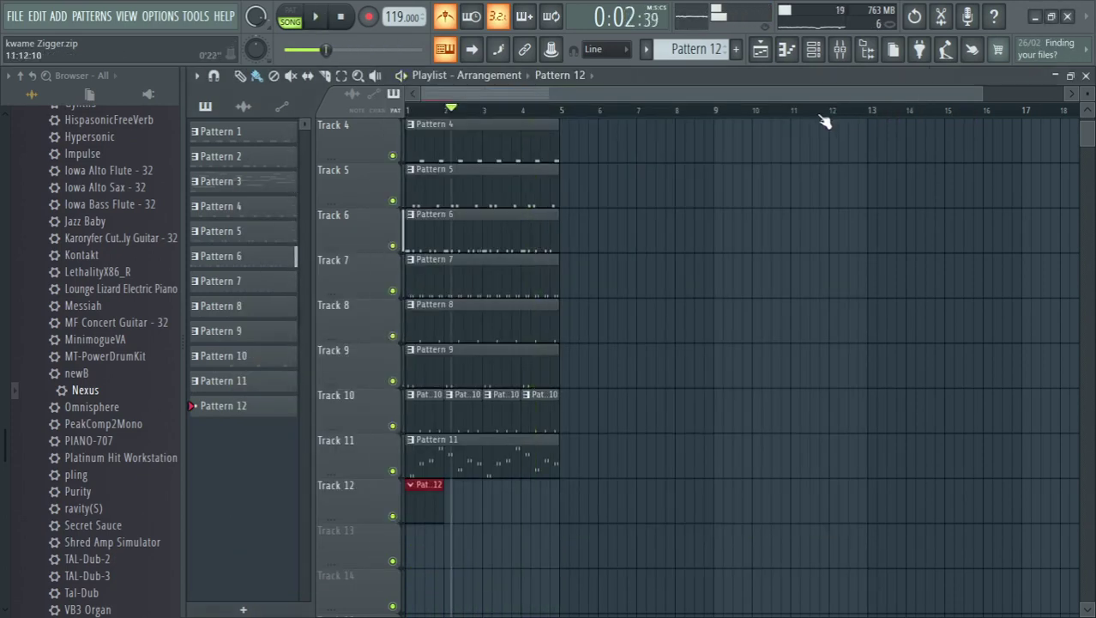
- Save the project as a zipped song file under its current name, replacing the existing file
key("ctrl+shift+s")
left_click(702, 478)
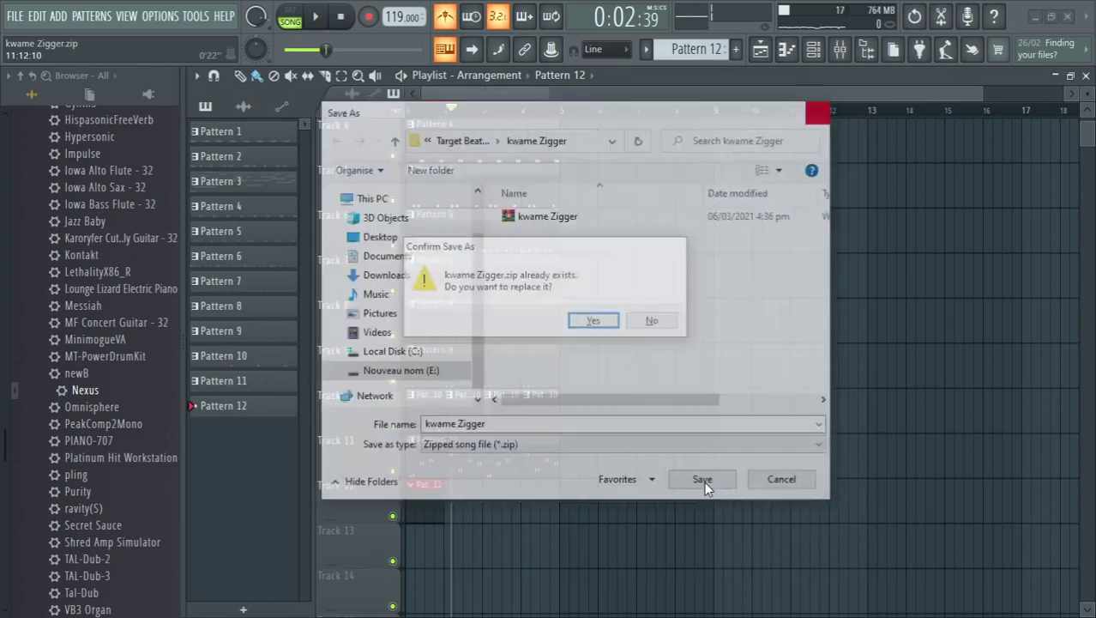
key("Return")
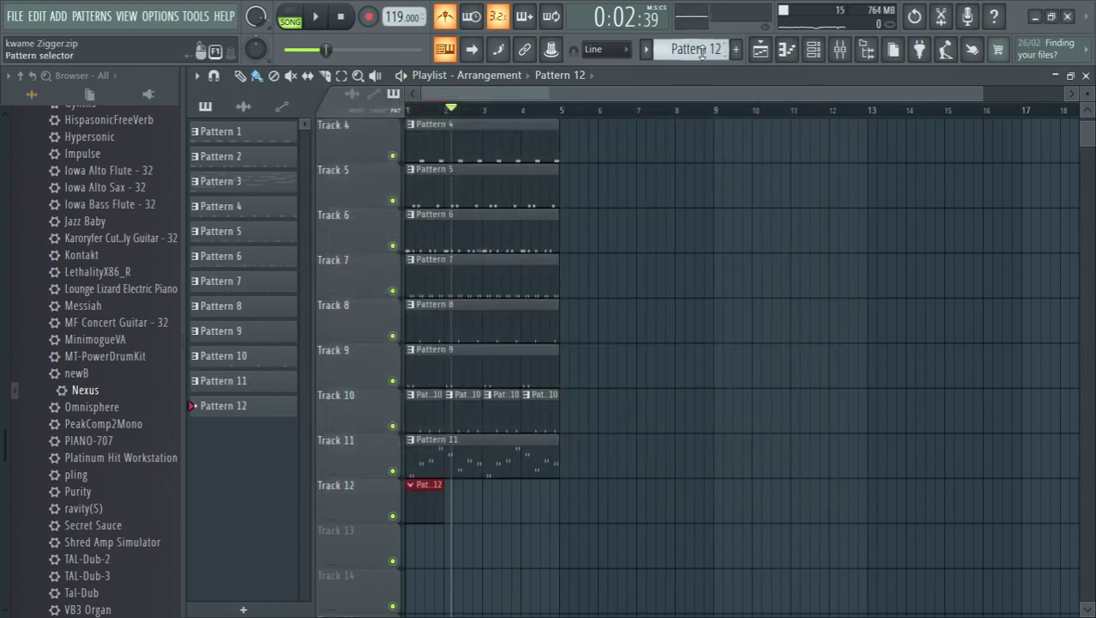
- Open the Nexus #2 piano roll in Pattern 12 and audition the keys from F#5 down to C5
double_click(415, 517)
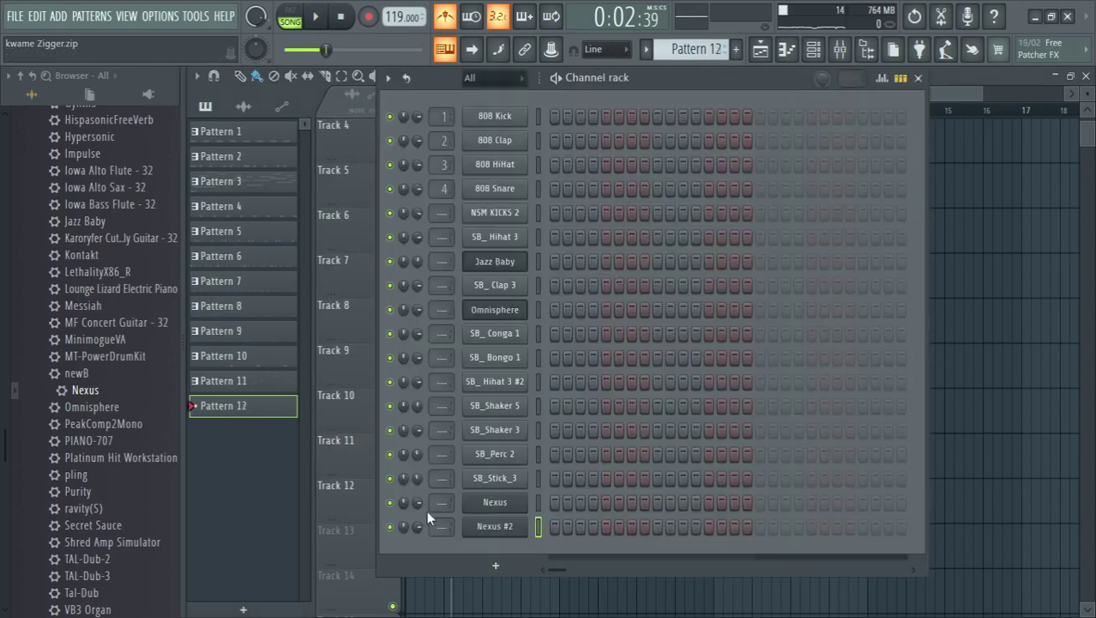
key("space")
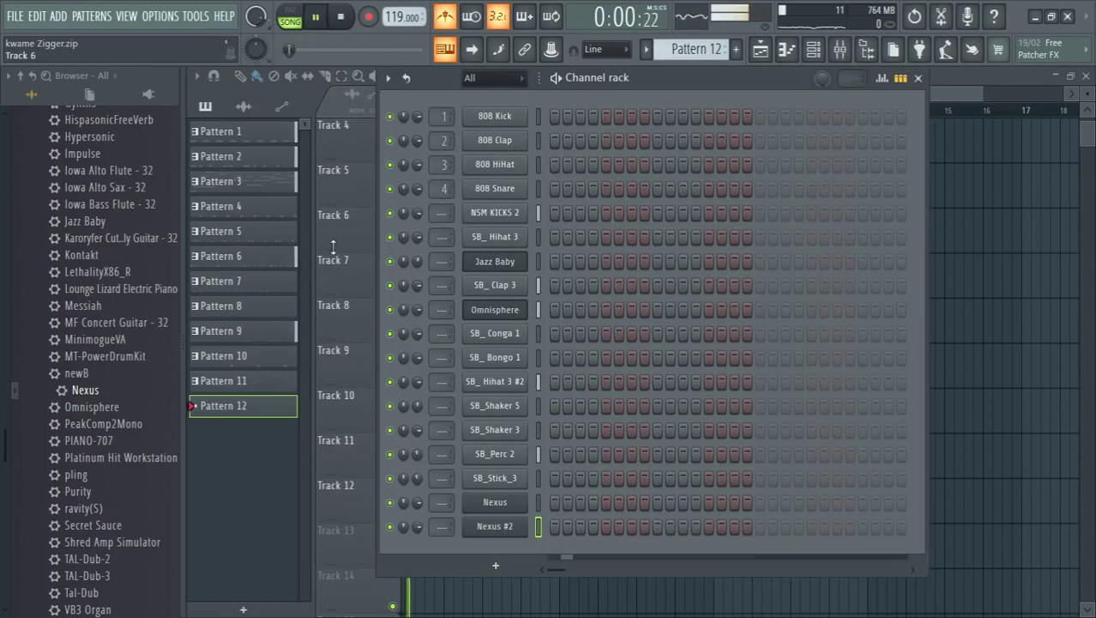
left_click(333, 244)
key("F6")
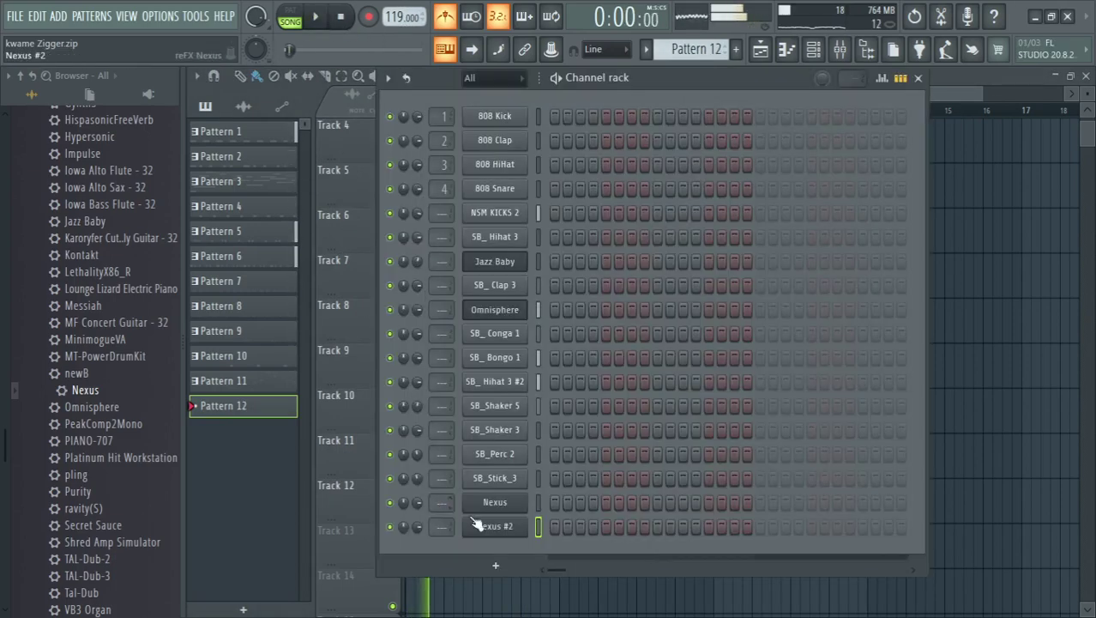
right_click(507, 382)
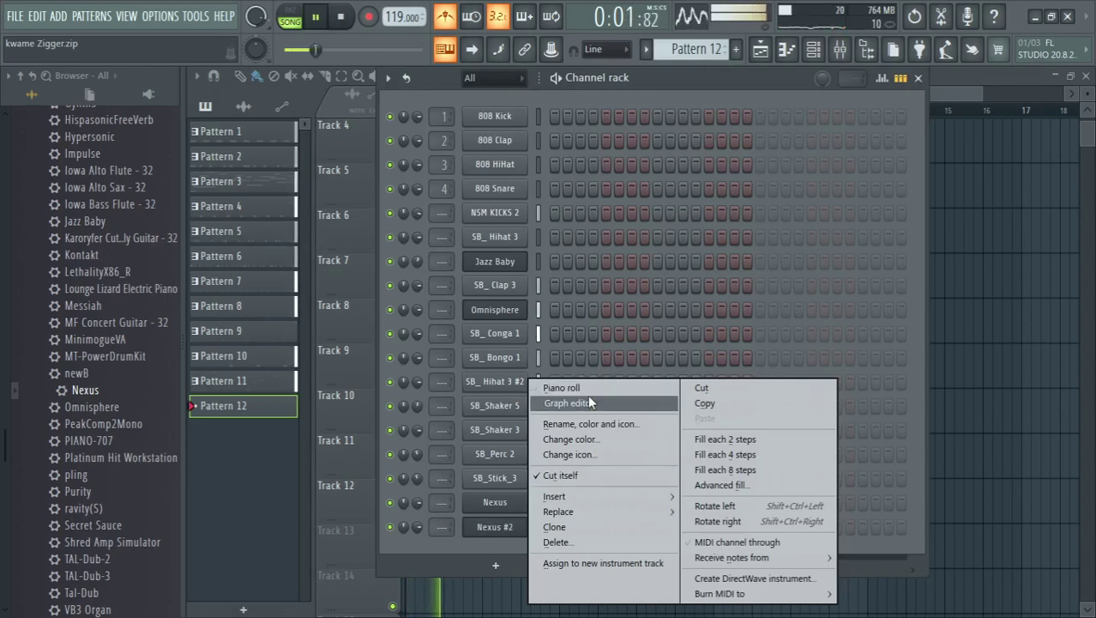
left_click(566, 387)
key("space")
left_click(221, 321)
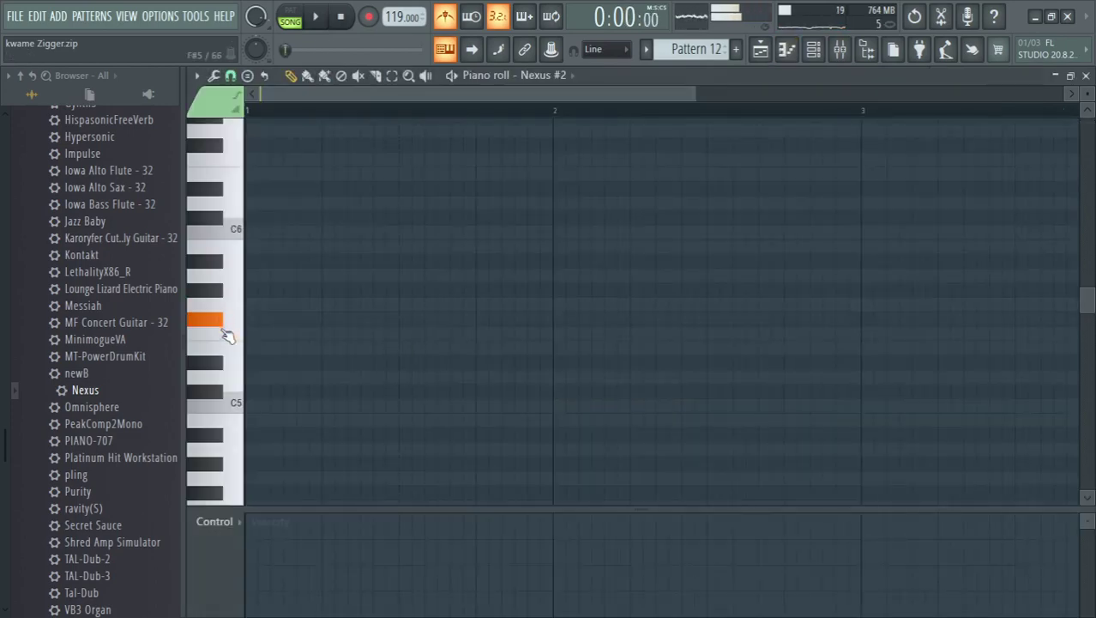
left_click_drag(229, 341, 235, 405)
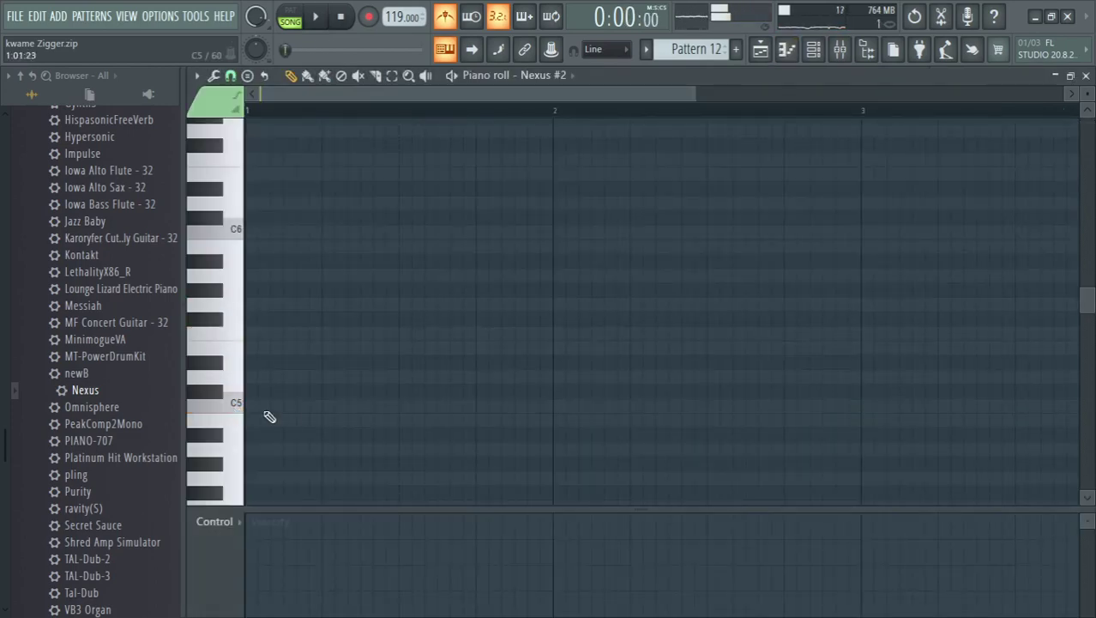
- Place a C5 note in the second half of beat 2 and an F5 note in the second half of beat 3 of bar 1
key("space")
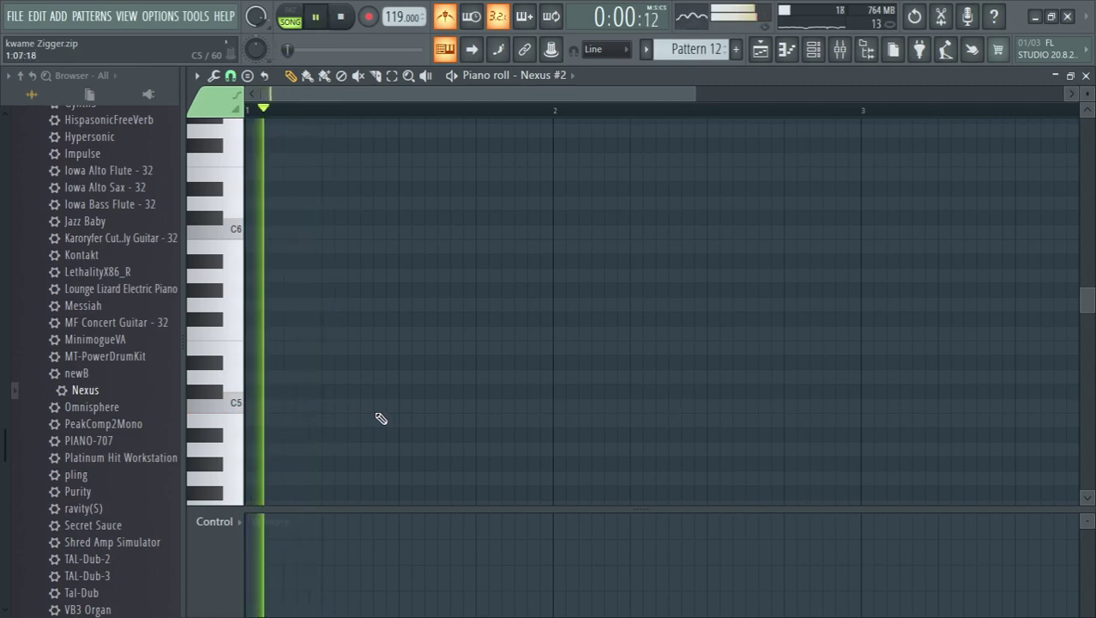
left_click(362, 406)
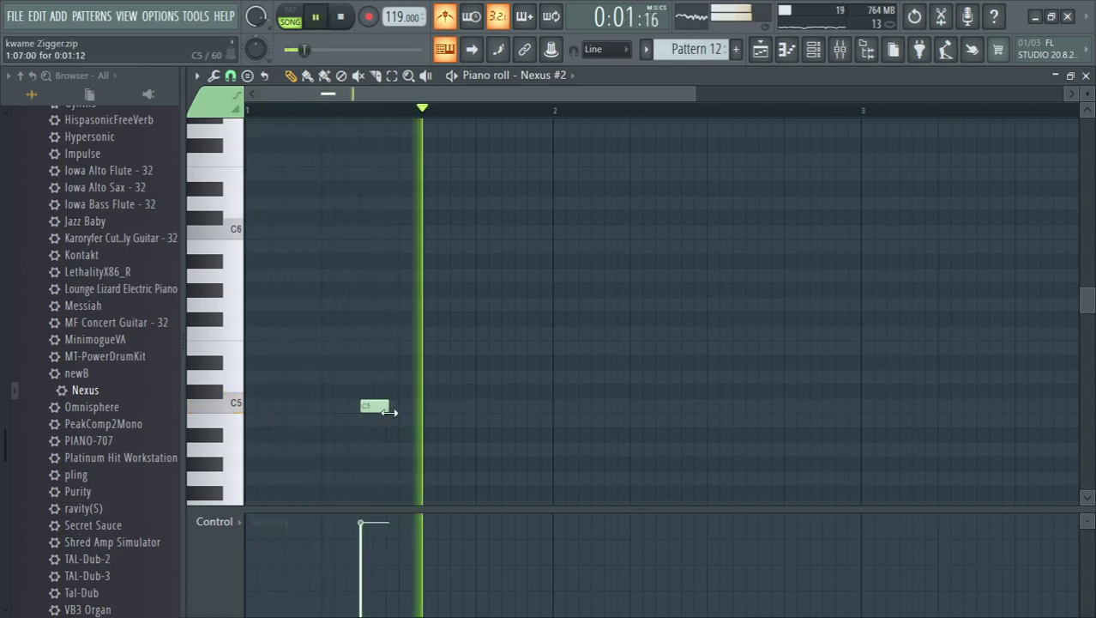
key("space")
left_click(446, 377)
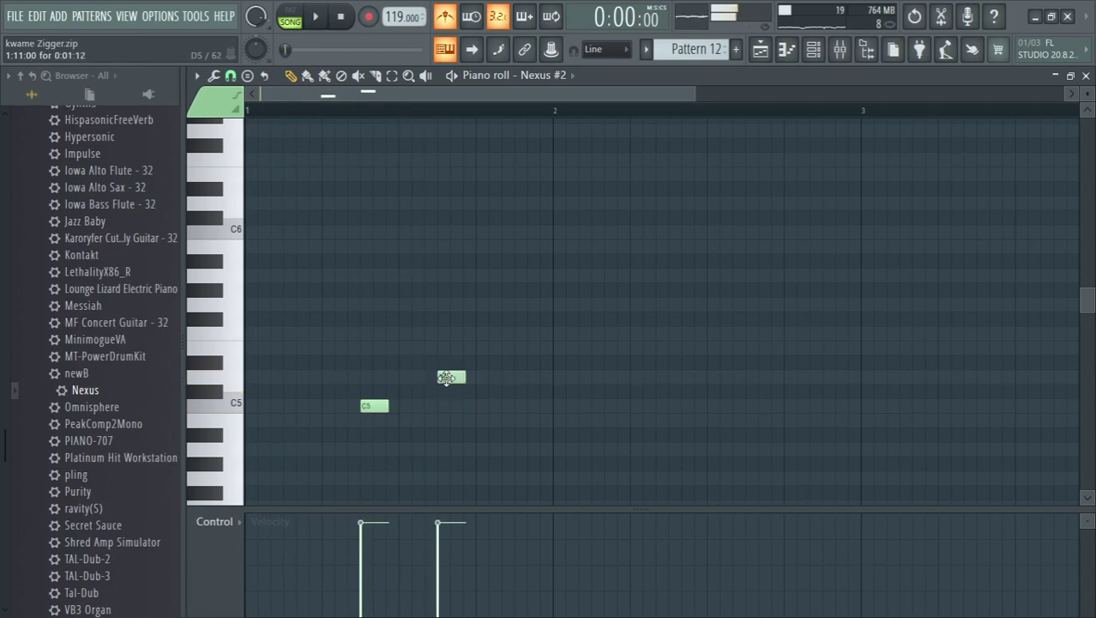
left_click_drag(446, 377, 460, 327)
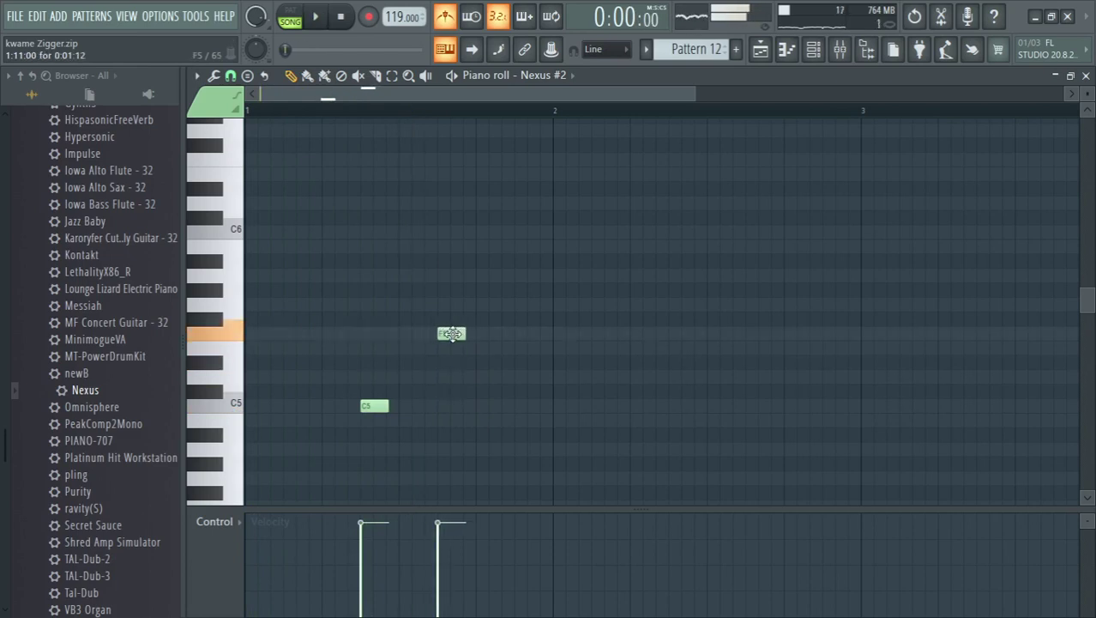
- Place a G5 note in the second half of beat 4 of bar 1 and play the phrase
key("space")
left_click(519, 304)
key("space")
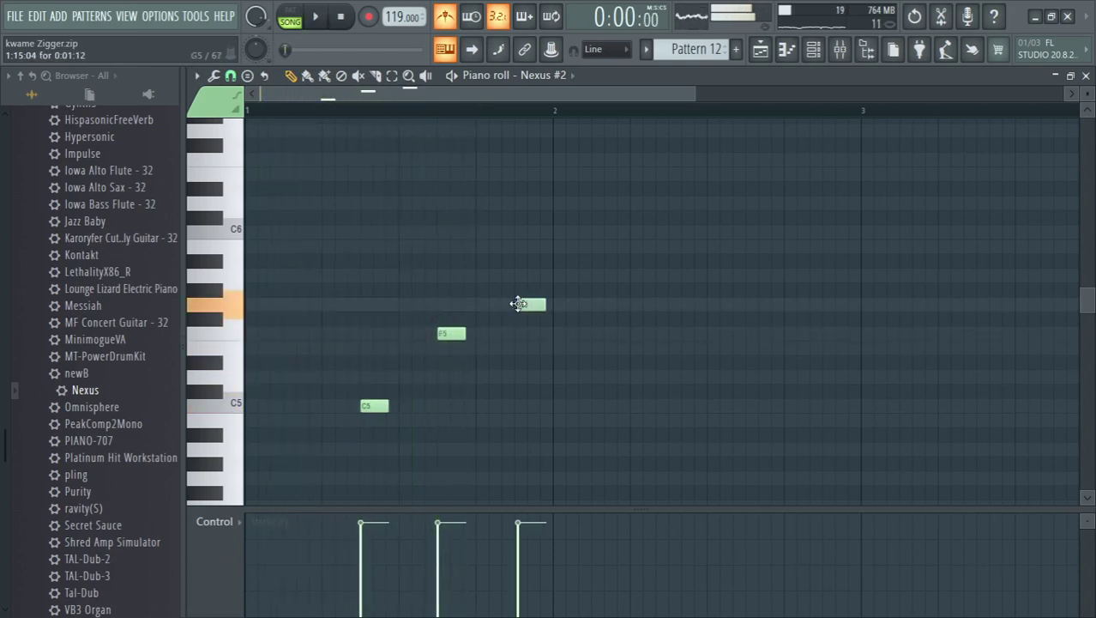
left_click_drag(534, 307, 531, 307)
key("space")
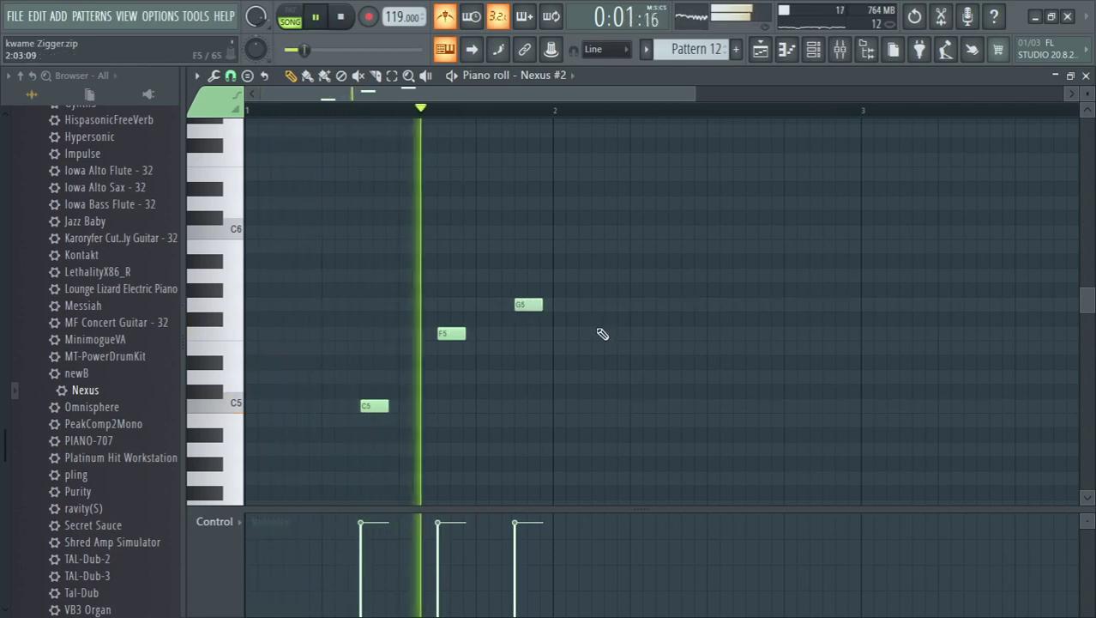
key("space")
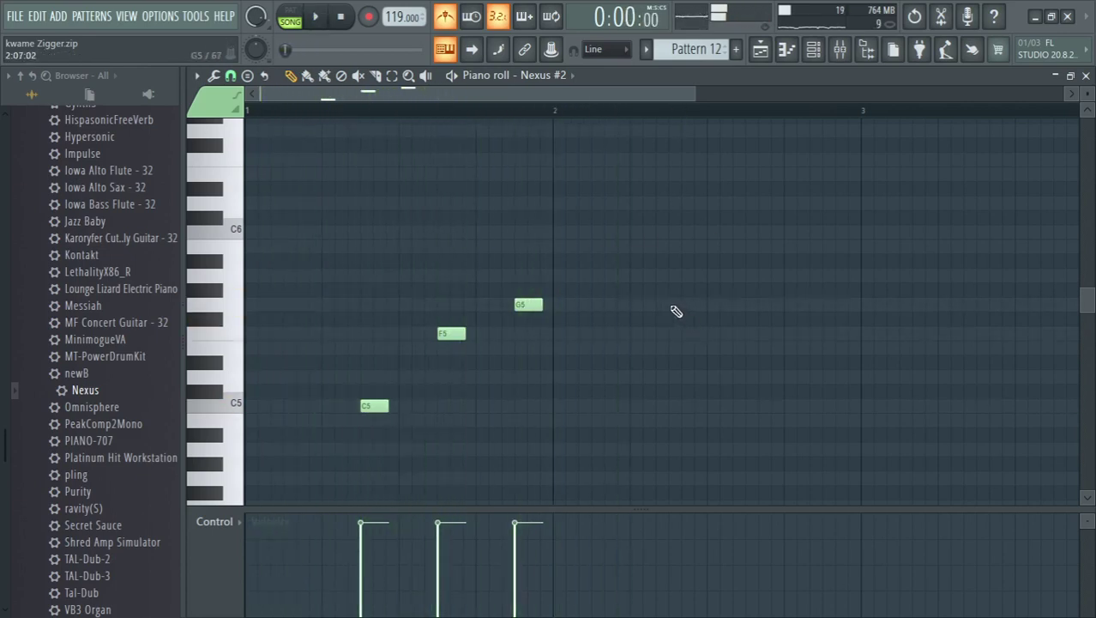
- Place a G5 note in the second half of beat 2 and an F5 note in the second half of beat 3 of bar 2
left_click(674, 305)
left_click(743, 348)
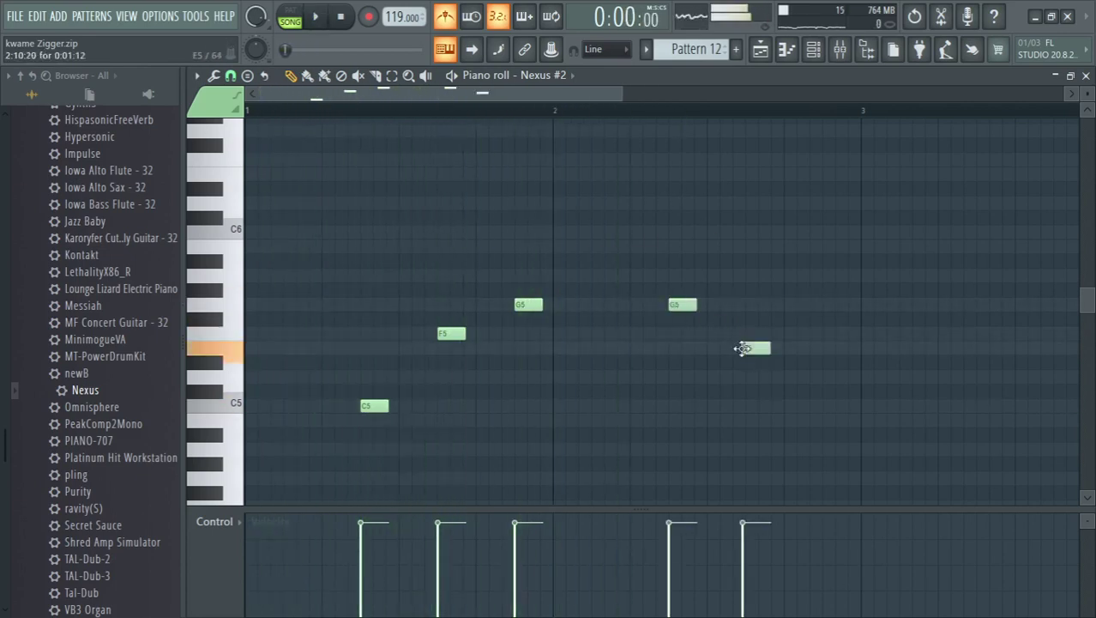
left_click_drag(750, 348, 753, 327)
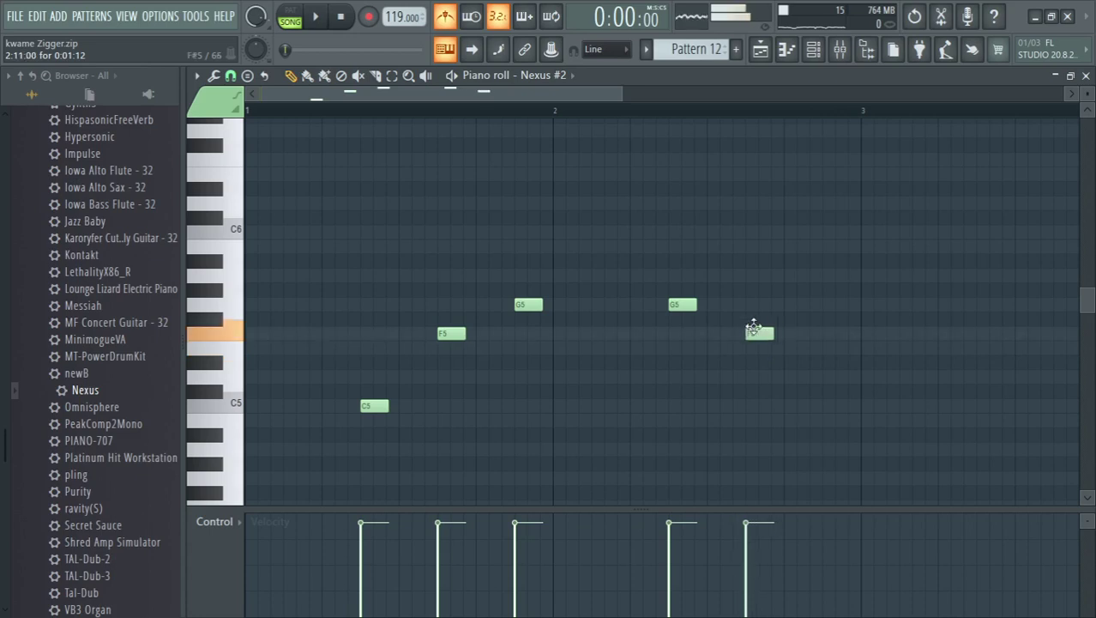
- Place an E5 note in the second half of beat 4 of bar 2, raise the whole phrase one octave and play it
left_click(830, 347)
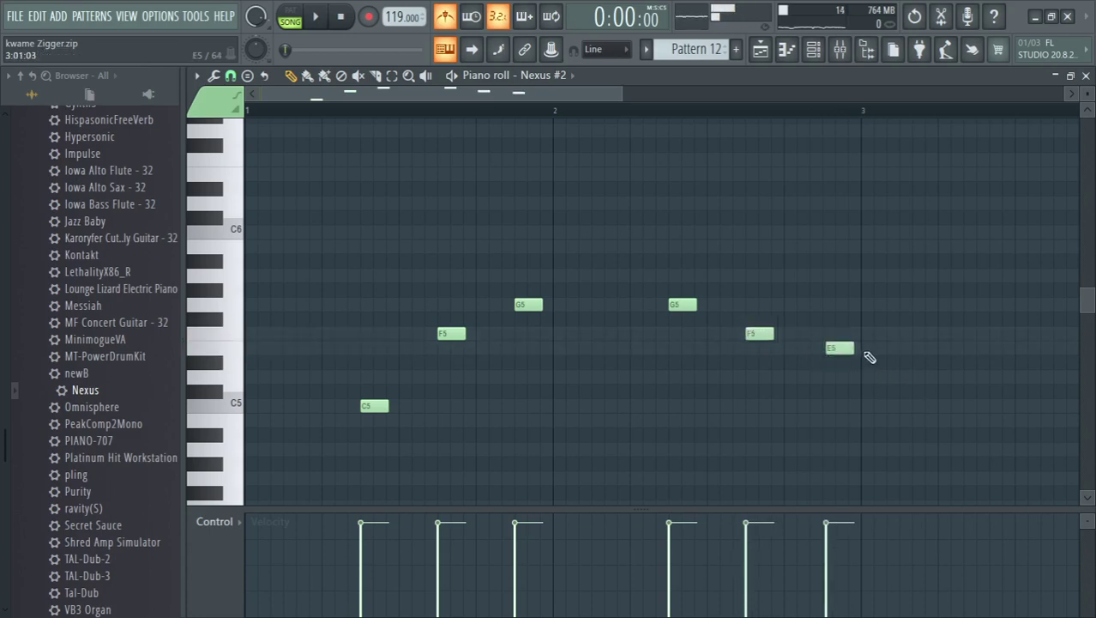
left_click_drag(841, 348, 838, 348)
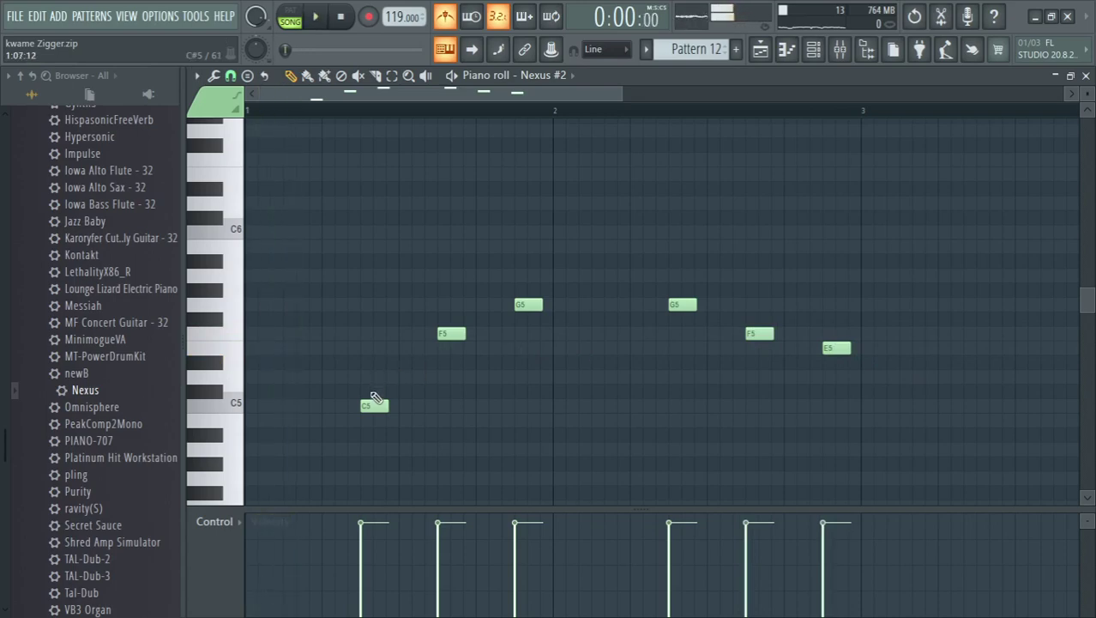
key("ctrl+Up")
key("space")
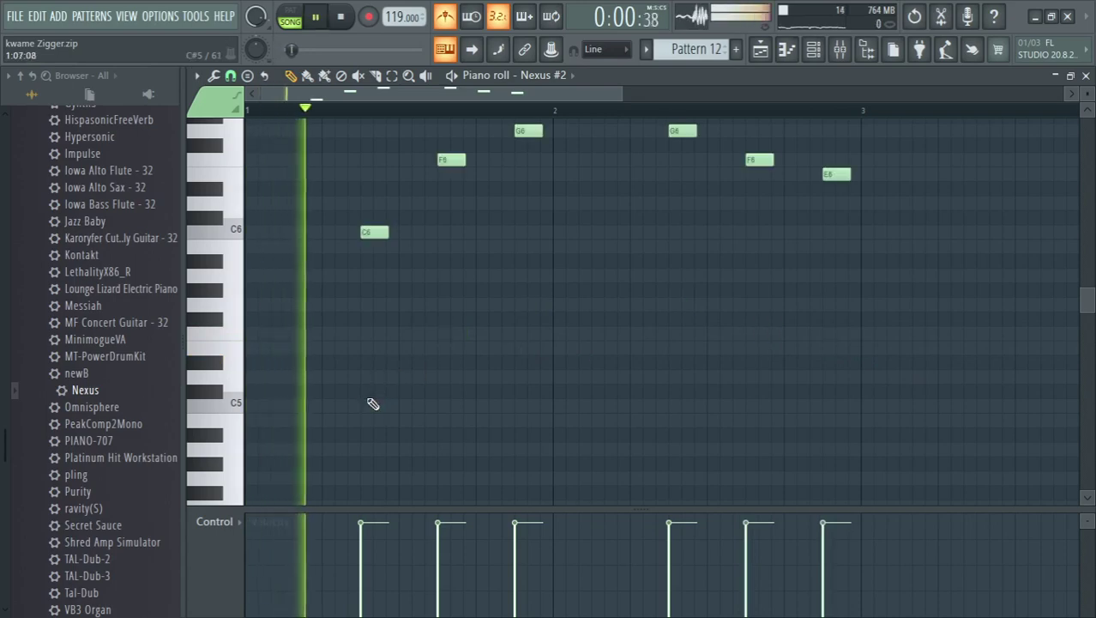
scroll(366, 401, "up", 2)
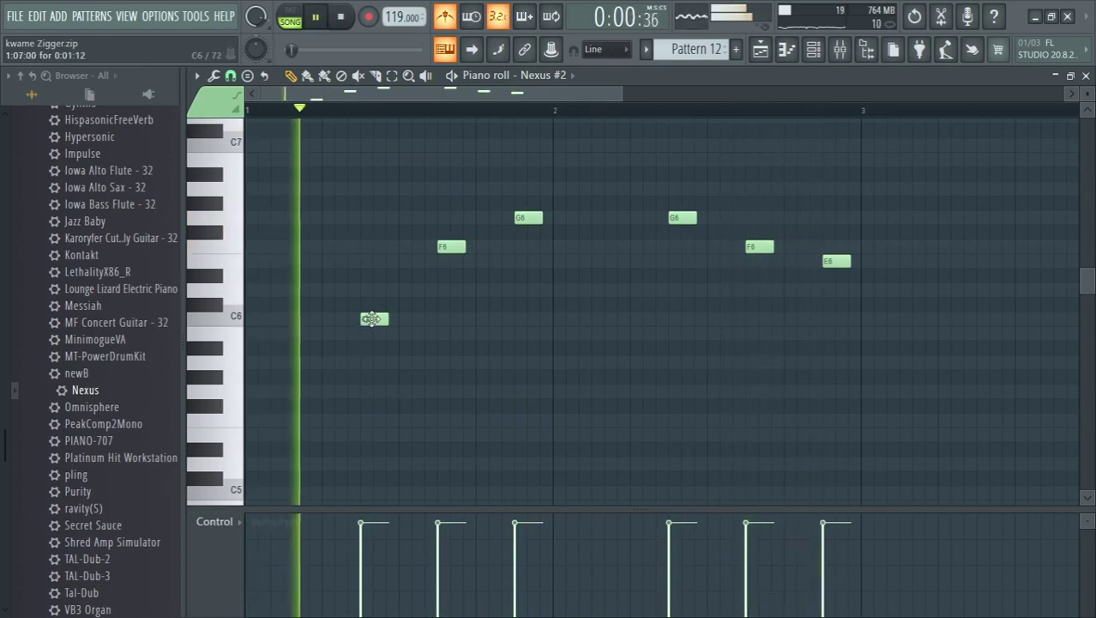
key("space")
- Add G5 and E6 notes around the C6 on beat 2 of bar 1 to form a chord, and play it
left_click_drag(355, 364, 370, 395)
left_click_drag(374, 279, 374, 268)
key("space")
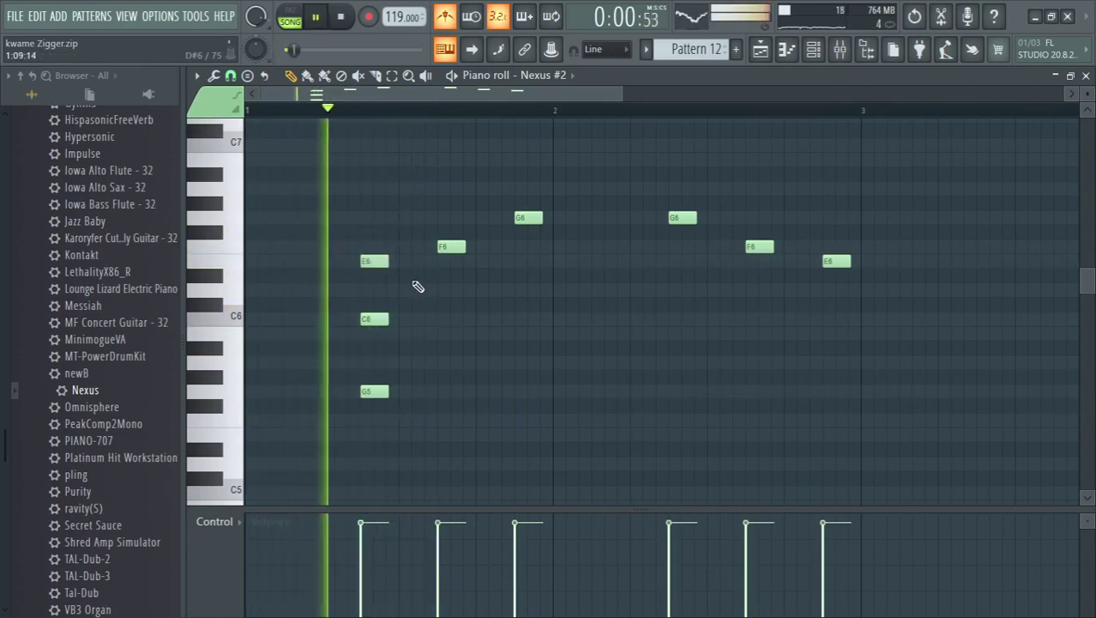
key("space")
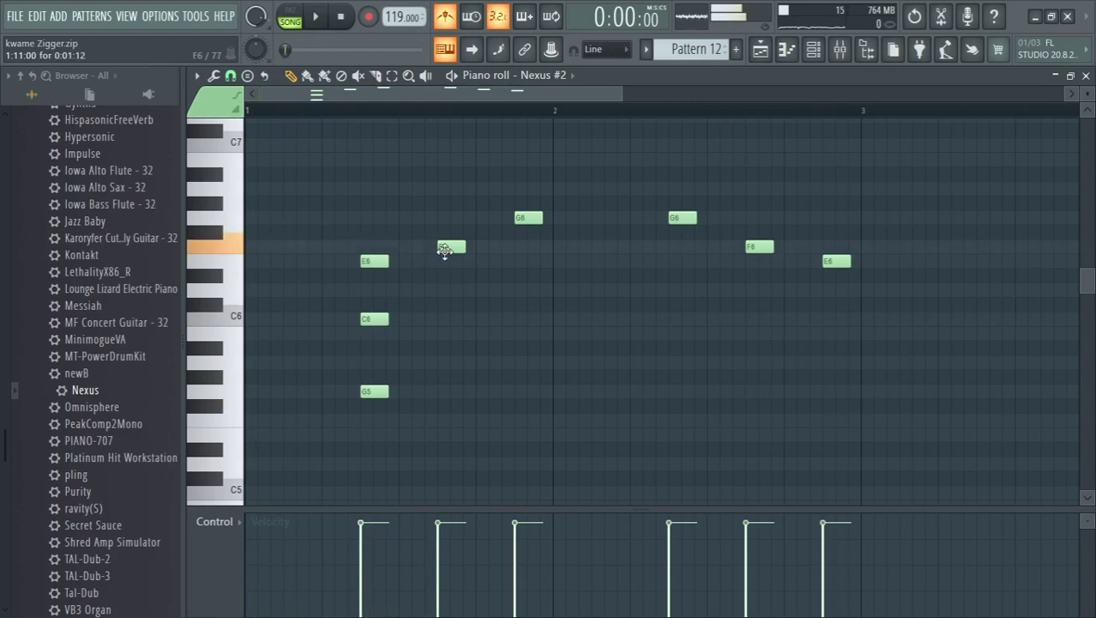
- Add C6 and A5 notes beneath the F6 on beat 3 of bar 1, aligned with its start, and play the chords
left_click(446, 291)
left_click_drag(447, 293, 447, 322)
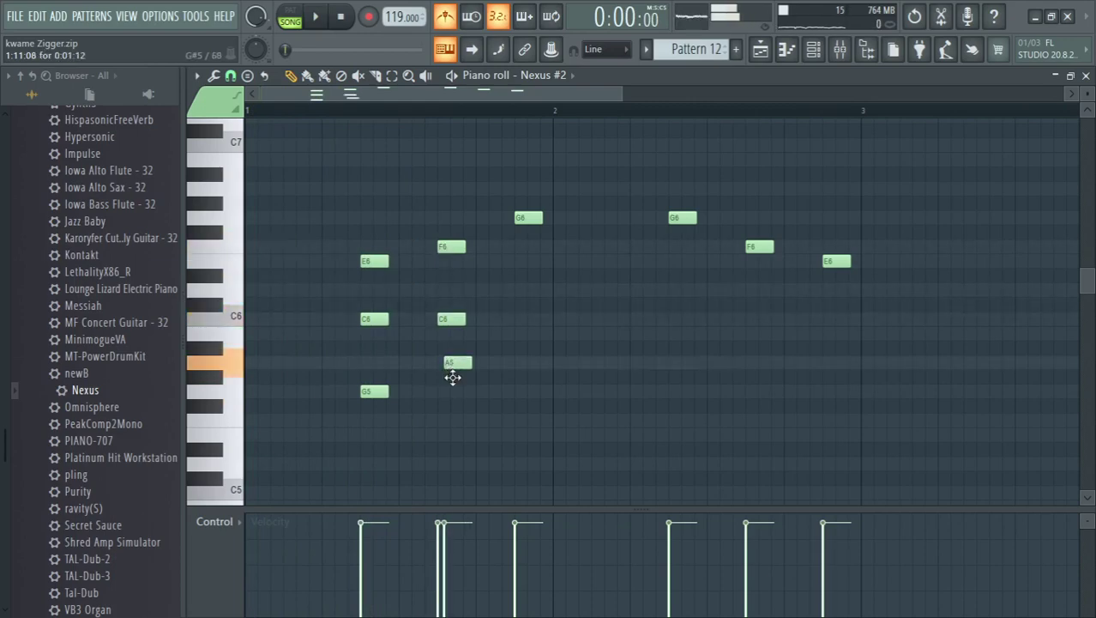
key("space")
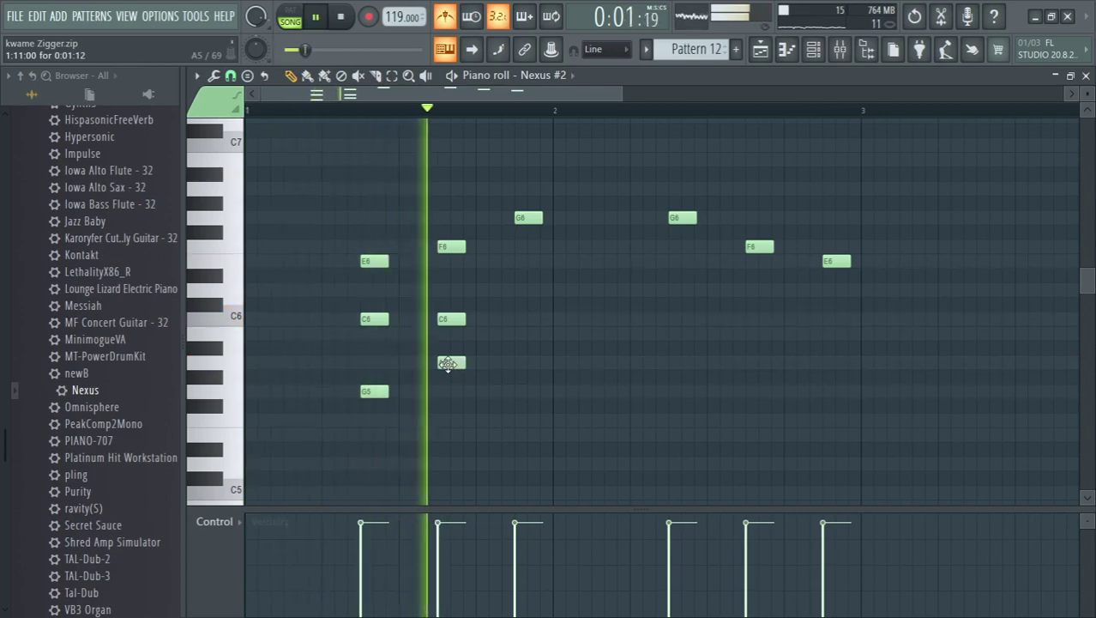
key("space")
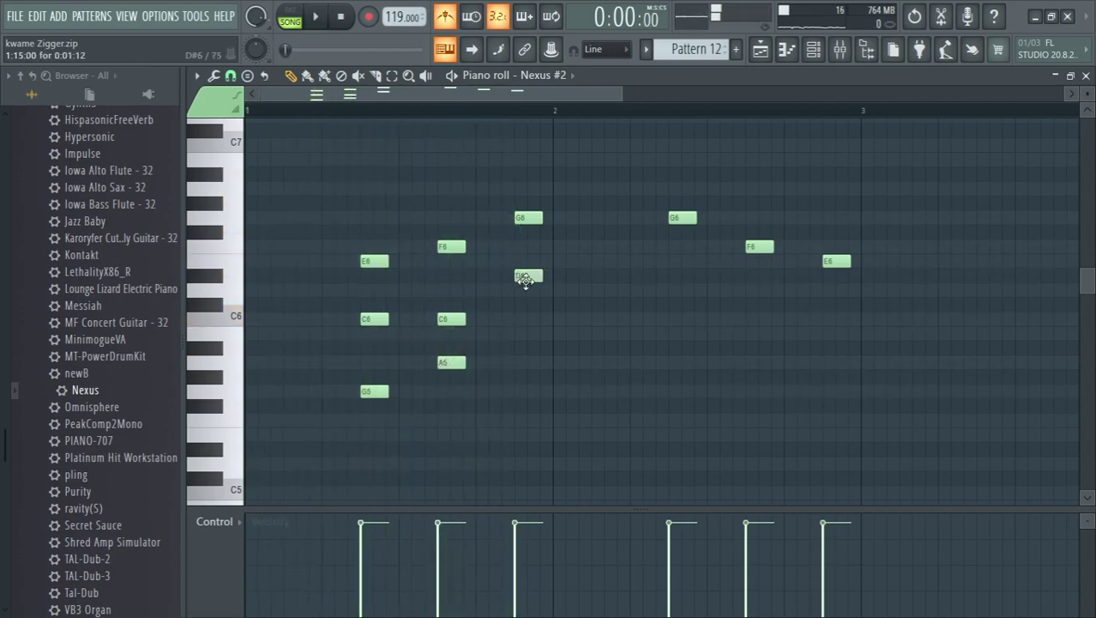
- Add D6 and B5 notes beneath the G6 on beat 4 of bar 1 and play the chords
left_click_drag(524, 281, 526, 301)
left_click_drag(514, 343, 516, 328)
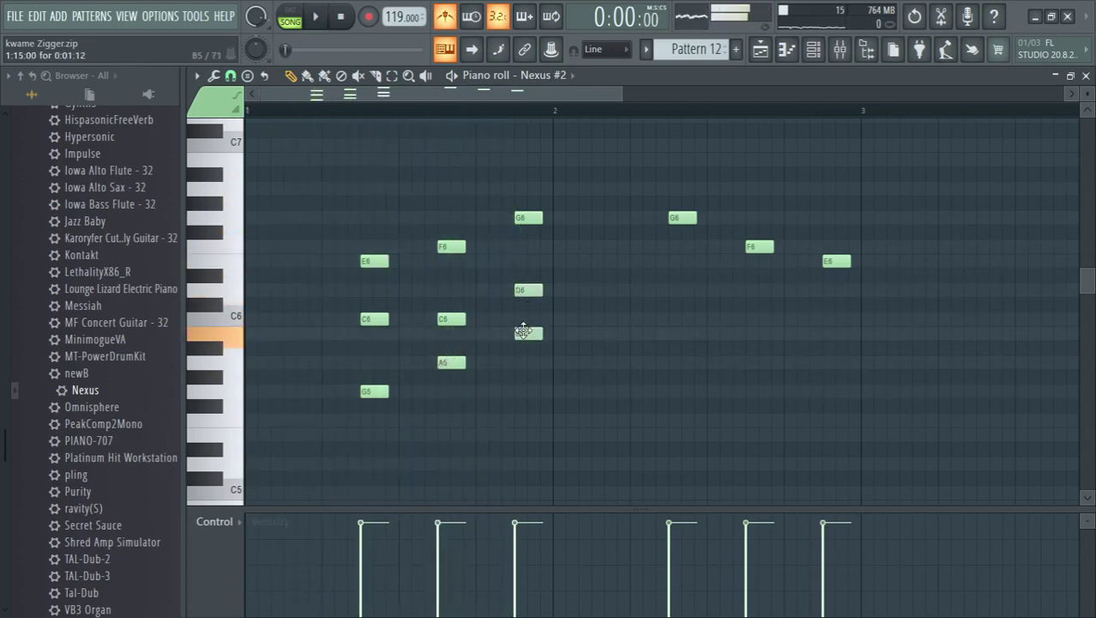
key("space")
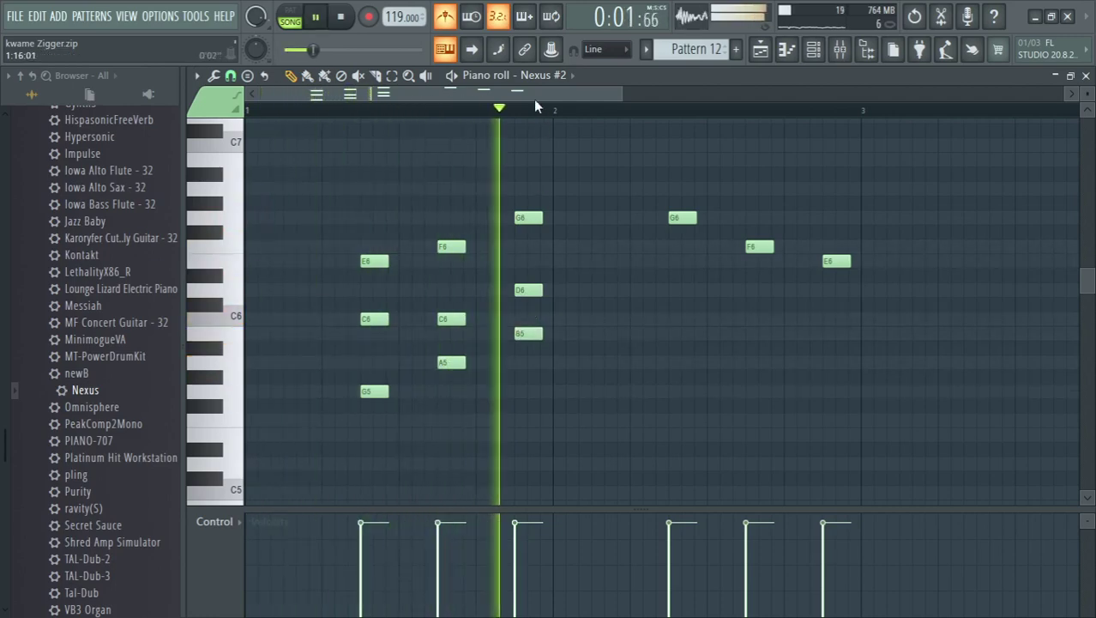
left_click_drag(534, 98, 564, 99)
key("space")
key("space")
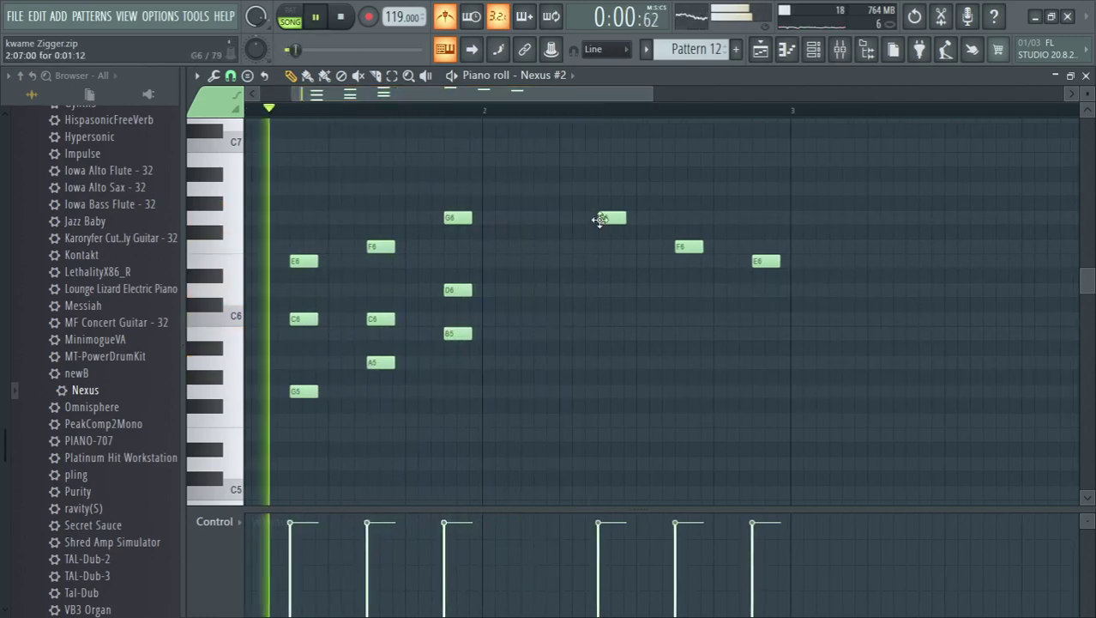
- In bar 2, add D6 and B5 beneath the G6 and add C6 and A5 beneath the F6
left_click(604, 290)
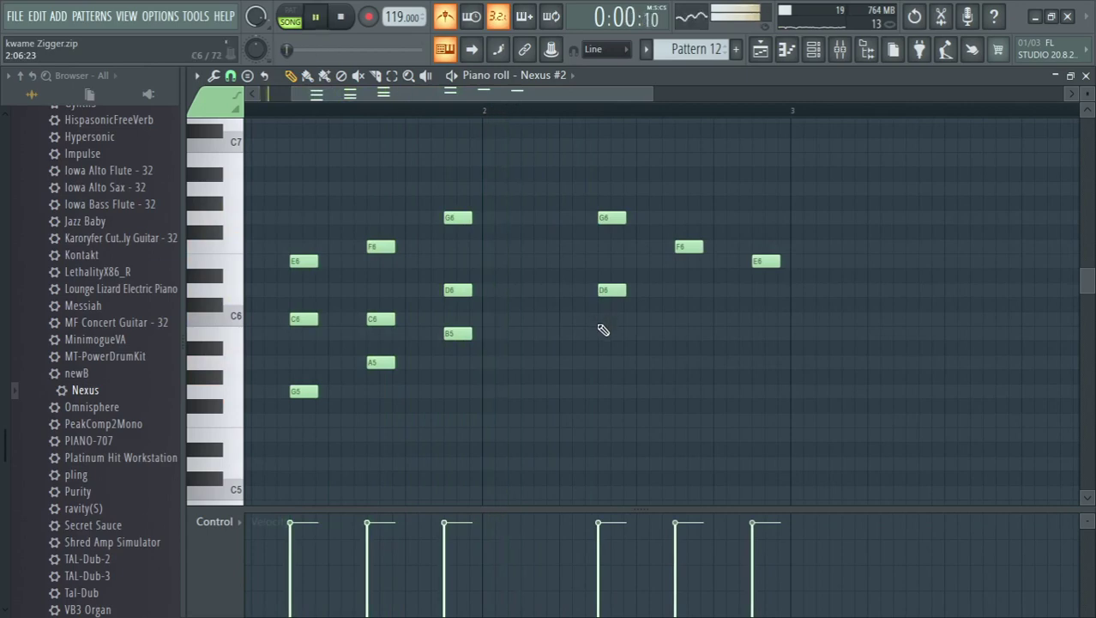
left_click(603, 334)
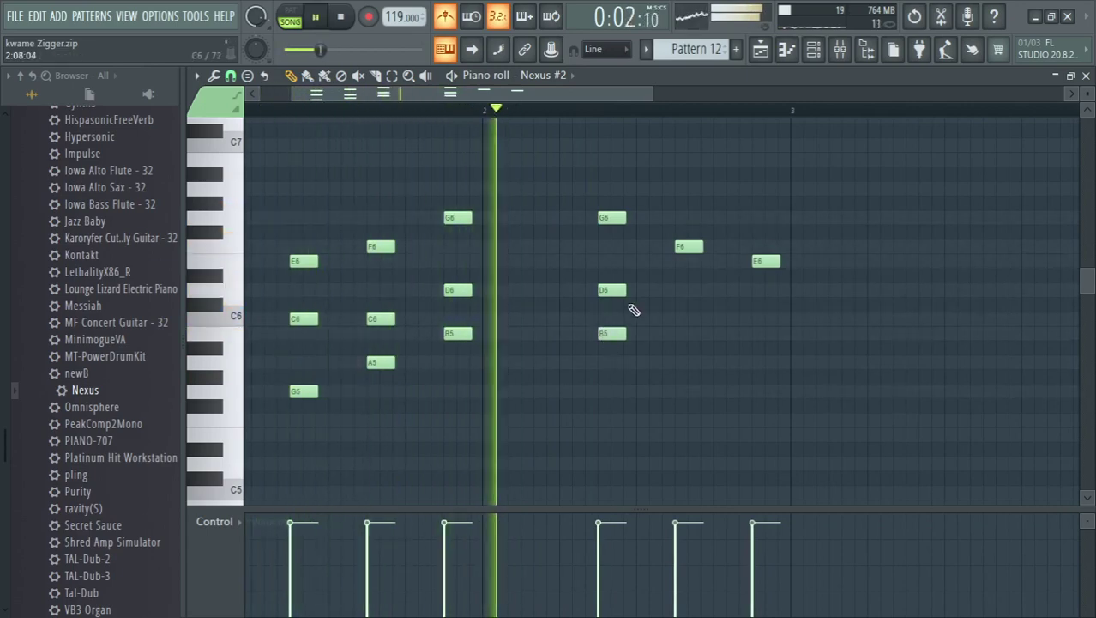
key("space")
left_click(692, 248)
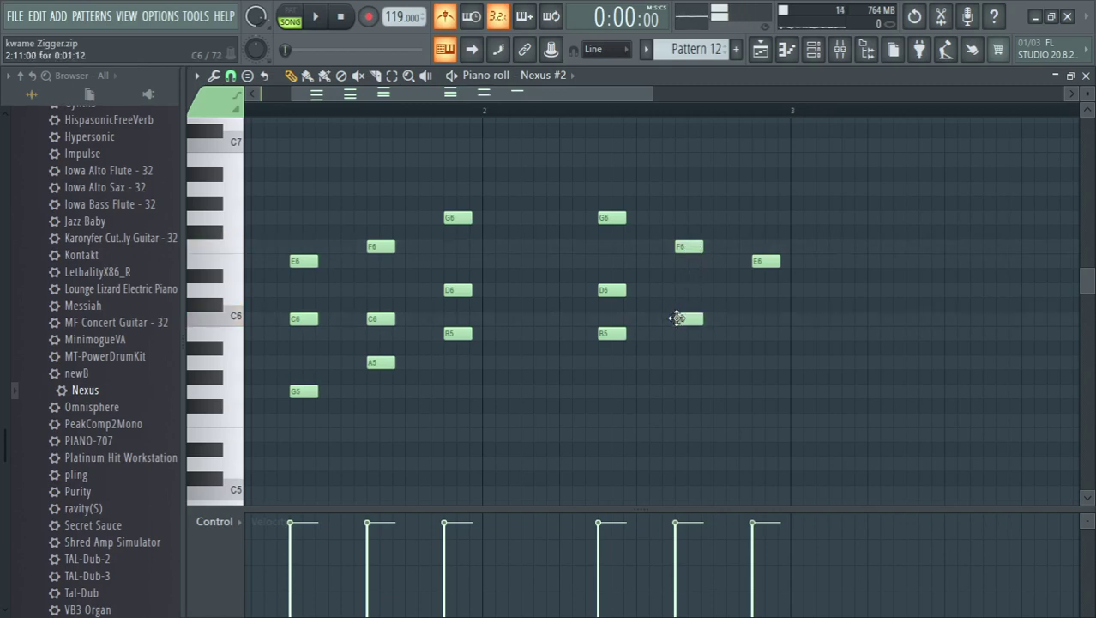
left_click(681, 362)
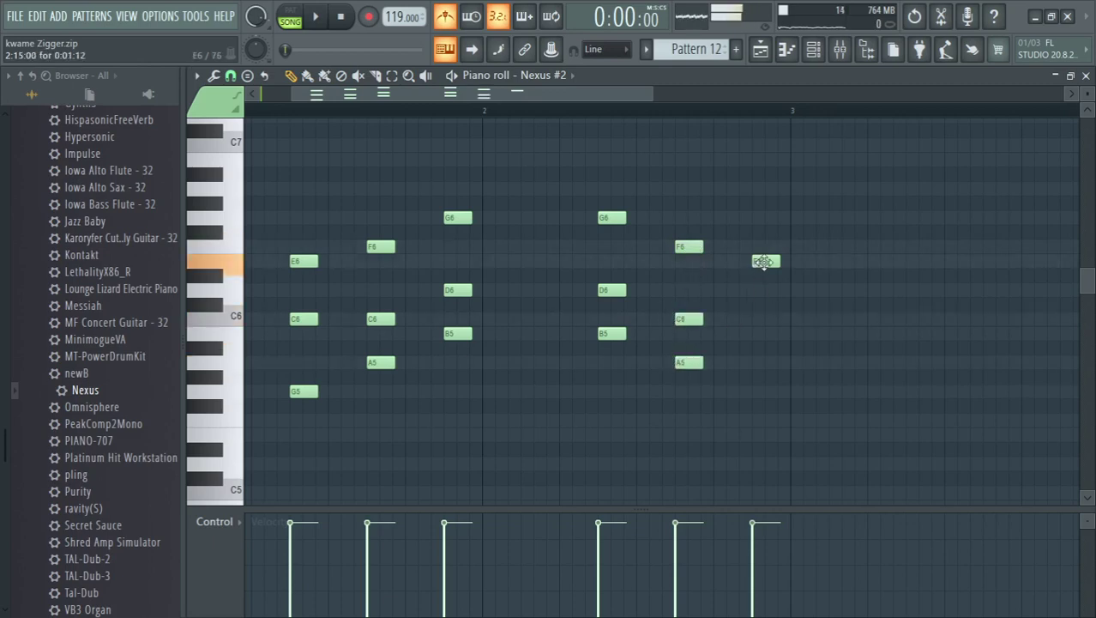
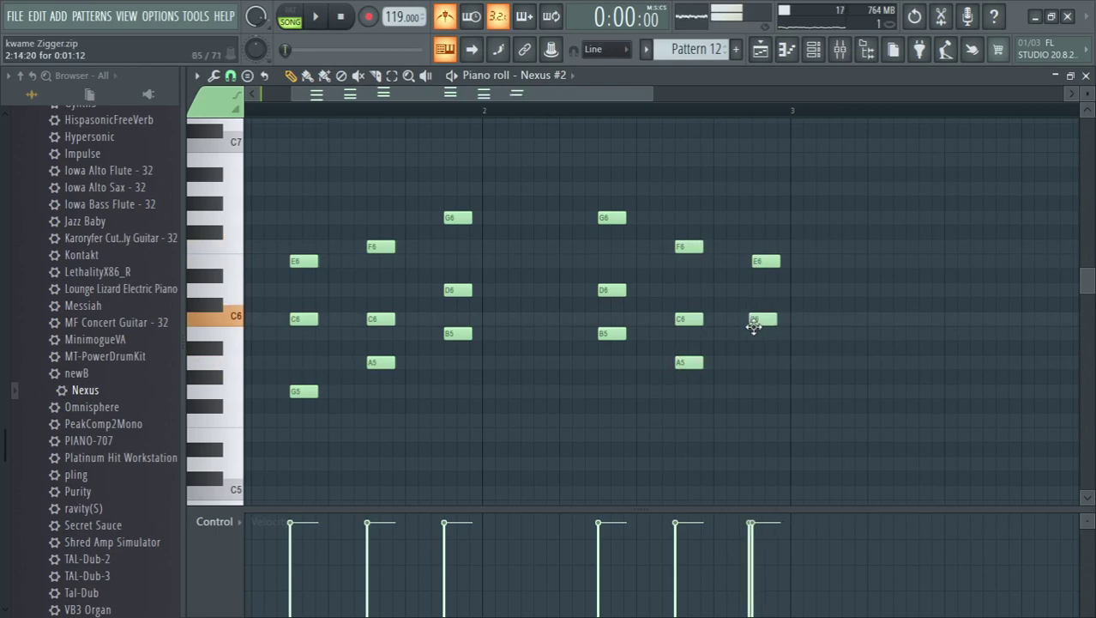
- Add a G5 note beneath the C6 and E6 of the last chord in bar 2, aligned with them, and play the chords
left_click(759, 376)
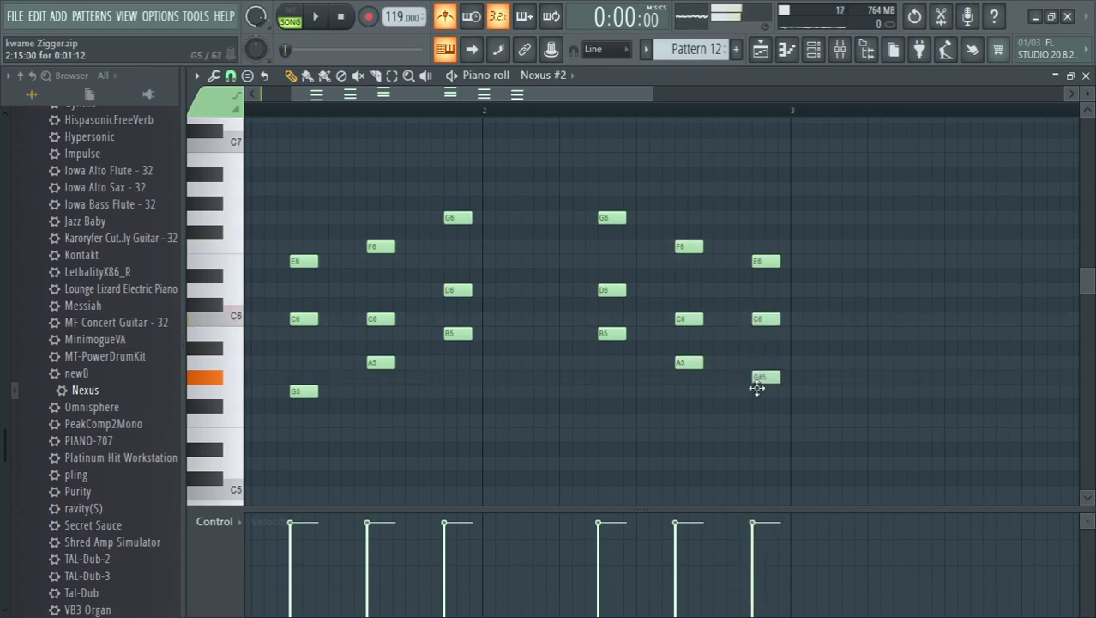
left_click_drag(756, 388, 753, 393)
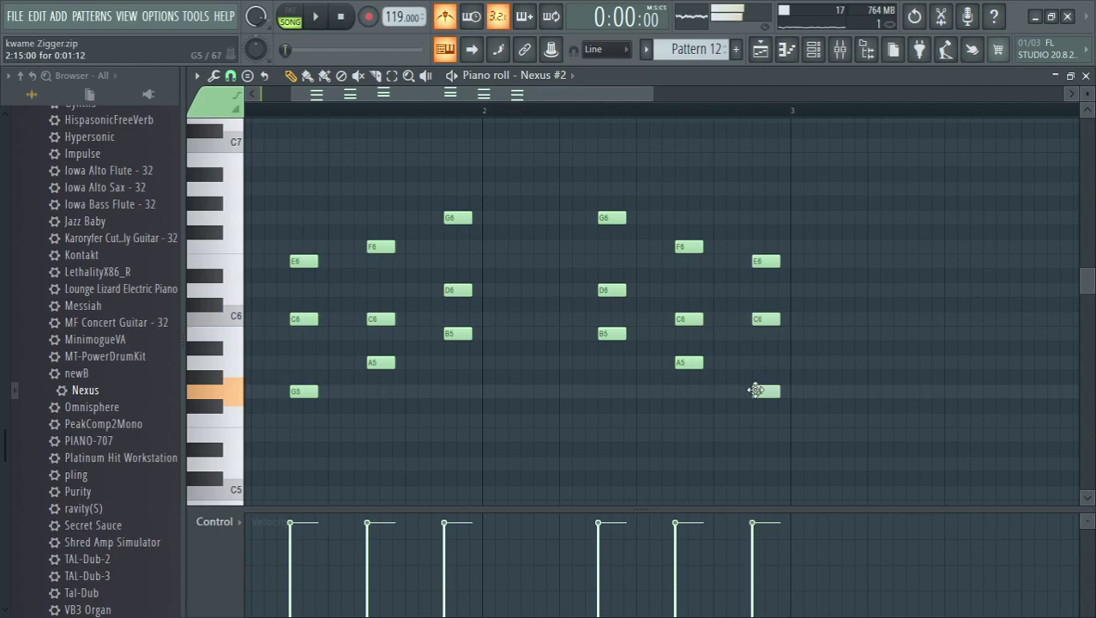
key("space")
- Select all the chords and duplicate the two-bar phrase into bars 3 and 4, and return to the playlist
key("ctrl+a")
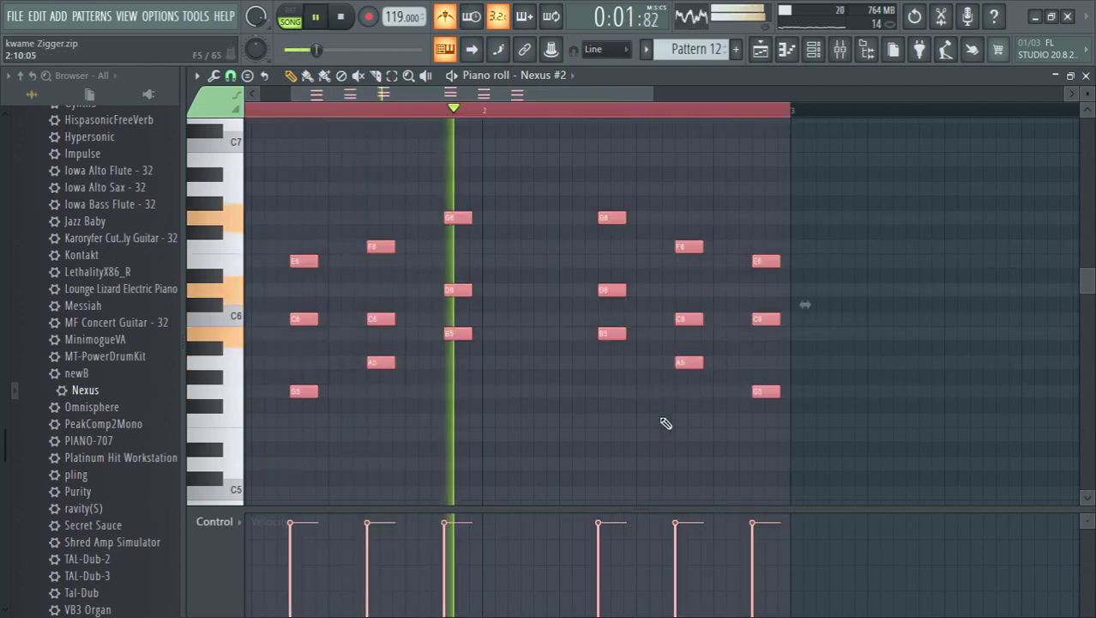
left_click(1086, 75)
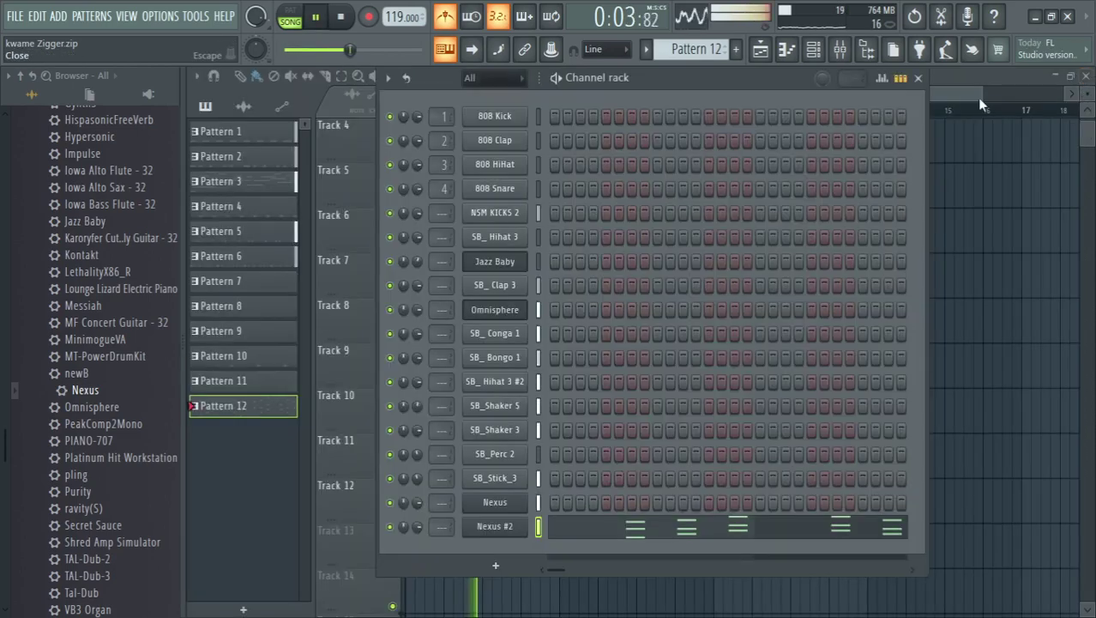
left_click(961, 80)
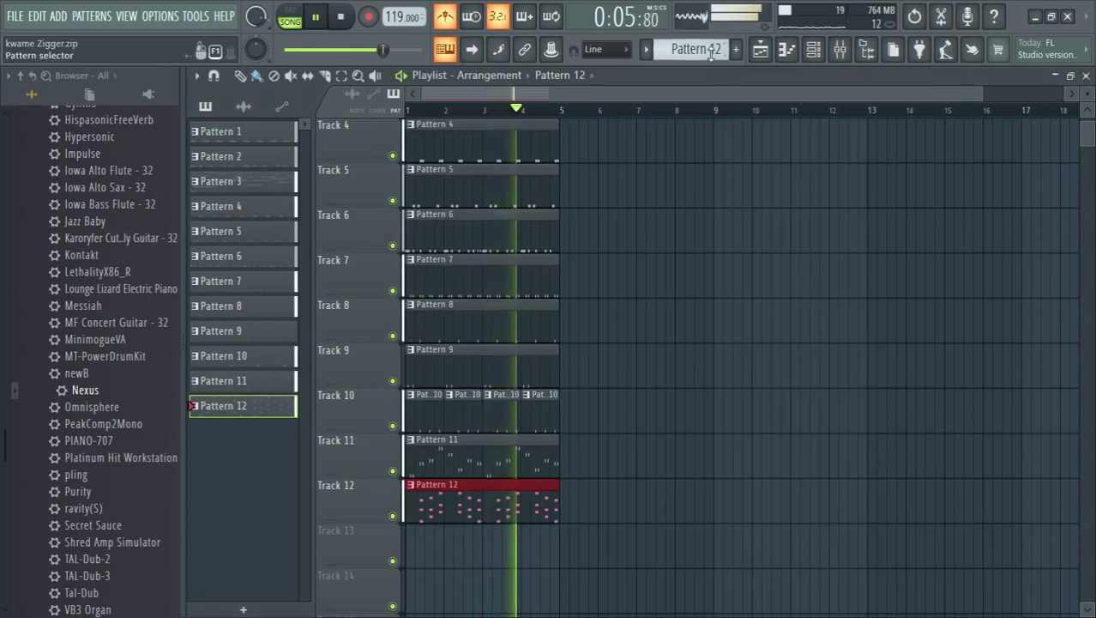
- Create Pattern 13 and place it on Track 13 at the start of bar 1
scroll(711, 52, "up", 1)
scroll(666, 212, "down", 1)
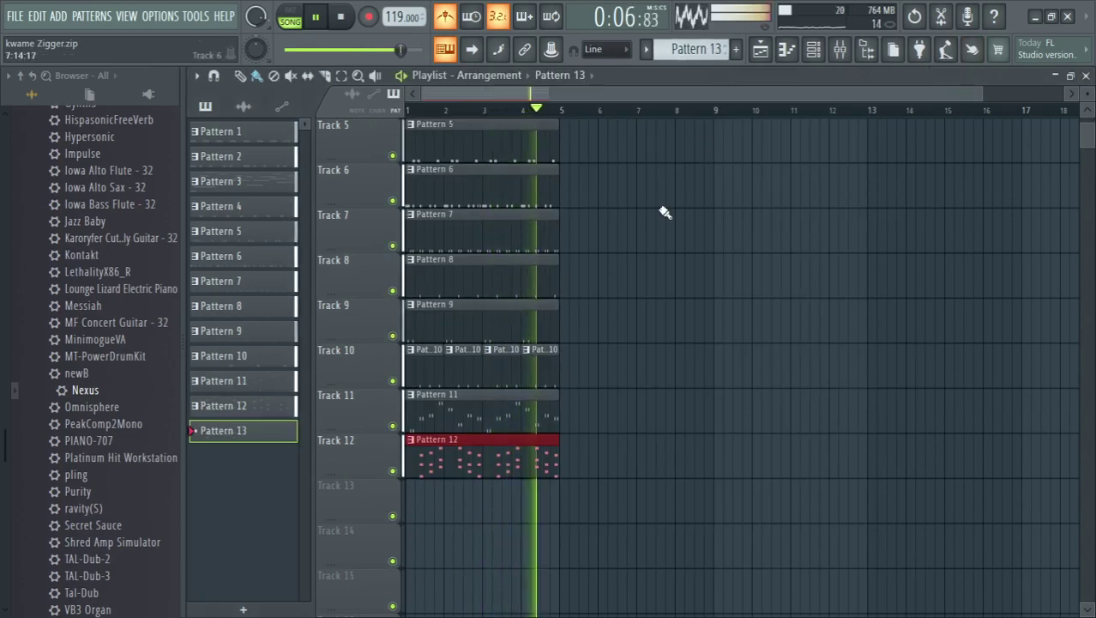
left_click(410, 506)
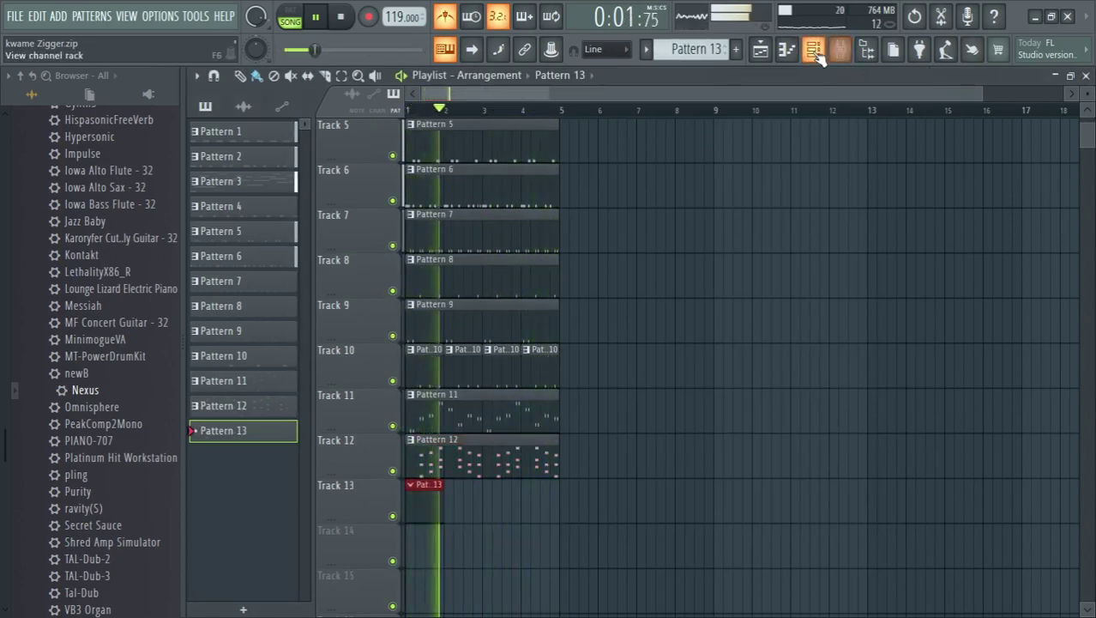
- Clone the Nexus #2 channel in the channel rack
left_click(813, 50)
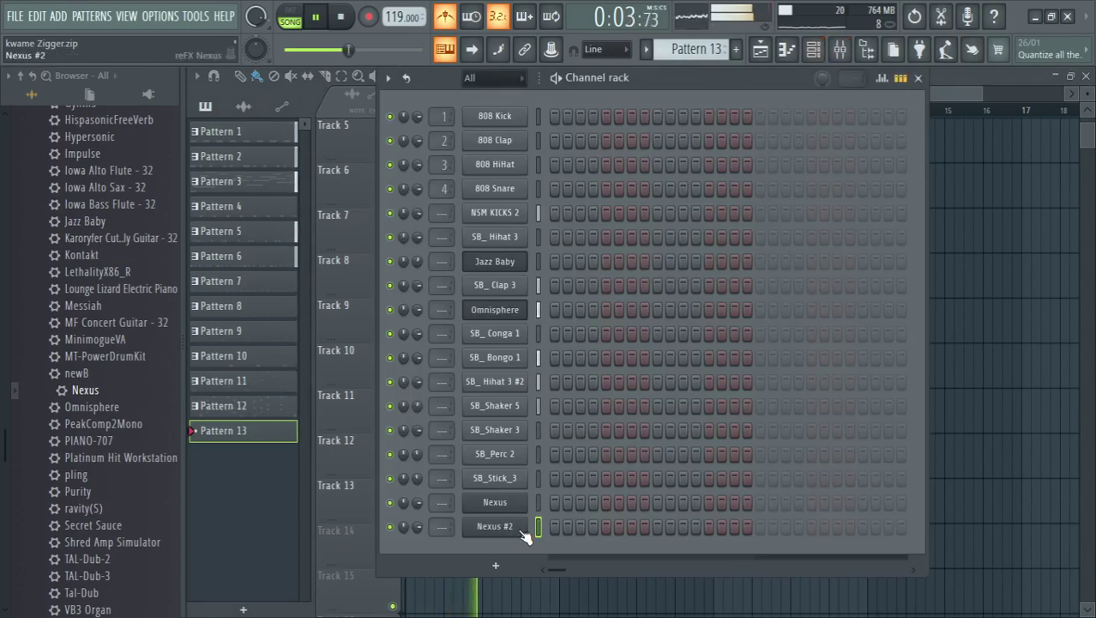
right_click(523, 534)
left_click(542, 521)
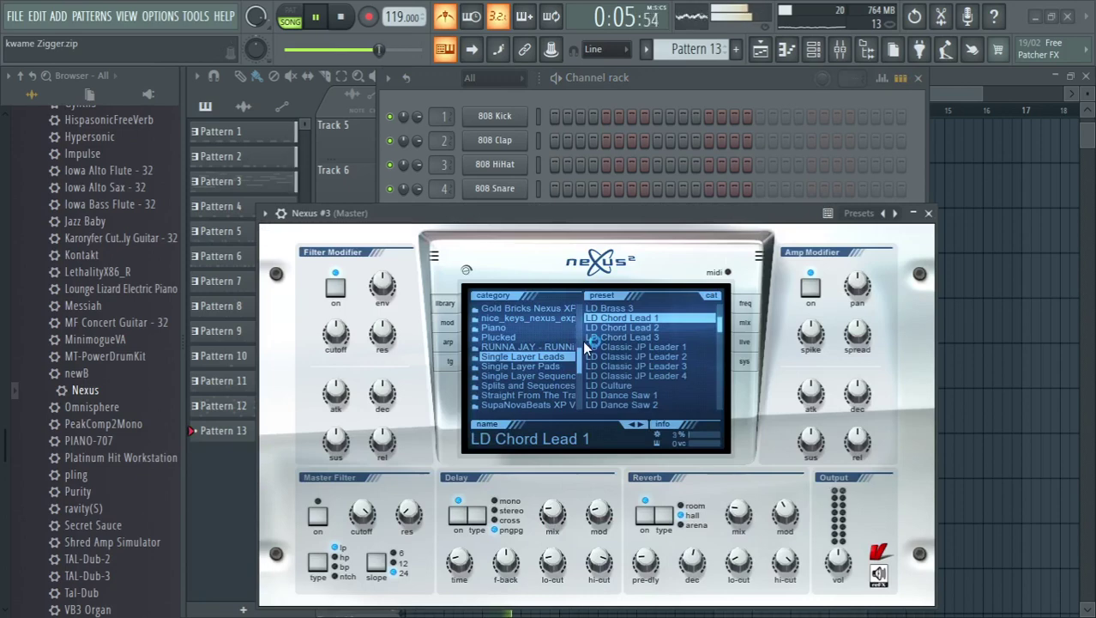
- Load the LG - BASS - DEET preset from the [FREE] THRASHED category in the cloned Nexus and close its window
left_click(559, 402)
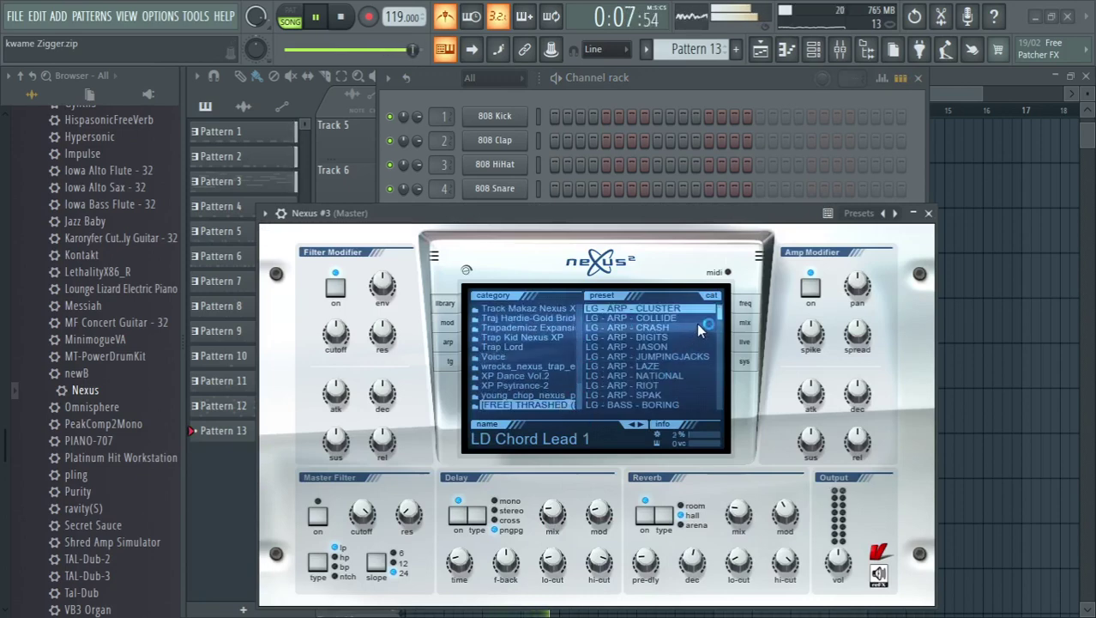
left_click_drag(723, 320, 723, 336)
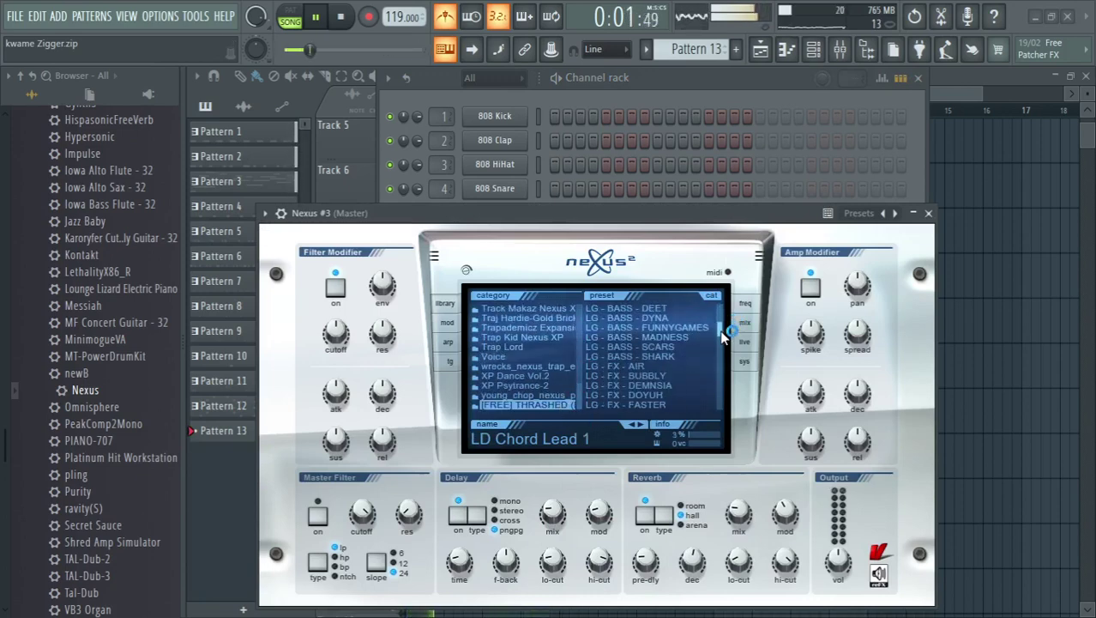
left_click(700, 309)
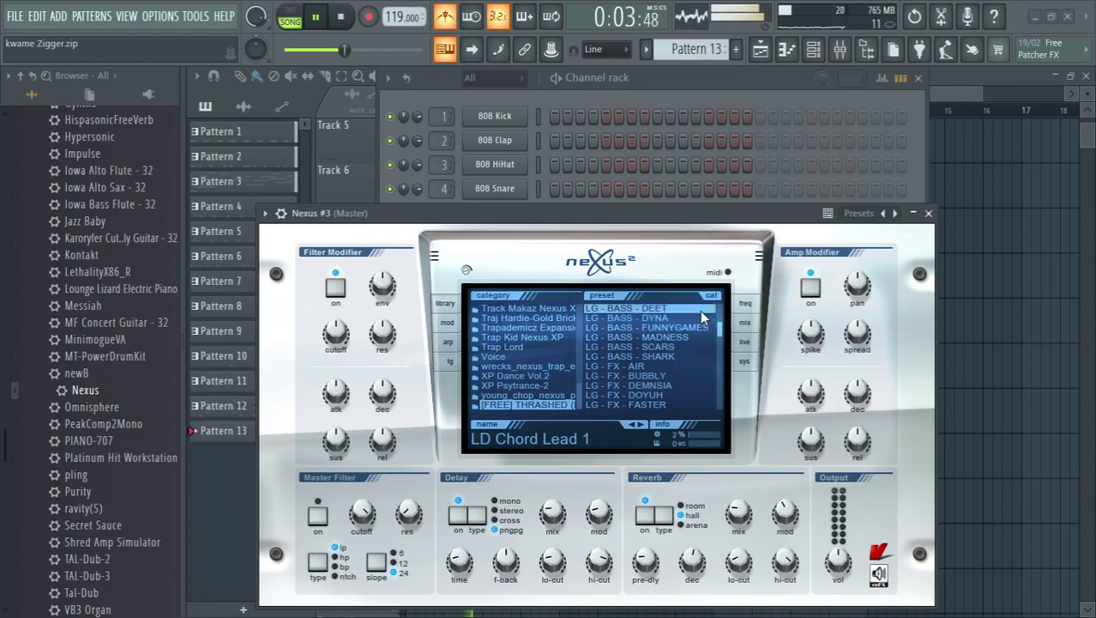
left_click(932, 216)
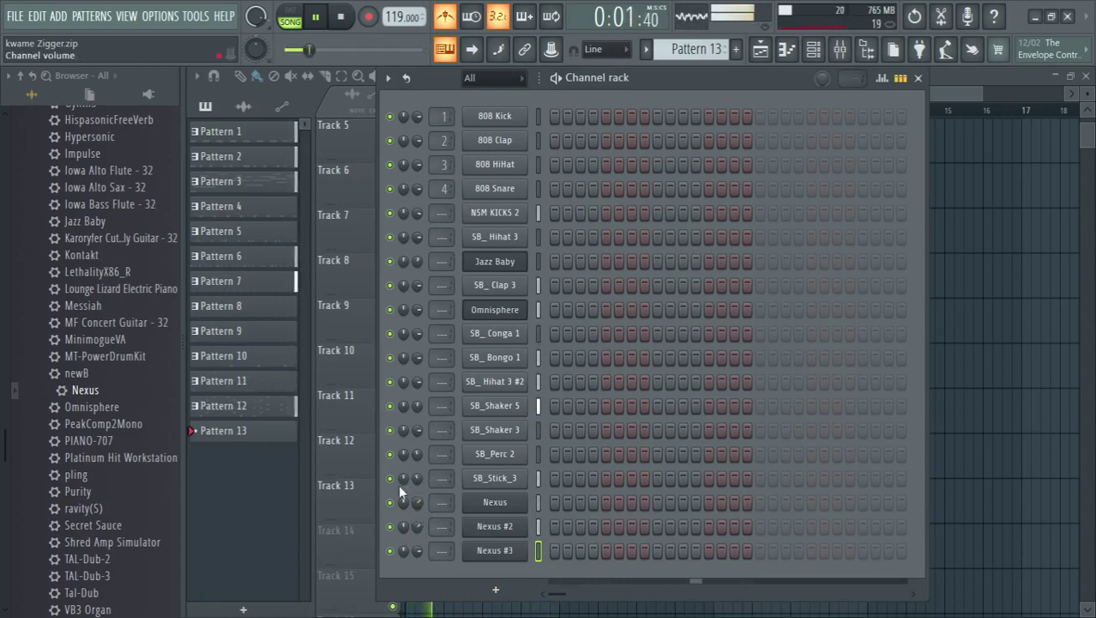
- Open the piano roll for Nexus #3, place a one-beat C5 at the start of bar 1, and play it with the beat
left_click(342, 466)
double_click(433, 490)
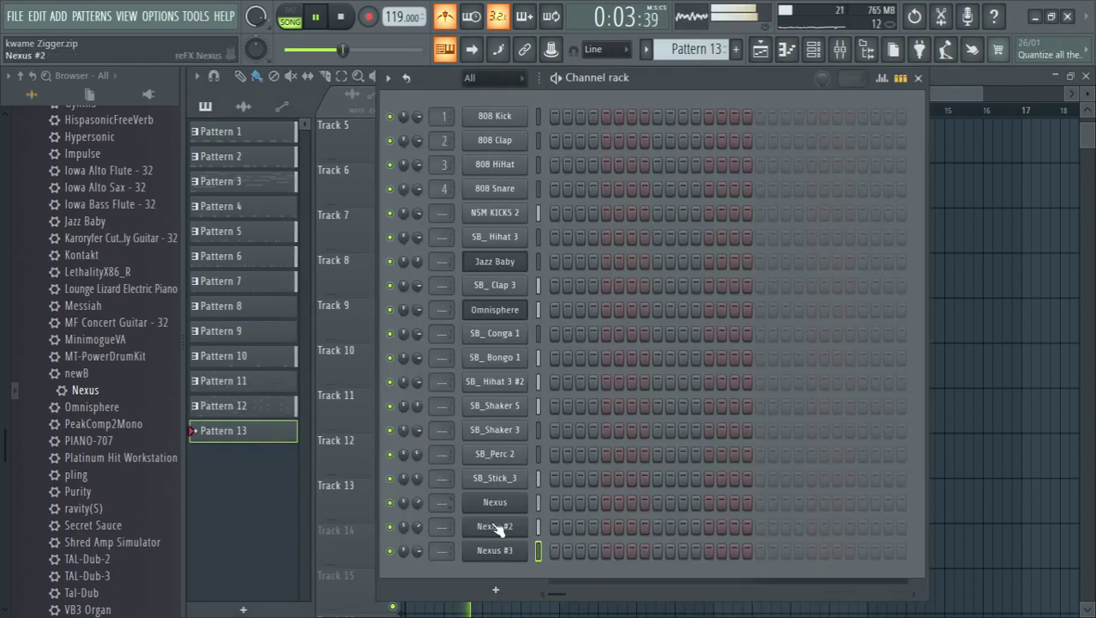
right_click(502, 553)
left_click(559, 386)
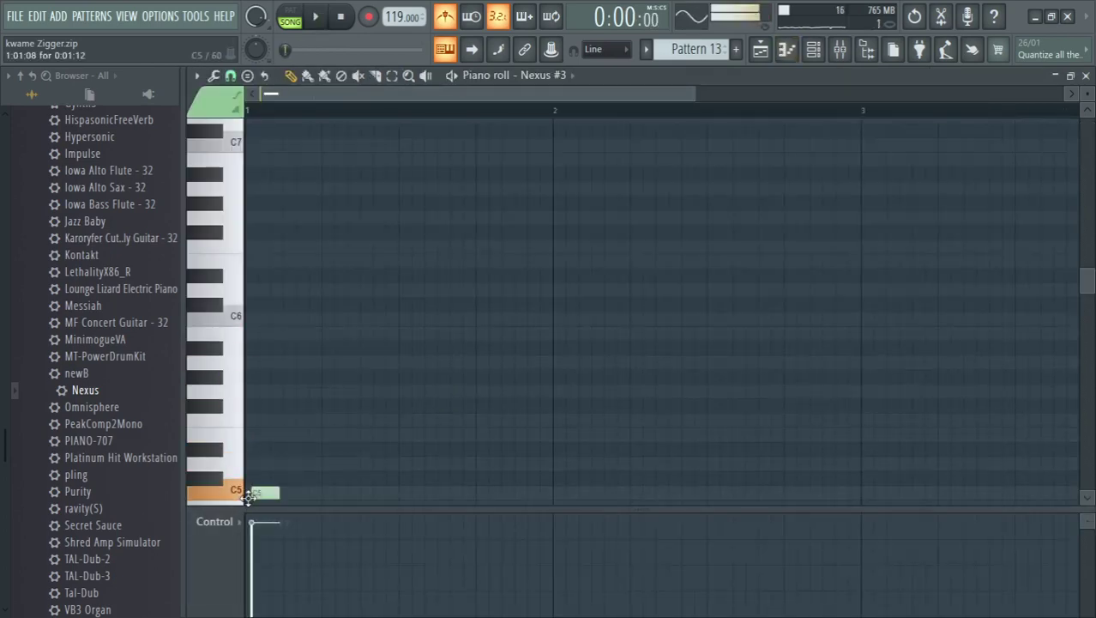
left_click_drag(248, 498, 323, 484)
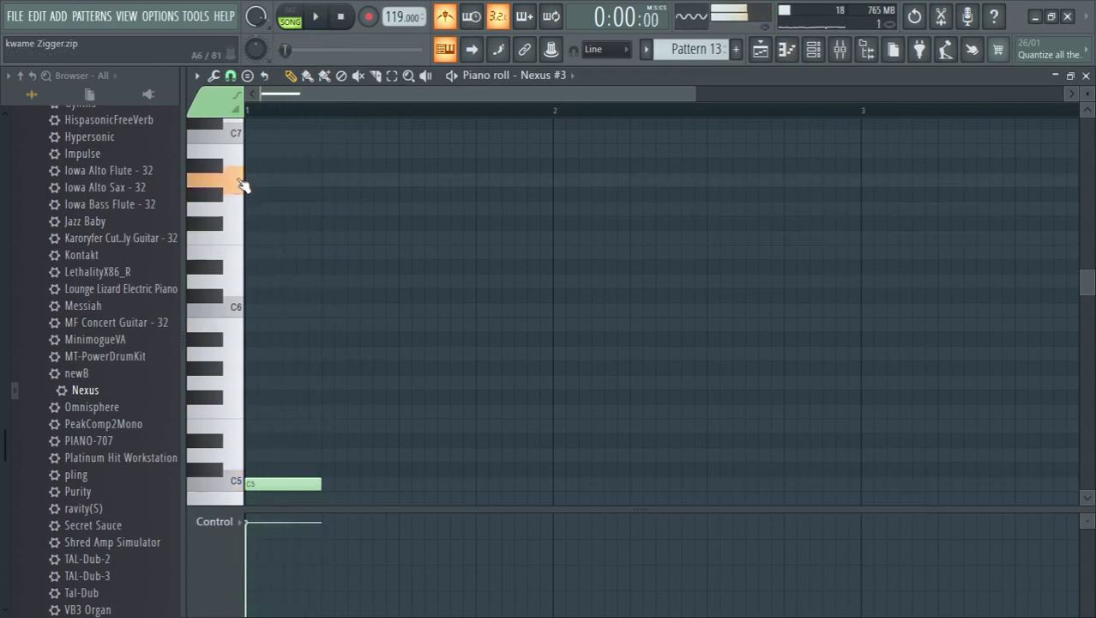
key("space")
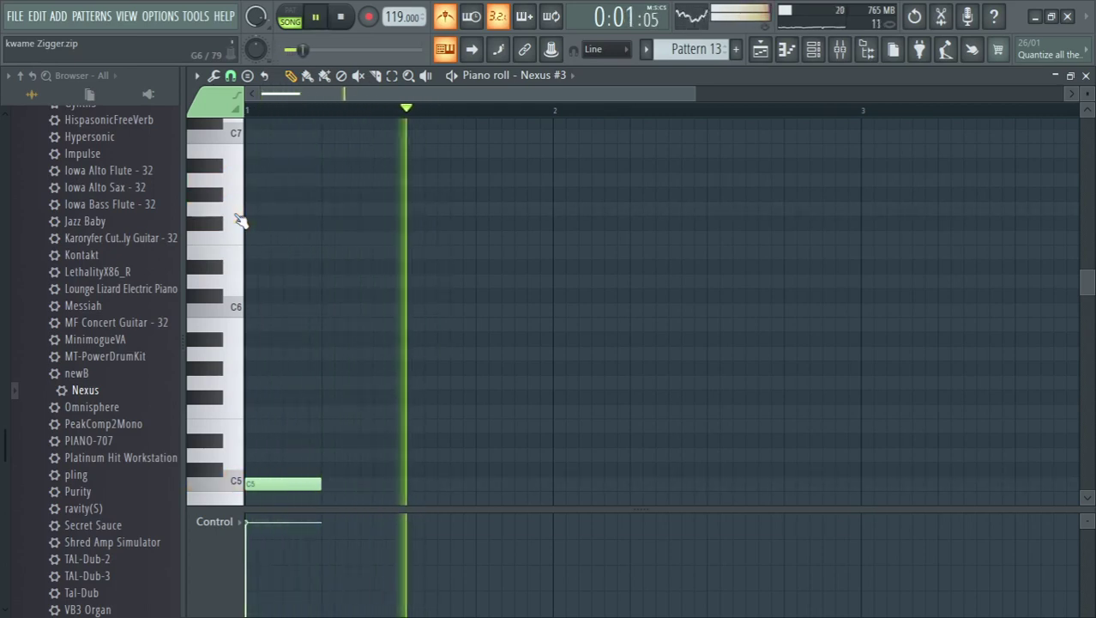
key("space")
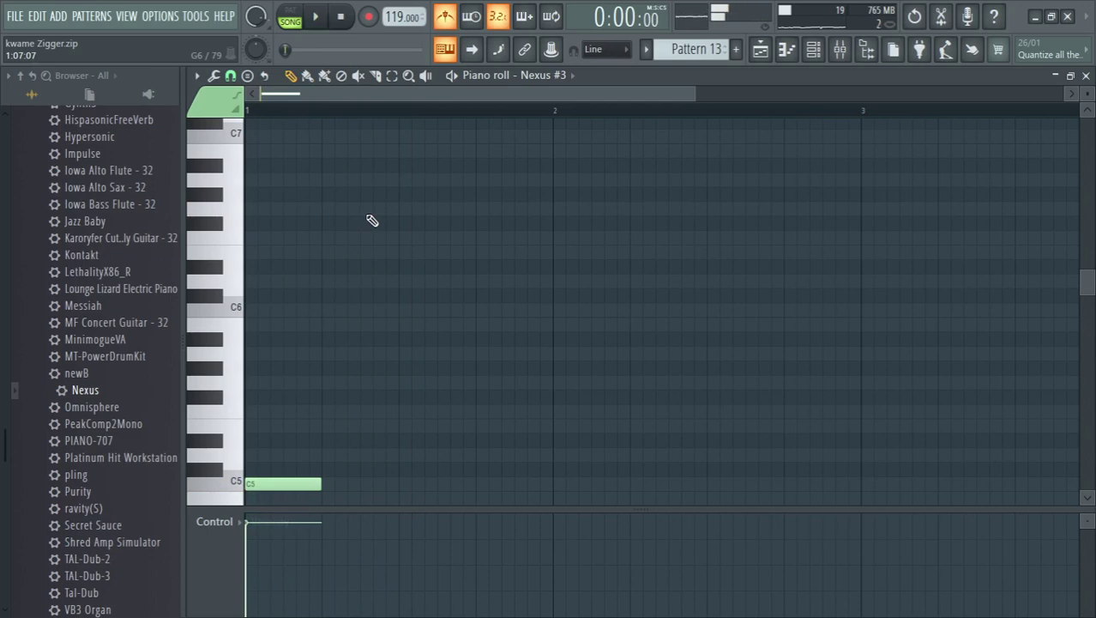
- In bar 1, add a short E5 on beat 2 and a short G6 half a beat after it, and play them
key("space")
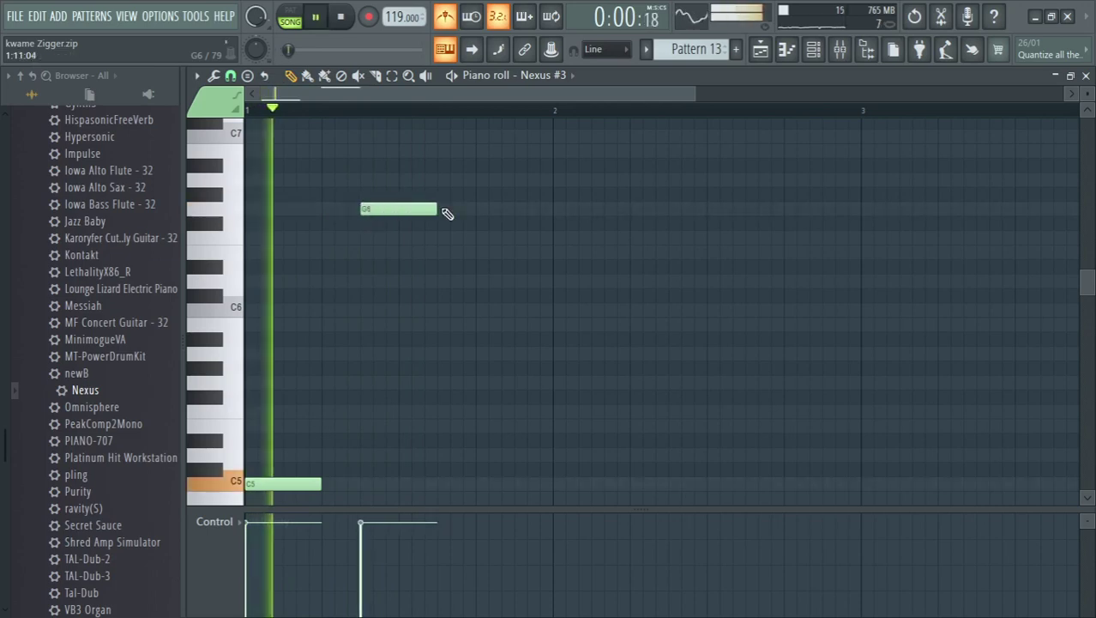
left_click_drag(435, 209, 396, 209)
key("space")
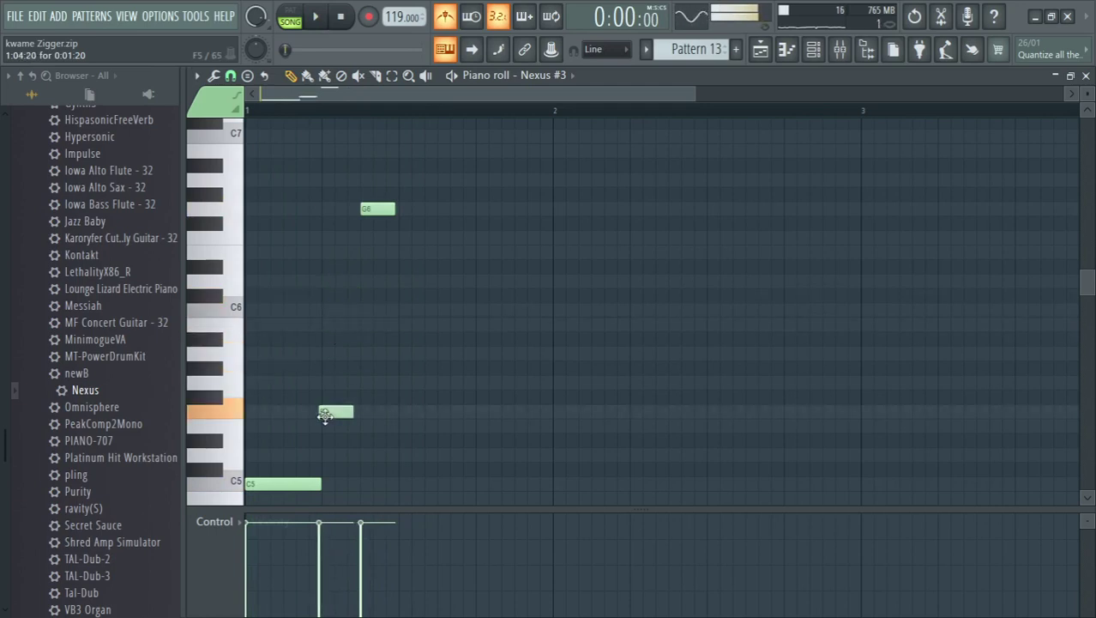
key("space")
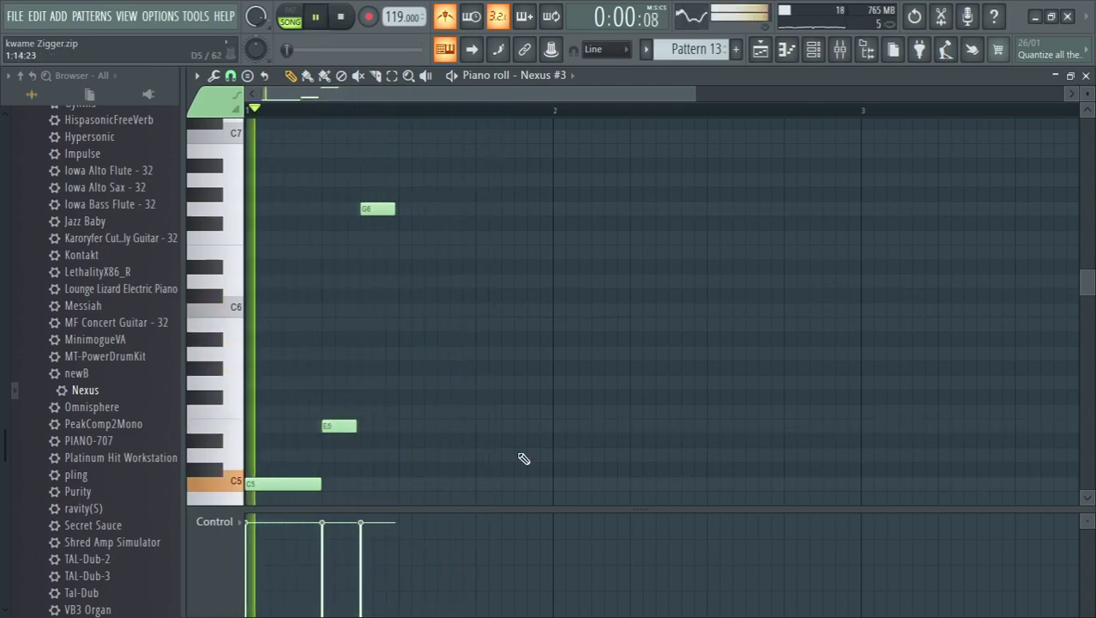
- Place a one-beat G5 at the start of bar 2 and a one-beat F5 on beat 3, and play the line
scroll(558, 391, "down", 3)
key("space")
left_click(554, 253)
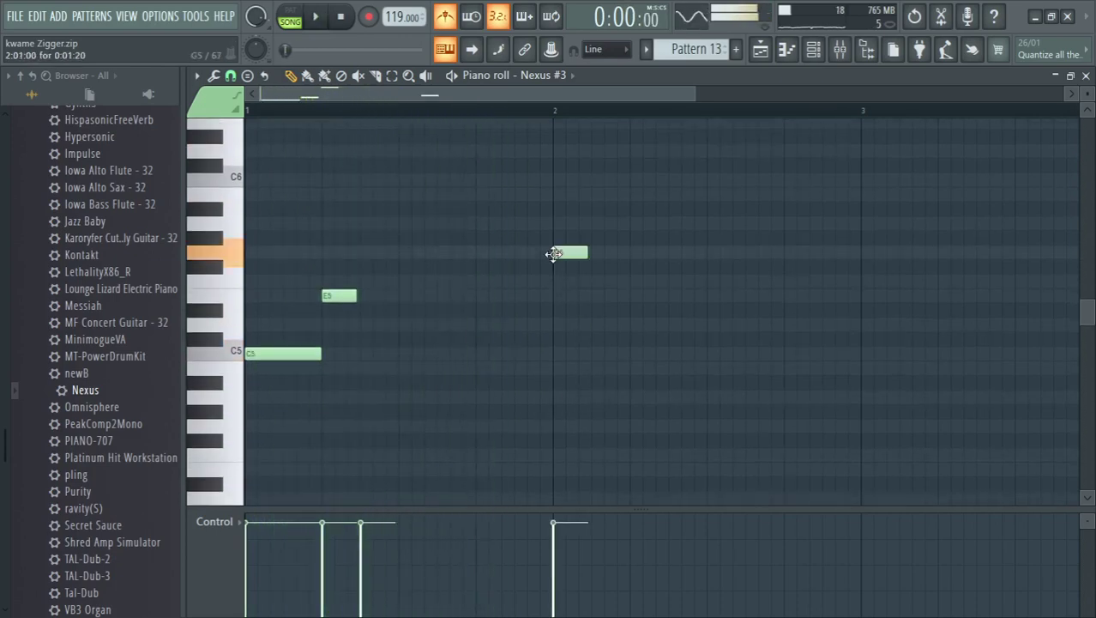
key("space")
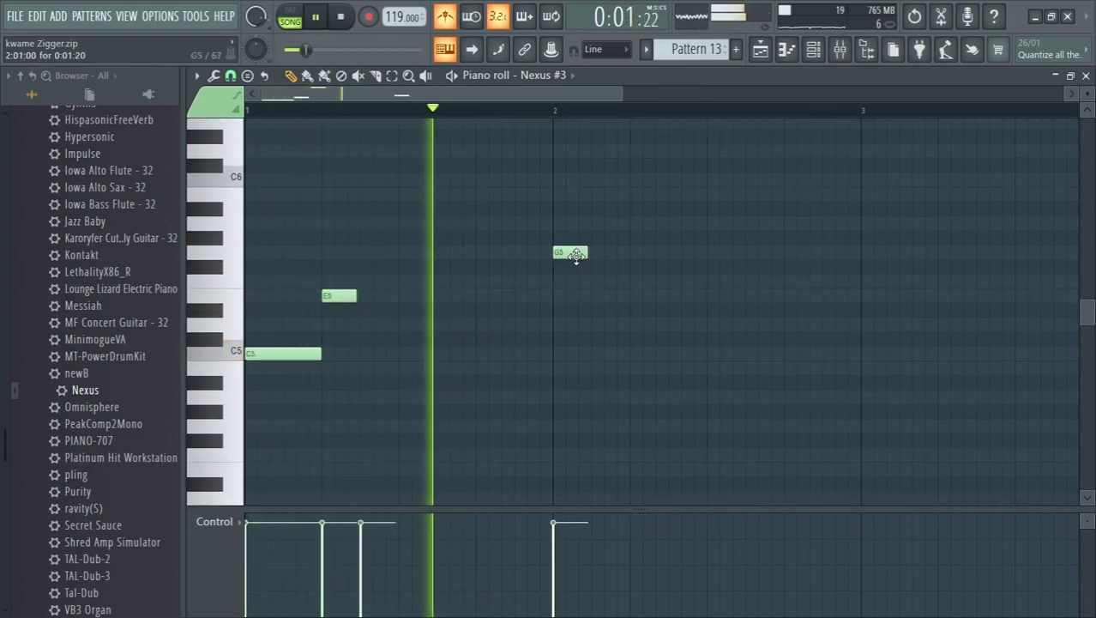
left_click_drag(584, 255, 629, 257)
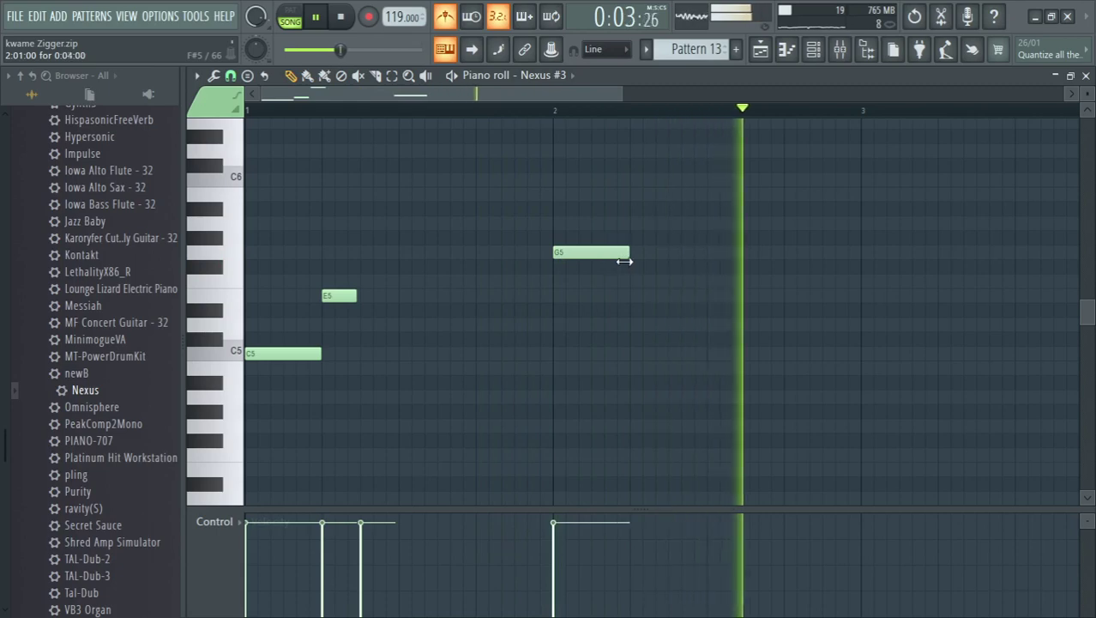
key("space")
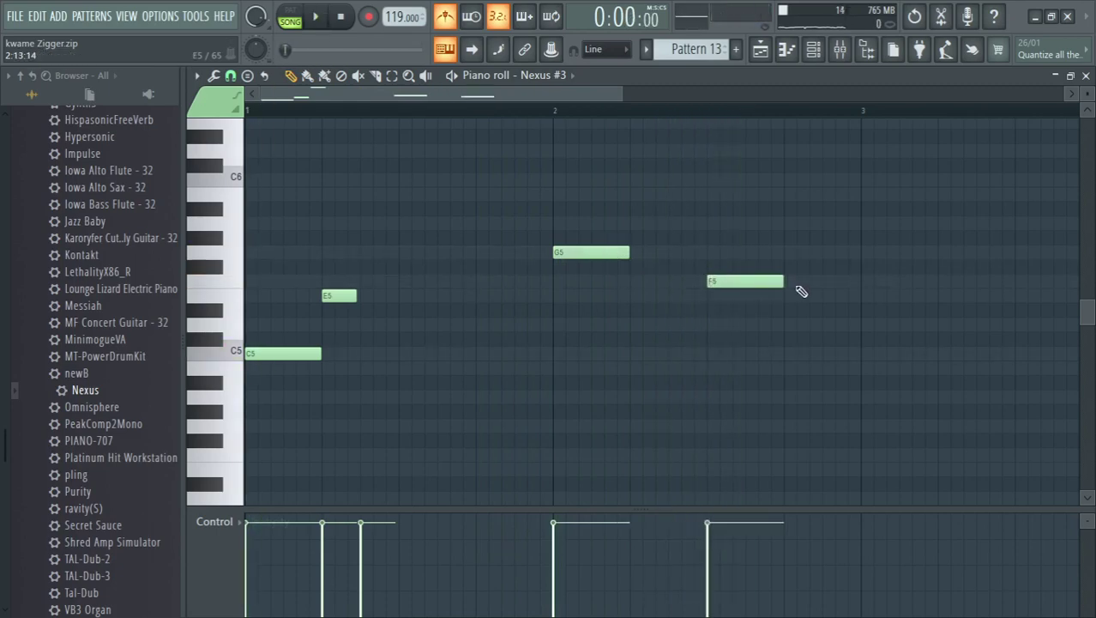
key("space")
- Add a half-beat G6 note in the second half of beat 4 of bar 2
left_click_drag(611, 94, 683, 127)
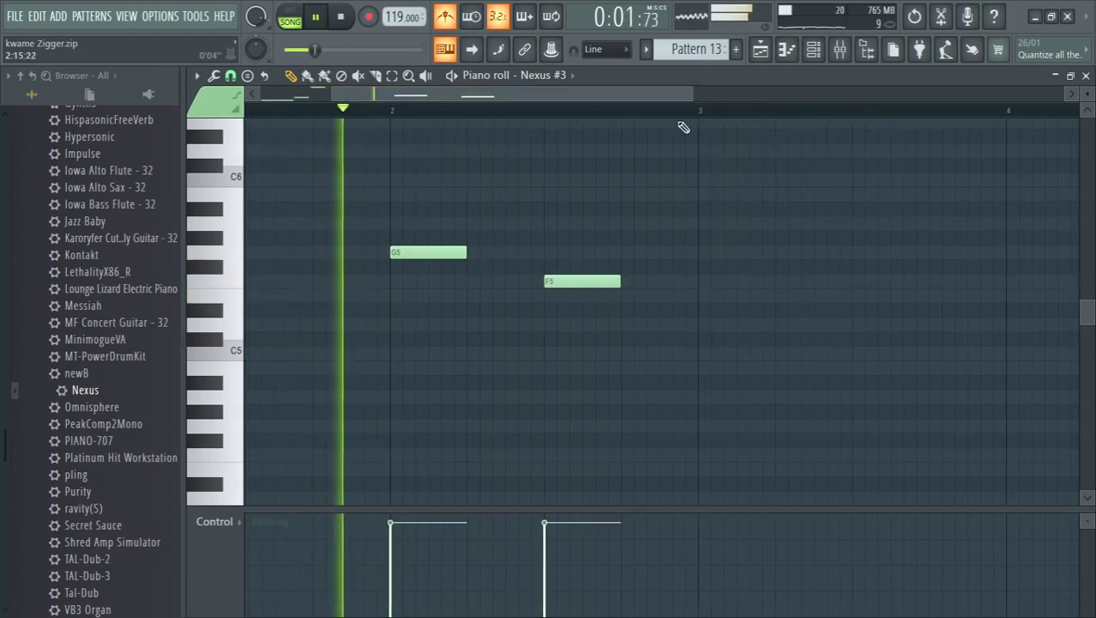
scroll(594, 501, "up", 1)
scroll(640, 391, "up", 1)
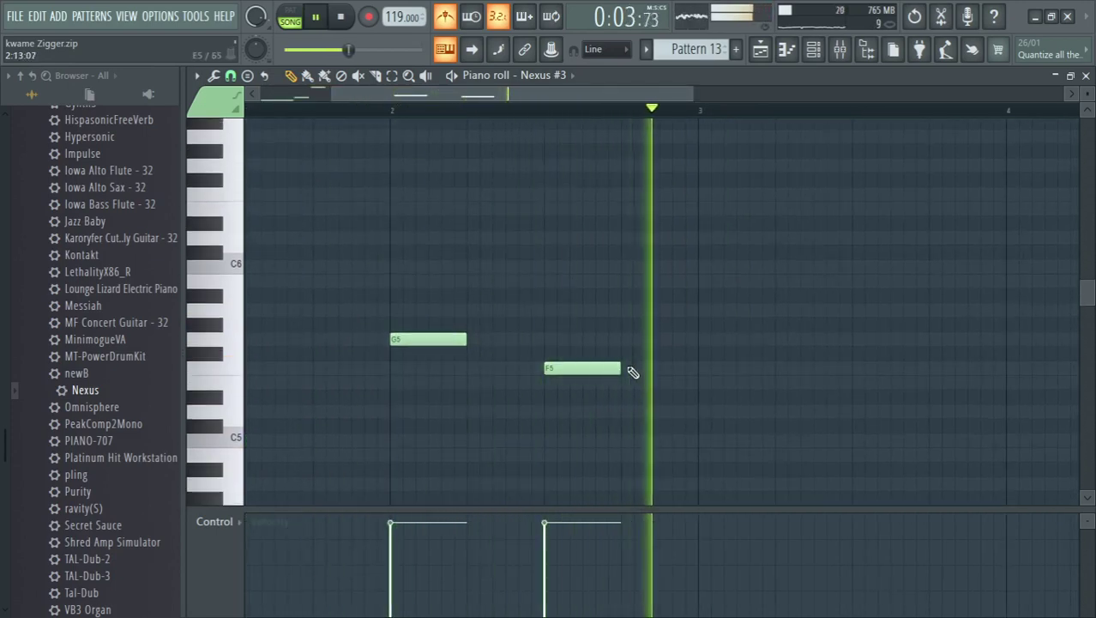
key("space")
mouse_move(665, 264)
left_mouse_down()
mouse_move(687, 154)
mouse_move(697, 164)
left_mouse_up()
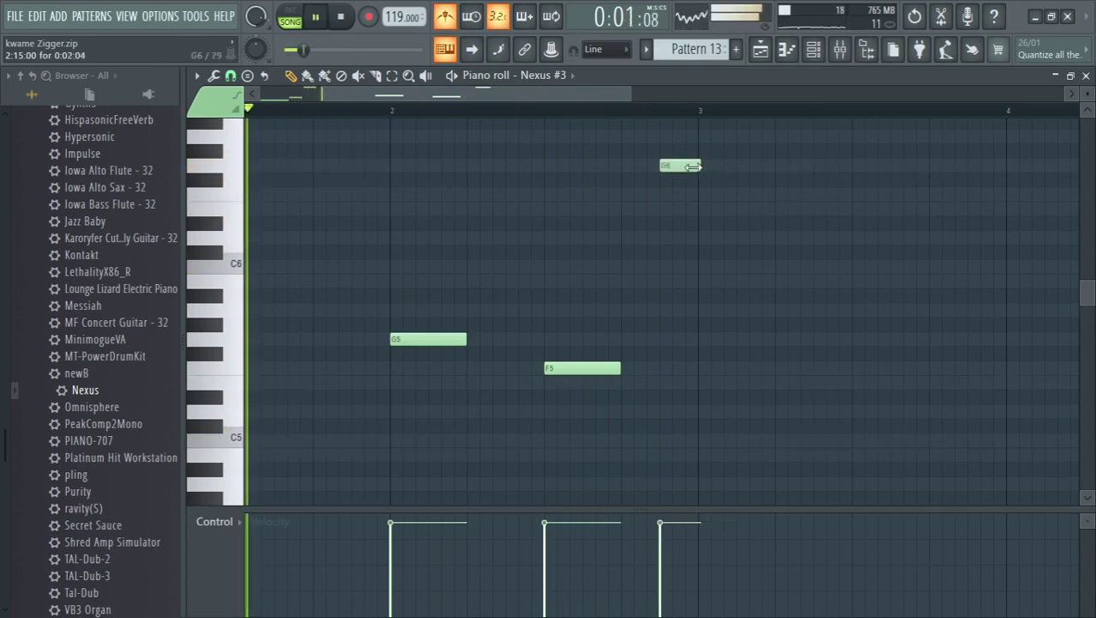
- Add a second F5 on beat 4 of bar 2, lengthen it slightly past the start of the G6, and play it
left_click_drag(661, 92, 696, 91)
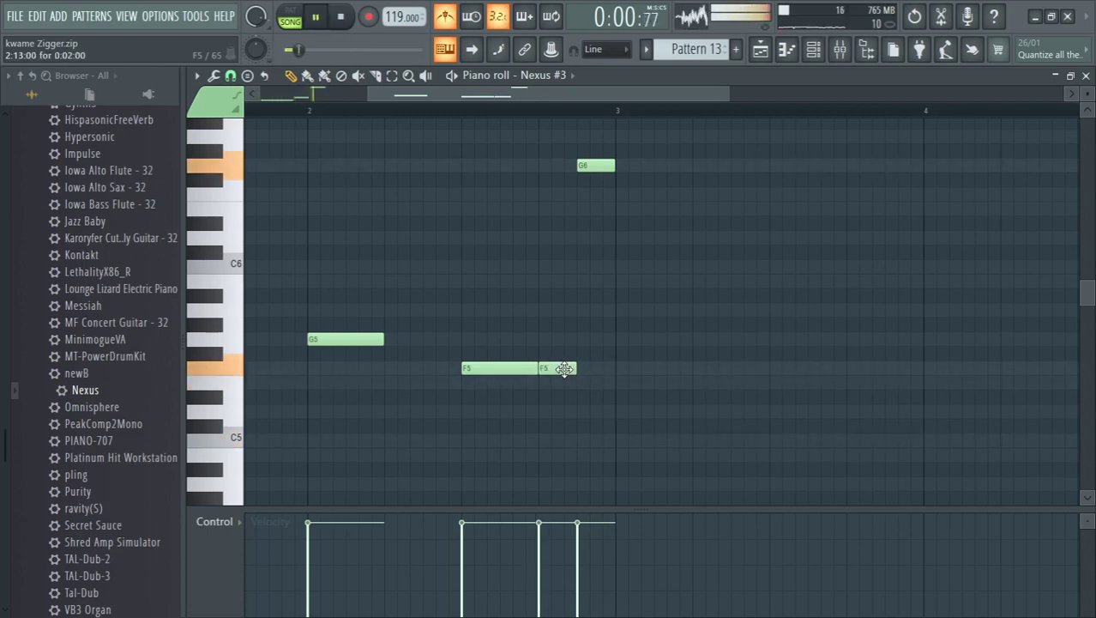
left_click_drag(575, 369, 588, 371)
key("space")
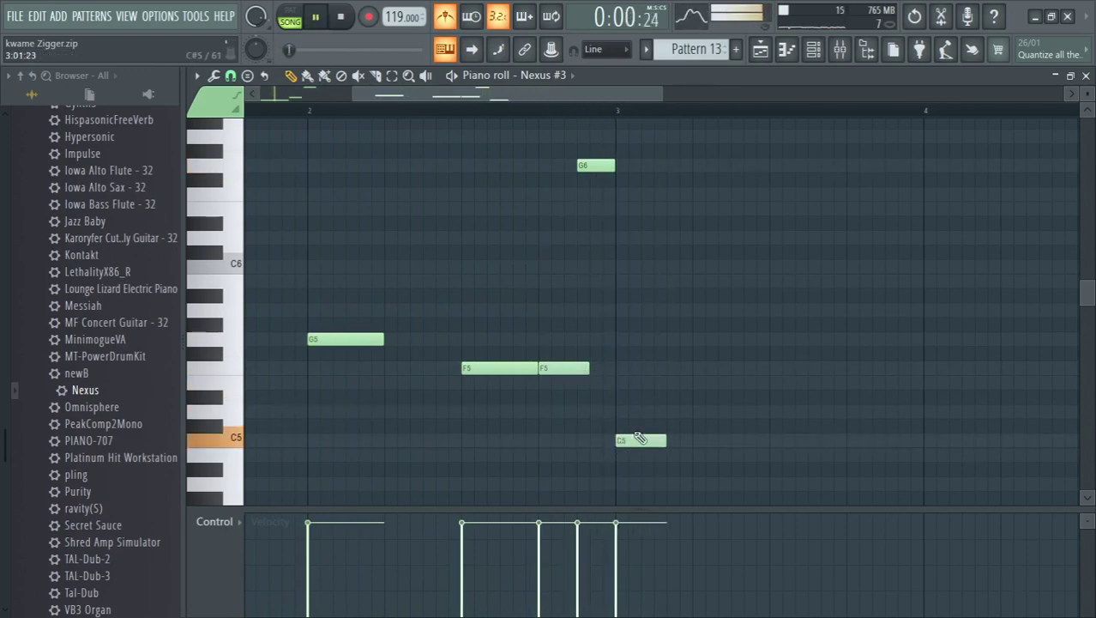
- Delete the C5 at the start of bar 3, and duplicate the whole two-bar bass phrase into bars 3 and 4
right_click(635, 437)
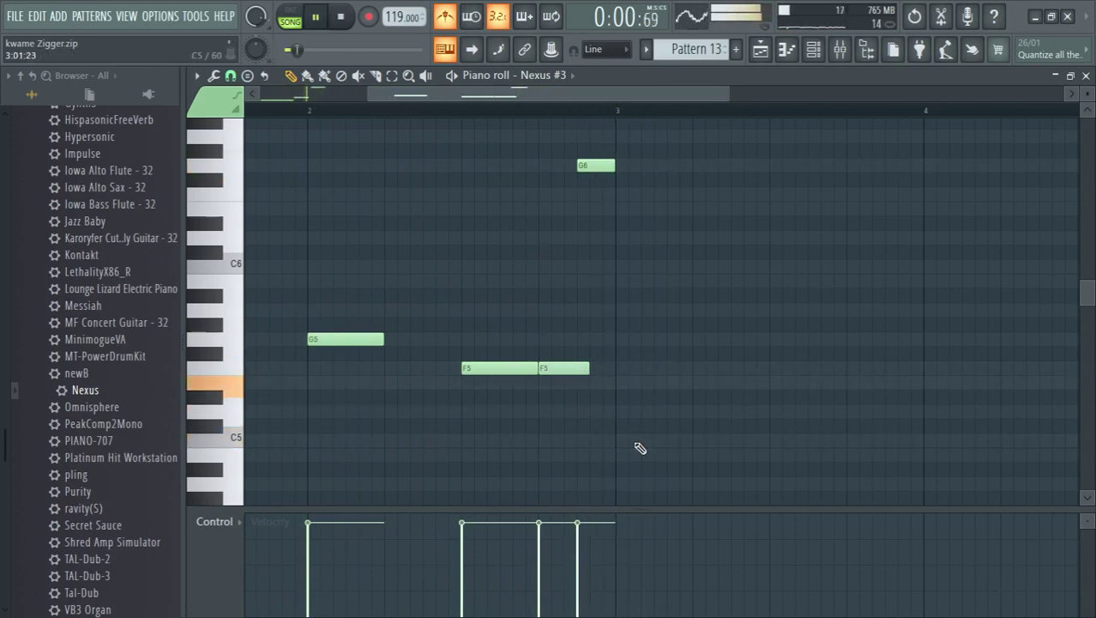
key("ctrl+a")
key("ctrl+b")
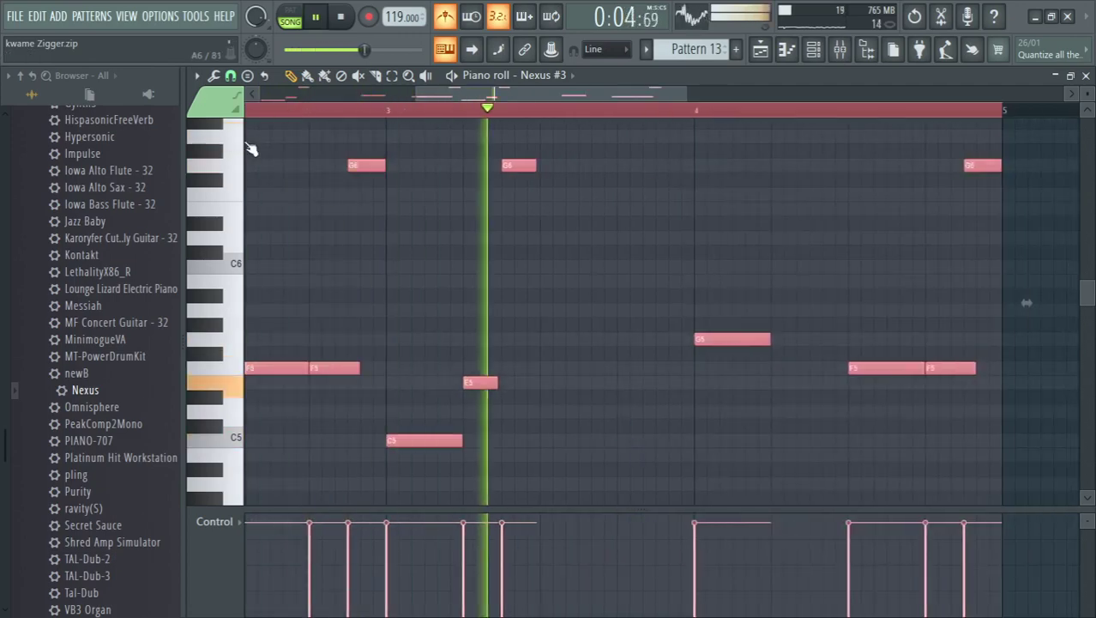
key("space")
- Add a C7 note half a beat into bar 3 and set its length to half a beat
scroll(236, 146, "up", 4)
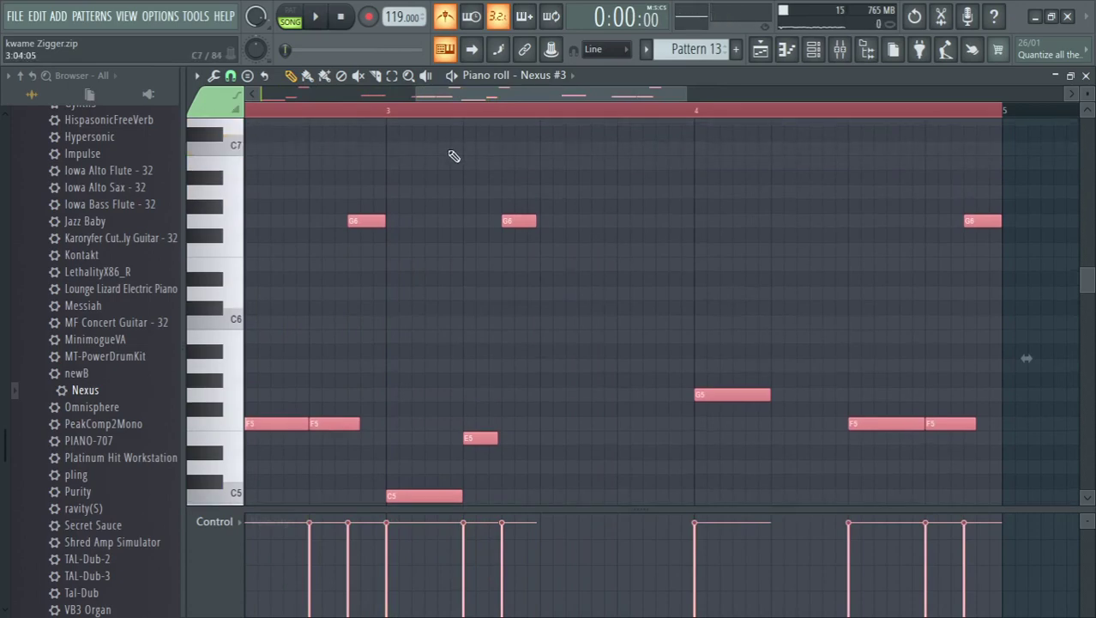
left_click(421, 149)
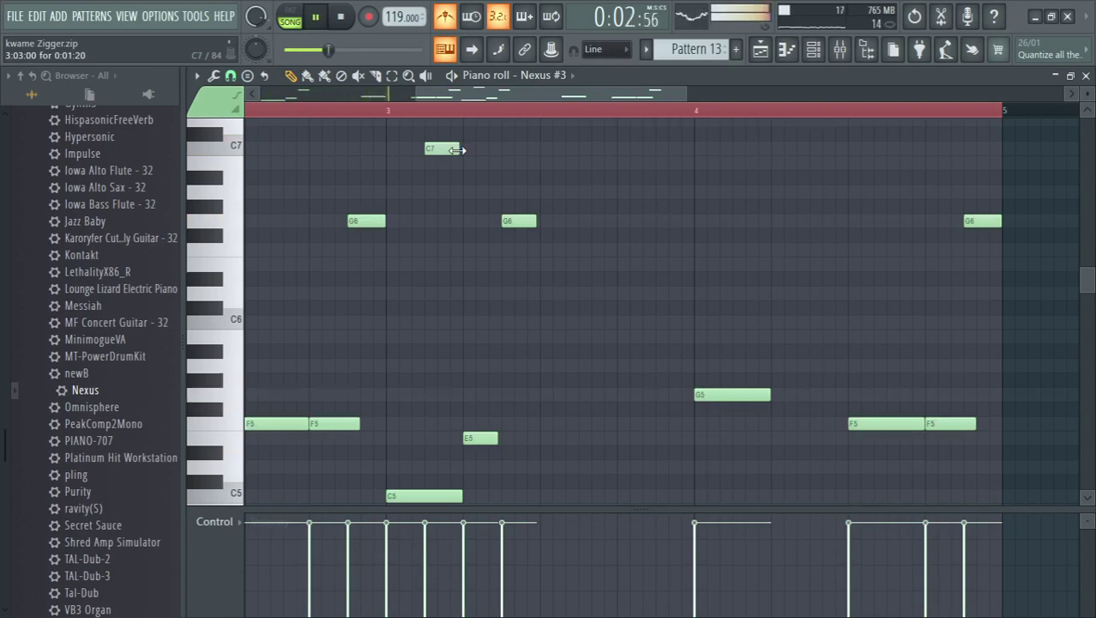
left_click_drag(457, 150, 462, 148)
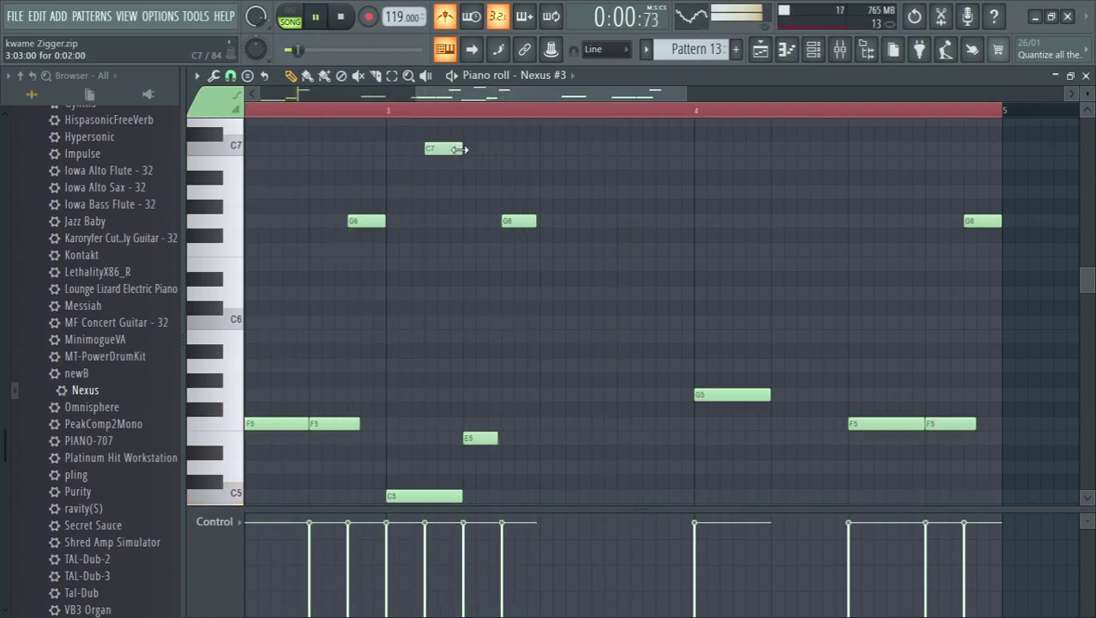
- Play the phrase and add an A6 in the second half of beat 3 of bar 3, with an F6 just after the start of beat 4
left_click_drag(458, 94, 506, 94)
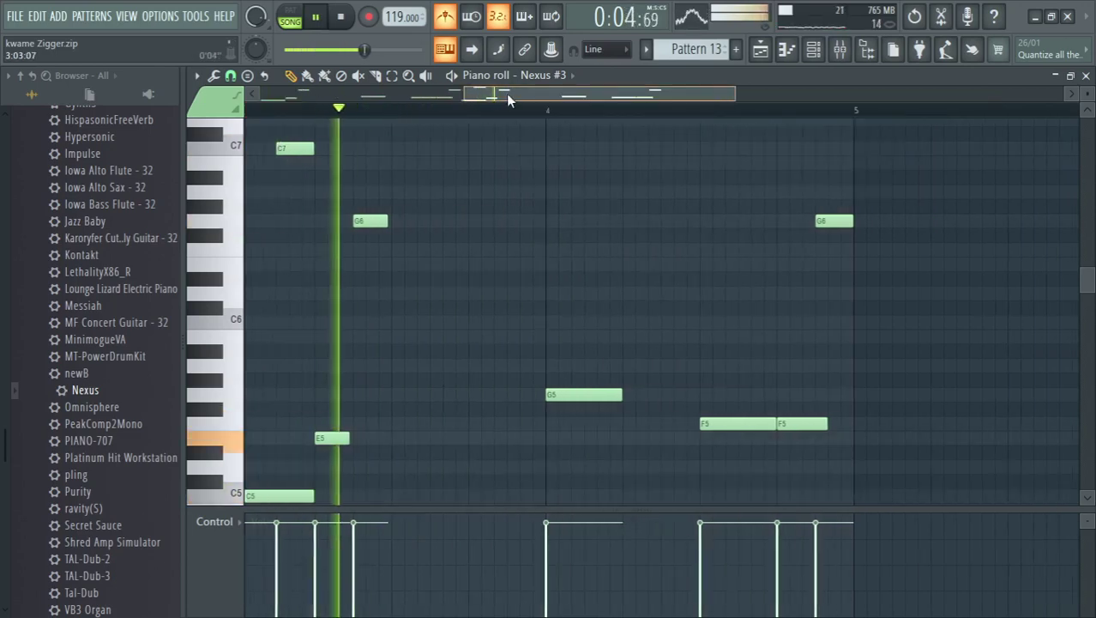
scroll(391, 341, "down", 2)
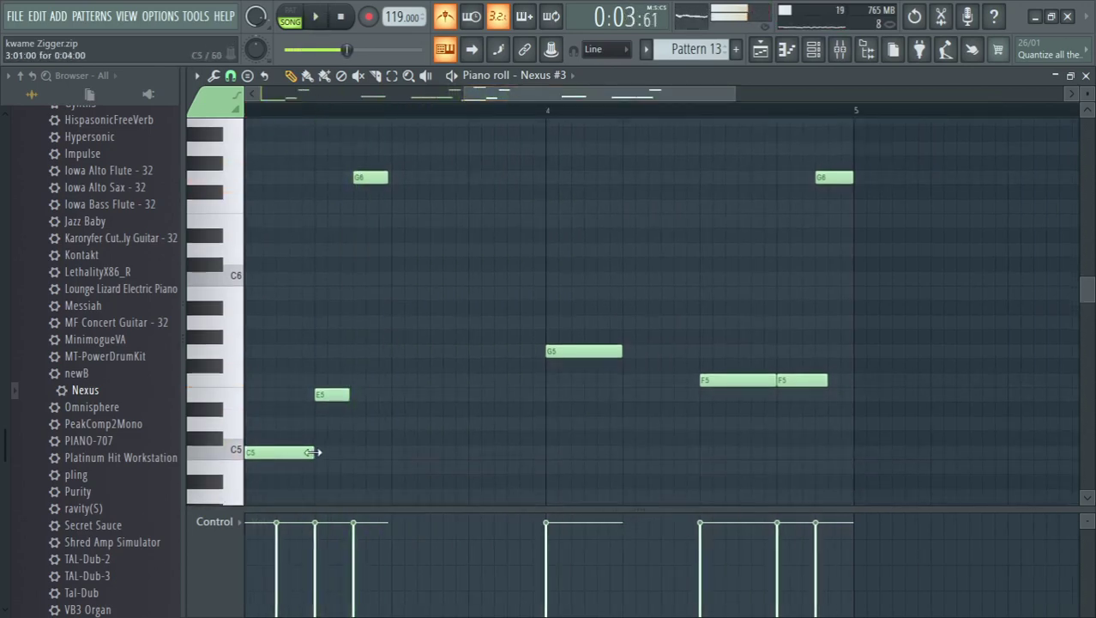
scroll(317, 437, "up", 4)
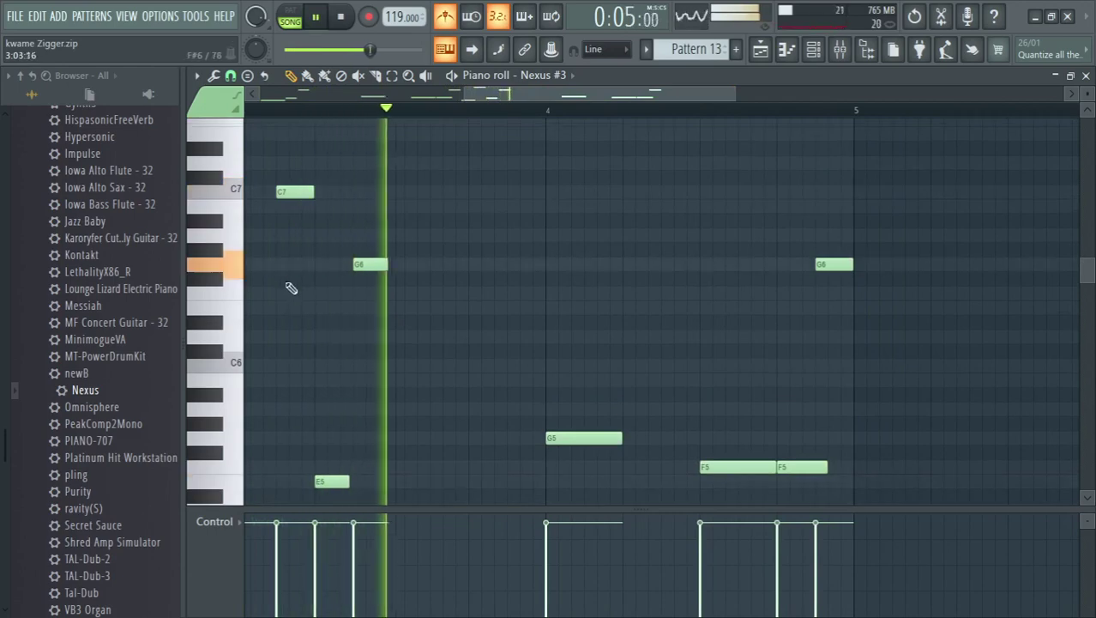
key("space")
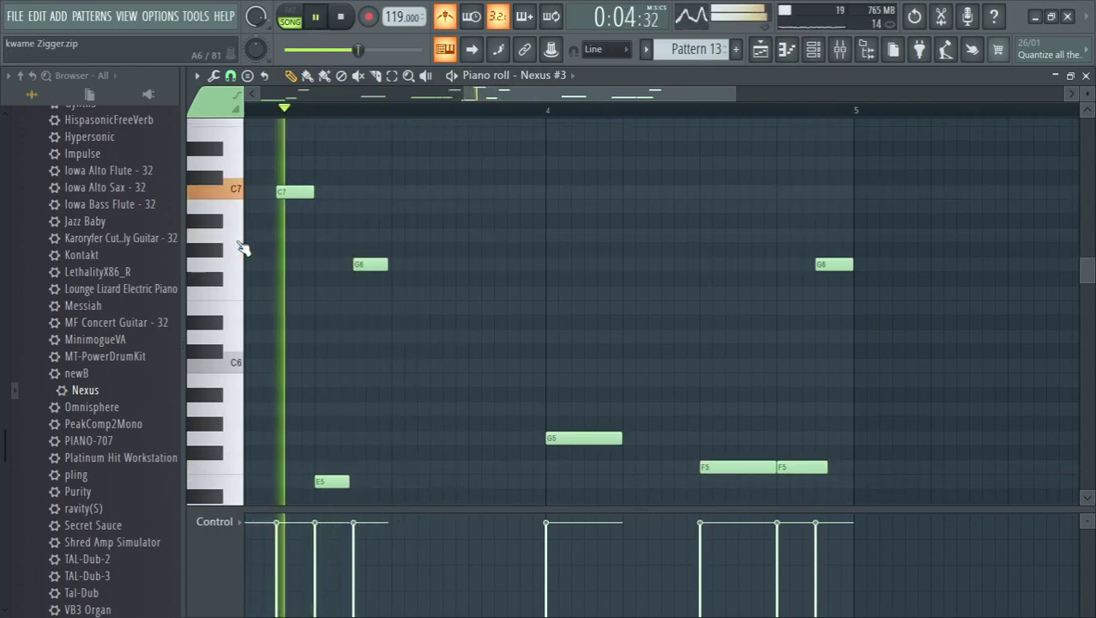
key("space")
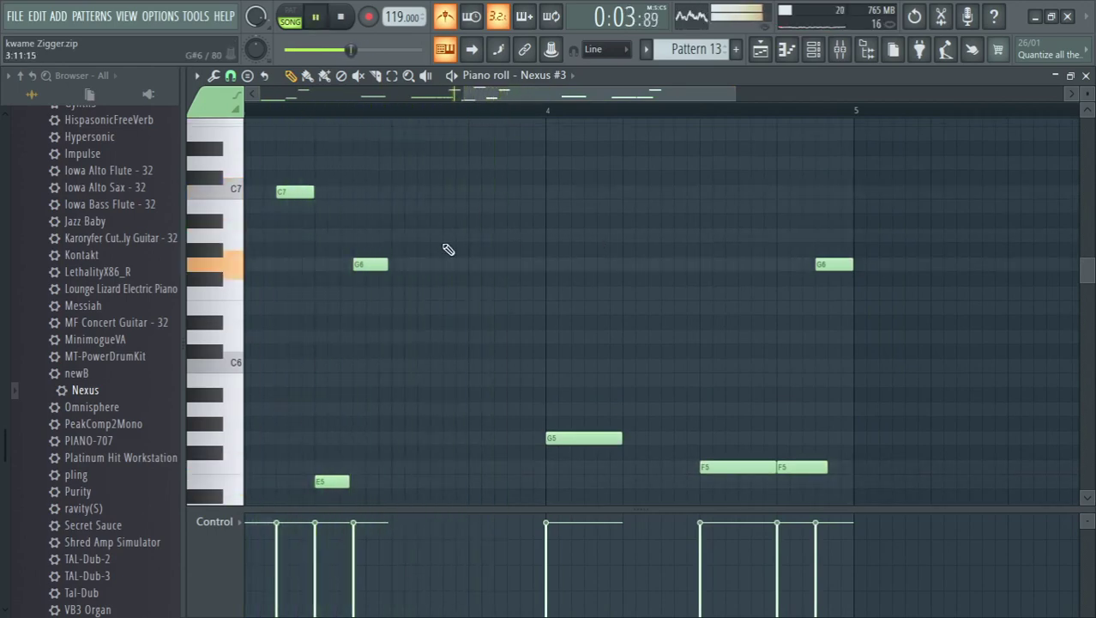
key("space")
key("space")
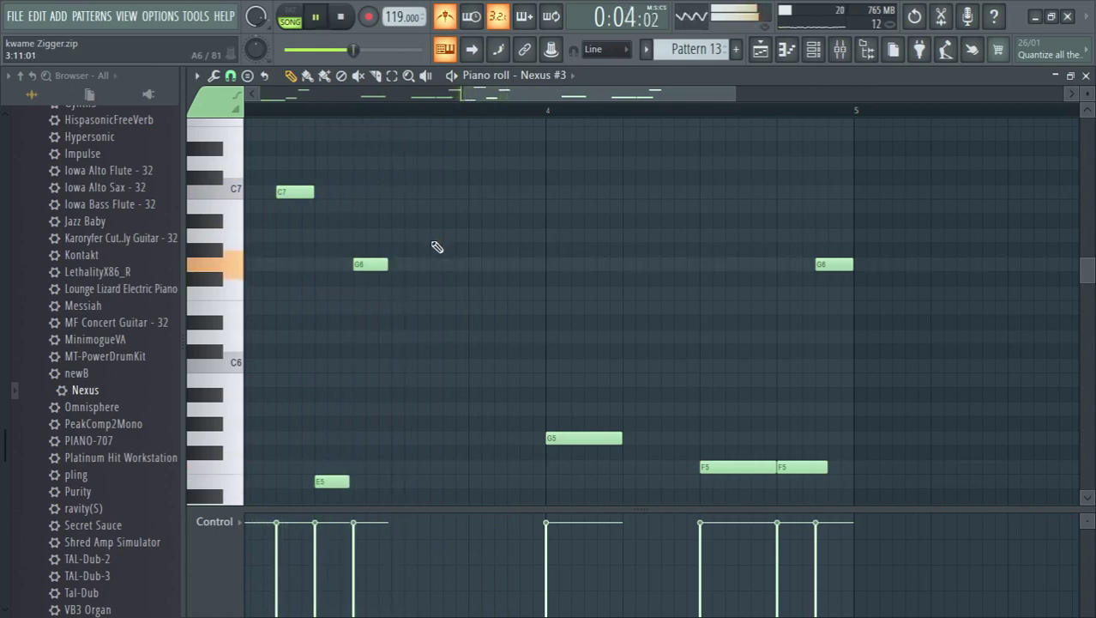
left_click(437, 236)
left_click(506, 278)
key("space")
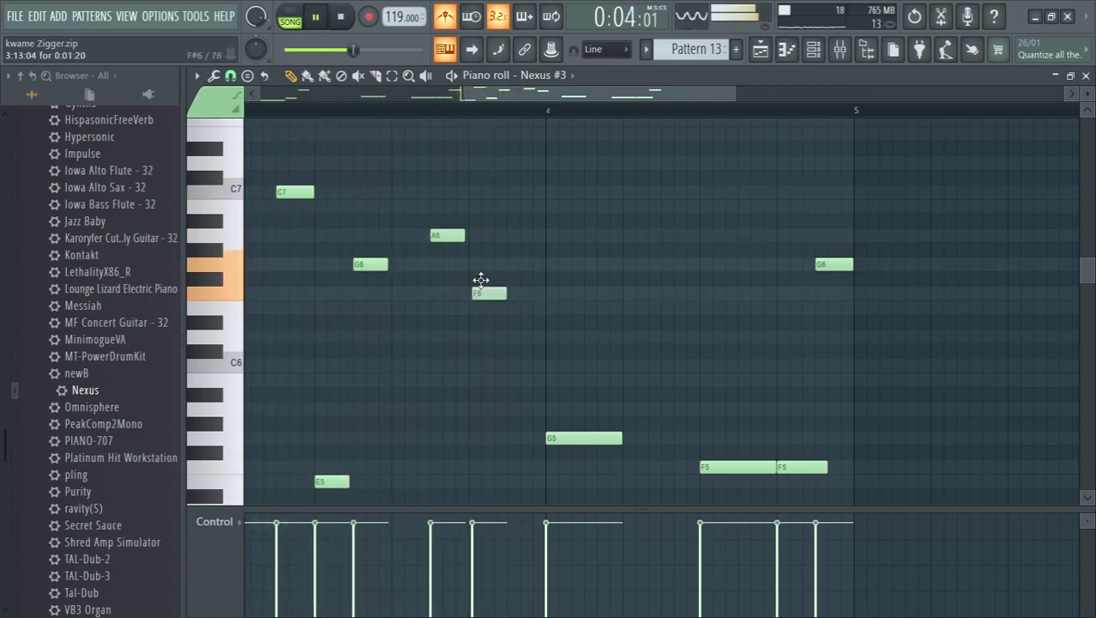
- Move the F6 exactly onto beat 4 of bar 3 and add a second F6 half a beat after it
left_click_drag(481, 279, 477, 286)
key("space")
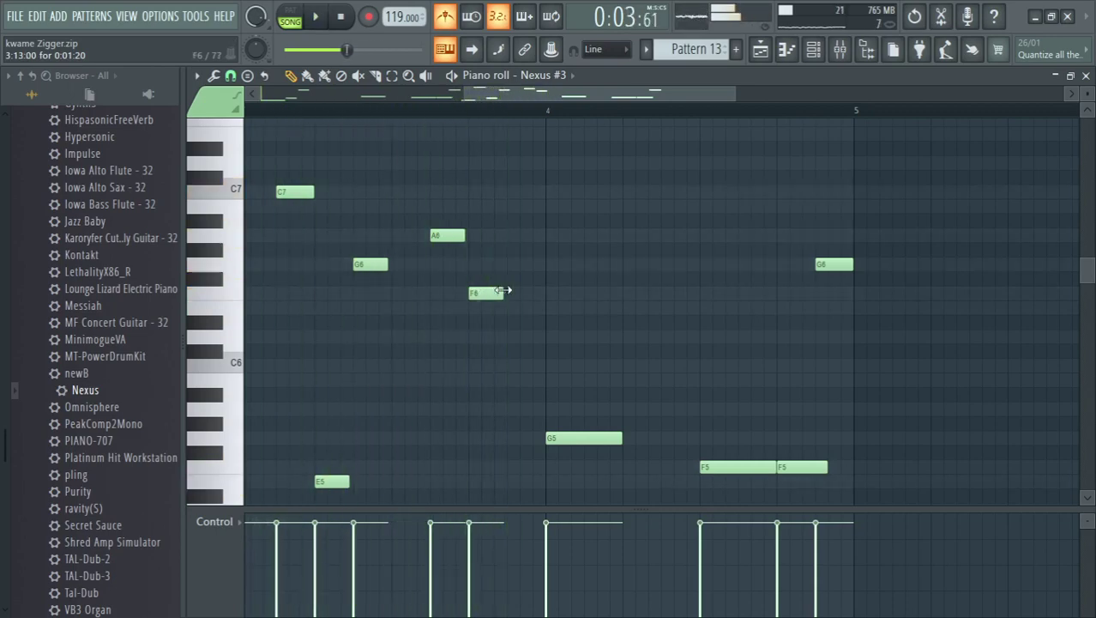
key("space")
left_click(519, 292)
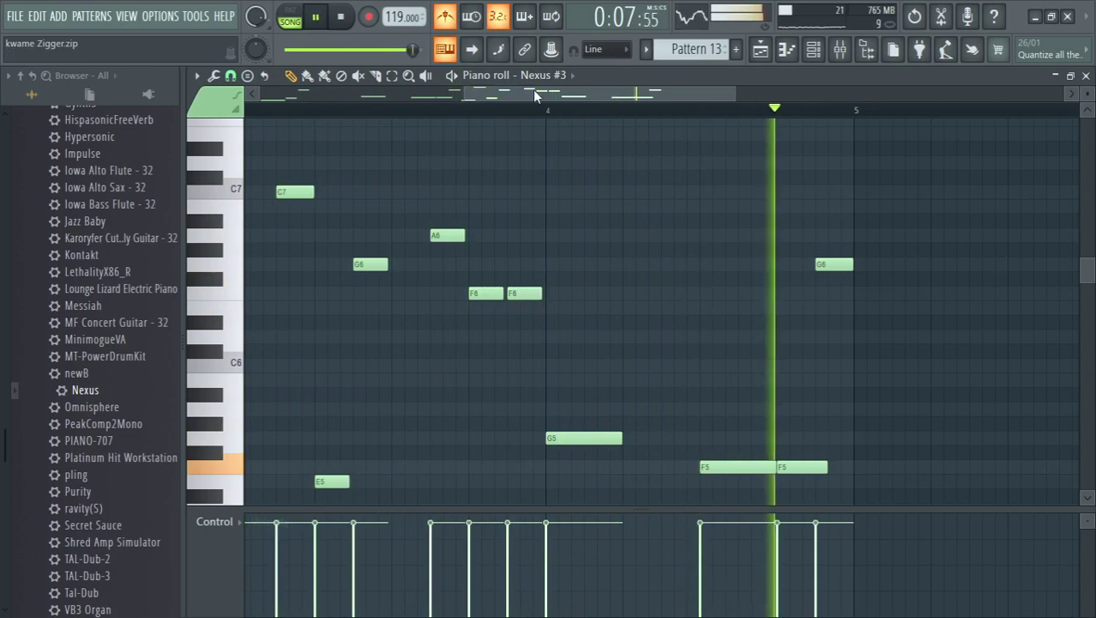
- Return to the playlist and save the project as a zipped song file under its current name, replacing the existing file
left_click(1086, 76)
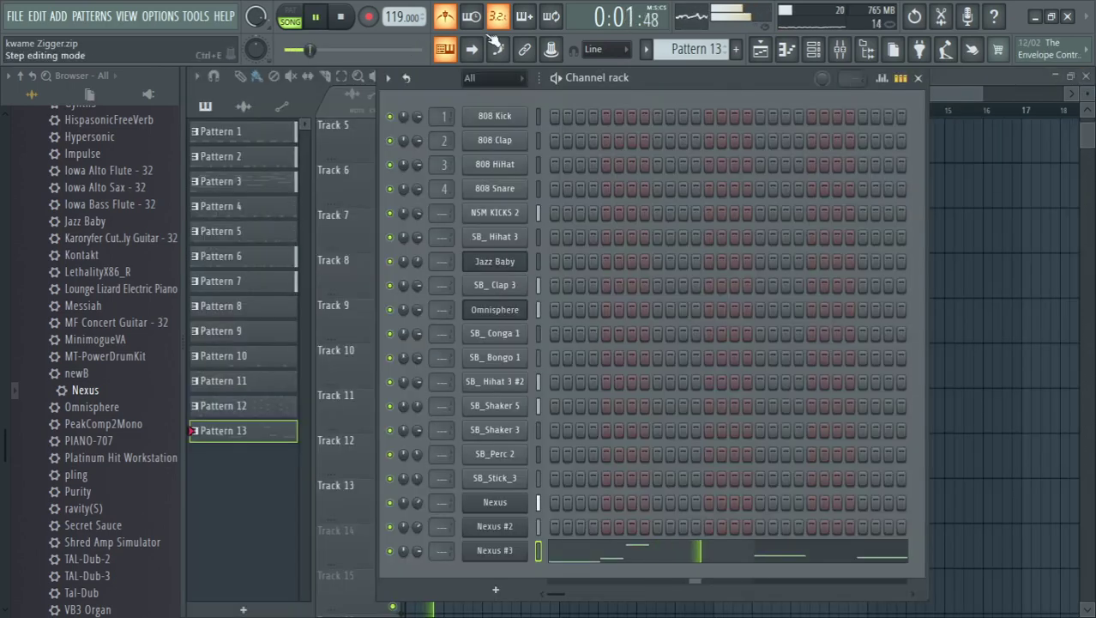
left_click(957, 81)
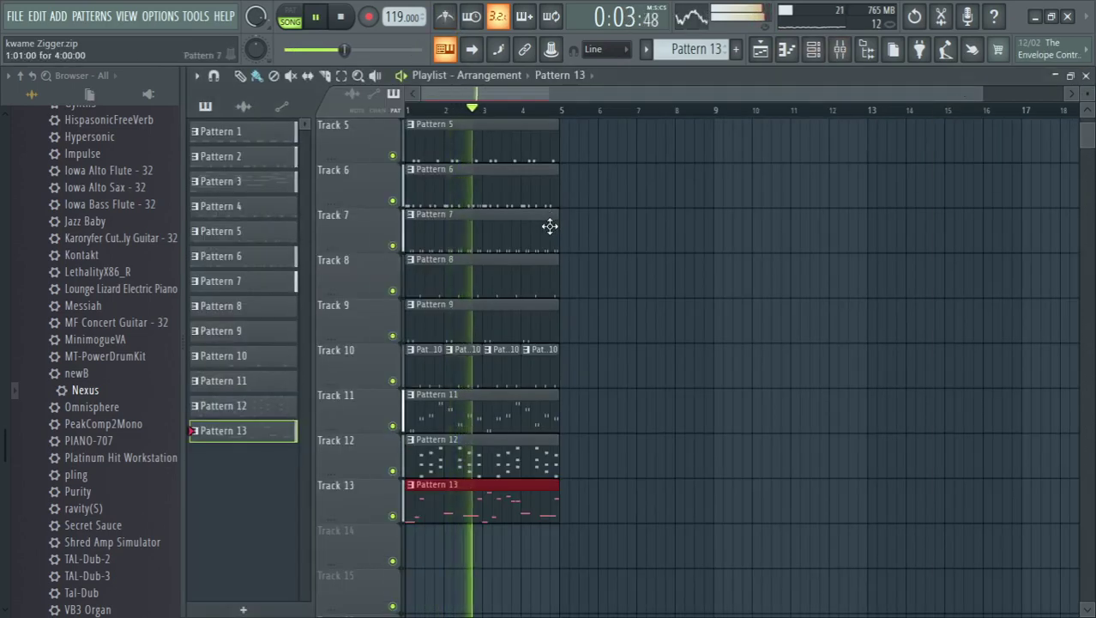
key("ctrl+shift+s")
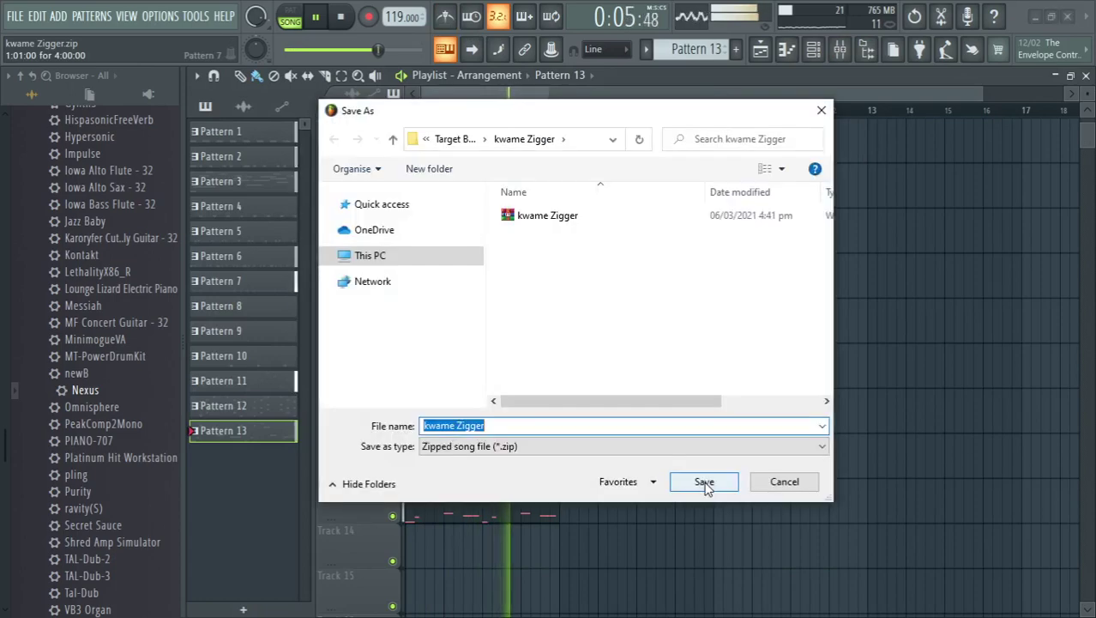
left_click(703, 481)
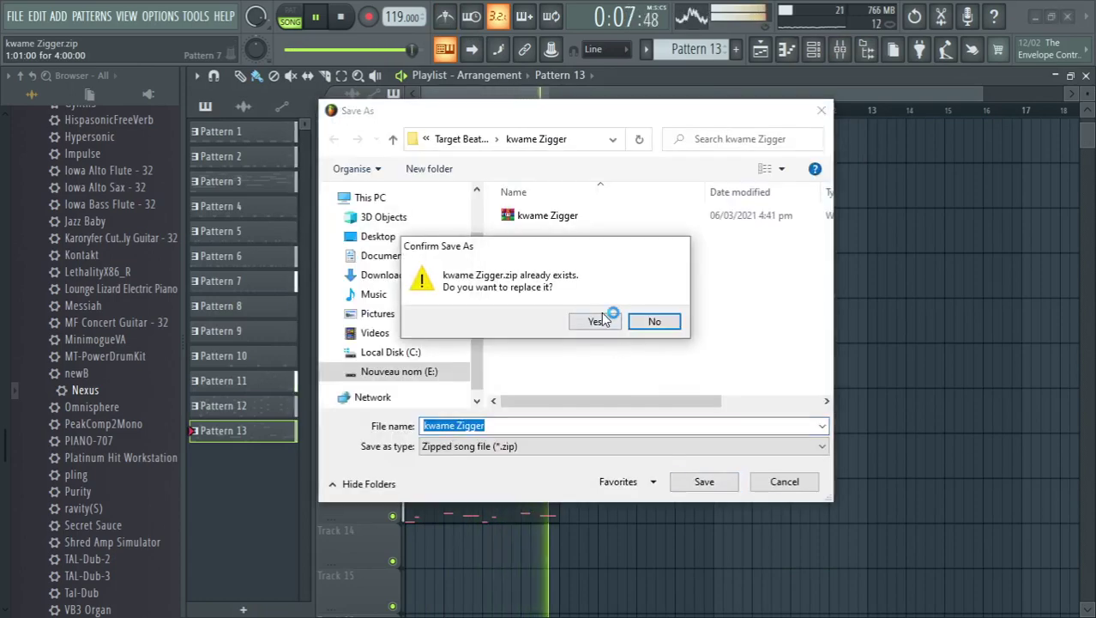
left_click(598, 320)
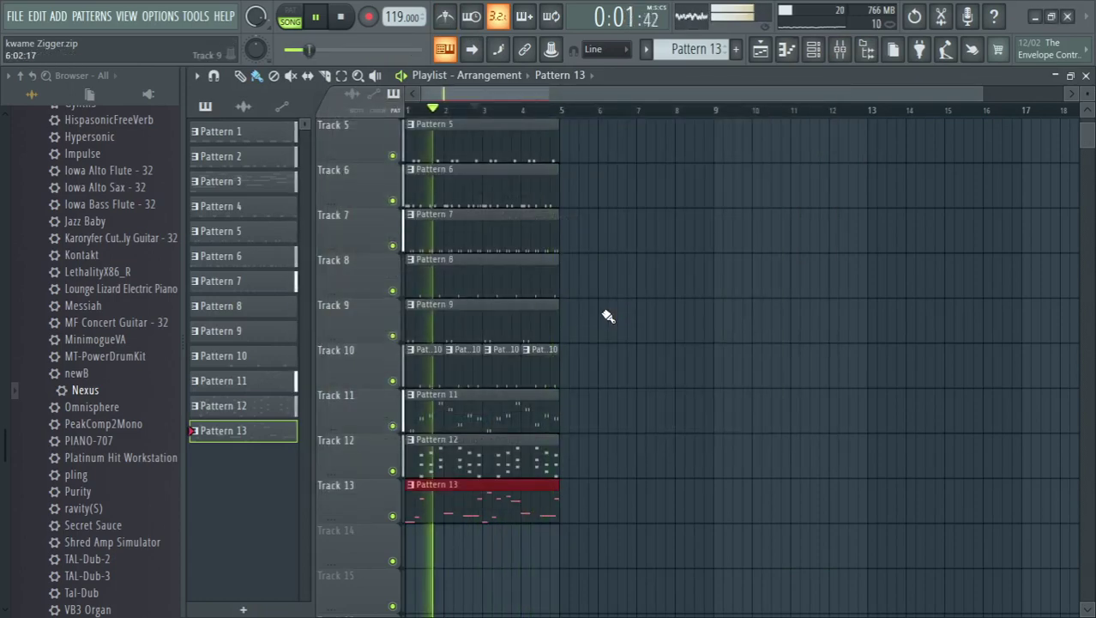
- Duplicate all playlist clips into bars 5 to 8, deselect them, and restart playback from bar 1
key("ctrl+a")
key("ctrl+b")
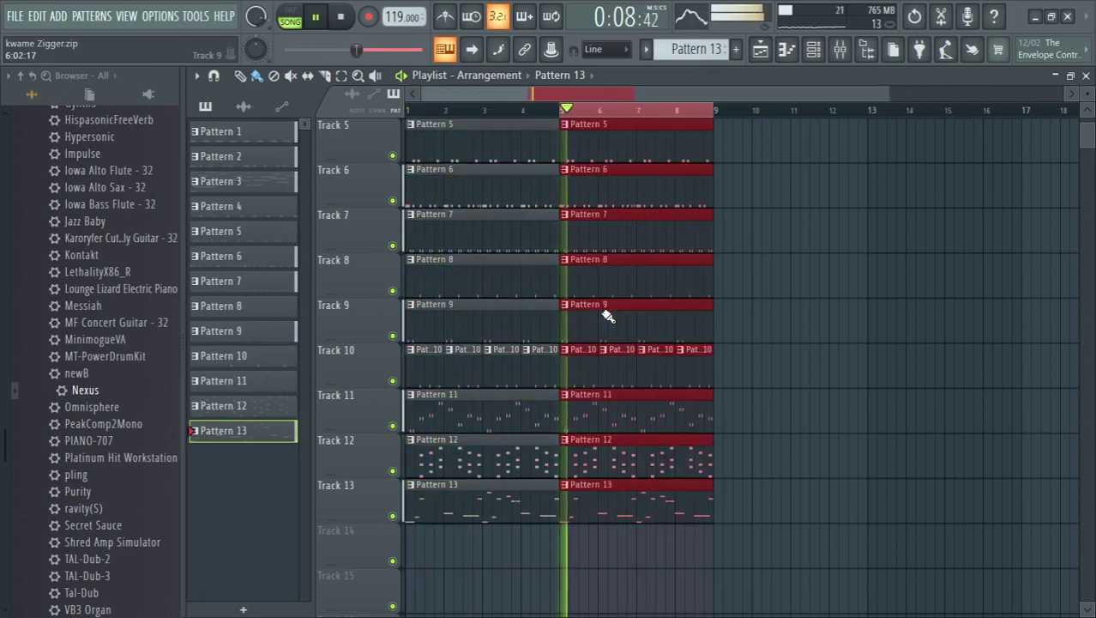
key("space")
left_click(411, 111)
key("space")
key("ctrl+d")
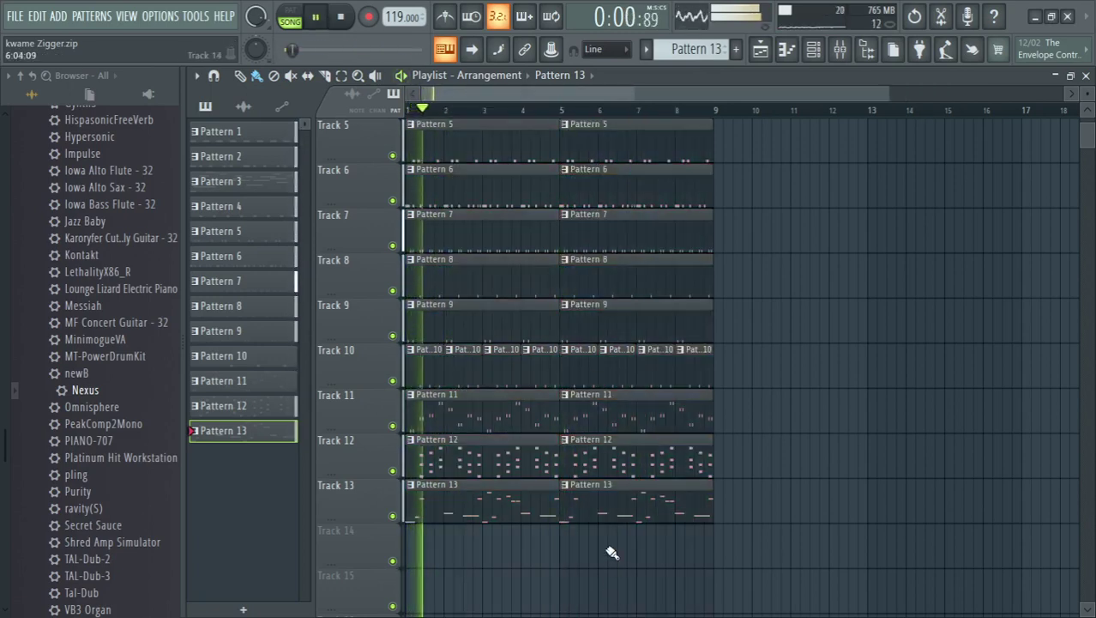
- Create Pattern 14, place its clip at the start of bar 1 on Track 14, and open it
key("F4")
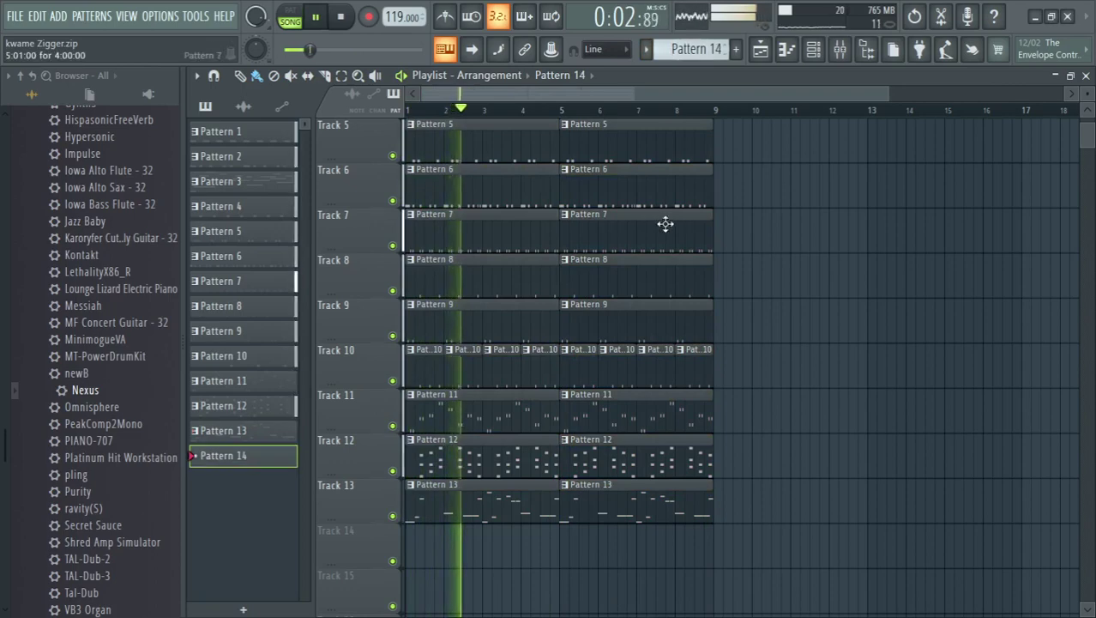
scroll(465, 411, "down", 3)
left_click(418, 416)
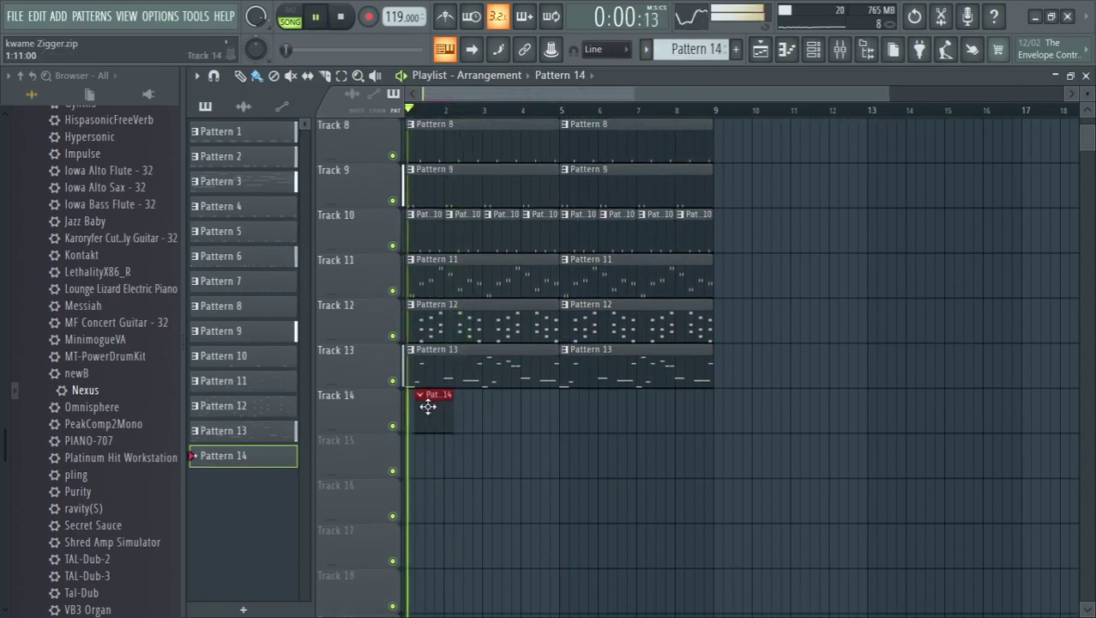
double_click(421, 410)
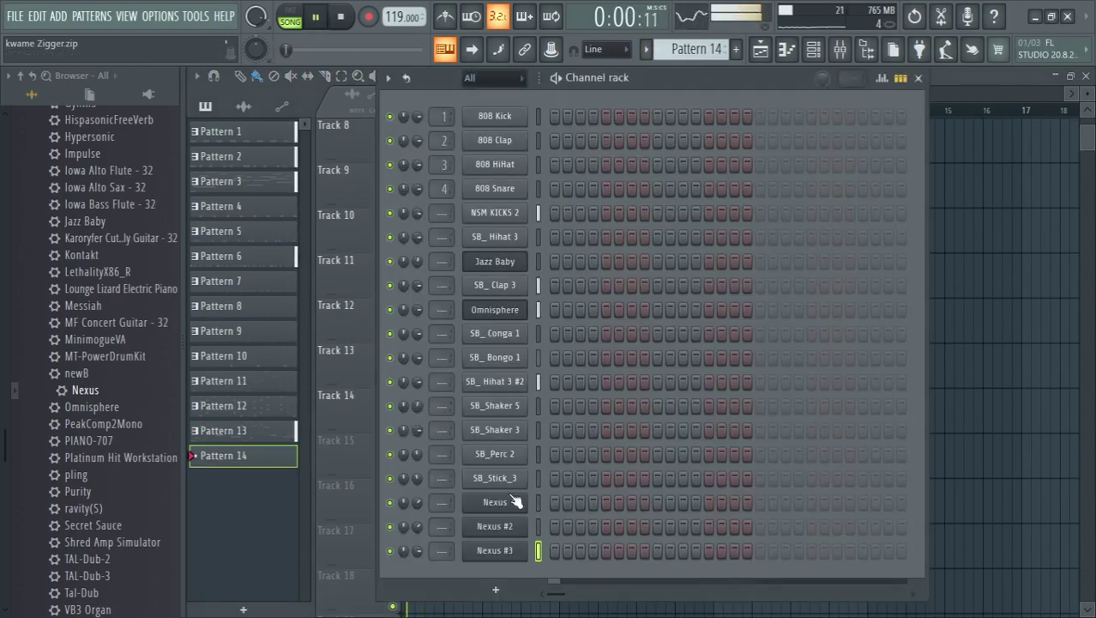
- Clone the Nexus #3 channel and load the LG - PAD - ORANGE preset in the copy
right_click(506, 551)
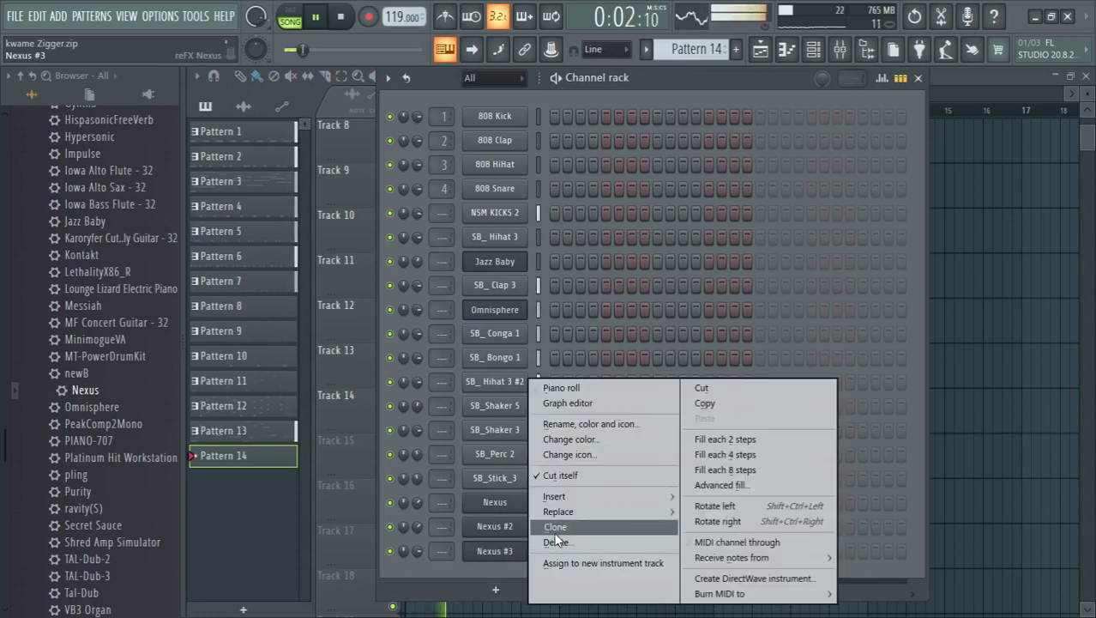
left_click(555, 527)
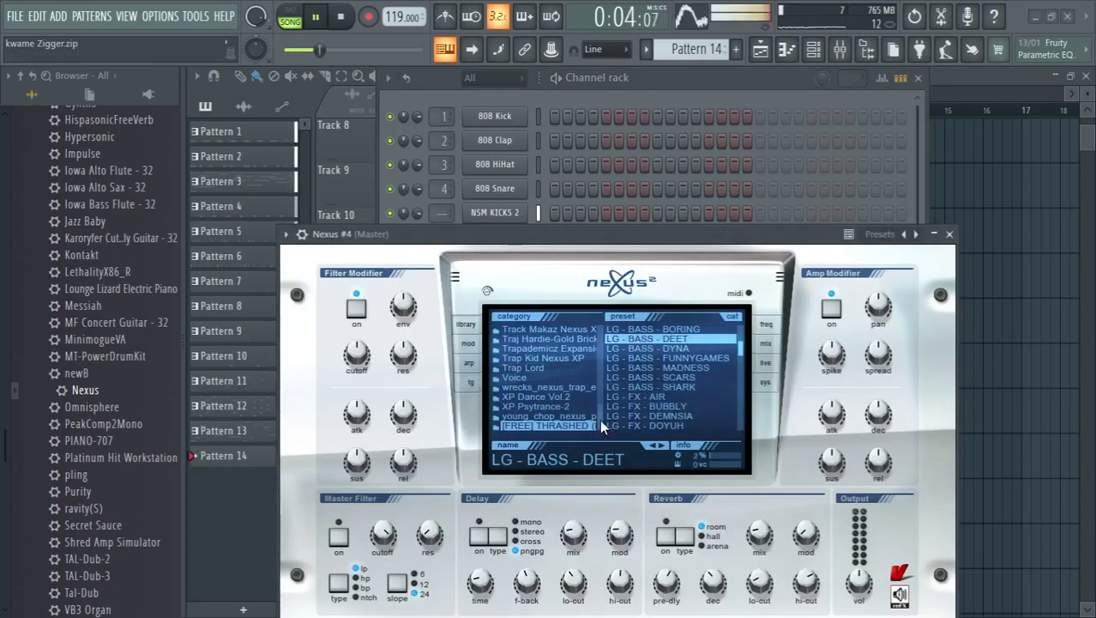
left_click_drag(740, 351, 743, 403)
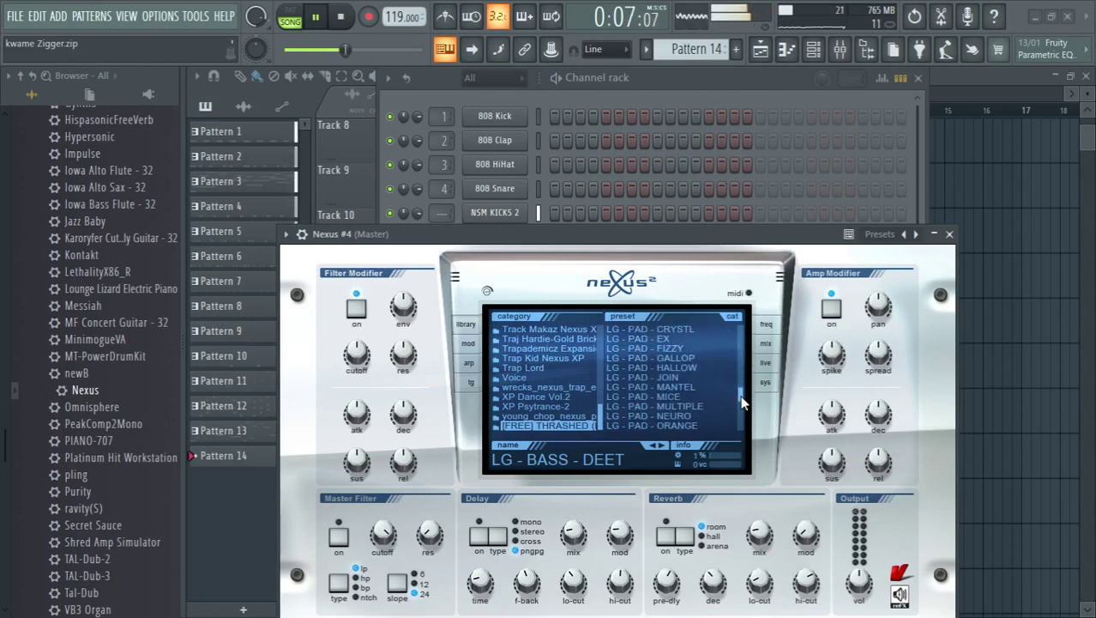
left_click(691, 424)
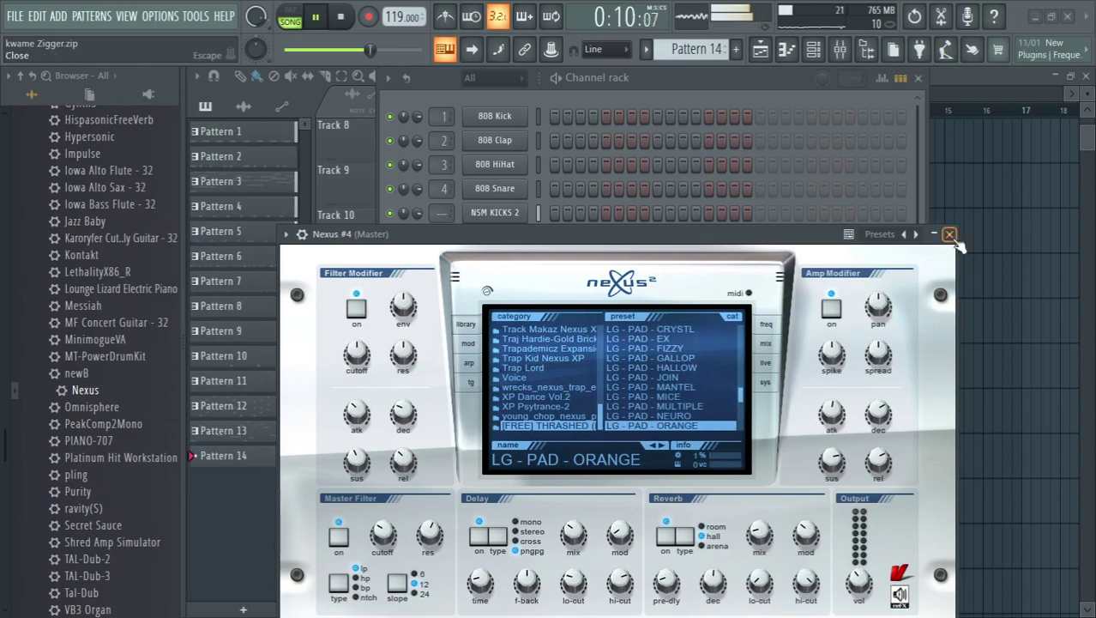
left_click(951, 236)
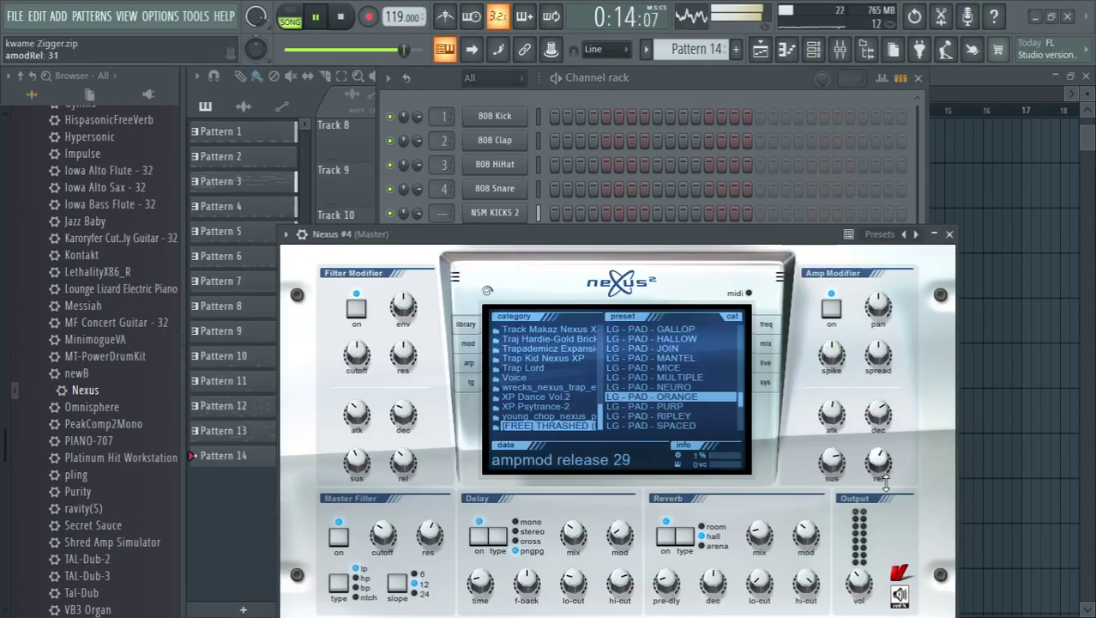
left_click(950, 234)
- Open the piano roll of the Nexus #4 channel for Pattern 14
key("space")
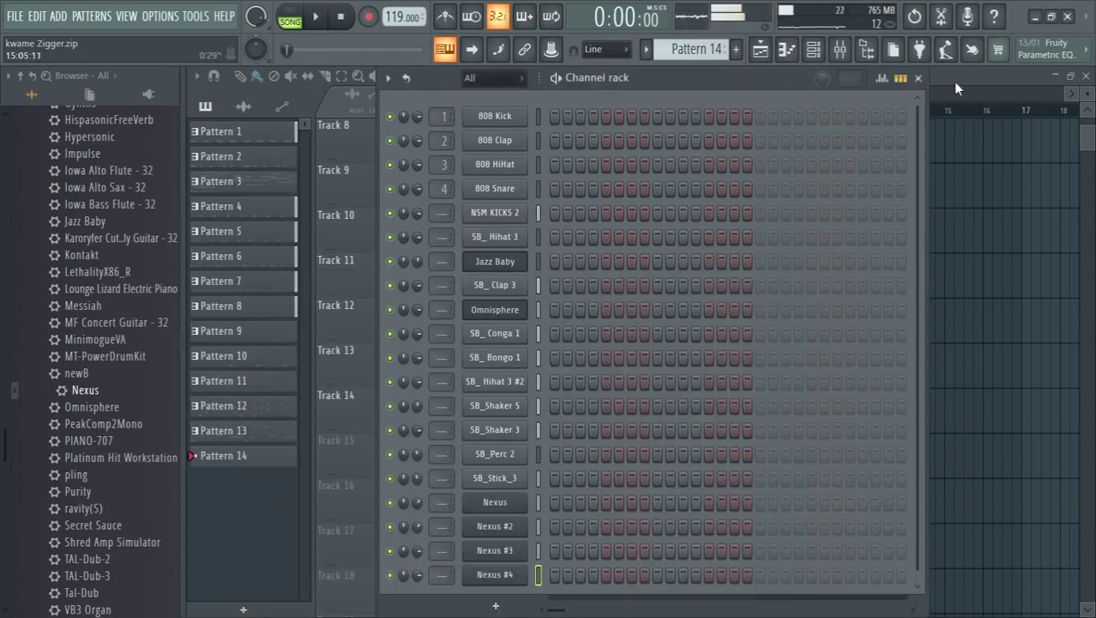
left_click(949, 79)
scroll(514, 343, "down", 2)
key("space")
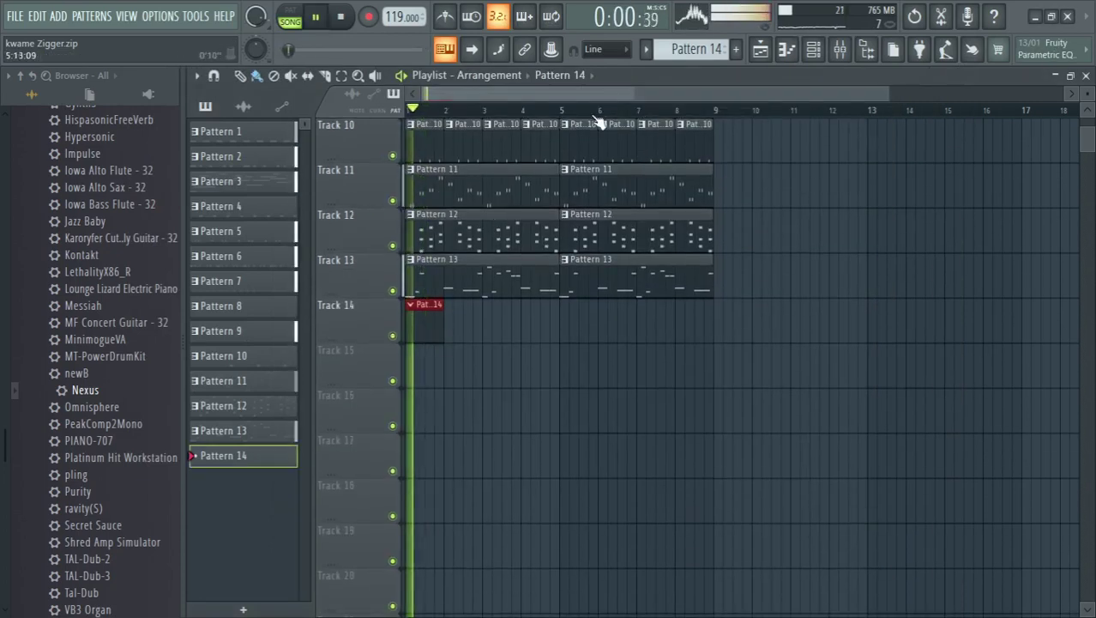
double_click(438, 328)
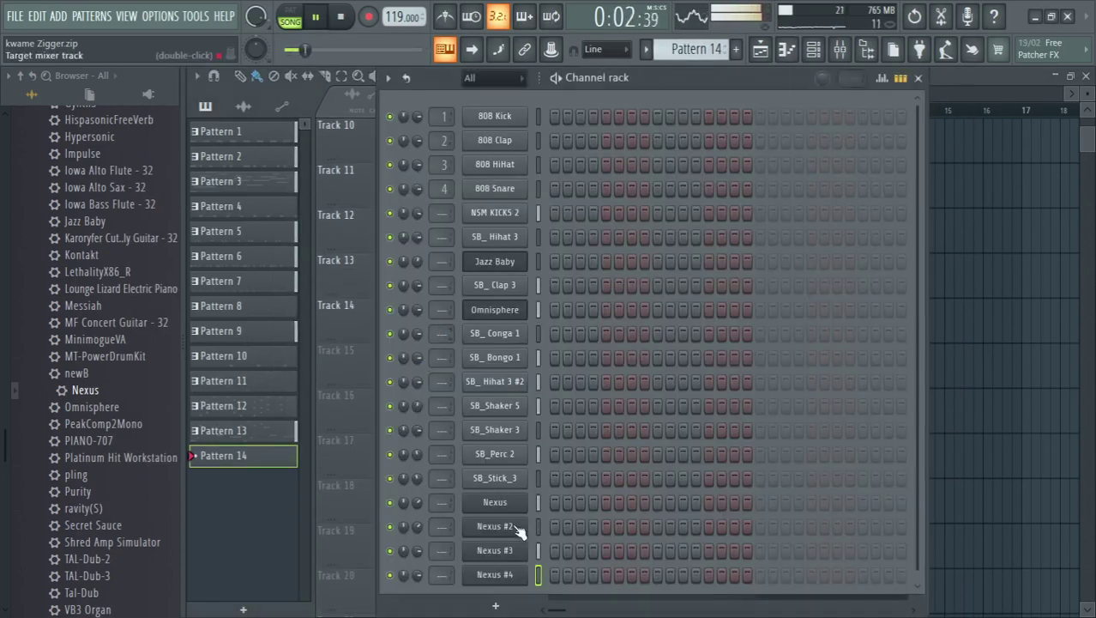
right_click(519, 574)
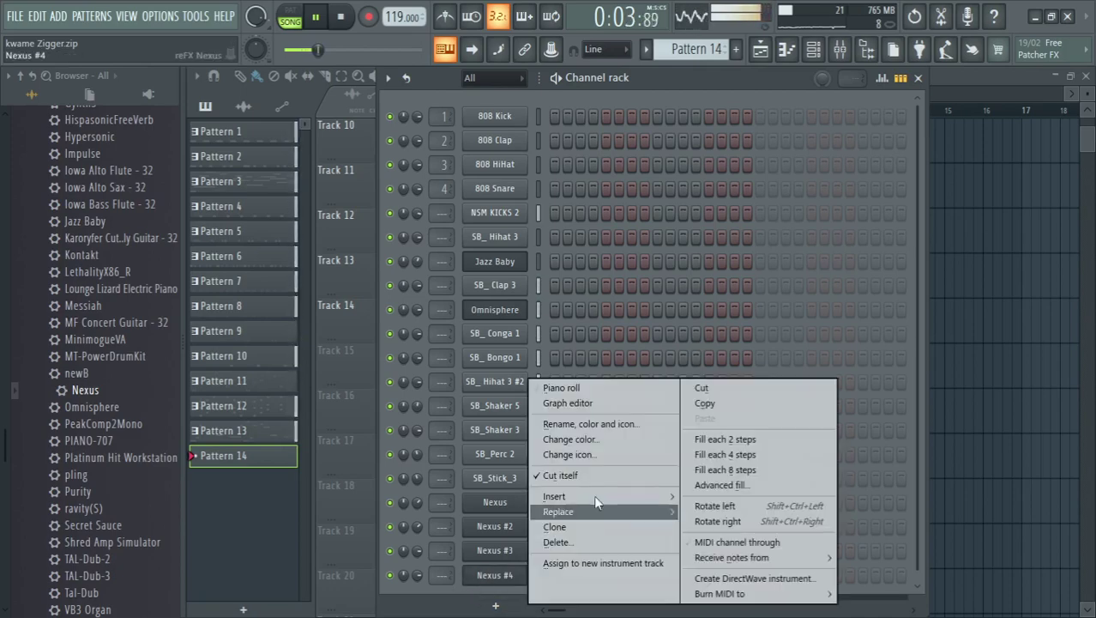
left_click(614, 388)
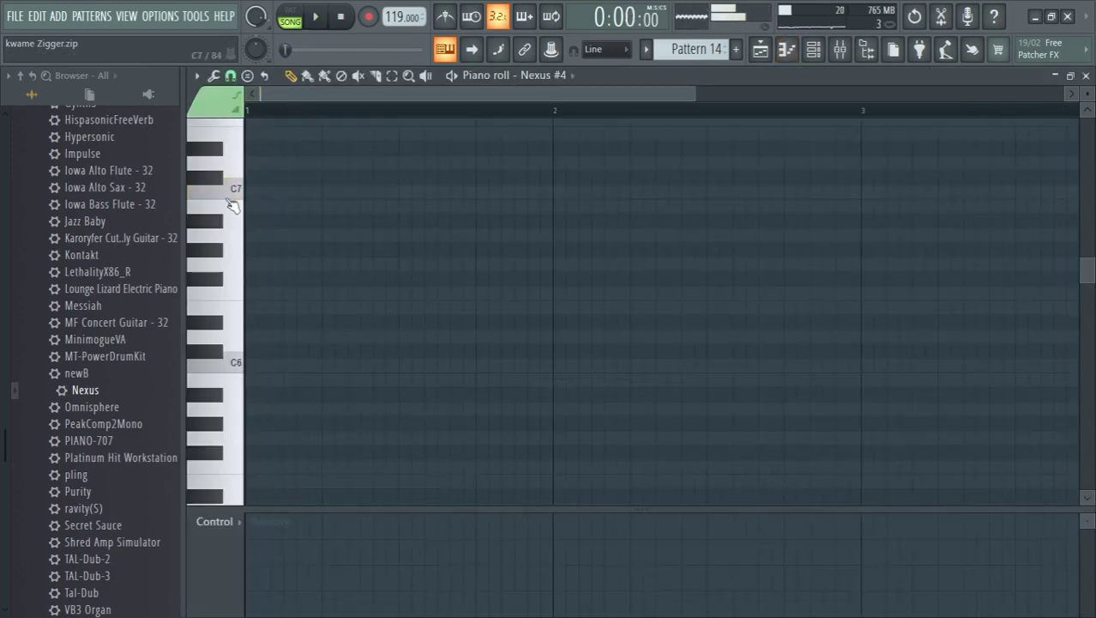
- Add a C7 note at the start of bar 1 and set its length to two beats
left_click(234, 190)
left_click(250, 191)
key("space")
left_click_drag(280, 191, 398, 195)
key("space")
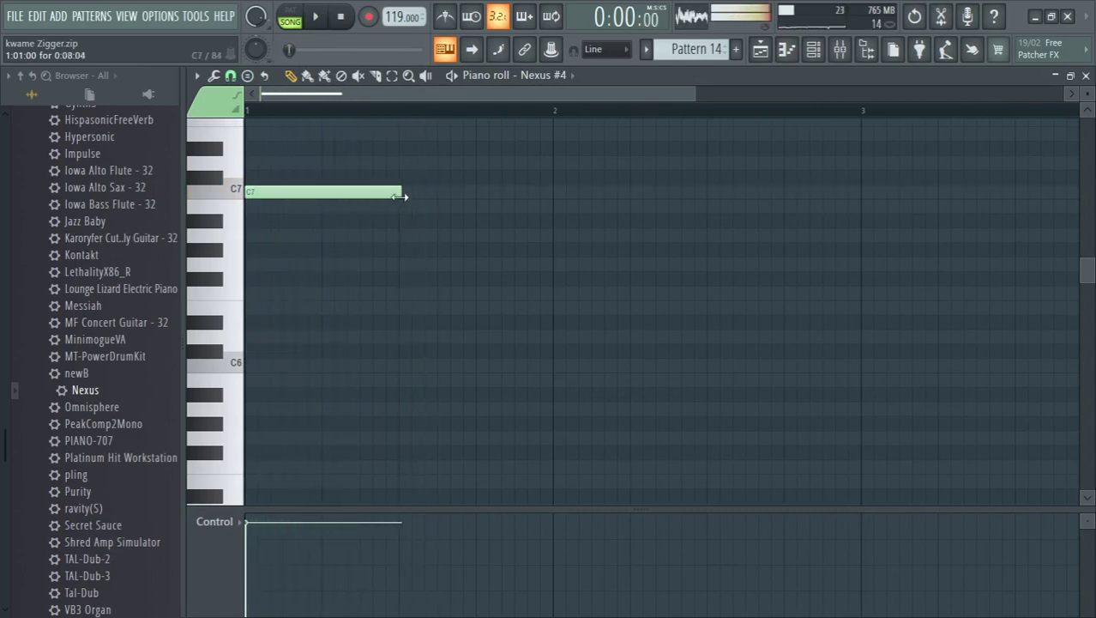
key("space")
left_click_drag(400, 196, 392, 201)
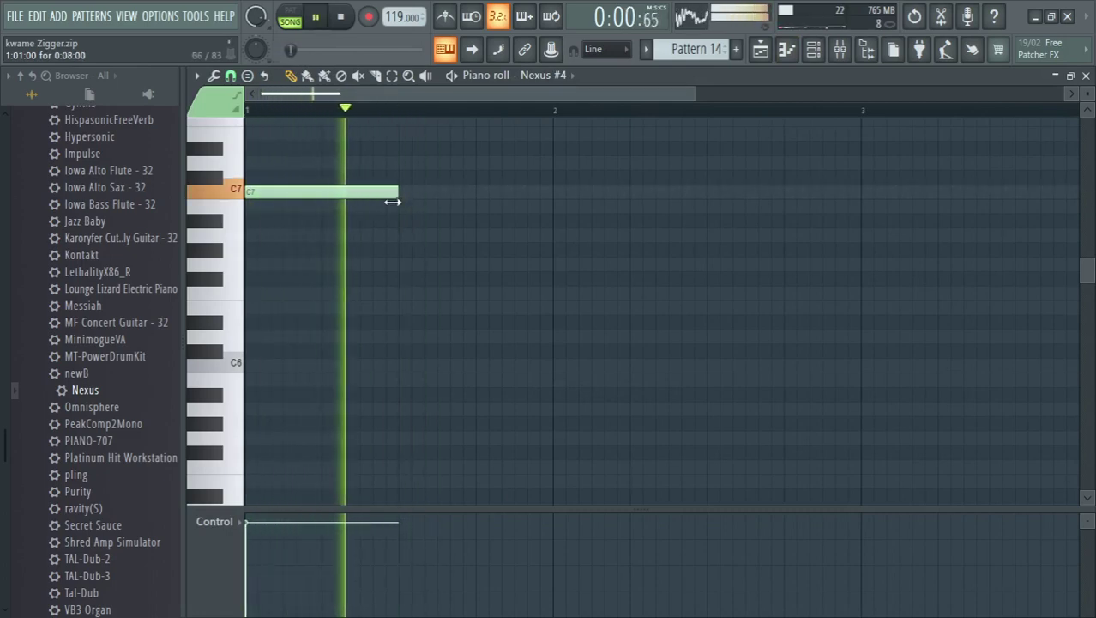
key("space")
- Add two-beat G6 and E6 notes beneath the C7 at the start of bar 1, and play the chord
left_click_drag(283, 233, 241, 268)
left_click(255, 310)
key("space")
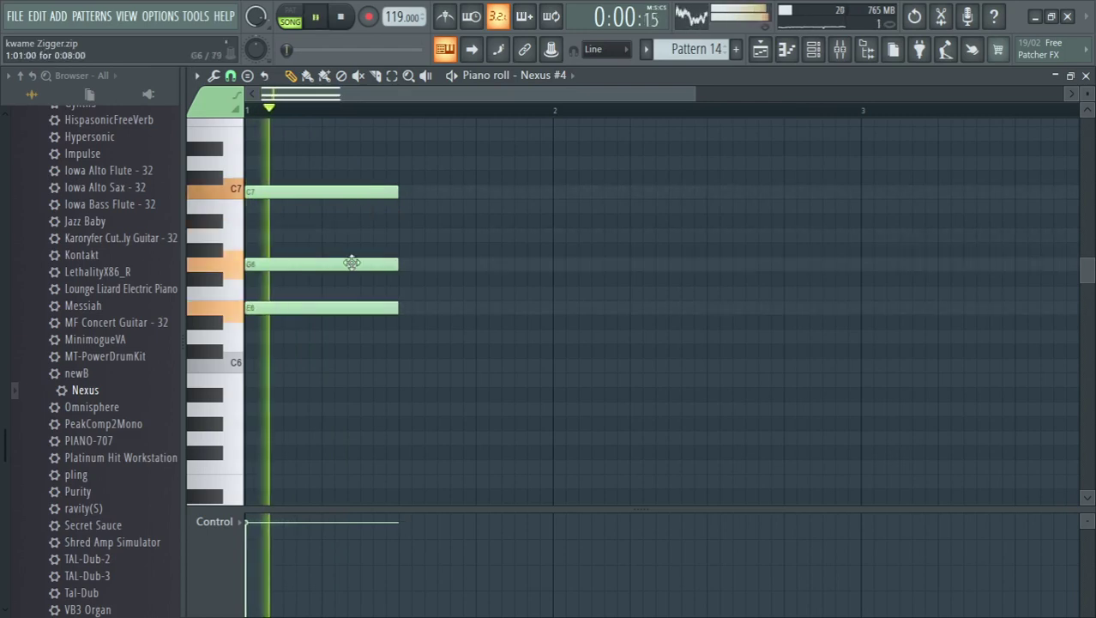
key("space")
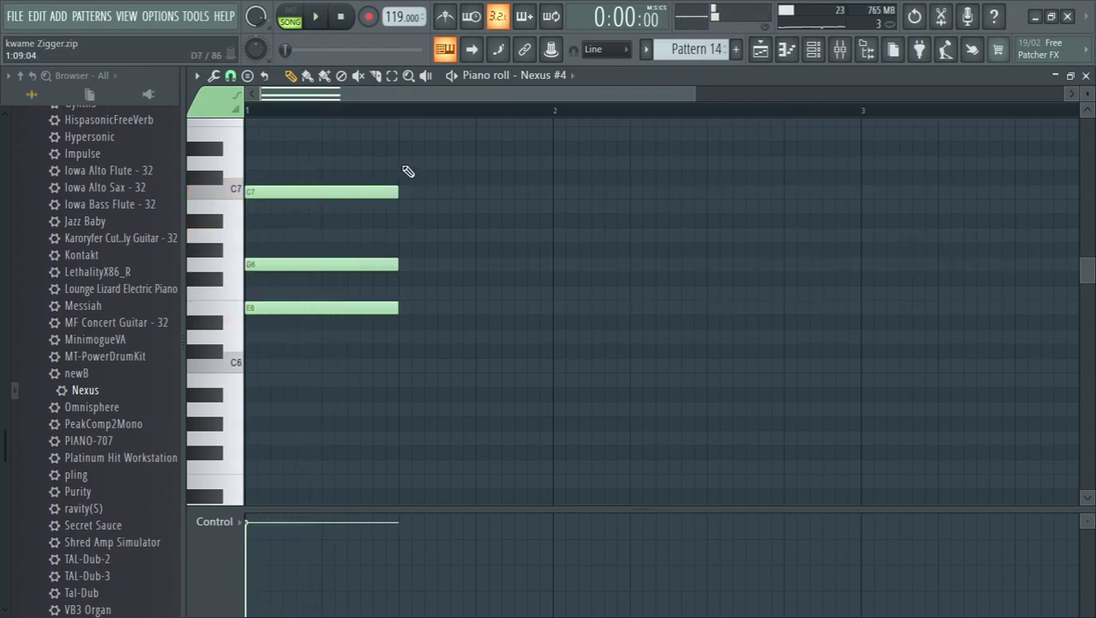
- Try a D7 note on beat 3 of bar 1 and listen to the first chord again
left_click(407, 167)
right_click(431, 170)
key("space")
key("space")
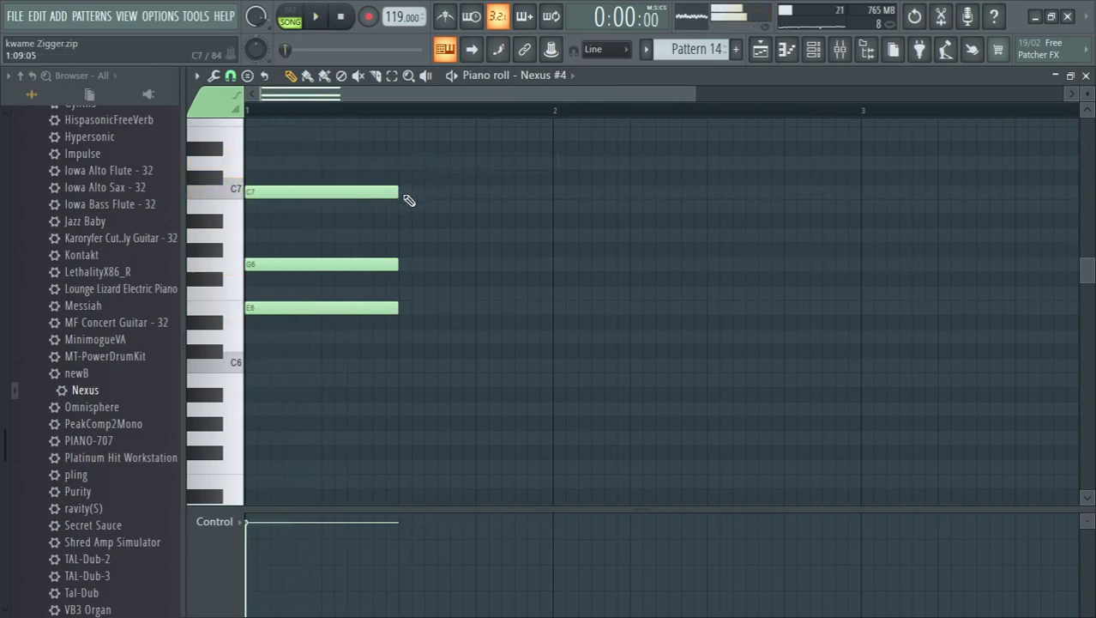
key("space")
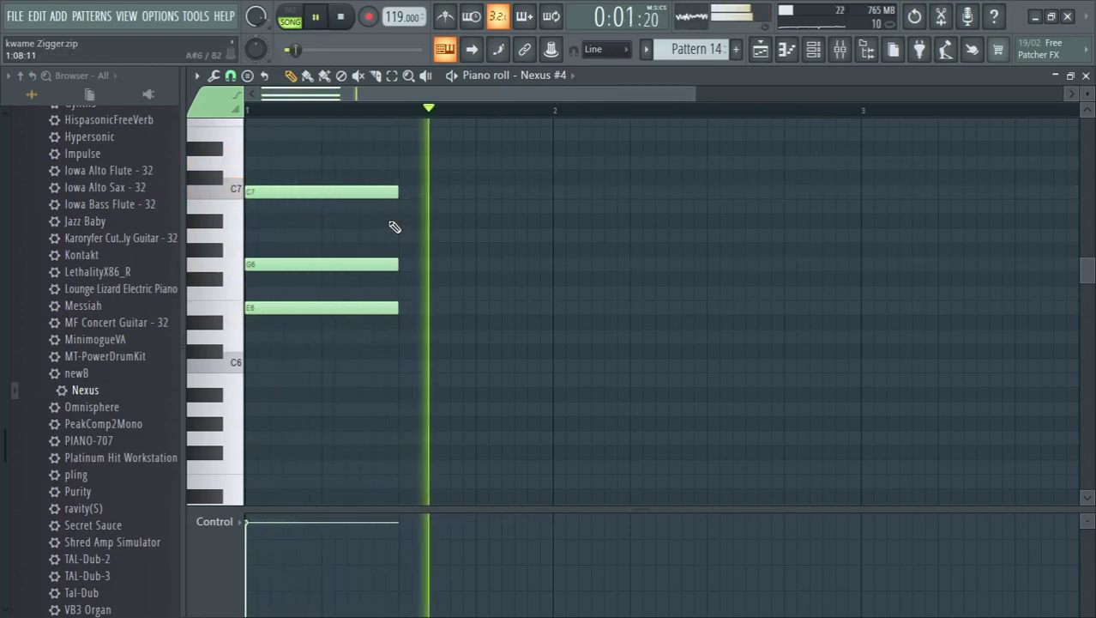
- Lower the opening chord by one octave and add a two-beat F6 note on beat 3 of bar 1
key("ctrl+Down")
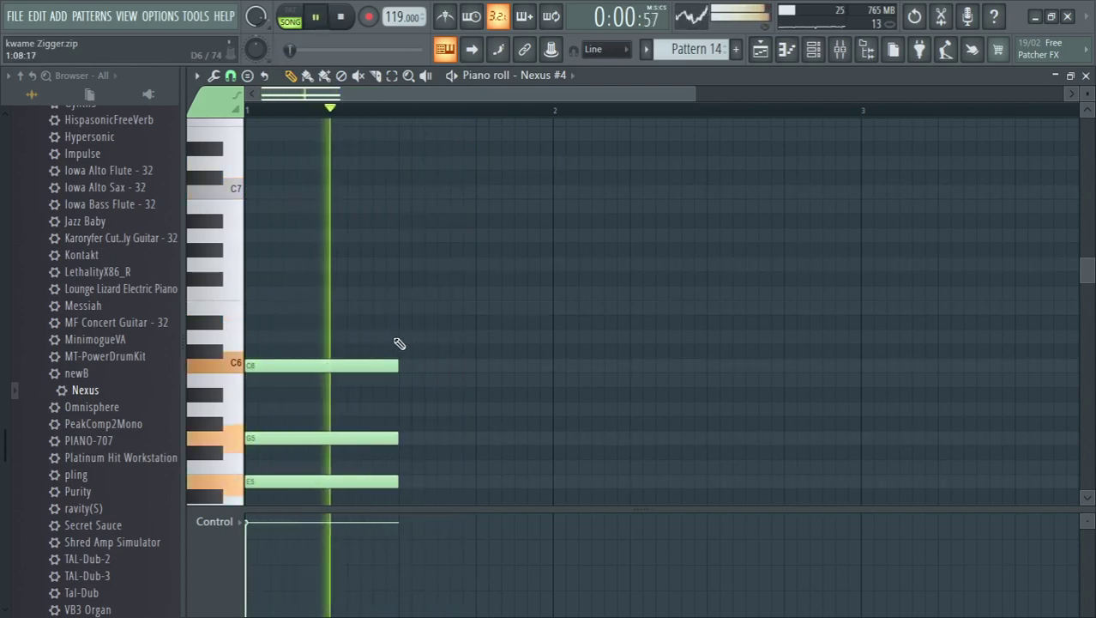
key("space")
mouse_move(400, 339)
left_mouse_down()
mouse_move(416, 327)
mouse_move(421, 284)
mouse_move(407, 296)
mouse_move(418, 280)
left_mouse_up()
key("space")
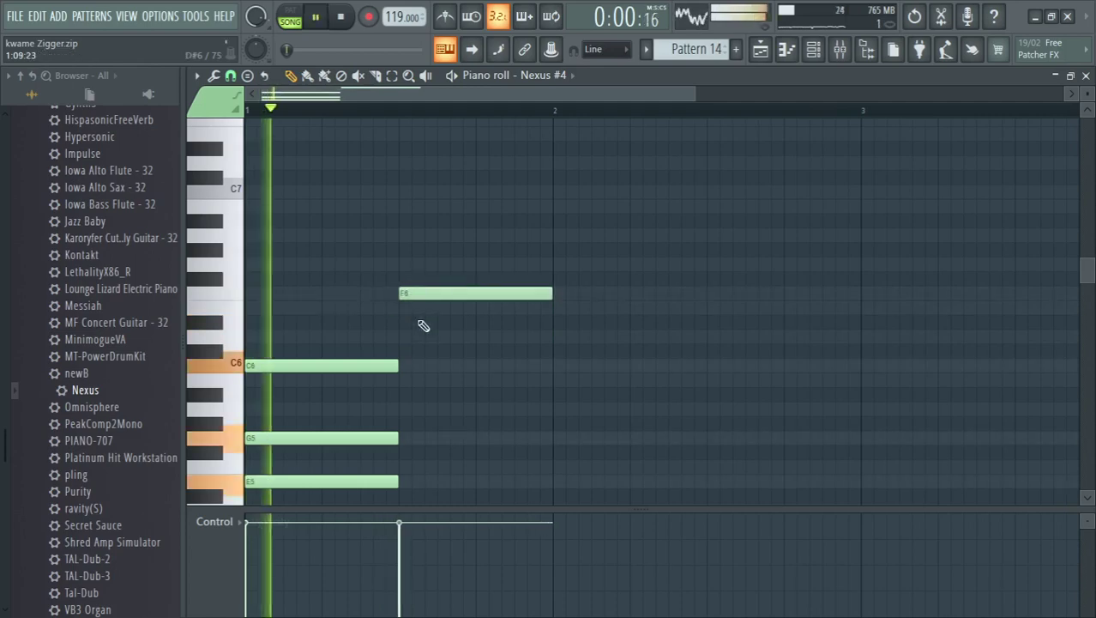
- Add two-beat C6 and G5 notes beneath the F6 on beat 3 of bar 1
key("space")
left_click(409, 365)
mouse_move(420, 363)
left_mouse_down()
mouse_move(409, 332)
mouse_move(409, 364)
left_mouse_up()
left_click(415, 414)
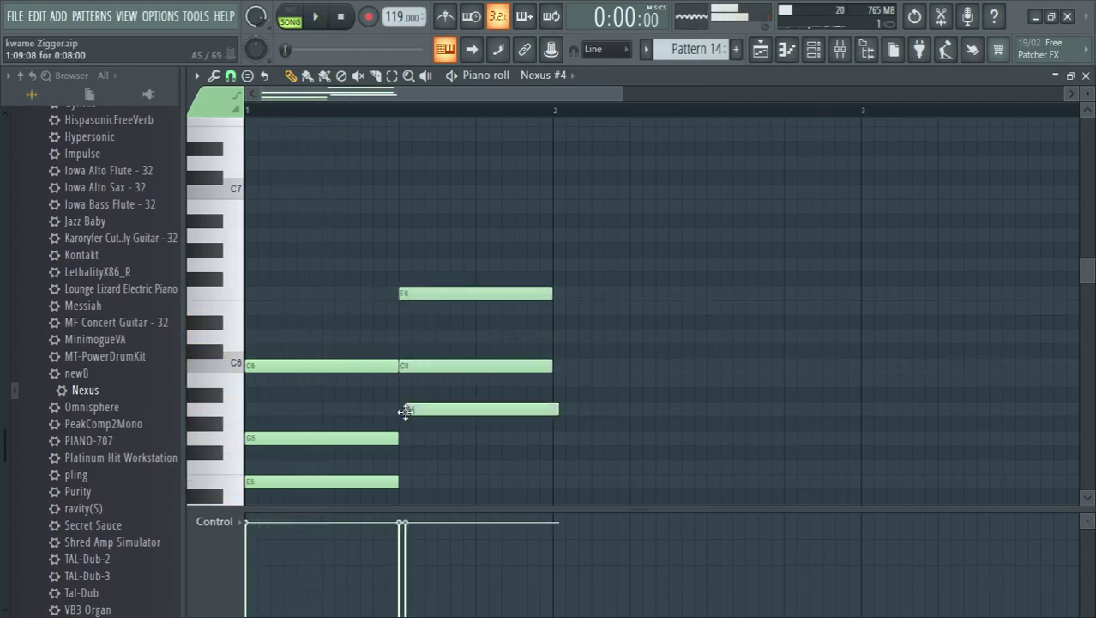
left_click_drag(409, 412, 407, 440)
key("space")
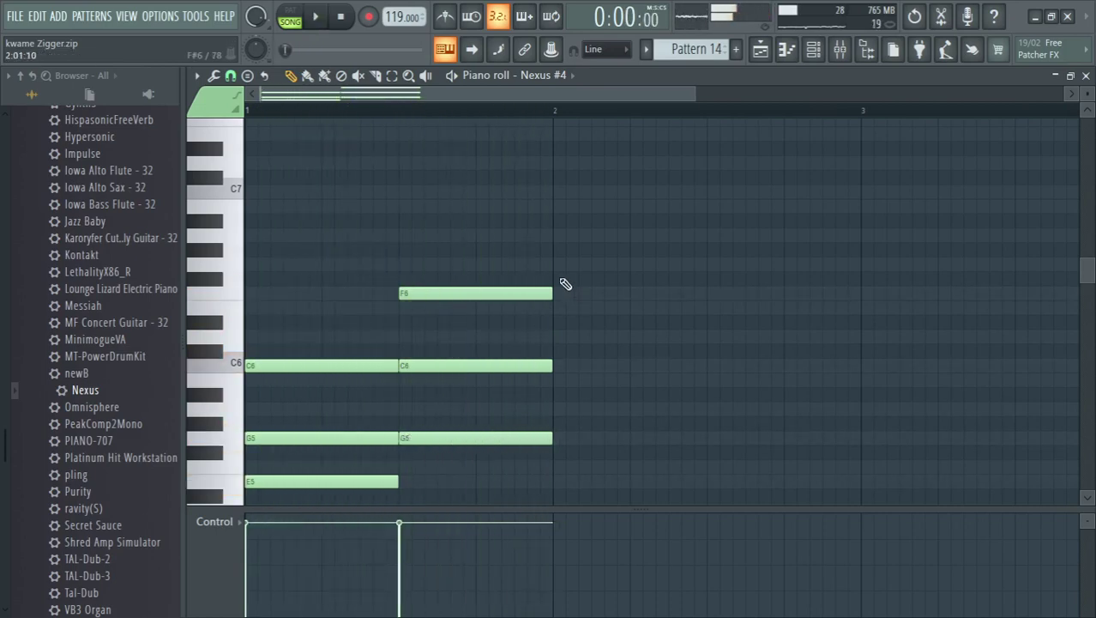
- Build a two-beat chord of G6, D6 and B5 at the start of bar 2 and play the progression
left_click(550, 267)
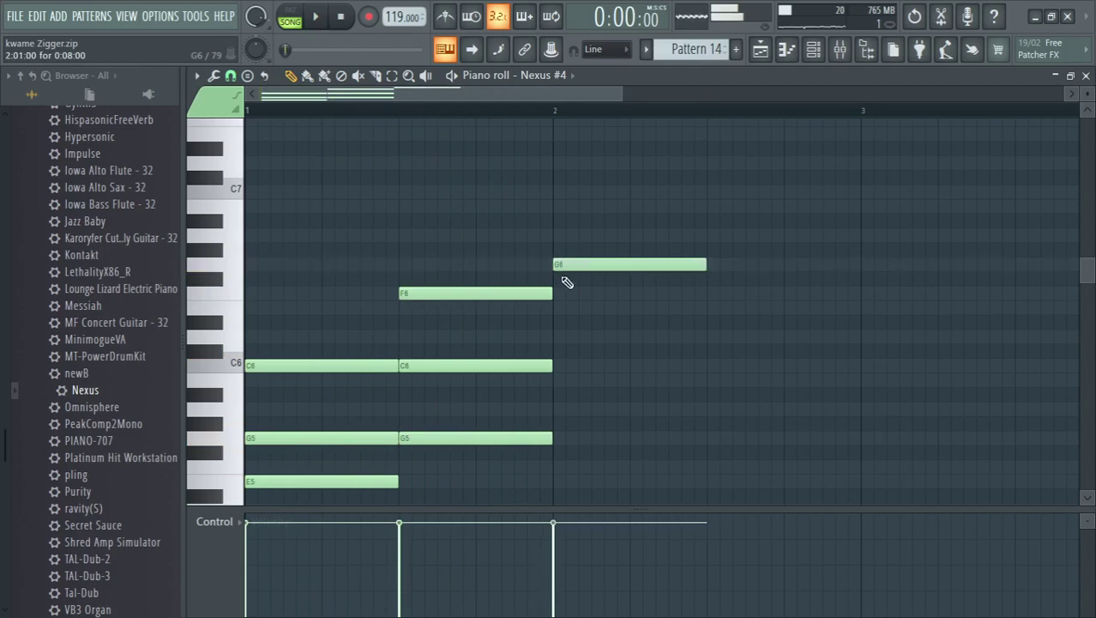
left_click_drag(567, 335, 568, 380)
key("space")
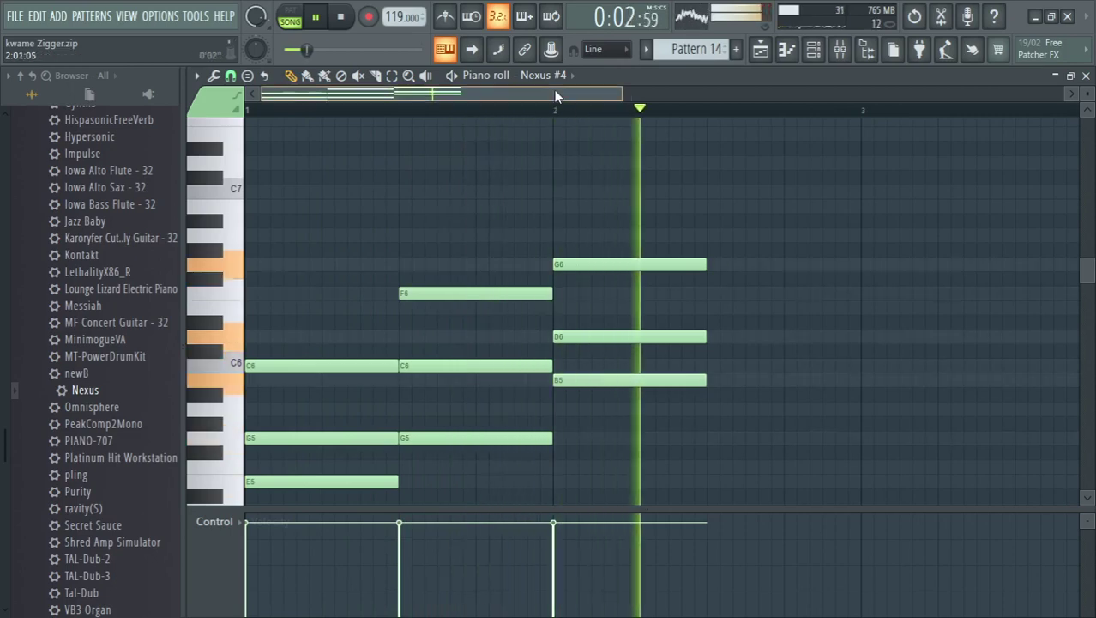
- Add two-beat F6, D6 and B5 notes on beat 3 of bar 2 and adjust the Nexus #4 channel volume
left_click_drag(555, 94, 625, 94)
key("space")
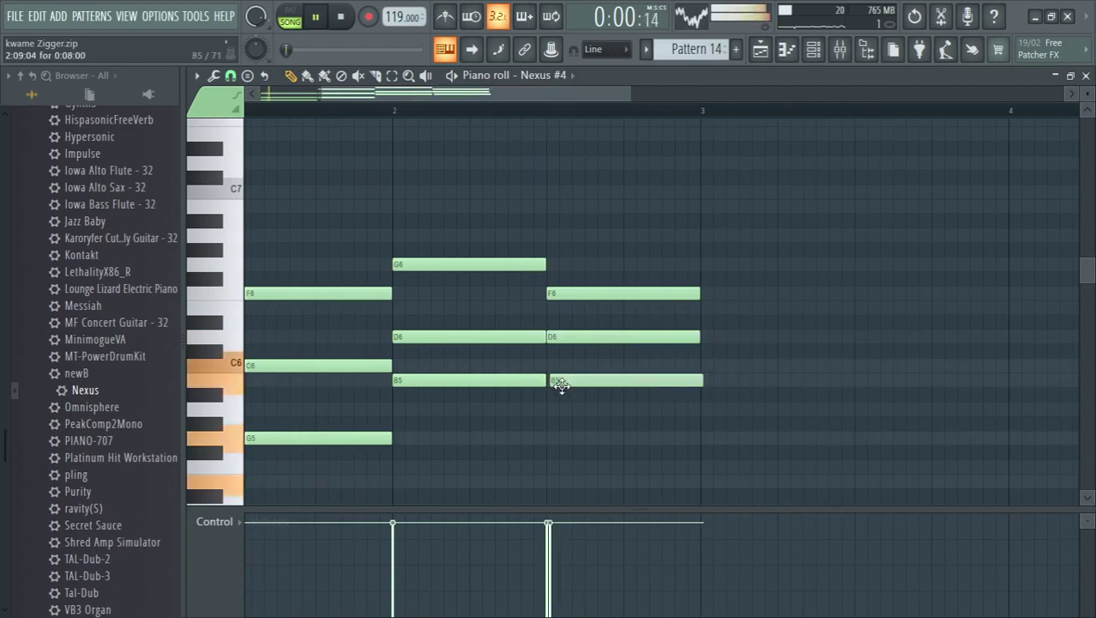
left_click(813, 49)
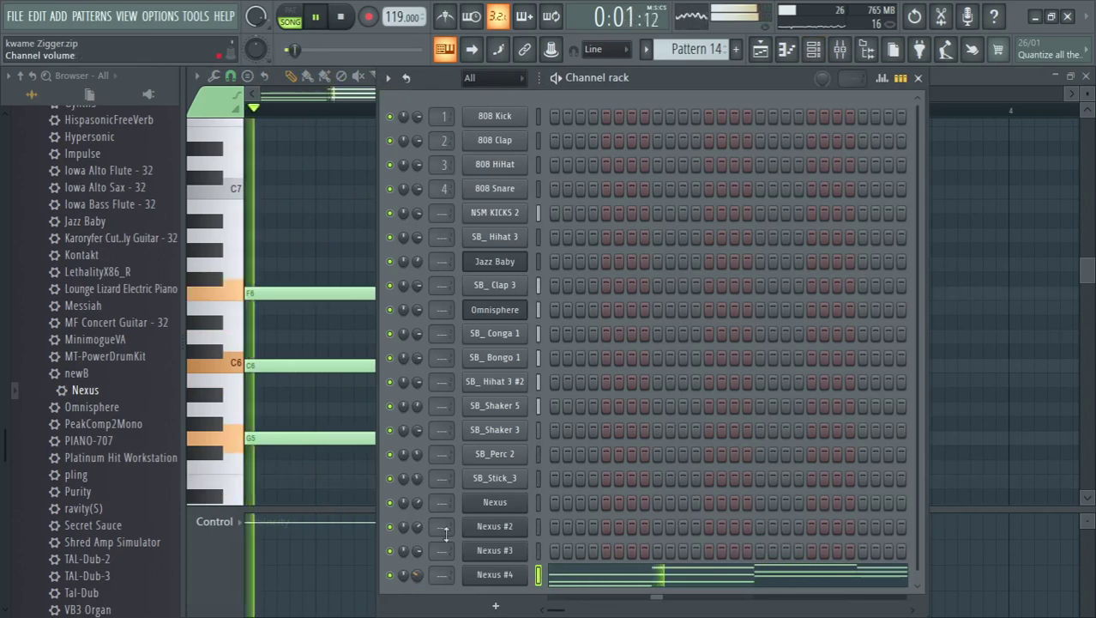
left_click(1001, 73)
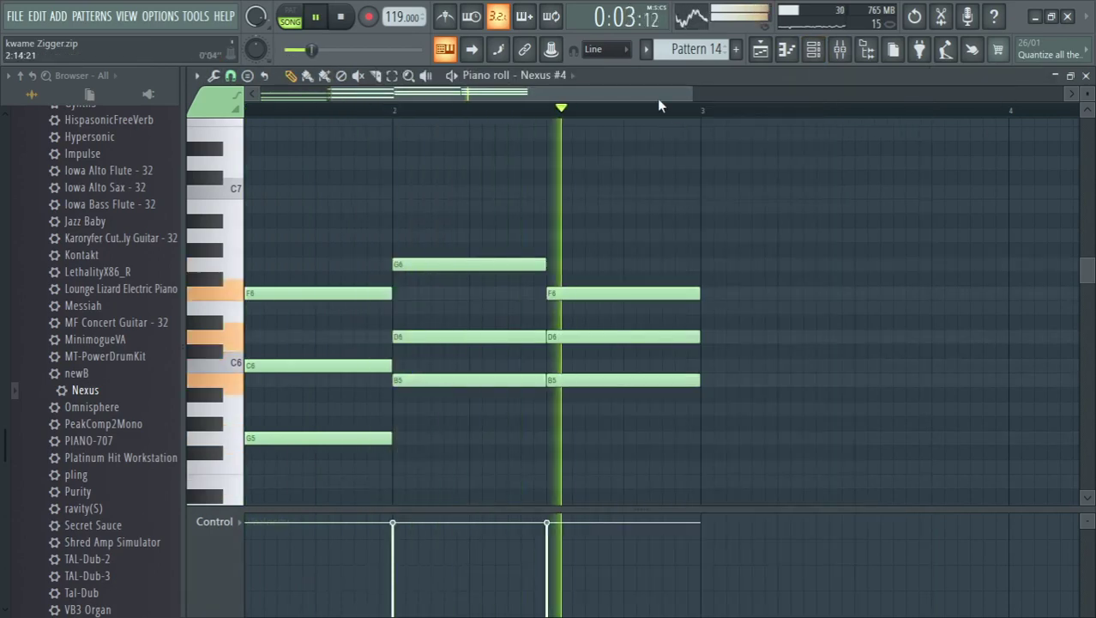
- Select the two-bar chord progression and duplicate it until it fills eight bars of Pattern 14
key("ctrl+a")
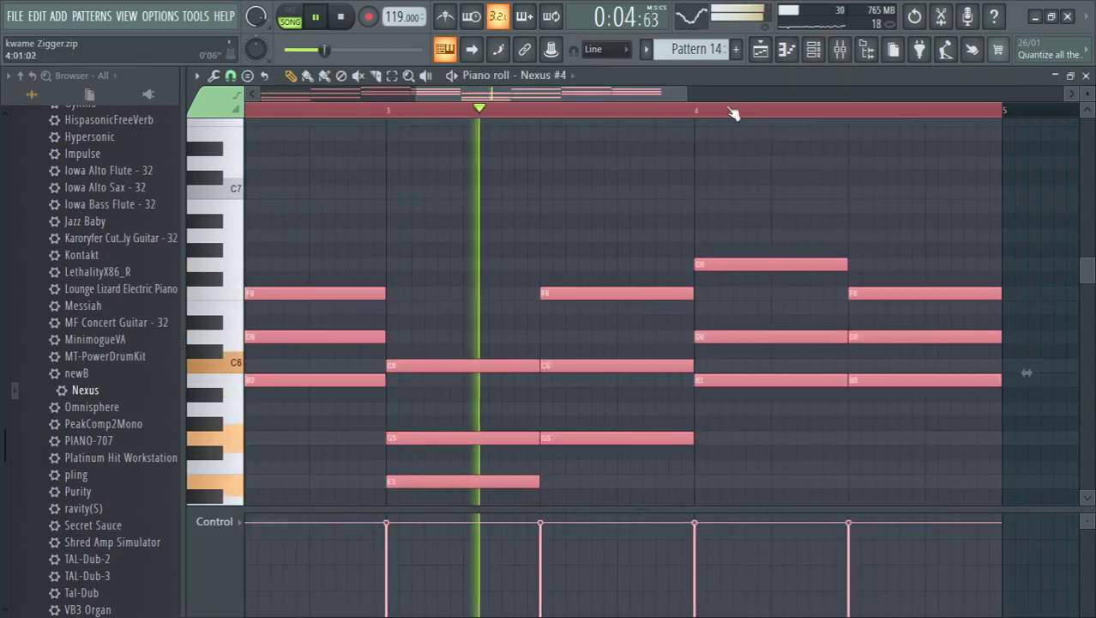
left_click(1085, 75)
key("F6")
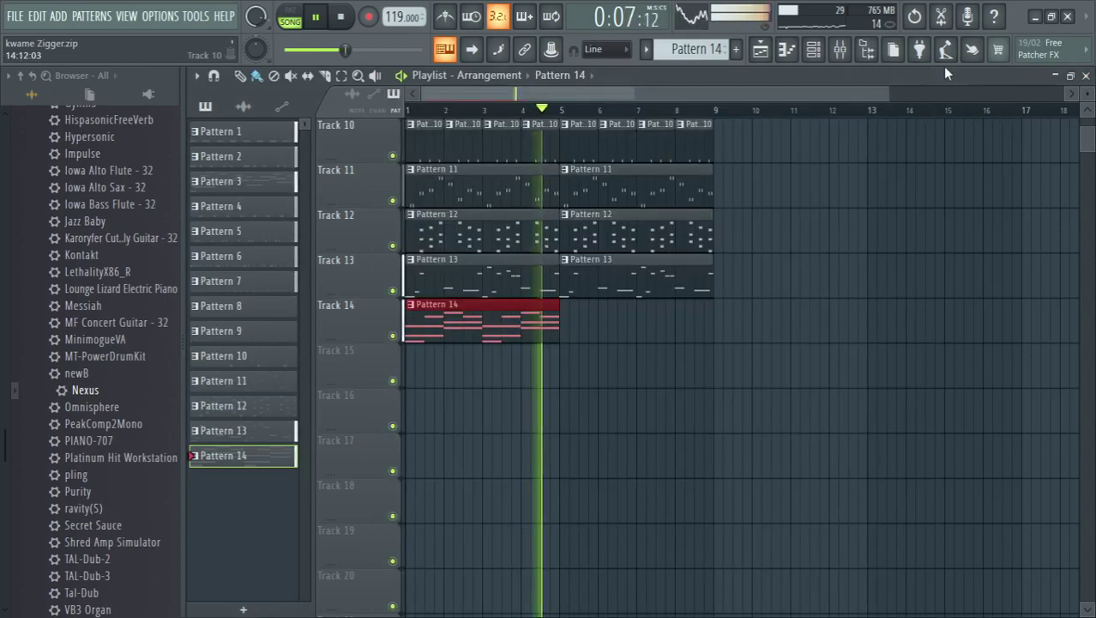
key("F7")
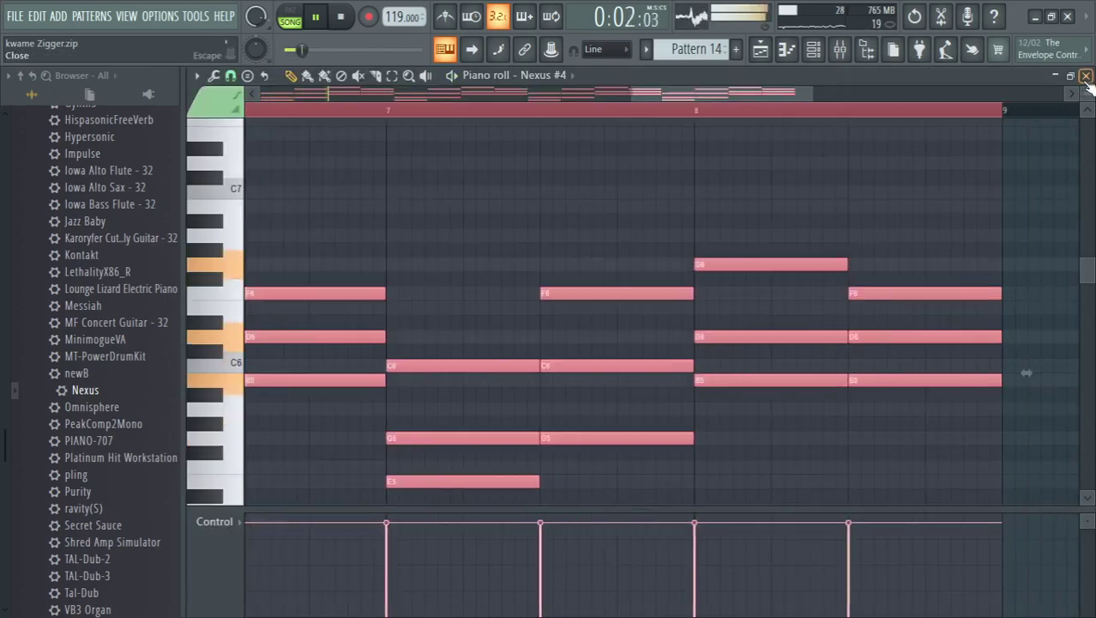
- Set the Nexus #4 channel volume to 33% and return to the playlist arrangement
key("F6")
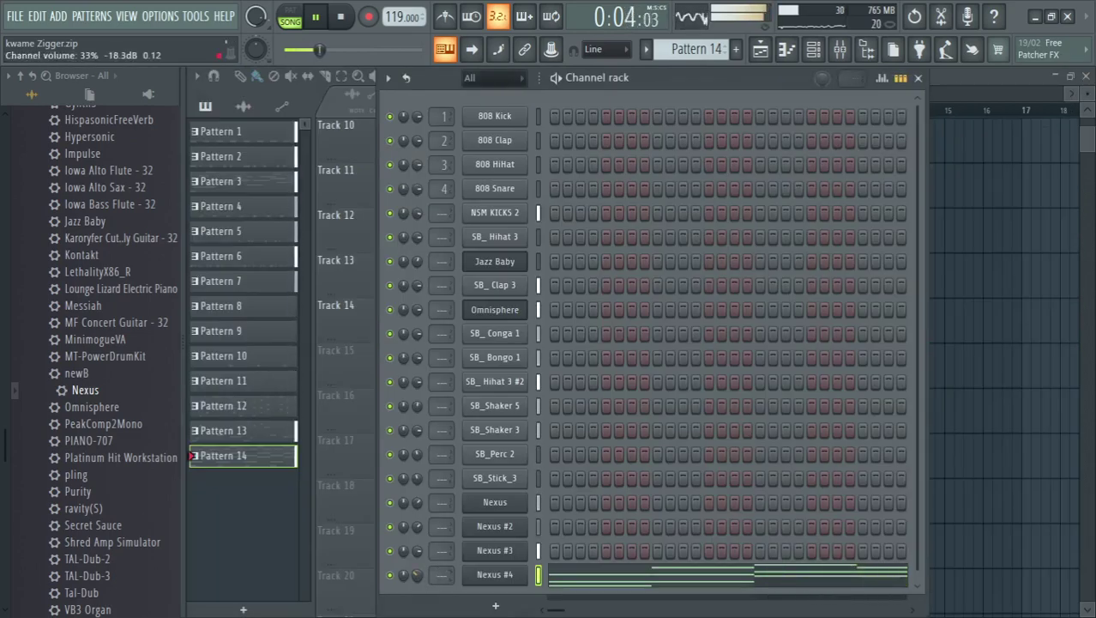
key("F6")
scroll(557, 374, "up", 3)
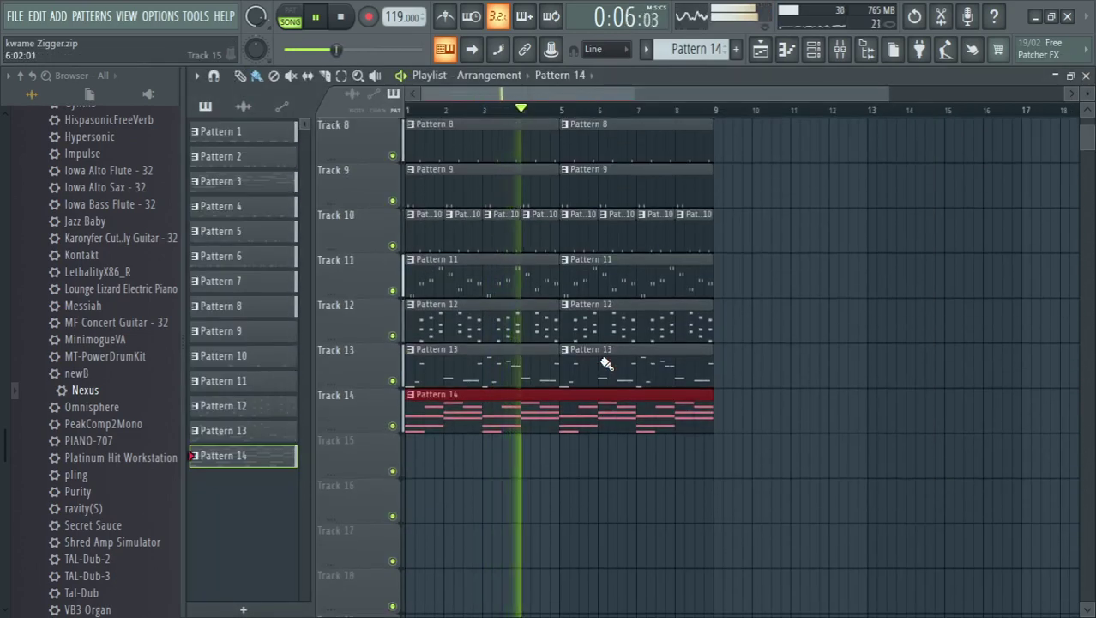
- Save the project over the existing zipped song file and duplicate all clips from bars 1–8 into bars 9–16
key("ctrl+a")
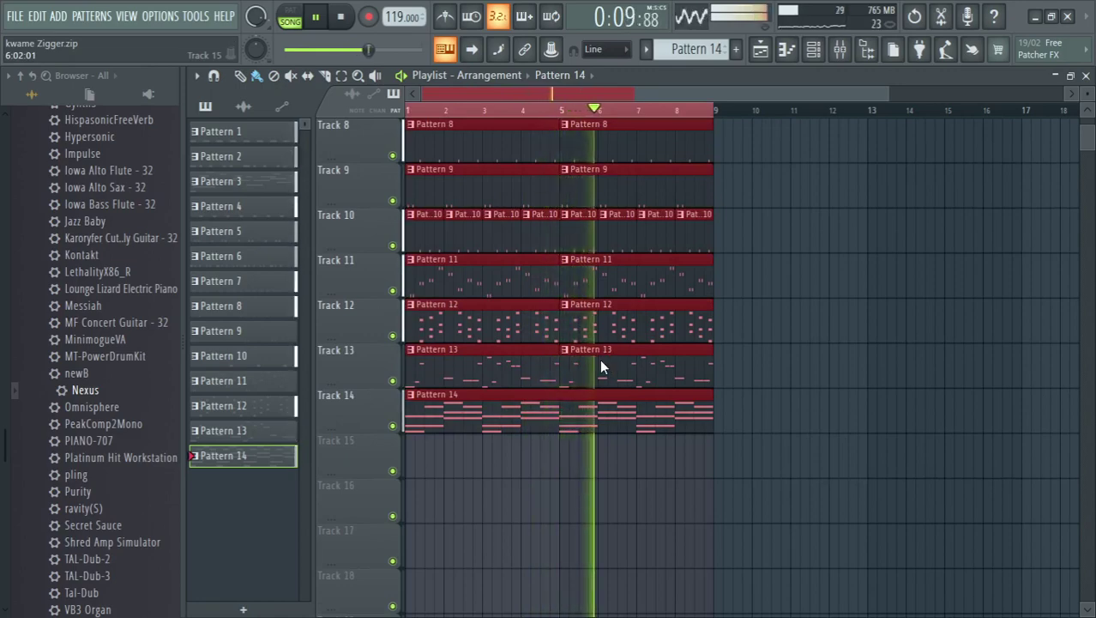
key("ctrl+shift+s")
left_click(704, 481)
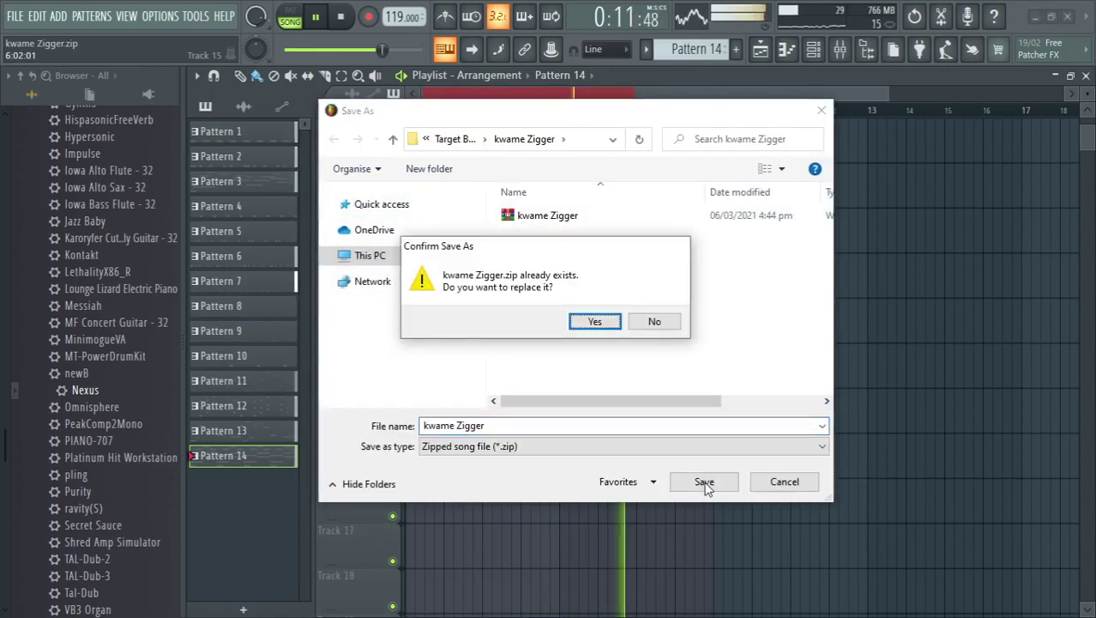
key("Return")
scroll(707, 484, "up", 2)
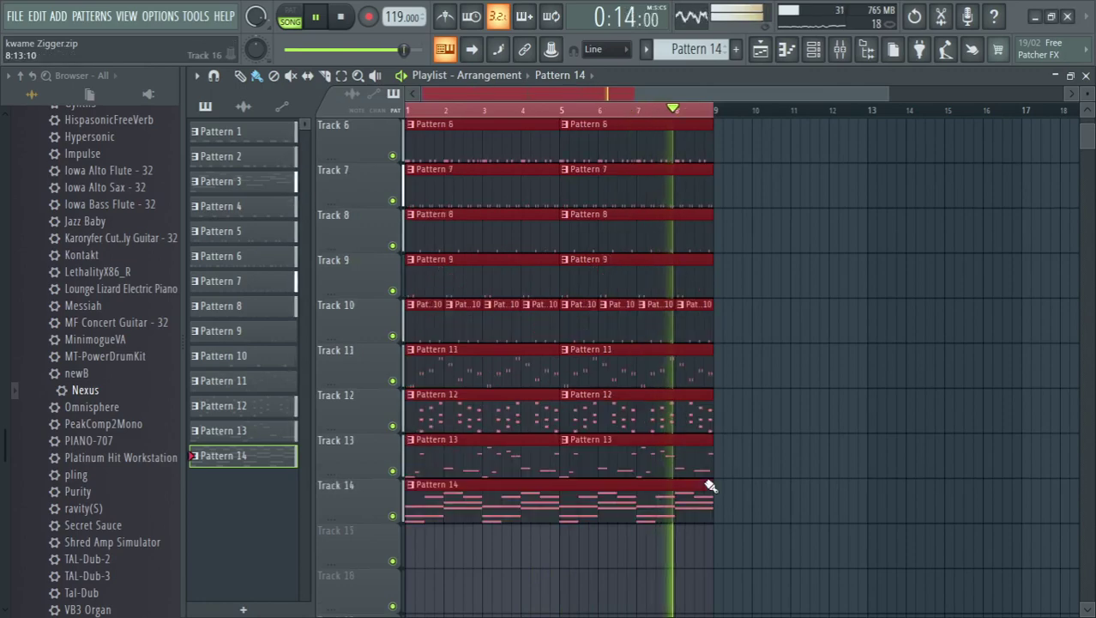
key("ctrl+b")
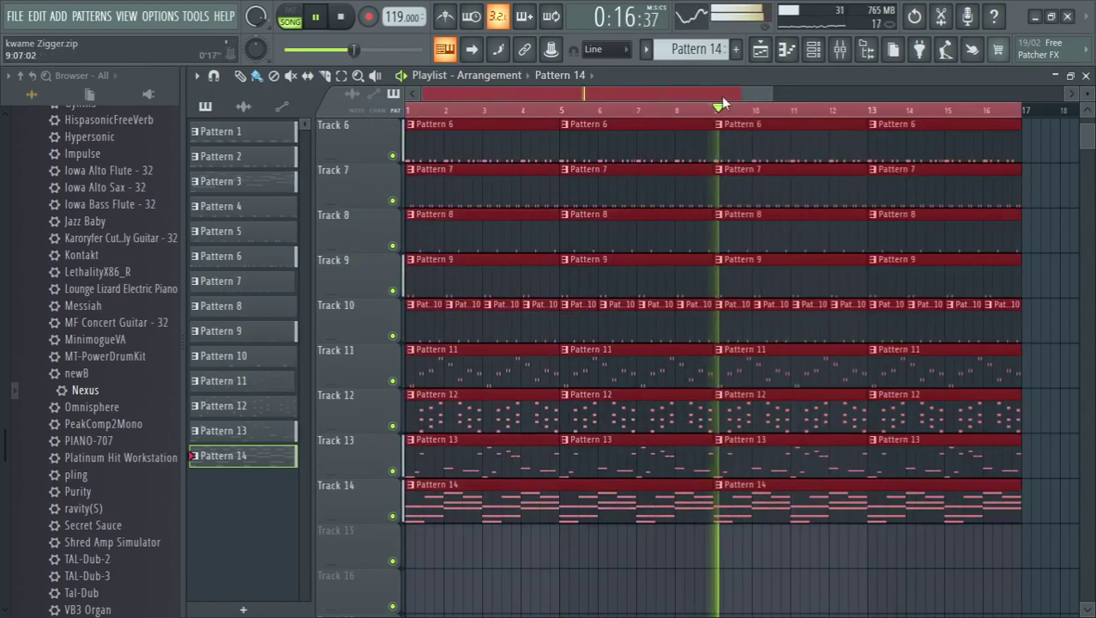
key("space")
left_click(410, 116)
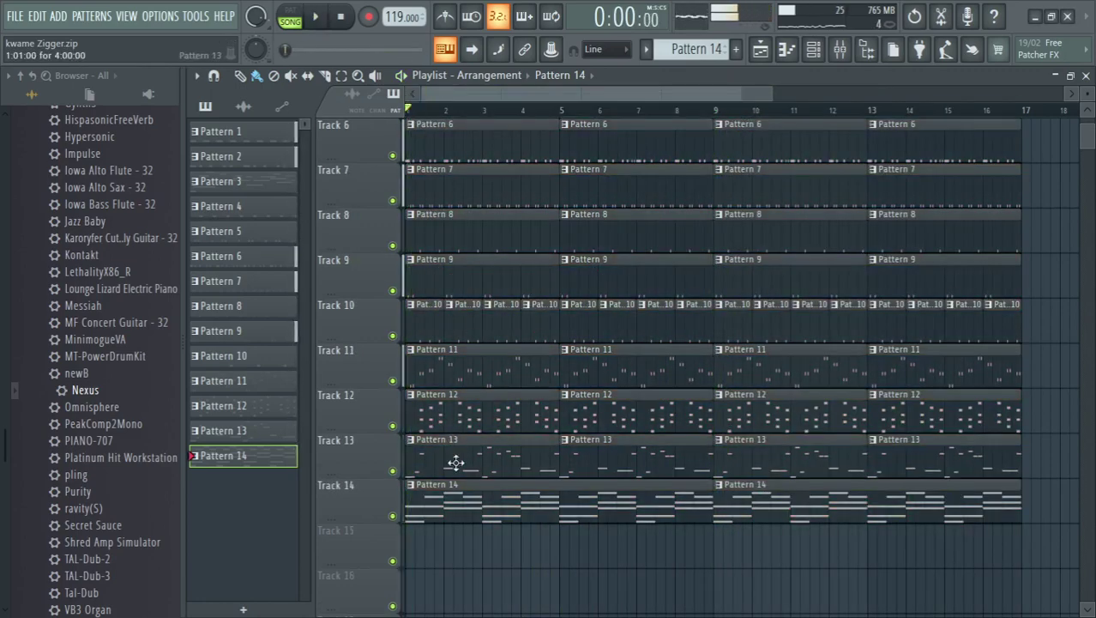
- Delete the Pattern 13, 12 and 11 clips from bars 1–4 and the Pattern 10 clips from bars 1–3
right_click(471, 459)
right_click(492, 426)
right_click(506, 367)
key("space")
right_click(502, 326)
right_click(465, 322)
right_click(441, 321)
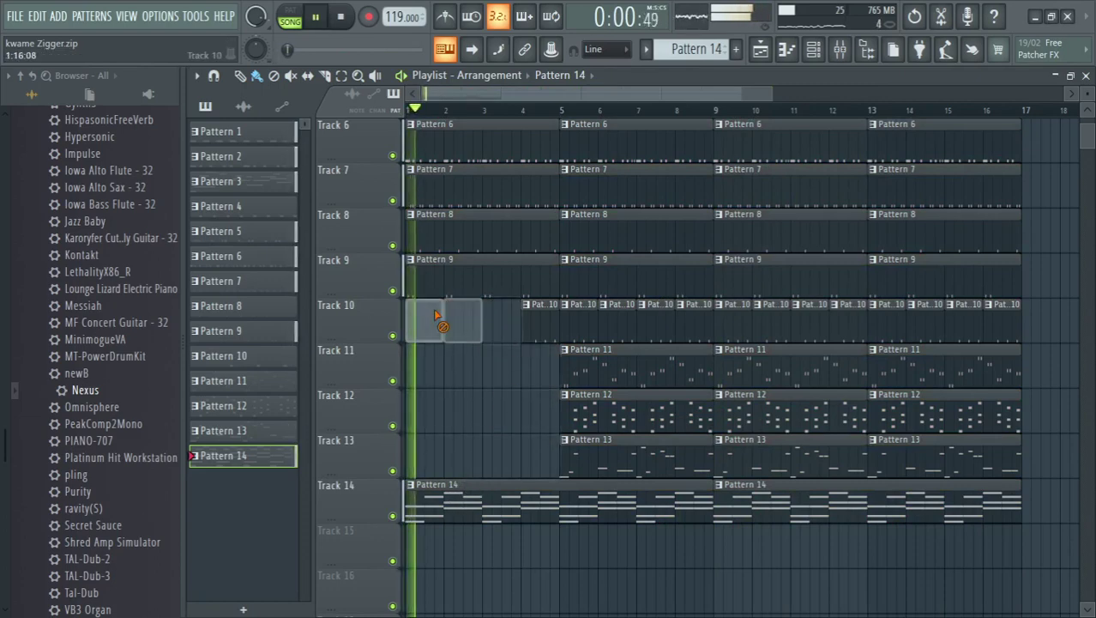
- Delete the Pattern 9, 8 and 7 clips from bars 1–4 and the Pattern 10 clip in bar 4
right_click(484, 283)
right_click(542, 296)
right_click(490, 241)
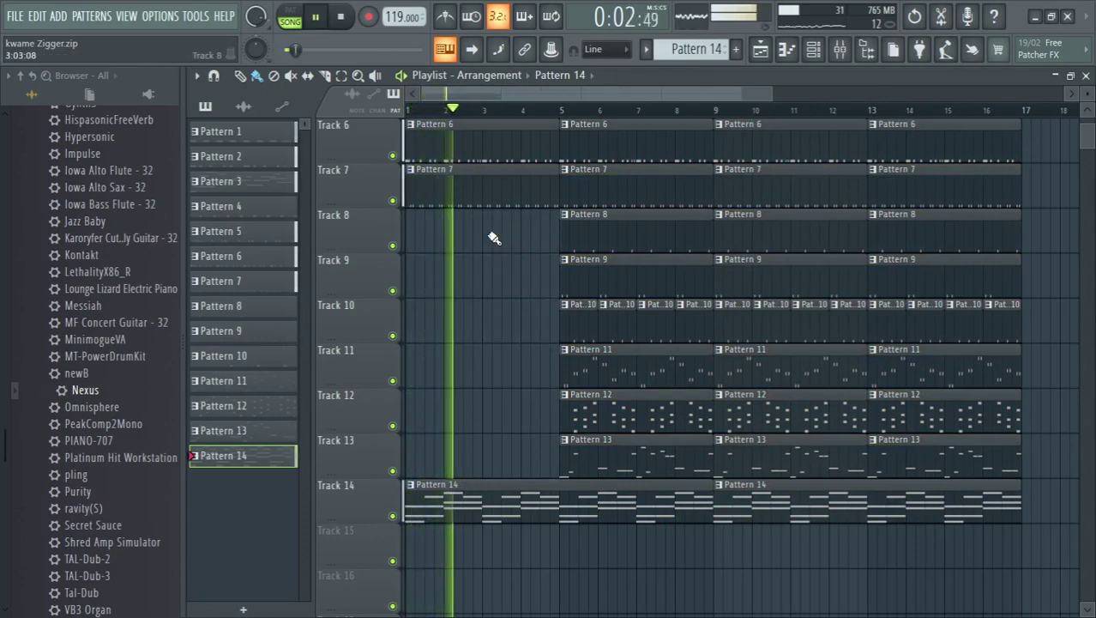
key("space")
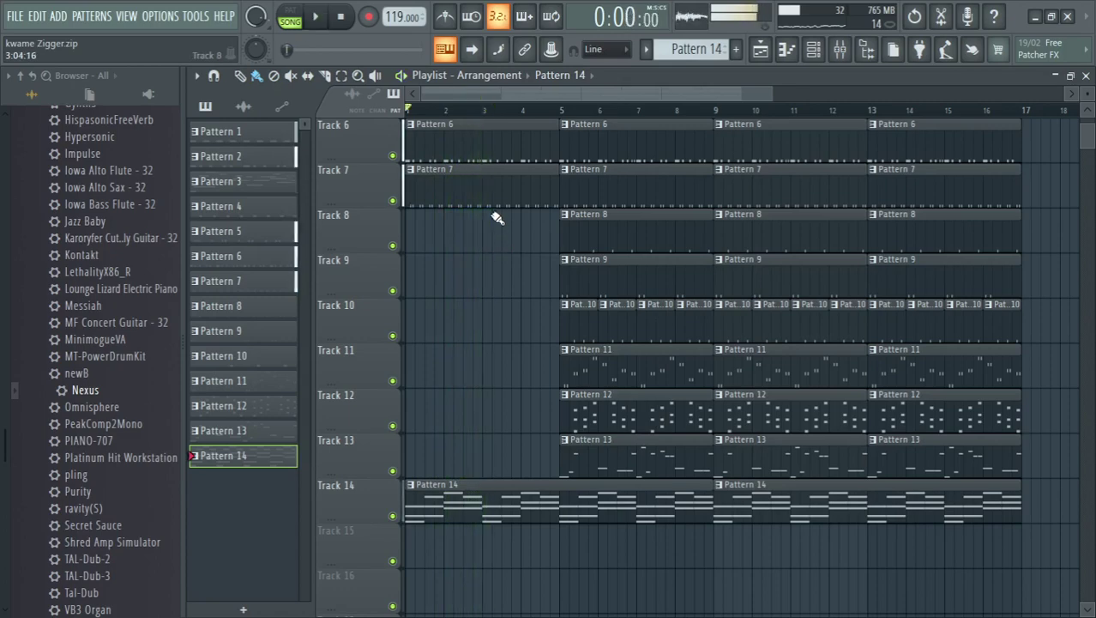
scroll(497, 223, "up", 3)
key("space")
right_click(525, 325)
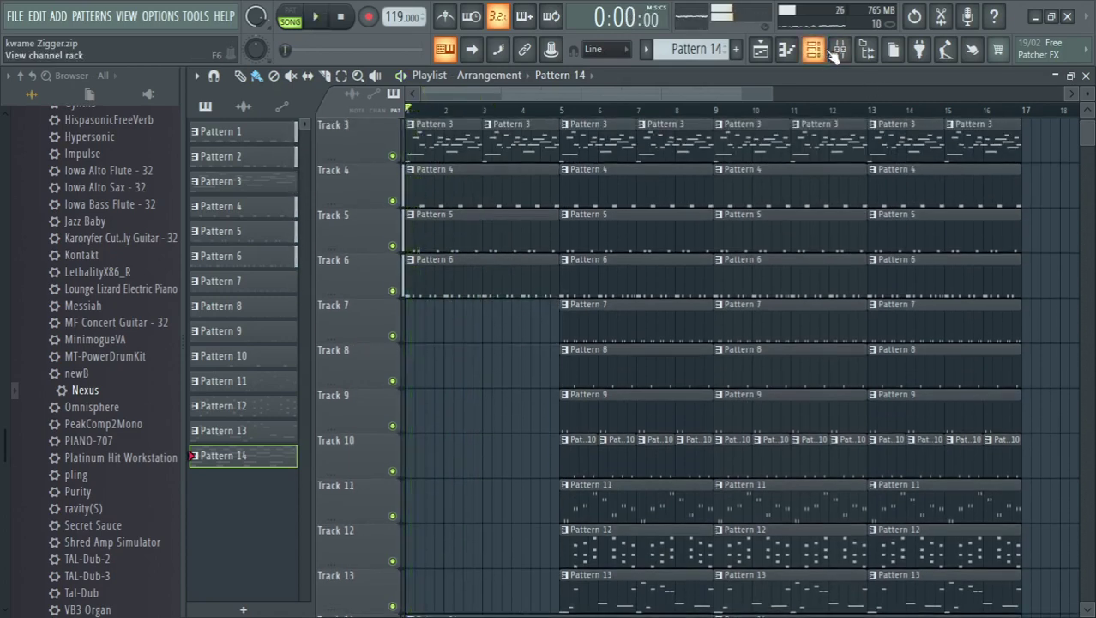
- Play the thinned-out opening from the start and look over the channel rack and the arrangement
key("space")
left_click(837, 51)
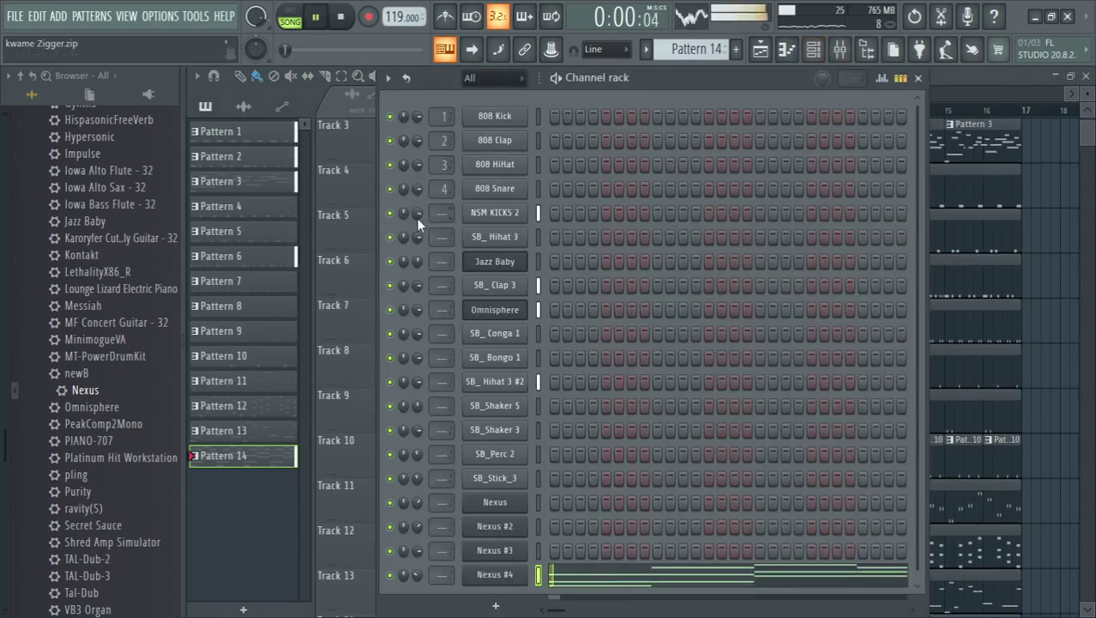
left_click(993, 73)
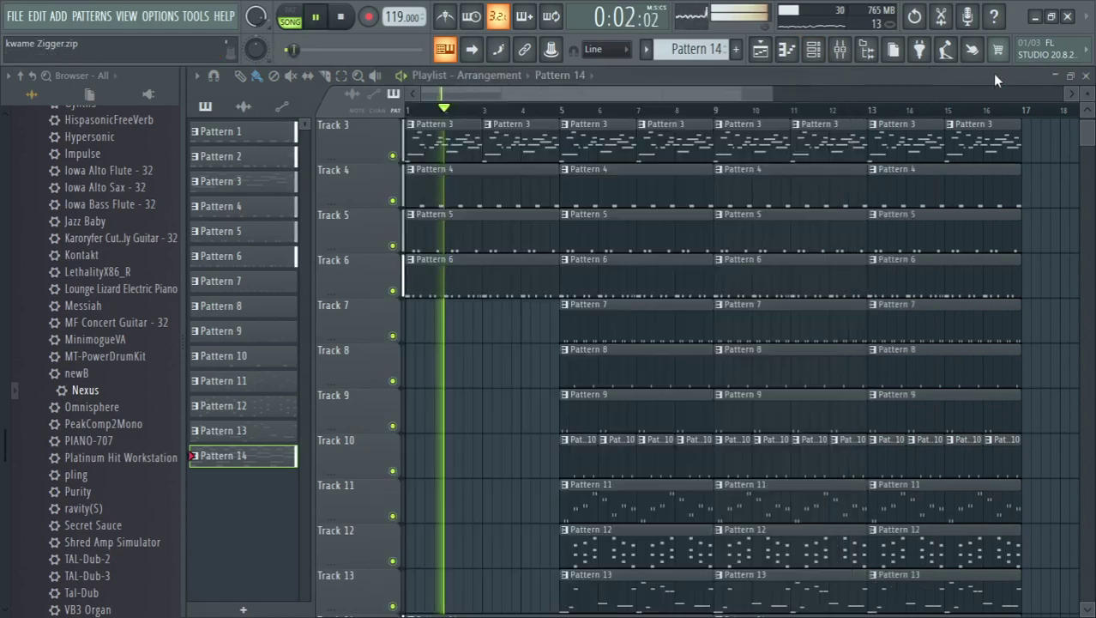
scroll(981, 209, "down", 2)
scroll(980, 208, "down", 3)
key("space")
key("space")
- Delete the Pattern 8, 9, 10, 12 and 13 clips from bars 5–8 of the arrangement
scroll(522, 492, "up", 2)
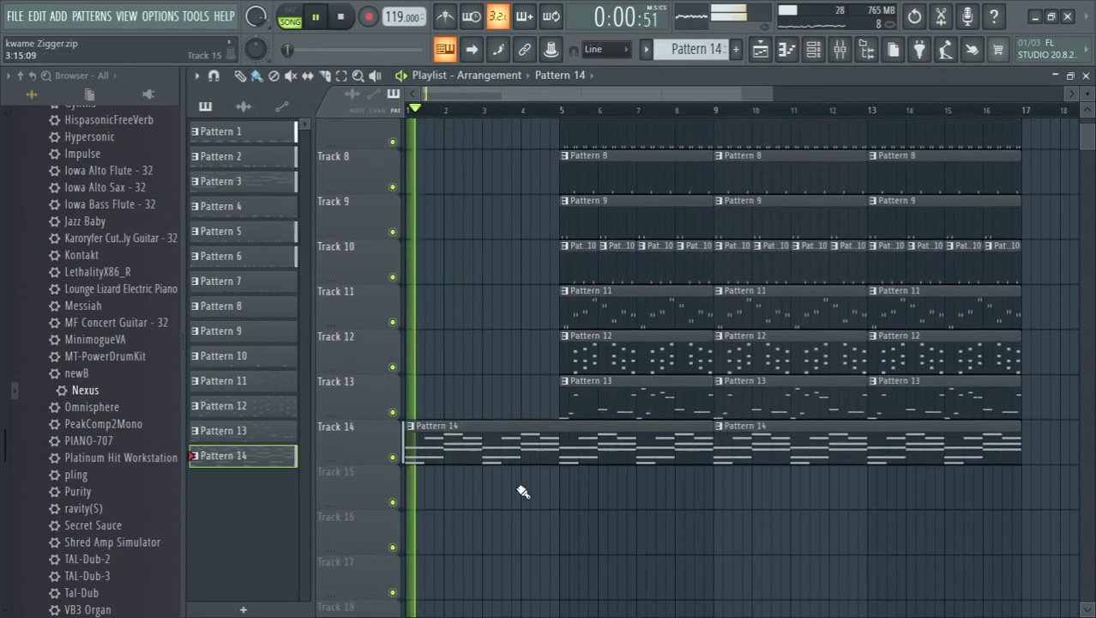
right_click(646, 424)
right_click(652, 330)
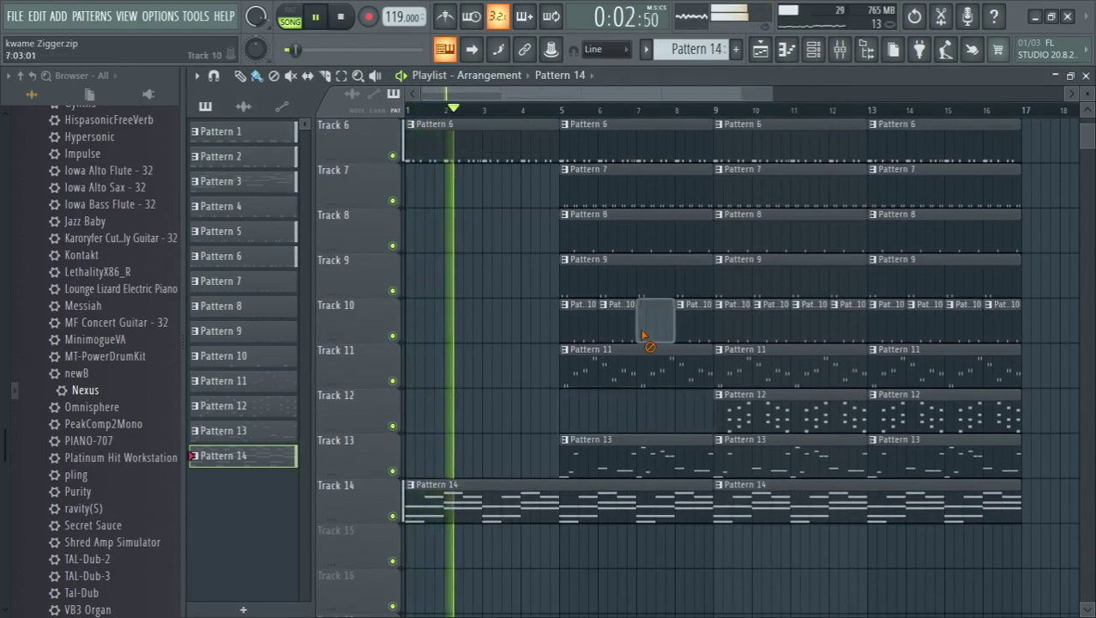
right_click(618, 317)
right_click(586, 304)
right_click(600, 277)
right_click(652, 232)
scroll(656, 232, "up", 2)
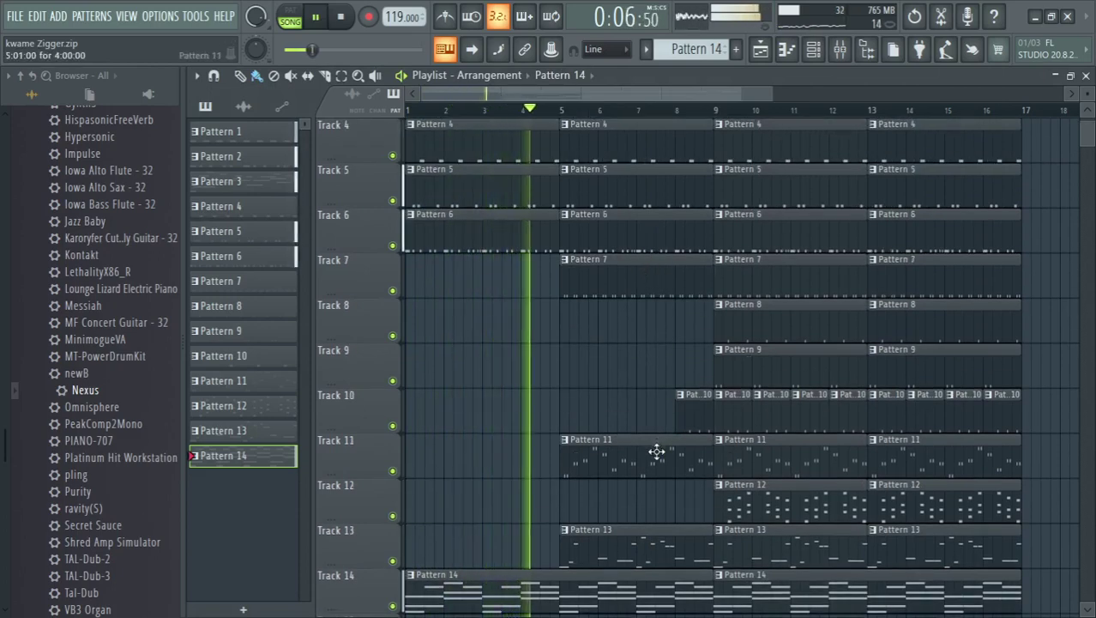
right_click(643, 538)
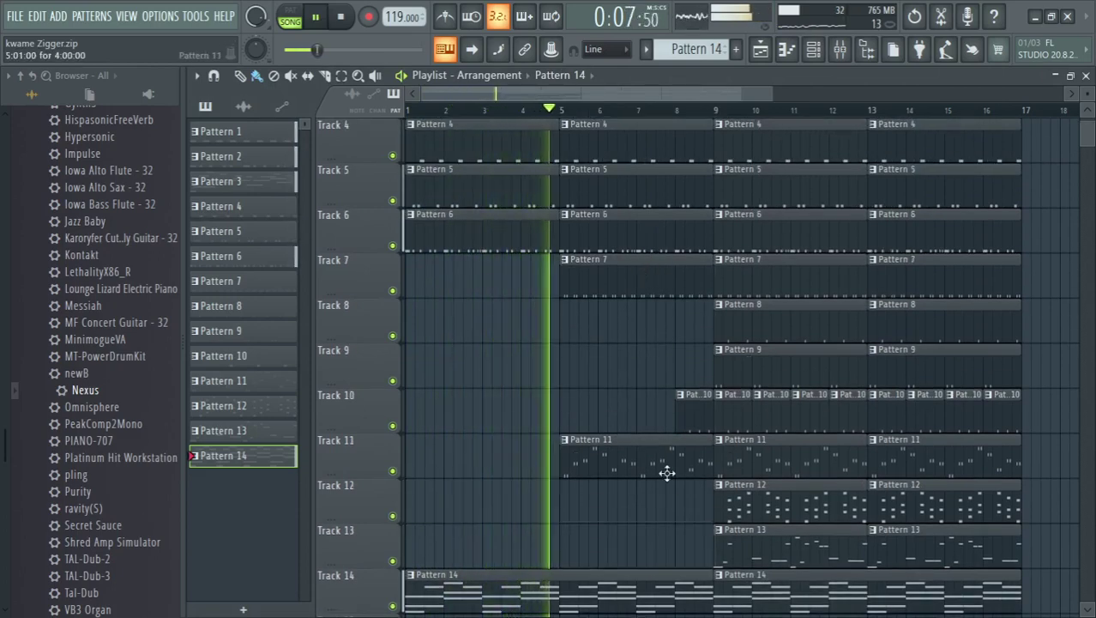
right_click(692, 426)
- Trim the clips that end at bar 9 about one beat earlier on all tracks, leaving a short break
scroll(697, 451, "down", 3)
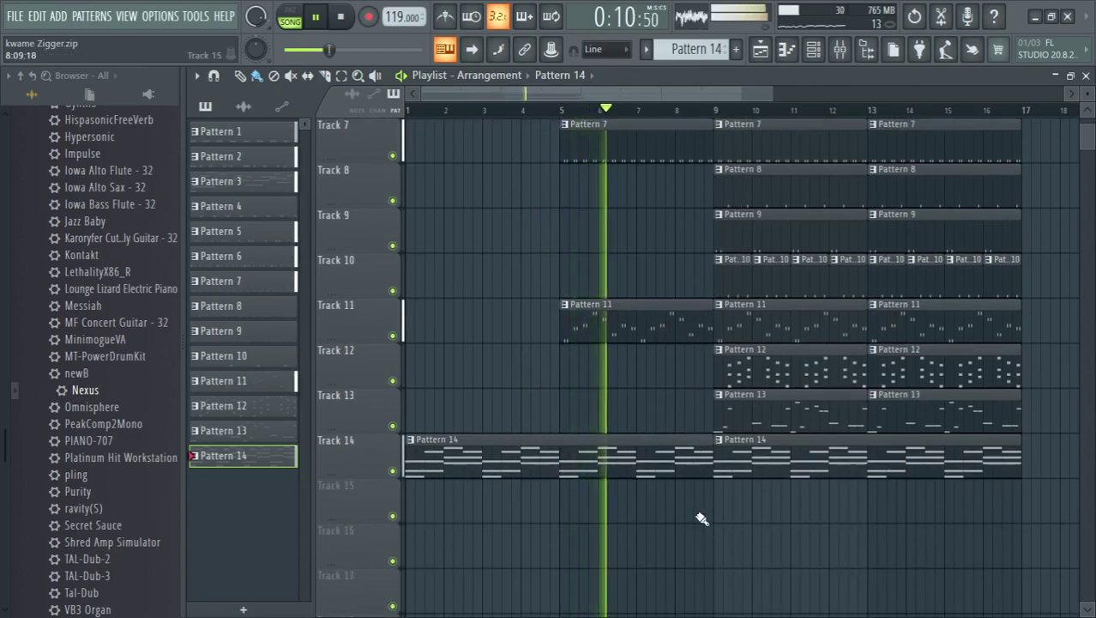
left_click_drag(702, 518, 697, 127)
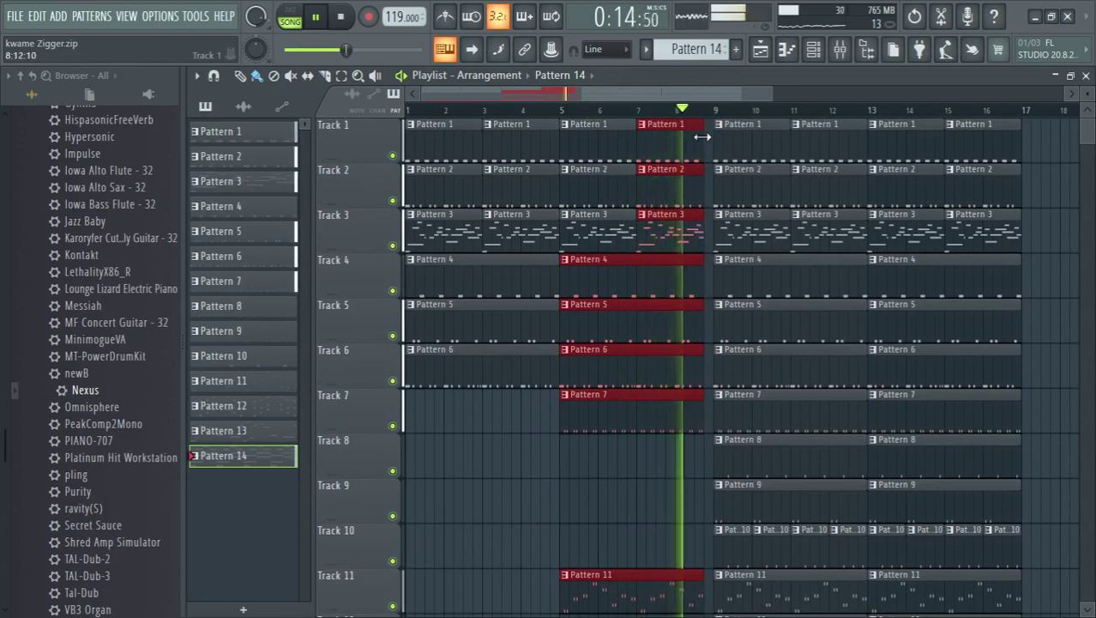
scroll(704, 297, "down", 1)
scroll(704, 297, "down", 4)
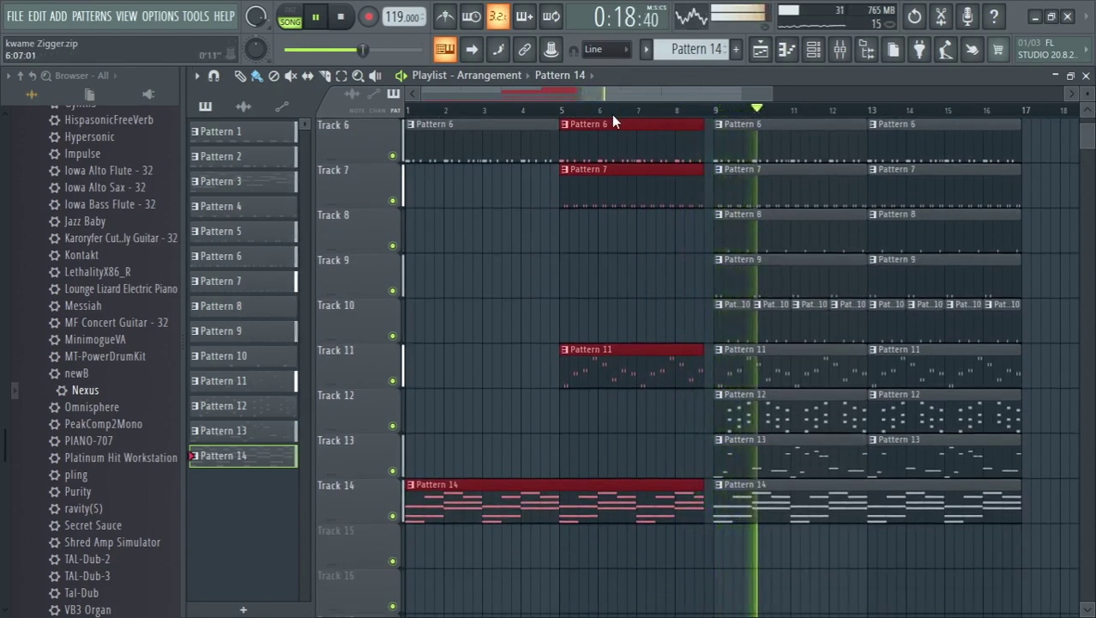
- Save the arrangement over the existing zipped song file, replacing the earlier version
key("ctrl+shift+s")
left_click(704, 482)
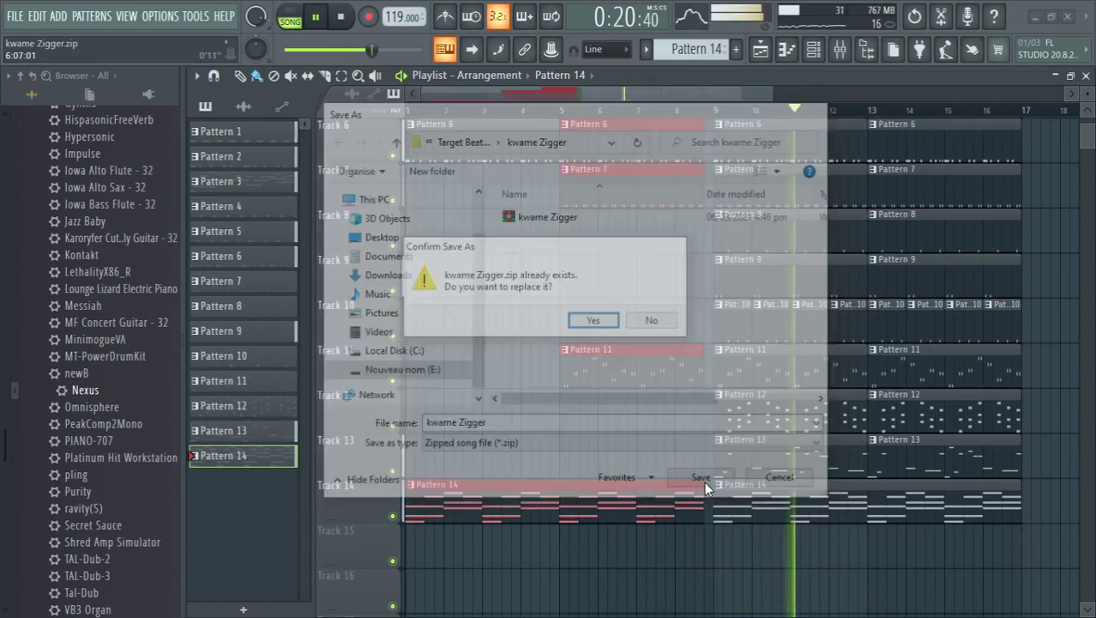
key("y")
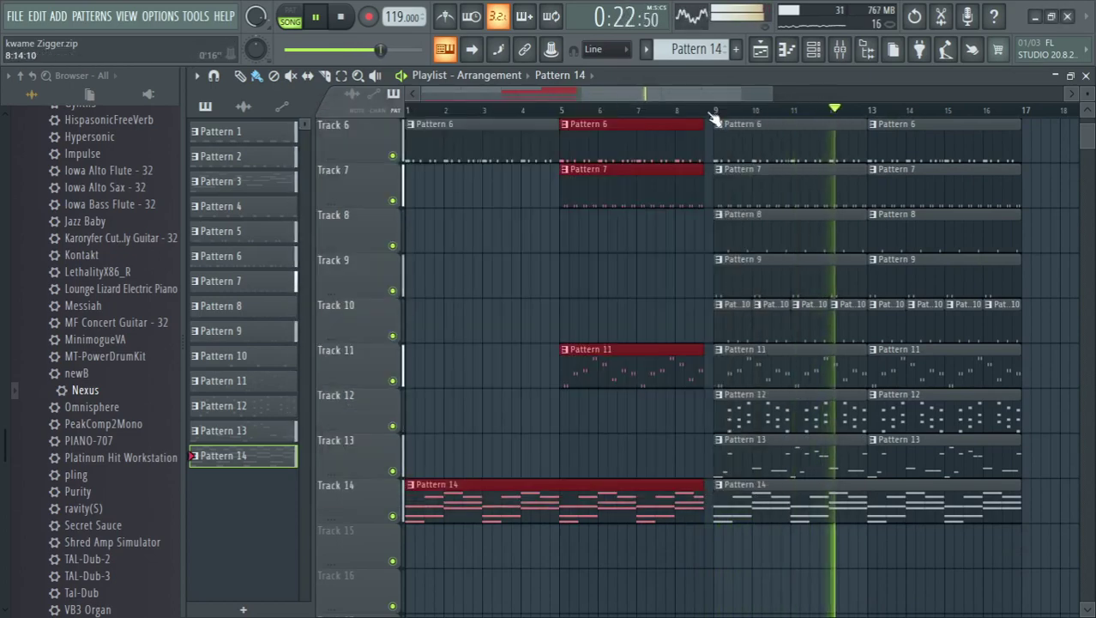
- Select every clip in bars 9–16 across all the arrangement's tracks
left_click_drag(706, 96, 745, 100)
left_click_drag(645, 556, 956, 114)
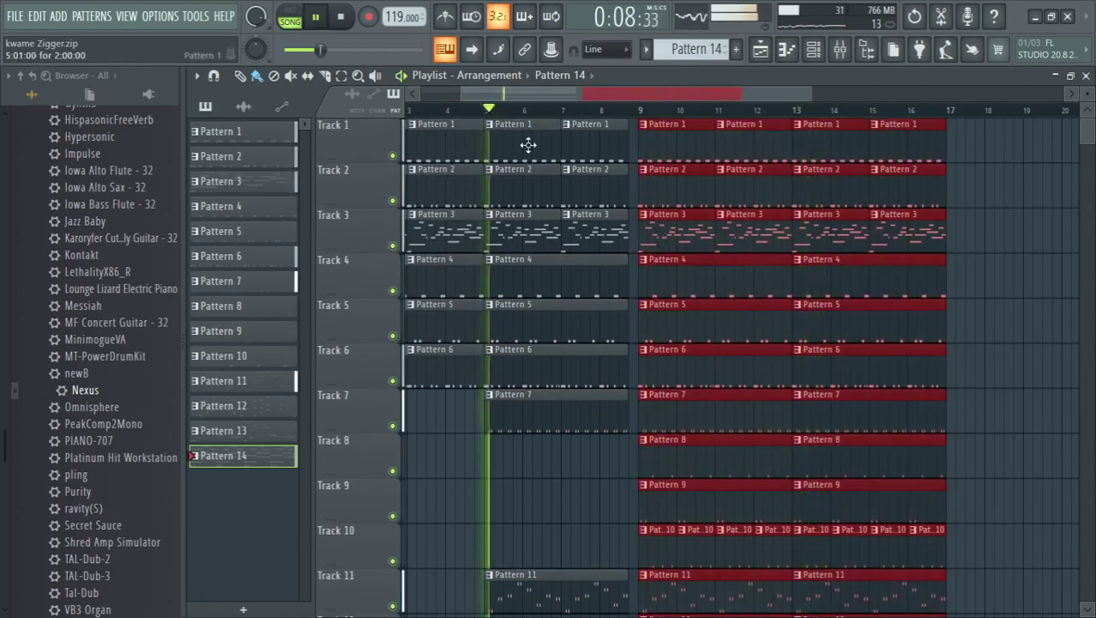
scroll(541, 163, "down", 3)
scroll(43, 283, "up", 10)
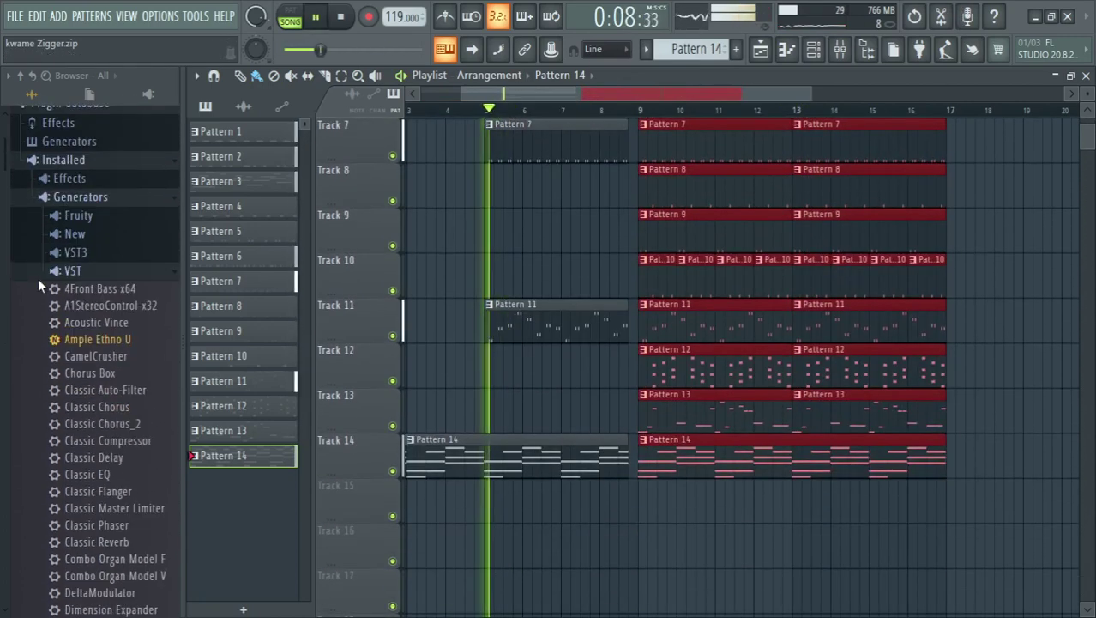
- Collapse the VST generators list and browse the SEMPLER sample library to its nested compressor folder
left_click(82, 274)
scroll(98, 421, "down", 2)
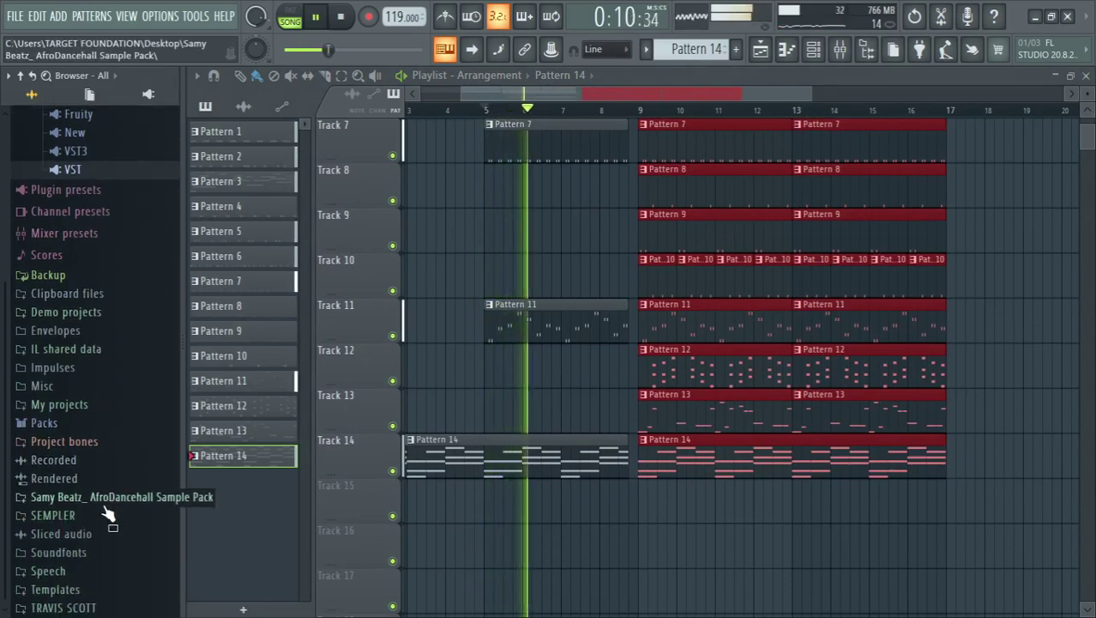
left_click(107, 514)
scroll(99, 515, "down", 6)
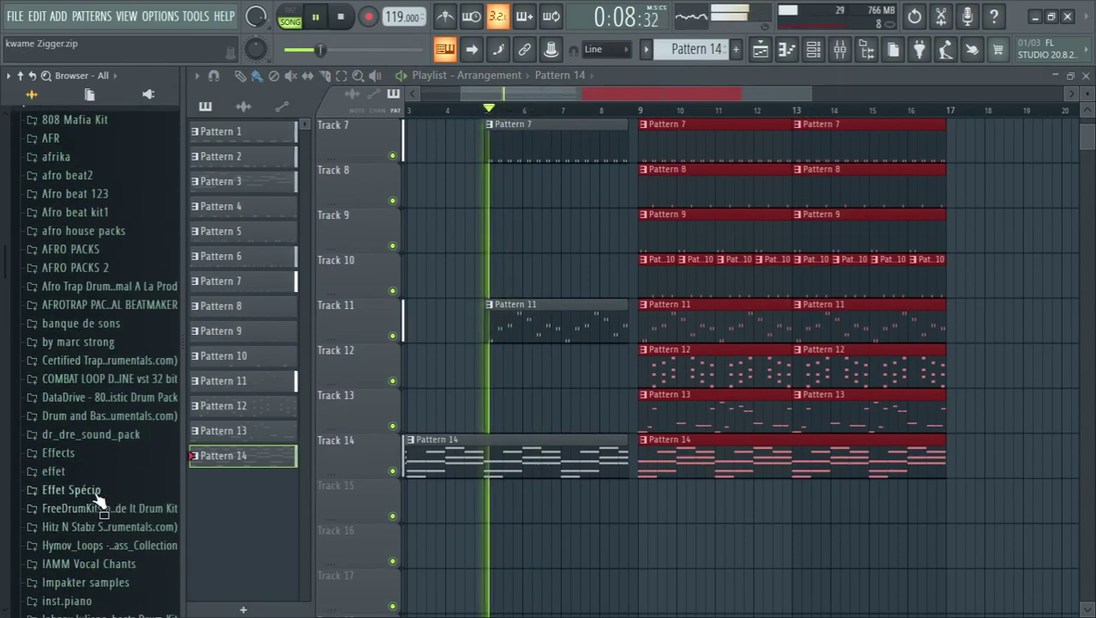
left_click(111, 342)
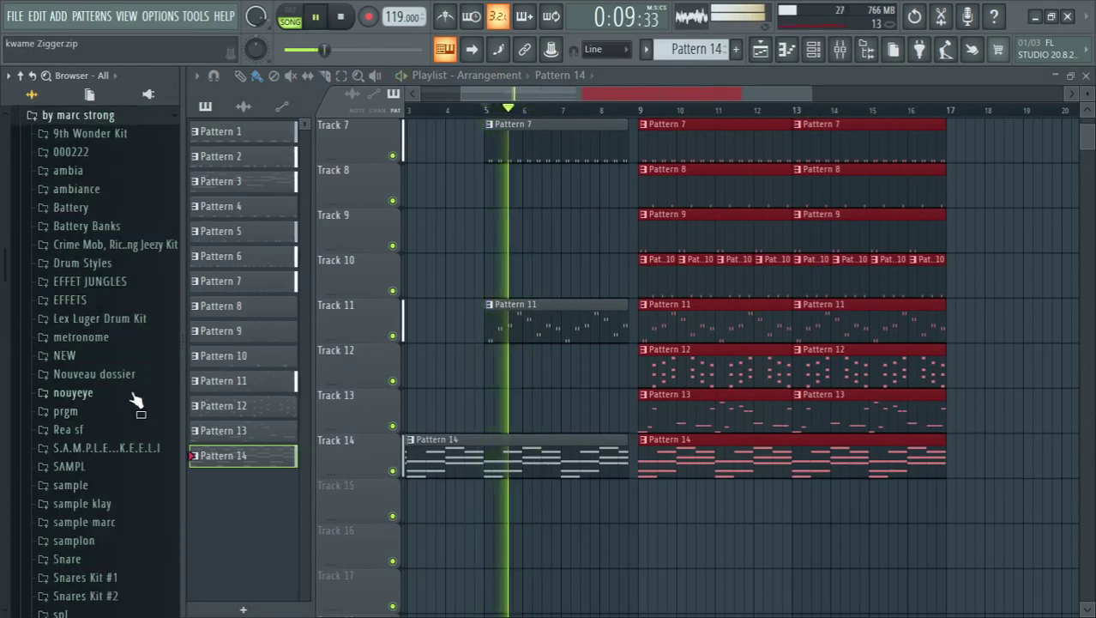
left_click(130, 522)
left_click(129, 543)
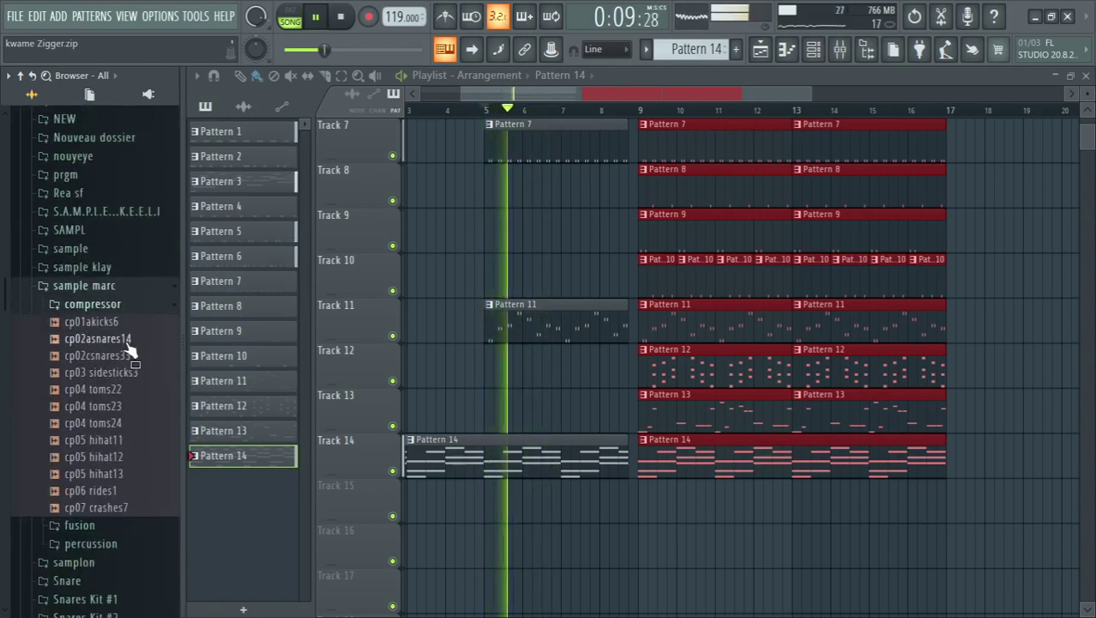
- Audition the drum samples and add cp02asnares14 and cp04 toms23 as new channels in the channel rack
left_click(133, 372)
left_click(131, 340)
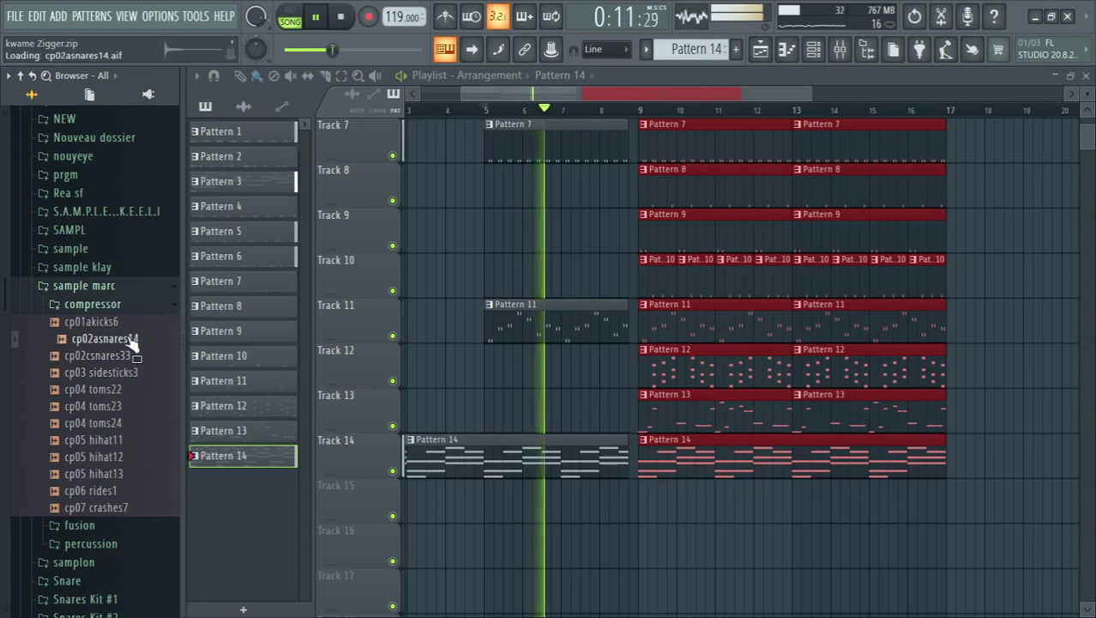
left_click_drag(133, 339, 710, 236)
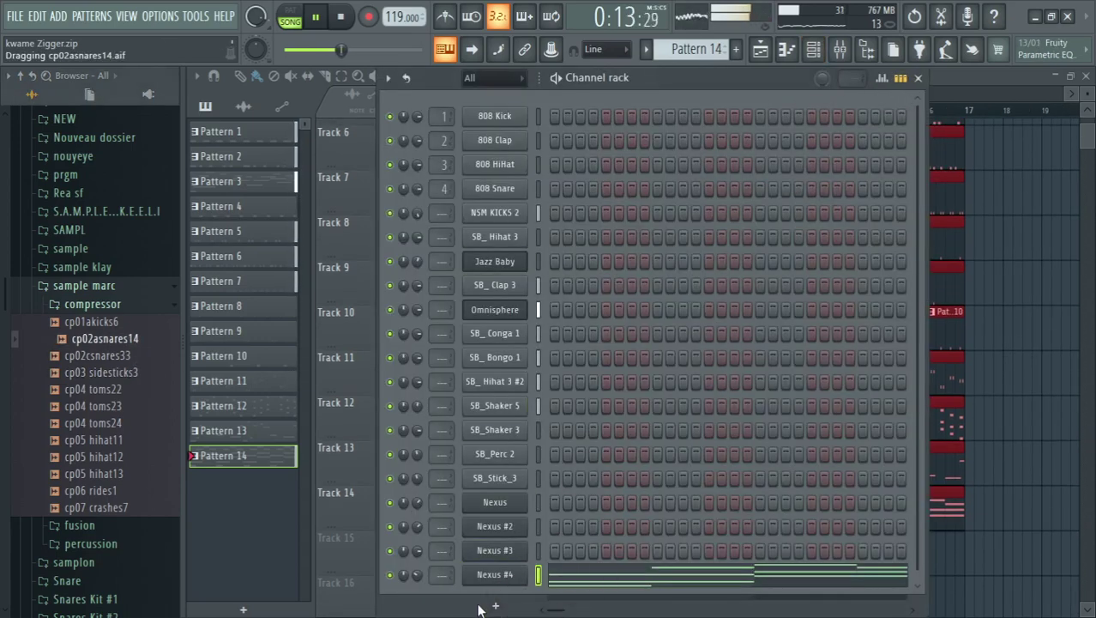
left_click_drag(476, 600, 476, 600)
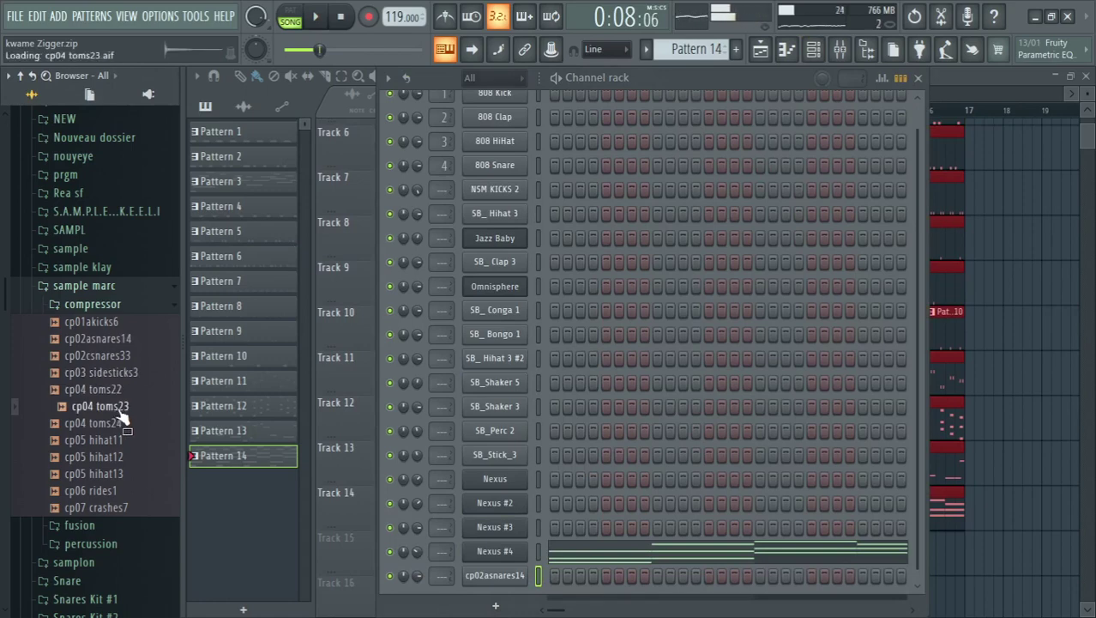
left_click_drag(407, 598, 407, 598)
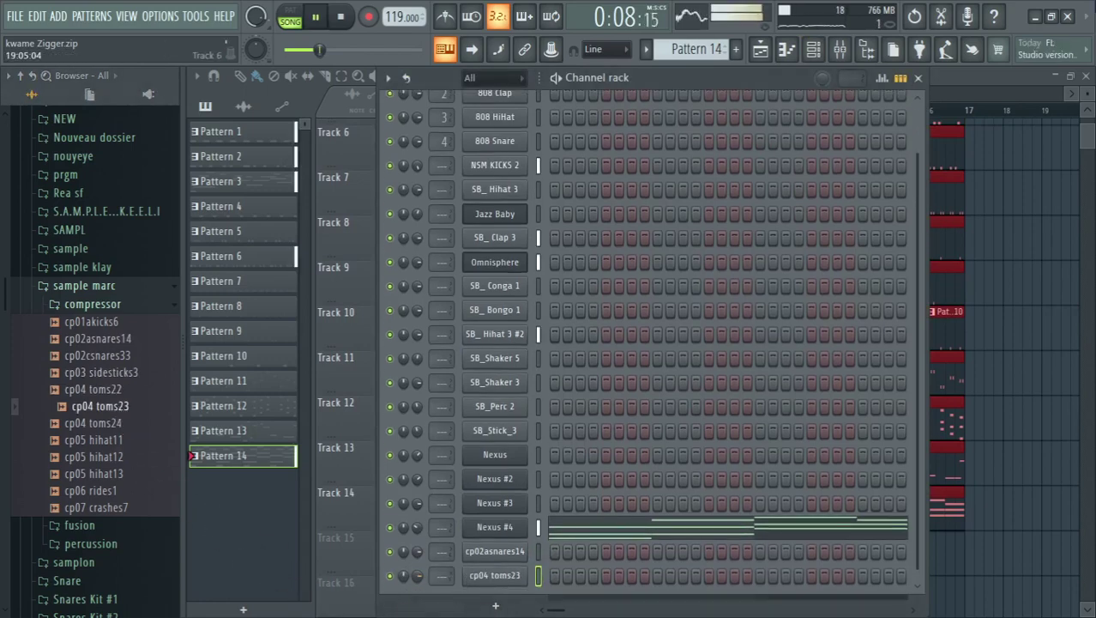
- Create a new empty Pattern 15 and place its clip at bar 8 on Track 15
left_click(1008, 78)
scroll(721, 172, "down", 5)
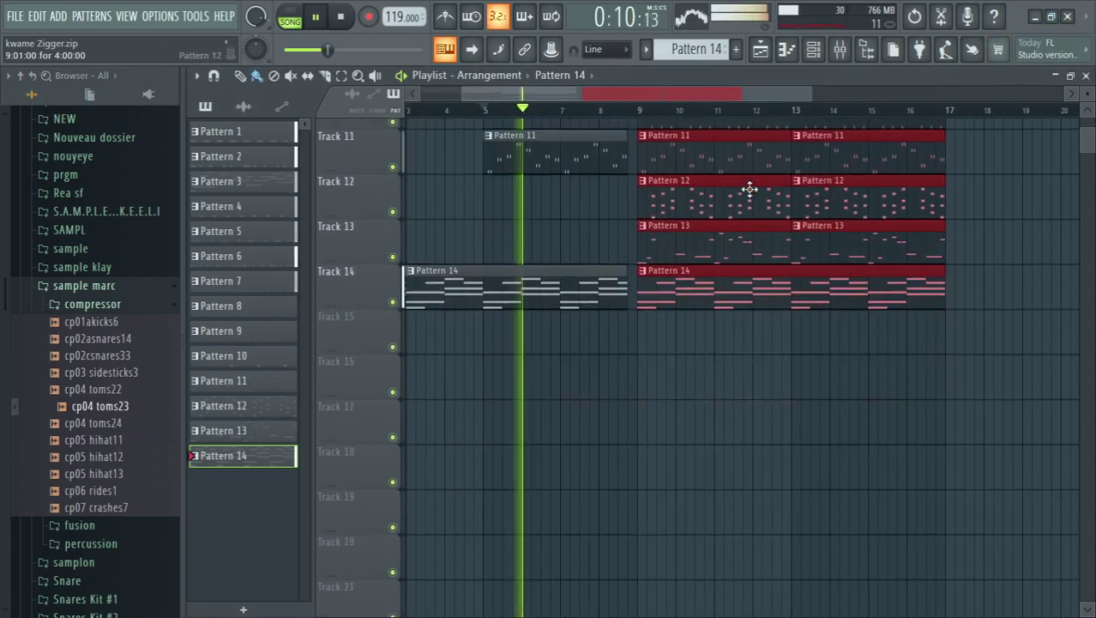
left_click(735, 49)
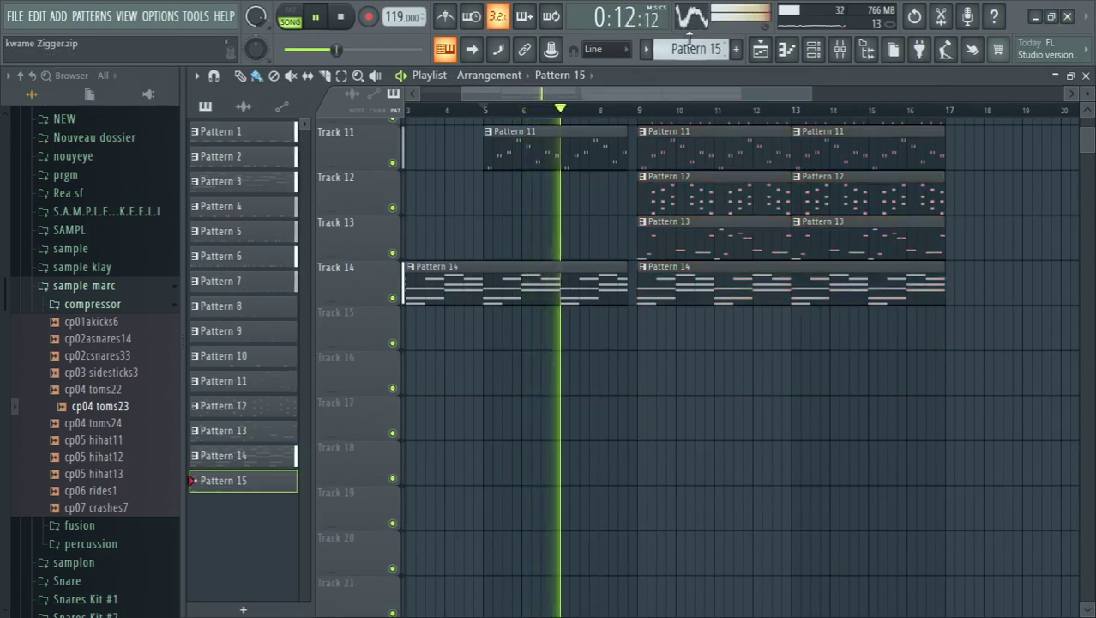
left_click(603, 343)
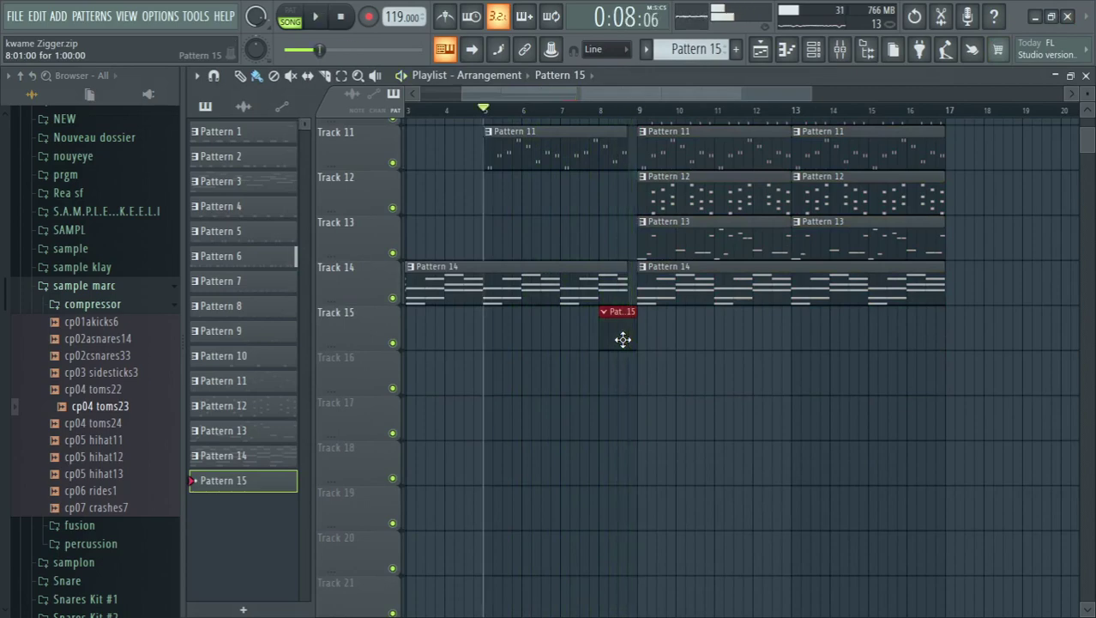
- In the cp02asnares14 piano roll of Pattern 15, add short C5 notes on steps 10 and 13 of bar 1
double_click(623, 340)
right_click(509, 556)
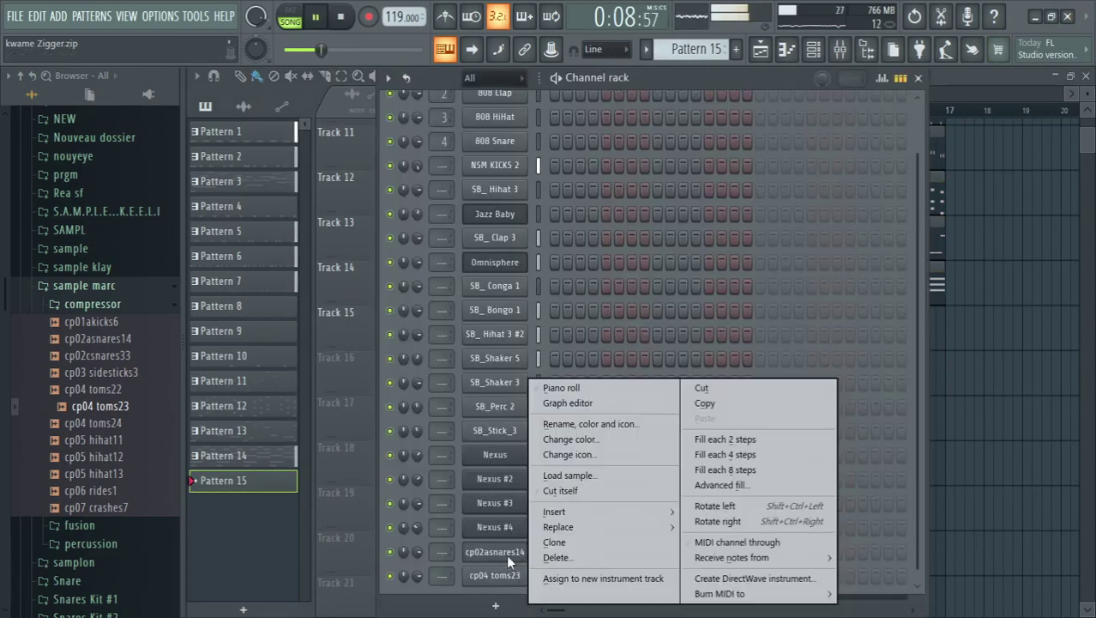
left_click(561, 386)
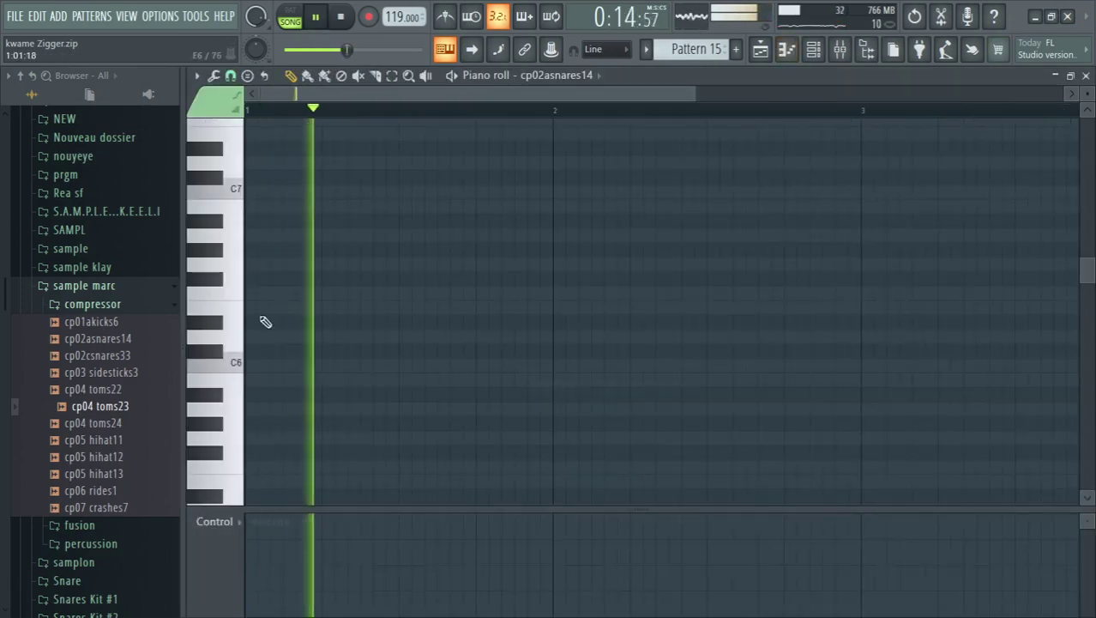
scroll(239, 371, "down", 4)
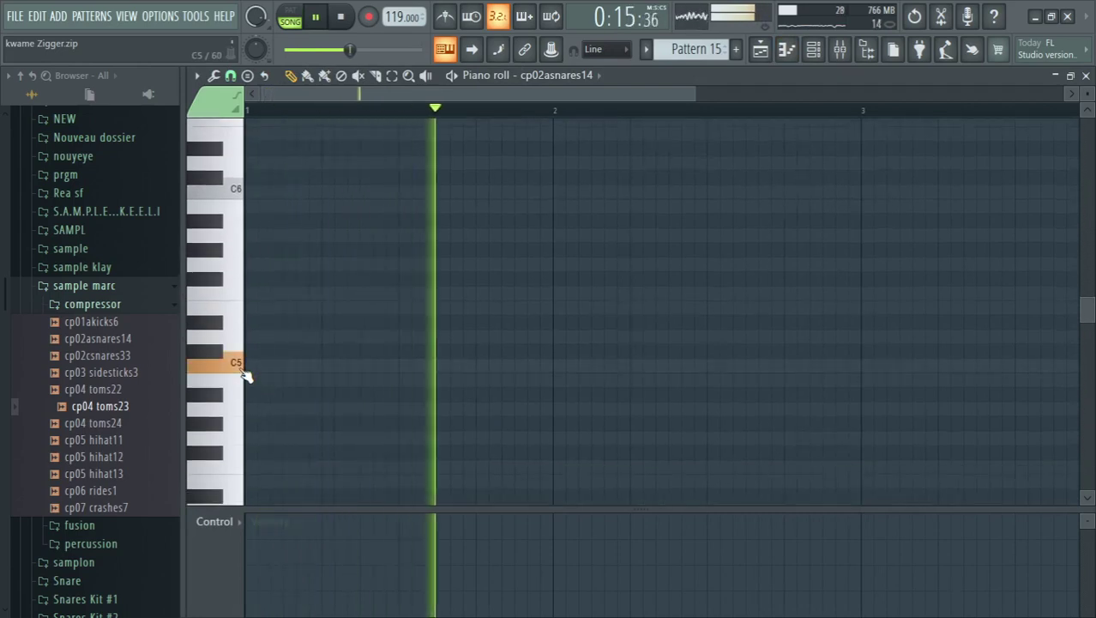
left_click(419, 366)
left_click_drag(419, 367, 423, 366)
left_click_drag(563, 366, 433, 369)
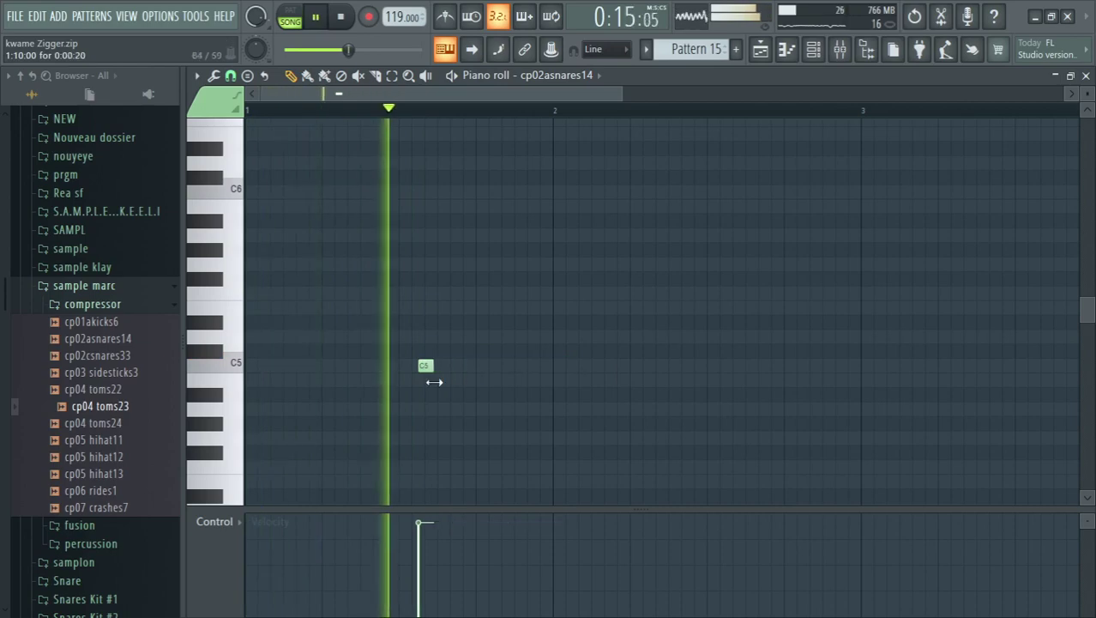
left_click(483, 369)
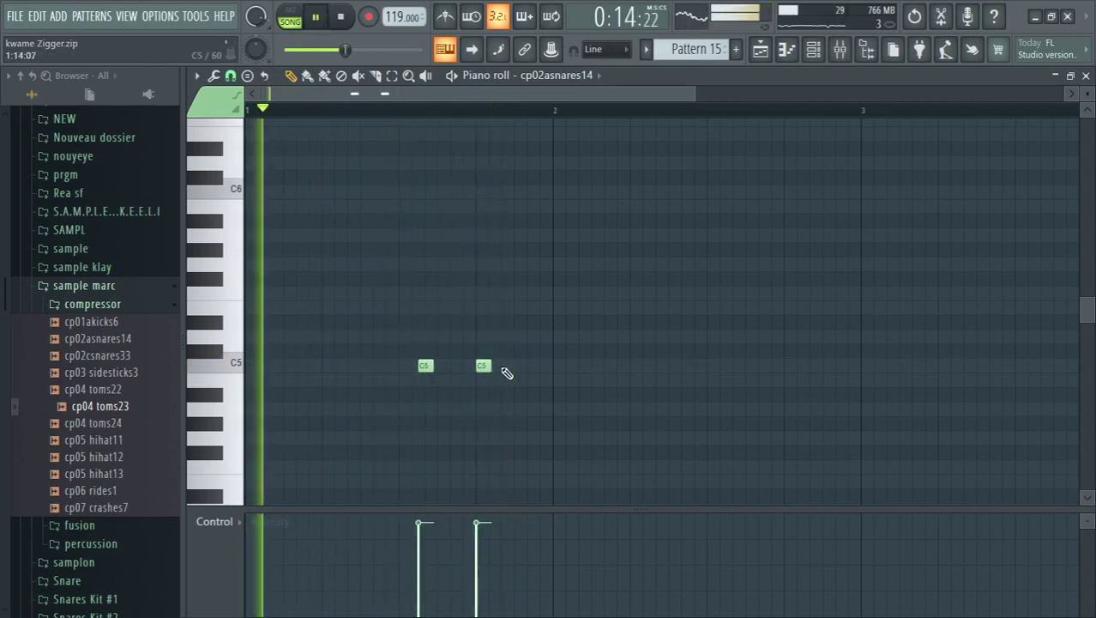
- Switch the piano roll to cp04 toms23 and add a short C5 note on step 15 of bar 1
left_click(553, 77)
left_click(559, 427)
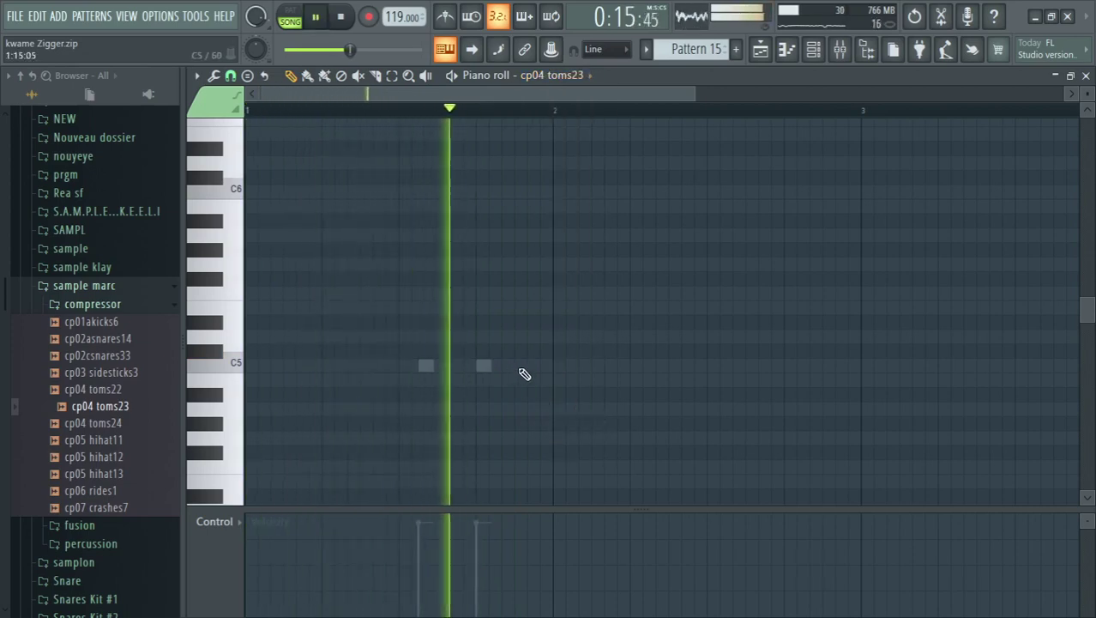
left_click(518, 368)
left_click_drag(518, 367, 522, 370)
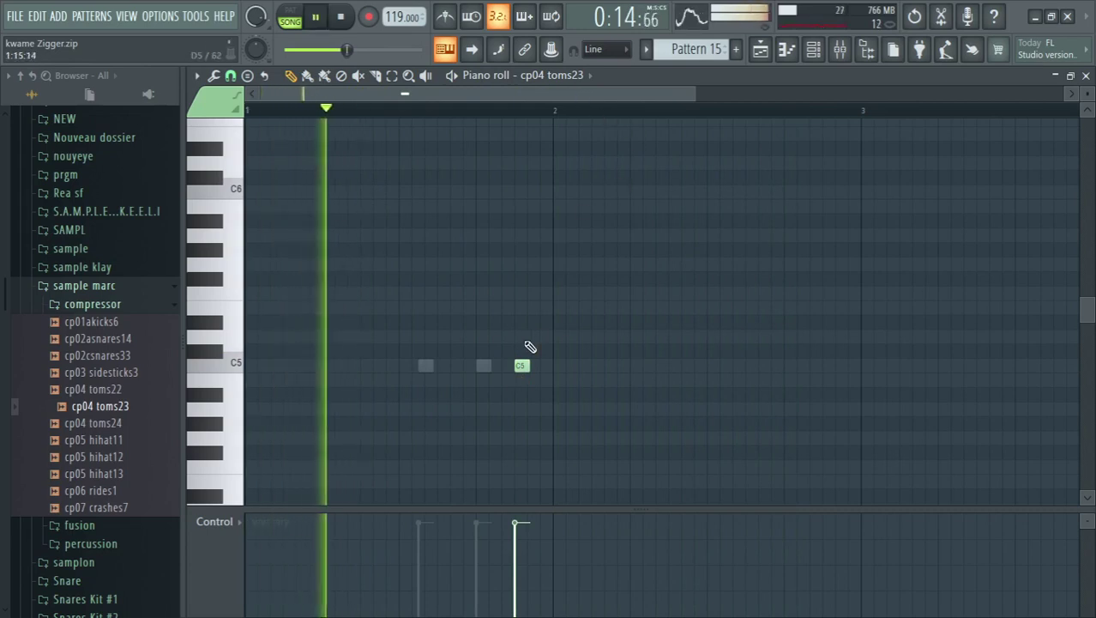
- Back in the cp02asnares14 notes, add two very short C5 hits on step 12, right before the step 13 note
double_click(486, 367)
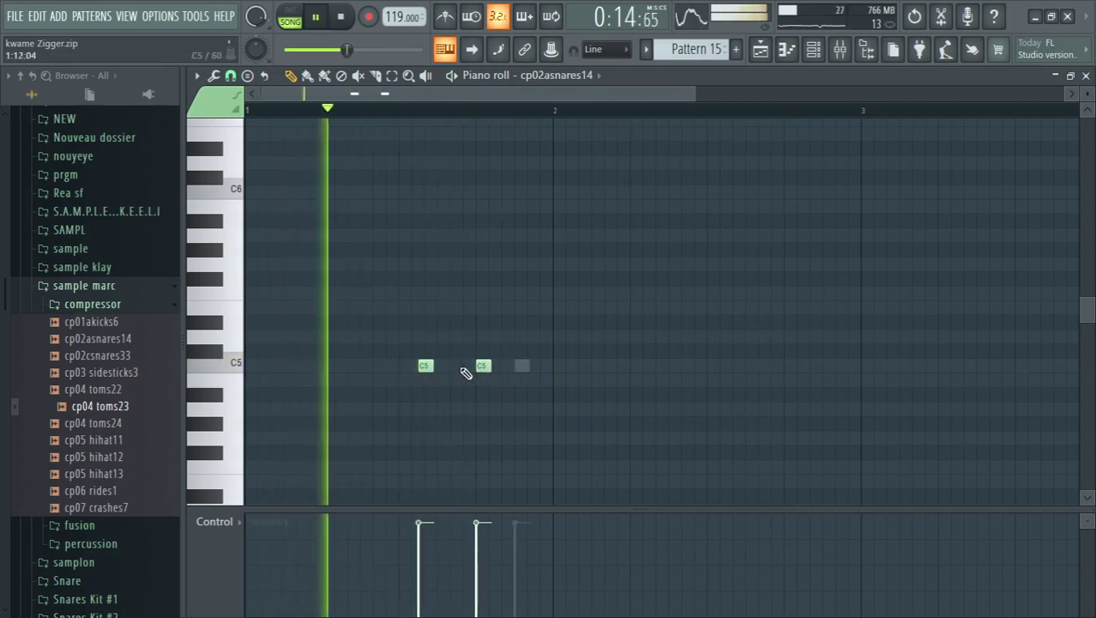
left_click_drag(466, 367, 462, 368)
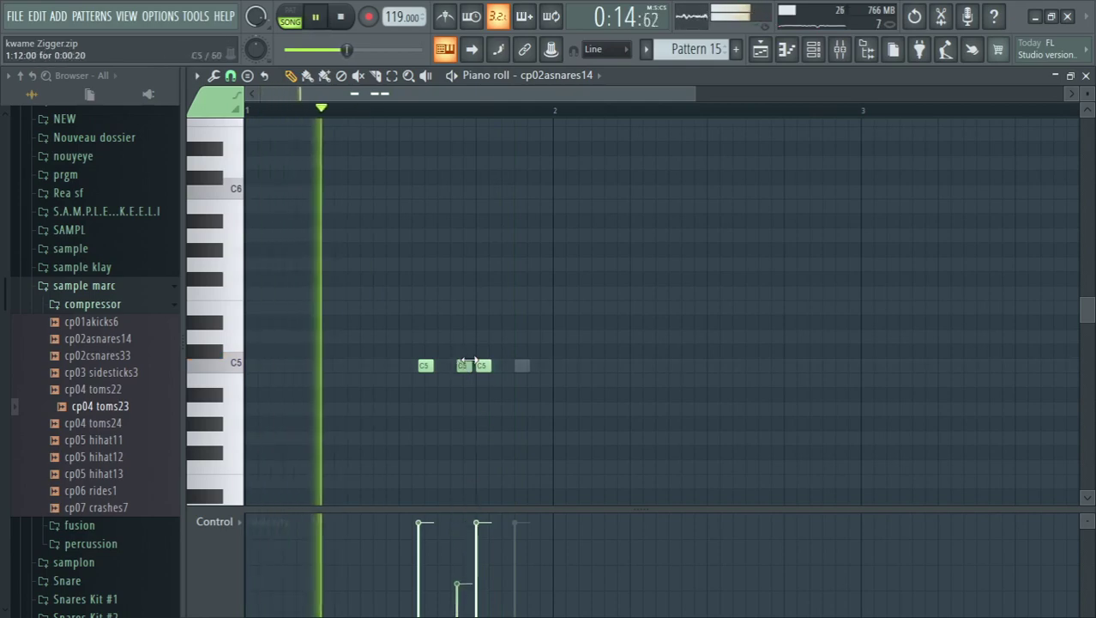
key("space")
left_click(470, 366)
key("space")
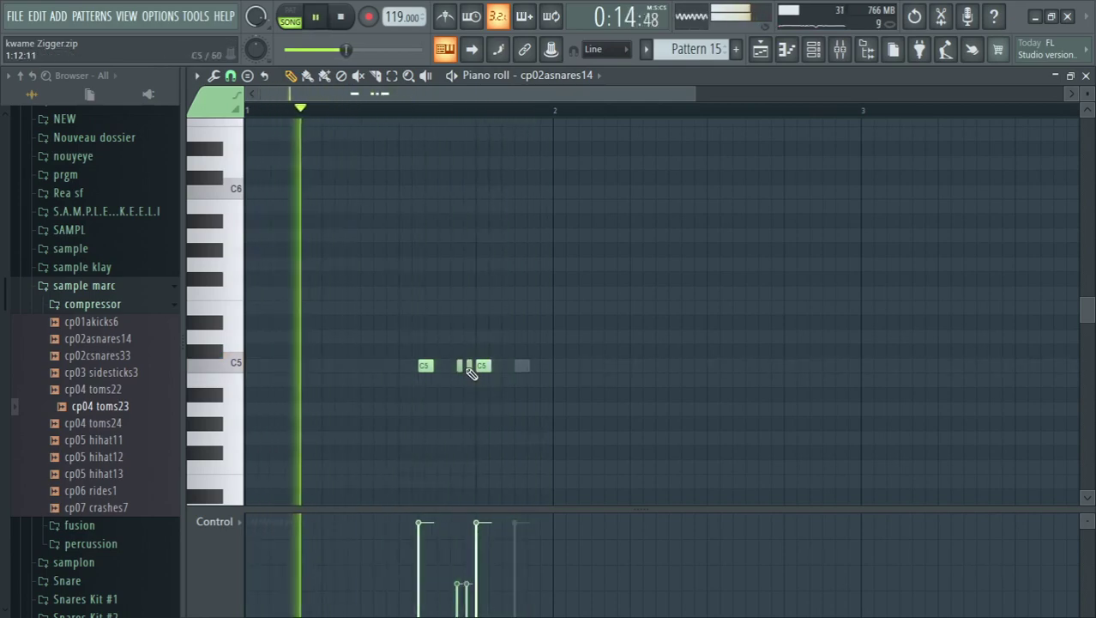
- Raise the velocities of the two short snare hits and slightly boost the note after them, then return to the arrangement
left_click_drag(455, 600, 494, 519)
left_click_drag(455, 561, 486, 520)
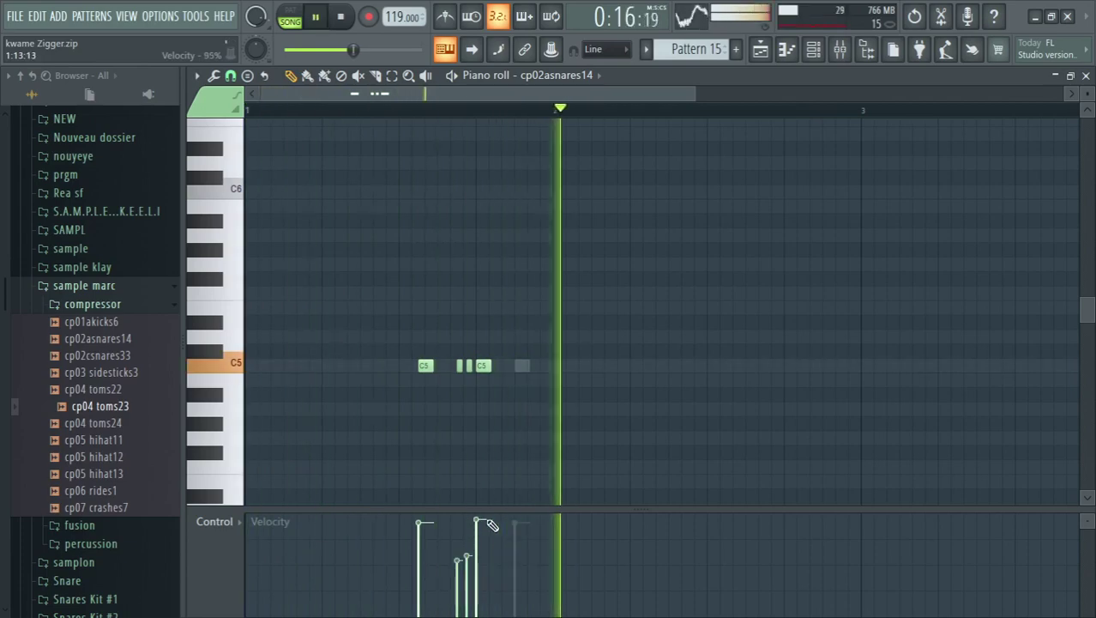
left_click(1086, 75)
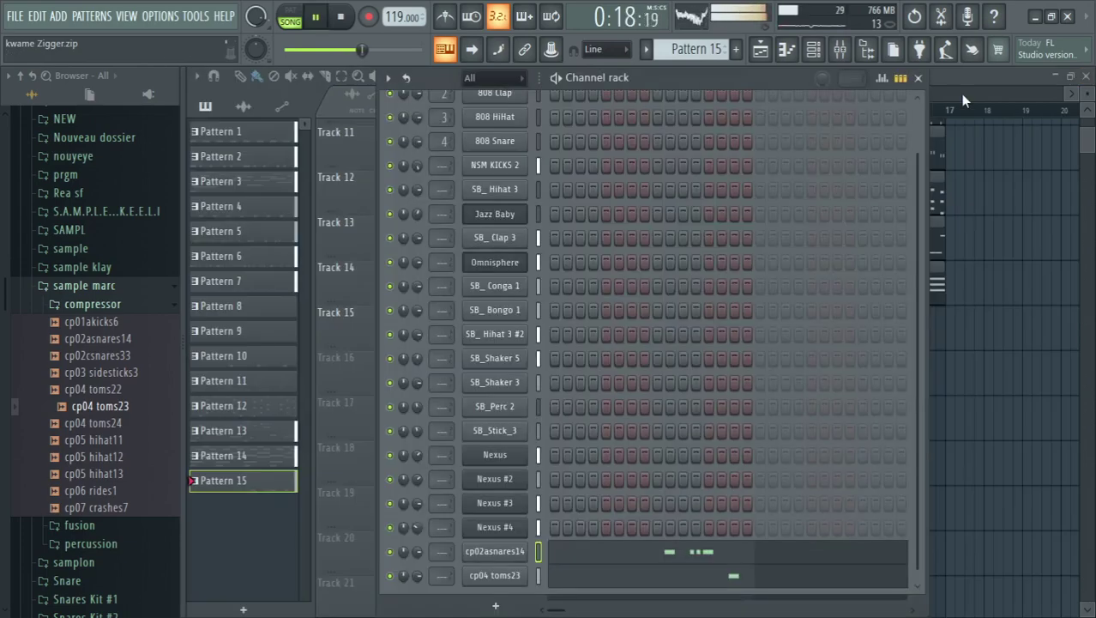
left_click(969, 84)
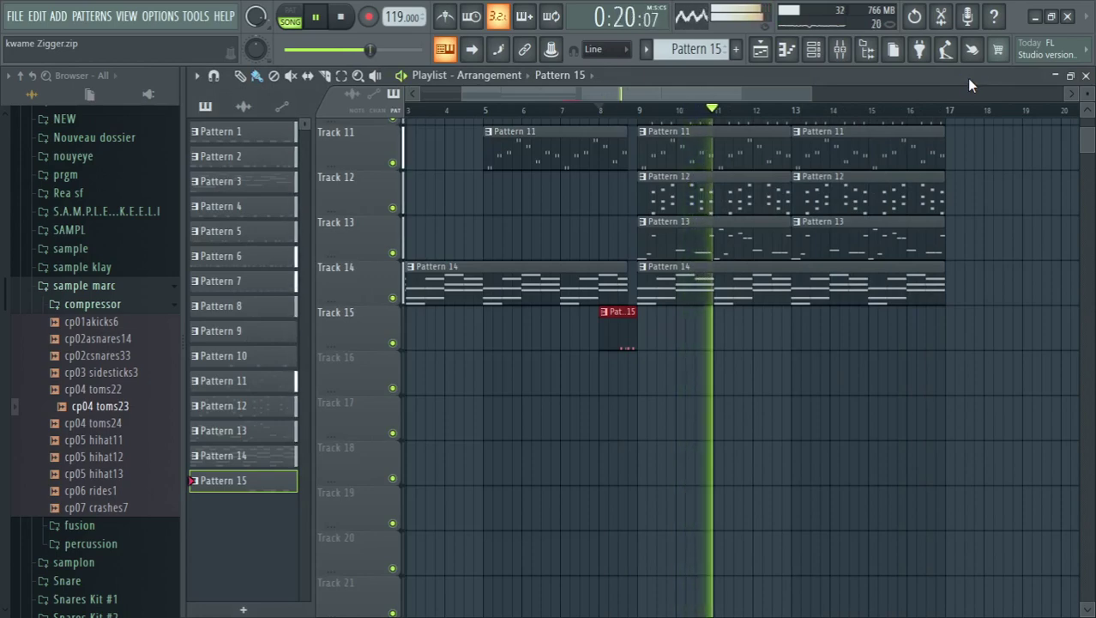
- Save the song with the new fill as a zipped song file, replacing the existing version
key("ctrl+shift+s")
left_click(704, 481)
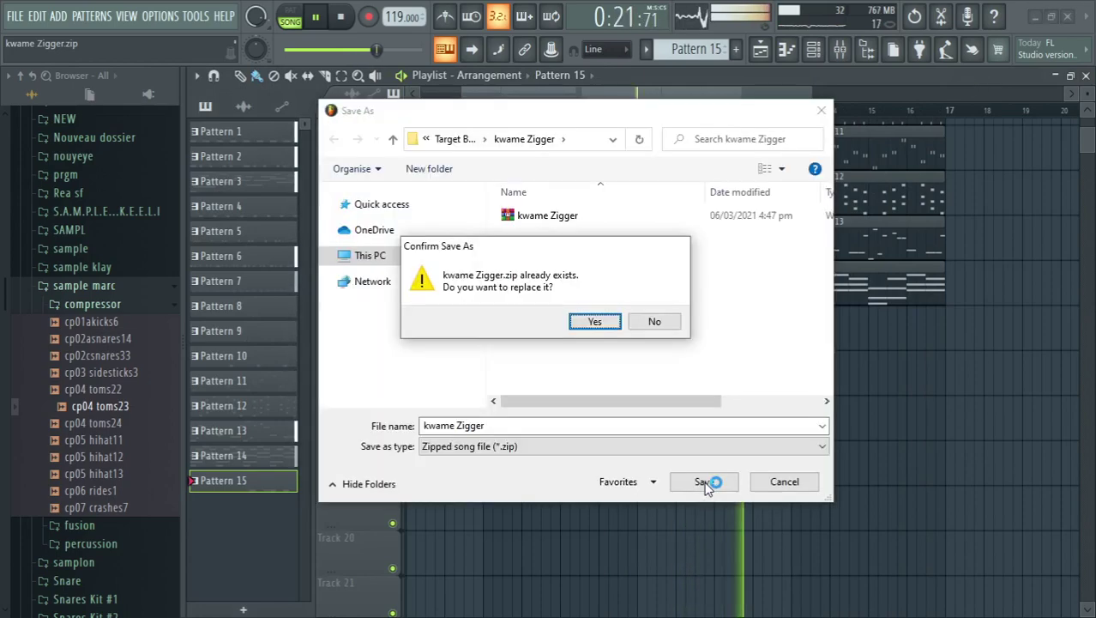
key("Return")
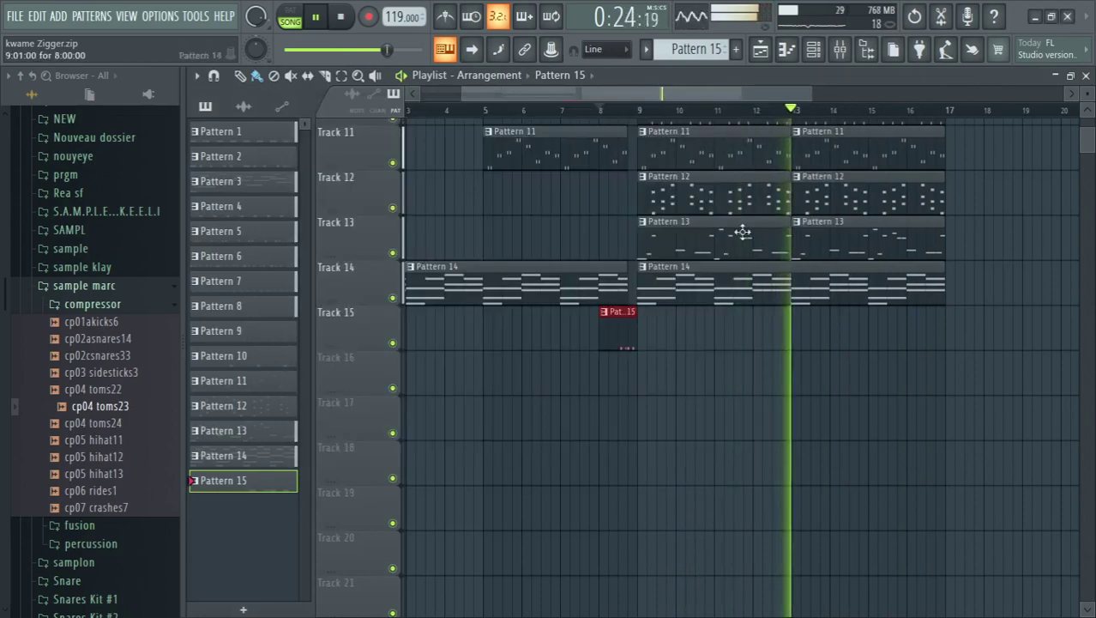
left_click(813, 49)
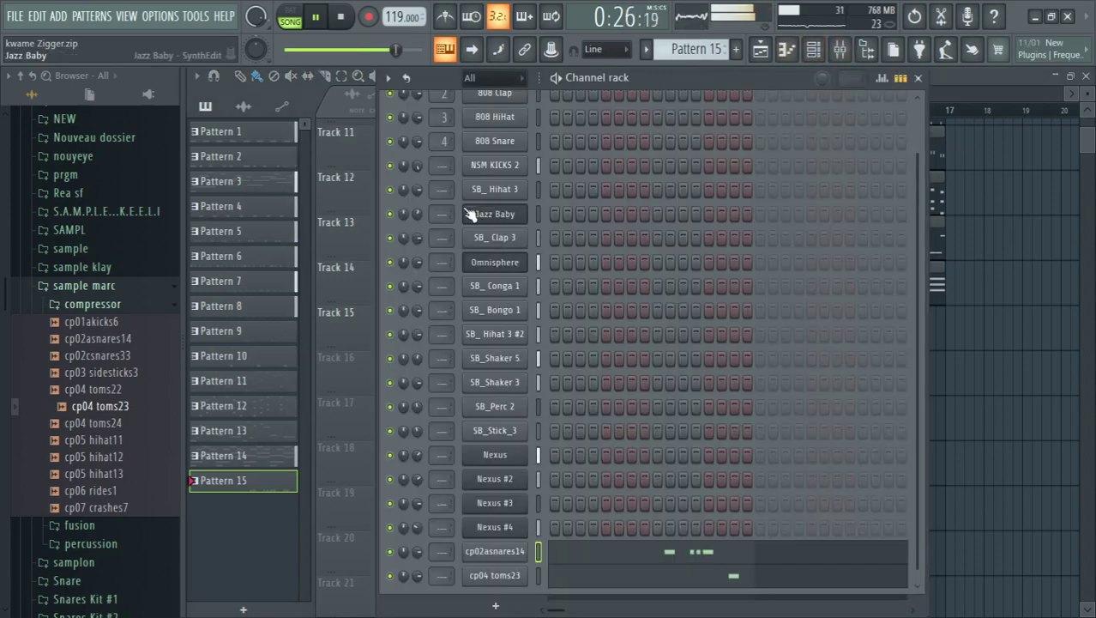
key("F6")
scroll(979, 224, "up", 5)
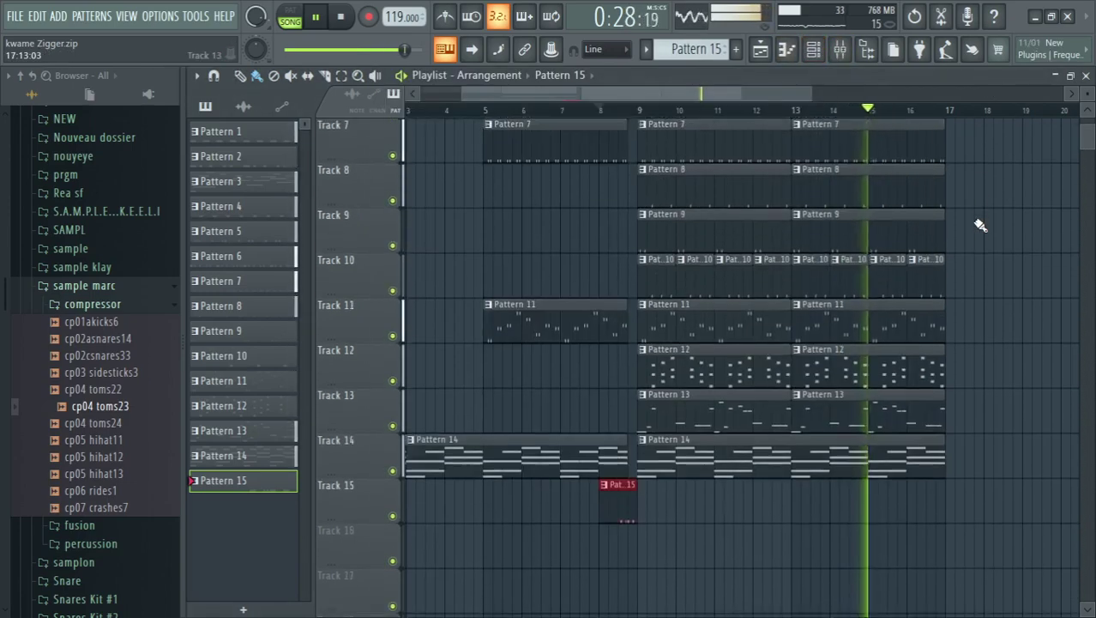
scroll(979, 225, "up", 1)
- Create a new empty Pattern 16 and place its clip at bar 16 on Track 15
scroll(979, 225, "down", 3)
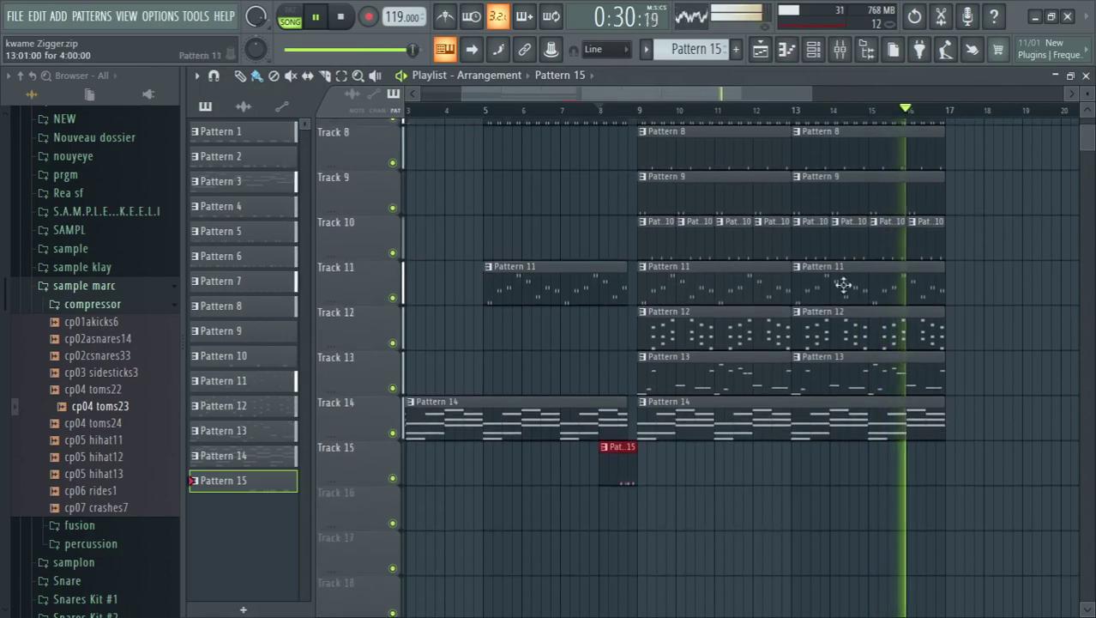
left_click(890, 421)
scroll(687, 50, "up", 2)
key("space")
key("space")
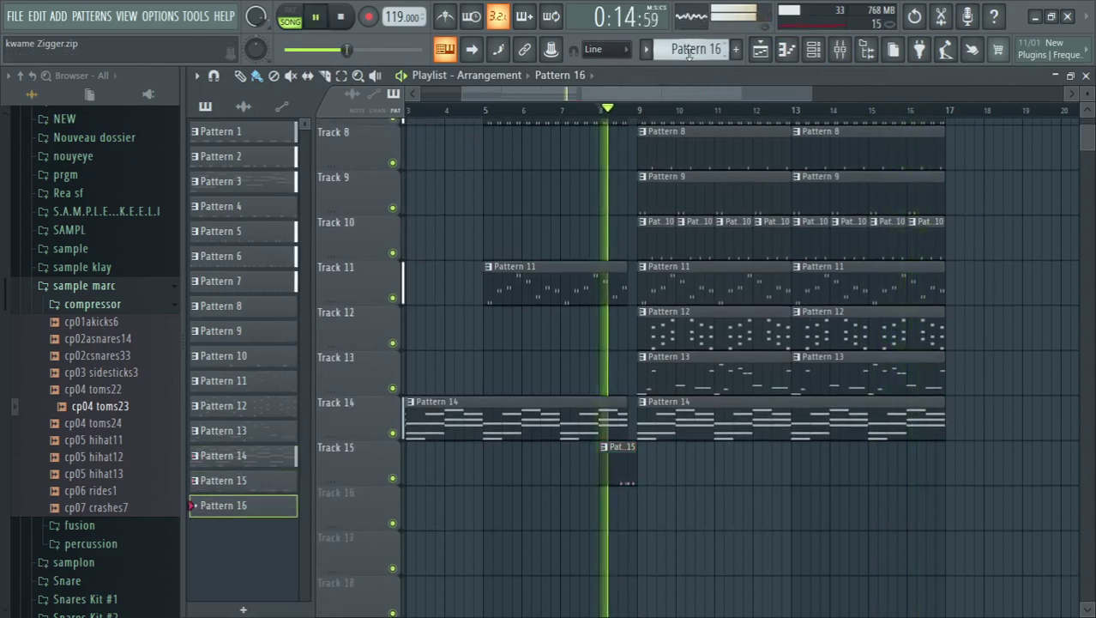
left_click(919, 480)
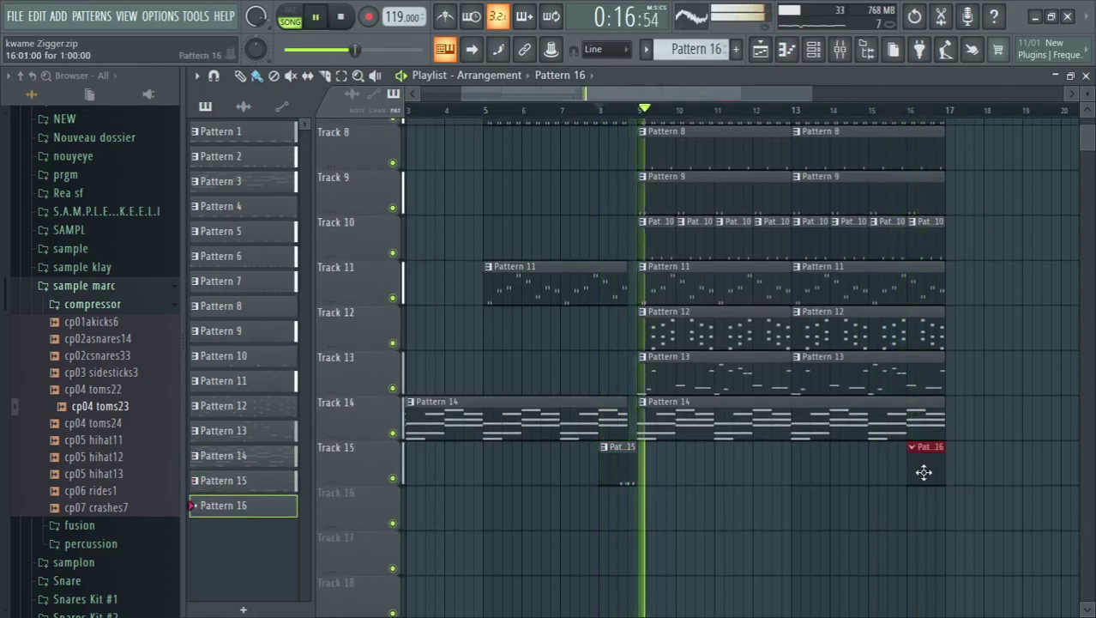
- Open the cp04 toms23 notes in Pattern 16 and place three short G5 hits within the first beat
key("F6")
right_click(518, 573)
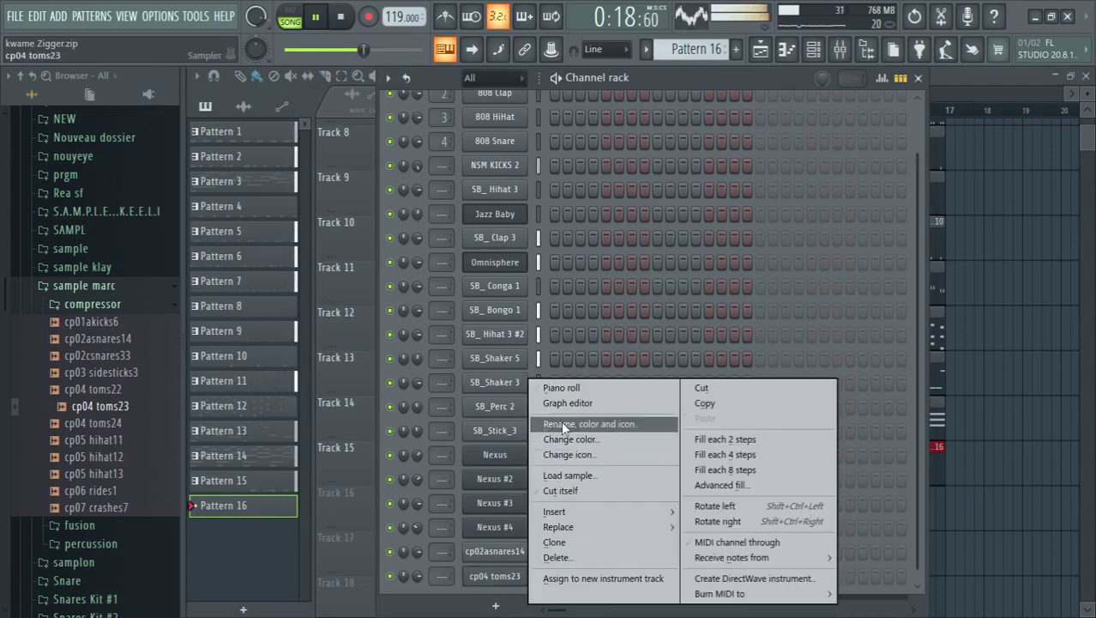
left_click(564, 390)
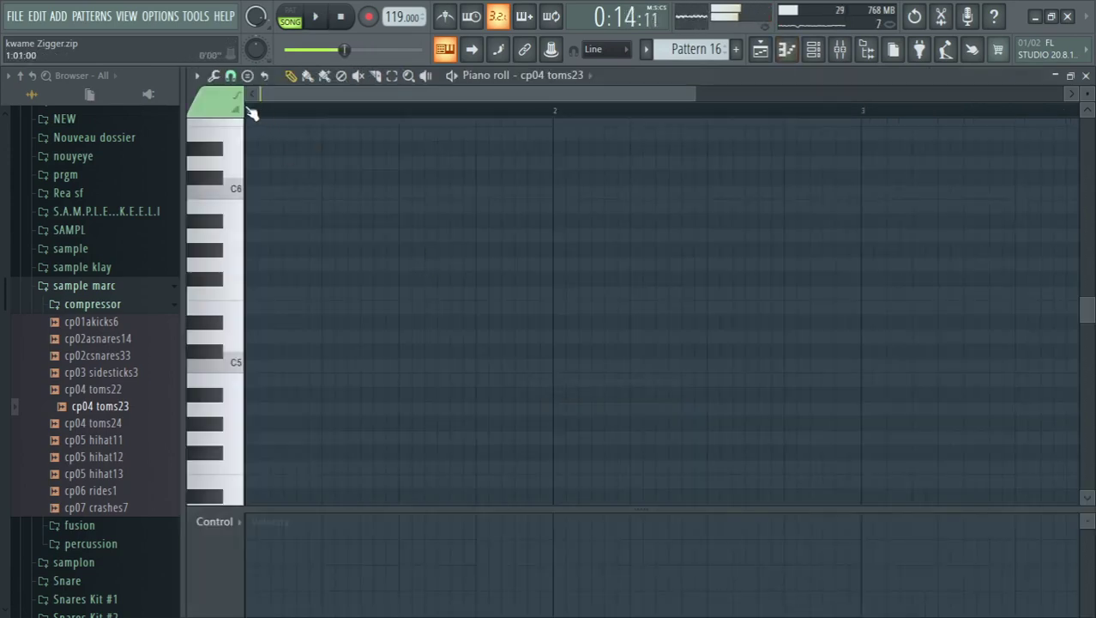
key("space")
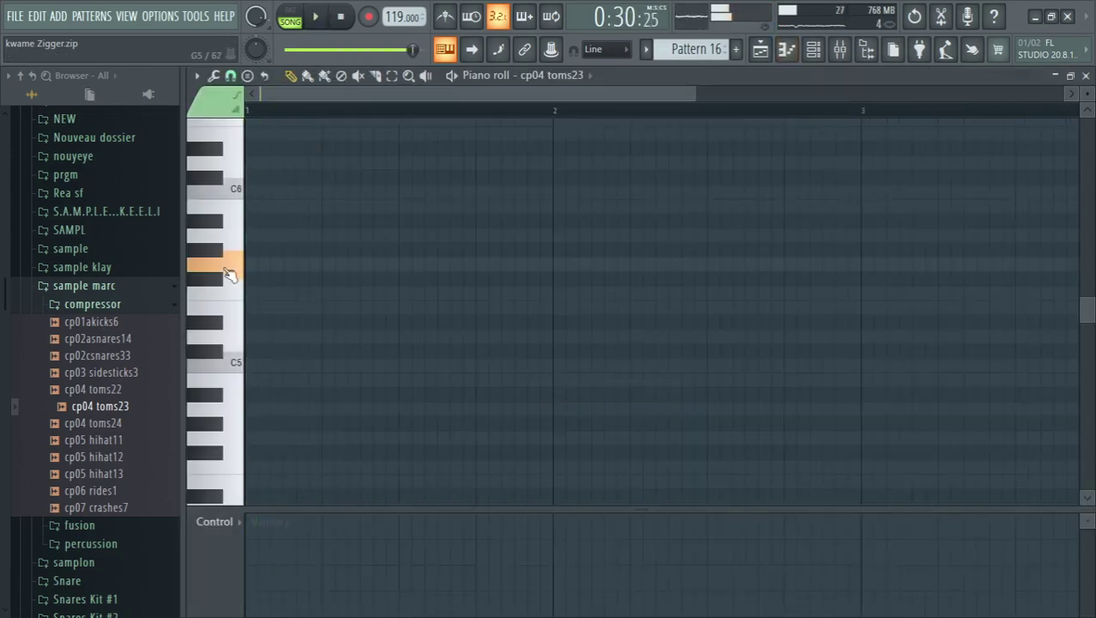
left_click(249, 265)
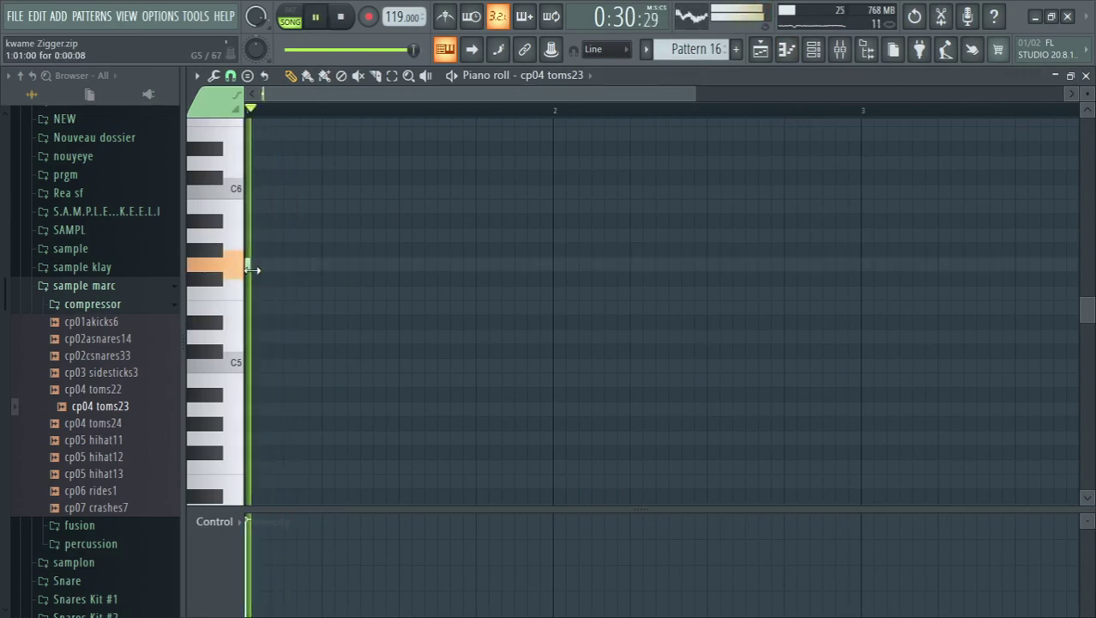
left_click_drag(273, 270, 264, 269)
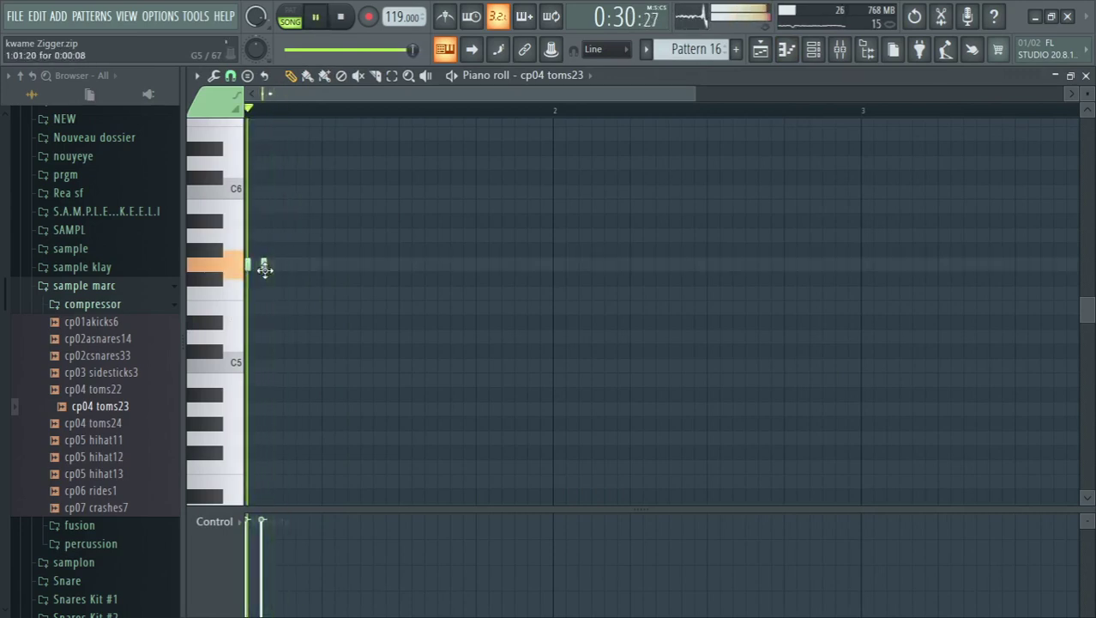
left_click(290, 265)
- Re-space the G5 tom hits by ear, shorten the second one, and add a fourth at the end of beat one
key("space")
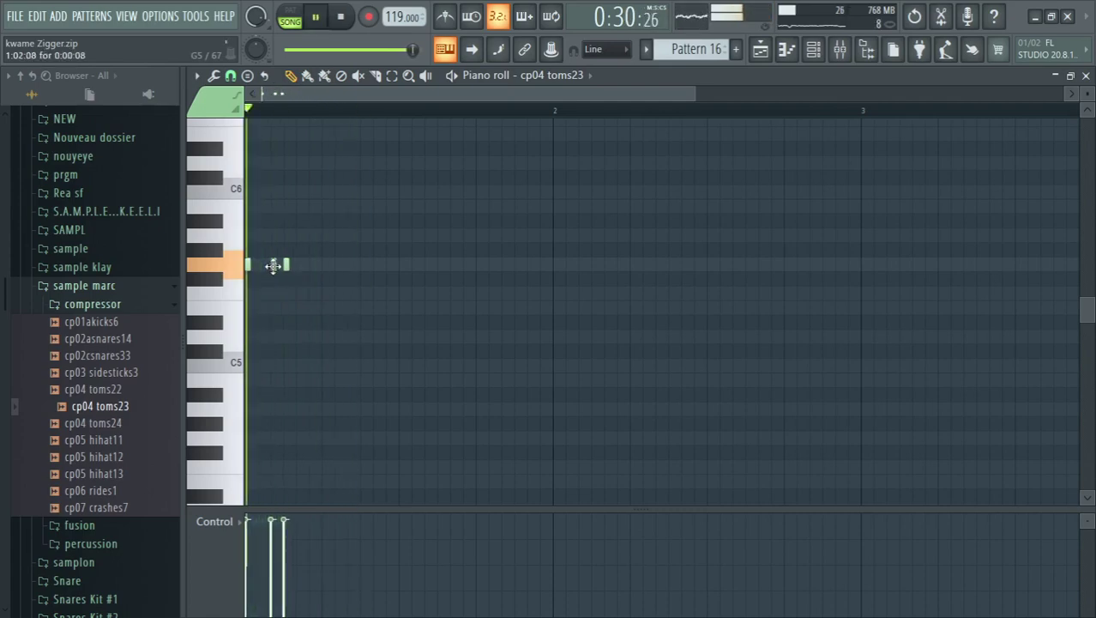
key("space")
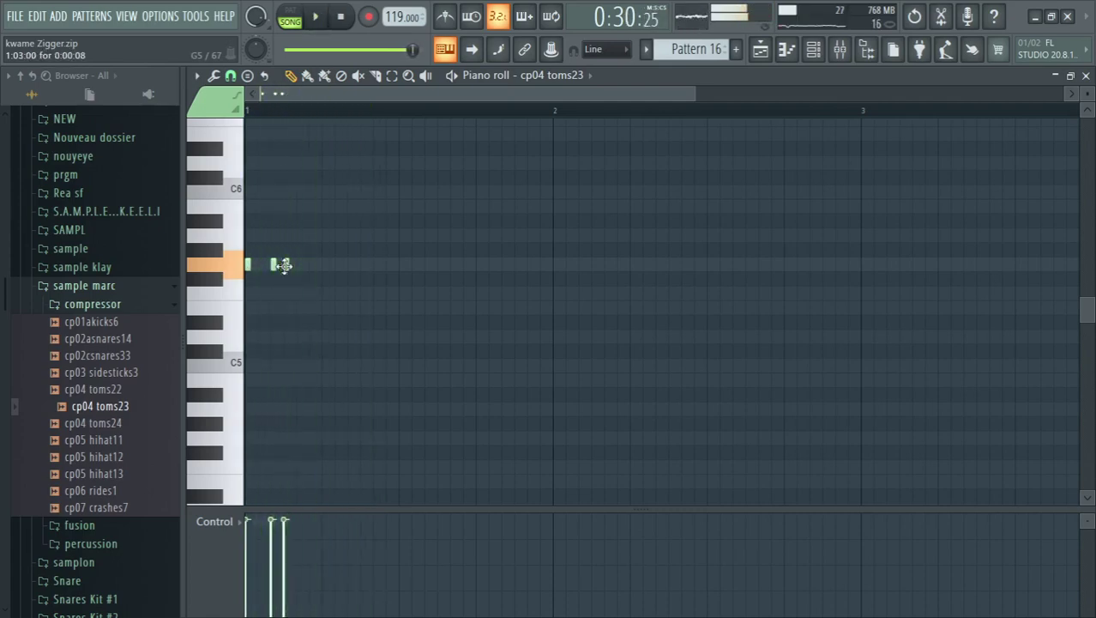
key("space")
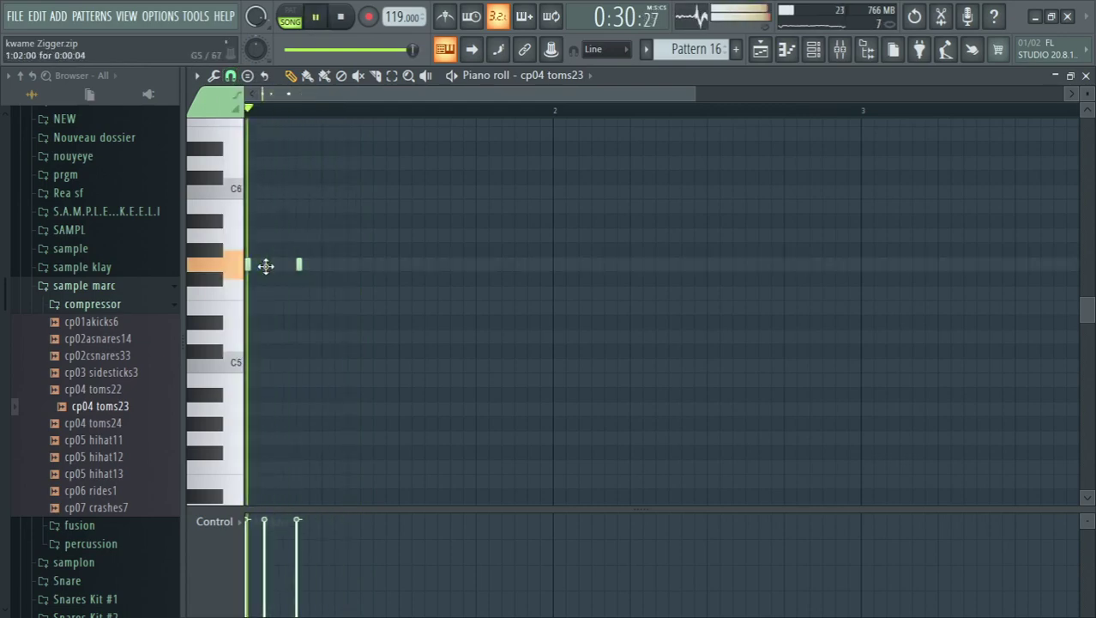
key("space")
key("space")
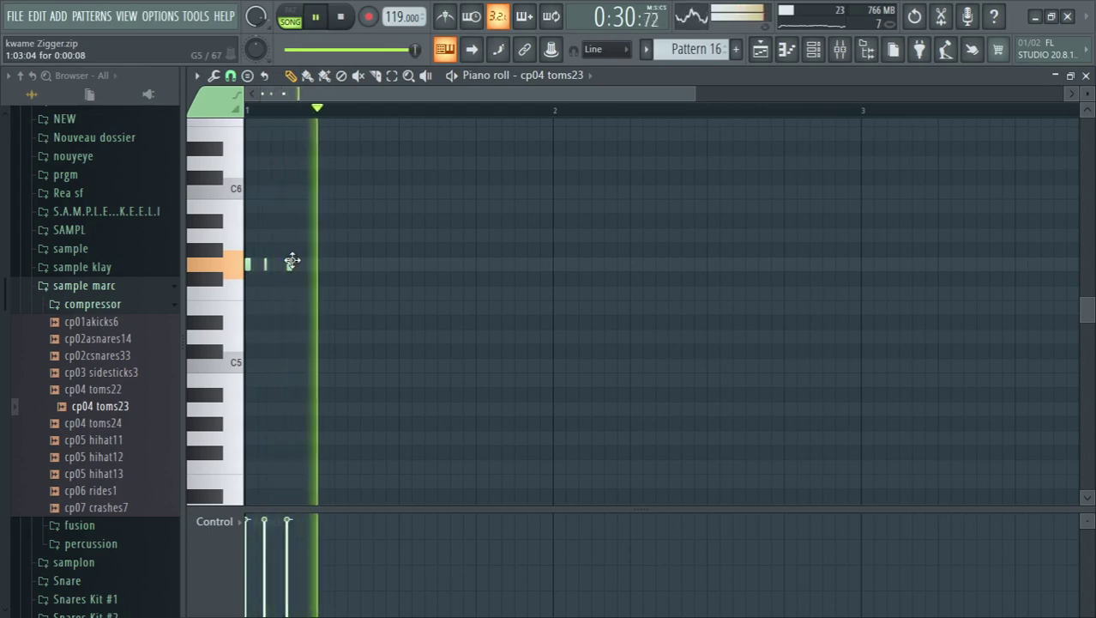
left_click(308, 264)
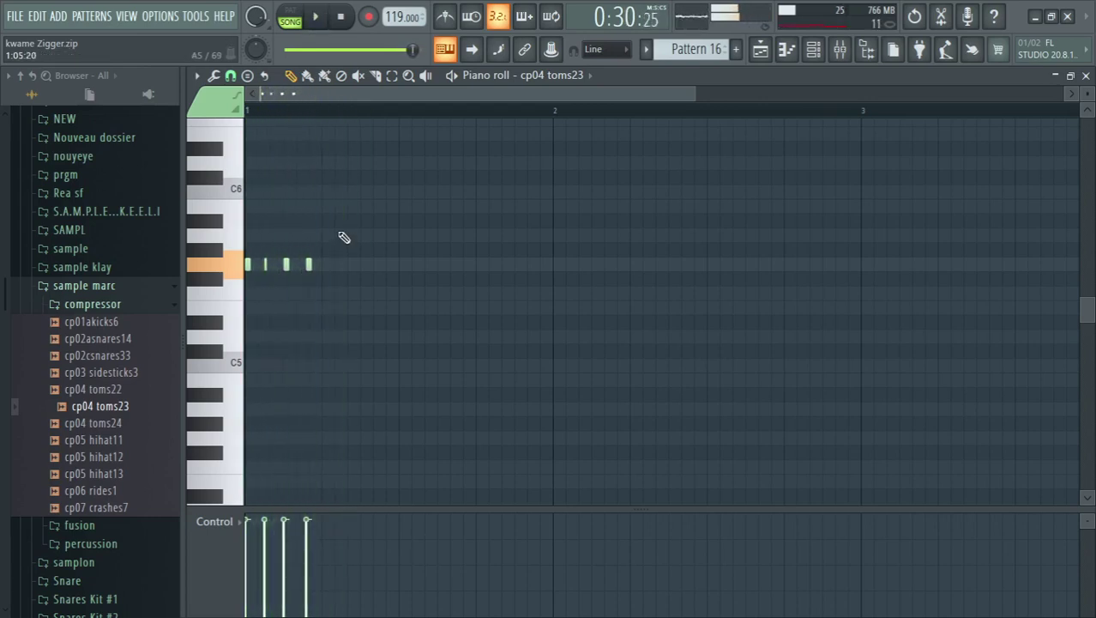
- Copy the four tom hits down to E5 starting on beat two, and add a short C#5 hit on step 10
left_click_drag(338, 231, 226, 307)
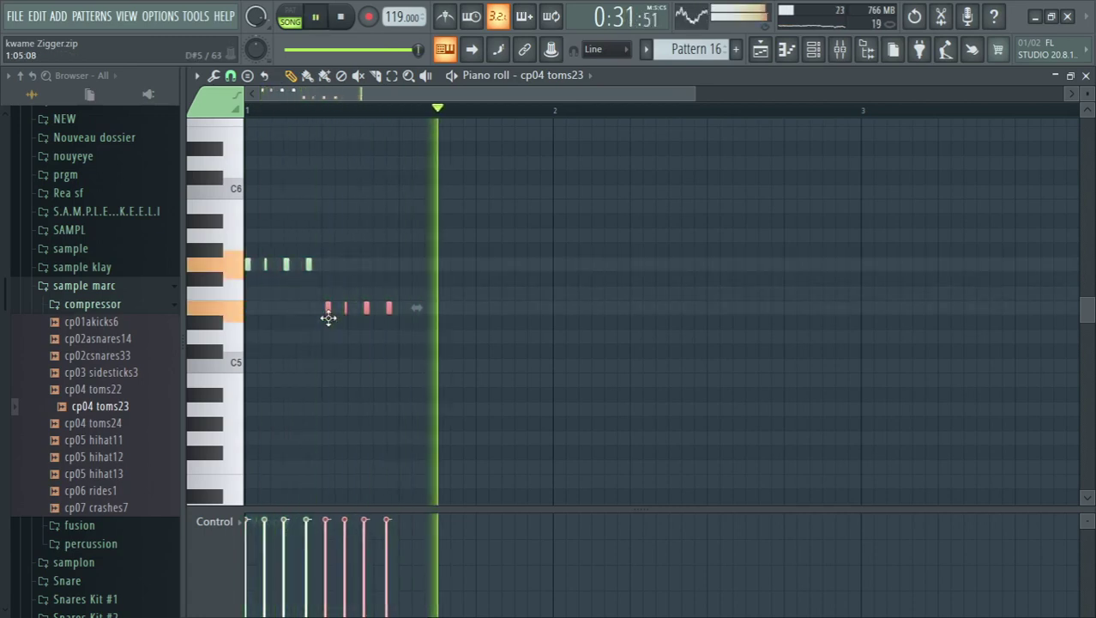
left_click_drag(328, 318, 323, 322)
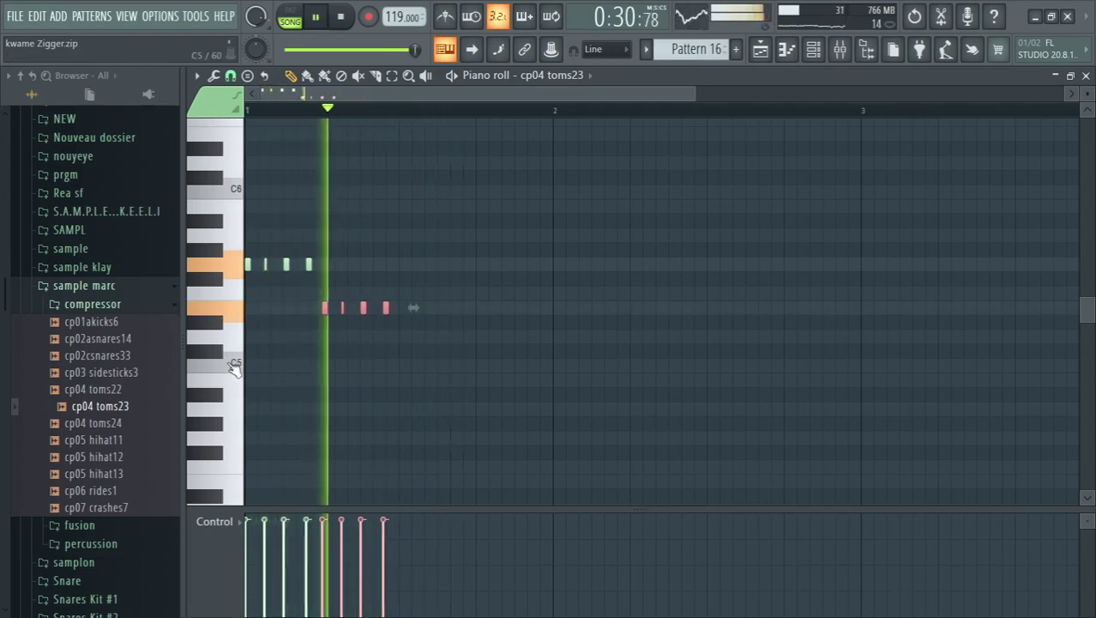
left_click(421, 352)
key("space")
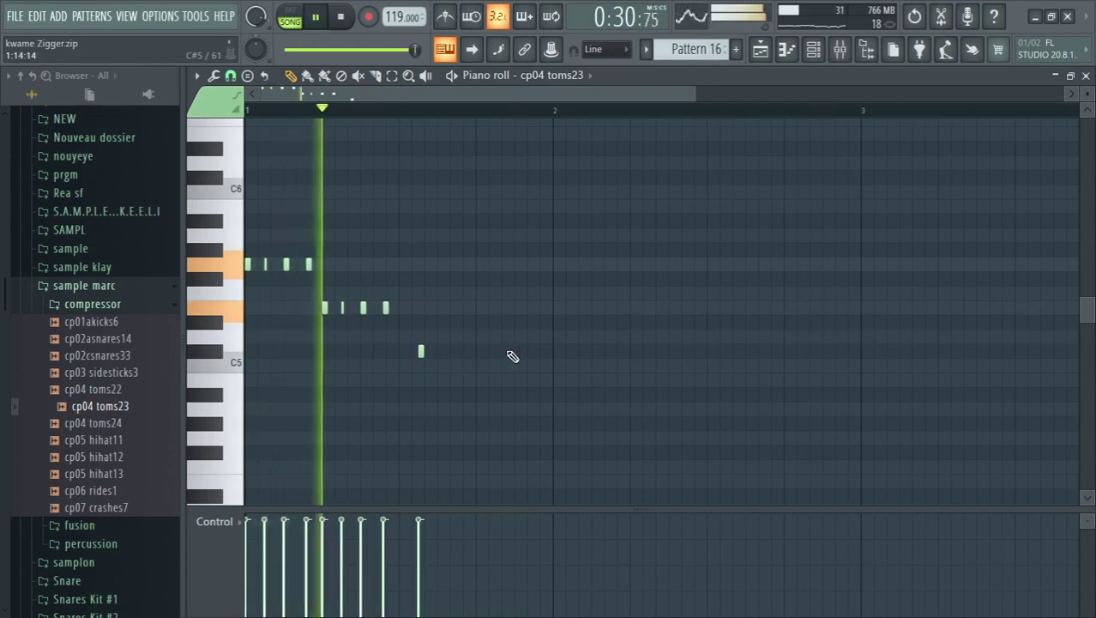
- Finish the tom fill with a C#5 hit on step 15 and a G5 hit on step 12, then return to the arrangement
left_click(497, 352)
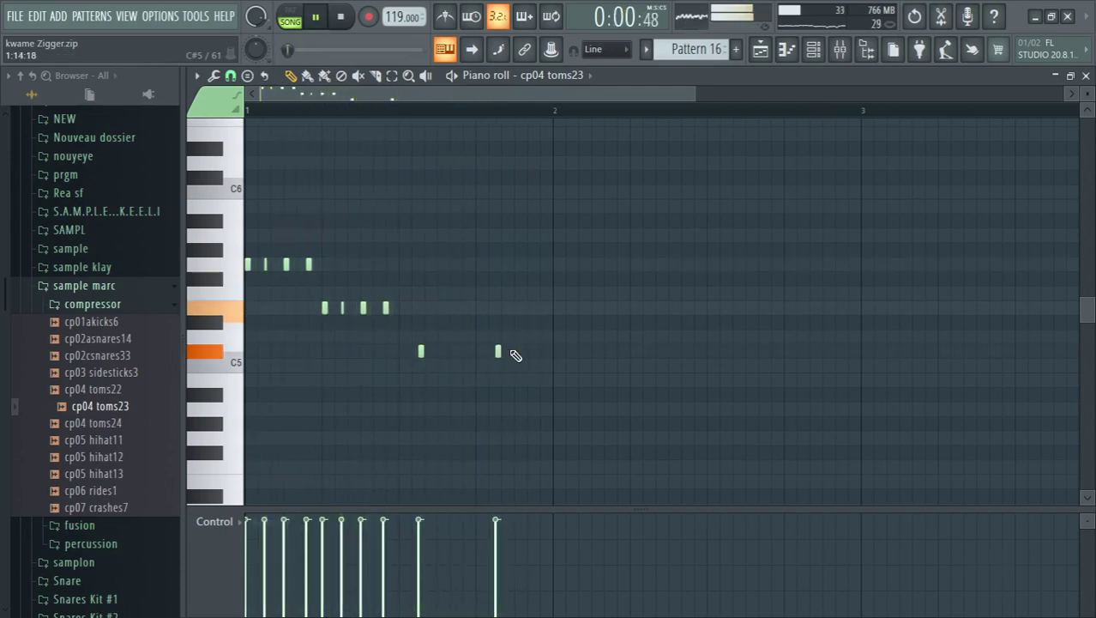
right_click(497, 351)
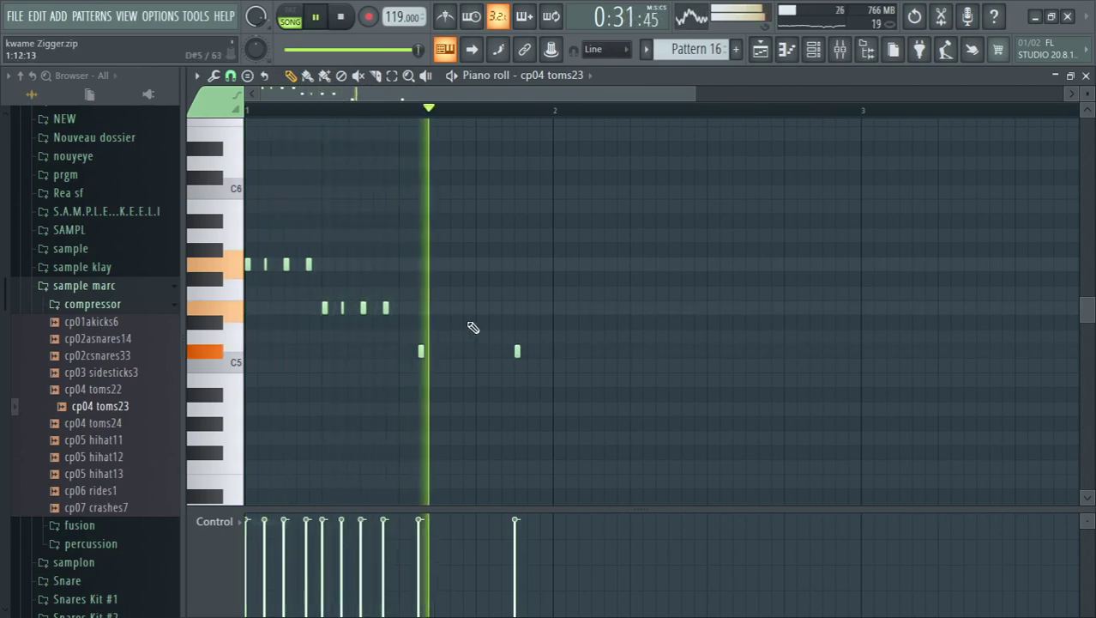
left_click(451, 265)
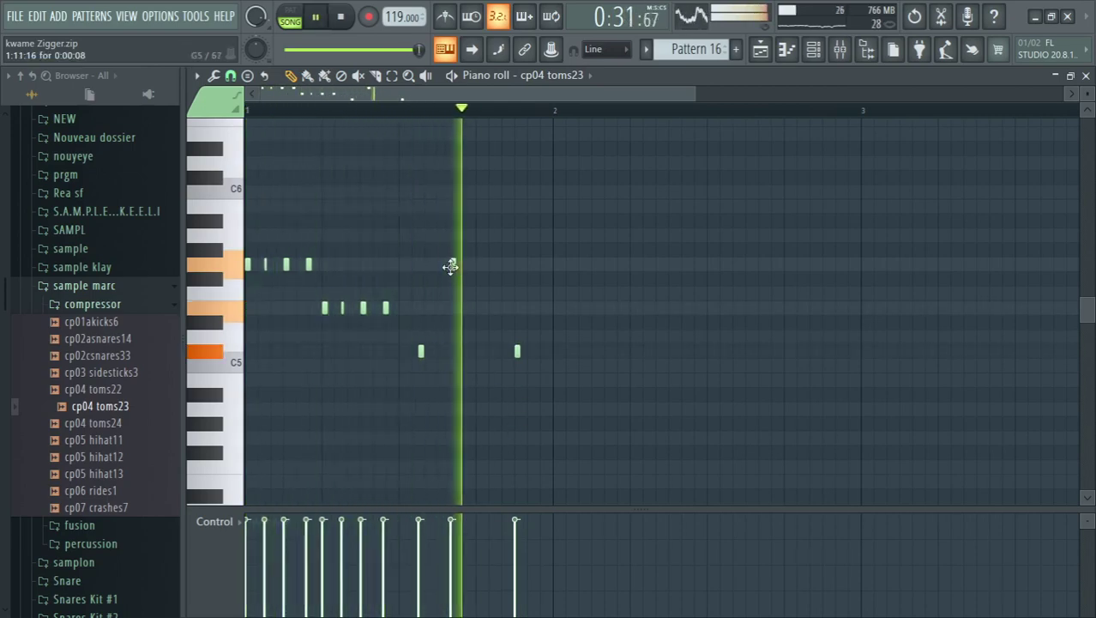
left_click_drag(452, 267, 459, 267)
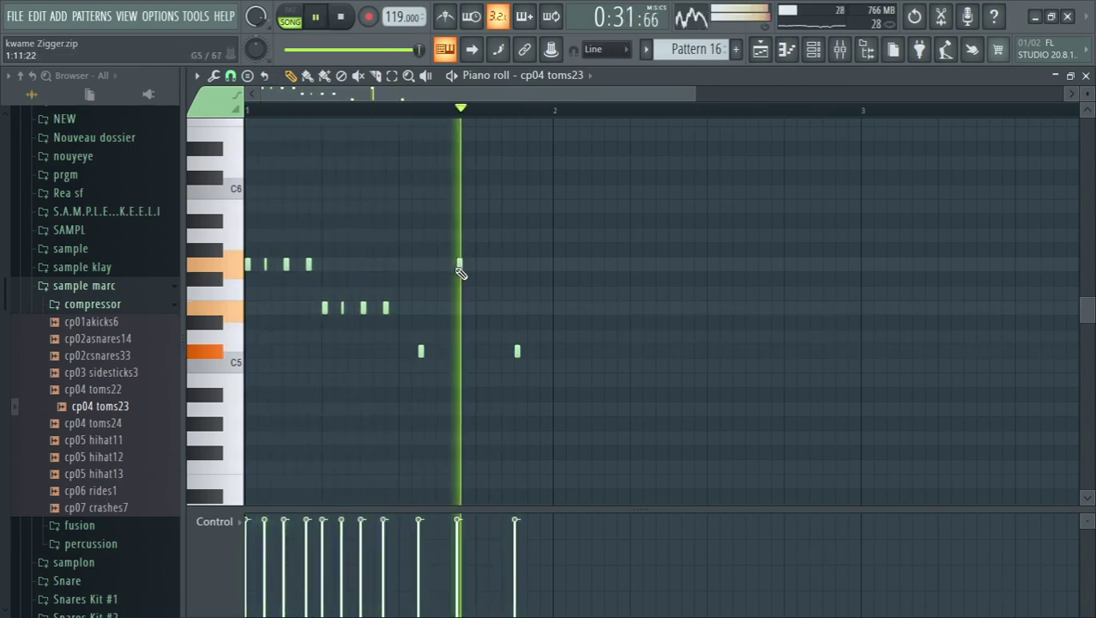
left_click(1086, 75)
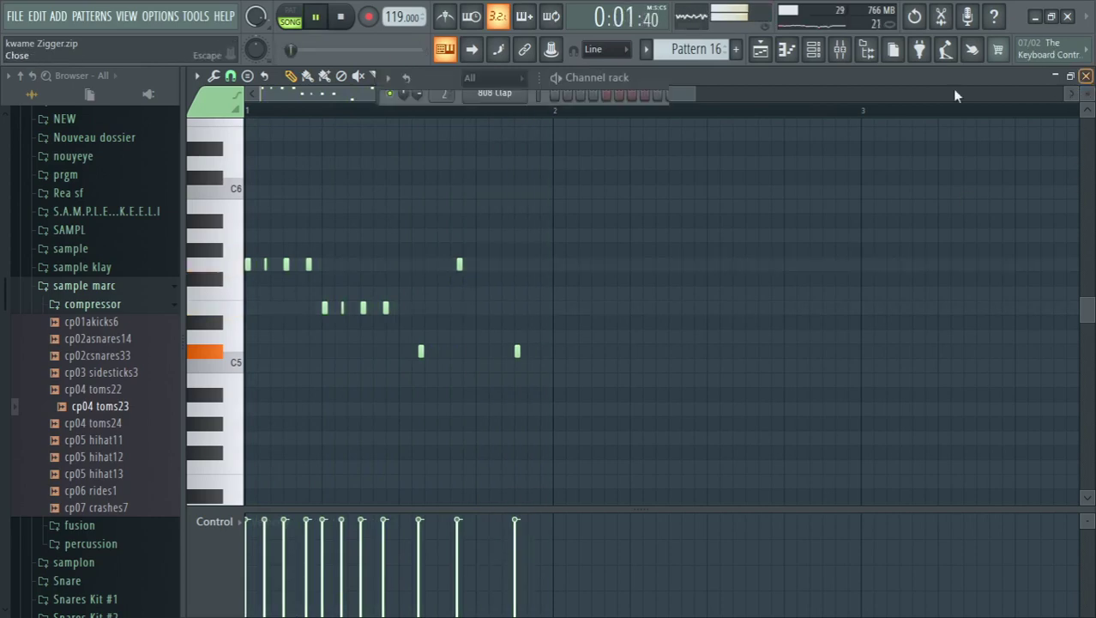
left_click(952, 83)
- Copy the Pattern 1, 2 and 3 clips of bars 13–16 on Tracks 1–3 to bars 17–20
scroll(737, 512, "up", 5)
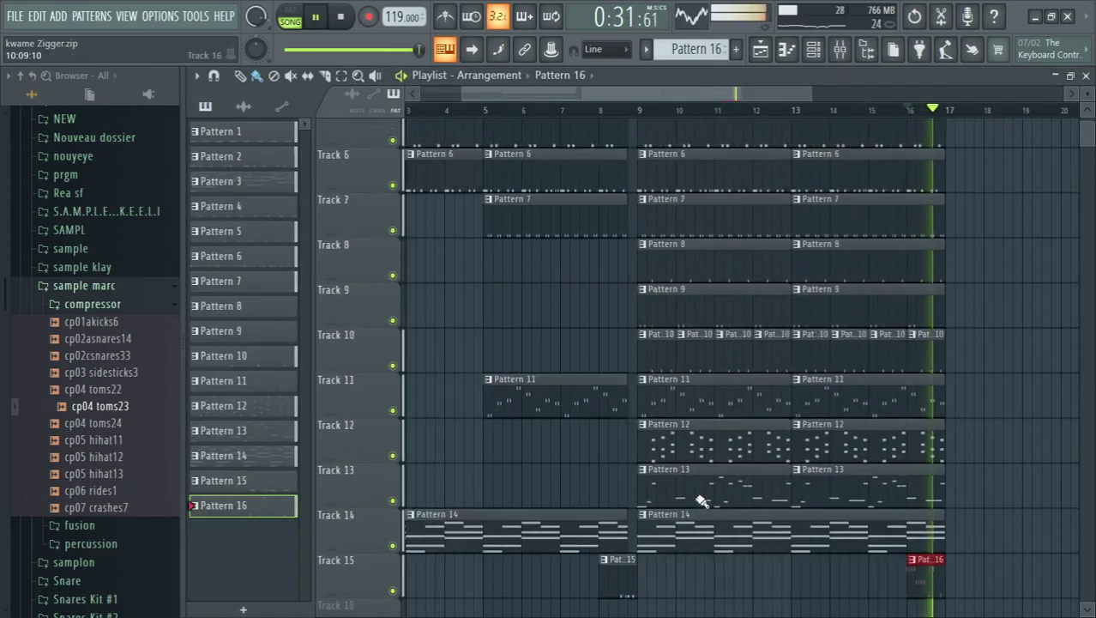
scroll(976, 147, "up", 2)
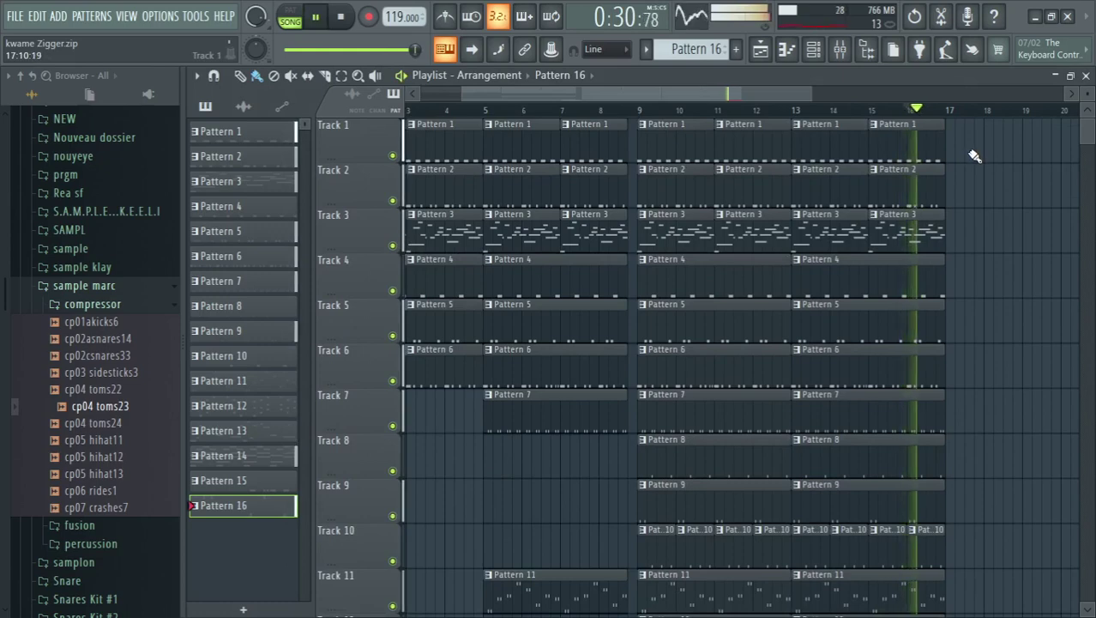
left_click_drag(967, 120, 817, 250)
left_click_drag(808, 154, 960, 151)
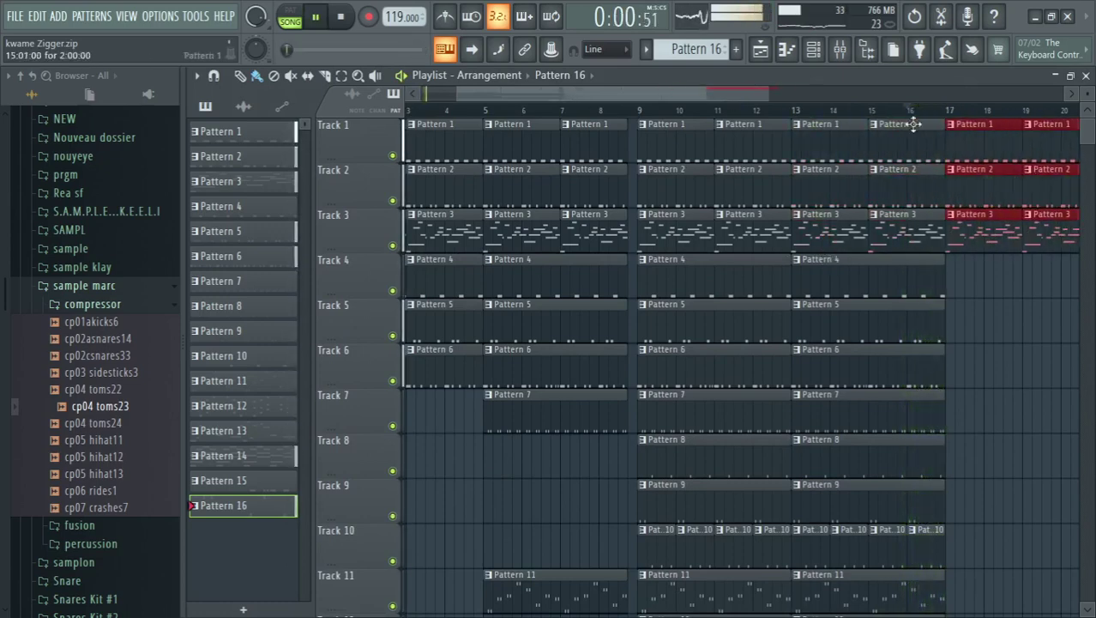
left_click(870, 110)
left_click_drag(728, 97, 833, 98)
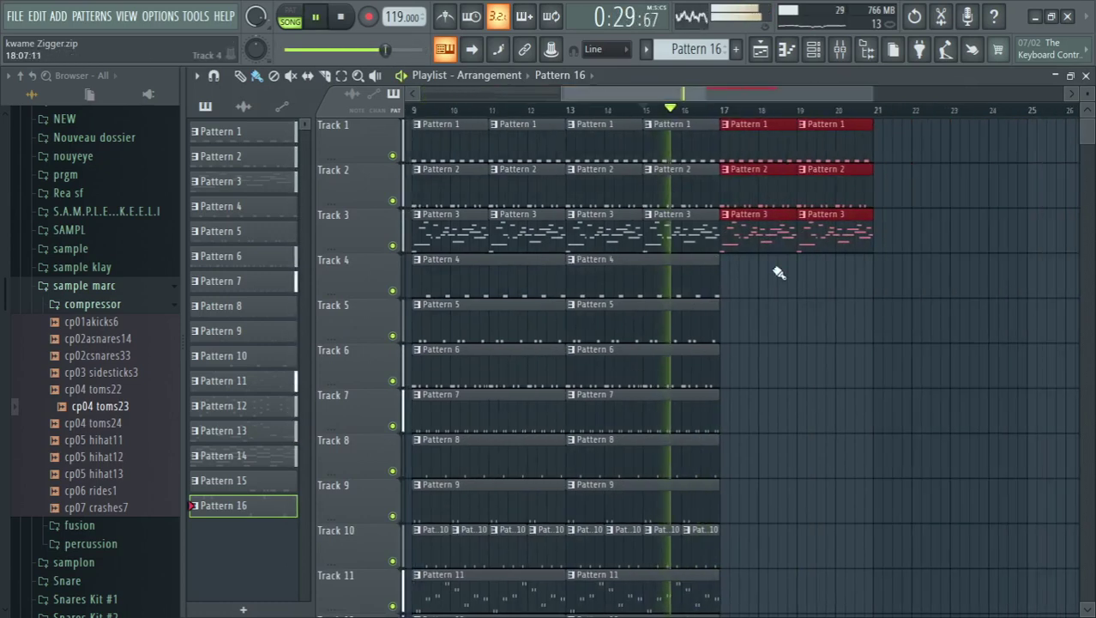
- Copy the second set of Pattern 4 to Pattern 8 clips on Tracks 4–8 to bar 21
scroll(769, 239, "down", 2)
left_click_drag(752, 148, 661, 386)
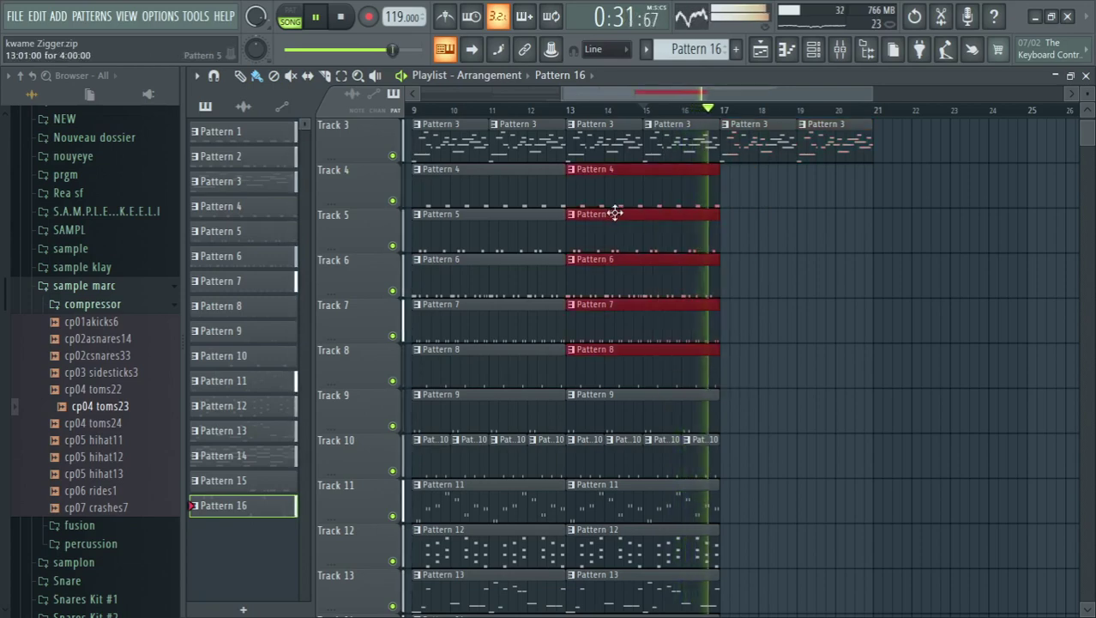
left_click_drag(612, 213, 917, 206)
- Copy the bar 17–20 clips of Tracks 1–3 to bar 21, and delete the Pattern 3 clips from bars 17–20
scroll(886, 257, "up", 2)
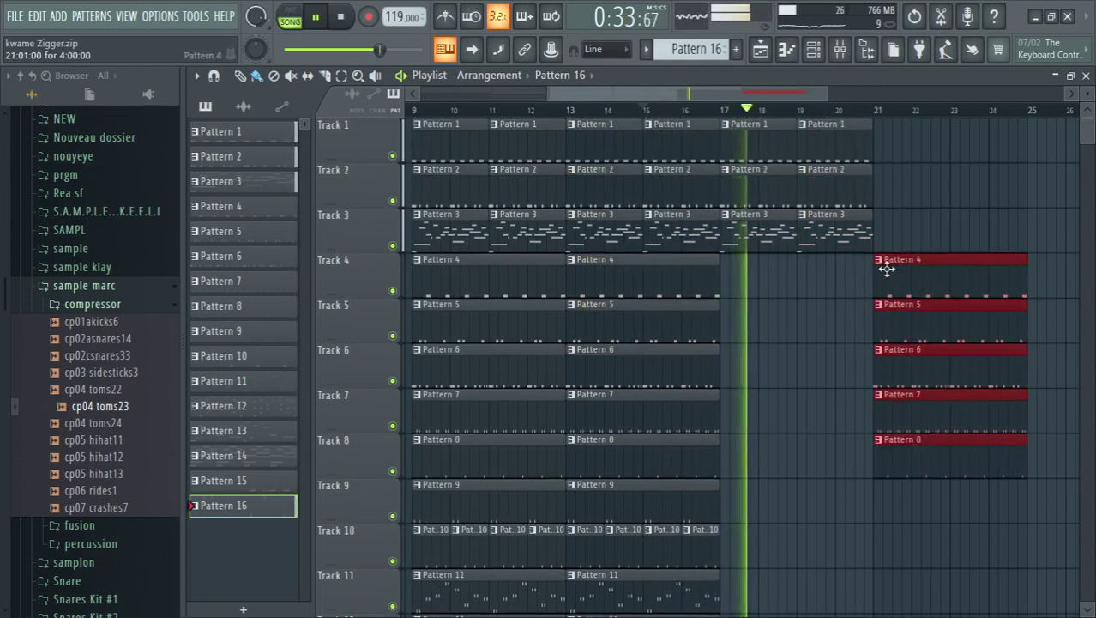
left_click_drag(880, 121, 751, 243)
left_click_drag(739, 147, 892, 158)
right_click(787, 230)
key("space")
right_click(831, 239)
key("space")
- Pick up Pattern 14 and place another clip of it at bar 17 on Track 14
scroll(827, 260, "down", 3)
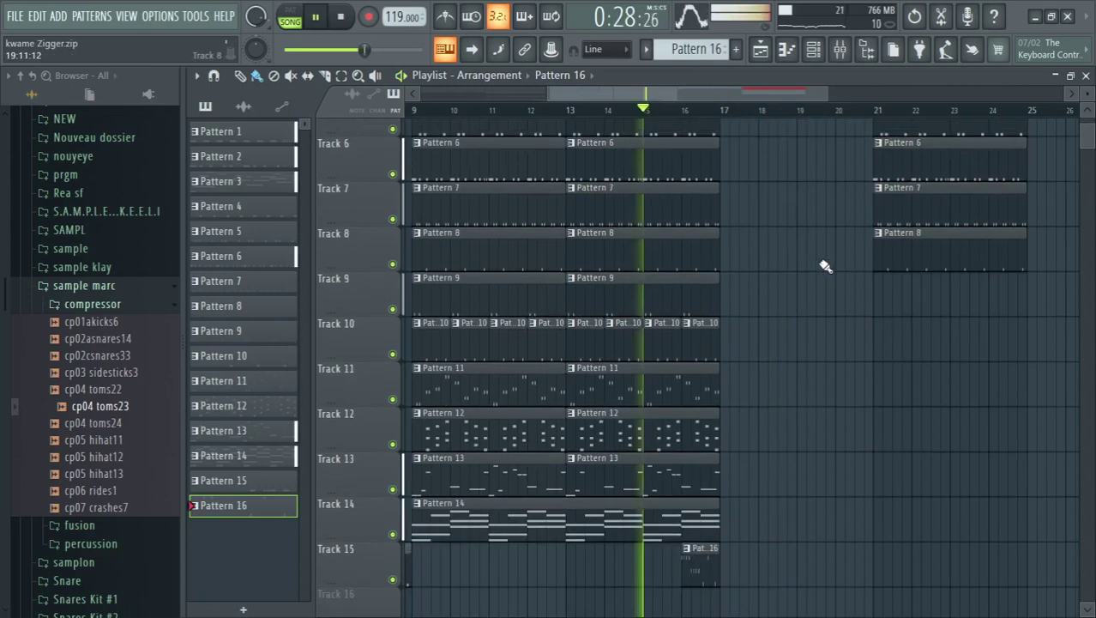
left_click(705, 494)
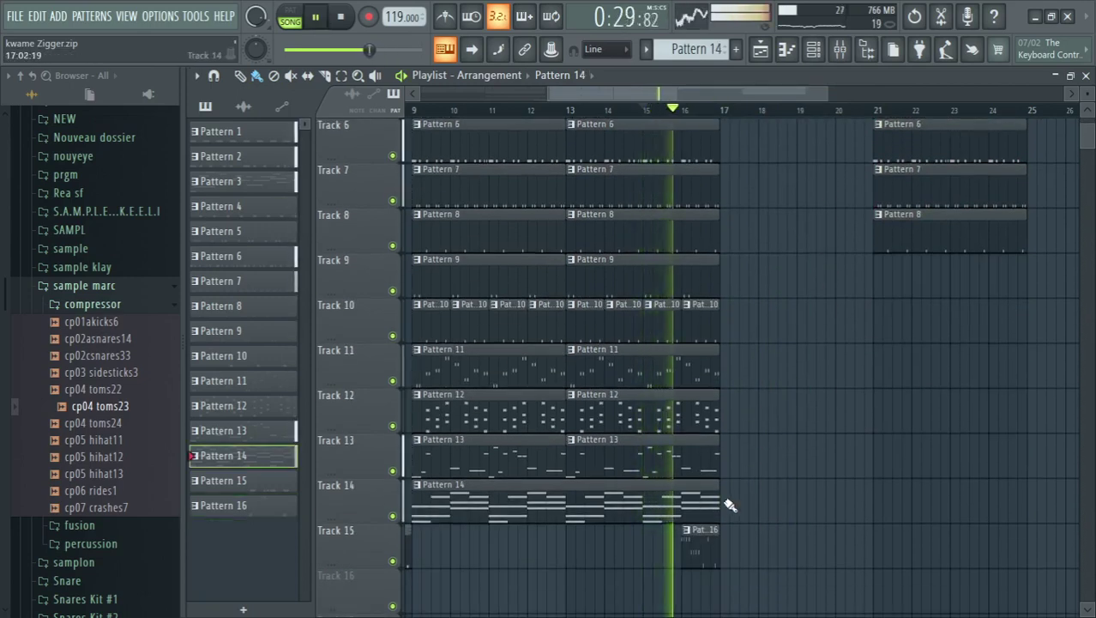
left_click(726, 508)
scroll(862, 397, "up", 1)
scroll(863, 397, "up", 4)
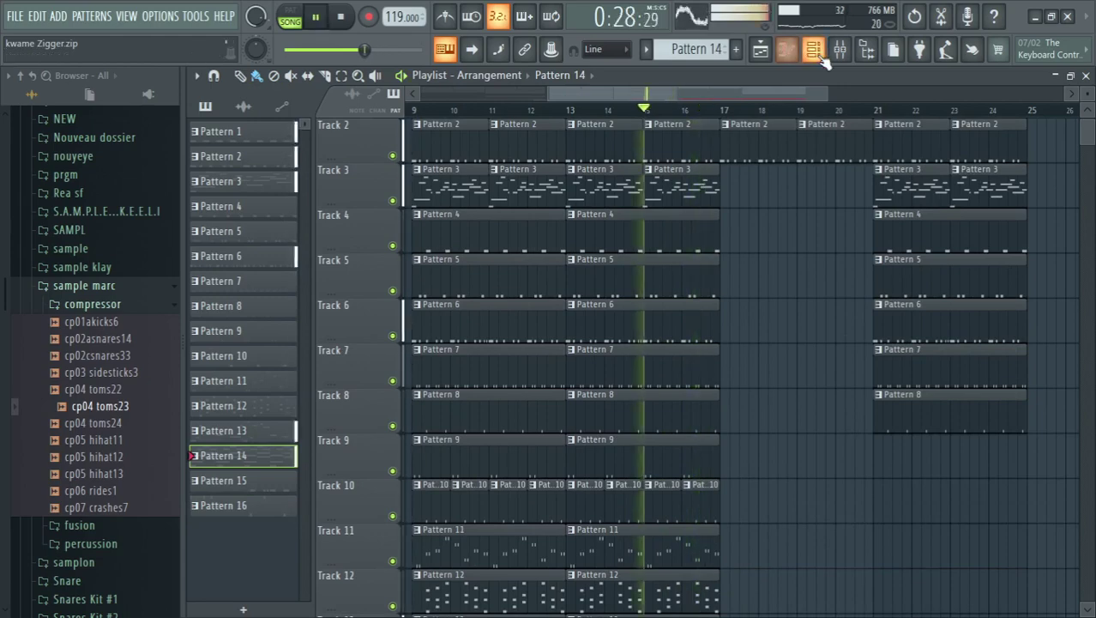
- Raise the Nexus #4 channel volume and close the channel rack
key("F6")
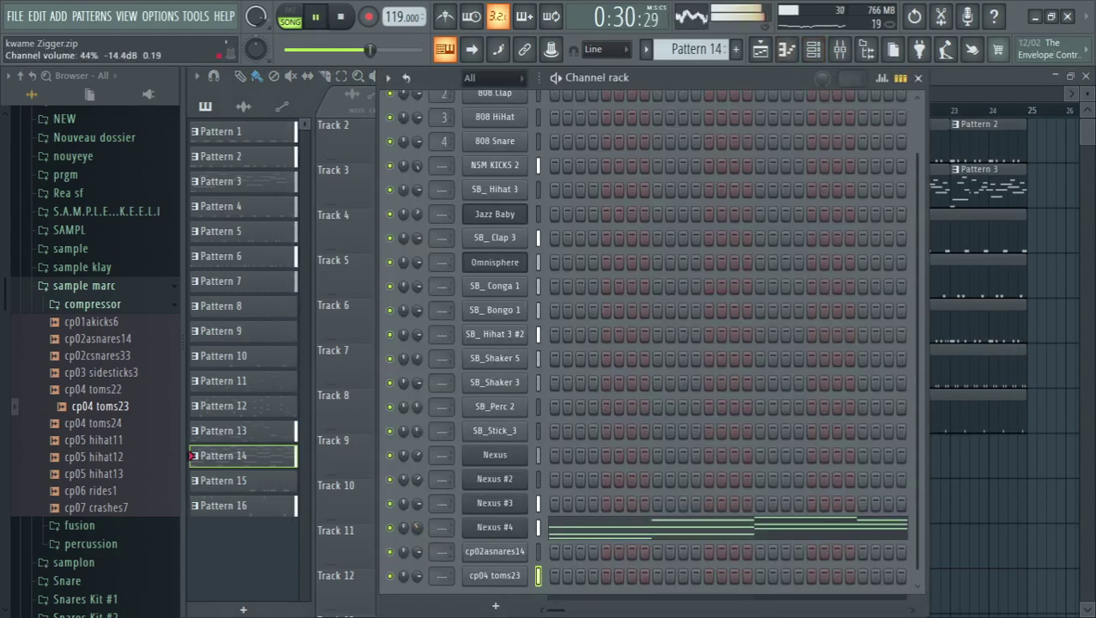
left_click_drag(416, 523, 416, 509)
left_click(953, 78)
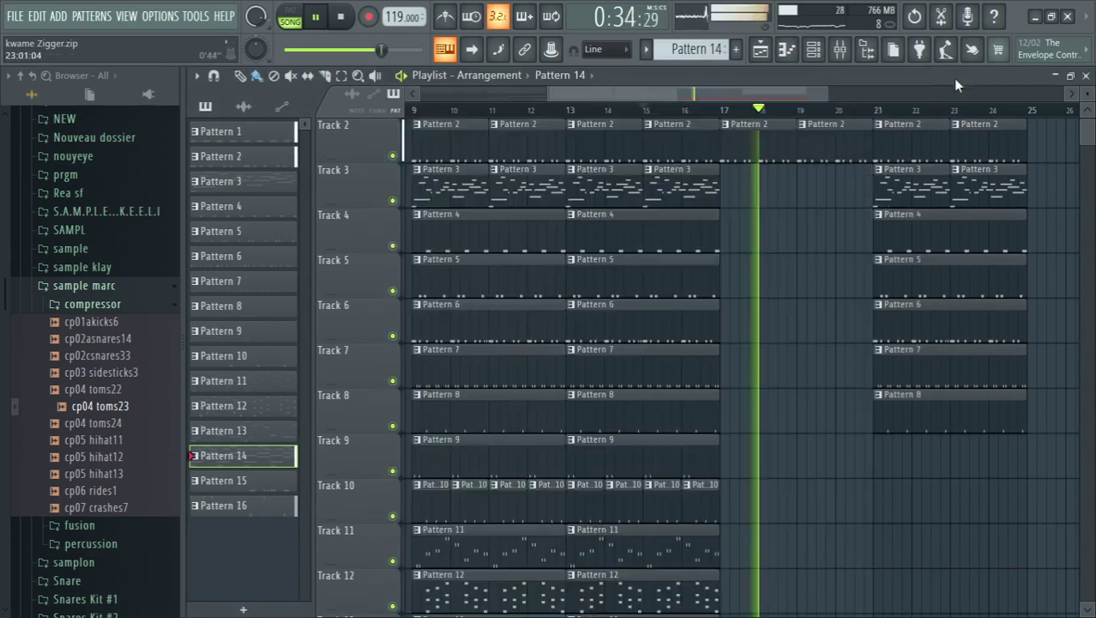
- Transpose the Nexus #4 notes in Pattern 14 down one octave and return to the arrangement
scroll(832, 289, "down", 6)
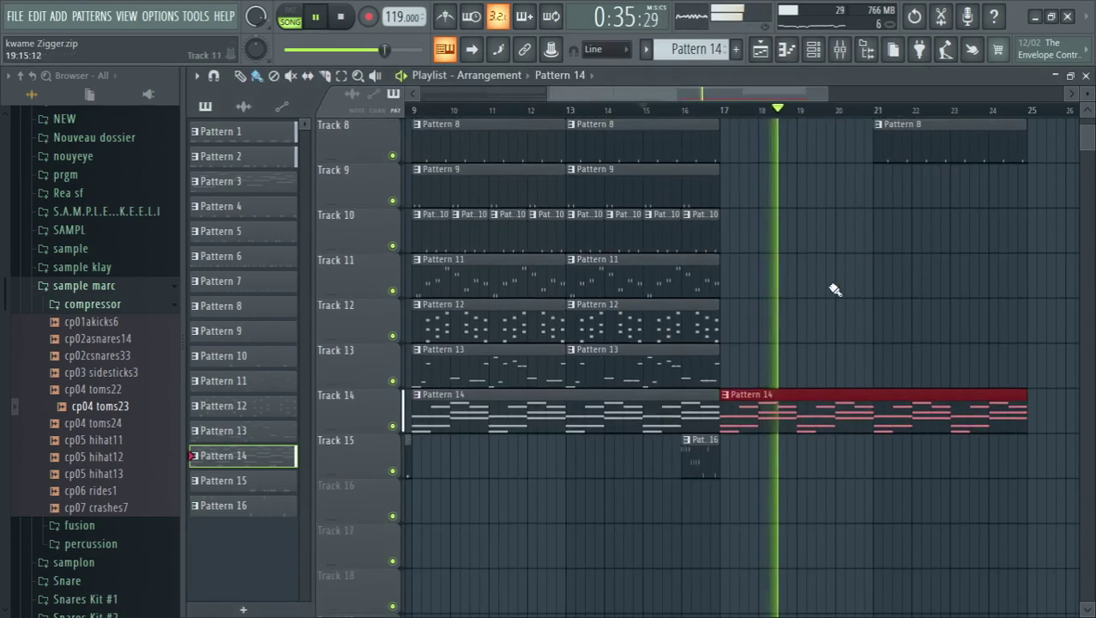
double_click(828, 411)
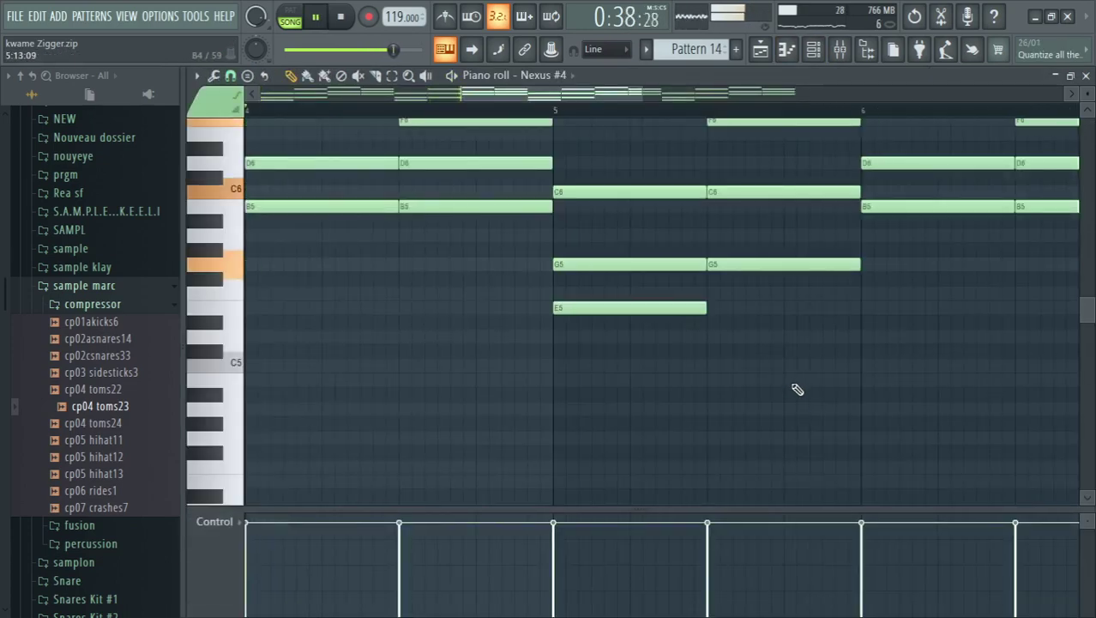
key("ctrl+Down")
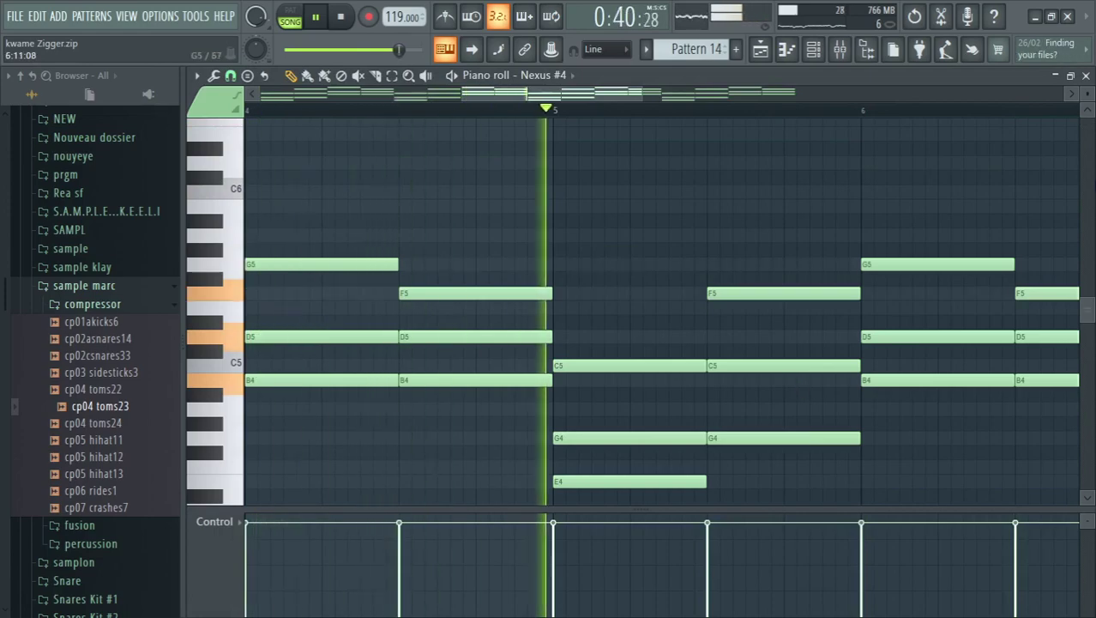
left_click(1086, 76)
left_click(986, 81)
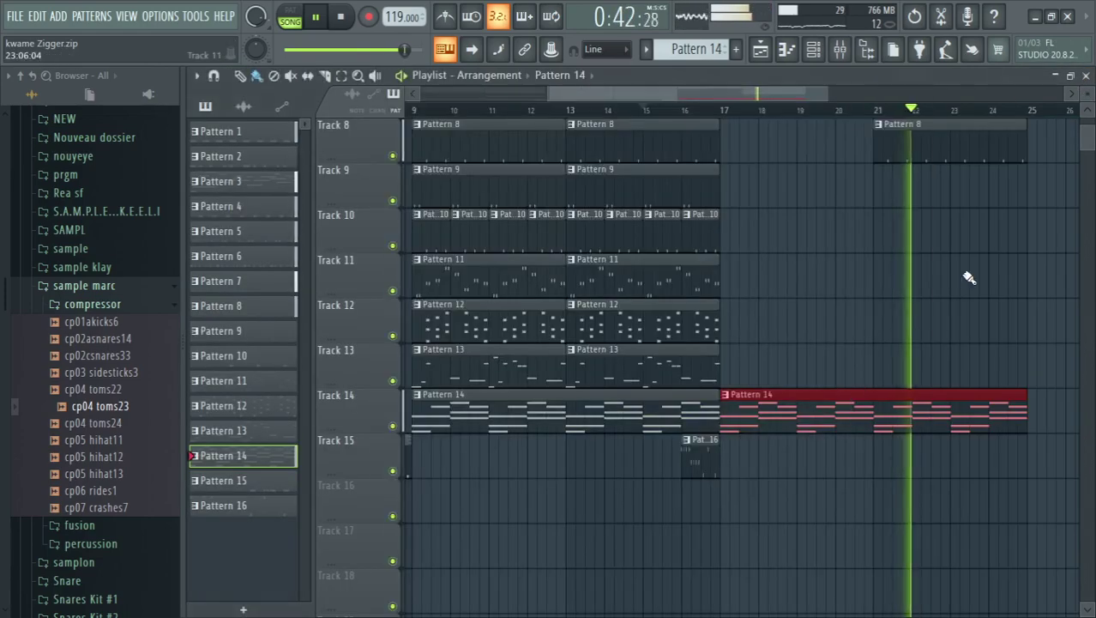
- Restart song playback and lower the Nexus #4 channel volume in the channel rack, closing the rack once done
key("space")
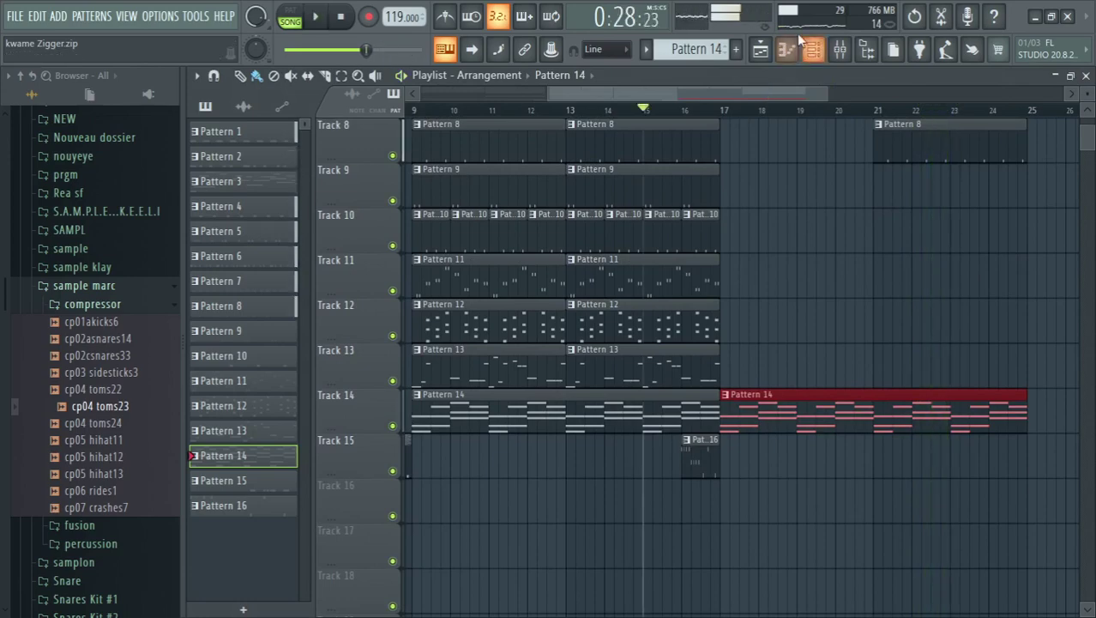
key("space")
left_click(811, 49)
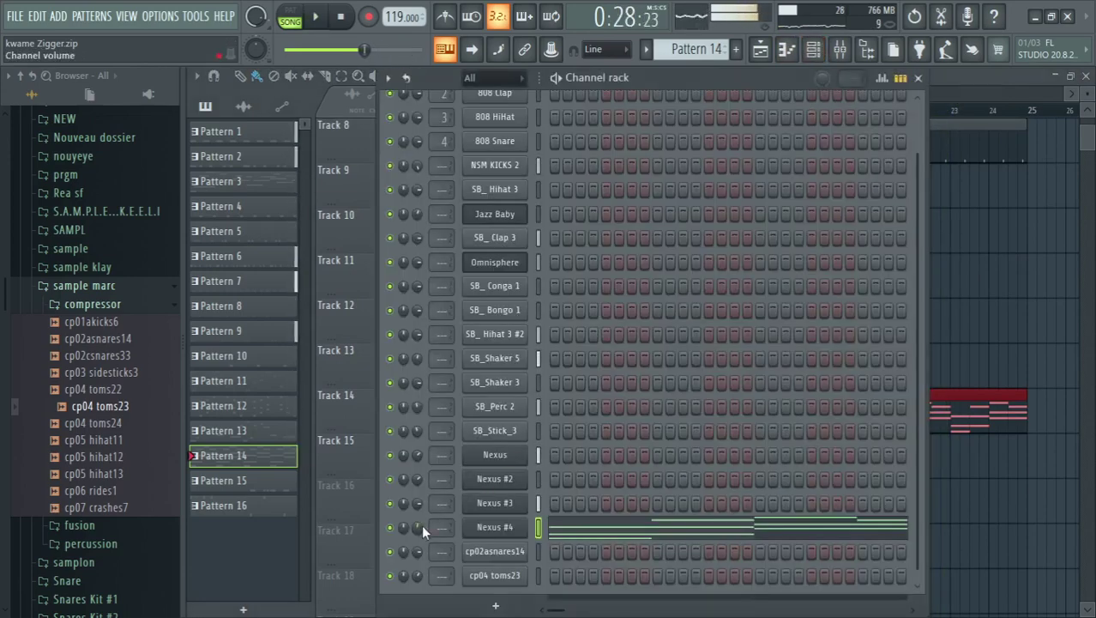
left_click_drag(420, 525, 420, 566)
left_click(917, 78)
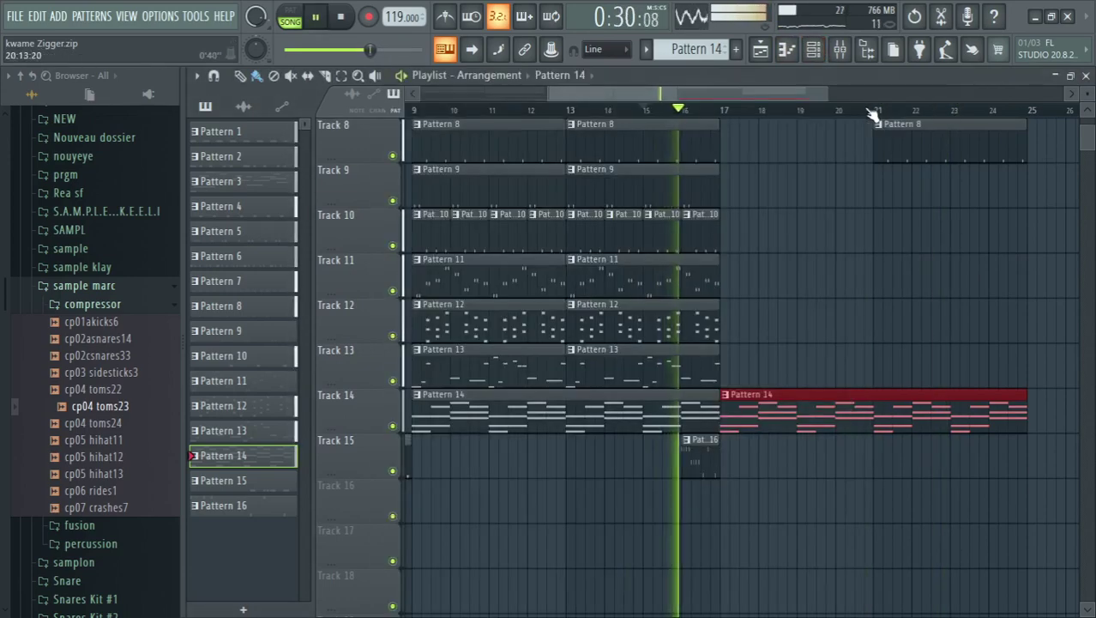
- Try a Pattern 12 clip at bar 17 on Track 12 during playback and remove it
left_click_drag(831, 96, 935, 97)
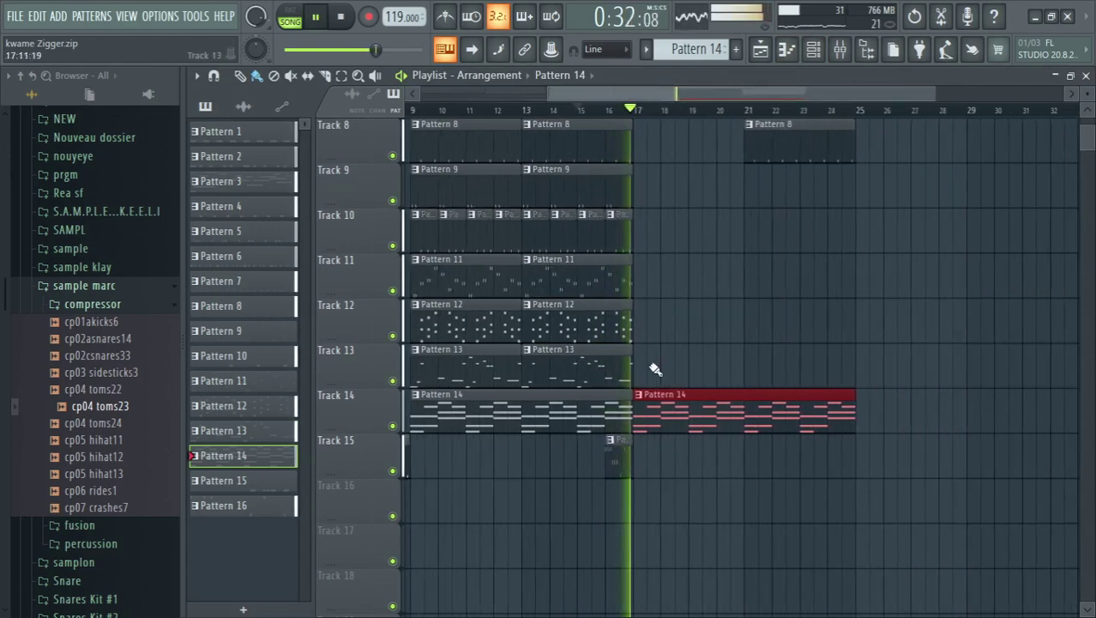
left_click(625, 327)
key("space")
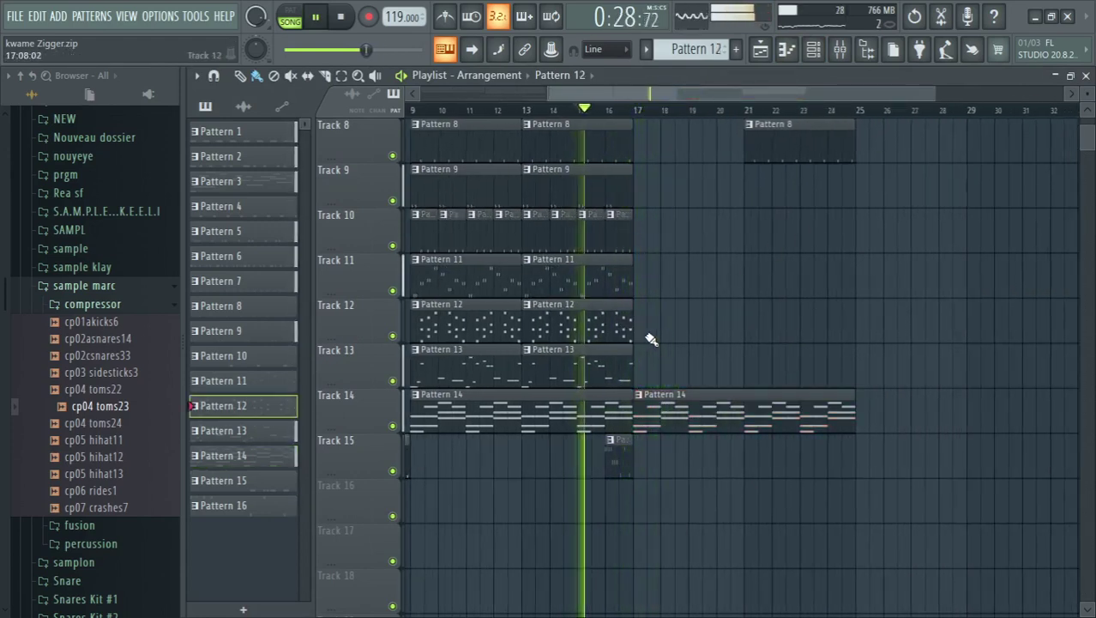
left_click(650, 339)
right_click(666, 325)
key("space")
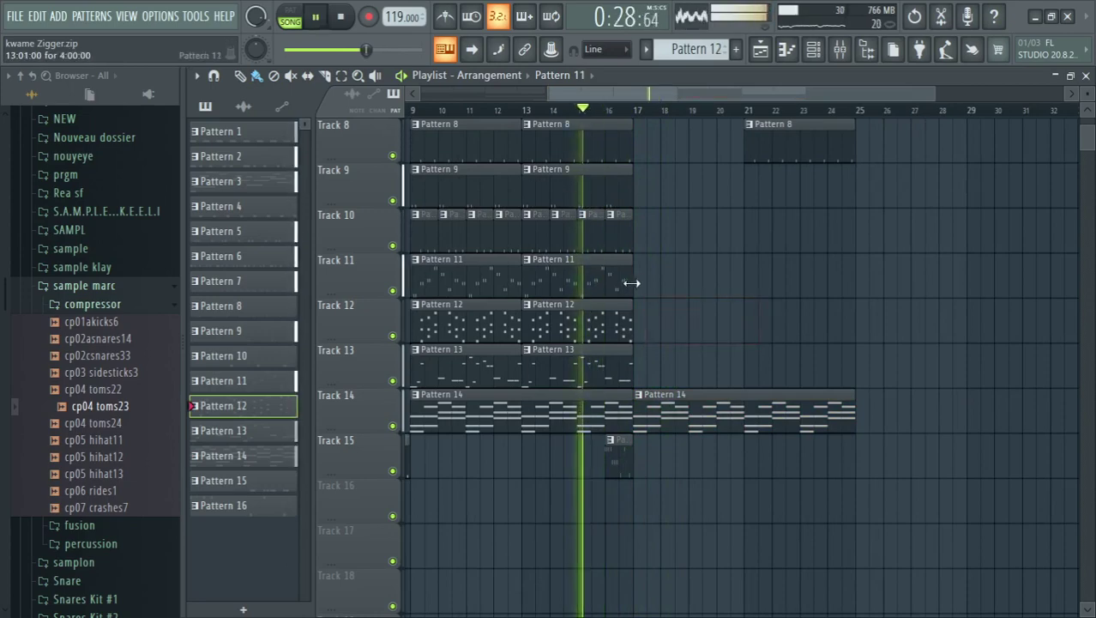
- Add a Pattern 11 clip at bar 17 on Track 11 and a Pattern 15 fill at bar 24 on Track 15
left_click(641, 280)
scroll(656, 309, "up", 5)
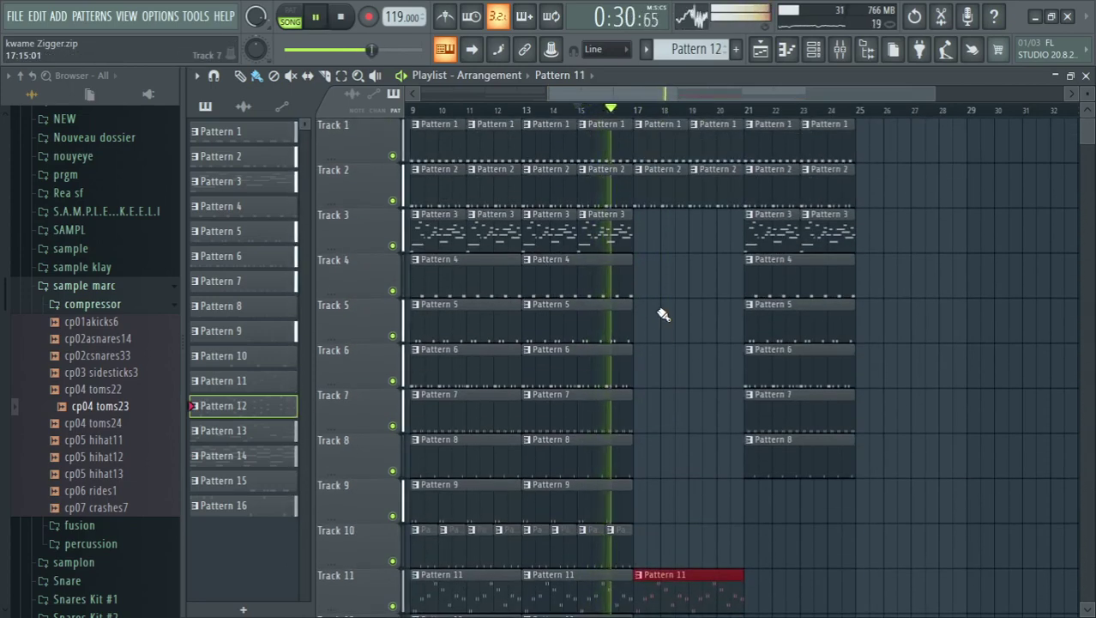
scroll(664, 317, "down", 4)
scroll(689, 459, "down", 2)
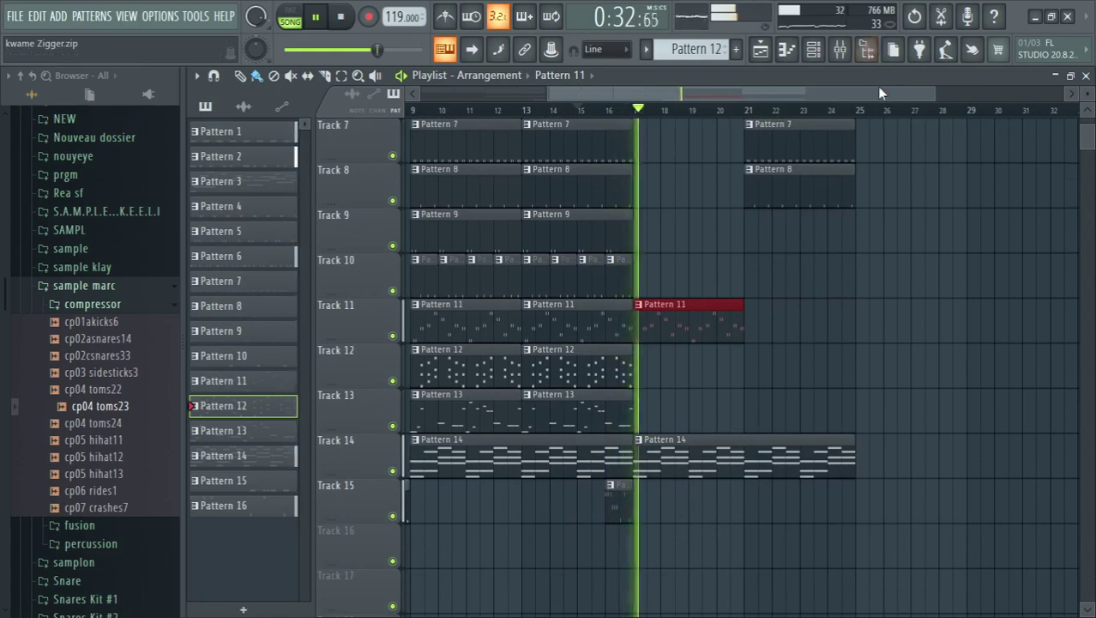
left_click_drag(879, 91, 782, 91)
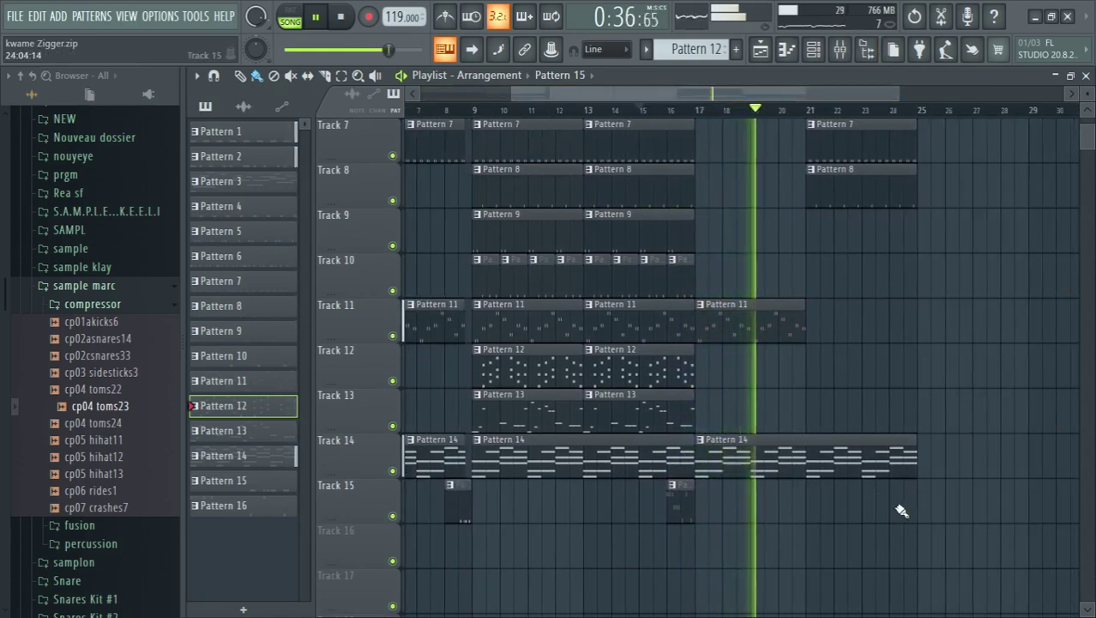
- Copy the bar 21–24 clips of Tracks 1–8 to bar 25, and delete the Pattern 3 clips from bars 25–28
scroll(838, 333, "up", 6)
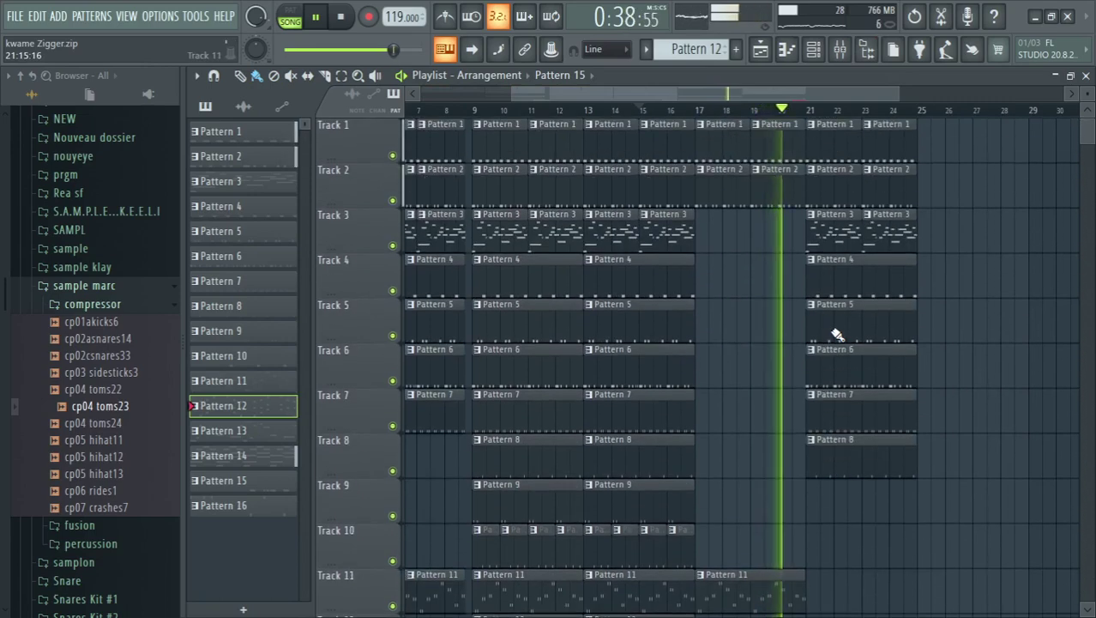
left_click_drag(933, 142, 835, 490)
left_click_drag(820, 447, 930, 447)
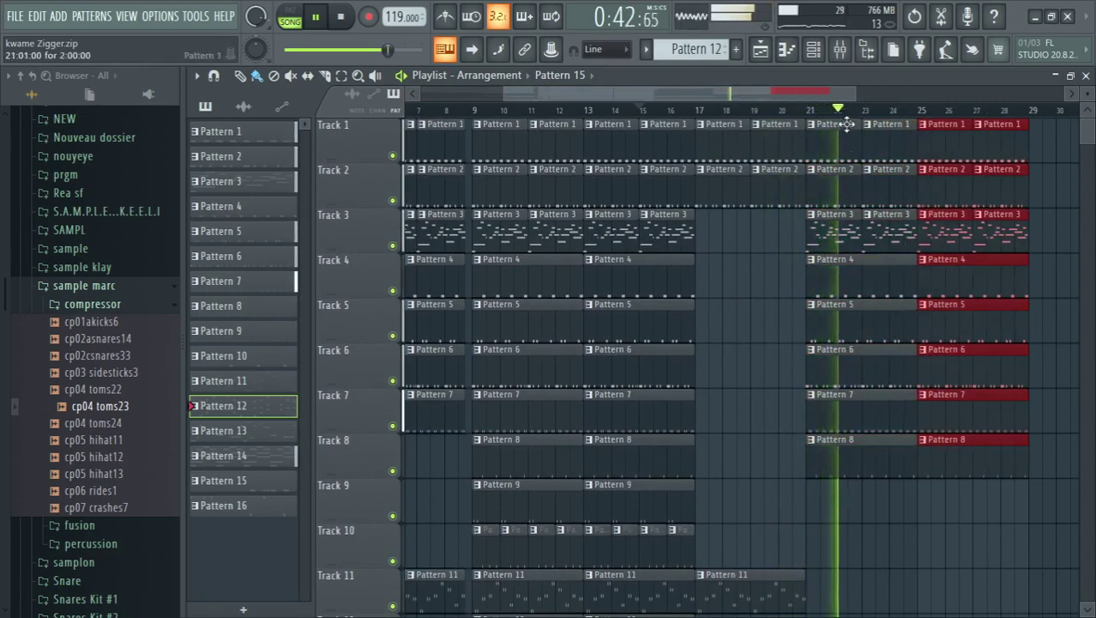
left_click_drag(826, 93, 859, 94)
right_click(892, 239)
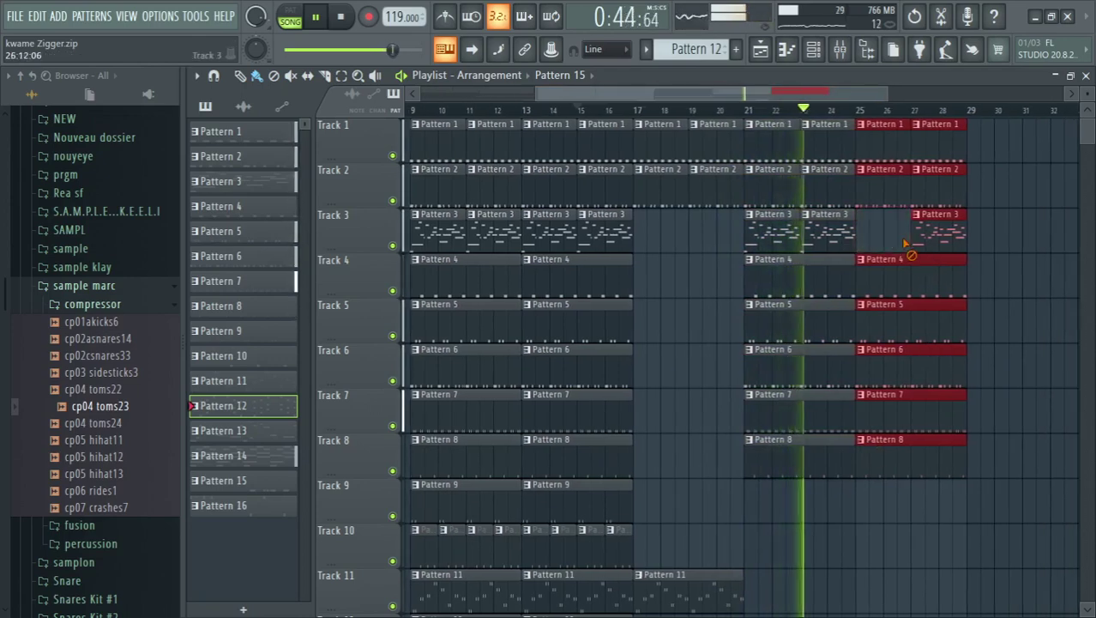
right_click(923, 235)
- Restart playback and copy the bar 13–16 clips of Tracks 9, 10, 12 and 13 to bar 25
key("space")
key("space")
scroll(921, 235, "down", 3)
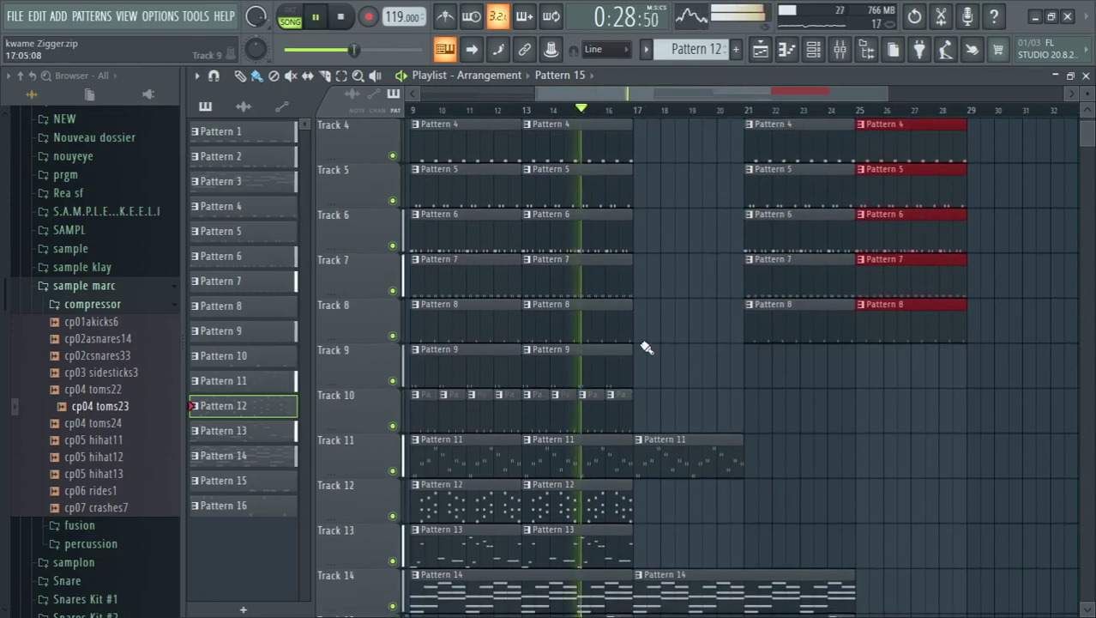
left_click_drag(643, 347, 528, 428, "ctrl")
left_click_drag(545, 374, 882, 347, "shift")
scroll(809, 417, "down", 3)
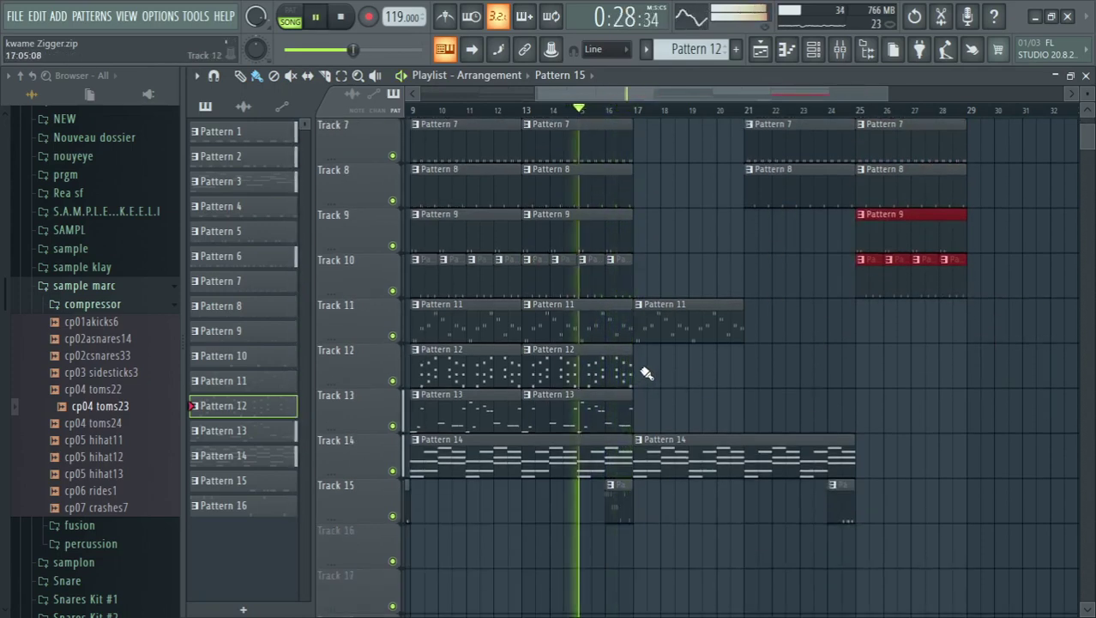
left_click_drag(643, 351, 871, 383)
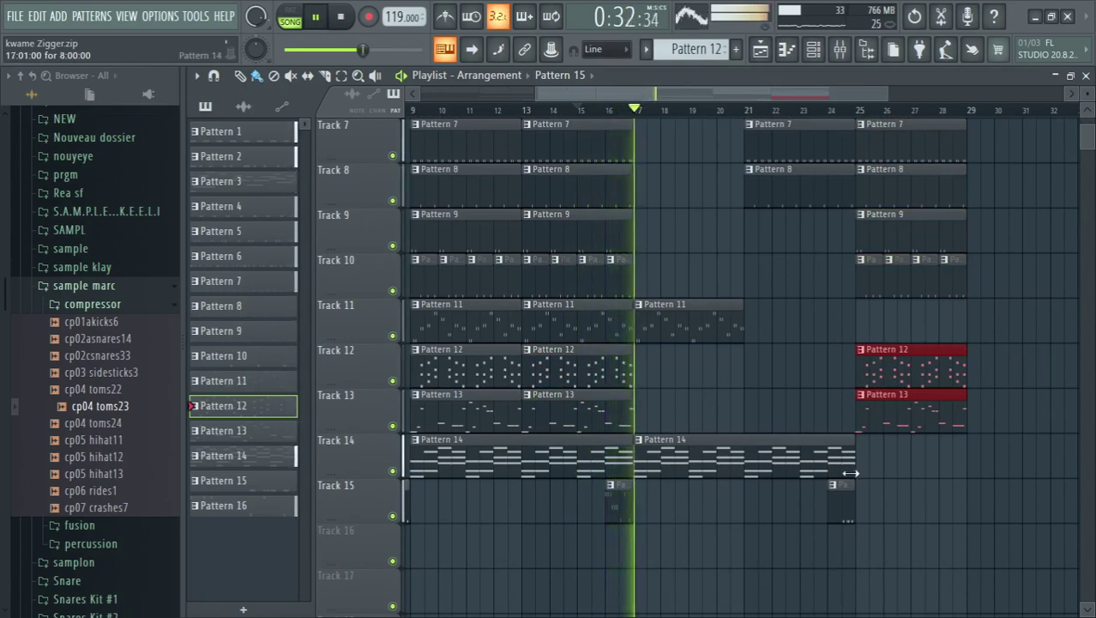
- Save the song as a zipped song file over the existing kwame Zigger file
key("ctrl+s")
key("Return")
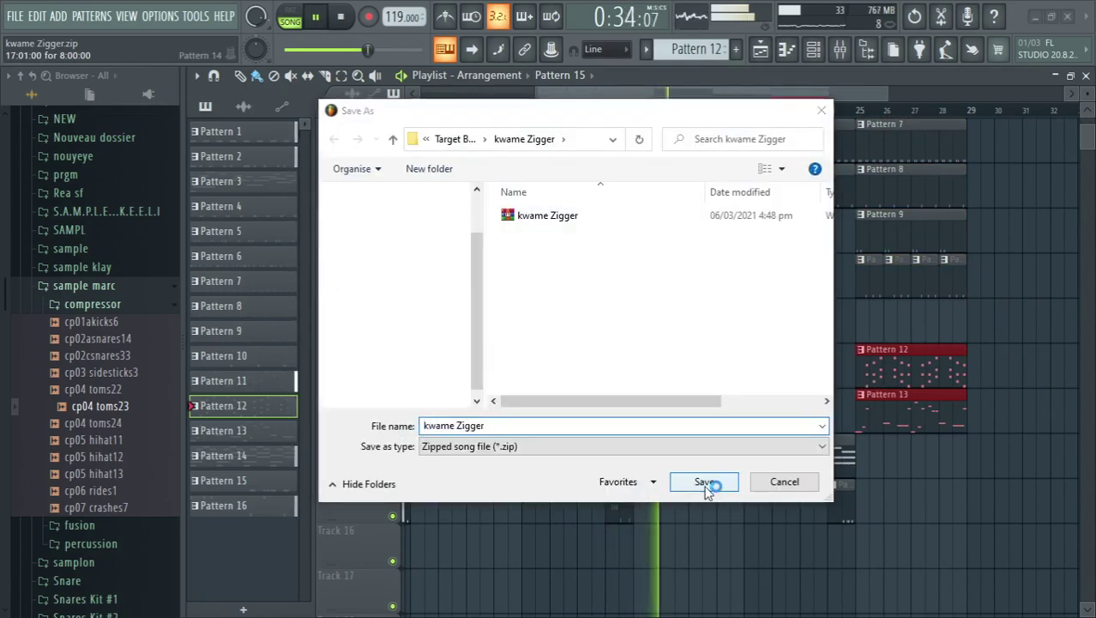
key("Return")
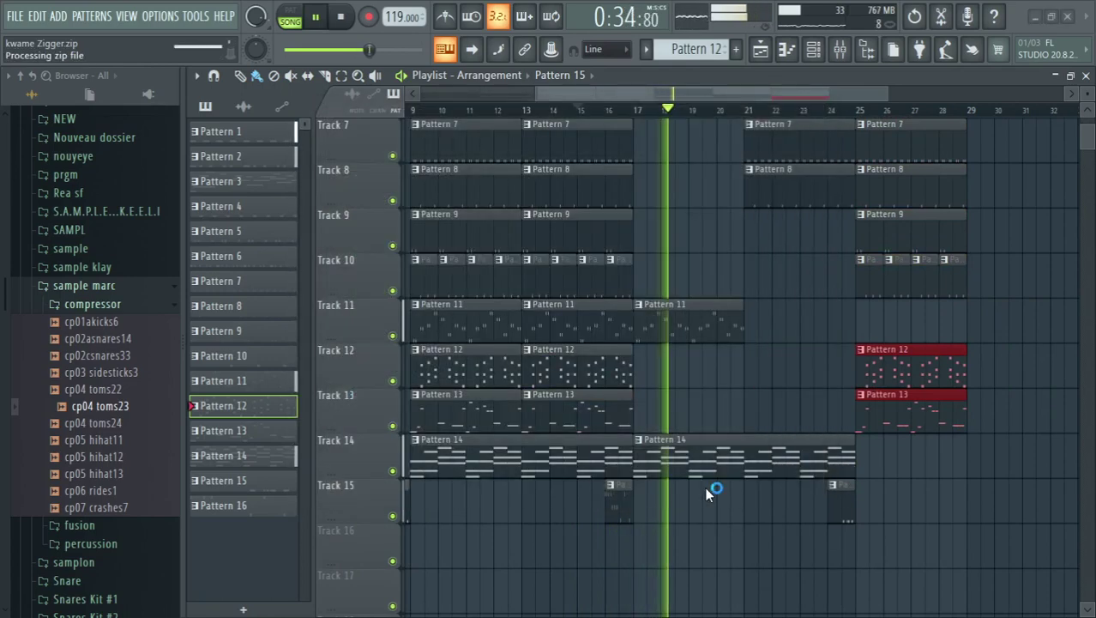
- Place a Pattern 14 clip at bar 25 on Track 14, and Pattern 11 clips at bars 21 and 25 on Track 11
scroll(778, 429, "up", 5)
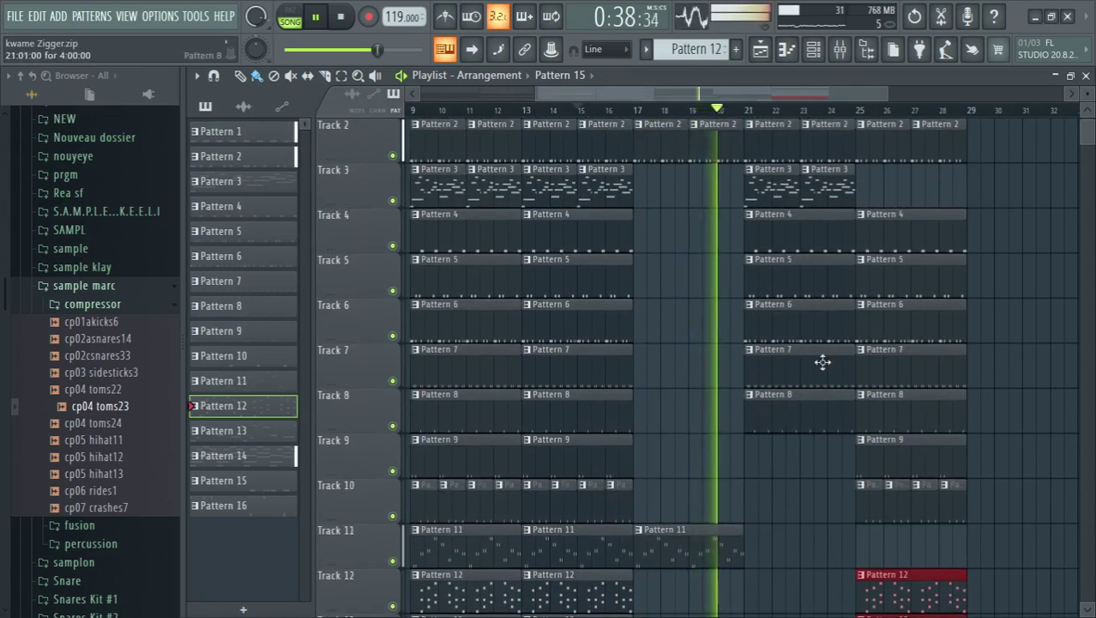
scroll(868, 382, "down", 3)
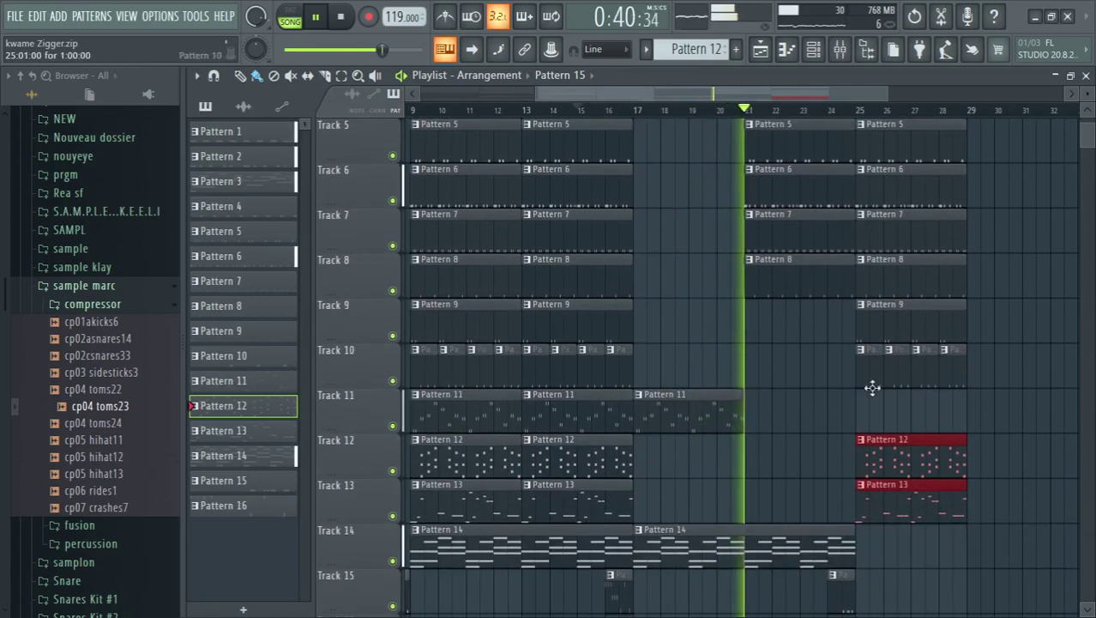
left_click_drag(875, 541, 981, 530)
left_click(739, 410)
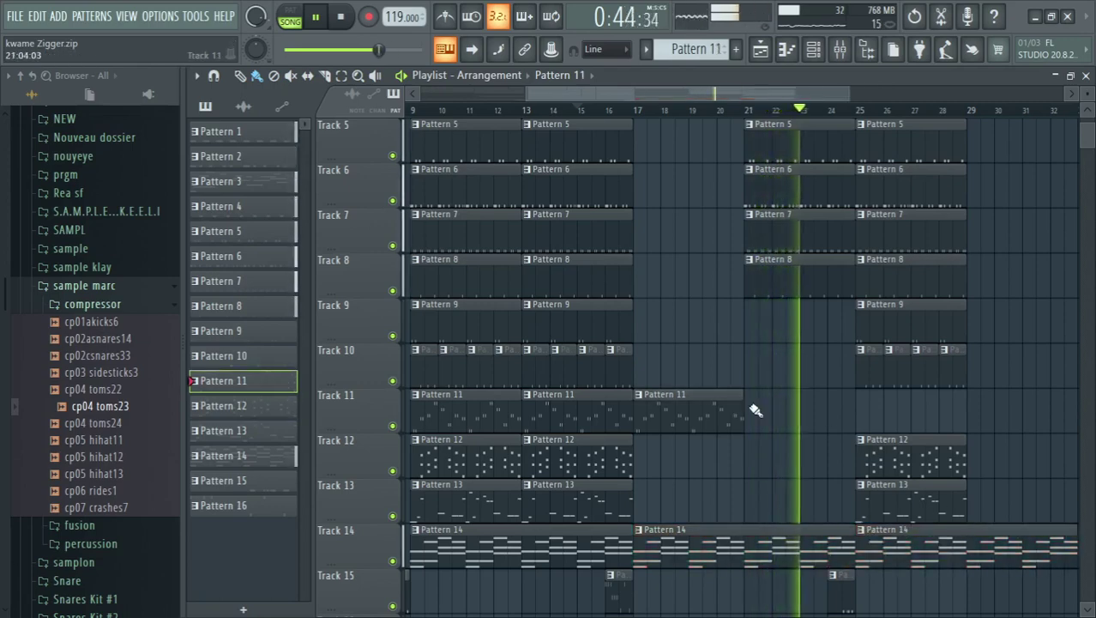
left_click(755, 410)
left_click(865, 413)
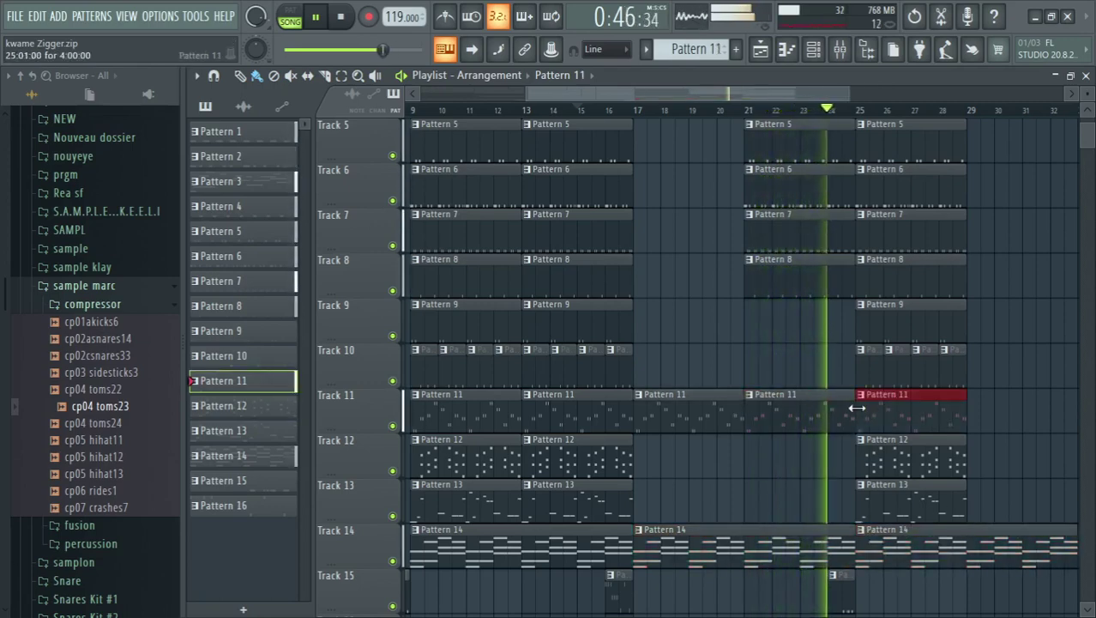
- Copy the bar 25–28 clips of Tracks 1–12 to bar 29, leaving out Pattern 13
scroll(869, 409, "up", 4)
left_click_drag(987, 137, 995, 554)
left_click_drag(845, 93, 909, 93)
scroll(876, 120, "down", 5)
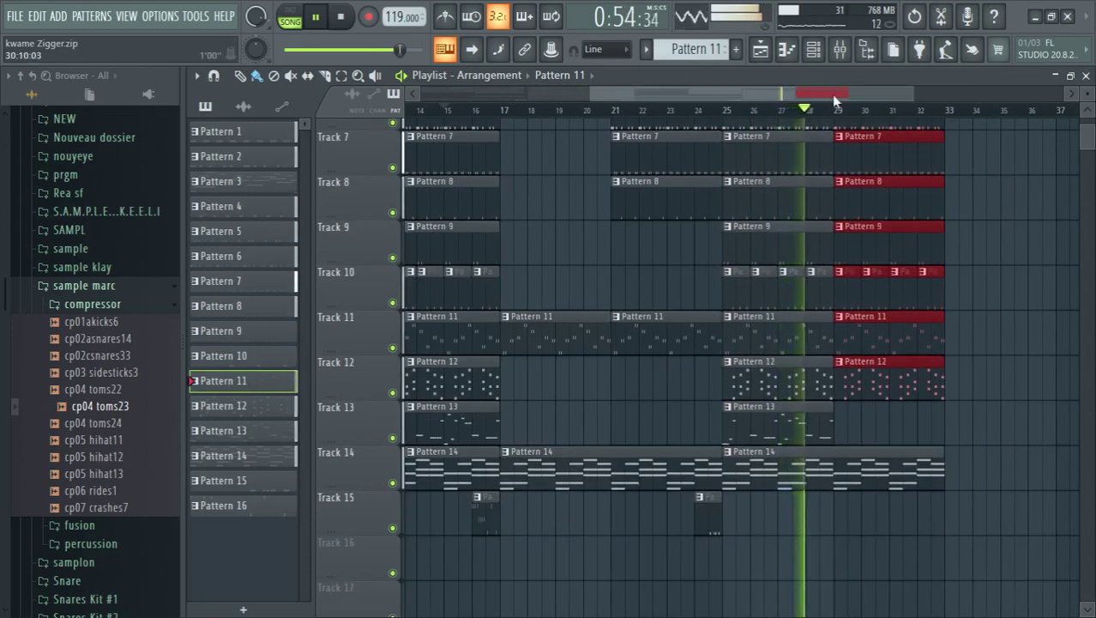
left_click_drag(831, 95, 867, 108)
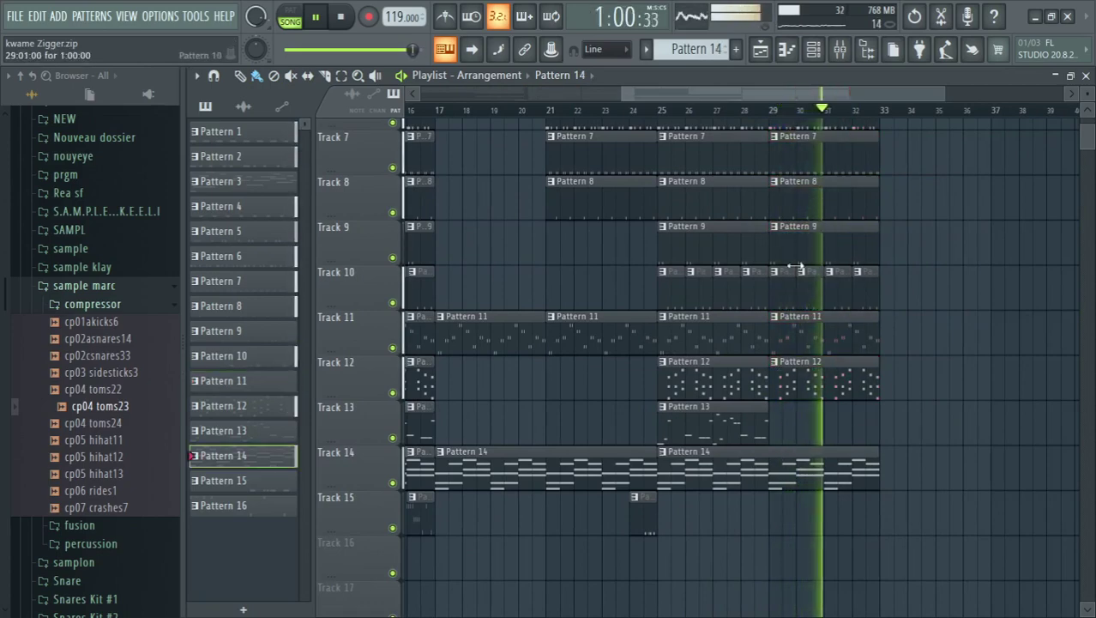
- Copy the full bar 9–16 section to bar 33, together with the bar 8 fill to bar 32, and play from around bar 29
left_click_drag(791, 97, 618, 107)
left_click_drag(579, 551, 795, 110)
left_click_drag(615, 154, 971, 152)
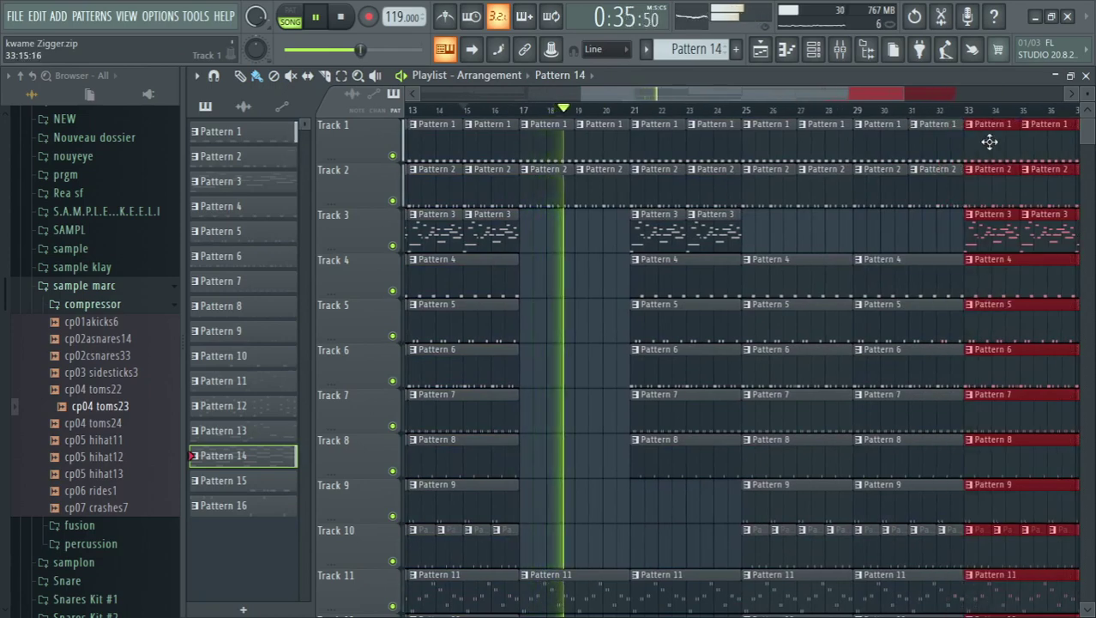
left_click(855, 112)
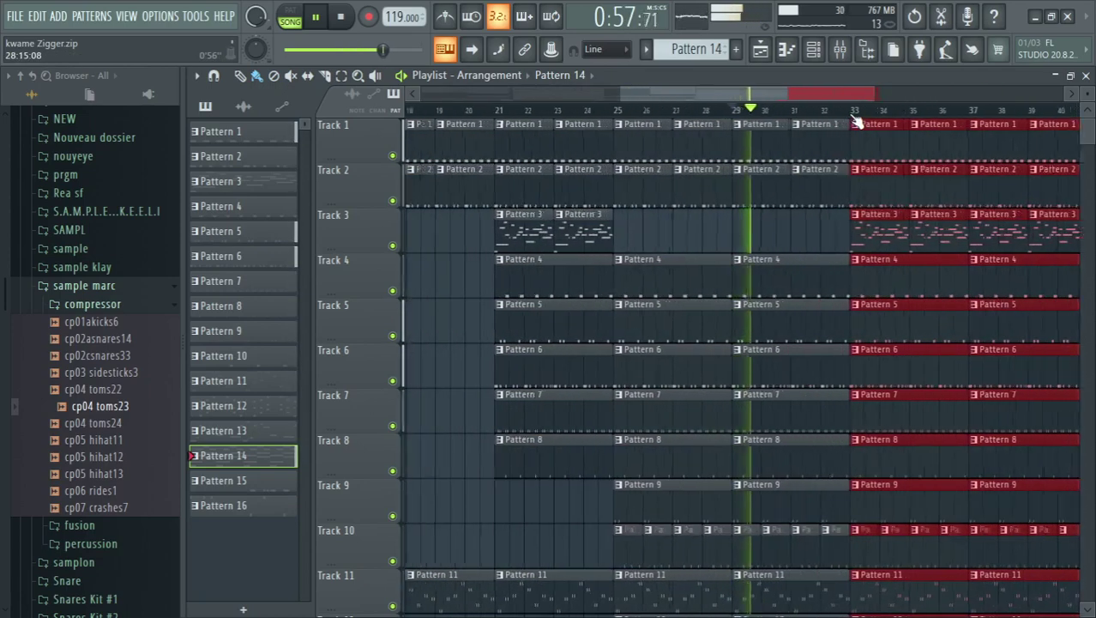
- Save the extended arrangement under the same zipped file name, kwame Zigger, replacing the previous version
key("ctrl+shift+s")
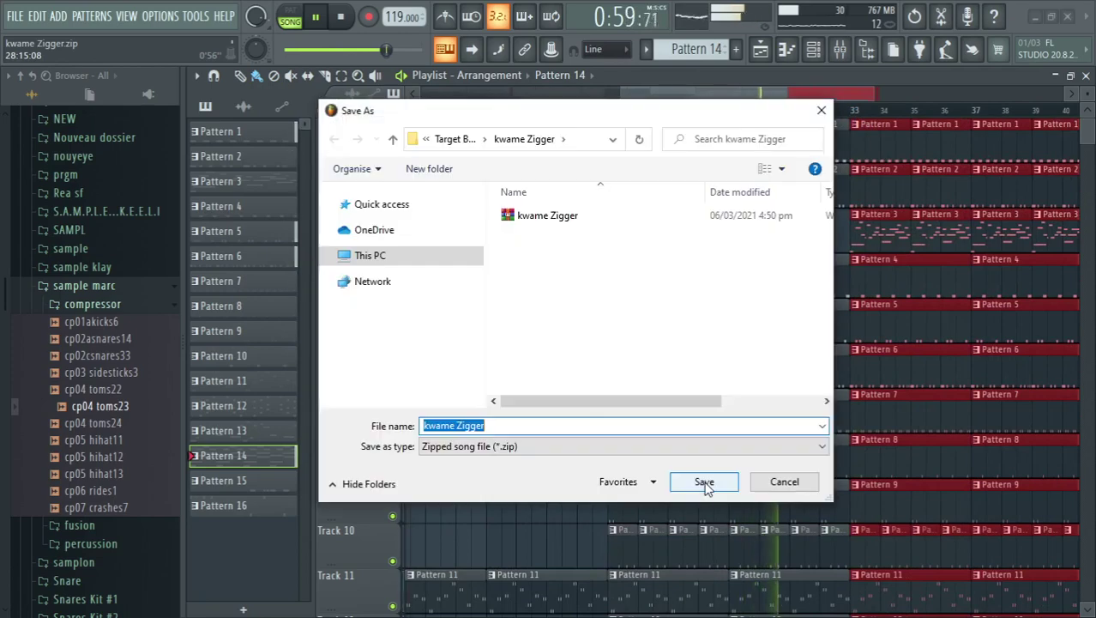
left_click(704, 481)
key("Return")
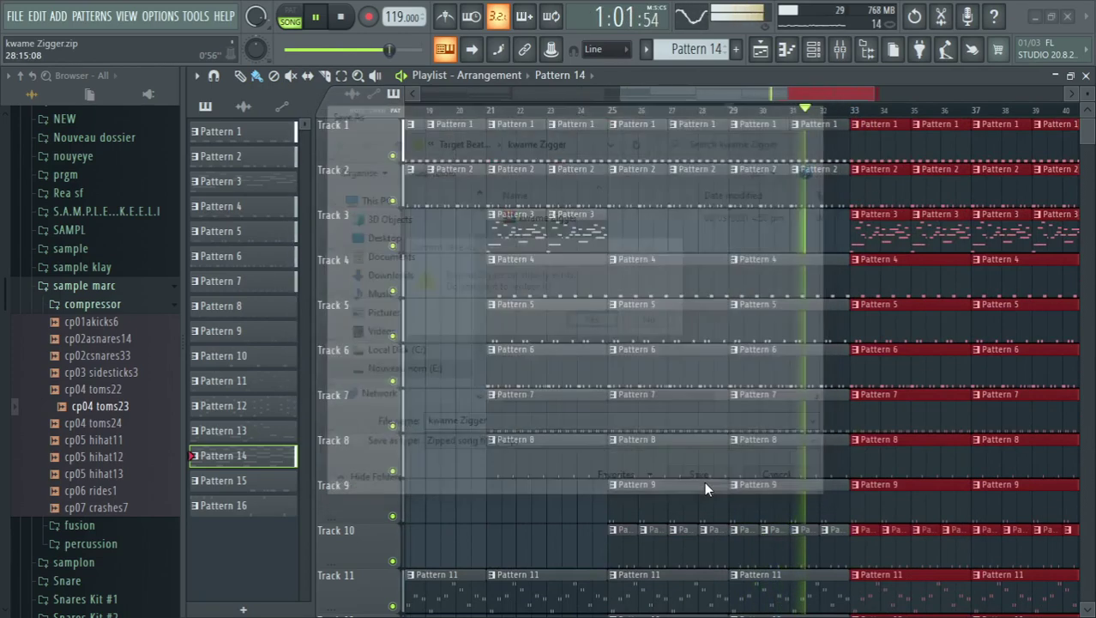
- Listen to and examine the copied section at bars 33–40 and the Track 15 fills against the earlier sections
scroll(704, 487, "down", 4)
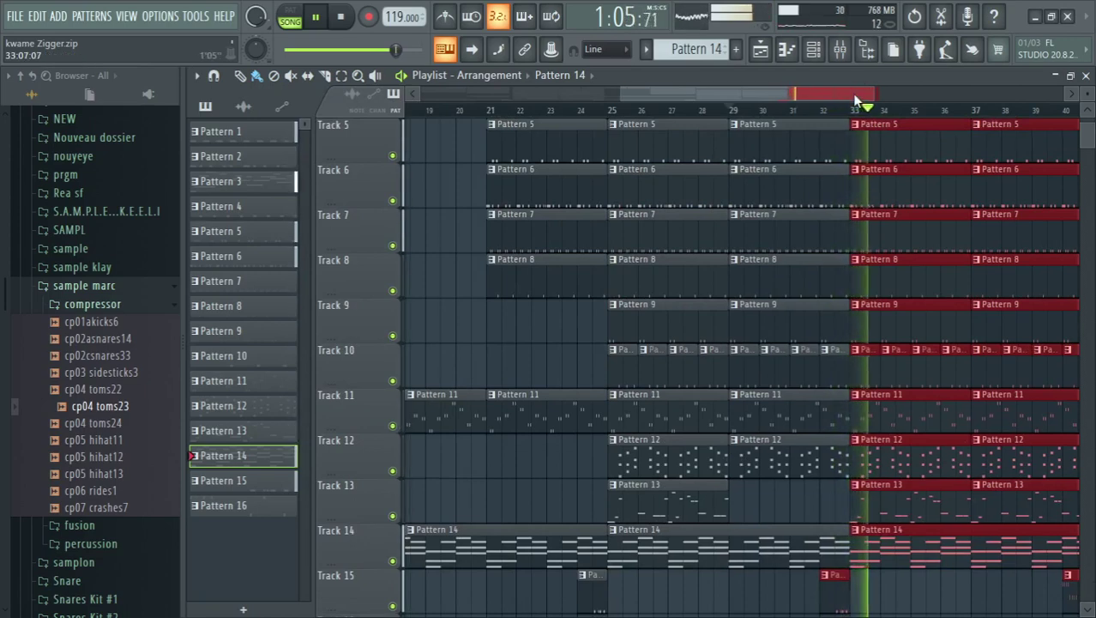
left_click_drag(856, 96, 923, 93)
scroll(940, 276, "down", 4)
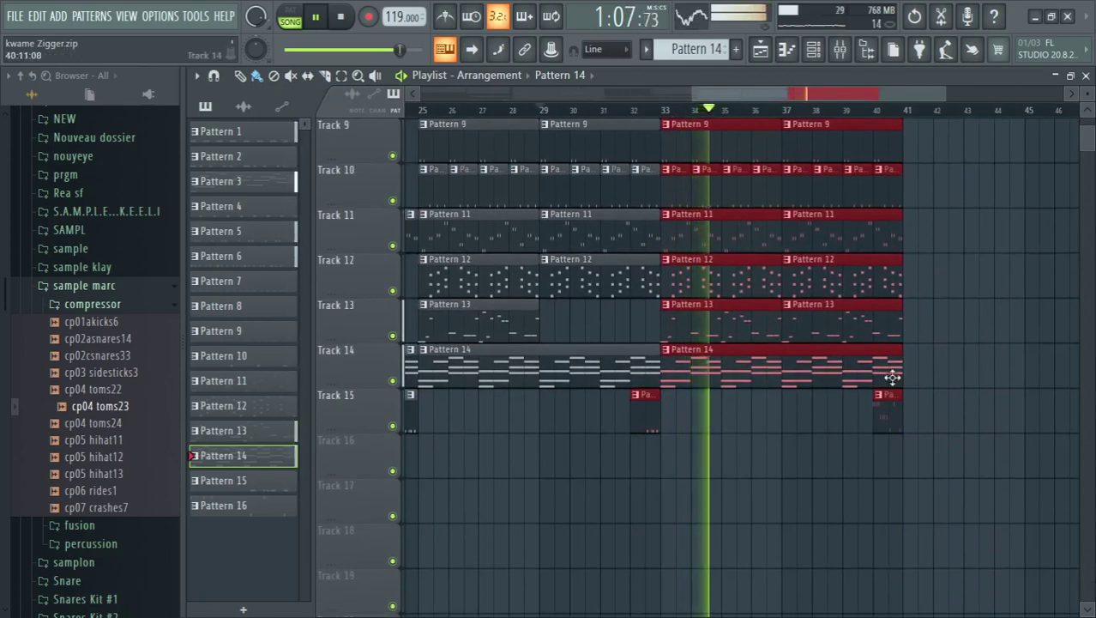
left_click_drag(654, 49, 656, 44)
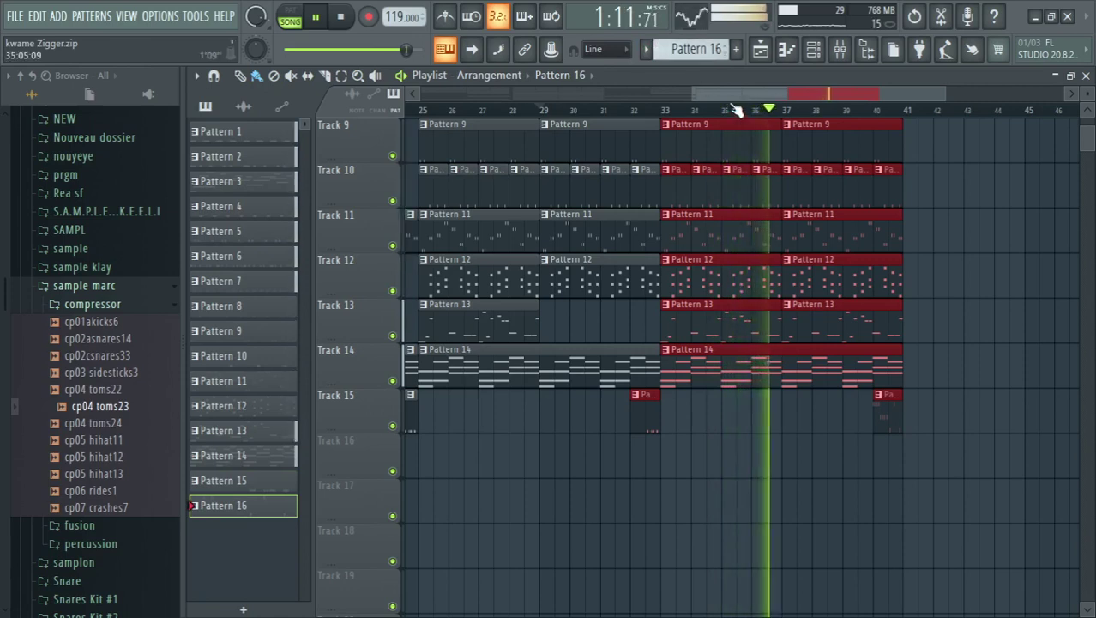
left_click_drag(736, 112, 604, 111)
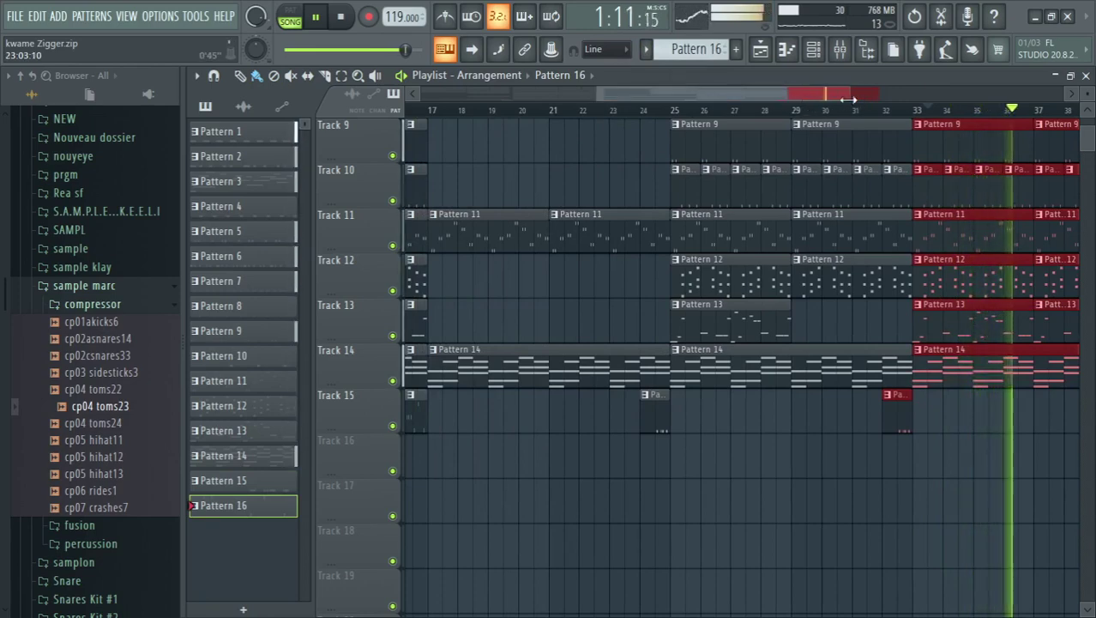
left_click_drag(858, 95, 814, 105)
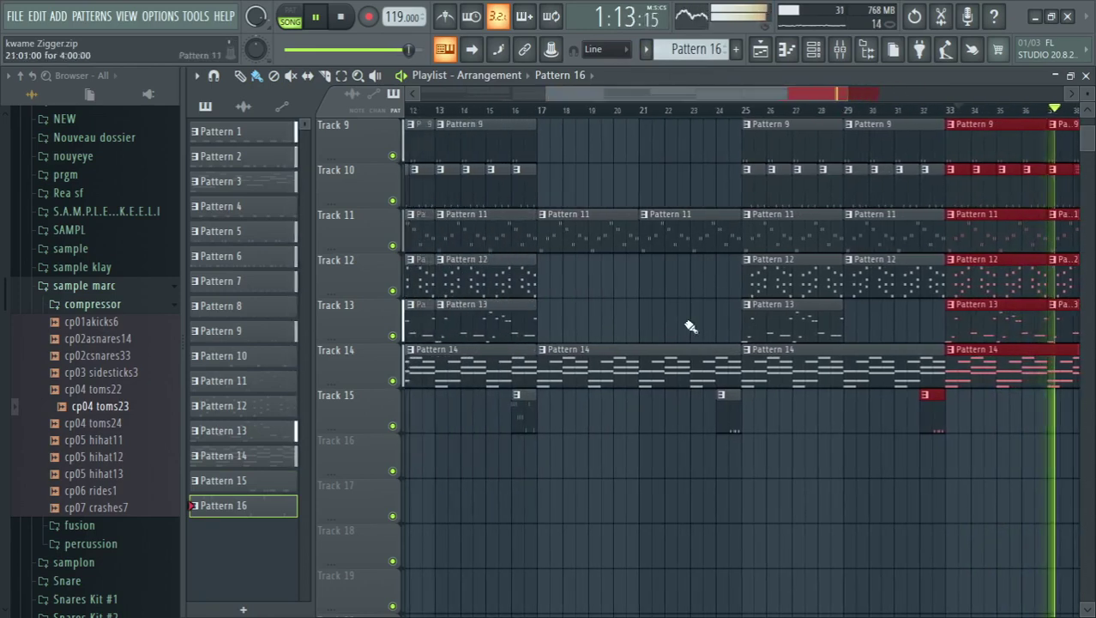
- Pick up Pattern 3 from its existing clip and place another clip at bar 41 on Track 3
scroll(690, 313, "up", 4)
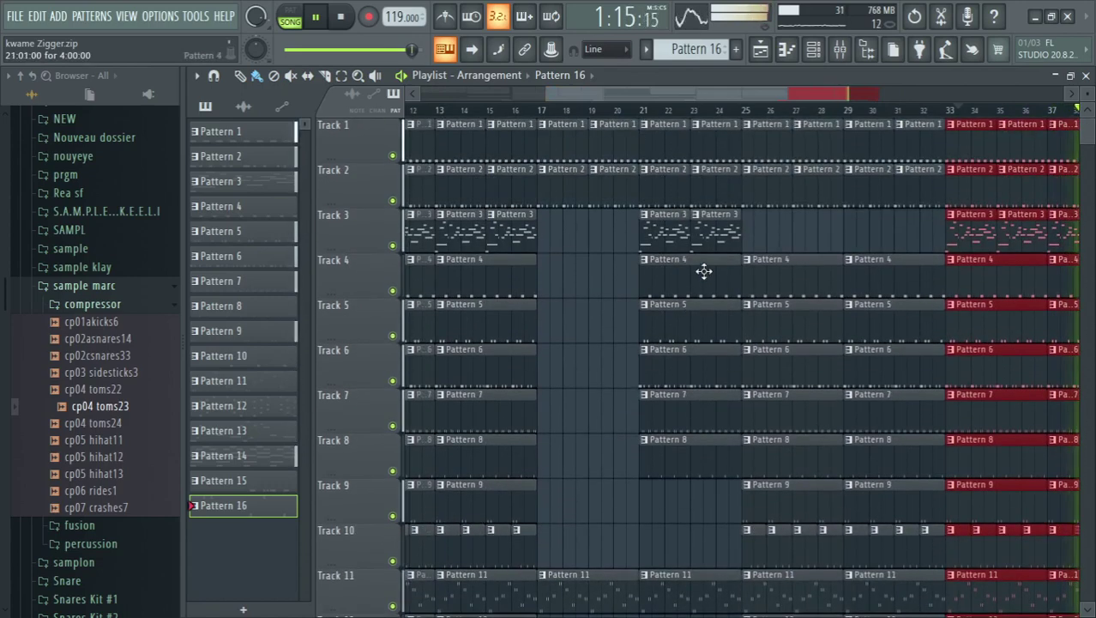
left_click(705, 247)
left_click_drag(770, 96, 890, 96)
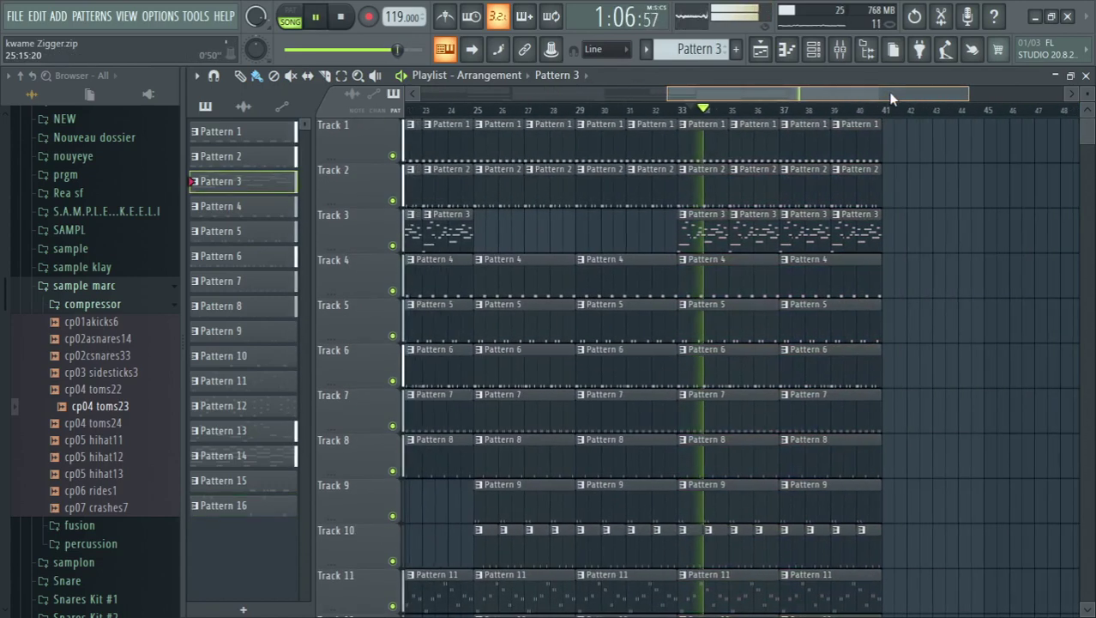
left_click(885, 234)
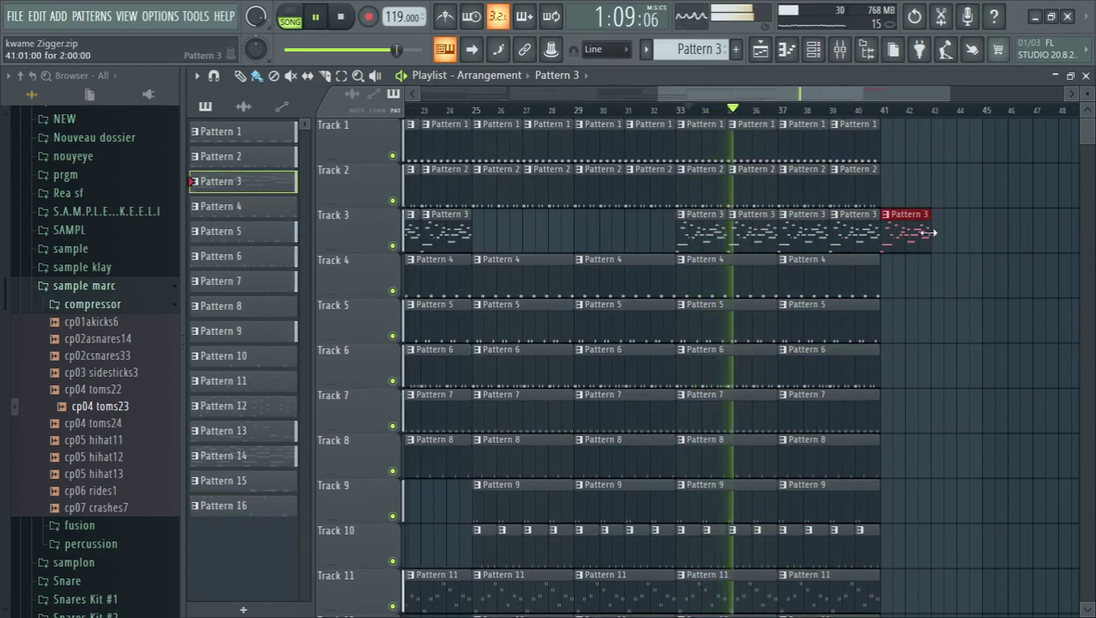
- Select the full section from bar 17 to bar 40 across all tracks and copy it to start at bar 45
scroll(866, 206, "down", 5)
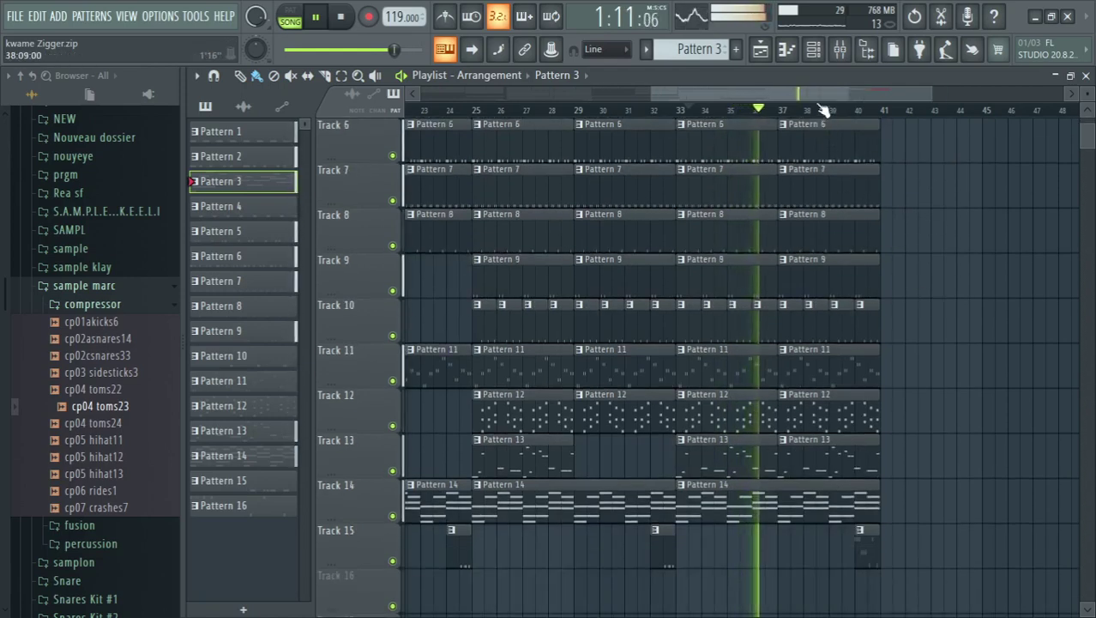
left_click_drag(802, 96, 701, 100)
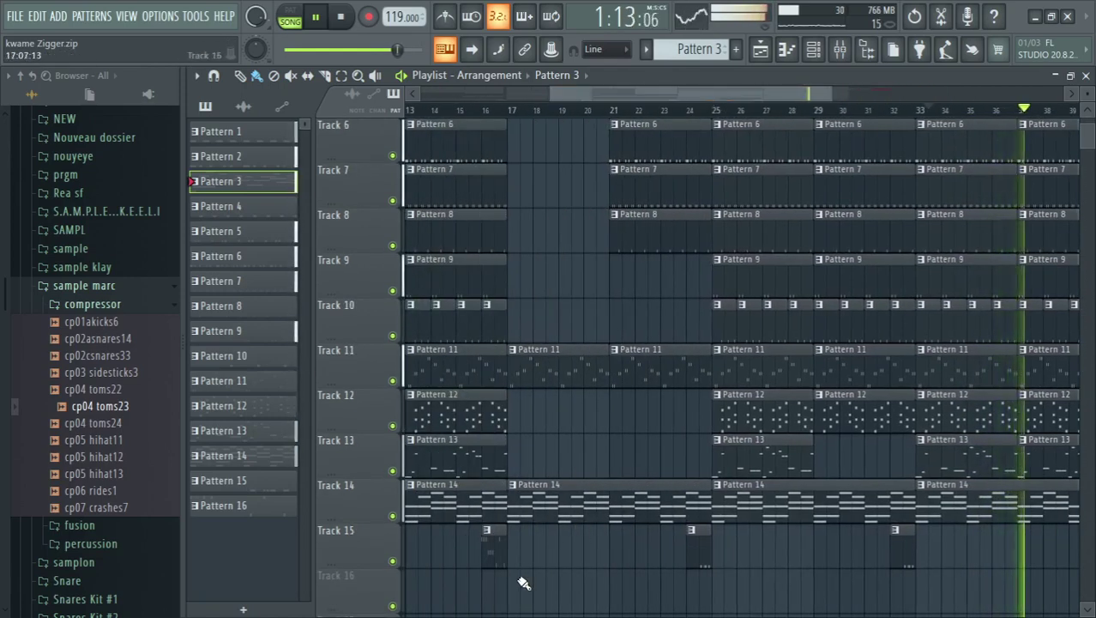
left_click_drag(523, 583, 951, 17)
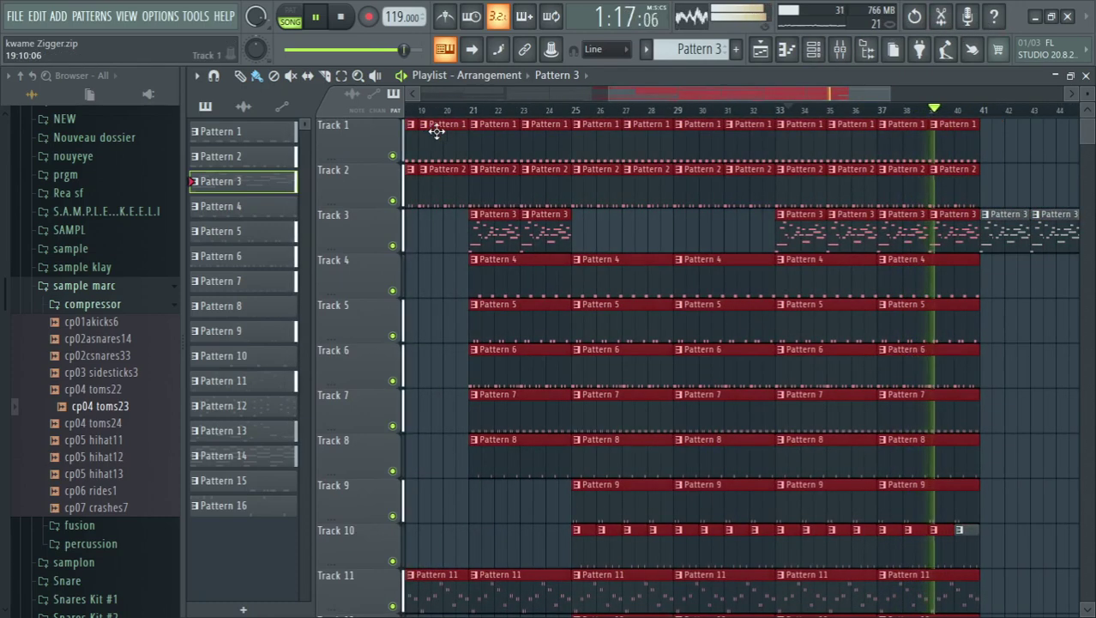
left_click_drag(437, 129, 958, 180)
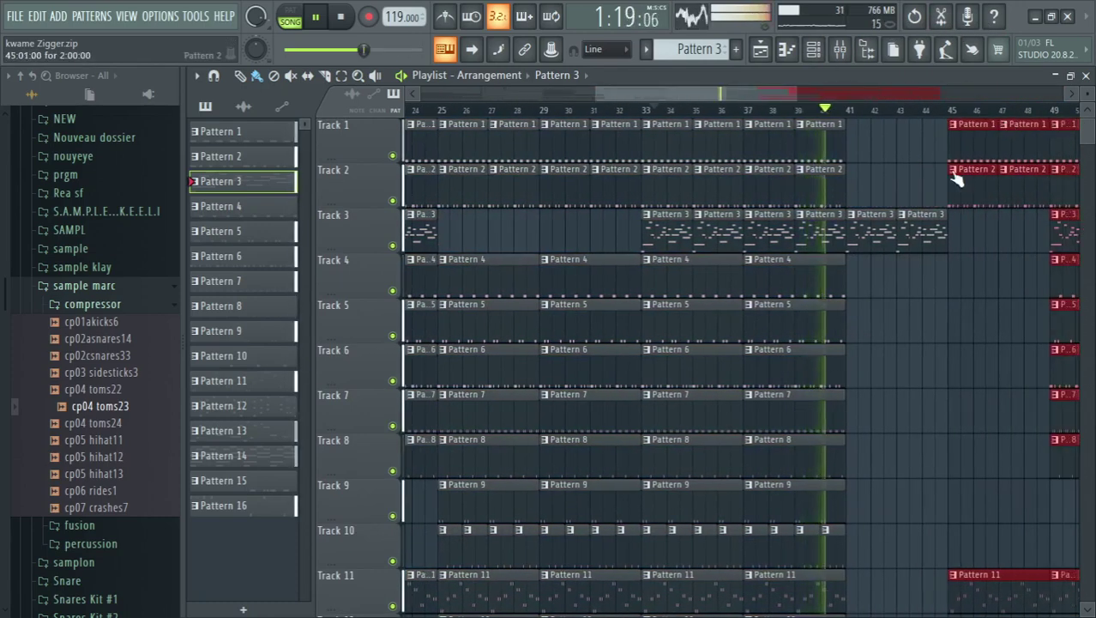
left_click_drag(772, 99, 849, 96)
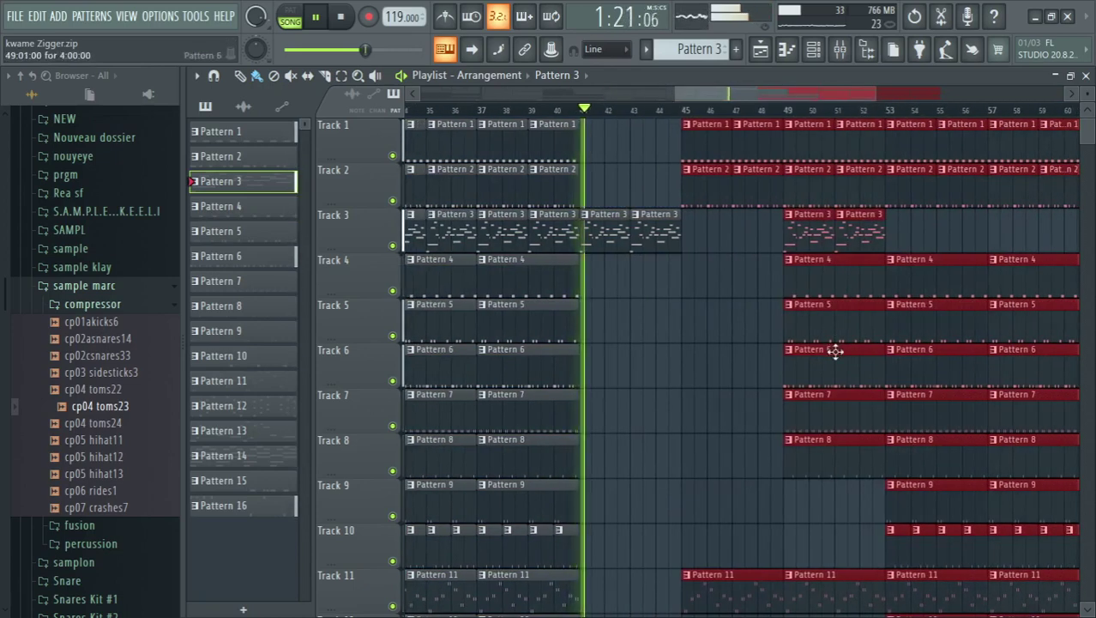
- Pick up Pattern 14 from its existing clip, place it at bar 41 on Track 16 and shorten it to four bars
scroll(824, 360, "down", 3)
scroll(821, 359, "up", 1)
scroll(821, 359, "down", 1)
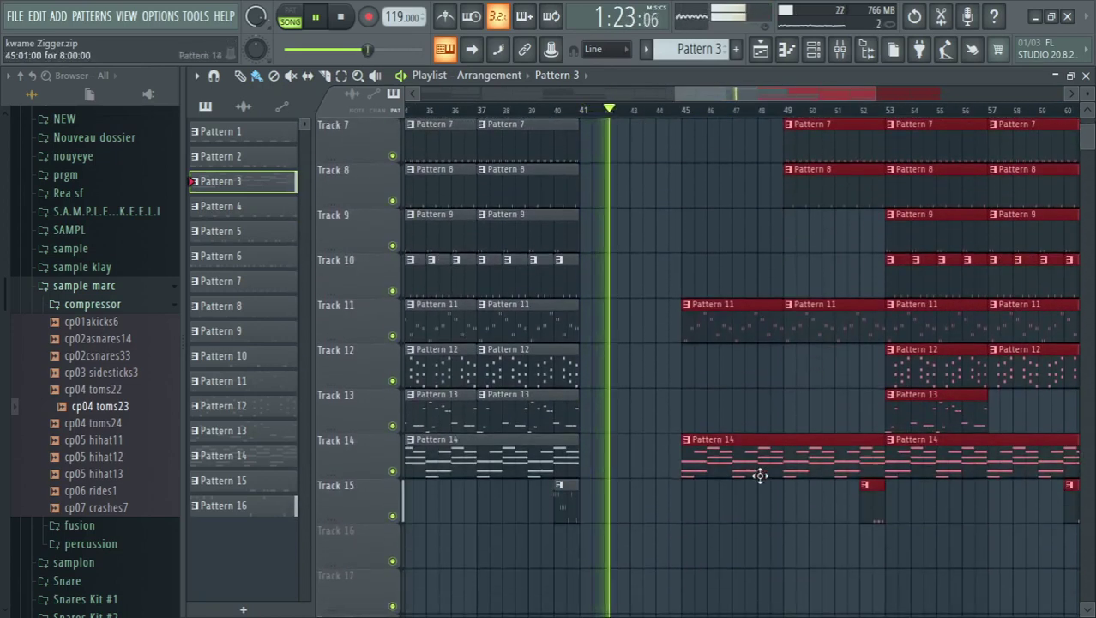
left_click(758, 472)
left_click(580, 551)
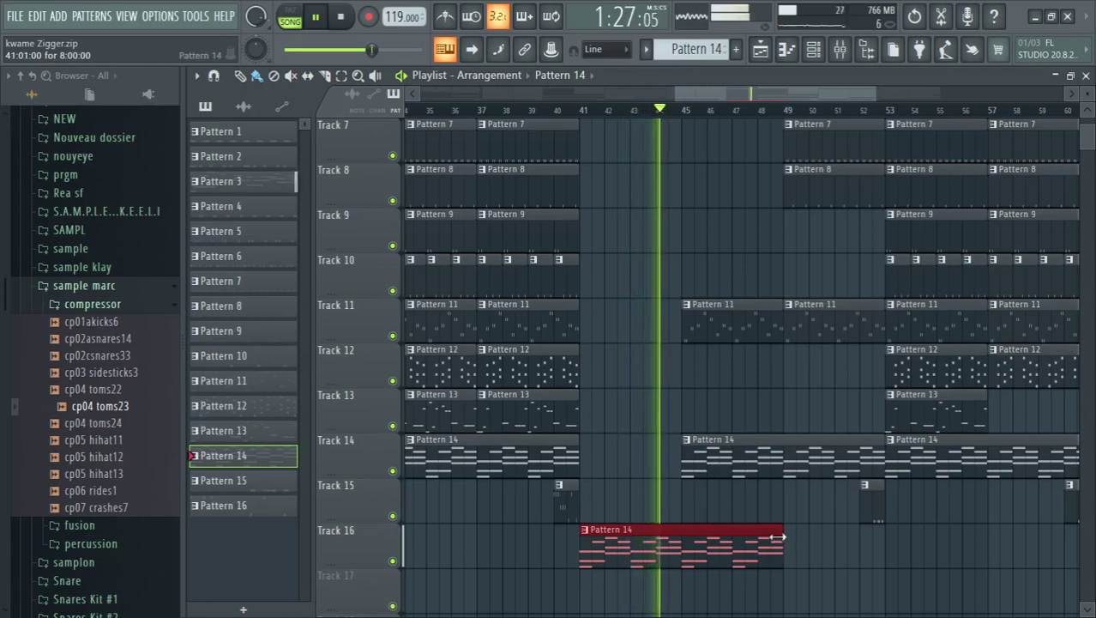
left_click_drag(776, 537, 656, 543)
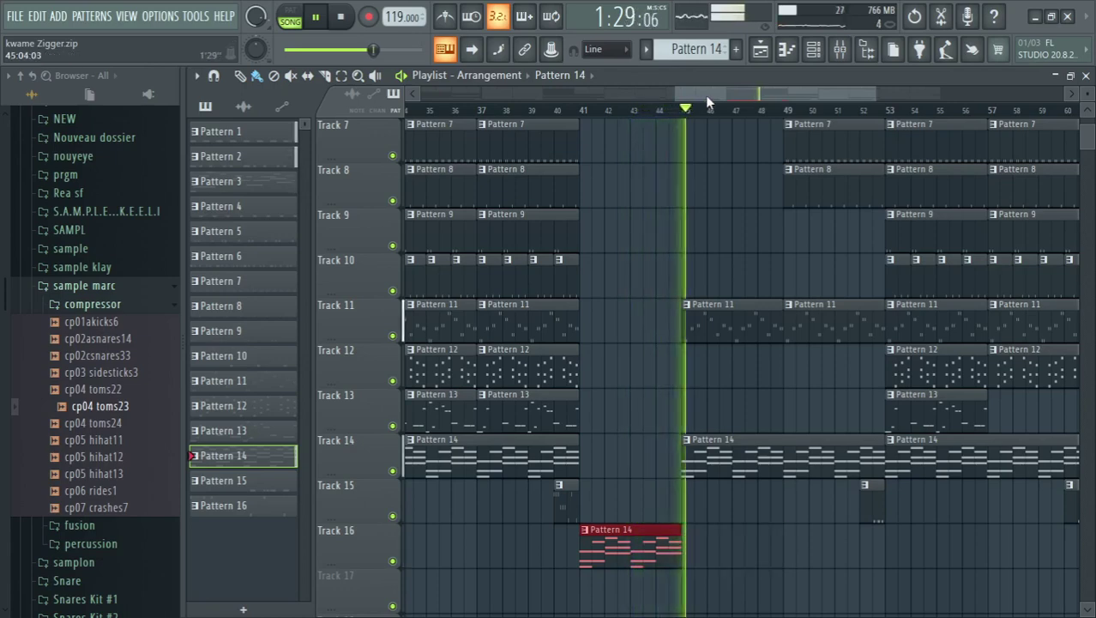
left_click_drag(705, 95, 736, 95)
scroll(625, 273, "up", 1)
scroll(625, 273, "up", 5)
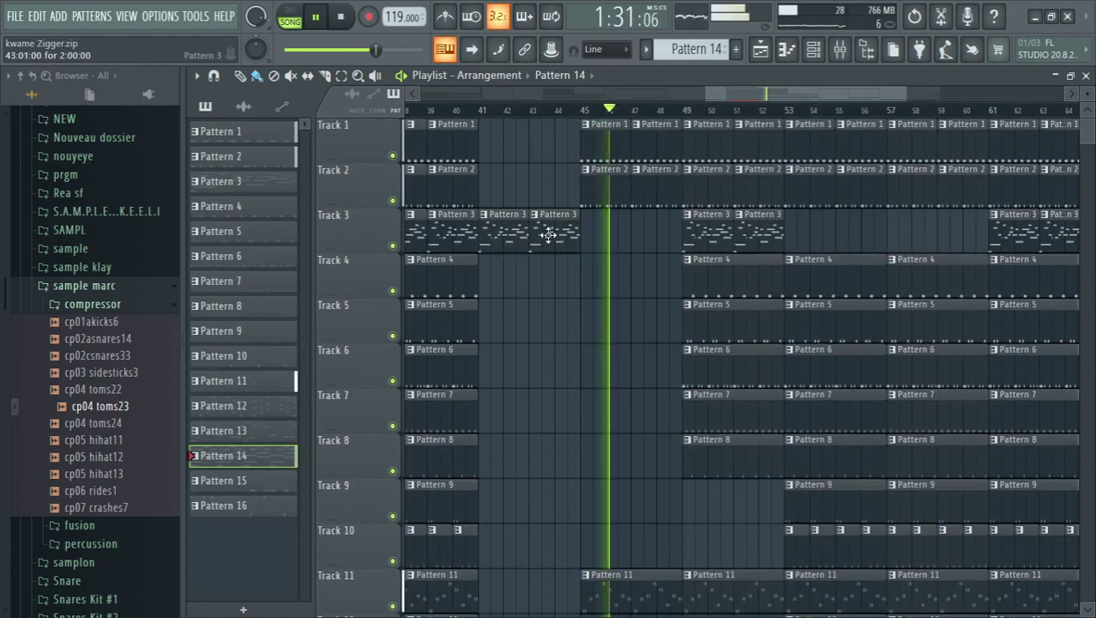
left_click(558, 234)
scroll(594, 276, "down", 4)
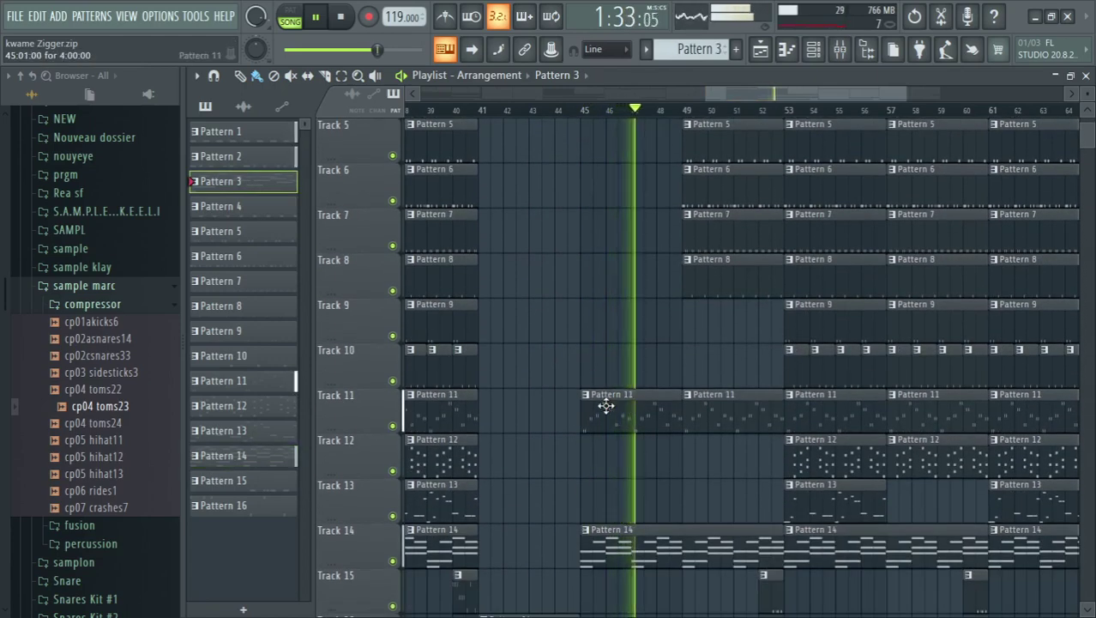
left_click(476, 455)
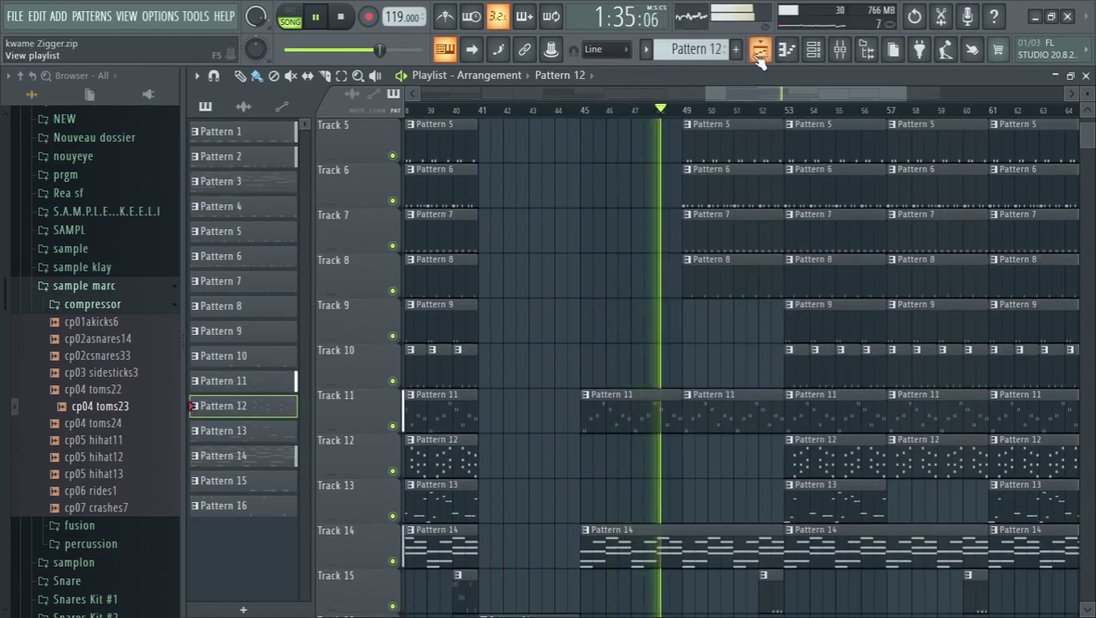
- Replace the Track 15 fill at bar 60 with the Pattern 16 fill used at bar 40
left_click_drag(774, 100, 820, 97)
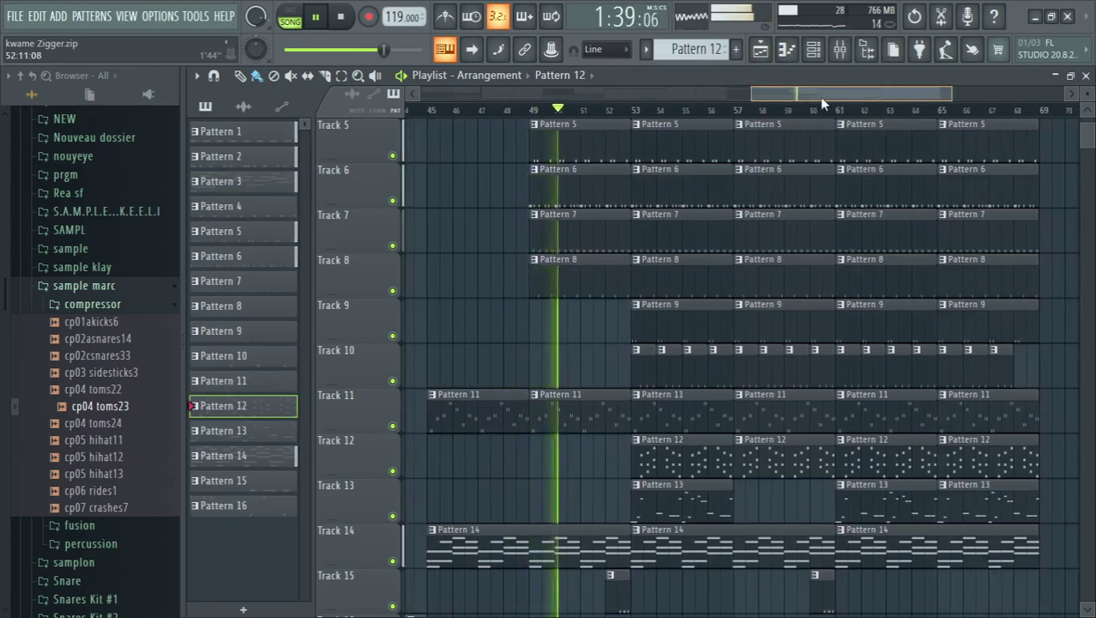
scroll(830, 403, "down", 5)
right_click(815, 373)
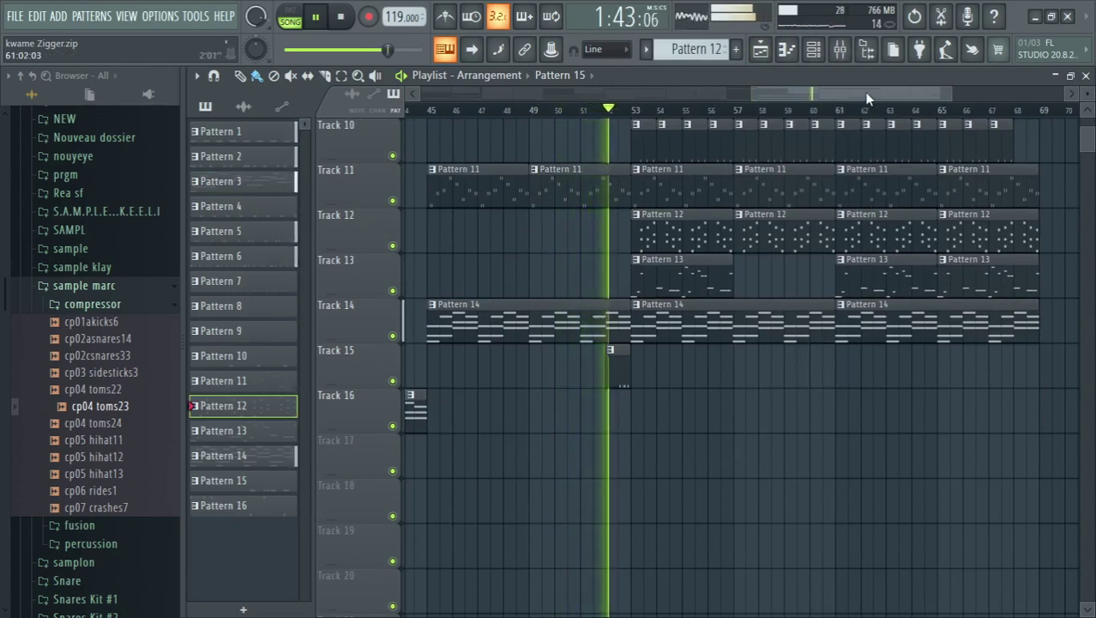
left_click_drag(866, 98, 829, 110)
left_click(741, 358)
left_click_drag(762, 99, 829, 103)
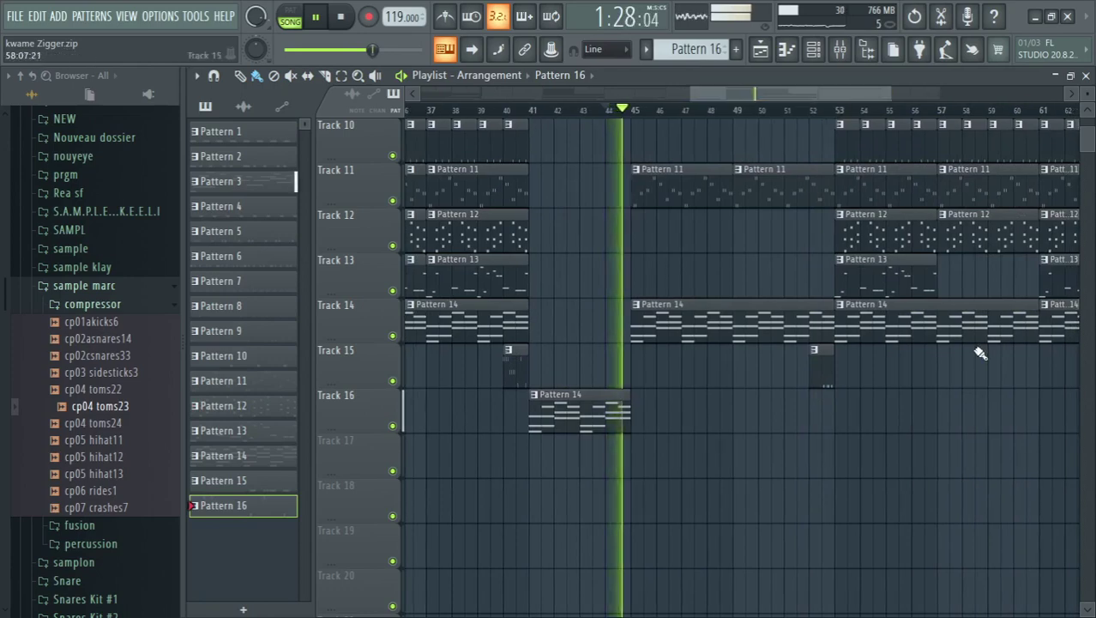
left_click(1016, 375)
- Pick up Pattern 13 from its existing clip and place it at bar 41 on Track 17
left_click(893, 284)
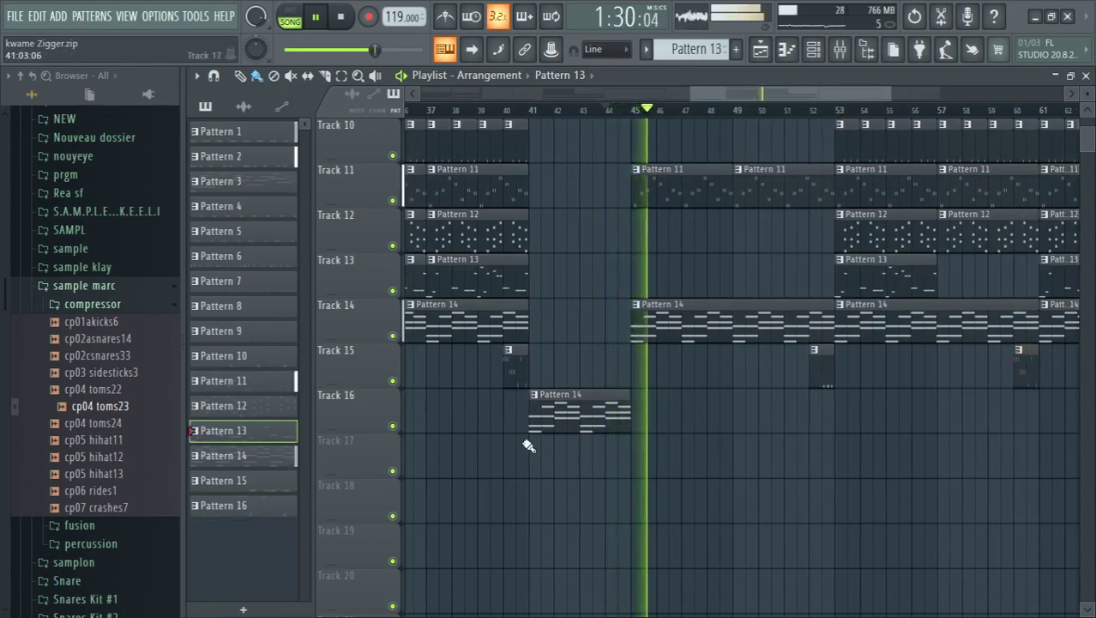
left_click(532, 458)
scroll(504, 98, "up", 1)
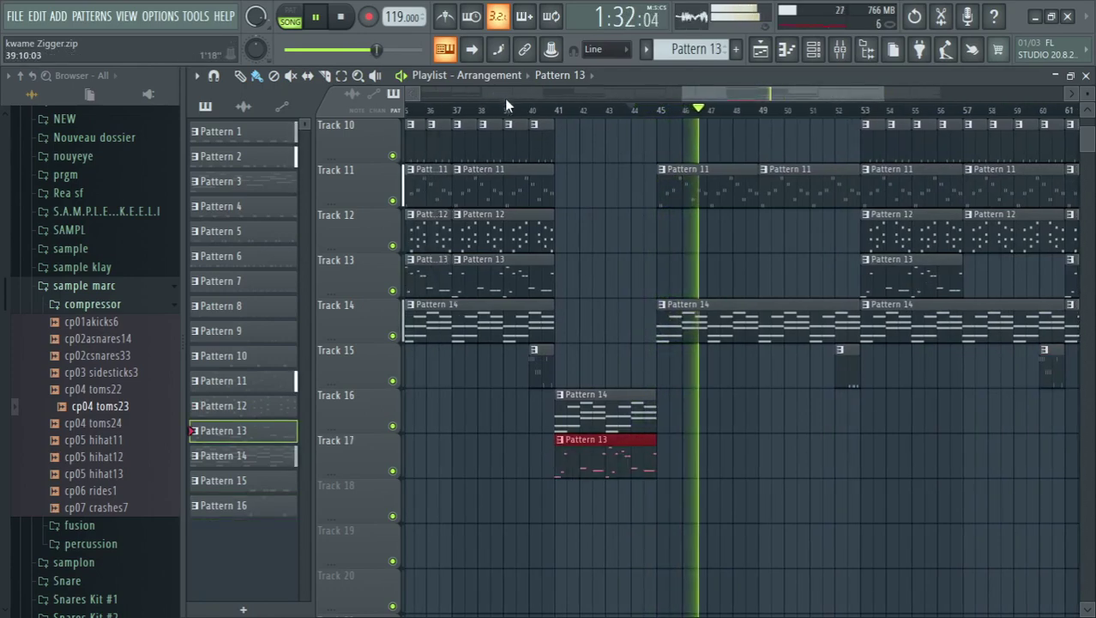
- Play from around bar 39 and examine how the stripped-down bars 41–44 lead into the section at bar 45
left_click(515, 109)
left_click_drag(700, 89, 730, 86)
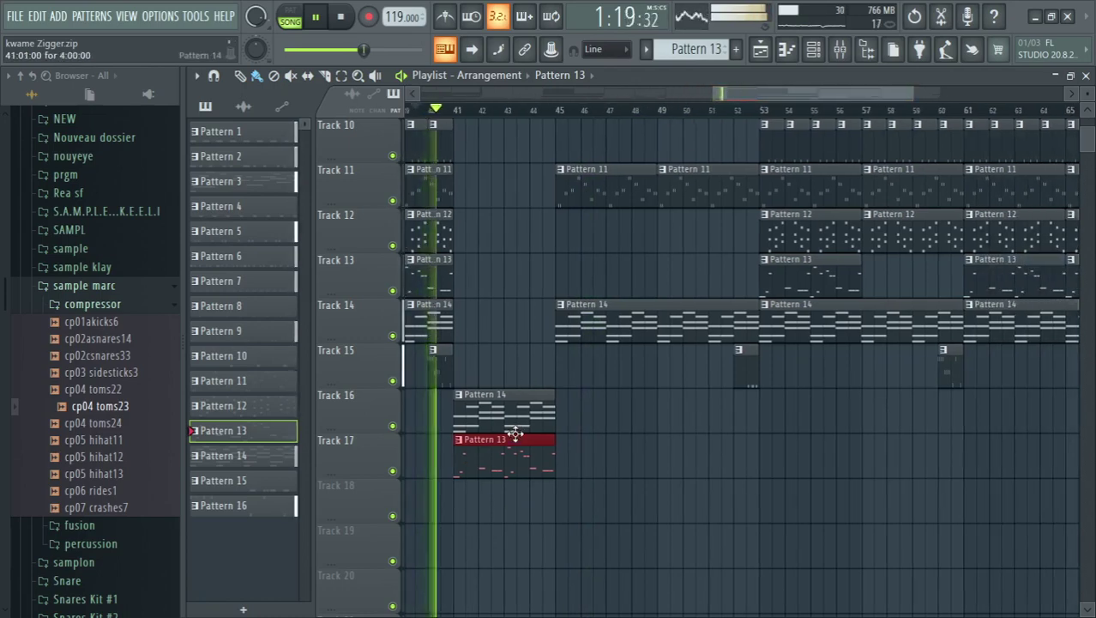
scroll(518, 438, "up", 1)
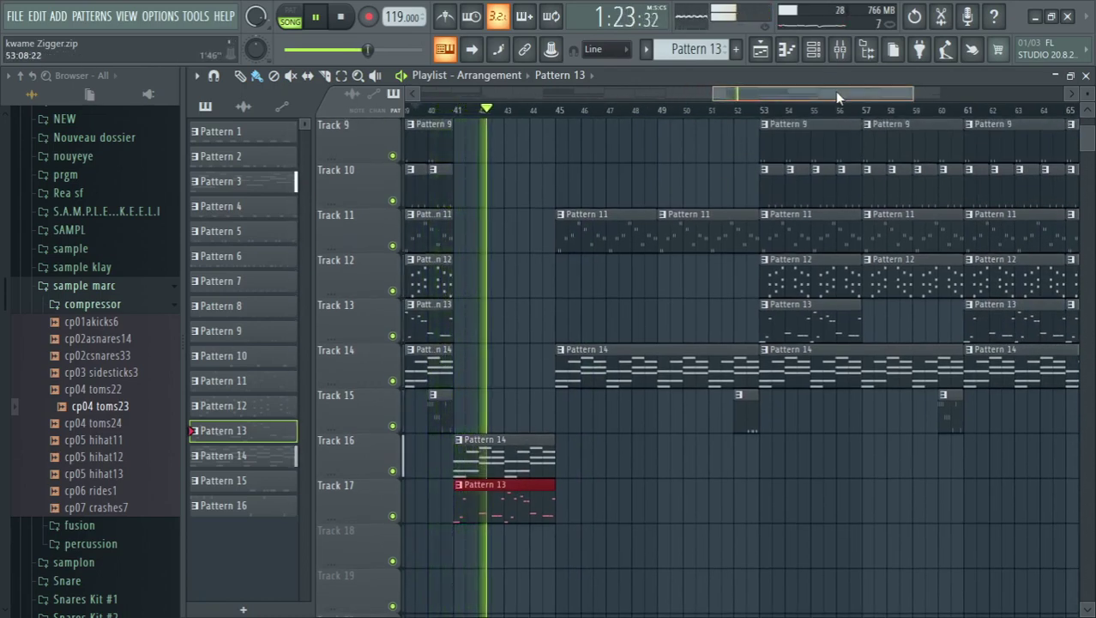
left_click_drag(834, 91, 843, 91)
scroll(536, 341, "up", 1)
scroll(536, 342, "up", 5)
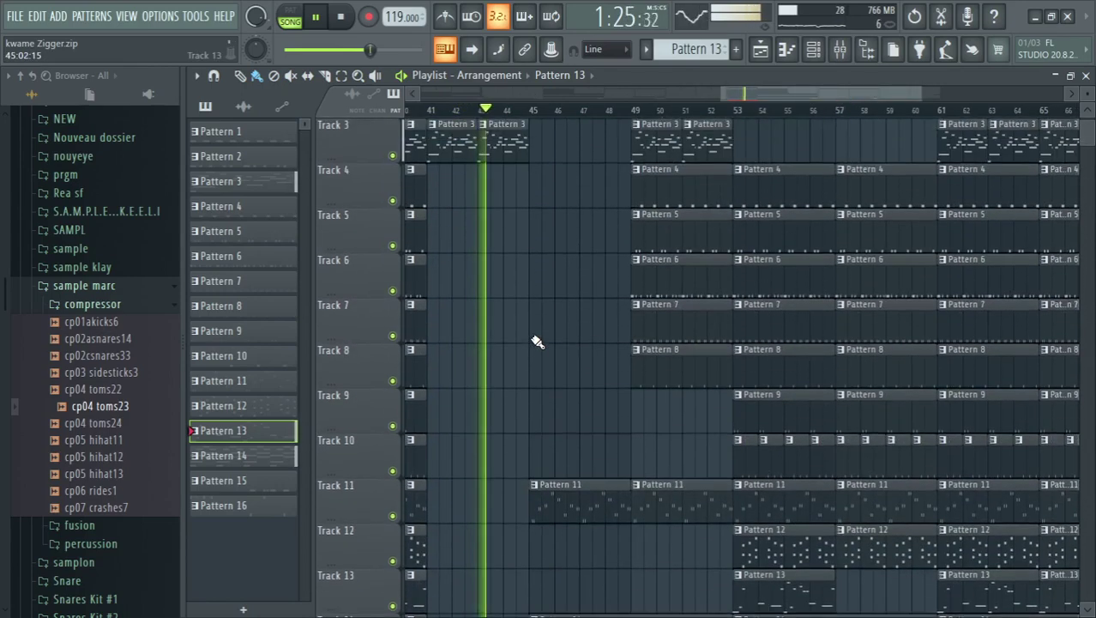
scroll(536, 341, "down", 5)
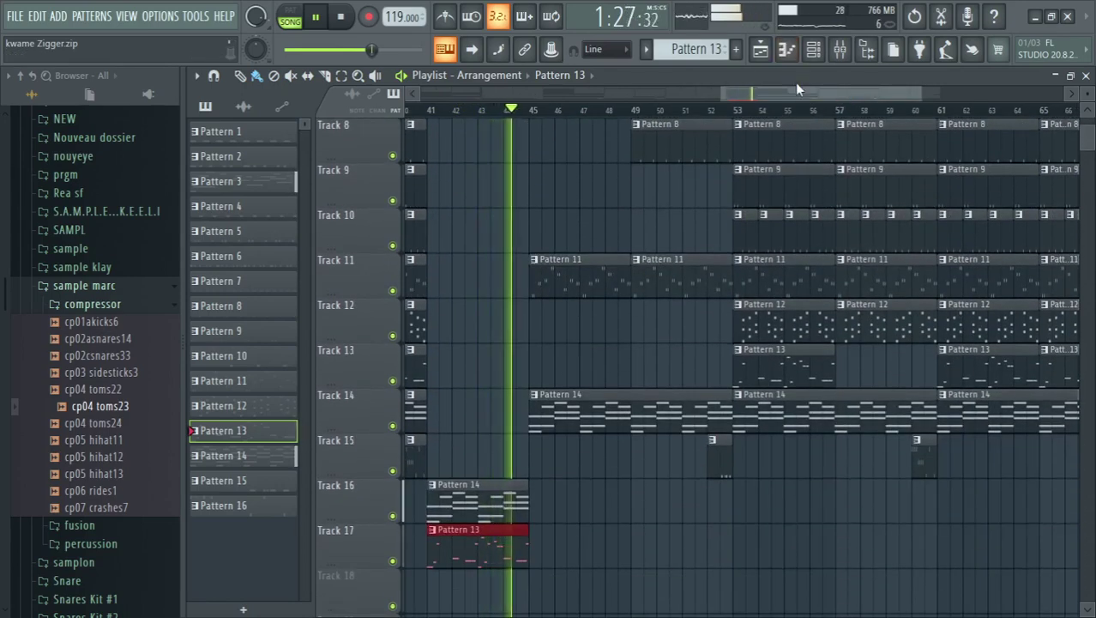
- Save the project under the same zipped file name, kwame Zigger, replacing the existing file
key("ctrl+shift+s")
left_click(703, 482)
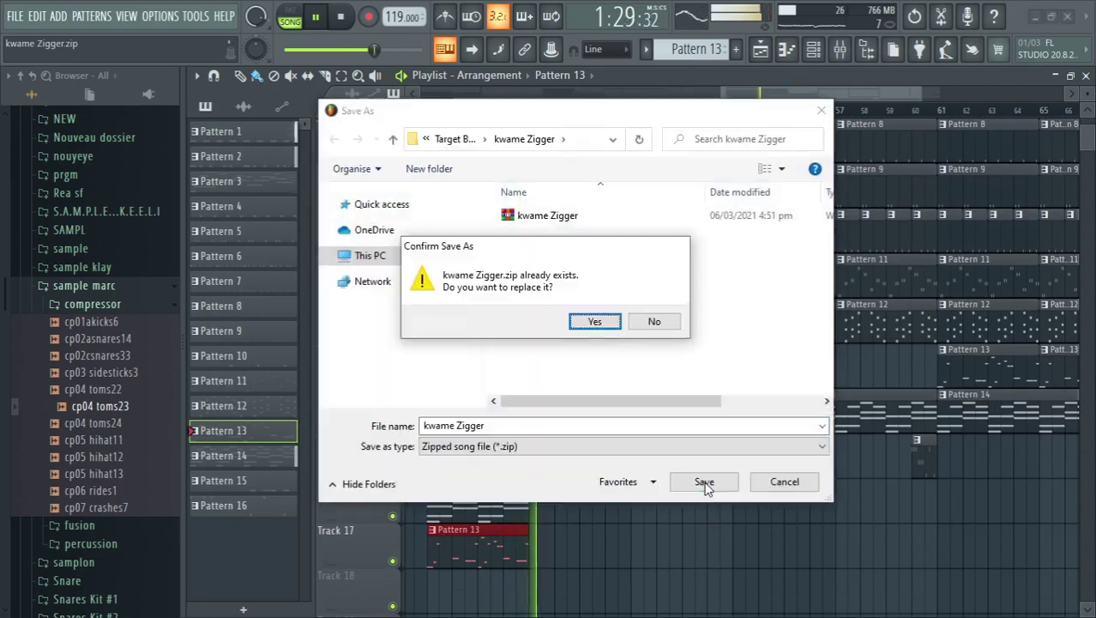
key("Return")
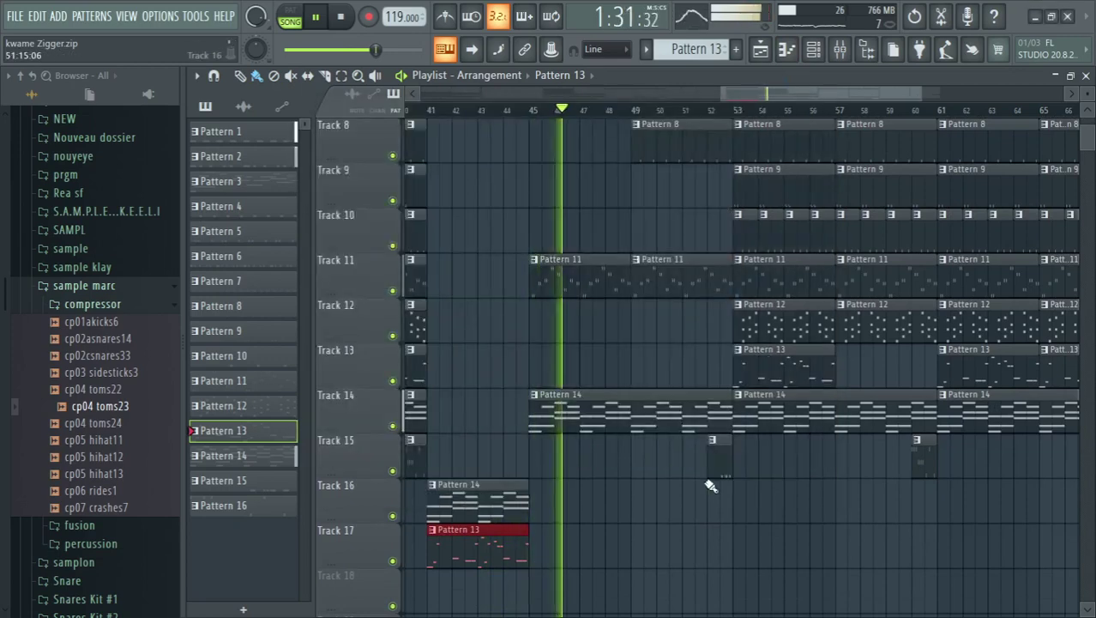
left_click(813, 49)
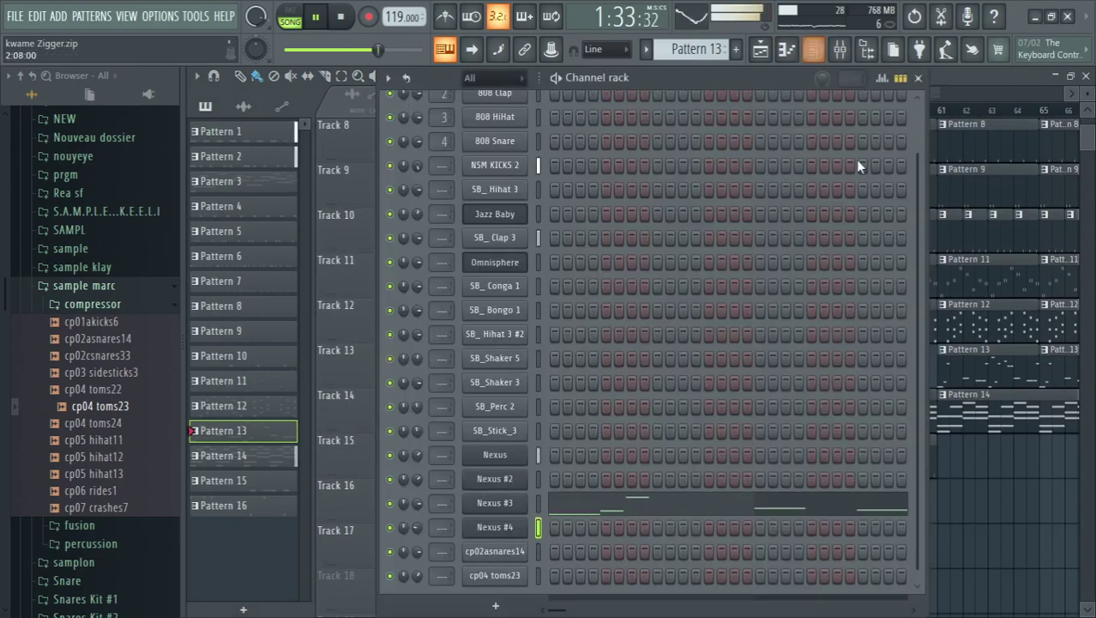
left_click(918, 80)
- Add the missing Pattern 10 clip at bar 68 on Track 10 and copy the bar 61–68 section to bar 69
mouse_move(821, 87)
left_mouse_down()
mouse_move(849, 92)
mouse_move(835, 90)
left_mouse_up()
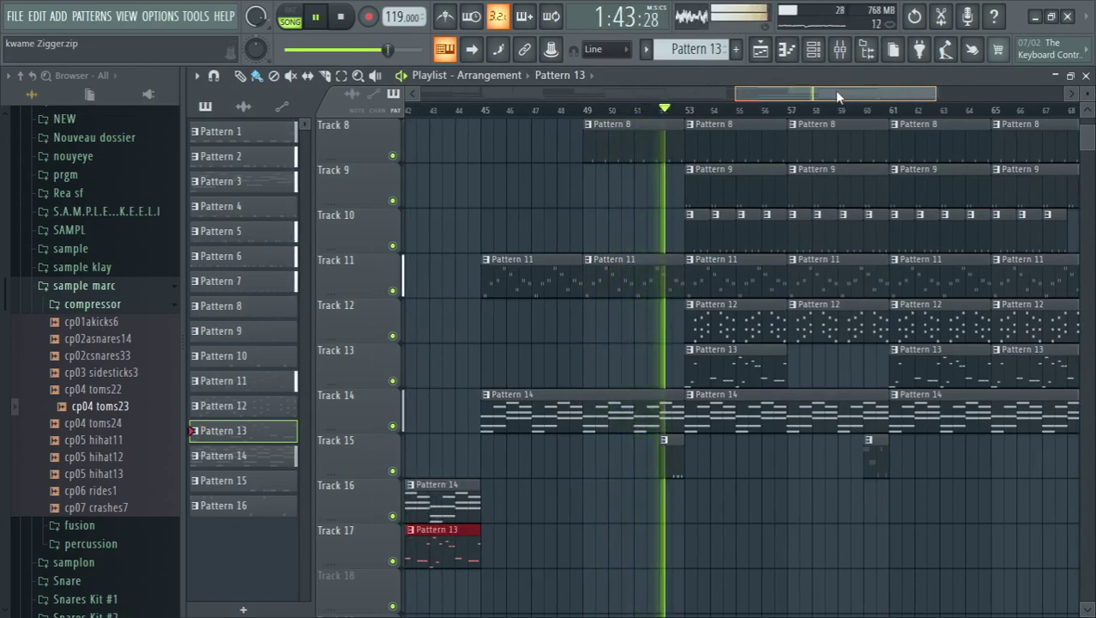
left_click_drag(835, 91, 892, 96)
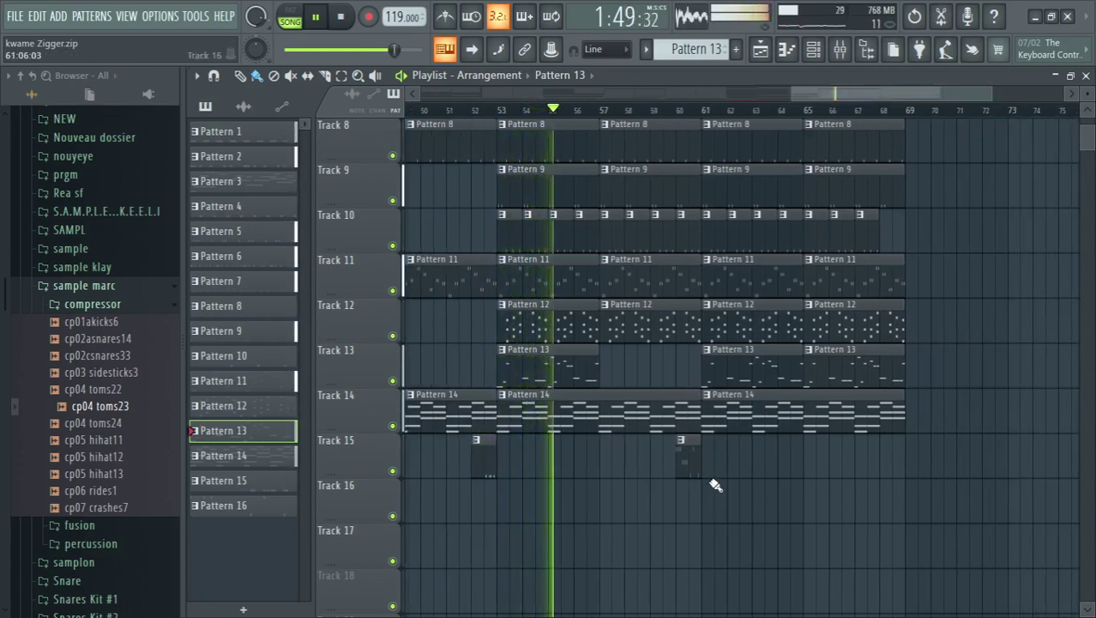
left_click(861, 216)
left_click(888, 216)
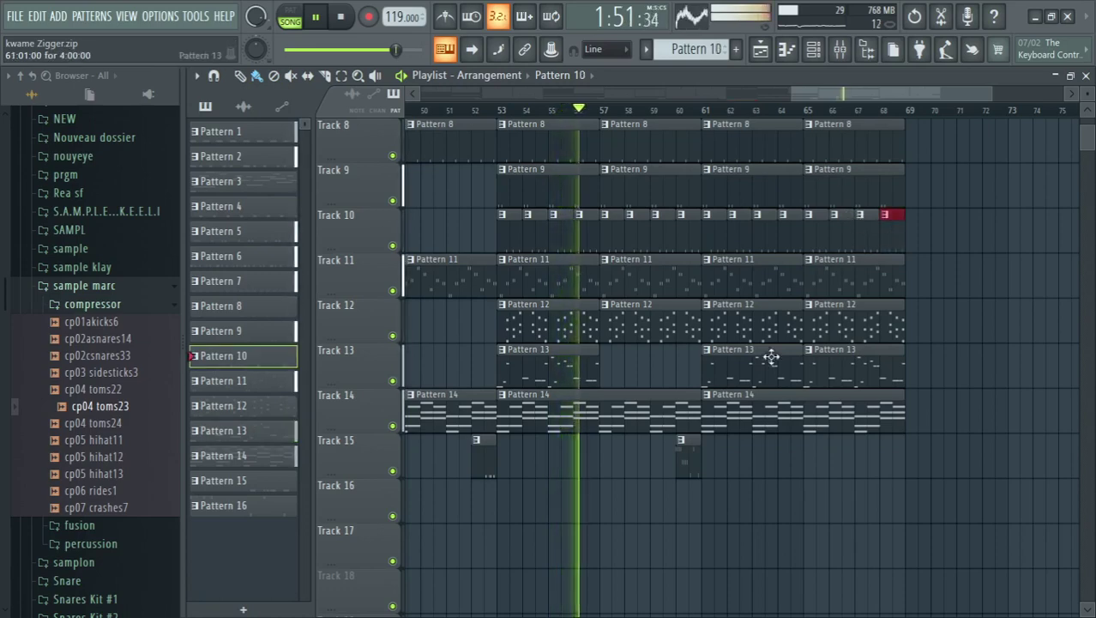
left_click_drag(727, 460, 883, 73)
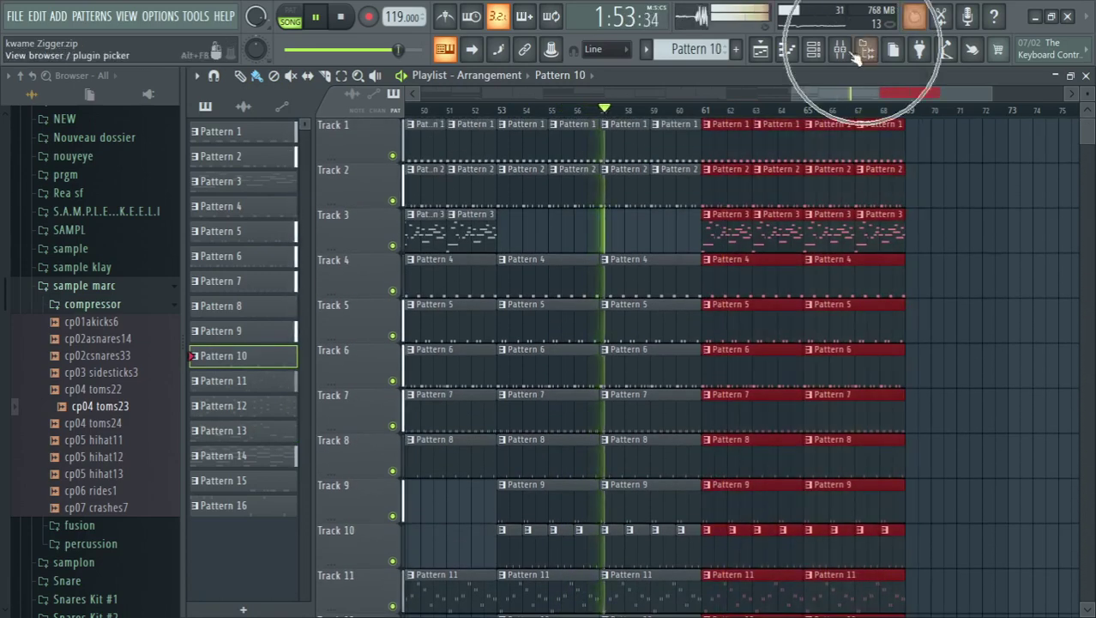
left_click_drag(720, 137, 924, 137)
right_click(739, 227)
right_click(763, 229)
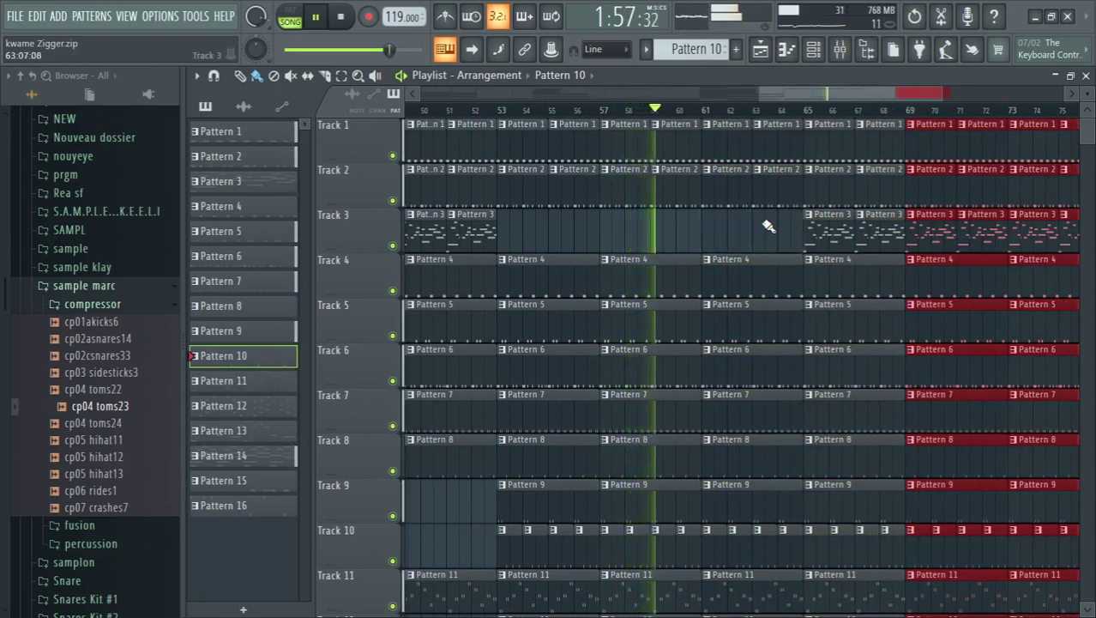
left_click(833, 230)
left_click(711, 239)
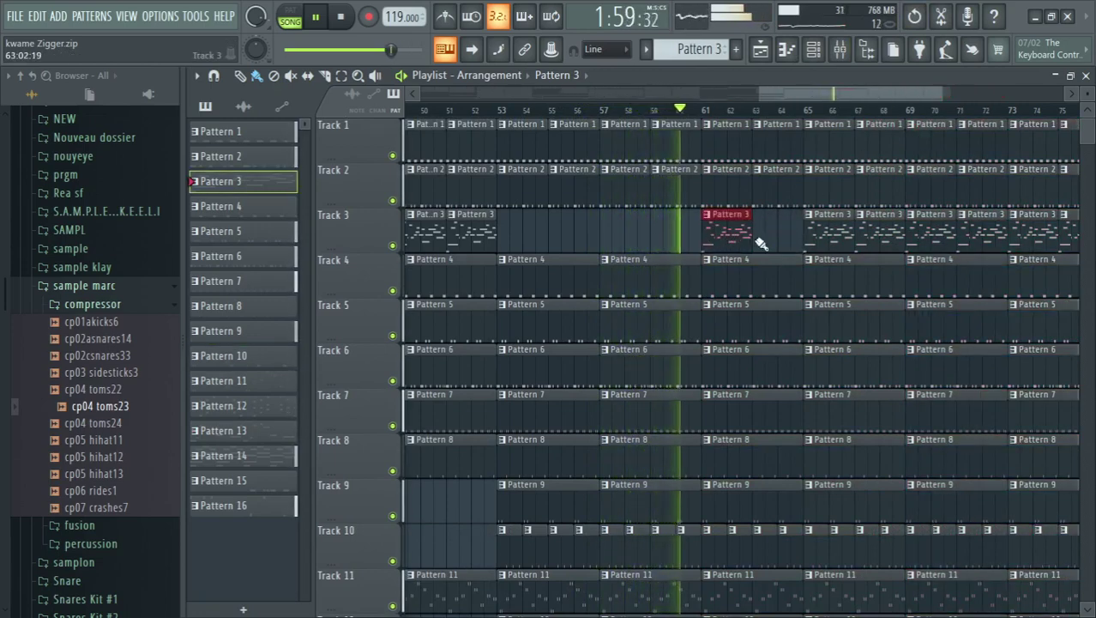
left_click(759, 236)
- Delete the Pattern 9, 10, 12 and 13 clips spanning bars 65–68 on Tracks 9, 10, 12 and 13
scroll(748, 240, "down", 1)
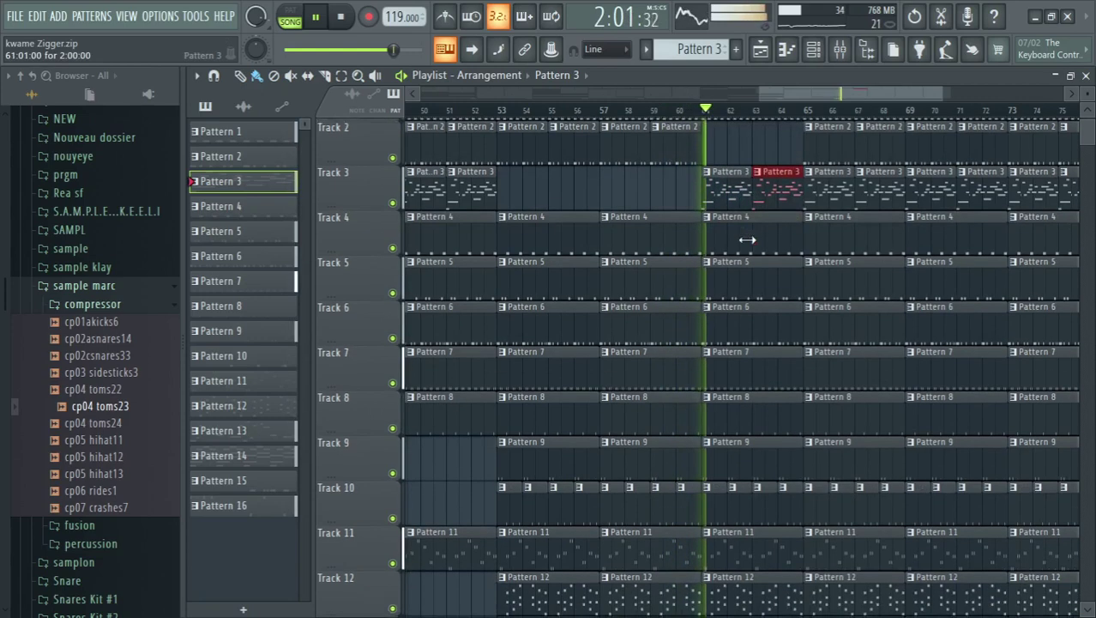
scroll(746, 232, "down", 3)
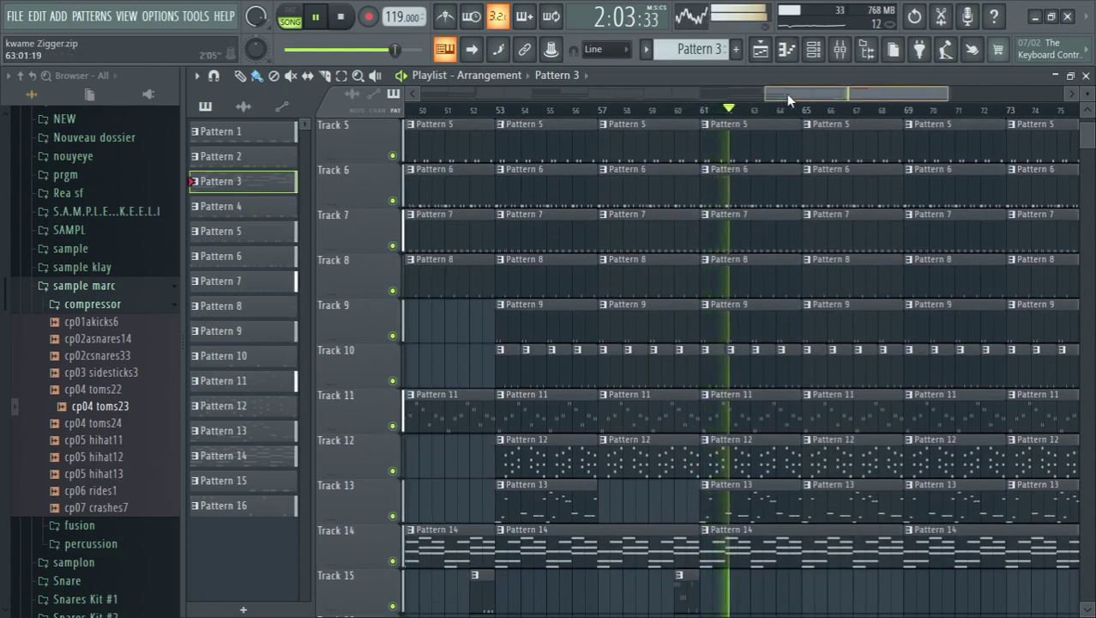
scroll(734, 506, "right", 2)
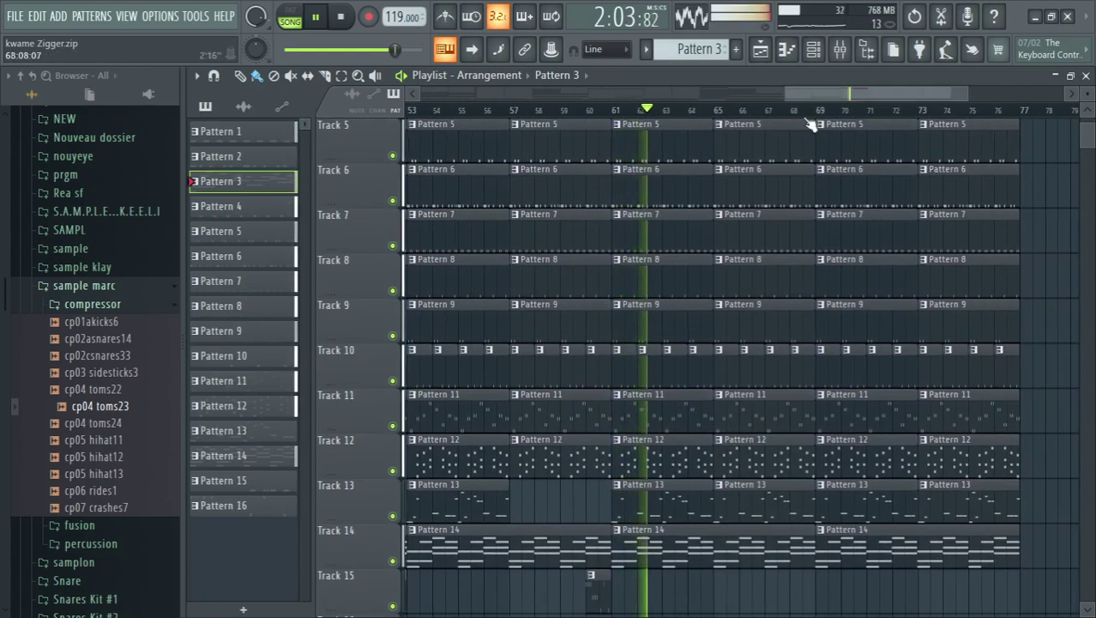
right_click(748, 443)
right_click(771, 498)
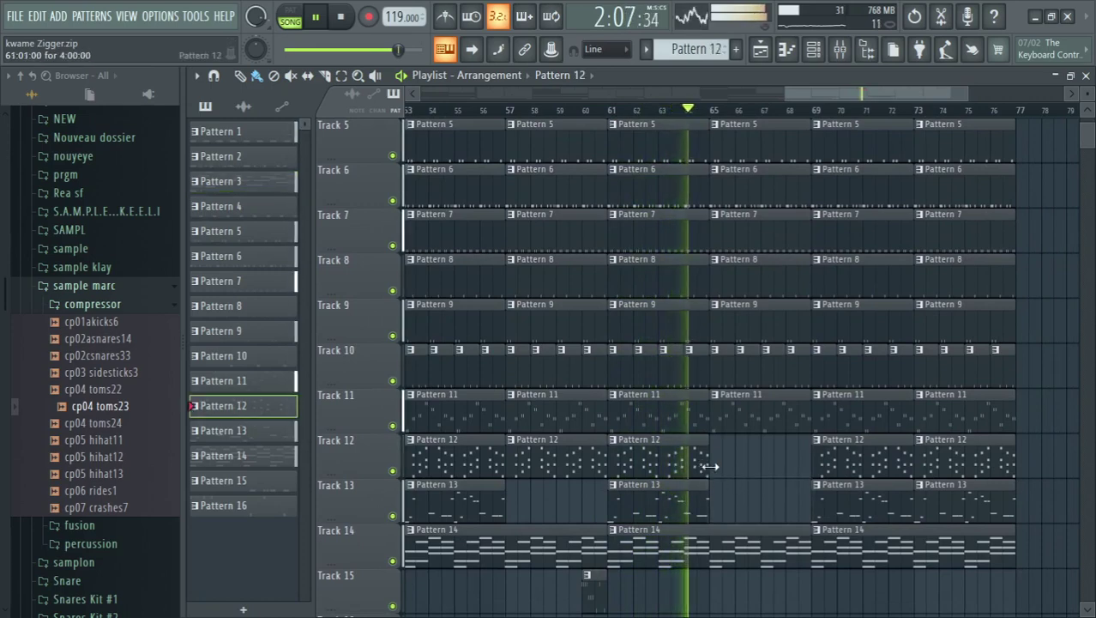
right_click(726, 370)
right_click(775, 338)
- Restart playback and copy the Pattern 12 and Pattern 13 clips from bar 61 to bar 65
key("space")
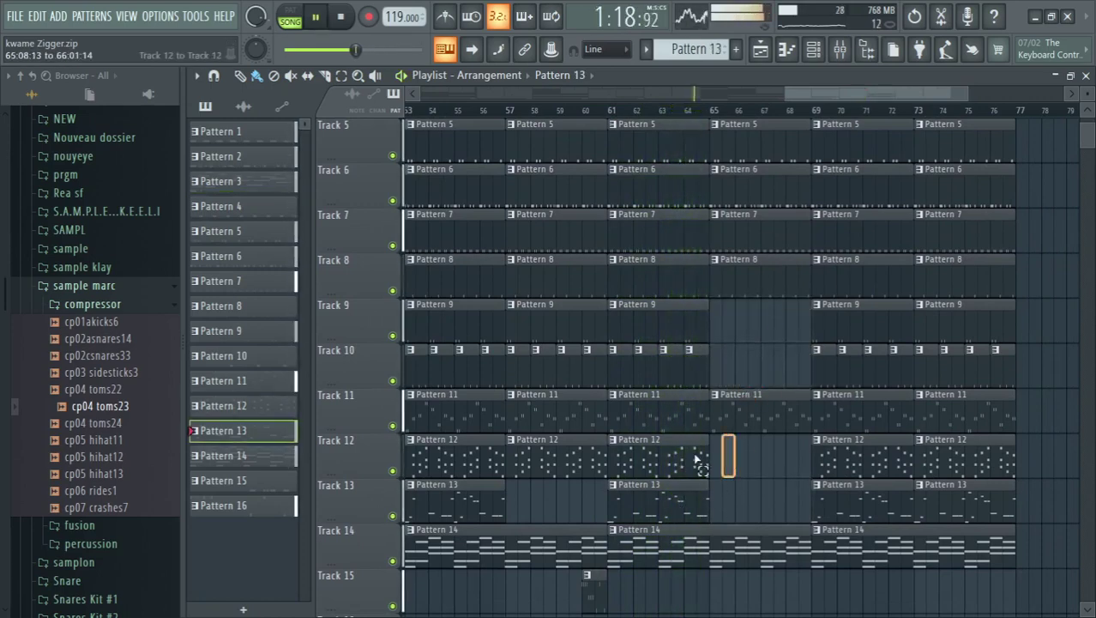
left_click_drag(695, 459, 743, 474)
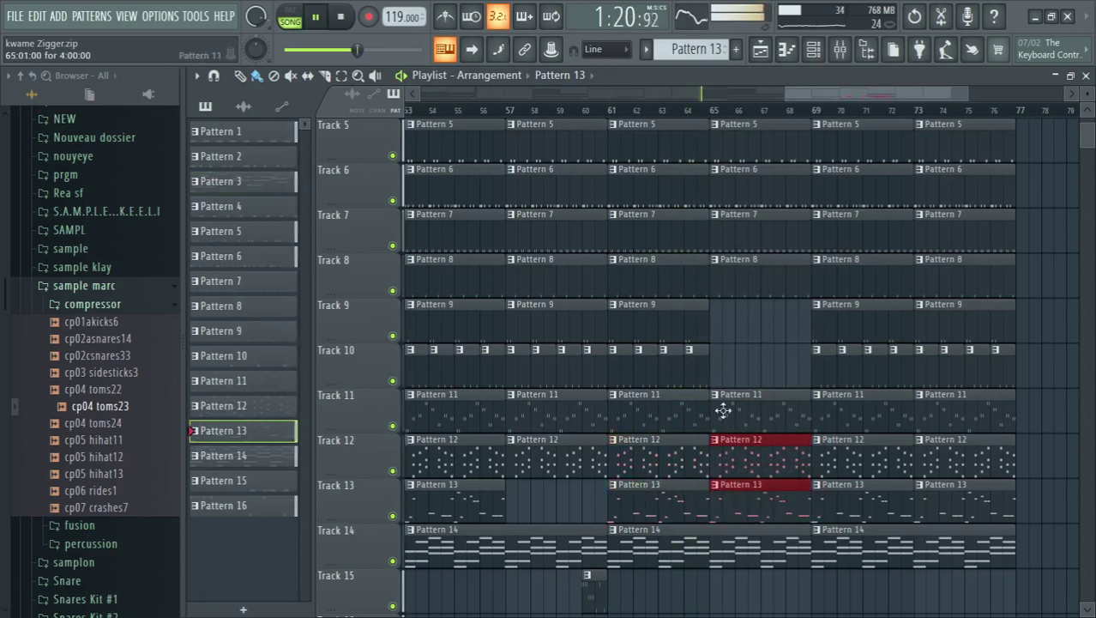
- Play the song from around bar 61 and delete the Pattern 8 clip and both Pattern 1 clips spanning bars 65–68
scroll(728, 355, "up", 4)
left_click(631, 112)
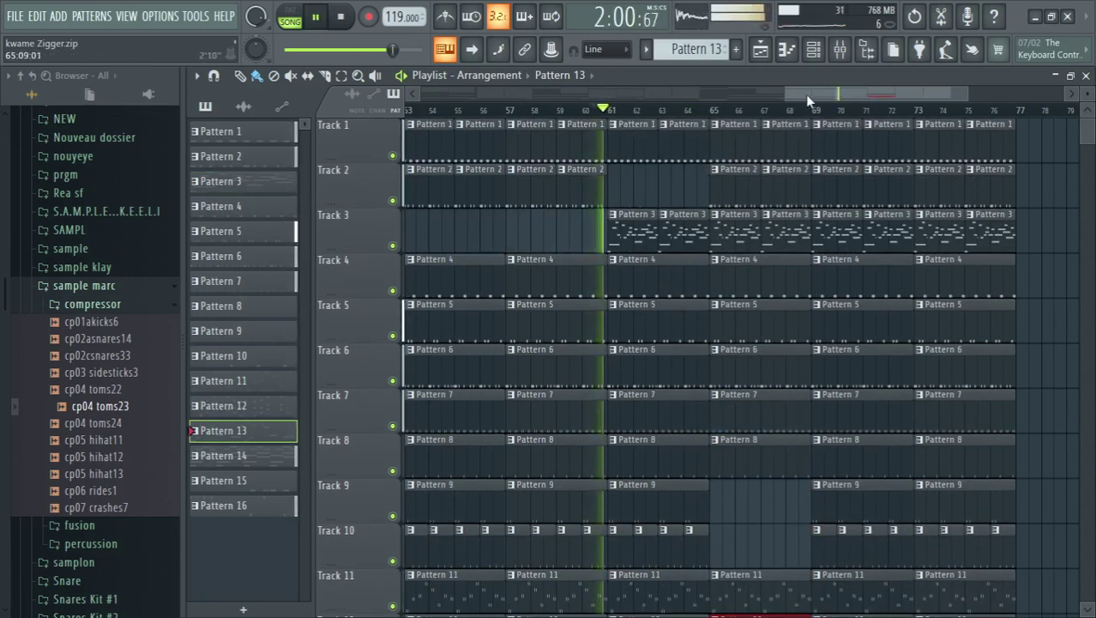
left_click_drag(807, 95, 835, 95)
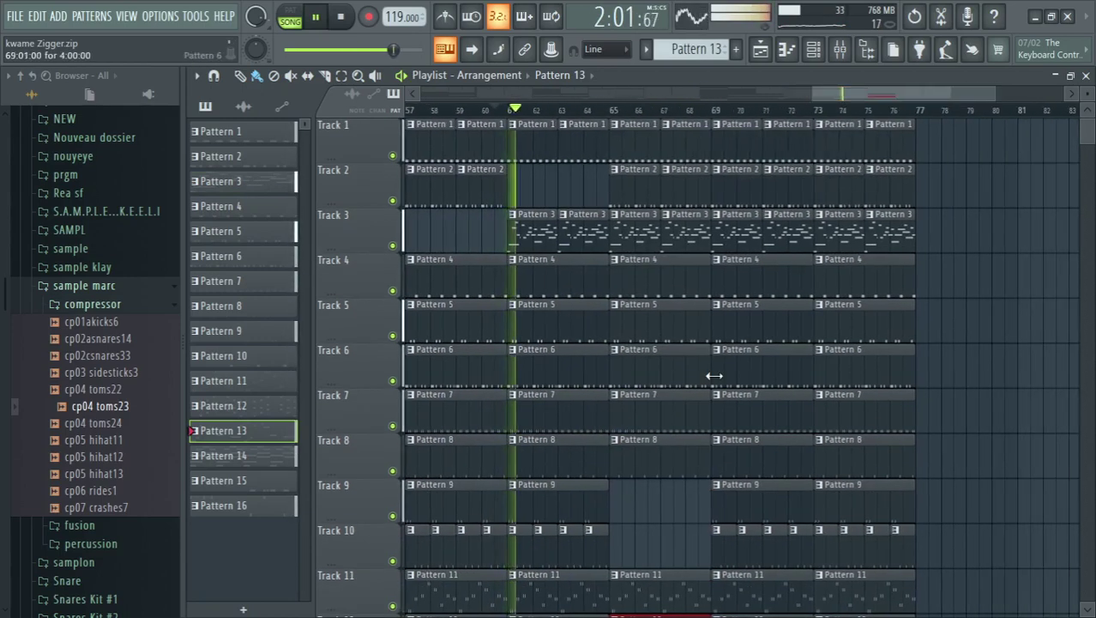
right_click(684, 447)
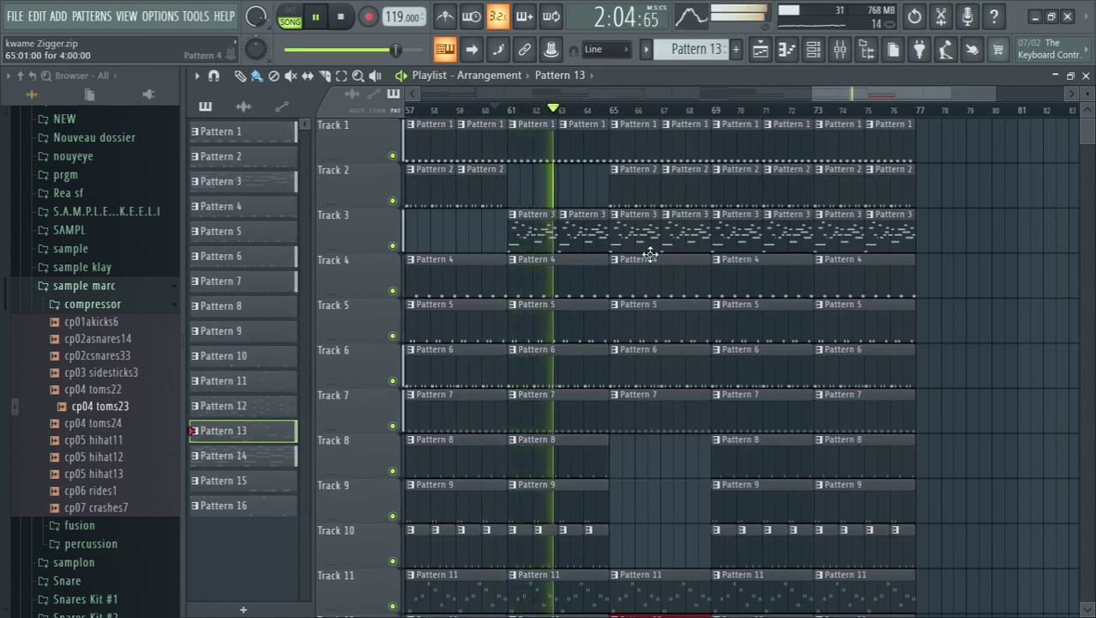
right_click(637, 153)
right_click(693, 152)
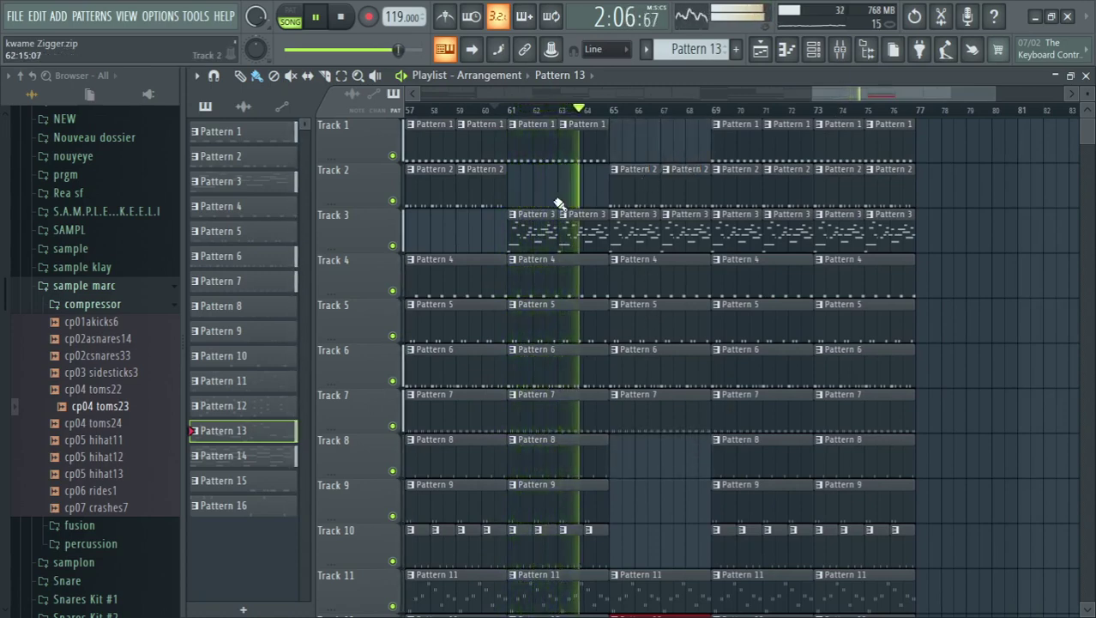
- Add fills on Track 15: a half-bar Pattern 16 clip at the end of bar 64 and a Pattern 15 clip at bar 68
scroll(661, 240, "down", 9)
left_click(494, 372)
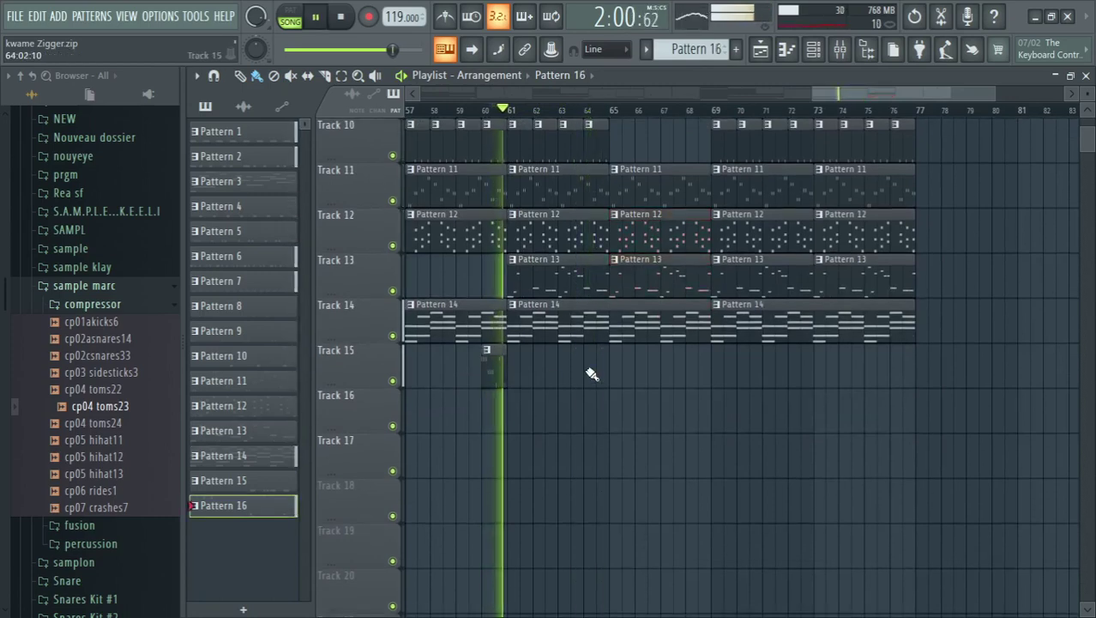
left_click_drag(591, 374, 602, 368)
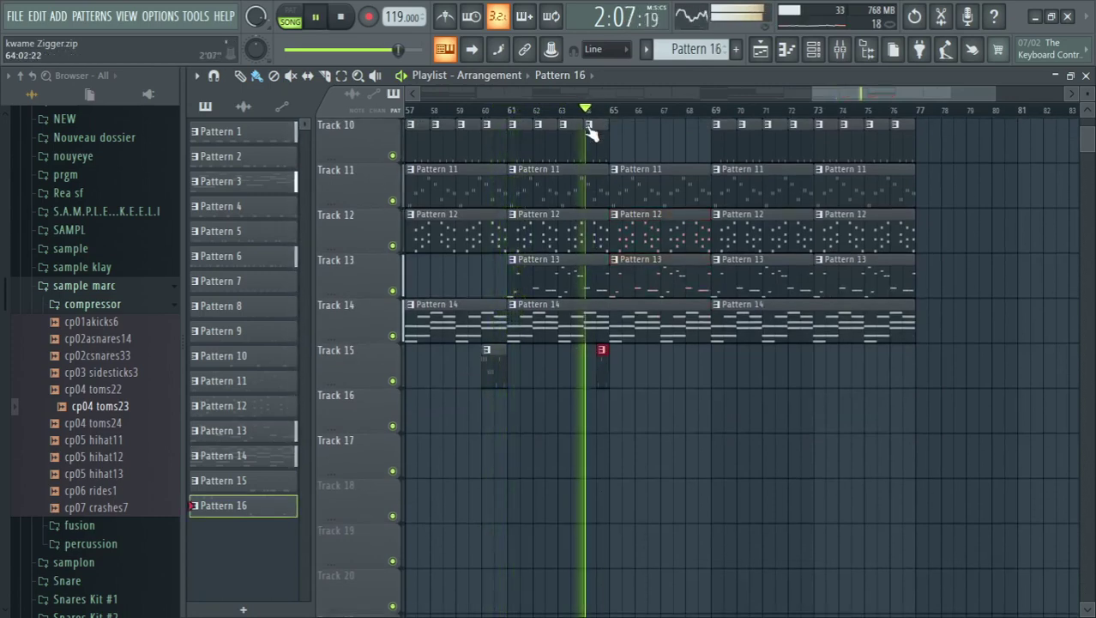
scroll(643, 274, "up", 3)
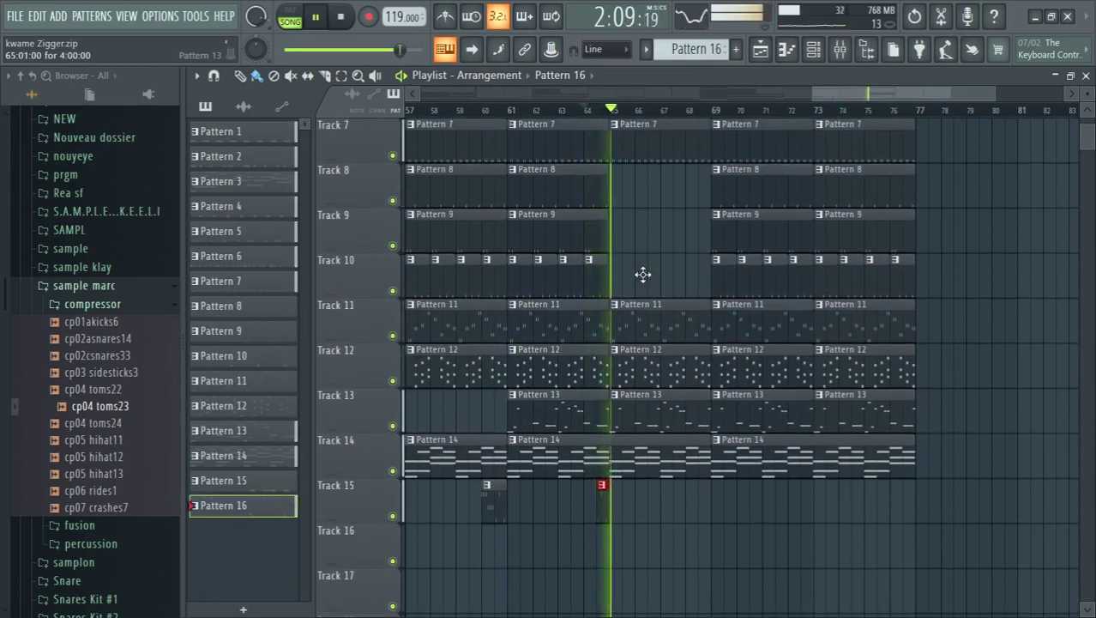
scroll(643, 275, "up", 5)
scroll(643, 275, "down", 4)
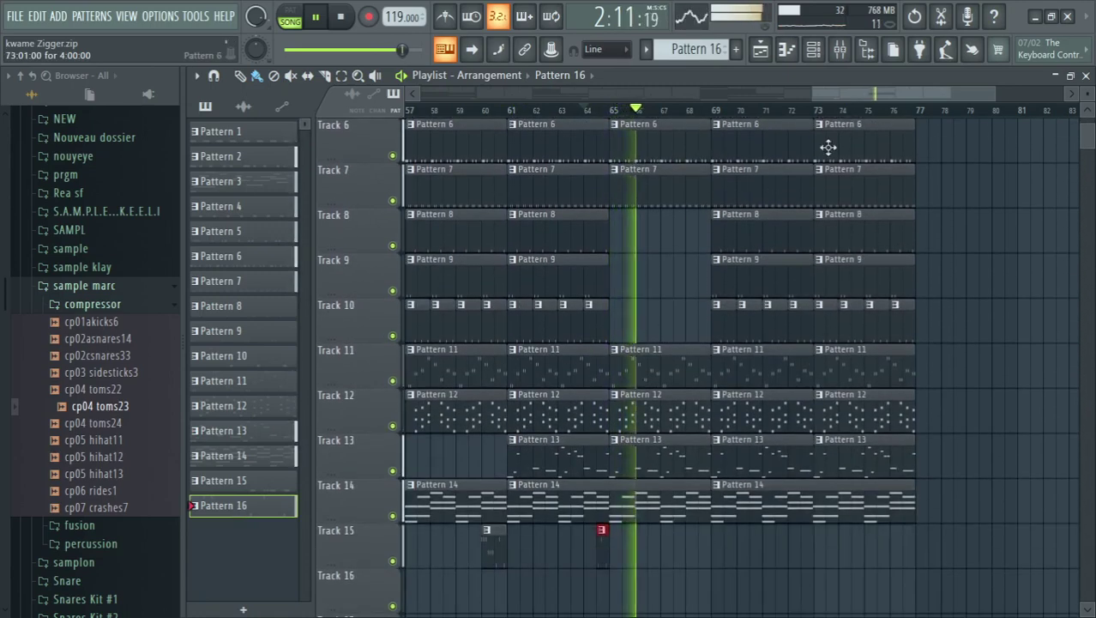
left_click_drag(845, 89, 769, 106)
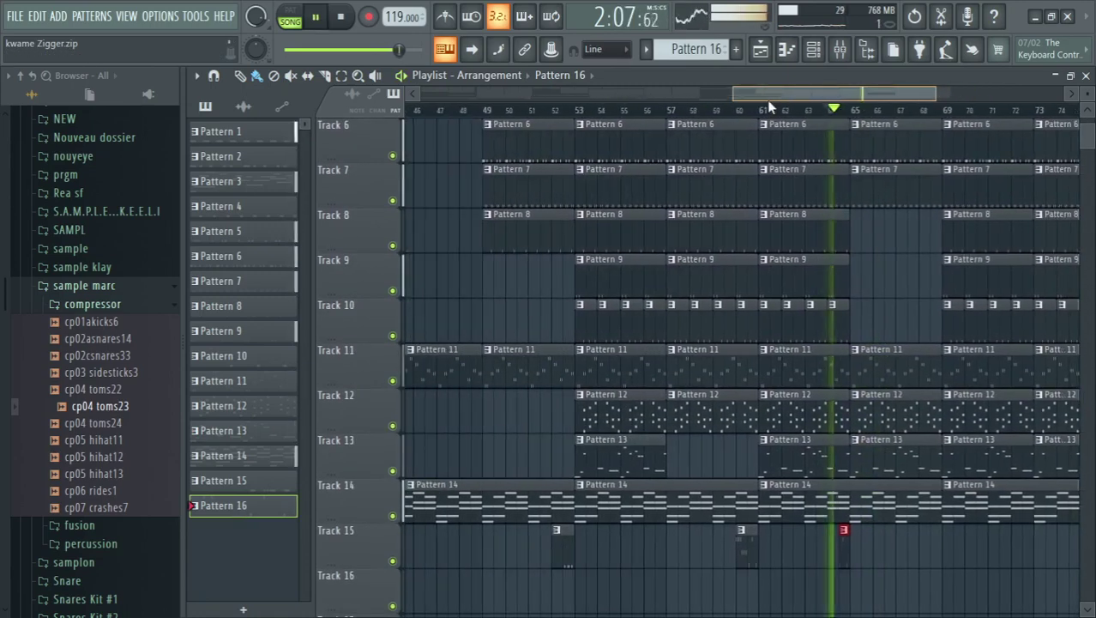
left_click(568, 551)
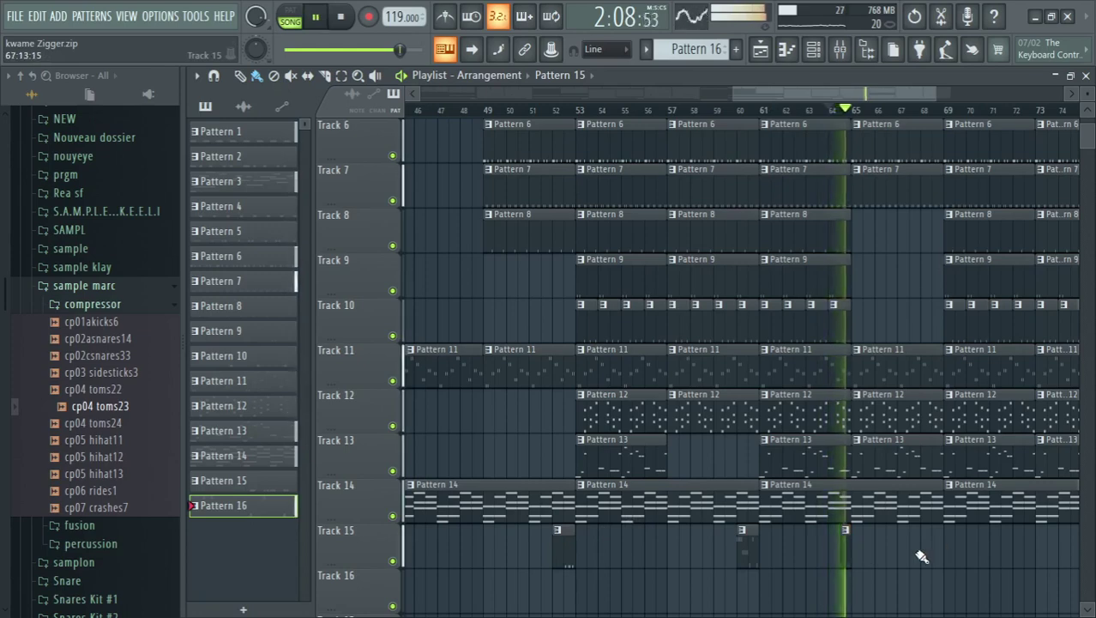
left_click_drag(861, 93, 970, 100)
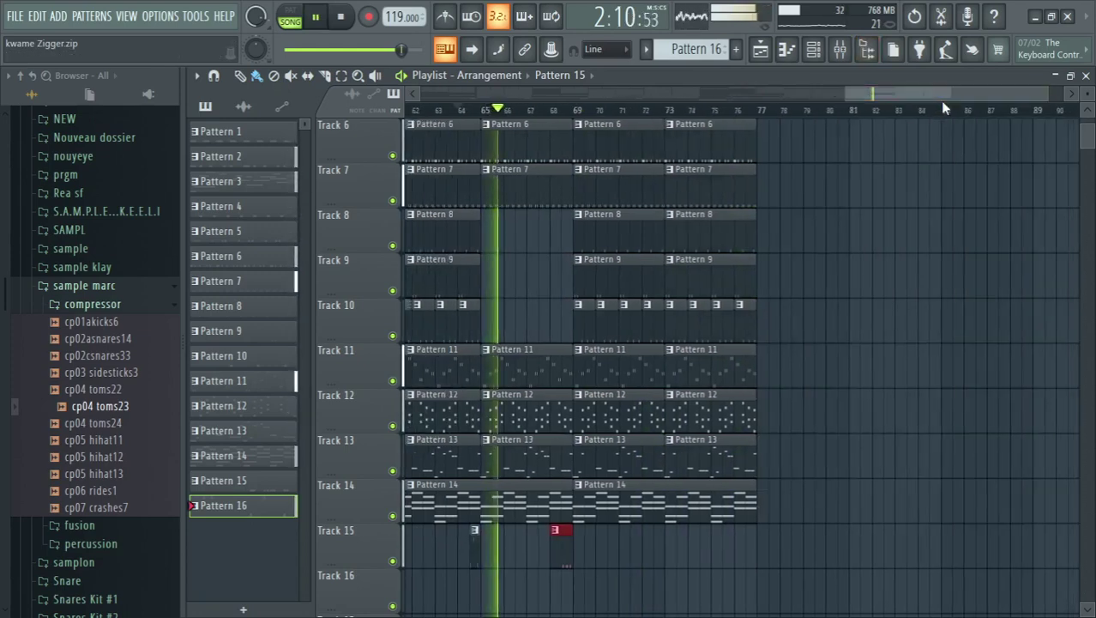
- Copy the bar 69–76 section across Tracks 1–14 to bar 77
left_click_drag(589, 568, 758, 121)
left_click_drag(589, 147, 766, 176)
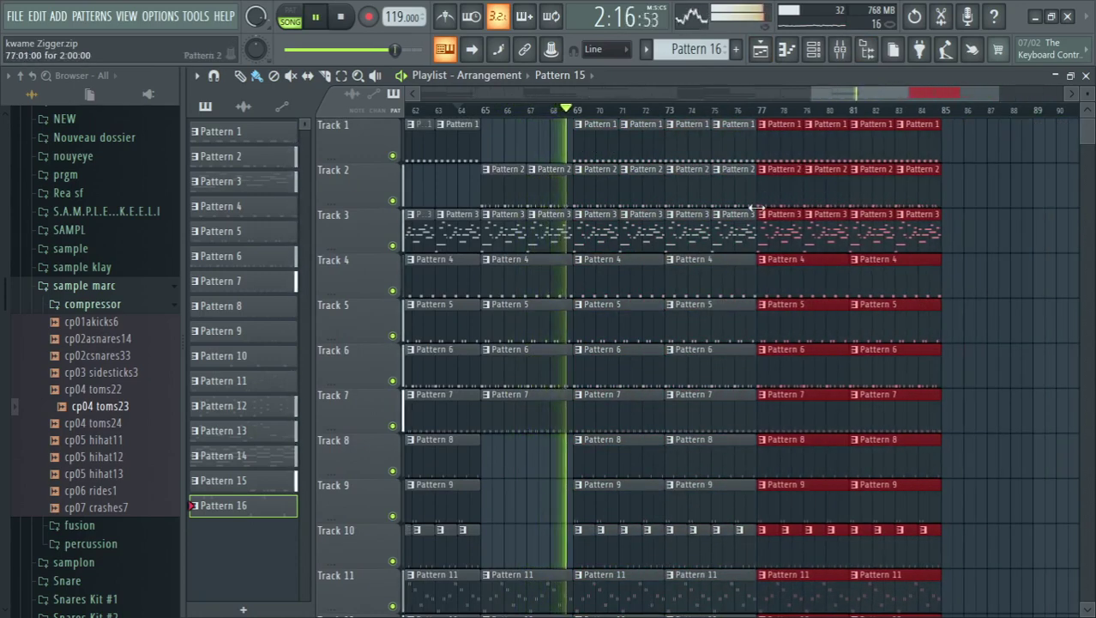
scroll(759, 213, "down", 3)
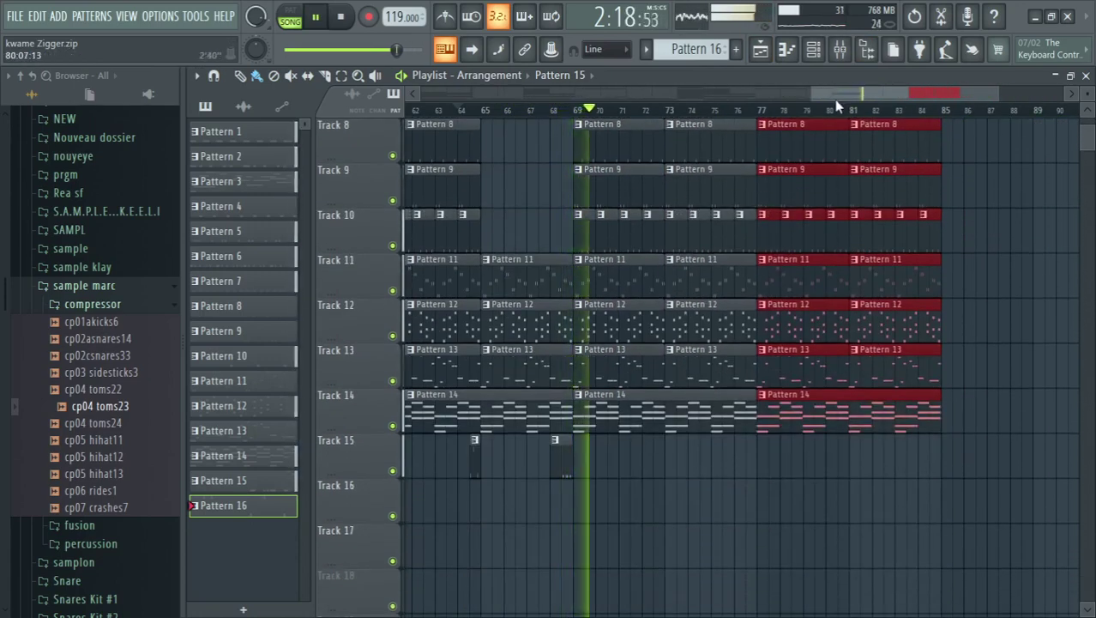
- Add a one-bar Pattern 16 fill at bar 76 on Track 15
left_click_drag(821, 95, 878, 93)
left_click(835, 472)
left_click(767, 464)
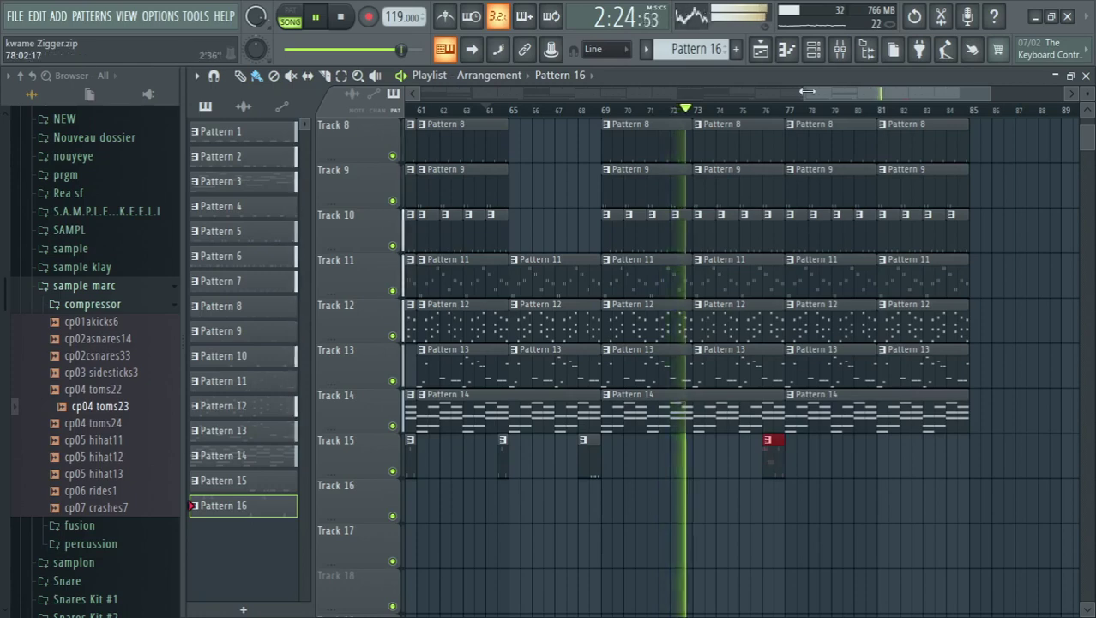
- Duplicate the two Pattern 3 clips at bars 81–84 to bar 85 on Track 3
left_click_drag(841, 96, 886, 109)
scroll(791, 431, "up", 3)
scroll(816, 345, "up", 1)
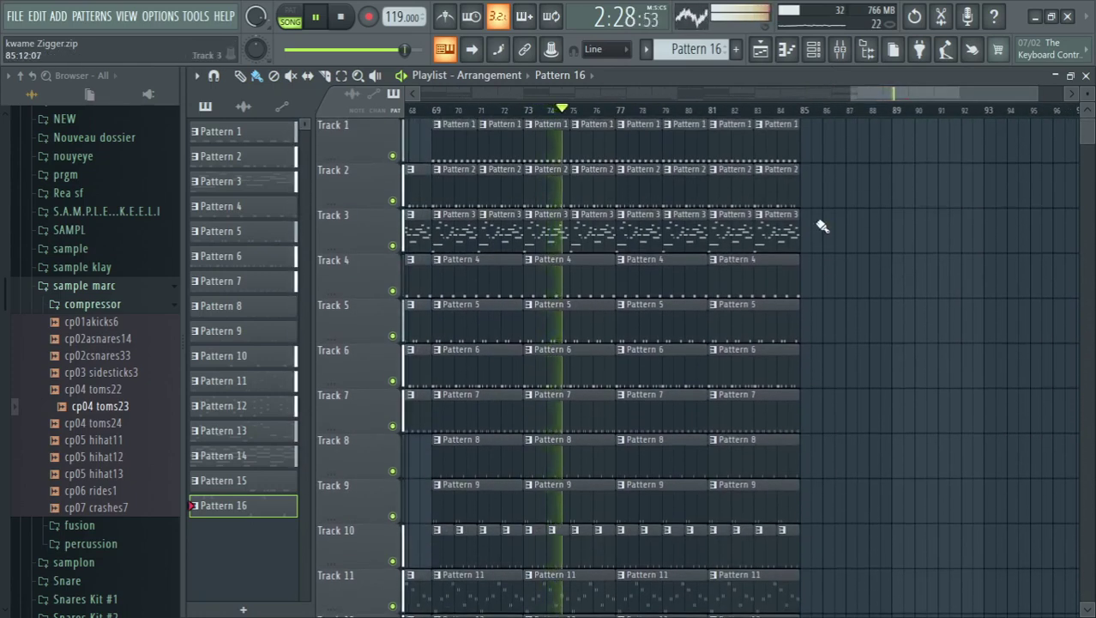
left_click_drag(821, 226, 720, 233)
key("ctrl+b")
- Copy the Pattern 12 and 13 clips from bar 81 to bar 85 and add a four-bar Pattern 14 clip beneath them
scroll(867, 280, "down", 3)
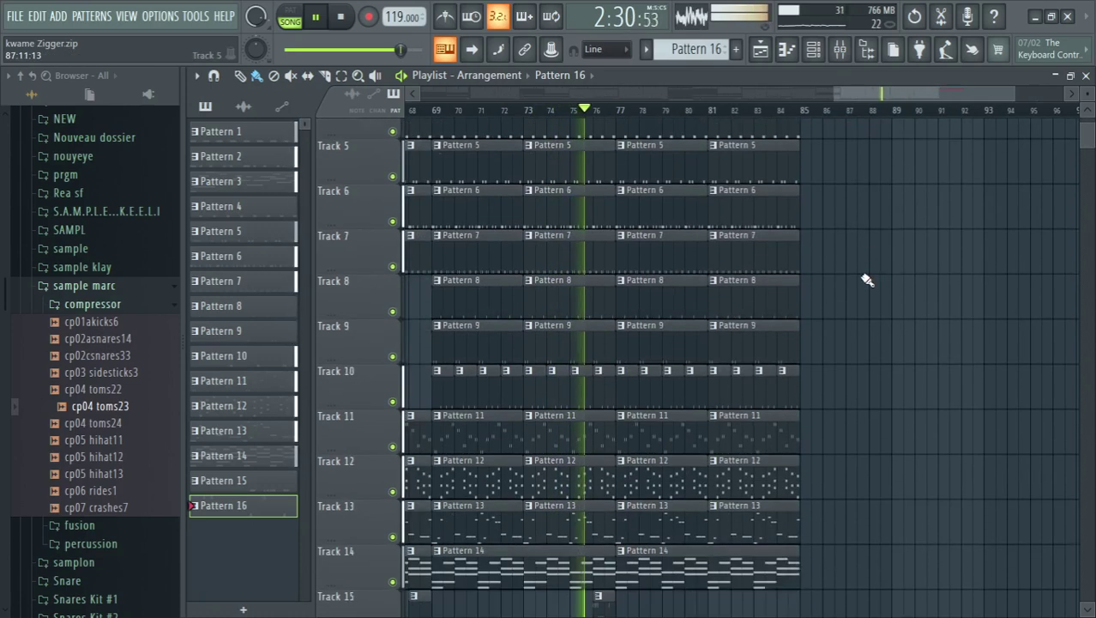
scroll(858, 318, "down", 2)
left_click_drag(815, 414, 751, 466)
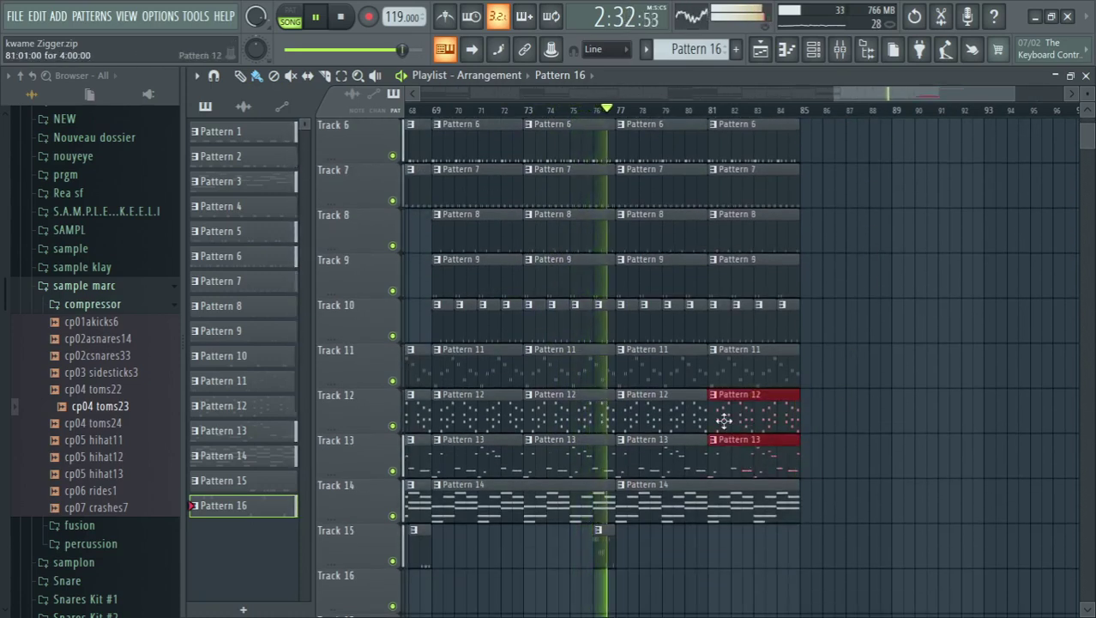
left_click_drag(724, 420, 817, 427)
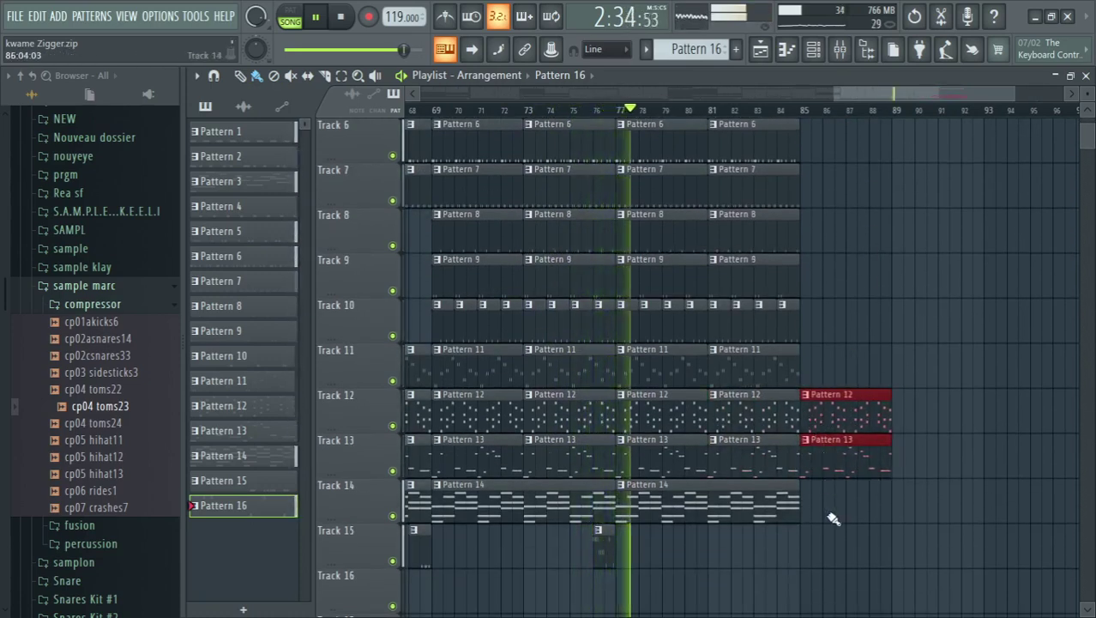
left_click_drag(832, 518, 623, 480)
left_click_drag(716, 508, 888, 516)
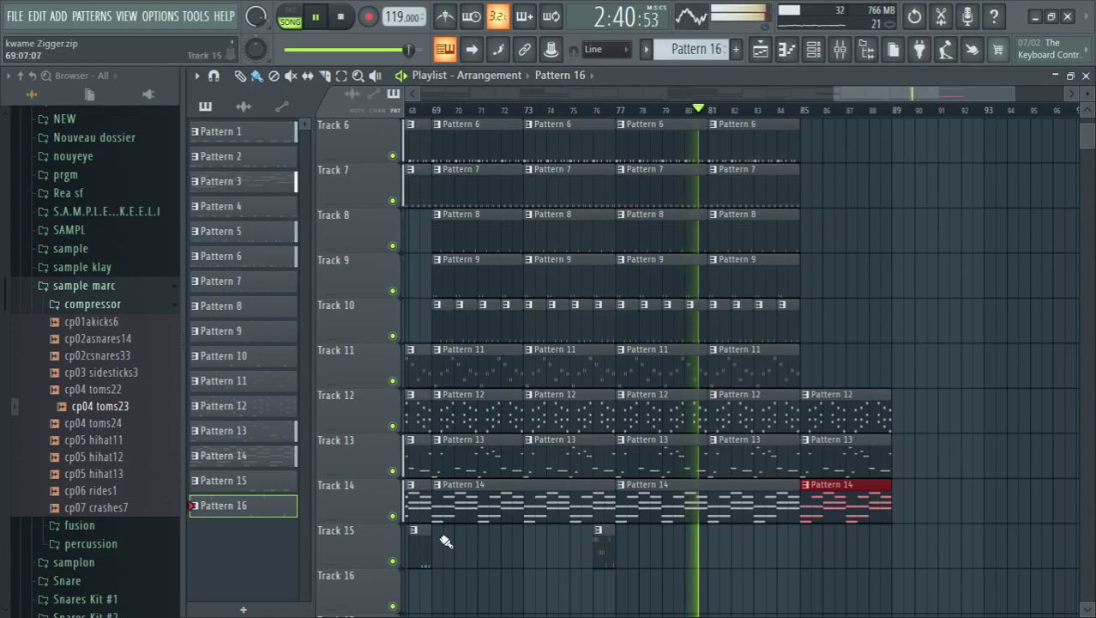
- Add a one-bar Pattern 15 fill at bar 84 on Track 15
left_click(603, 549)
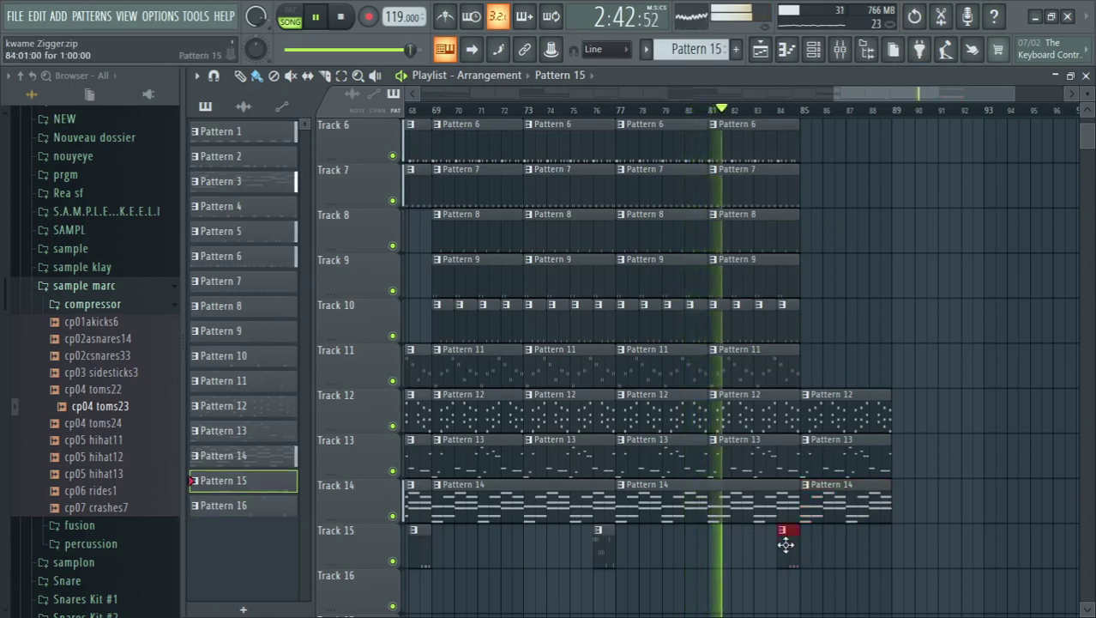
scroll(820, 458, "up", 5)
scroll(820, 459, "down", 5)
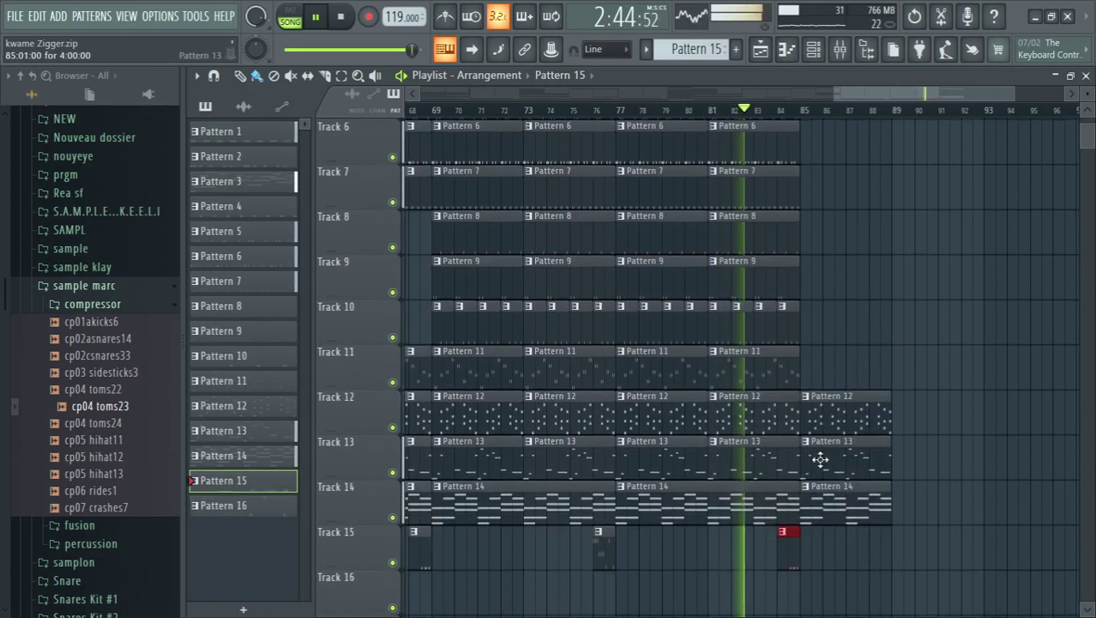
scroll(820, 455, "up", 5)
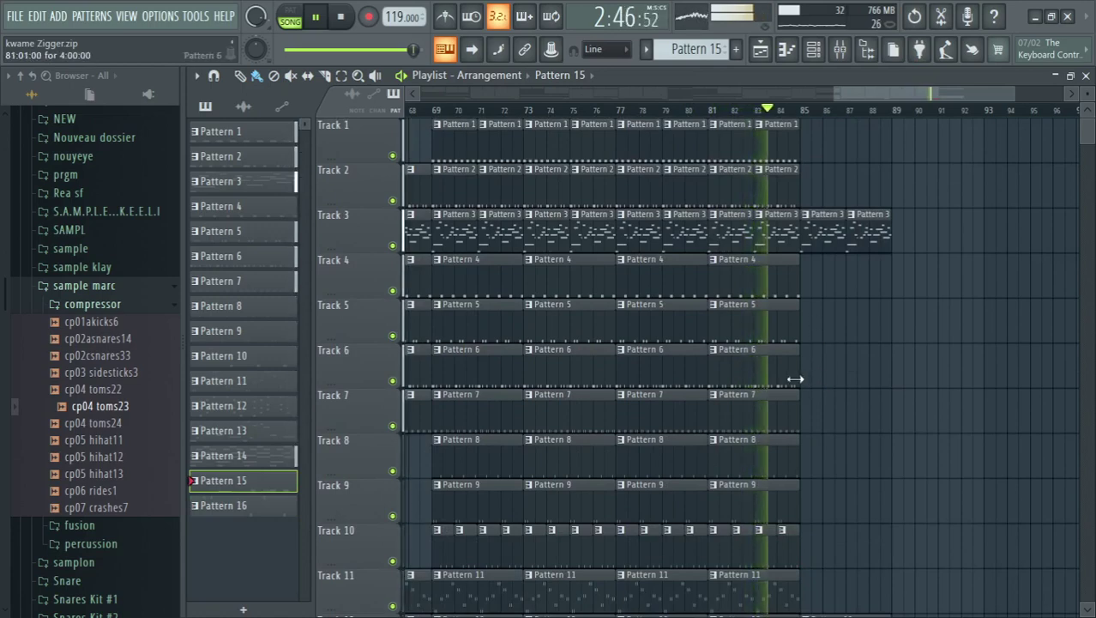
- Add a Pattern 9 clip on Track 9 and align it to start at bar 85
left_click(782, 324)
scroll(812, 400, "down", 2)
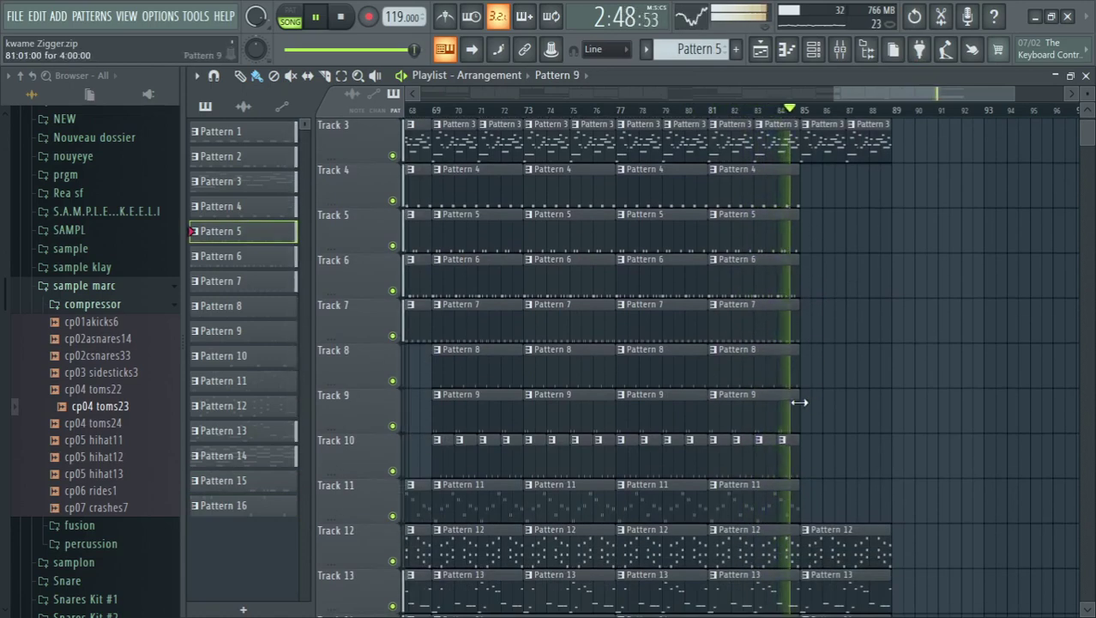
left_click(813, 407)
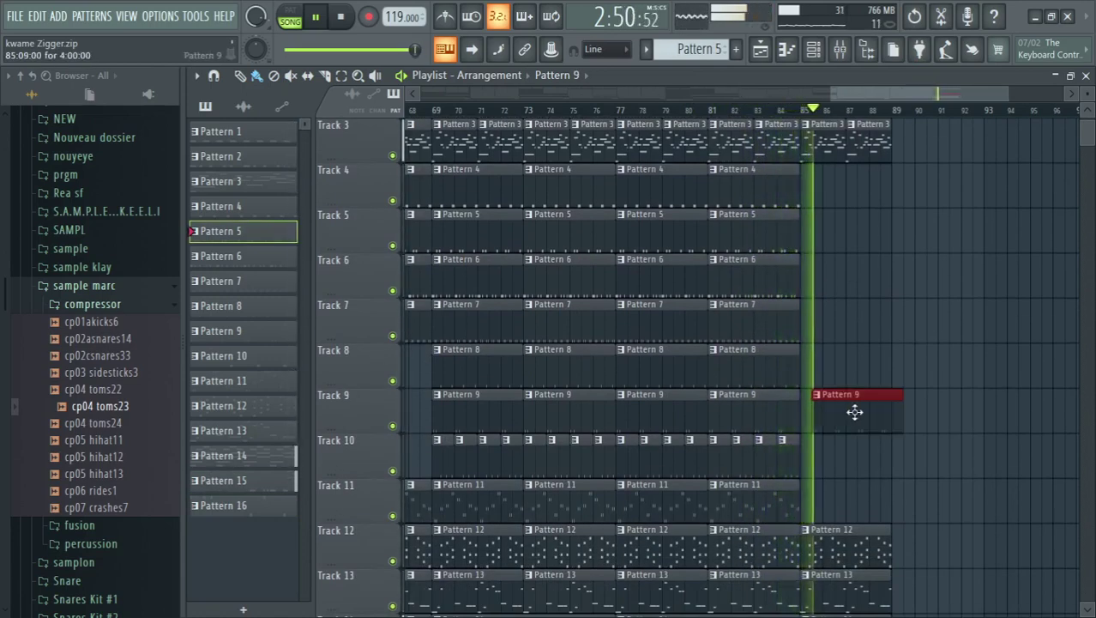
left_click_drag(854, 411, 844, 410)
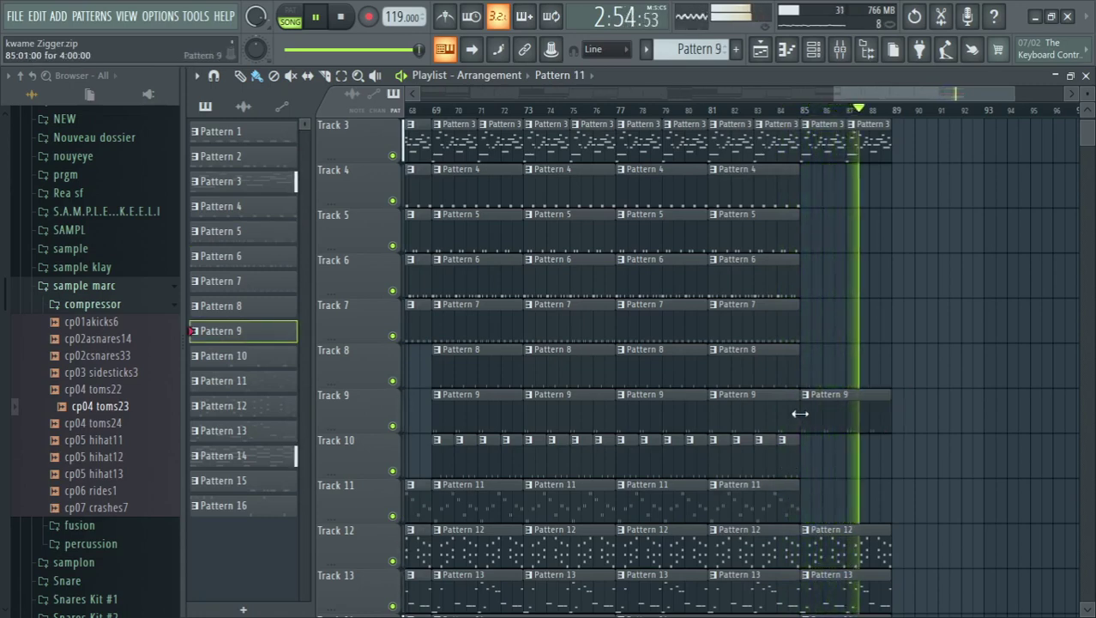
- Add Pattern 4 and Pattern 5 clips at bar 85 on Tracks 4 and 5, playing the song from bar 84
key("space")
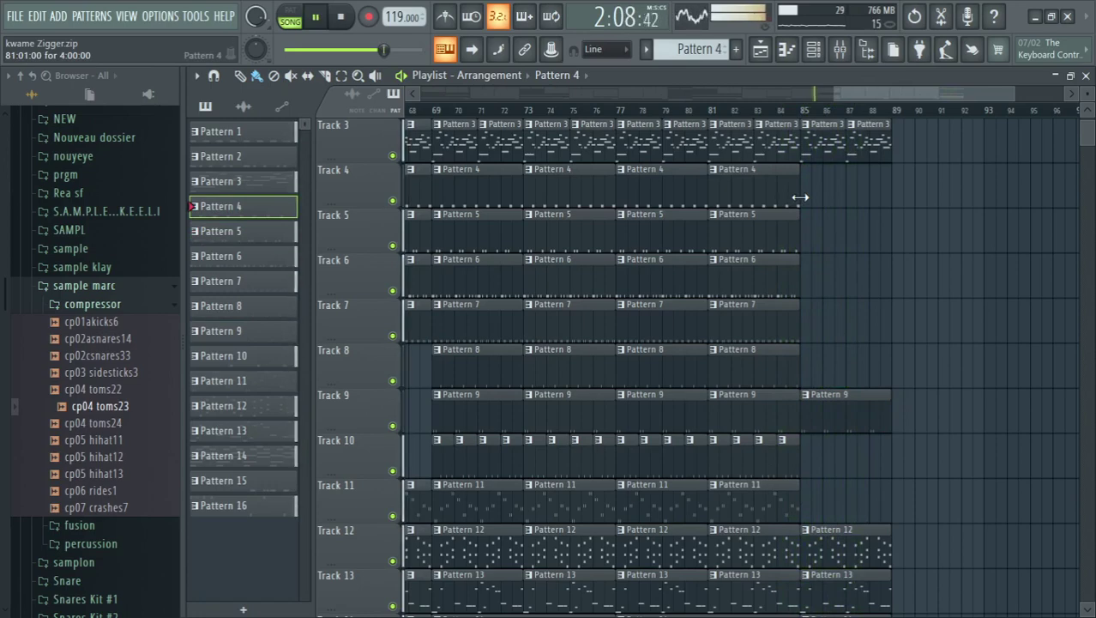
left_click(784, 107)
scroll(833, 390, "up", 2)
left_click(791, 325)
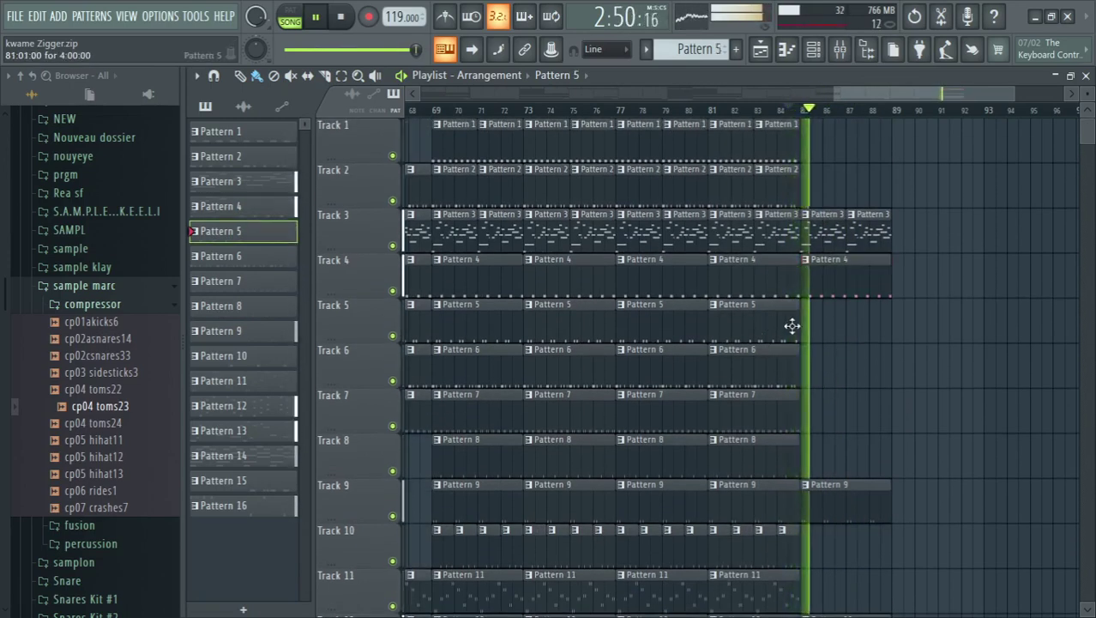
left_click(811, 336)
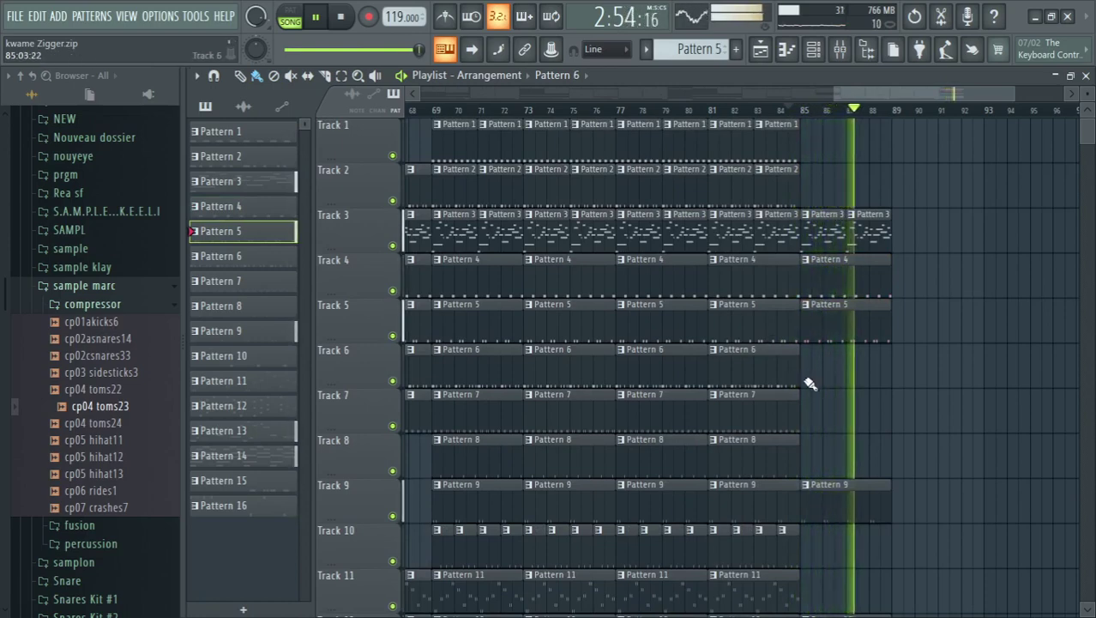
- Add Pattern 6 and Pattern 7 clips at bar 85 on Tracks 6 and 7, removing and re-adding the Pattern 6 clip
left_click(811, 382)
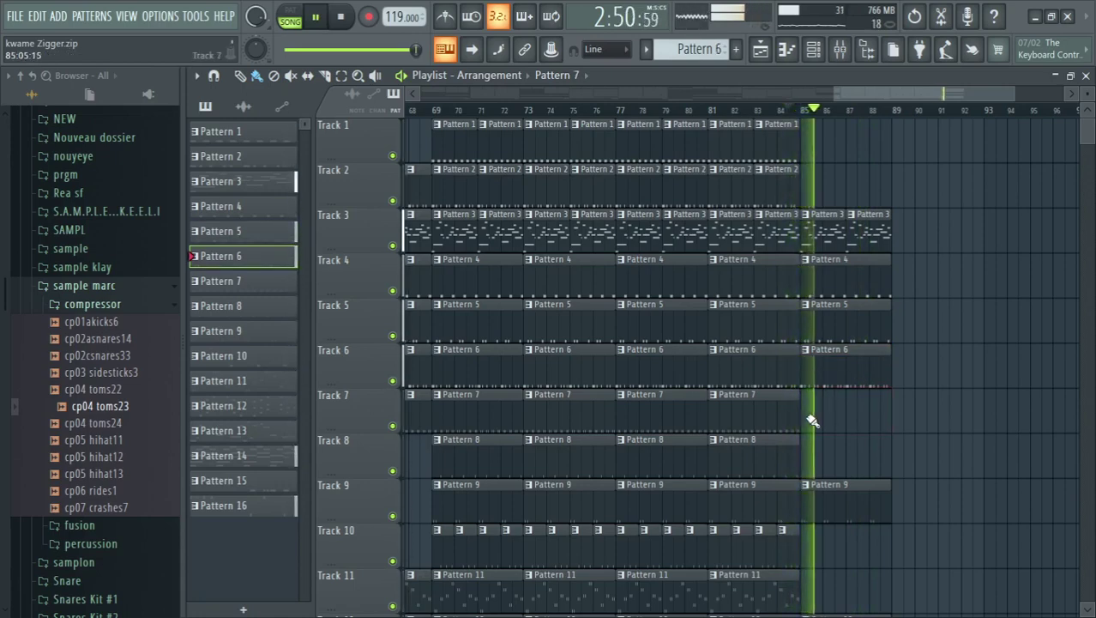
right_click(852, 384)
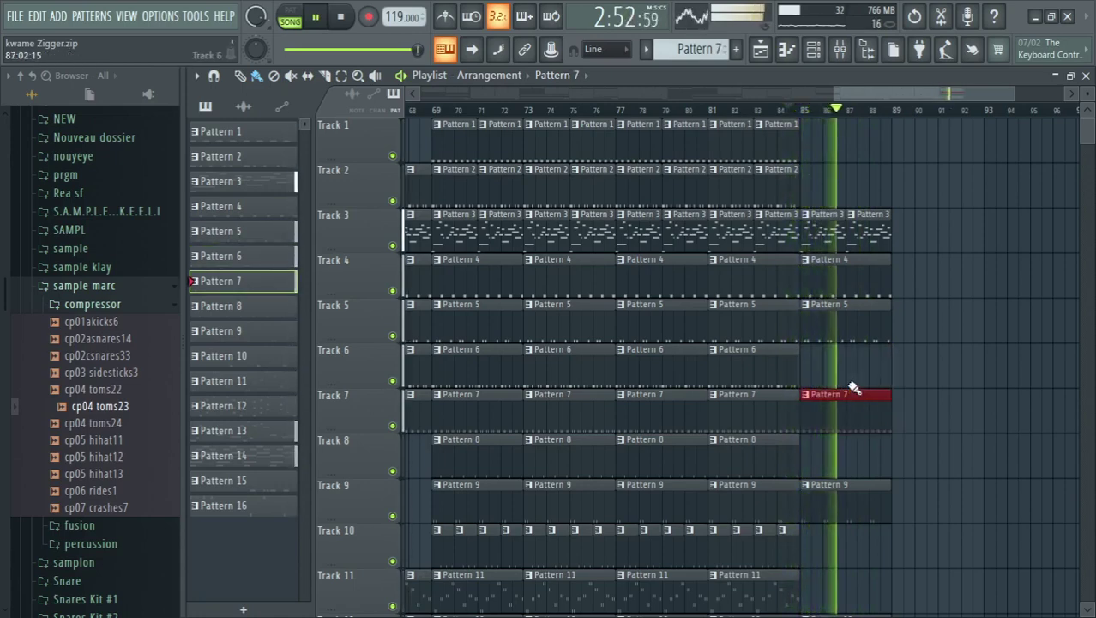
left_click(791, 376)
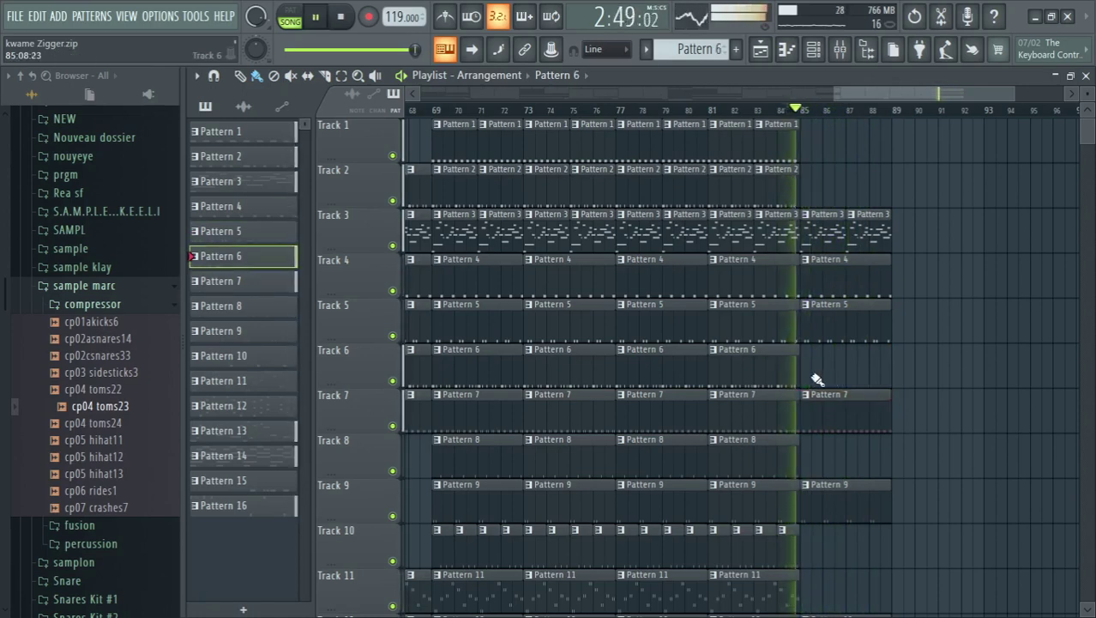
left_click(815, 377)
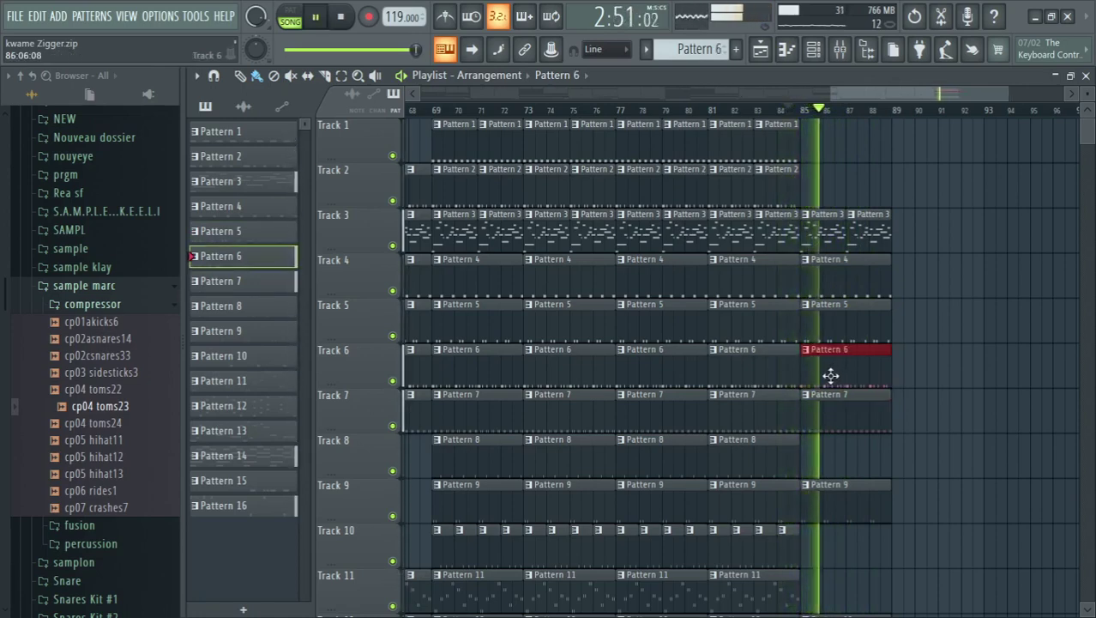
- Review the new bar 85–88 section and the earlier arrangement, and stop playback
scroll(862, 405, "down", 2)
scroll(863, 406, "down", 2)
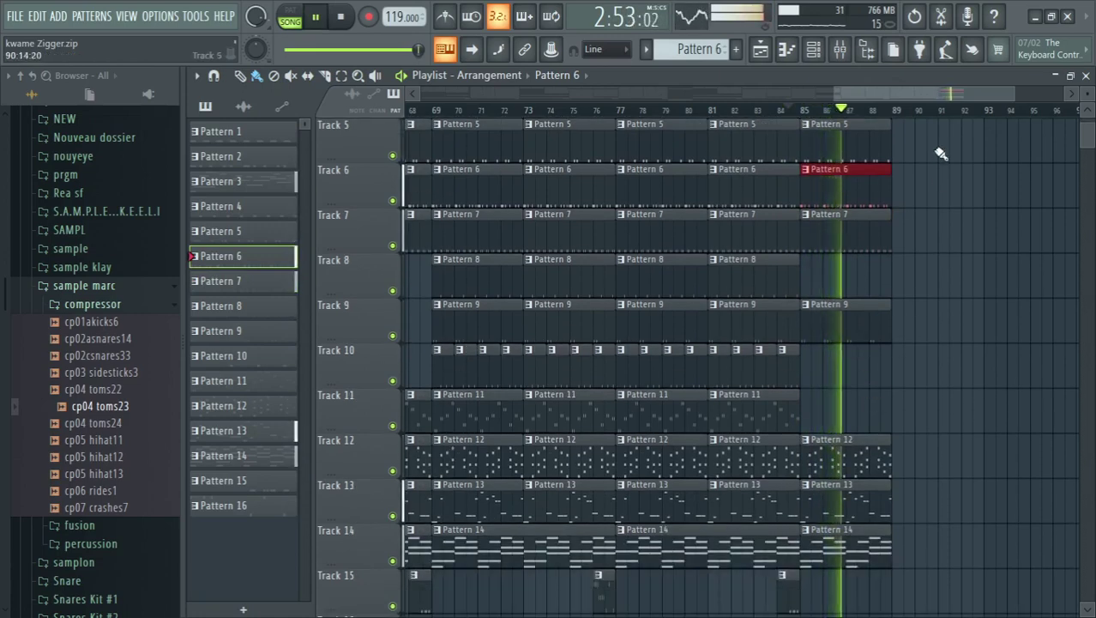
left_click_drag(930, 95, 943, 95)
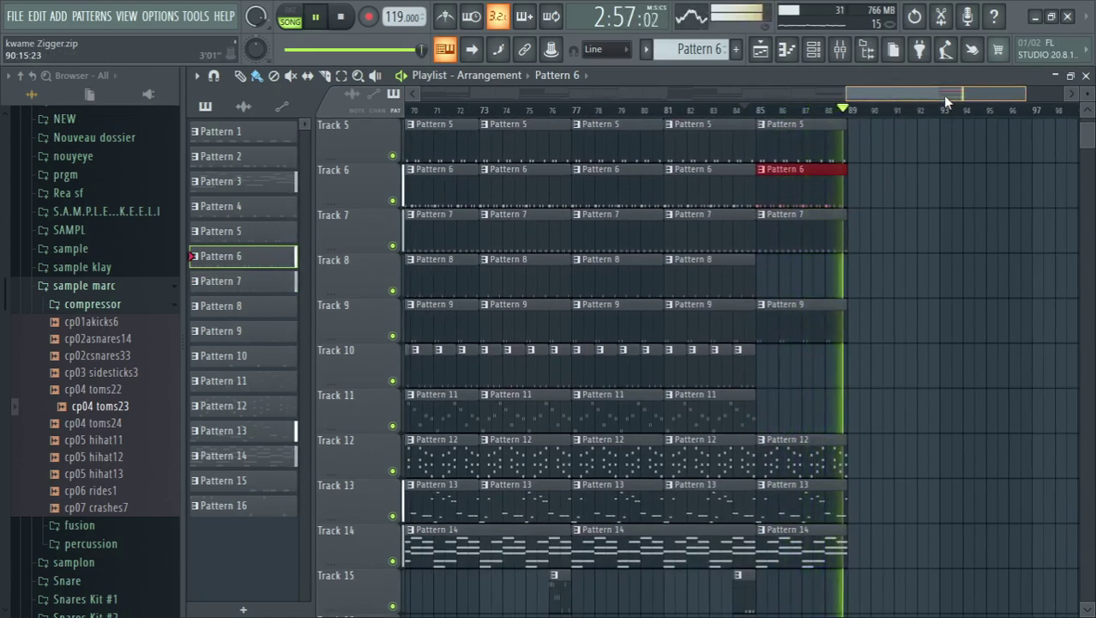
left_click_drag(943, 95, 799, 95)
key("space")
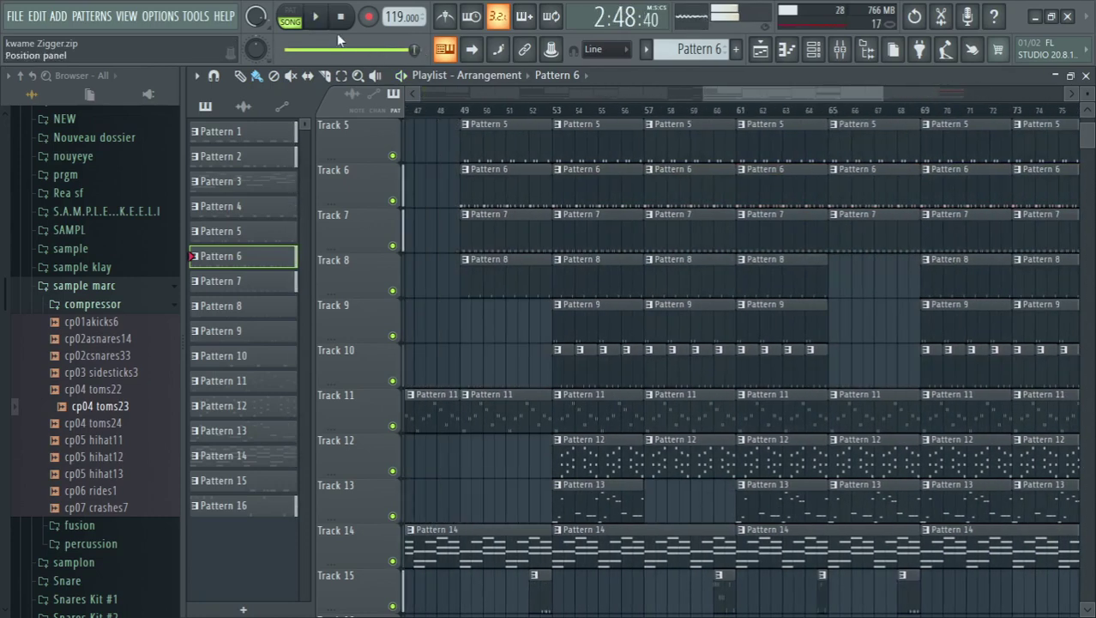
- Save the project and play the song from the beginning
key("ctrl+s")
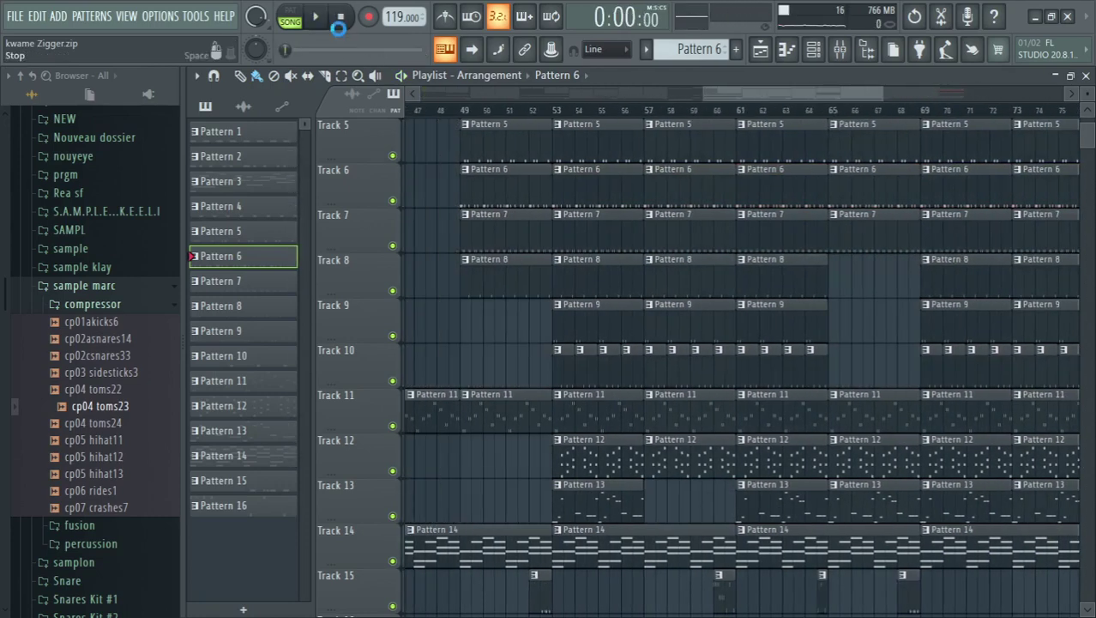
left_click(704, 481)
key("y")
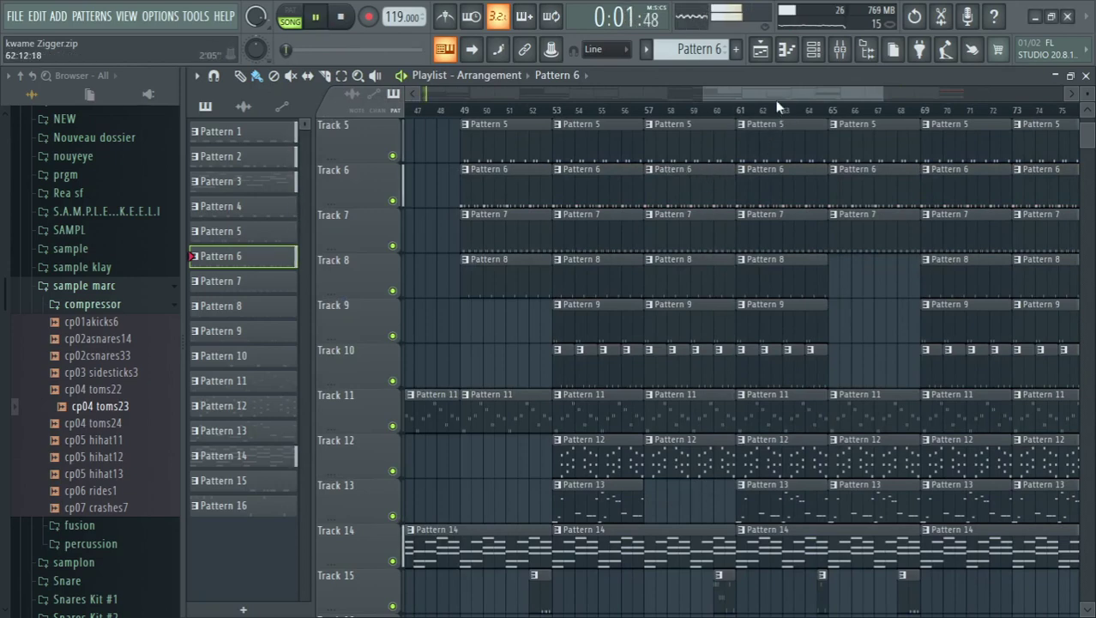
- Preview the cp03 sidesticks3 and cp02asnares14 samples, and audition 48conopn7 from the percussion folder
left_click(98, 375)
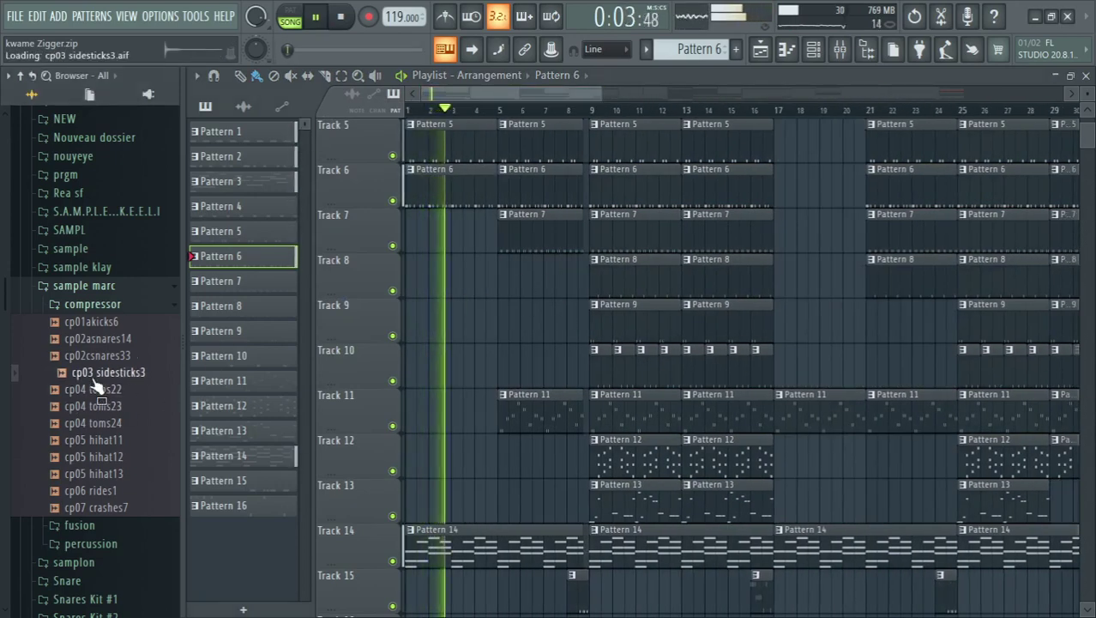
left_click(107, 339)
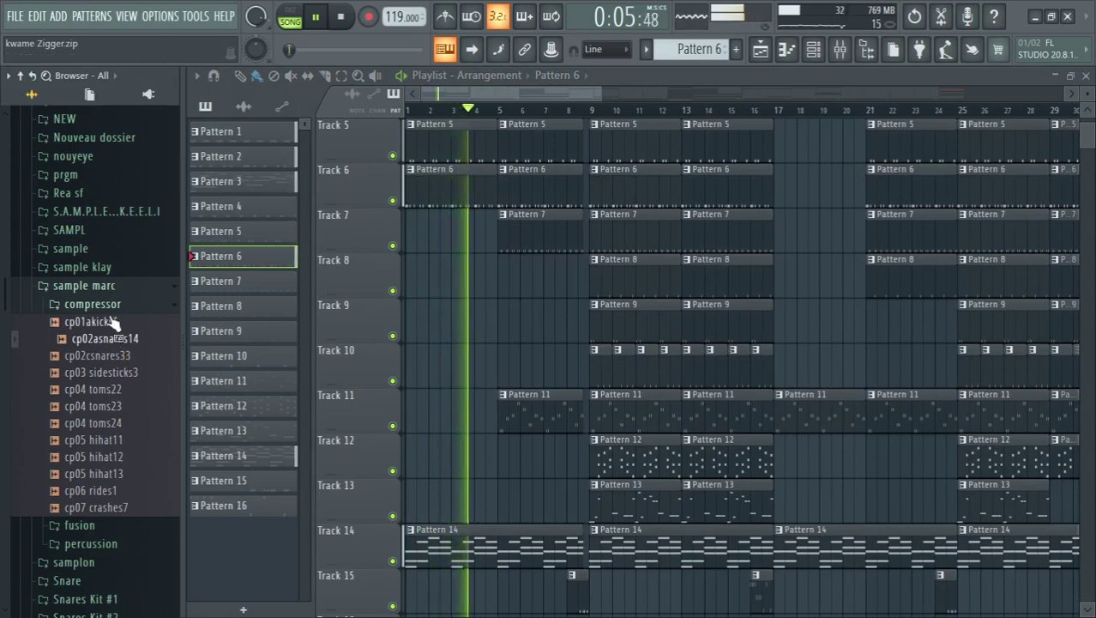
left_click(111, 306)
left_click(120, 343)
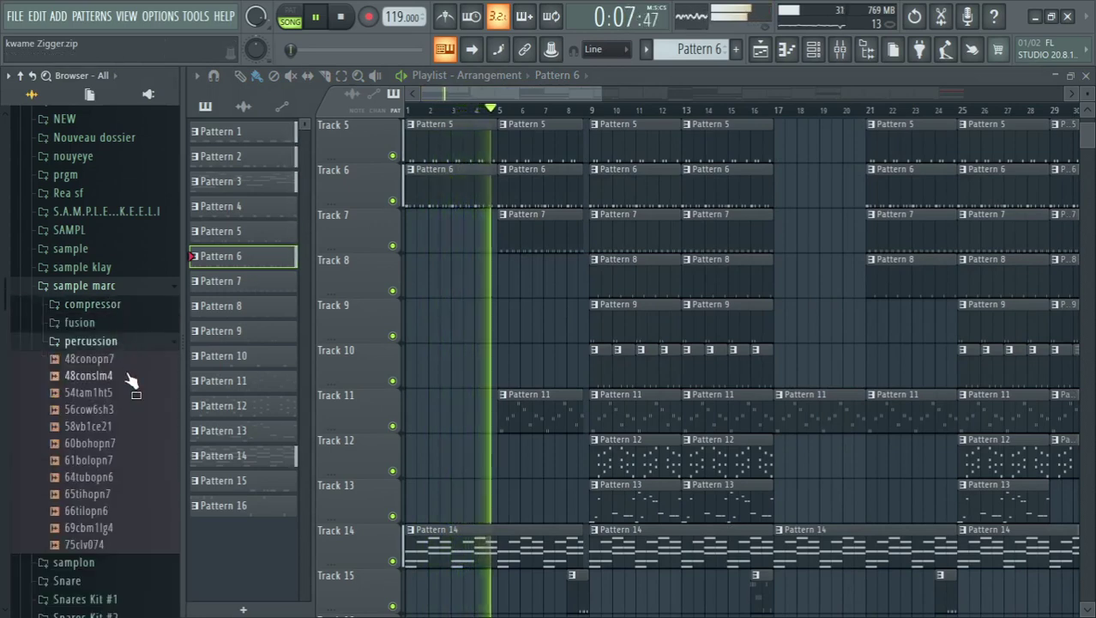
left_click(126, 367)
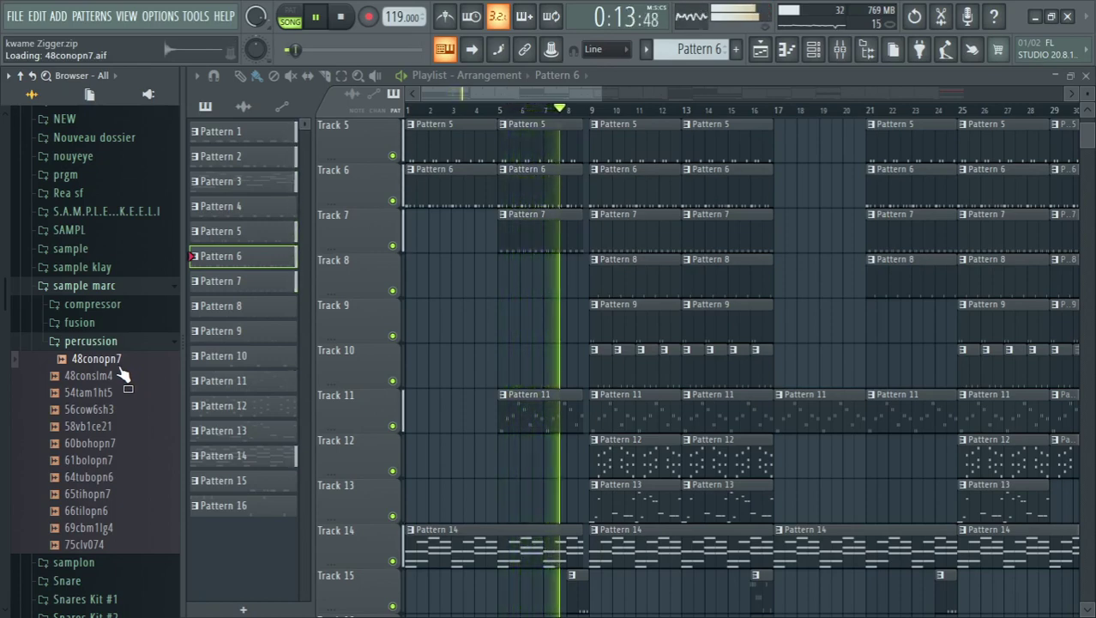
- Create an empty Pattern 17 and place its clip at bar 5 on Track 17, removing the stray Pattern 16 clip there
key("space")
scroll(538, 345, "down", 6)
left_click(639, 224)
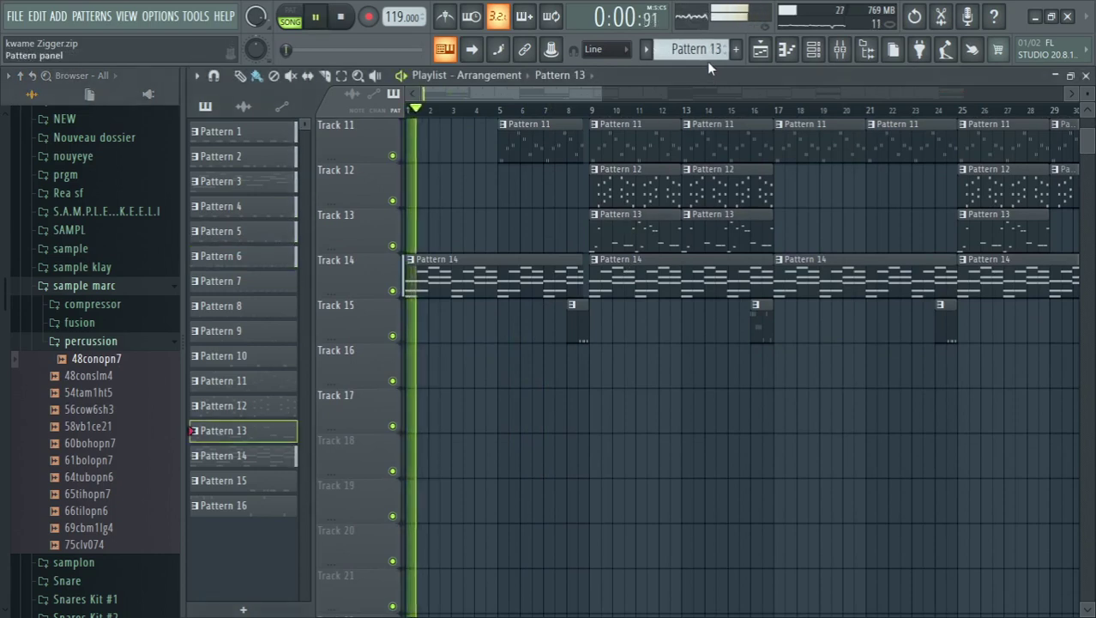
scroll(673, 62, "down", 3)
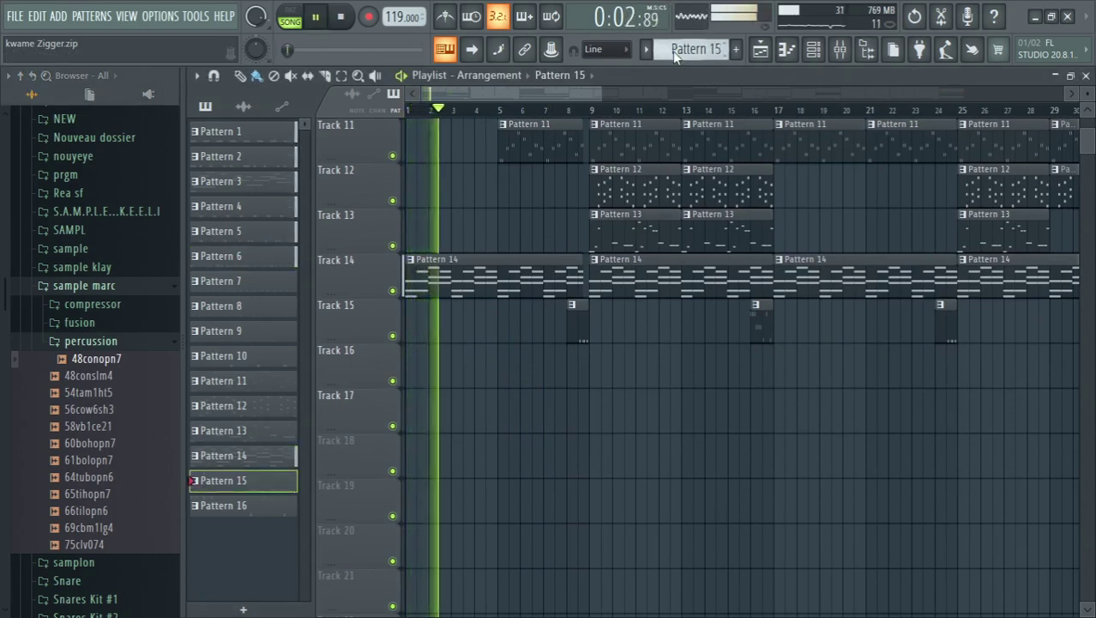
key("space")
key("space")
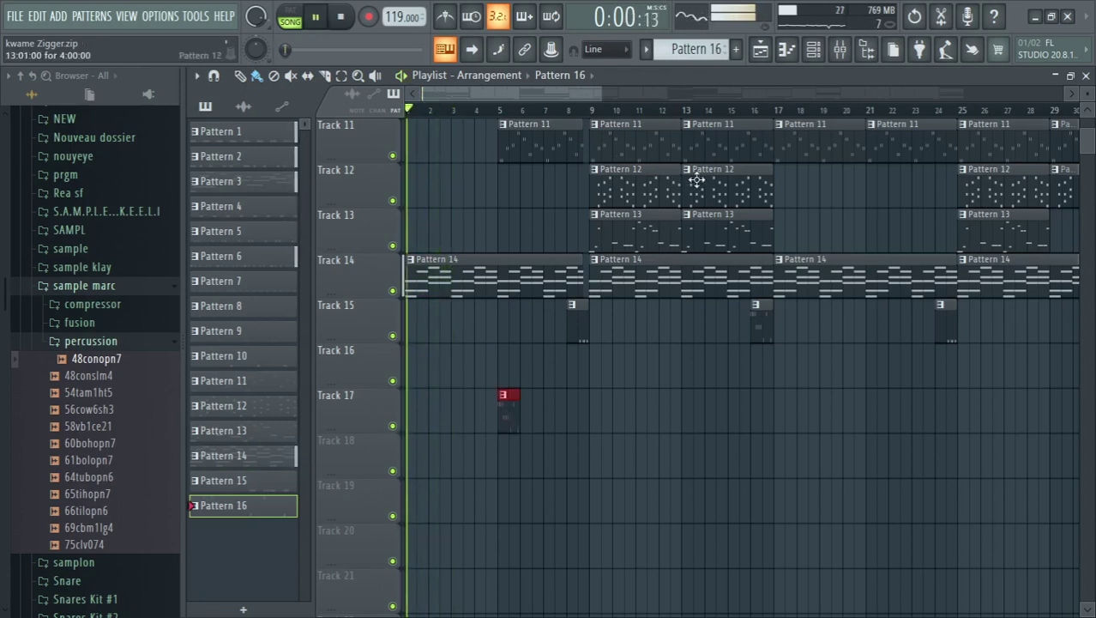
scroll(690, 51, "down", 1)
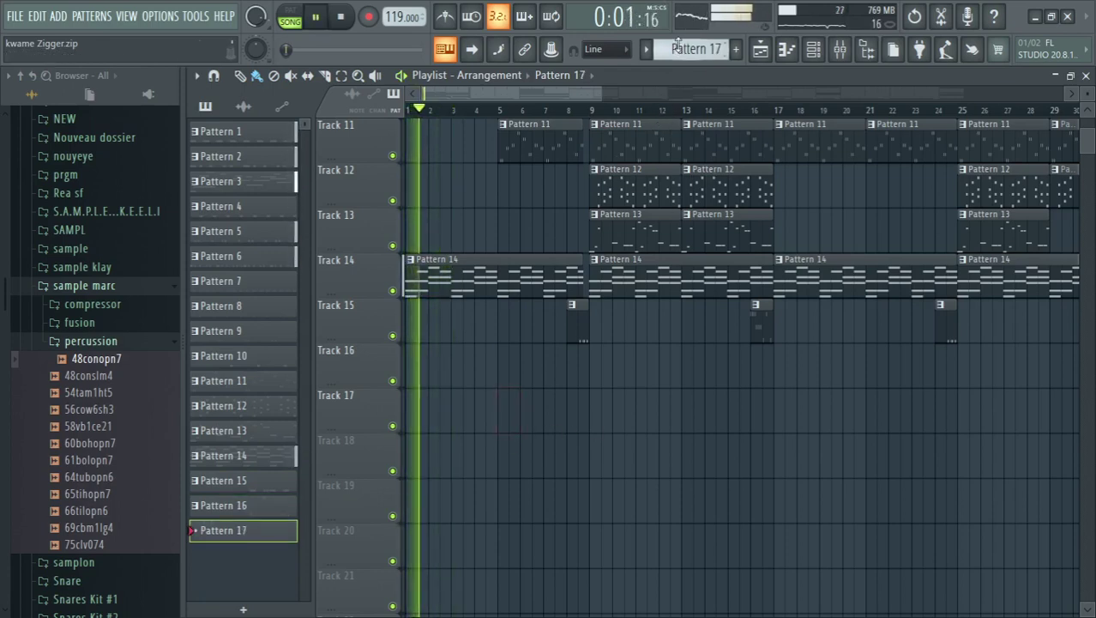
left_click(505, 401)
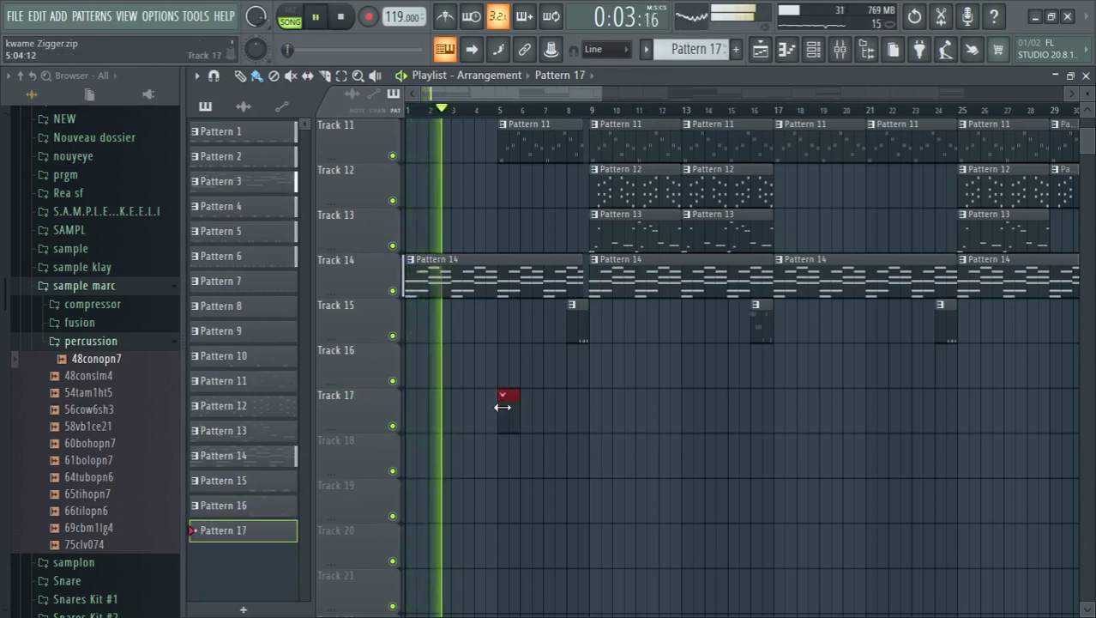
- Add the 48conopn7 percussion sample as a new channel below cp04 toms23 and return to the playlist
key("F6")
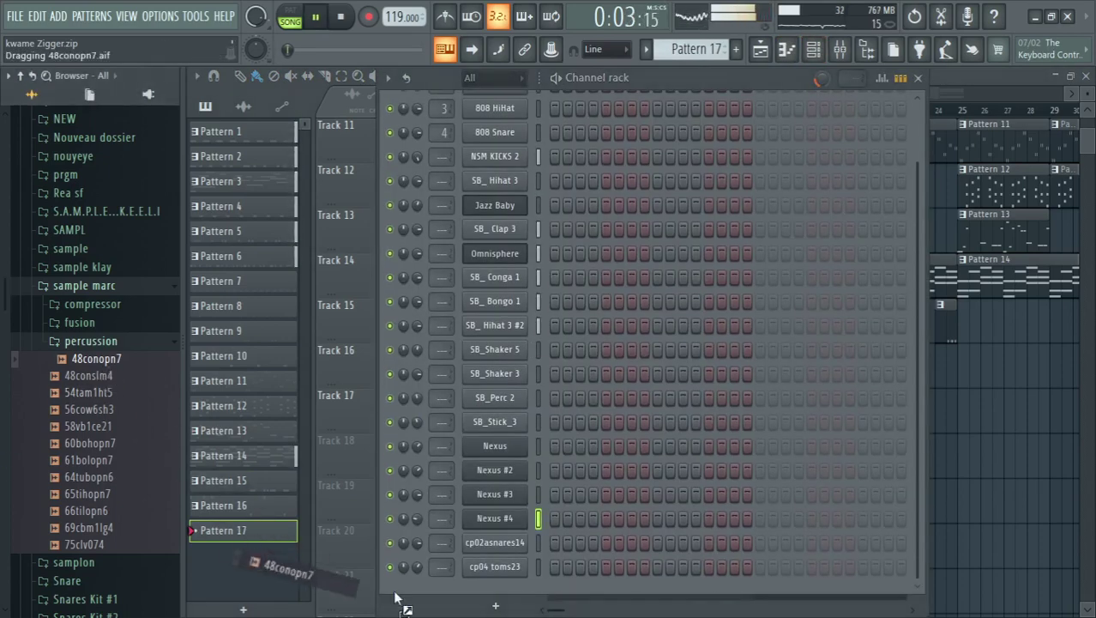
left_click_drag(429, 598, 422, 592)
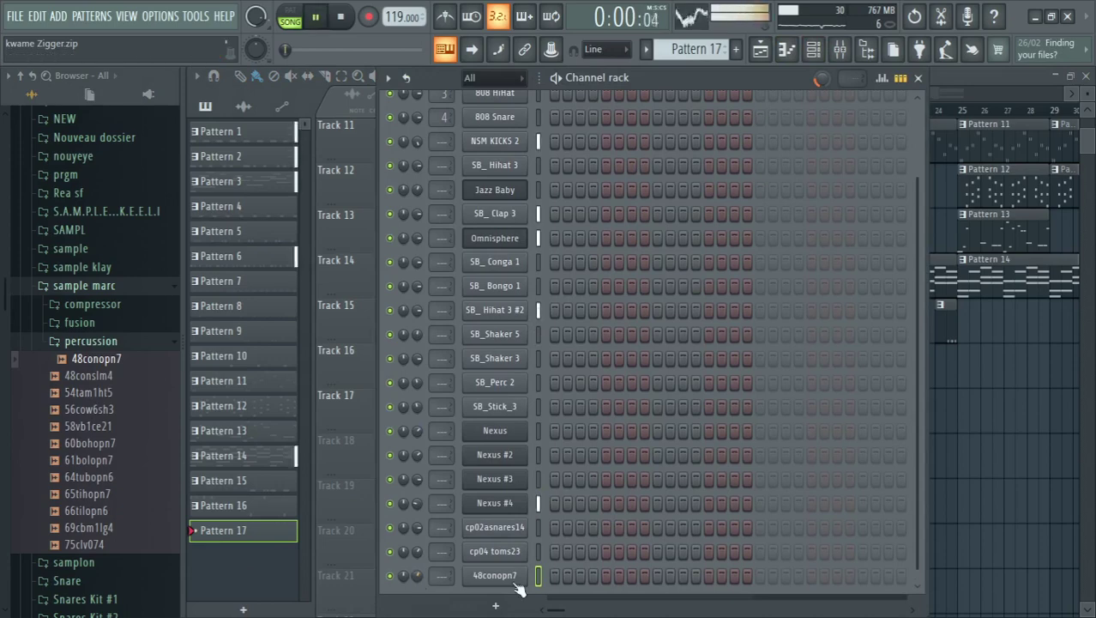
left_click(968, 73)
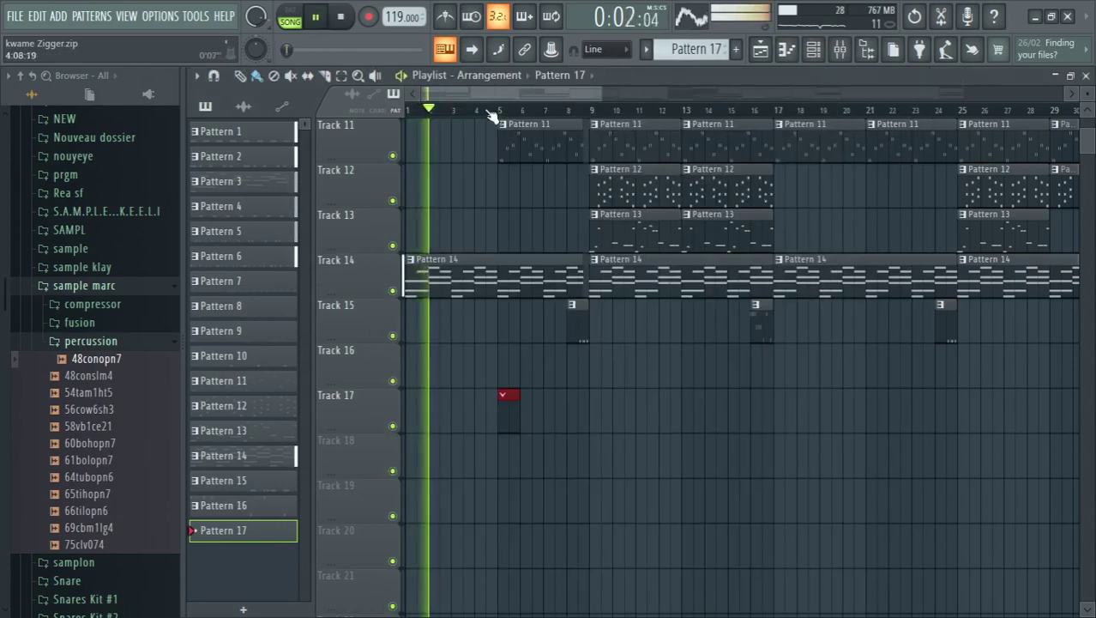
- Play the song from bar 4 and open the 48conopn7 channel of Pattern 17 in the piano roll
key("space")
key("F6")
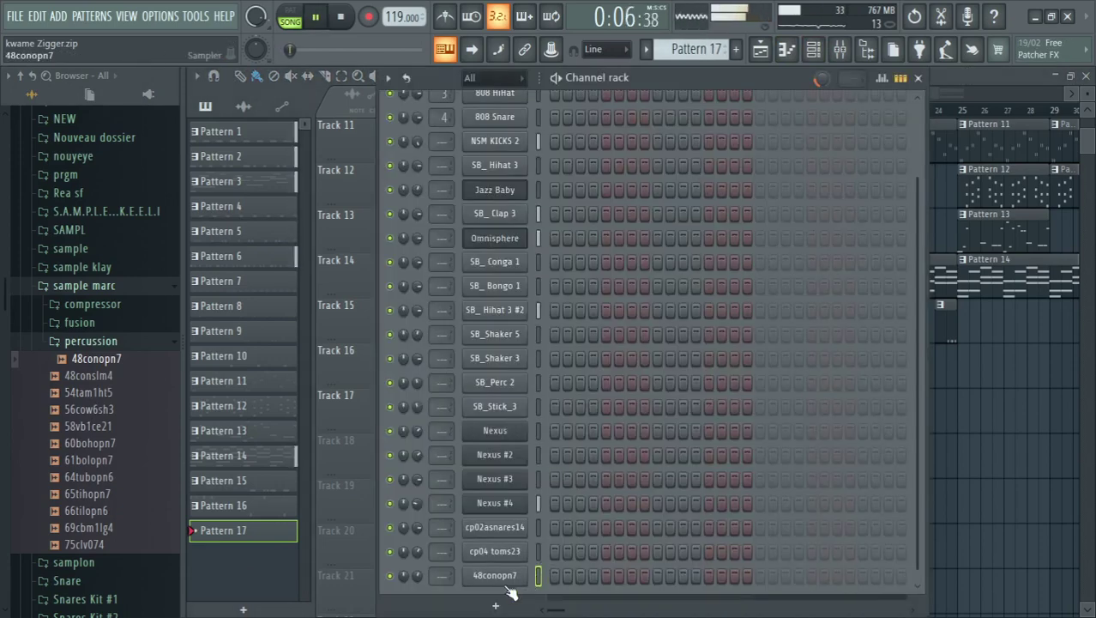
right_click(513, 575)
left_click(549, 388)
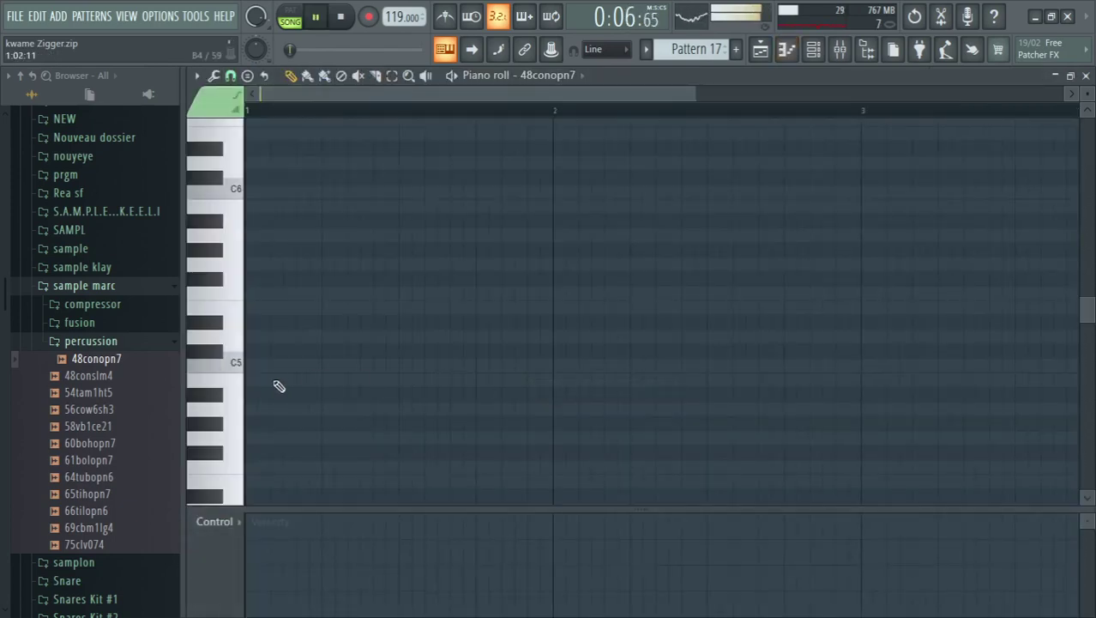
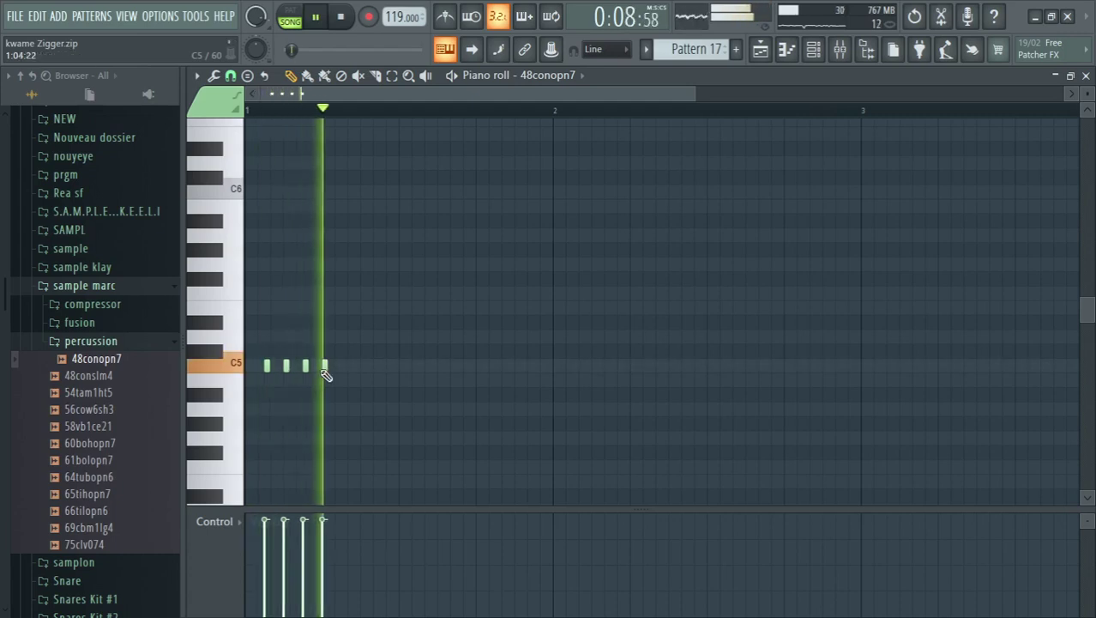
- Copy the four C5 conga hits half a bar later, and duplicate the completed first bar into bar 2
left_click_drag(384, 331, 445, 367)
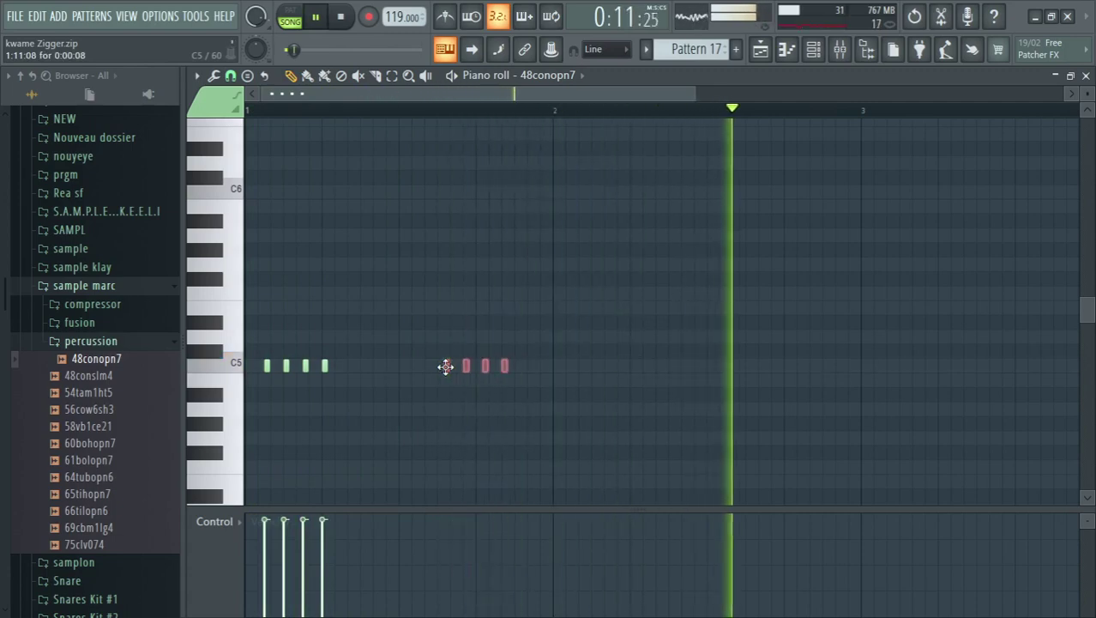
key("Delete")
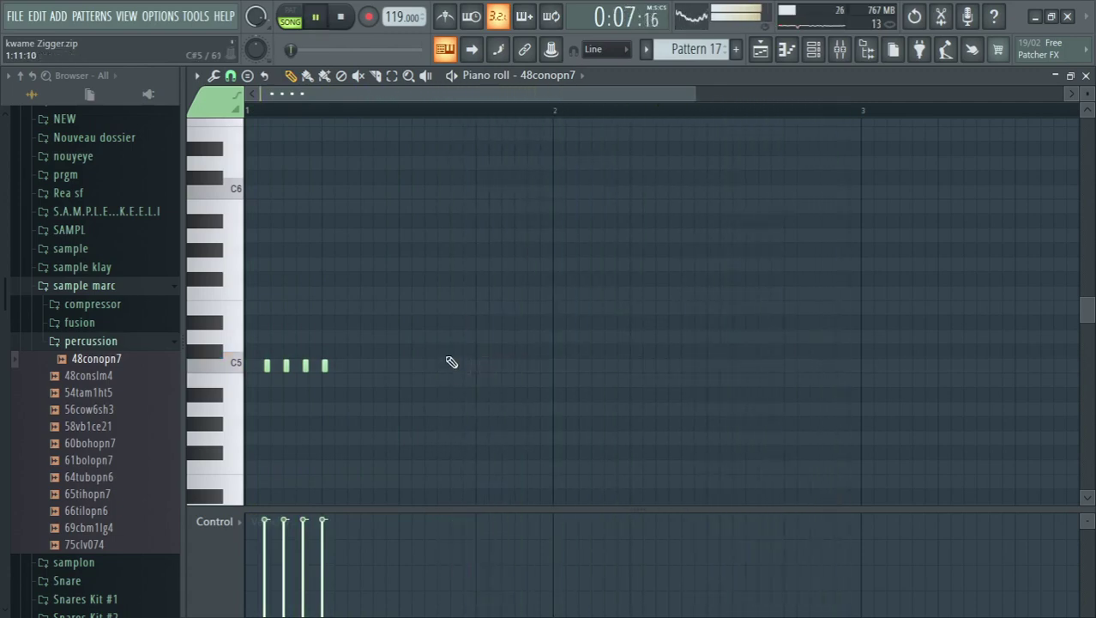
left_click_drag(422, 345, 259, 367)
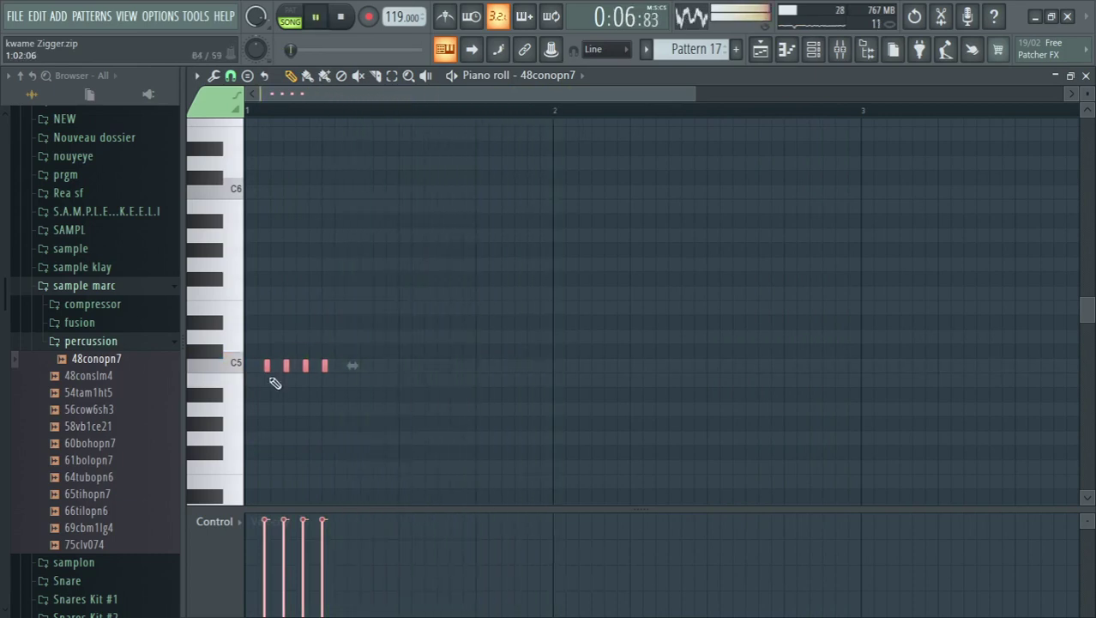
key("ctrl+a")
left_click_drag(267, 367, 426, 382)
key("space")
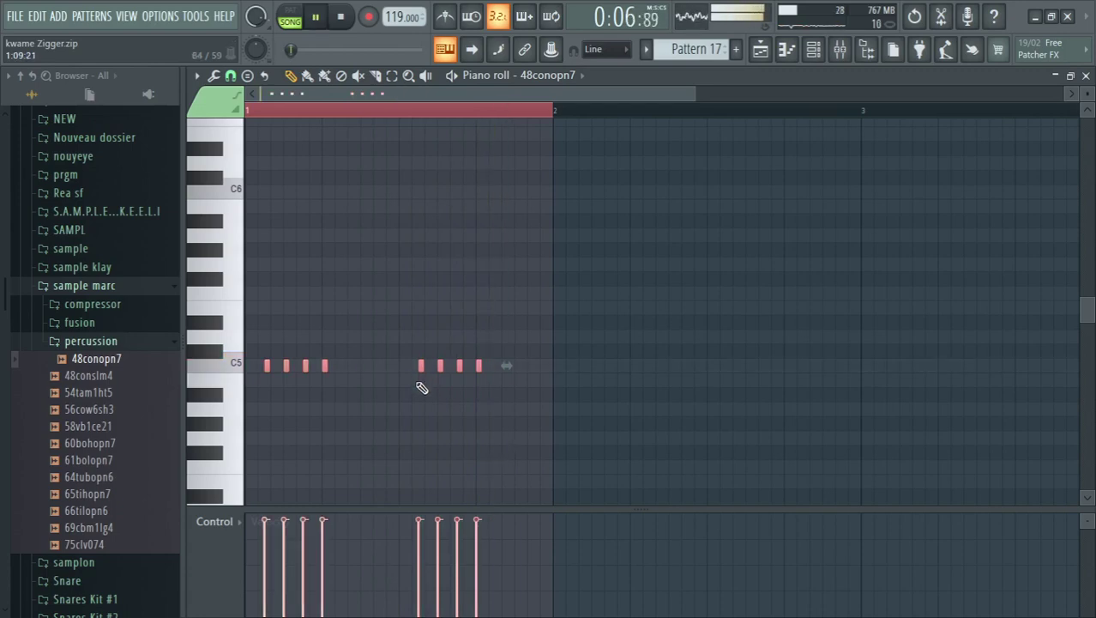
key("ctrl+b")
key("ctrl+a")
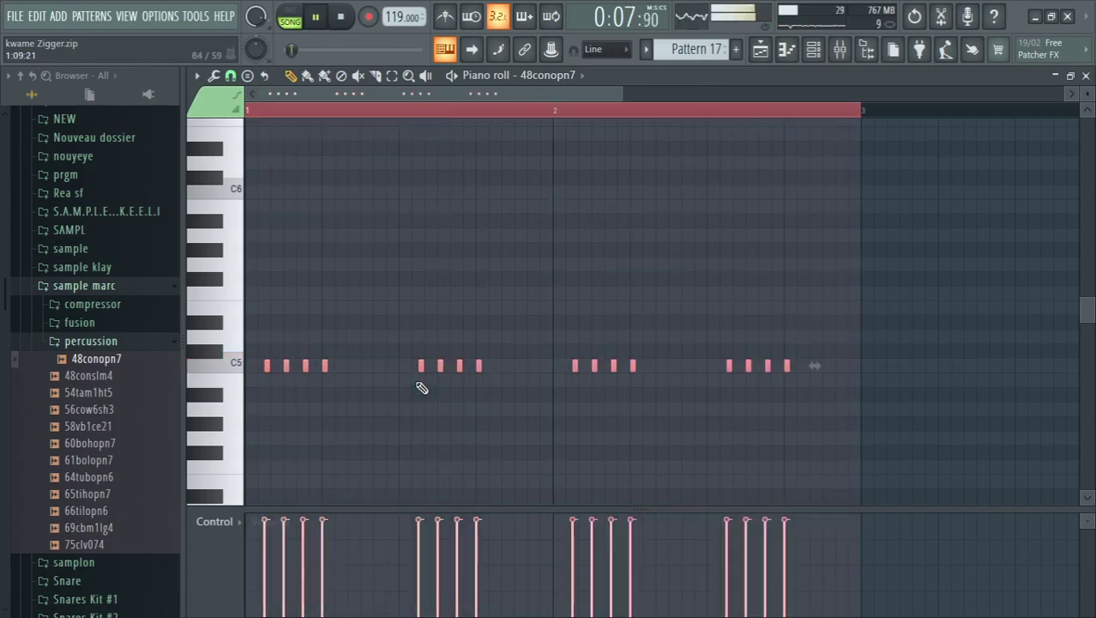
- Return to the playlist and place a Pattern 17 clip at bar 41 on Track 18
left_click(1085, 76)
left_click(970, 83)
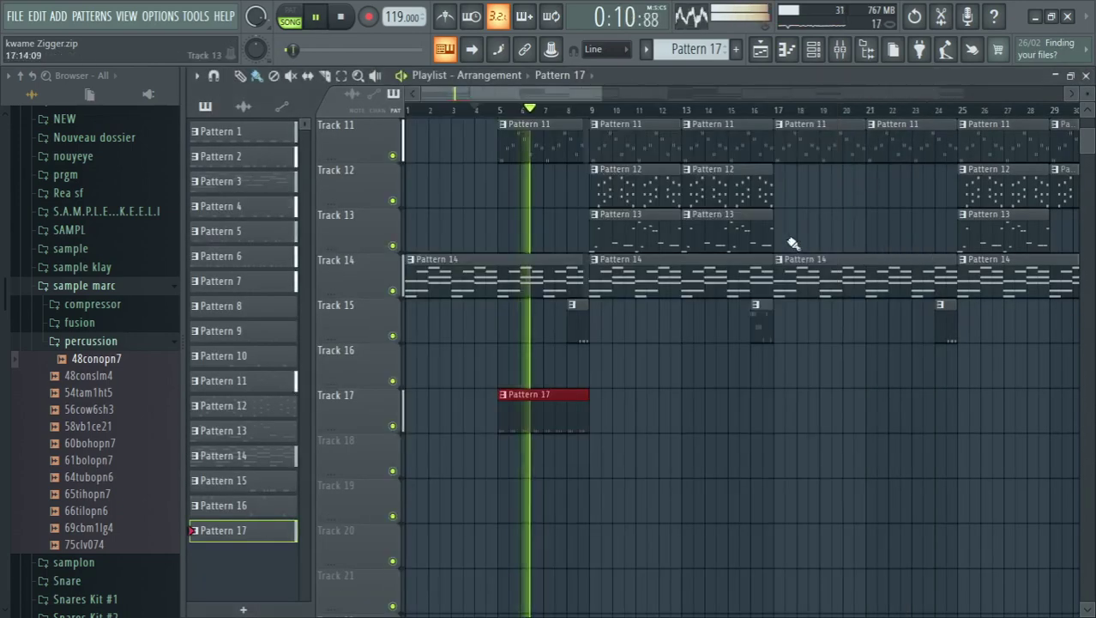
left_click(813, 49)
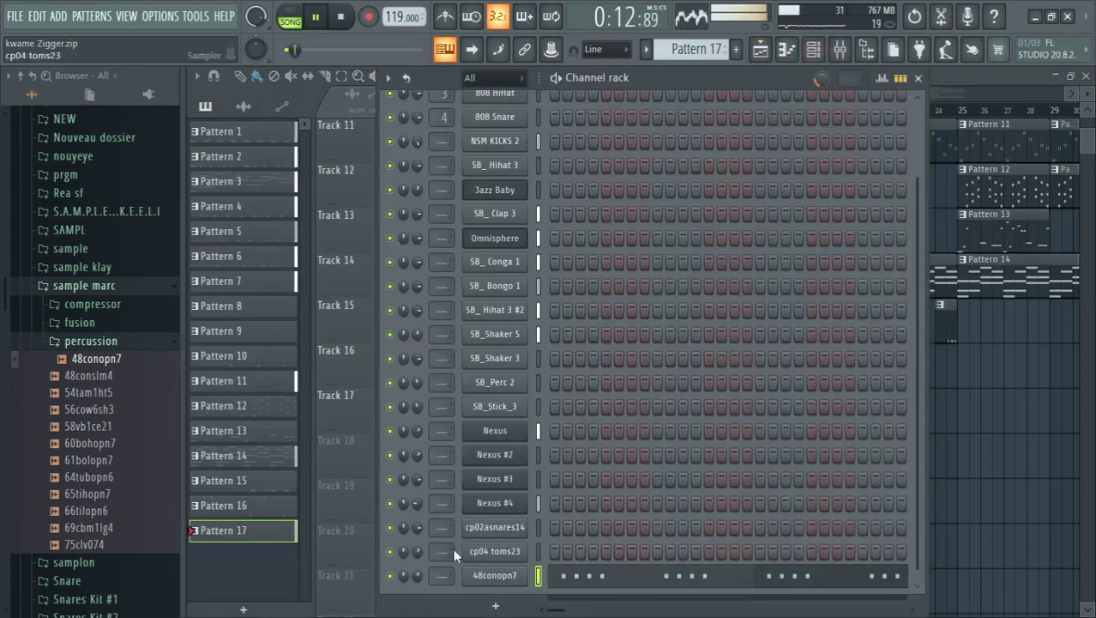
left_click(1003, 75)
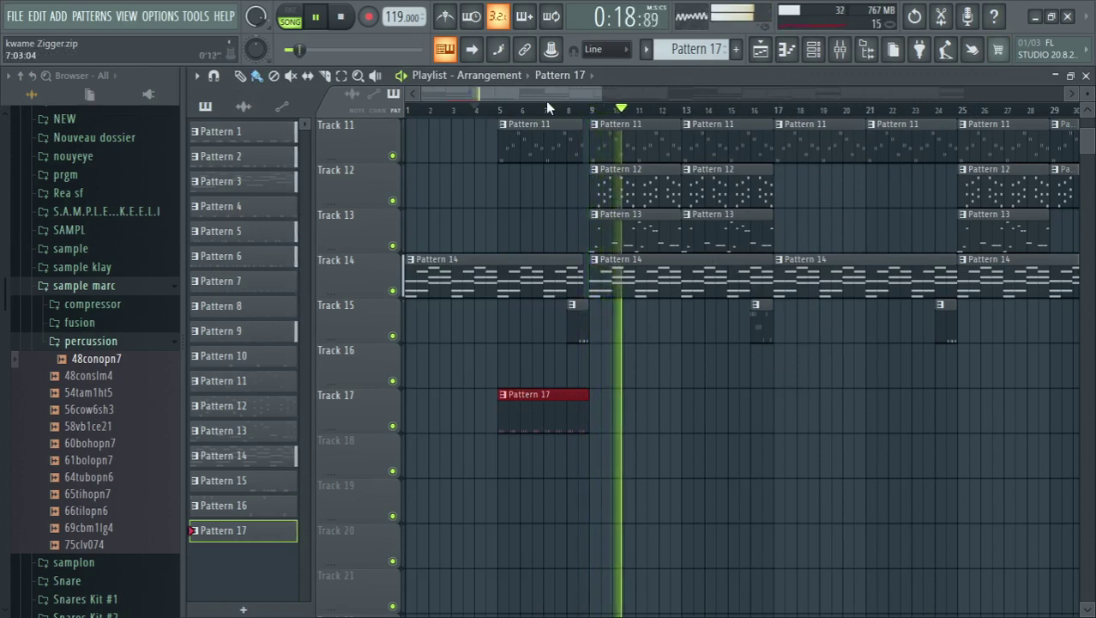
left_click_drag(551, 96, 673, 99)
left_click(884, 468)
scroll(806, 301, "up", 1)
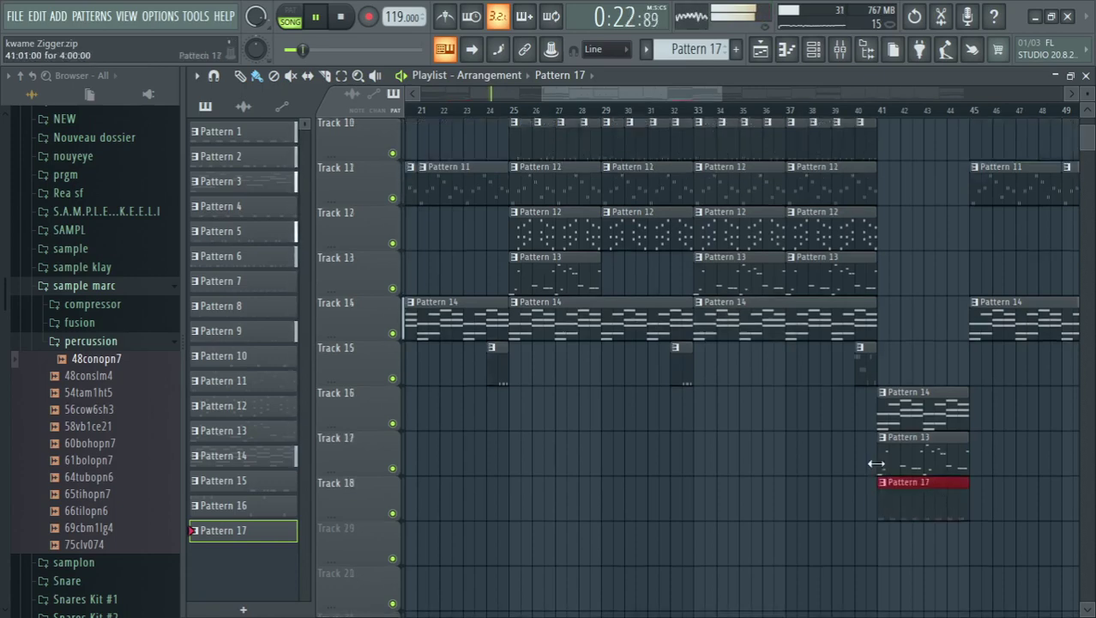
- Place Pattern 17 clips on Track 16 at bars 85 and 65
left_click_drag(705, 95, 947, 94)
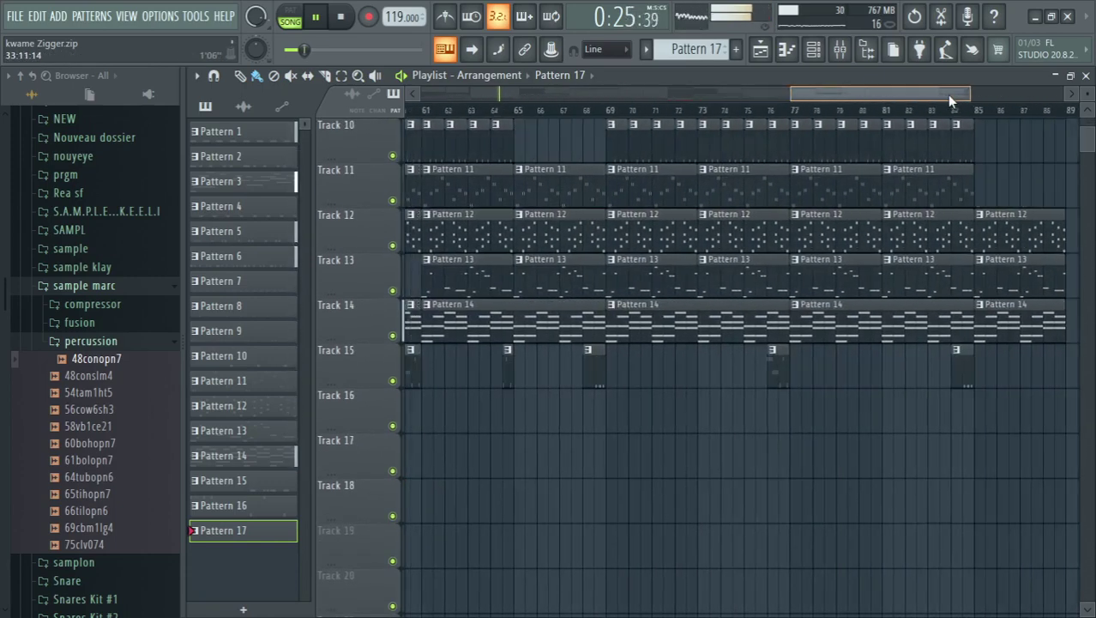
left_click(965, 418)
left_click_drag(913, 96, 840, 96)
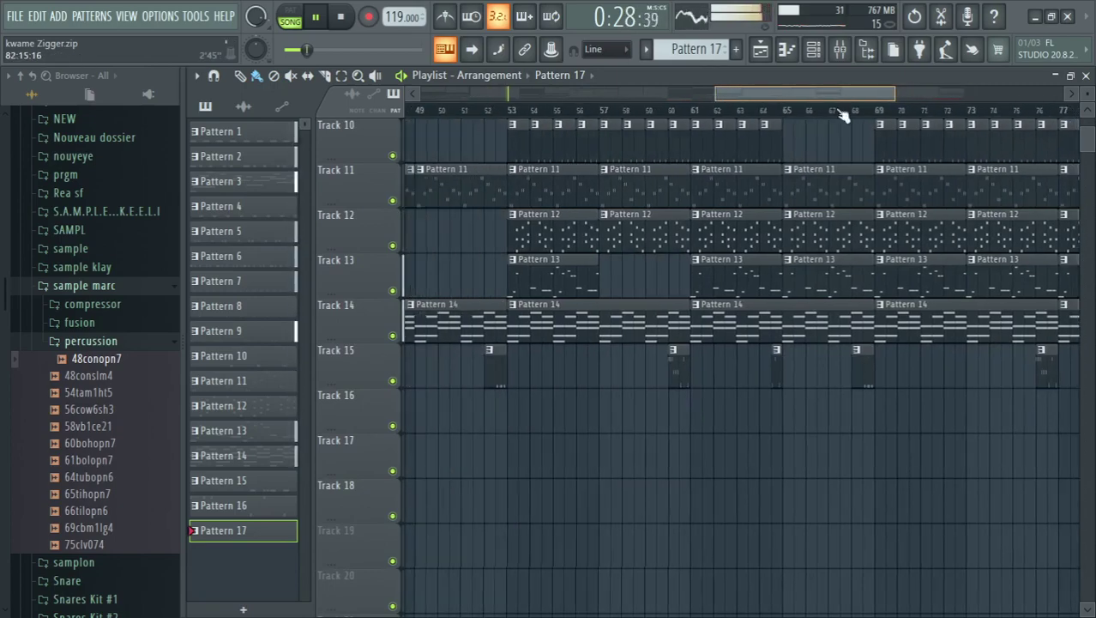
left_click(788, 424)
scroll(839, 150, "up", 1)
scroll(839, 150, "up", 3)
scroll(839, 148, "down", 2)
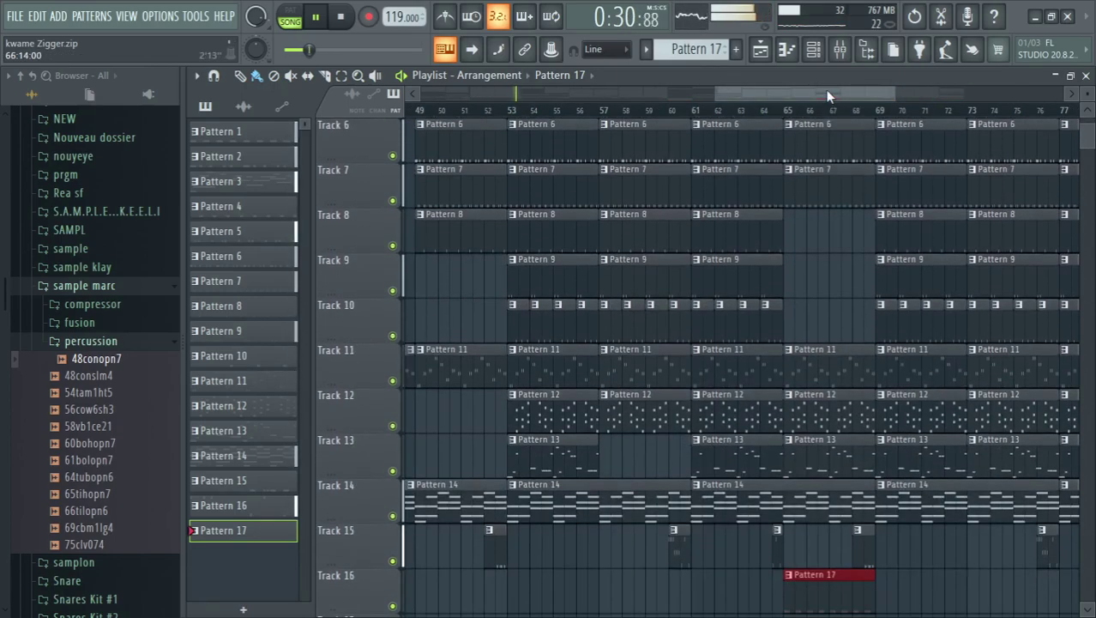
- Save the project as a zipped song file, replacing the existing file
left_click_drag(830, 96, 562, 96)
scroll(712, 329, "down", 1)
scroll(711, 328, "down", 4)
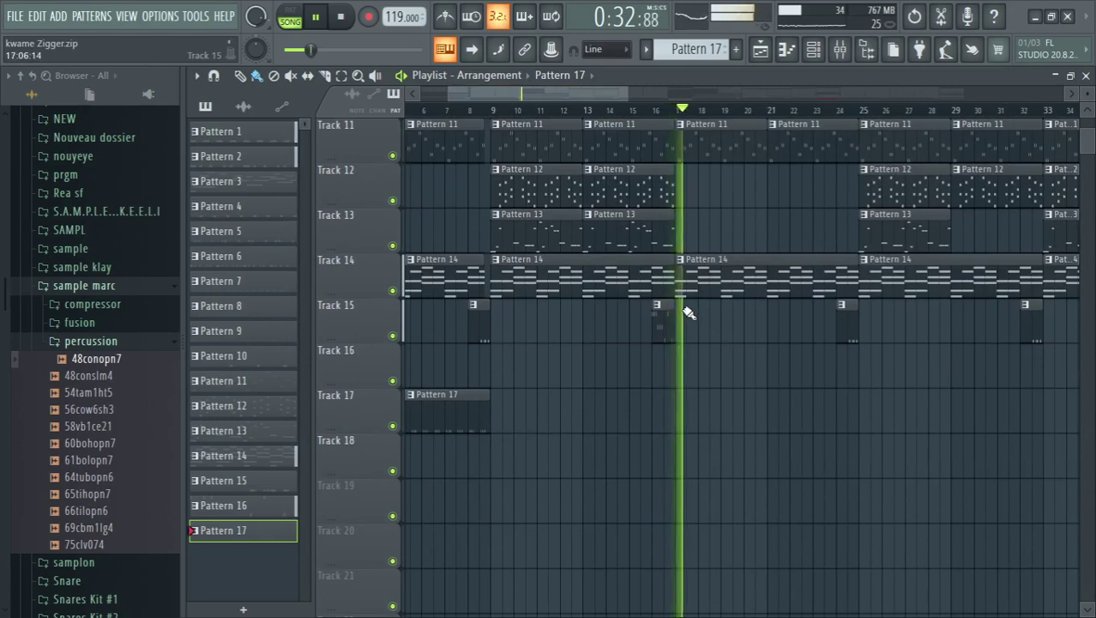
key("ctrl+s")
left_click(700, 482)
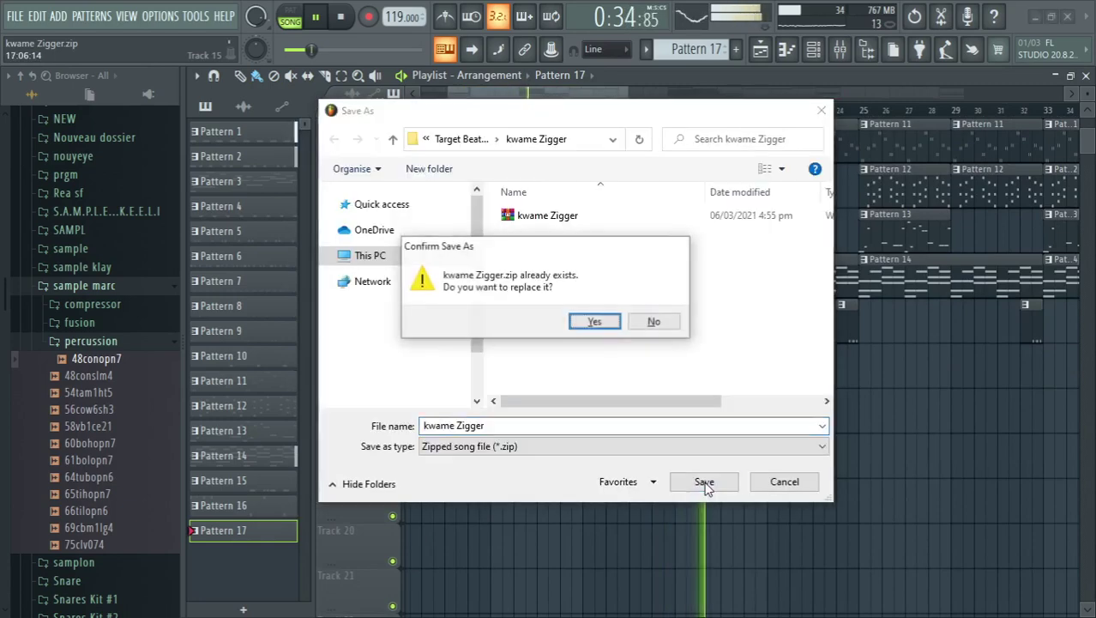
key("Return")
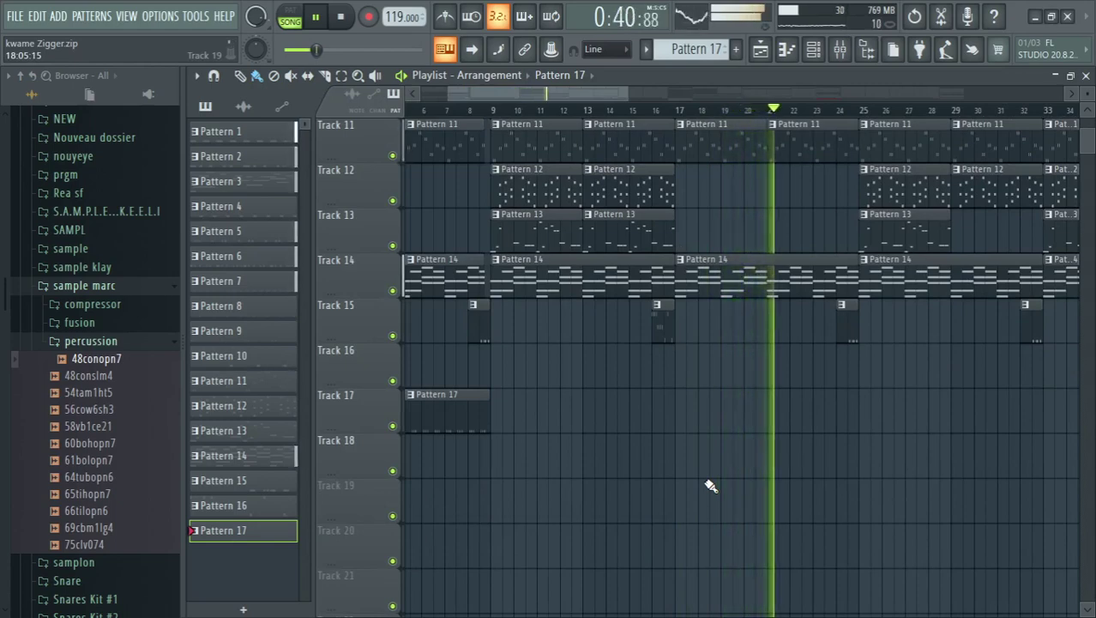
- Place a Pattern 17 clip at bar 21 on Track 17
left_click(770, 421)
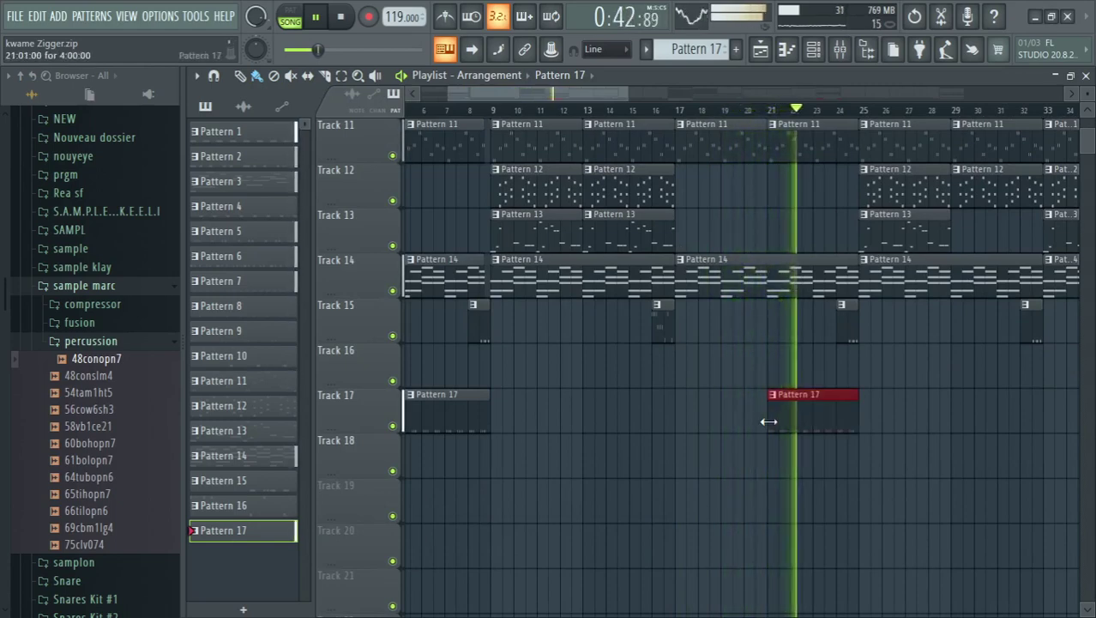
left_click_drag(609, 92, 655, 93)
scroll(714, 303, "up", 4)
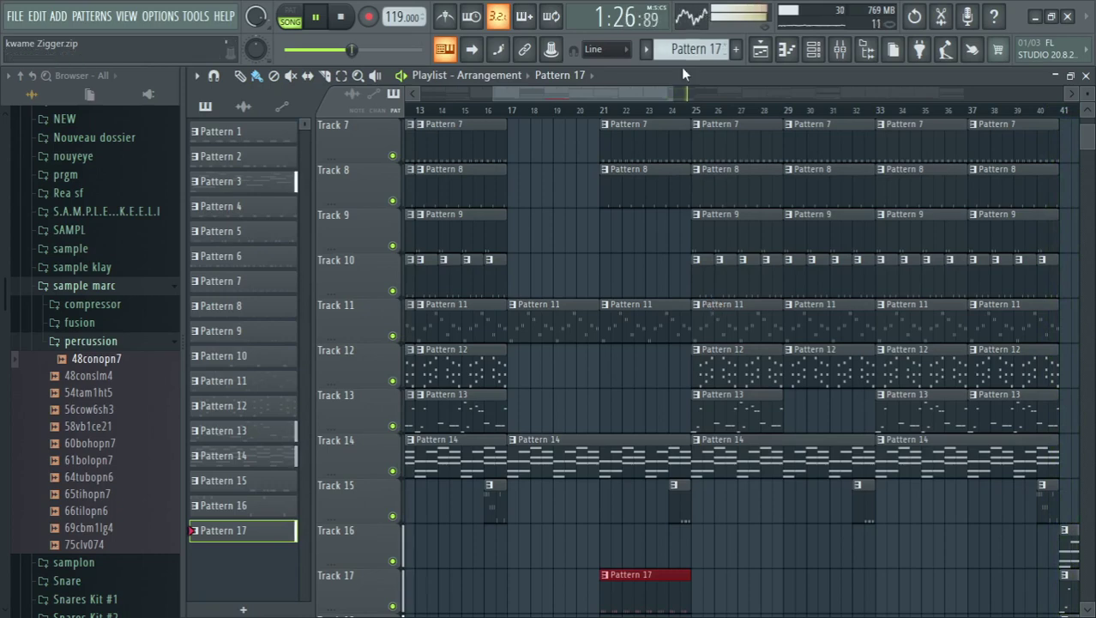
- Move the Pattern 17 clip on Track 18 from bar 41 to bar 45 and add another one at bar 49
scroll(840, 193, "down", 3)
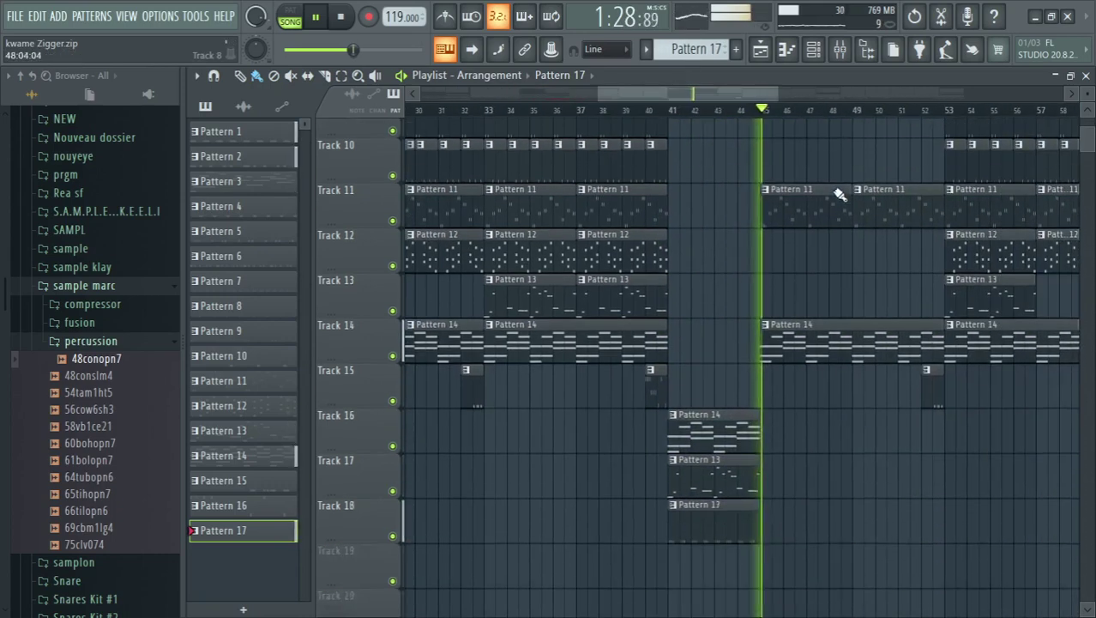
scroll(840, 194, "down", 1)
left_click_drag(731, 460, 826, 462)
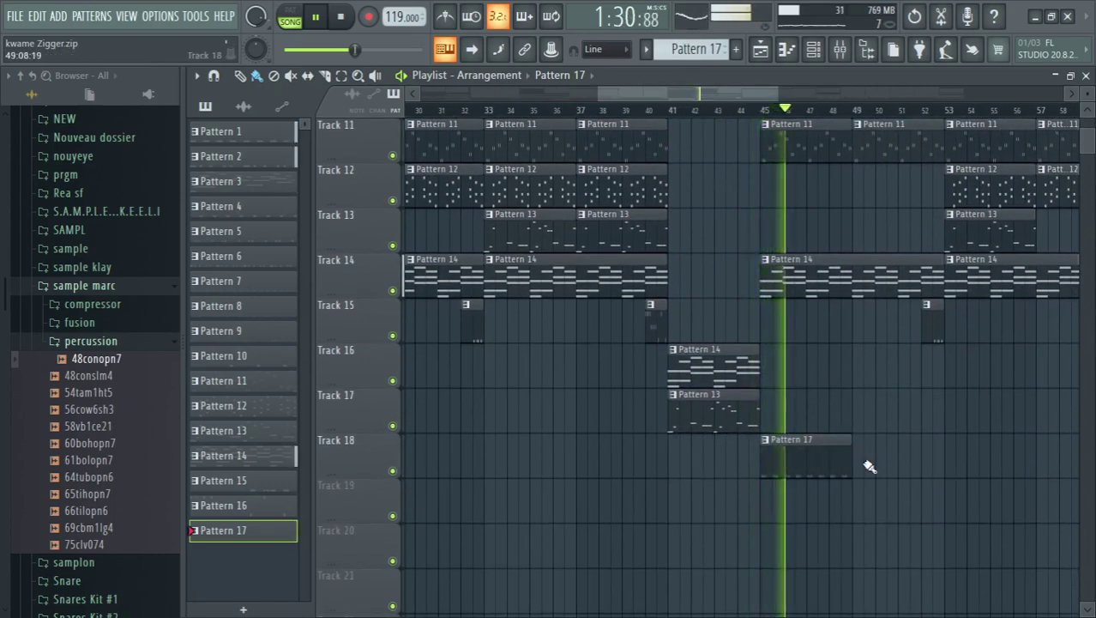
left_click(863, 461)
scroll(893, 459, "up", 3)
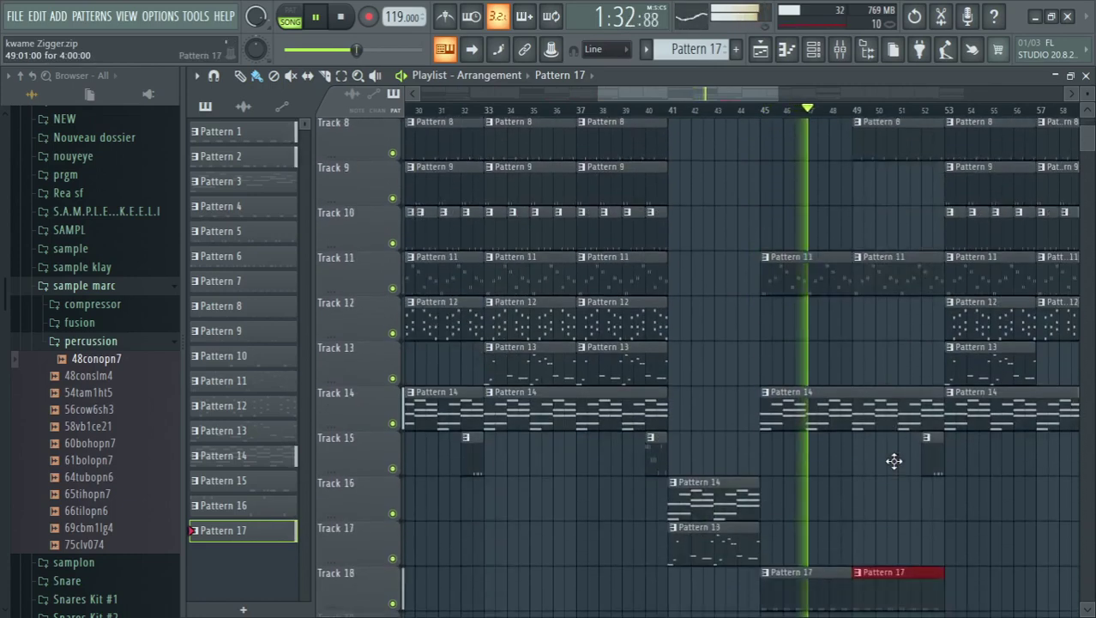
scroll(894, 460, "down", 2)
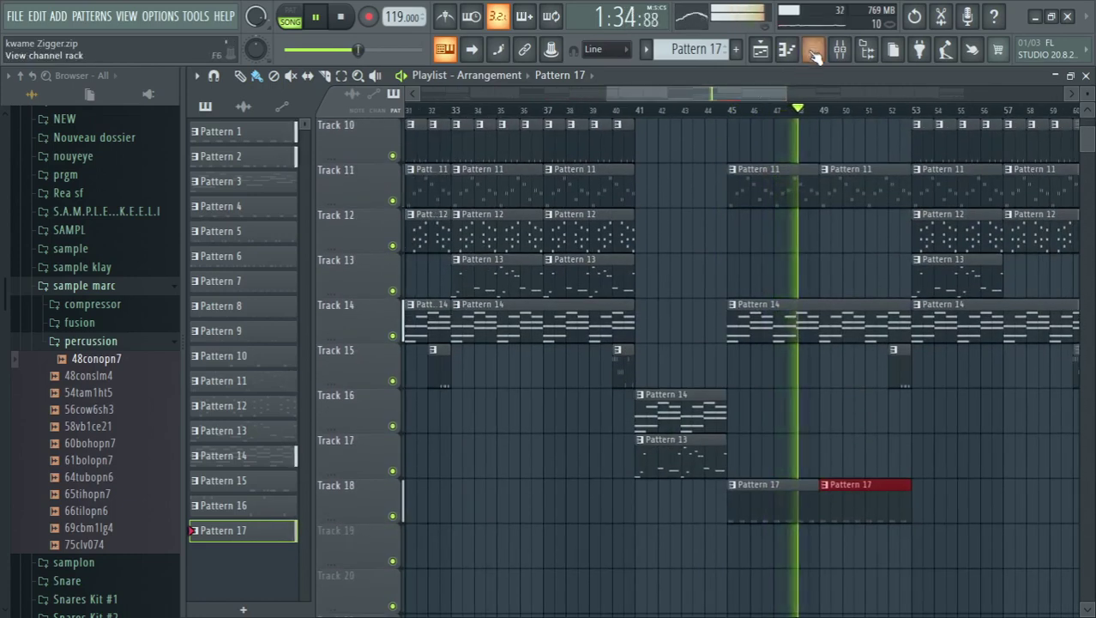
left_click(813, 51)
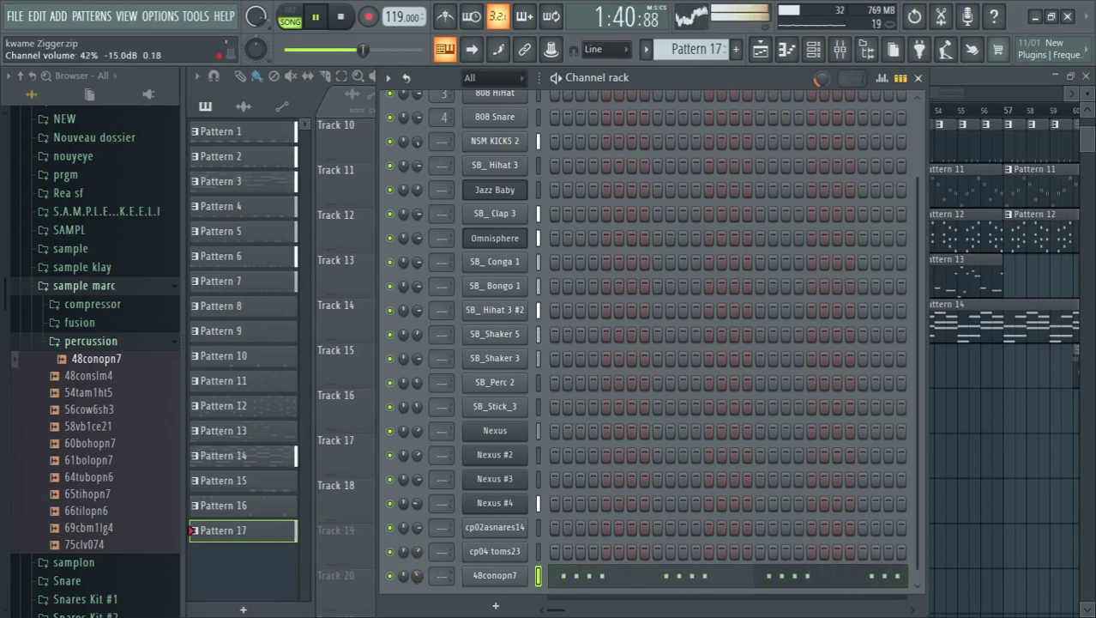
left_click(944, 79)
left_click_drag(761, 96, 842, 95)
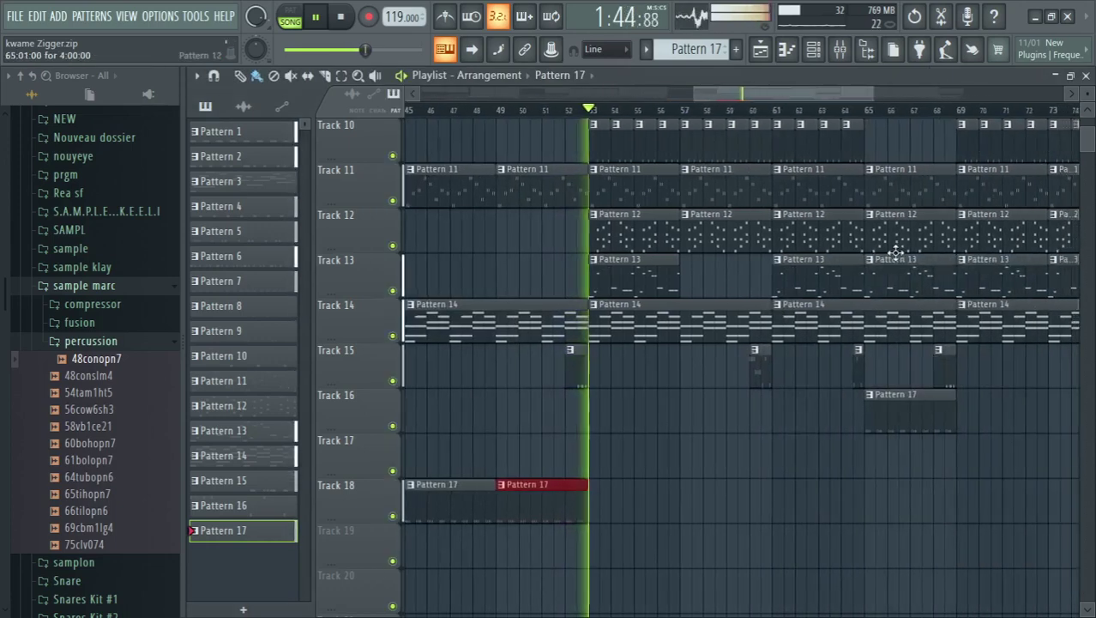
scroll(896, 253, "up", 4)
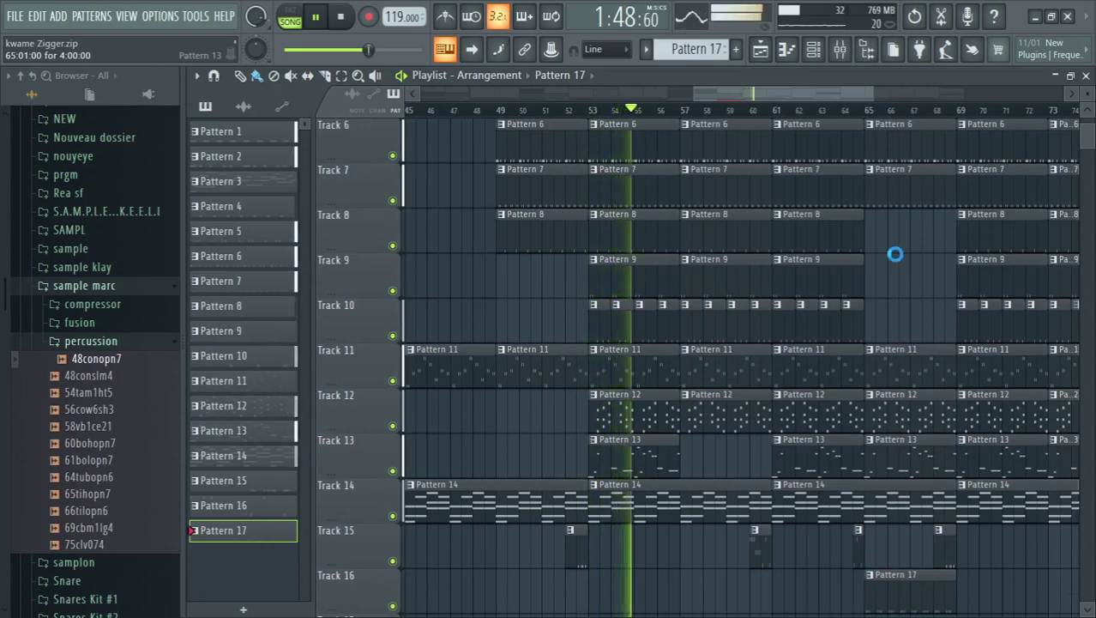
- Save the finished arrangement over the existing zipped song file and pause the song playback
key("ctrl+s")
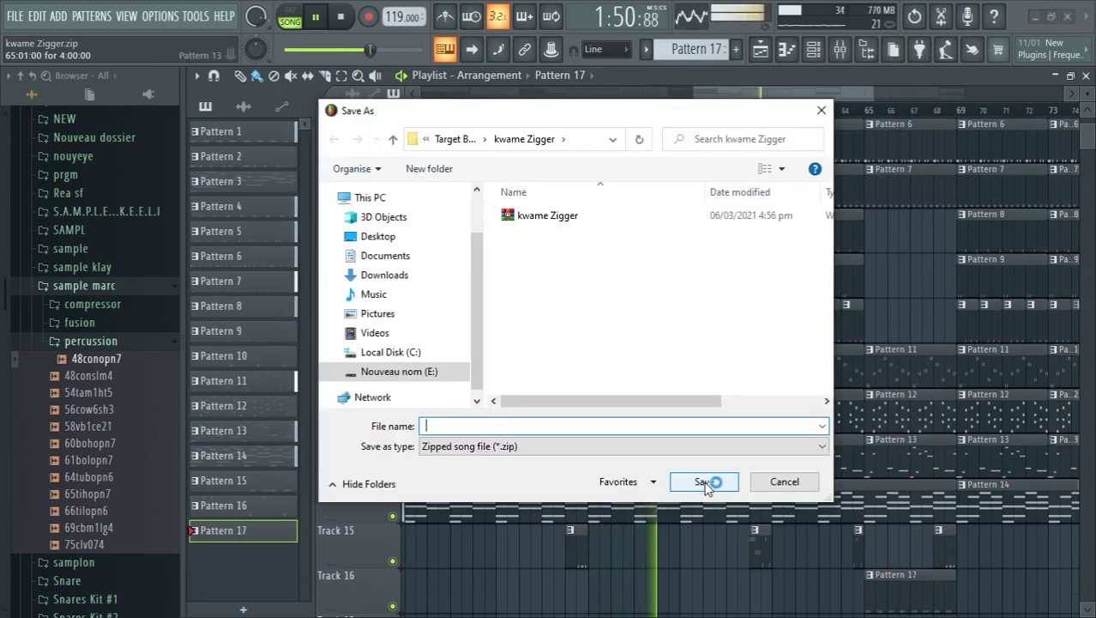
left_click(657, 225)
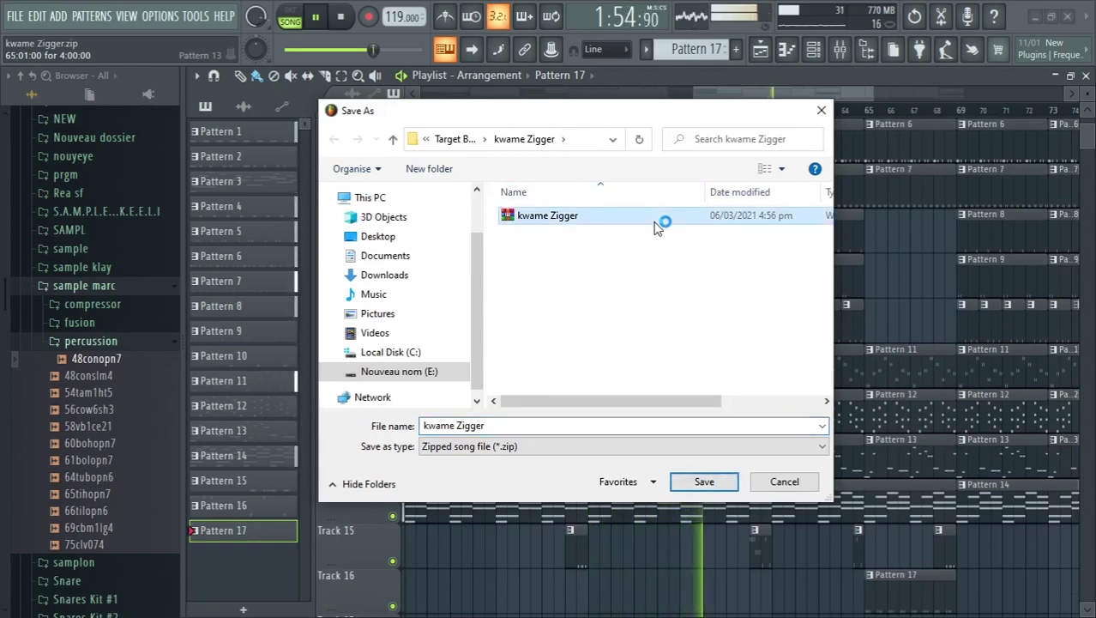
key("Return")
key("Left")
key("Return")
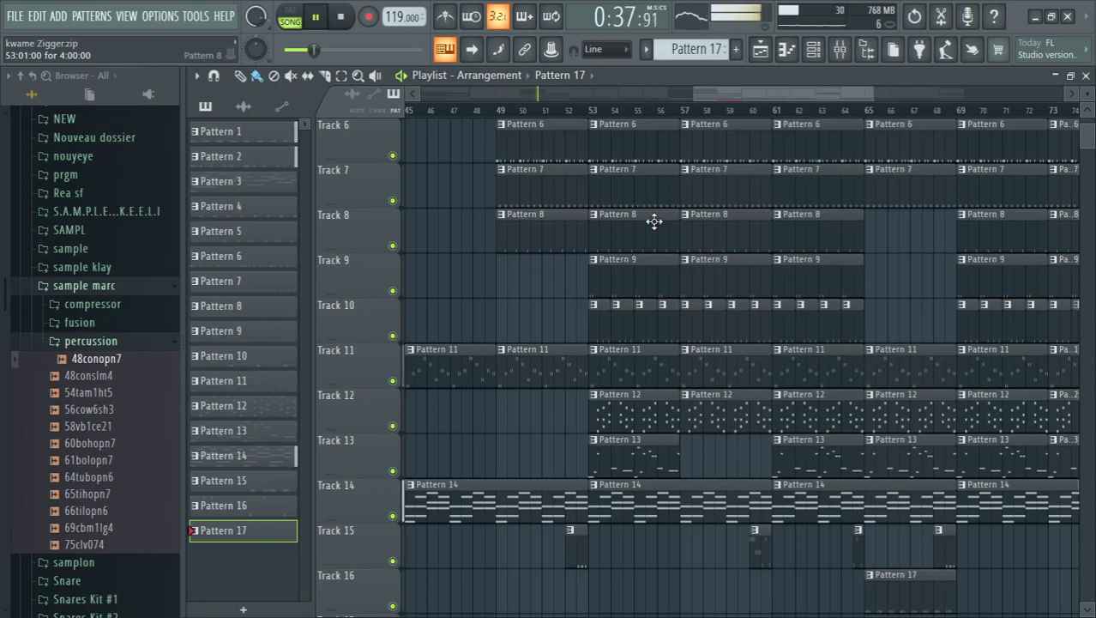
left_click(315, 16)
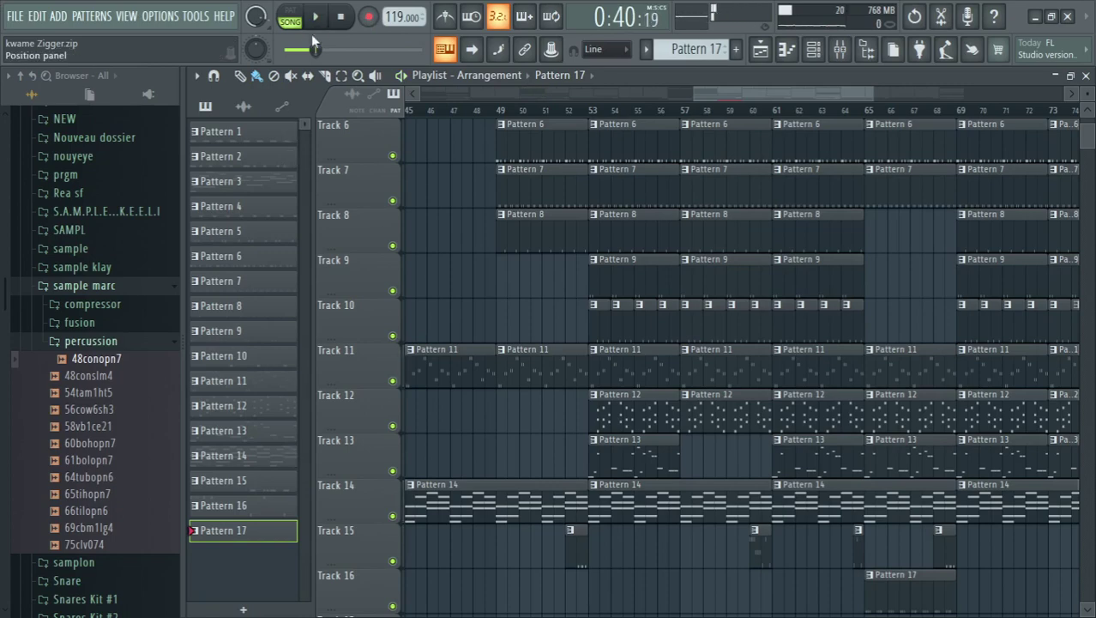